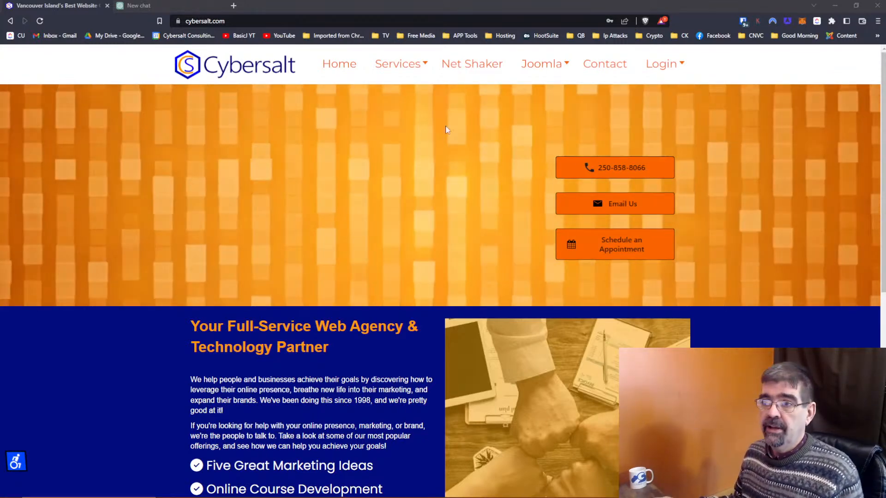
Step: Ask ChatGPT 'what is php' in the new chat
left_click(148, 8)
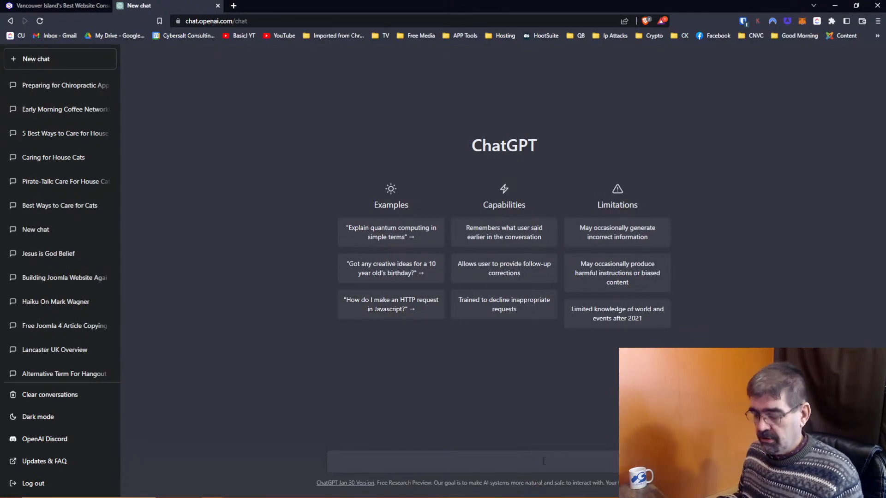
type("What is ")
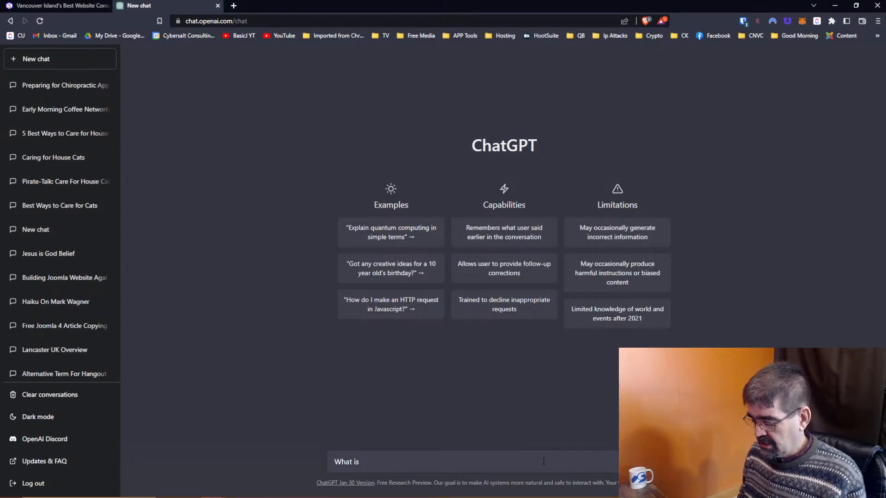
type("php")
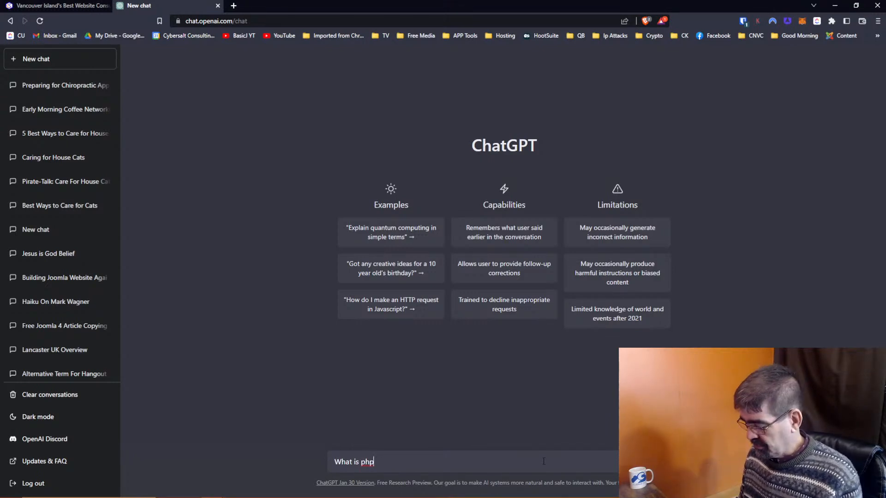
key("BackSpace")
key("BackSpace")
key("BackSpace")
key("BackSpace")
key("BackSpace")
key("BackSpace")
key("BackSpace")
key("BackSpace")
key("BackSpace")
key("BackSpace")
key("BackSpace")
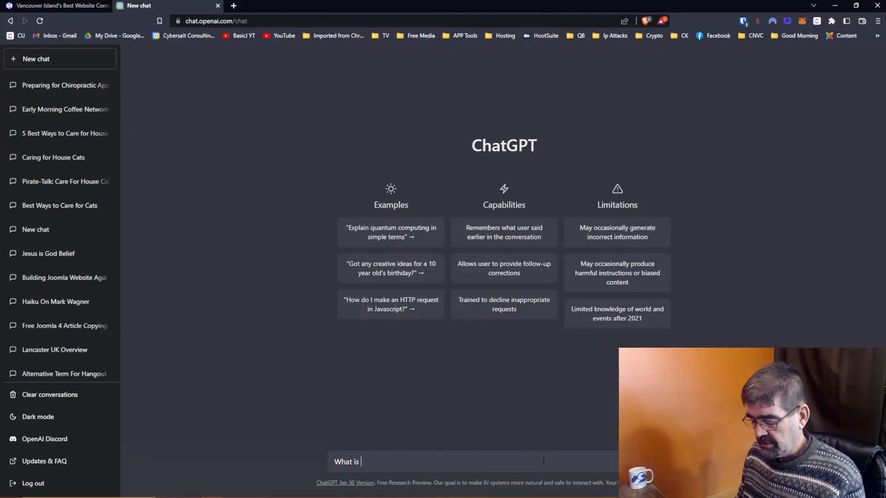
type("Tell")
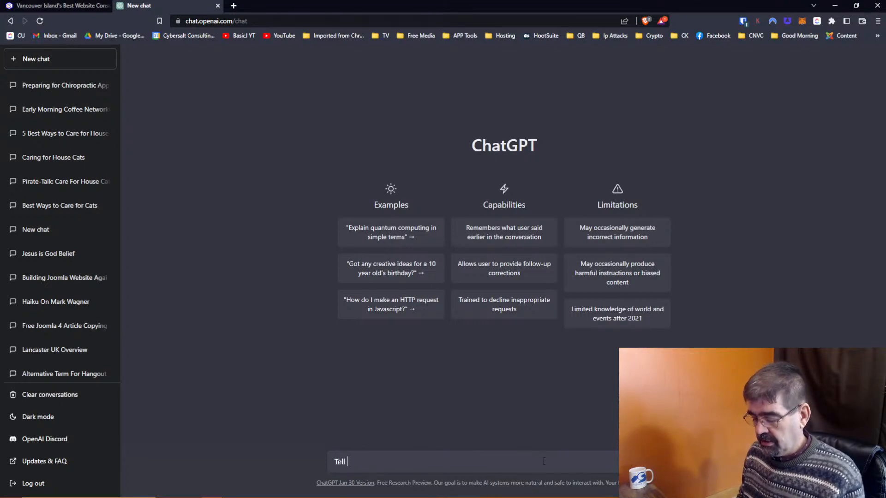
key("BackSpace")
key("BackSpace")
key("BackSpace")
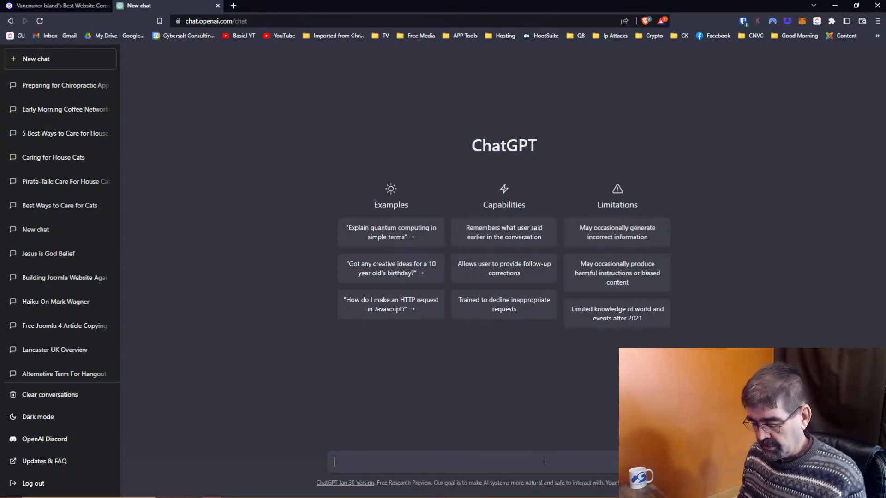
type("what is php")
key("Return")
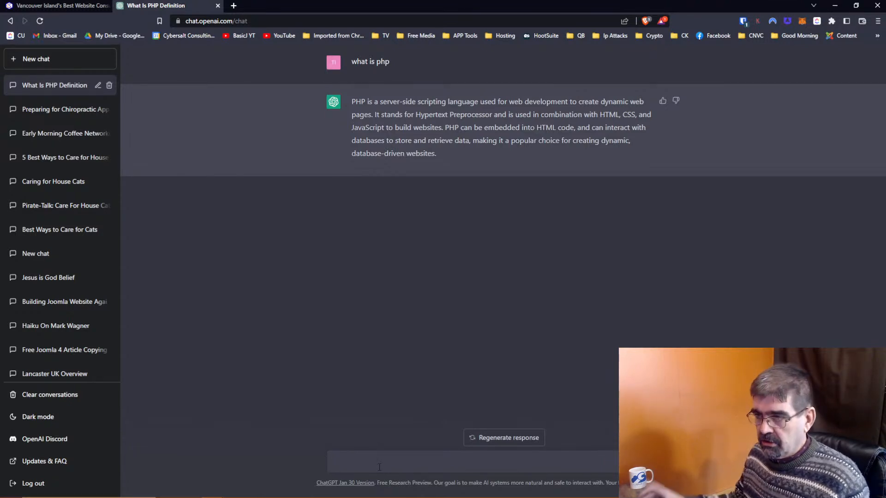
Step: Send the follow-up 'tell me what php is and answer at a grade 10 english level'
type("tell em")
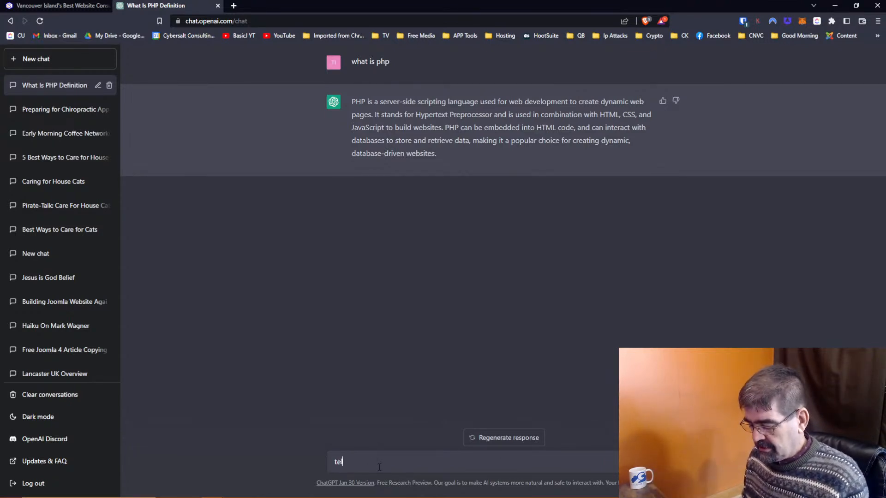
key("BackSpace")
key("BackSpace")
type("me what ")
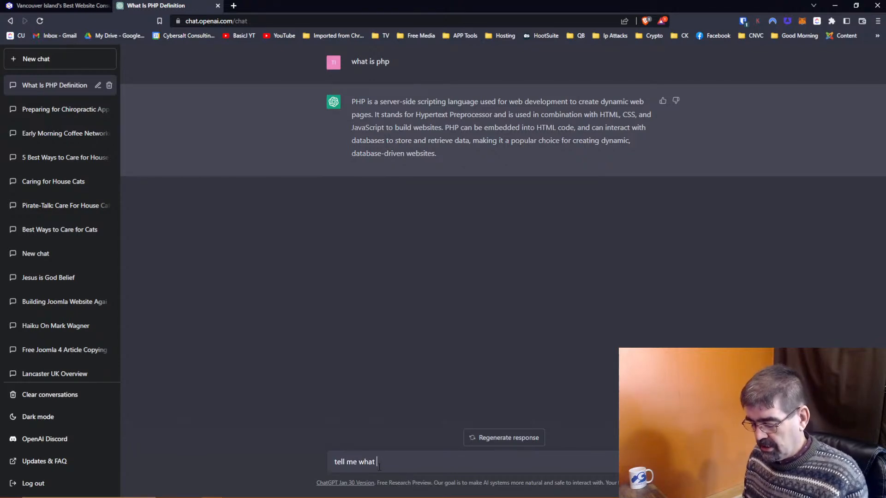
type(" php")
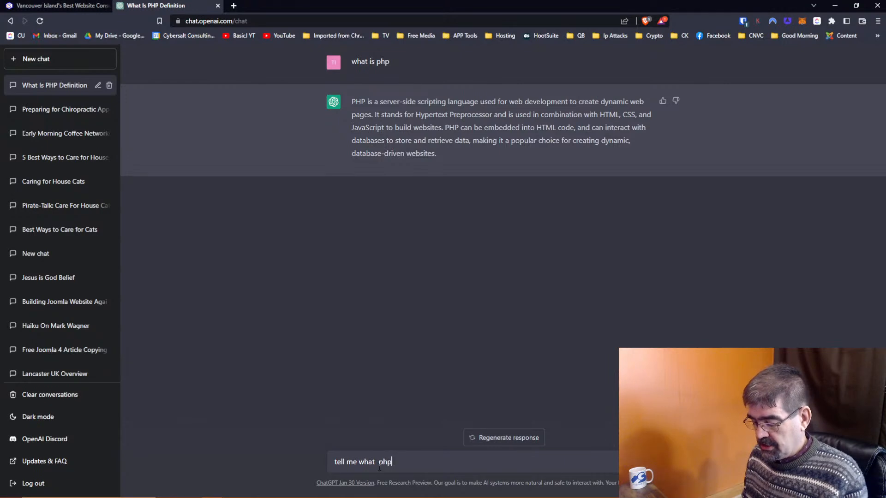
type(" is and ")
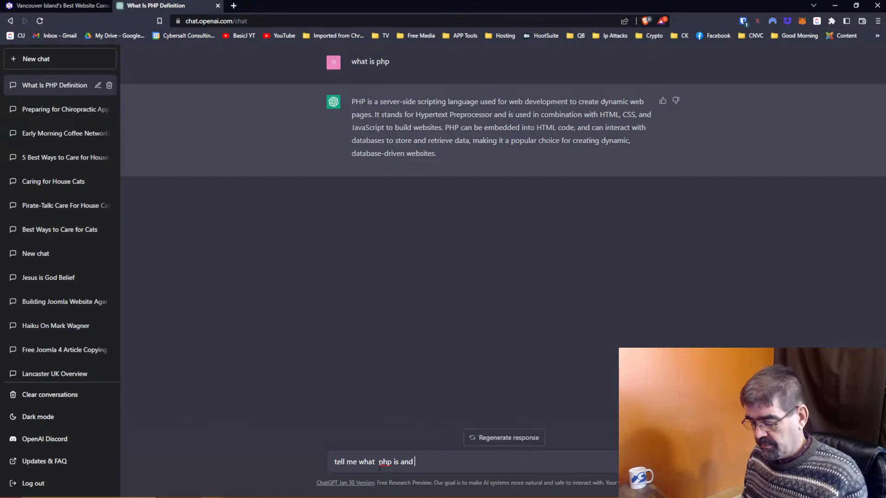
type("answer")
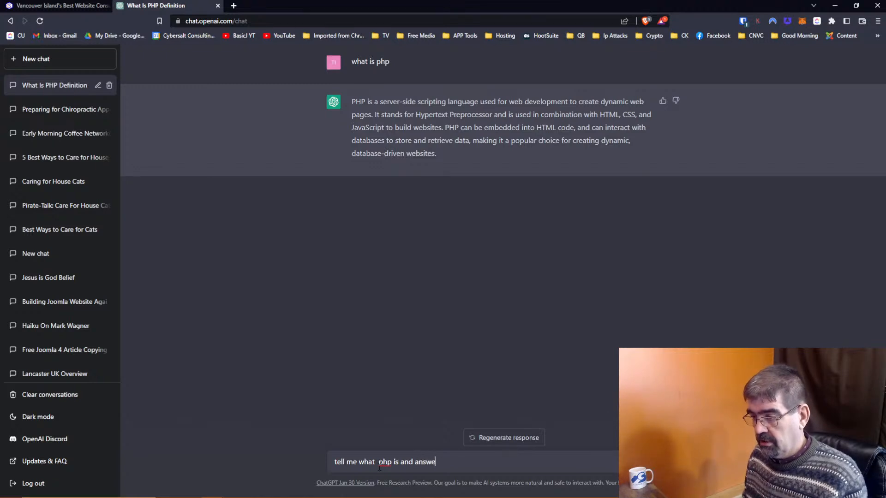
key("BackSpace")
key("BackSpace")
key("BackSpace")
key("BackSpace")
key("BackSpace")
key("BackSpace")
key("BackSpace")
key("BackSpace")
key("BackSpace")
key("BackSpace")
key("BackSpace")
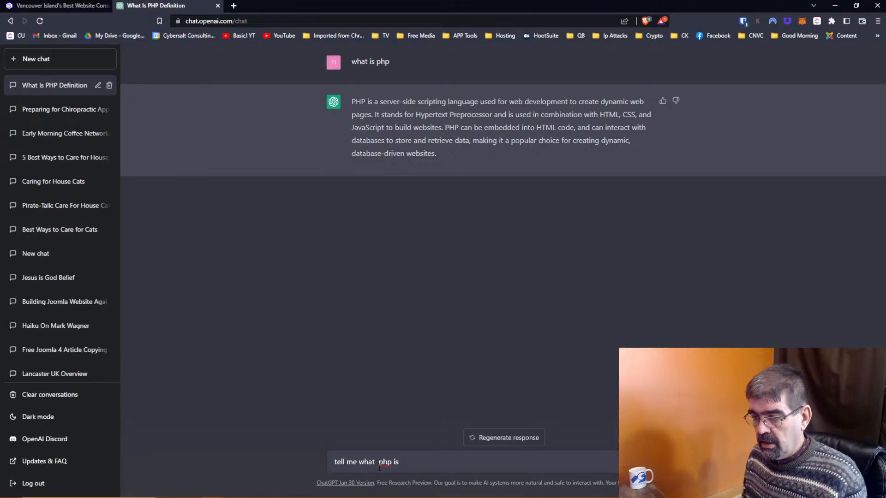
type("in")
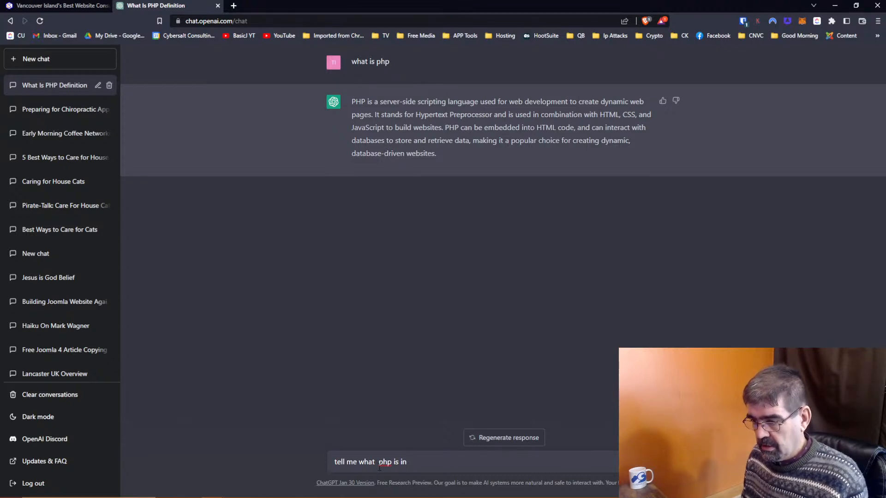
key("BackSpace")
key("BackSpace")
key("BackSpace")
type("and a")
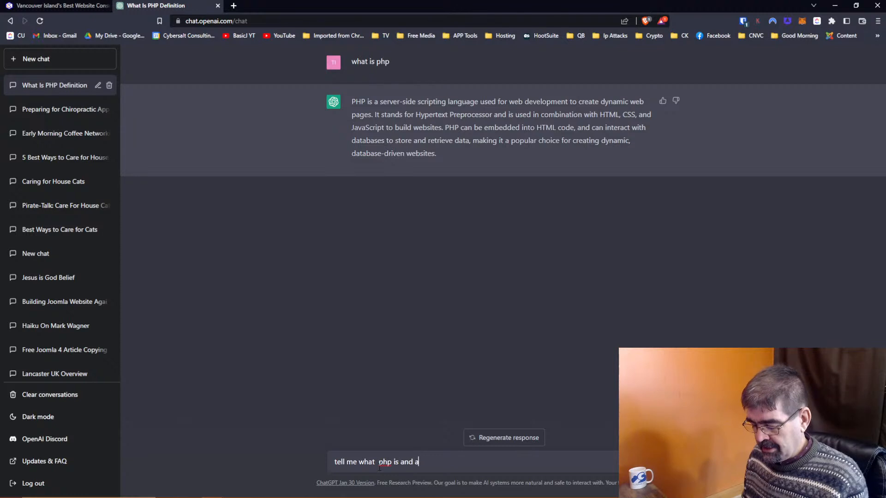
type("nswer at a gre")
key("BackSpace")
type("ade 10")
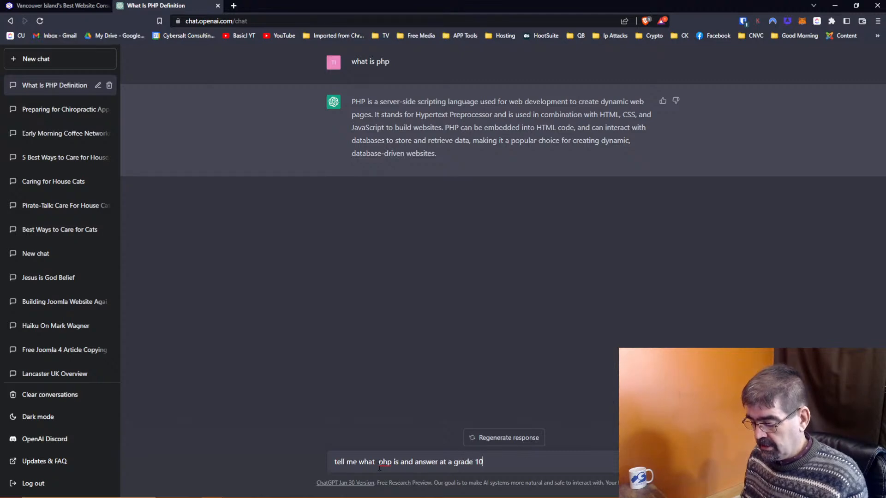
type(" english level")
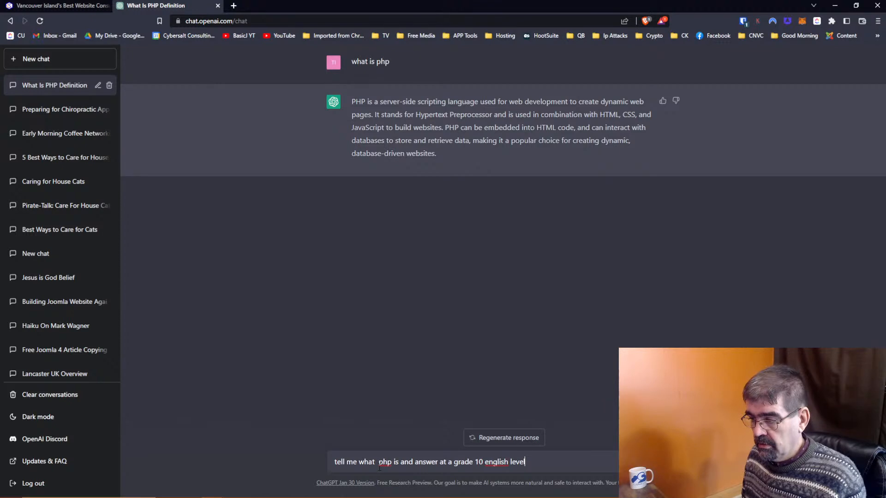
key("Return")
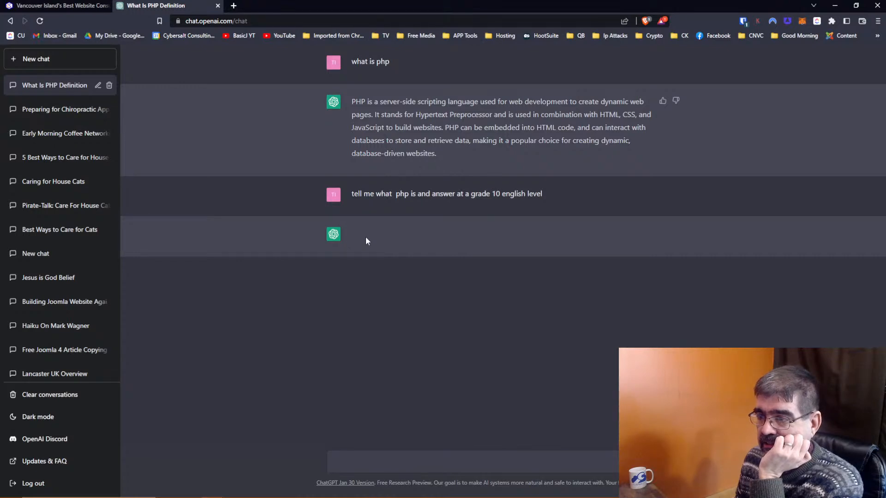
Step: Copy the grade 10 follow-up prompt and paste it back into the message box
left_click_drag(549, 194, 352, 194)
right_click(373, 195)
left_click(389, 199)
left_click(384, 460)
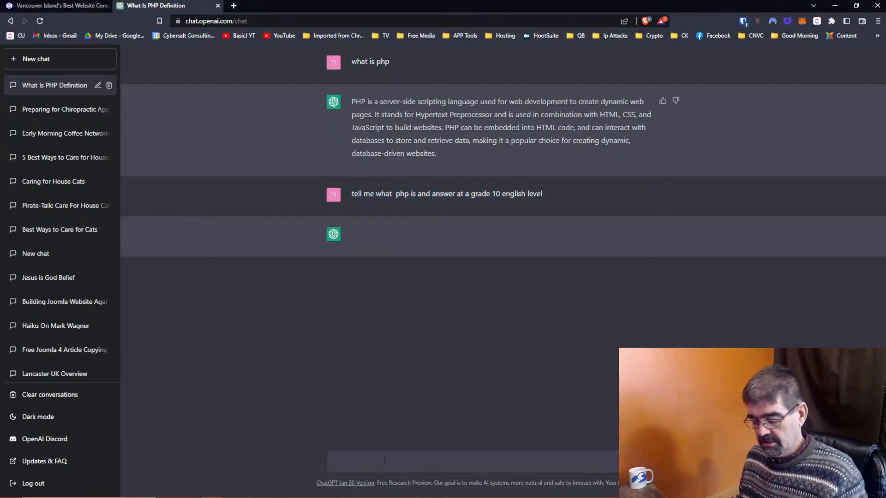
key("ctrl+v")
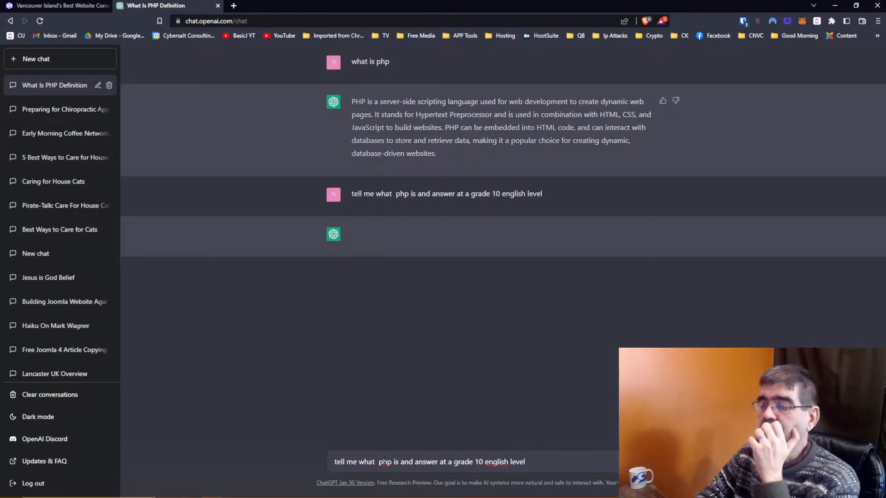
Step: Copy the first PHP answer, then go to the cybersalt.com tab's address bar
left_click_drag(454, 153, 382, 106)
right_click(382, 106)
left_click(398, 109)
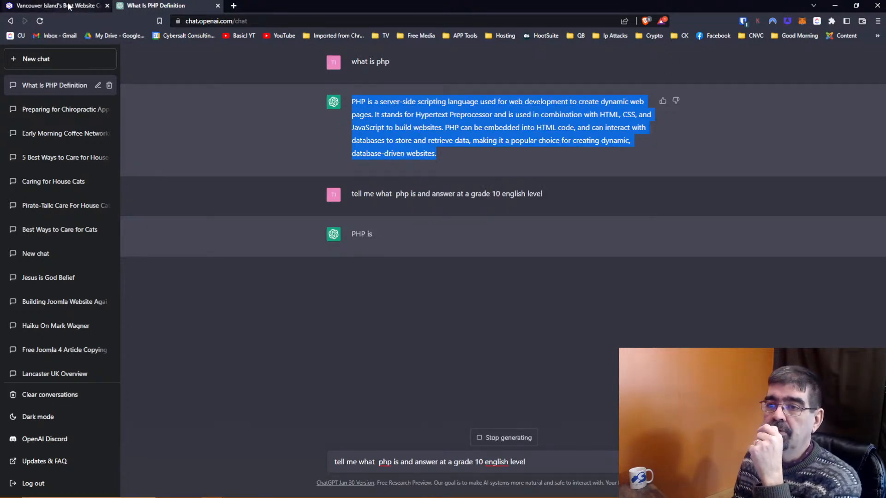
left_click(93, 9)
left_click(292, 21)
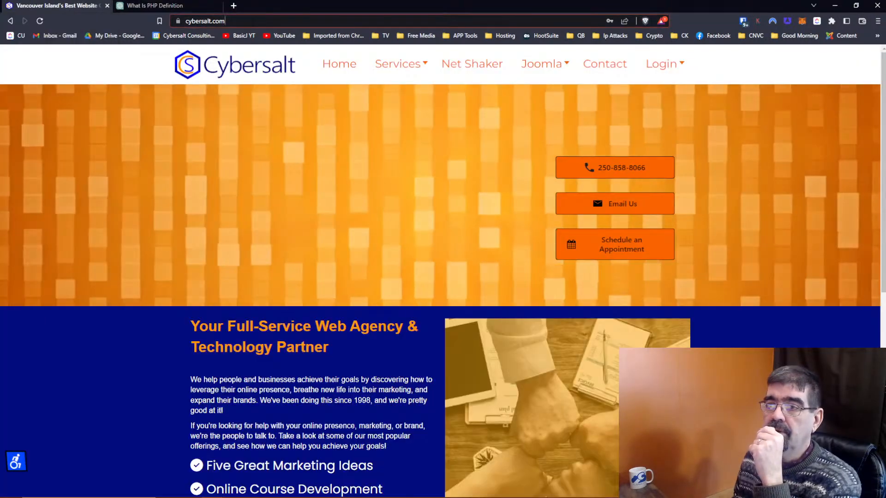
Step: Log in at cybersalt.com/administrator with the saved credentials, then return to ChatGPT
type("administrator")
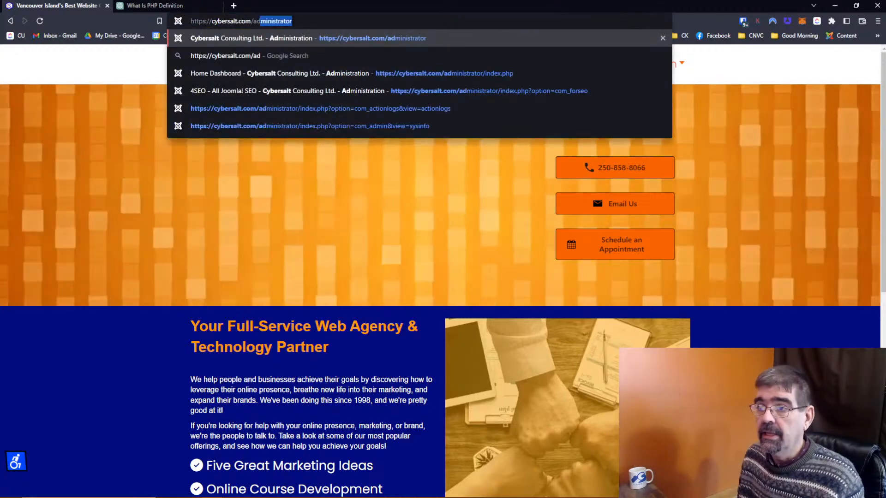
key("Return")
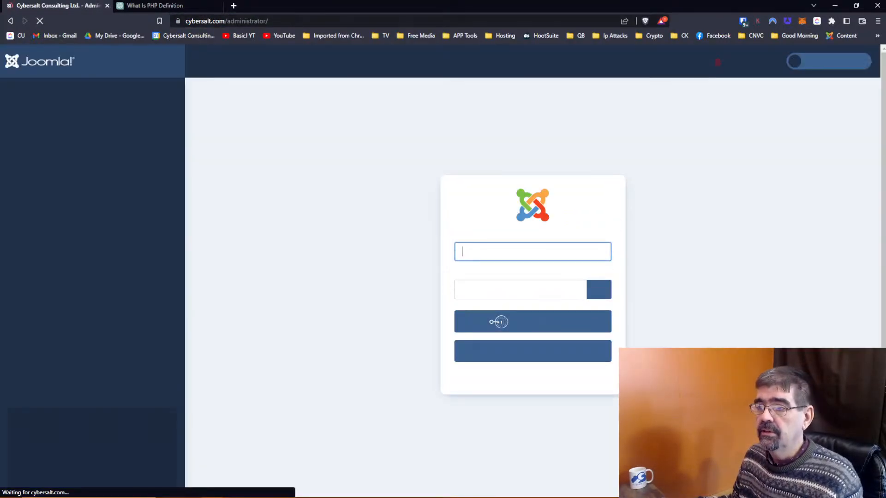
left_click(512, 252)
left_click(536, 280)
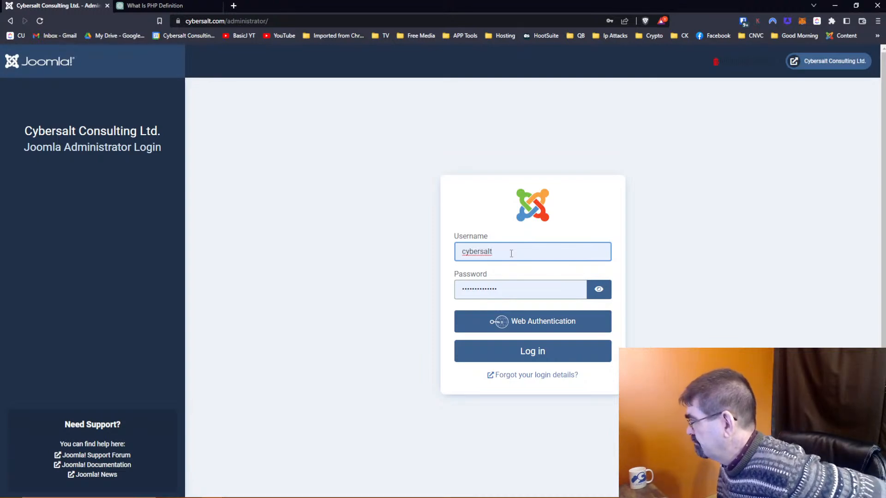
left_click(540, 354)
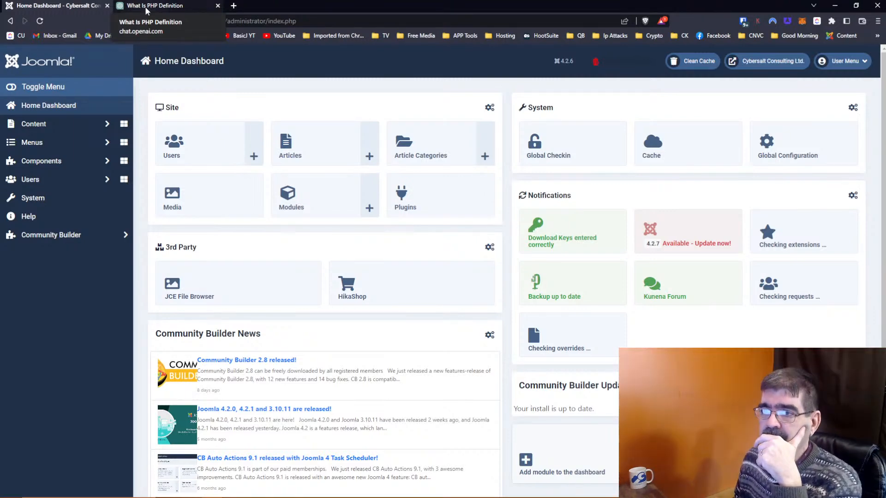
left_click(145, 6)
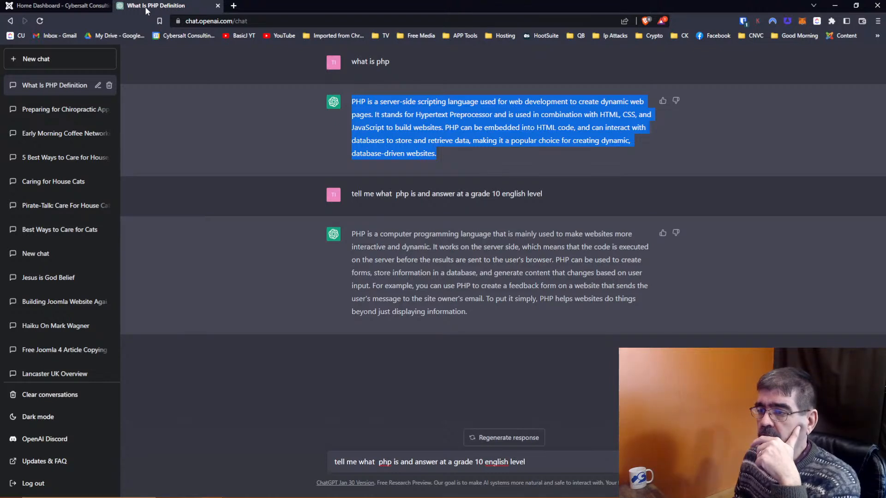
Step: Clear the leftover prompt from the message box and try selecting the PHP answers
left_click_drag(554, 464, 304, 452)
key("BackSpace")
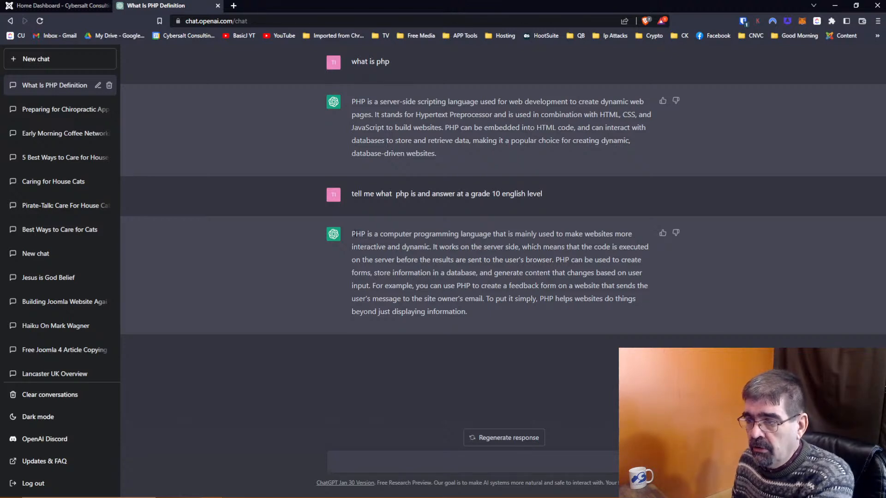
left_click_drag(352, 234, 504, 310)
left_click(677, 293)
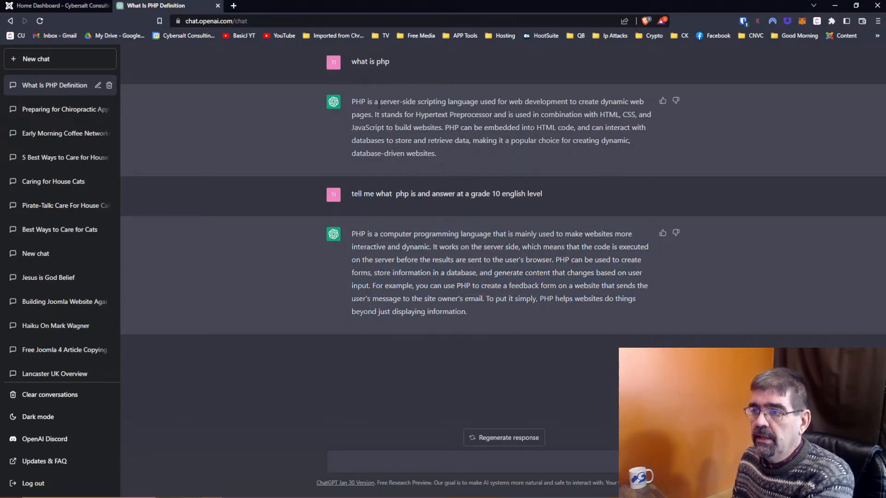
left_click_drag(352, 101, 447, 152)
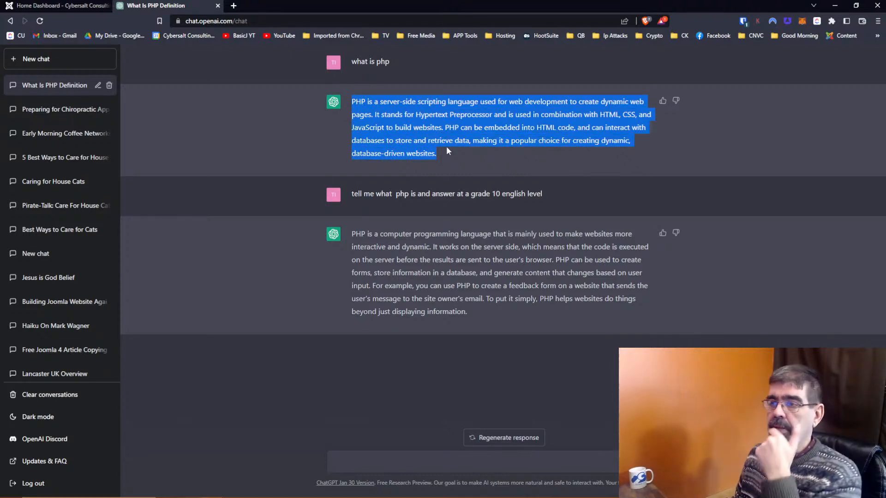
left_click(403, 102)
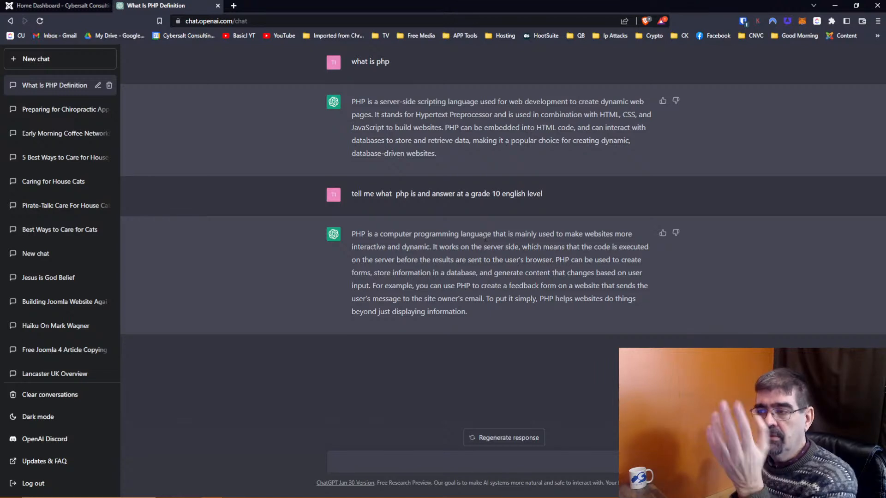
Step: Select and copy the full grade-10 PHP answer
left_click_drag(470, 311, 352, 233)
right_click(404, 242)
left_click(428, 251)
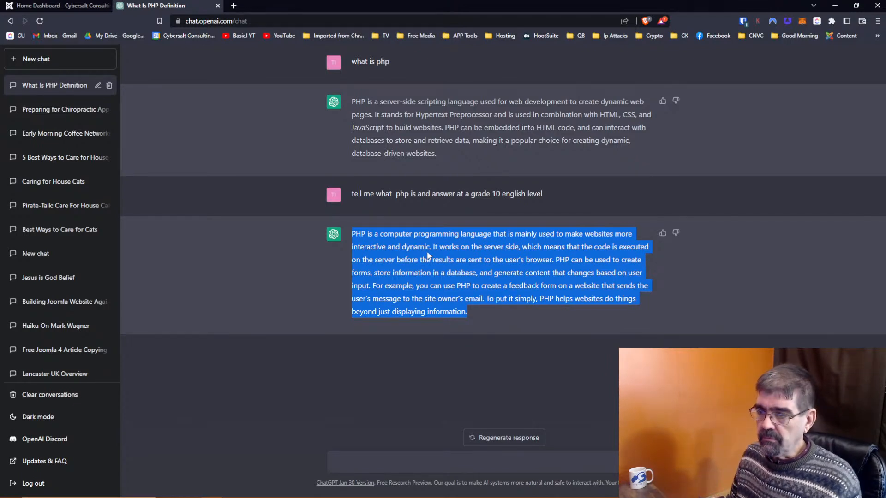
right_click(427, 253)
left_click(452, 261)
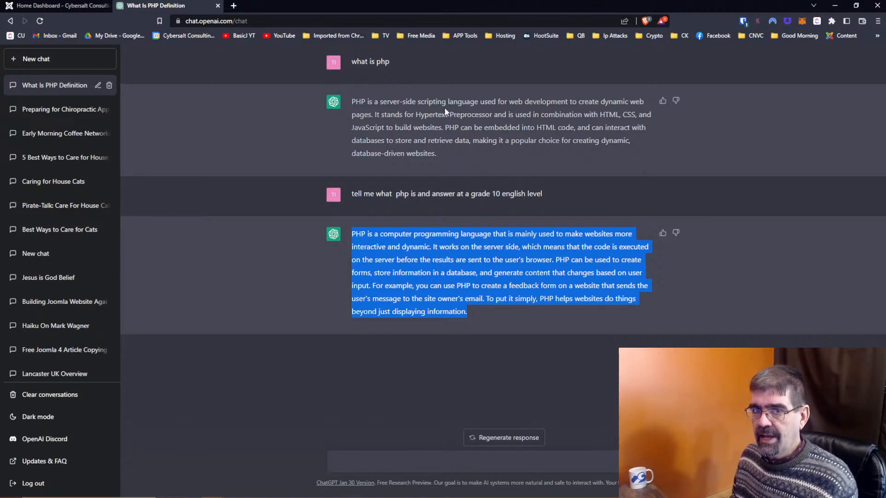
left_click(375, 244)
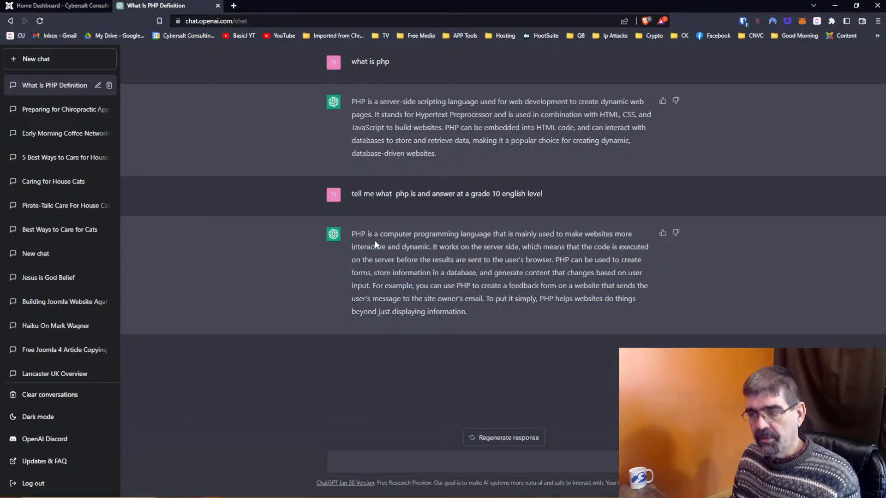
left_click_drag(470, 312, 352, 234)
right_click(391, 242)
left_click(404, 248)
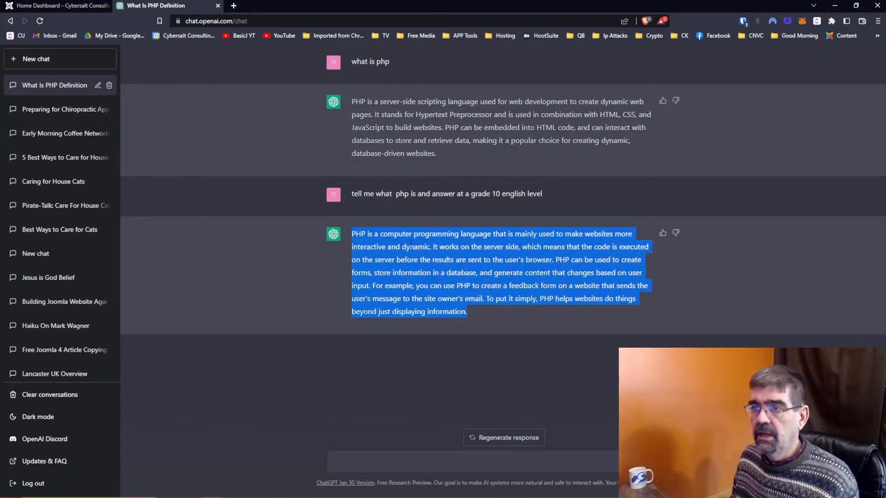
Step: Start a new article from Joomla's Content > Articles list
left_click(55, 6)
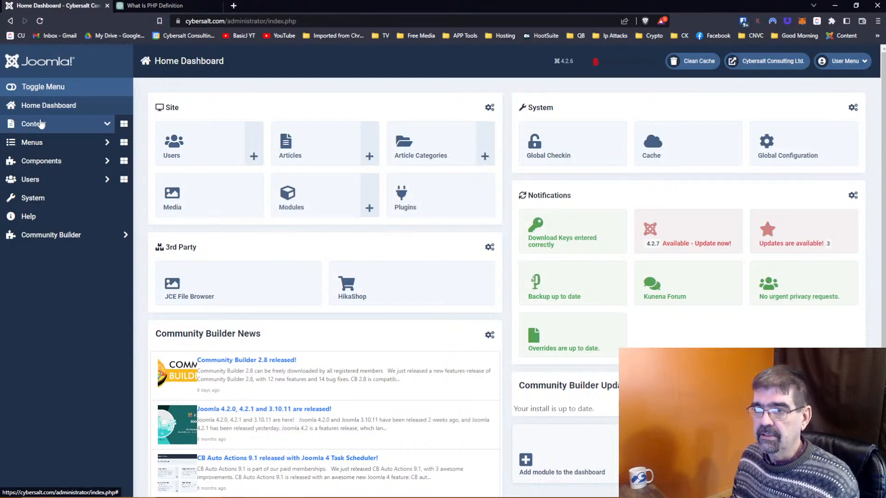
left_click(34, 124)
left_click(47, 144)
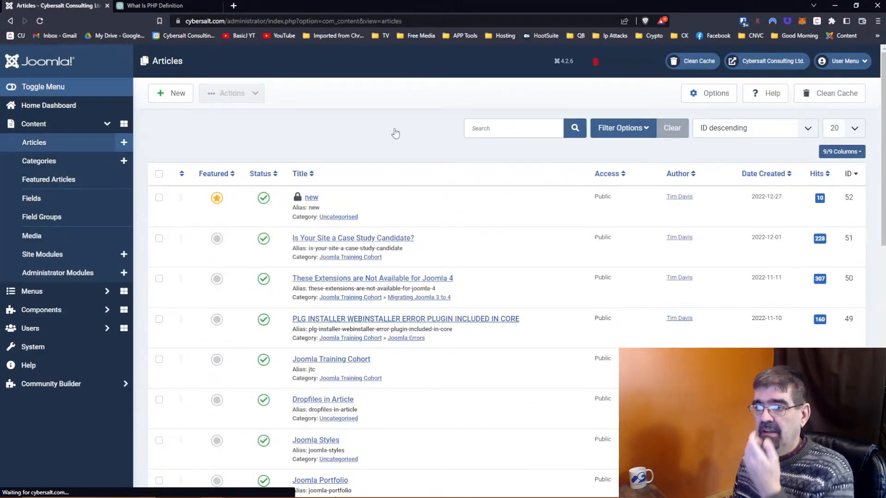
left_click(507, 129)
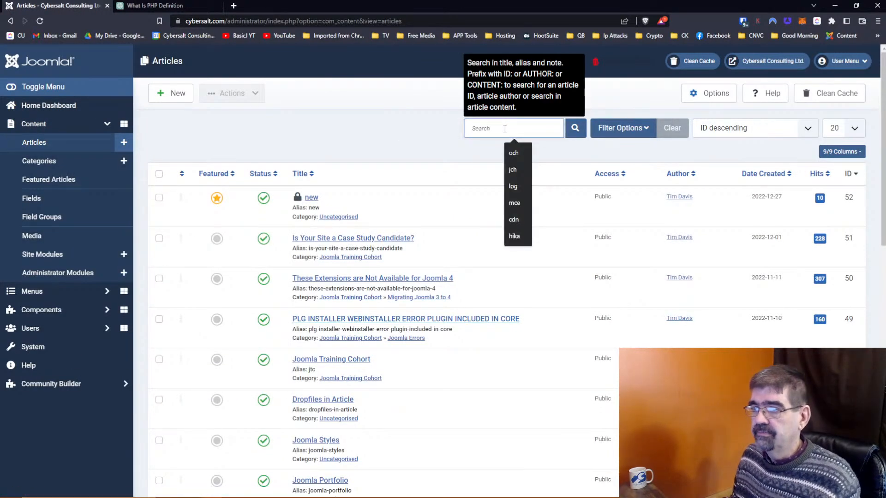
left_click(162, 92)
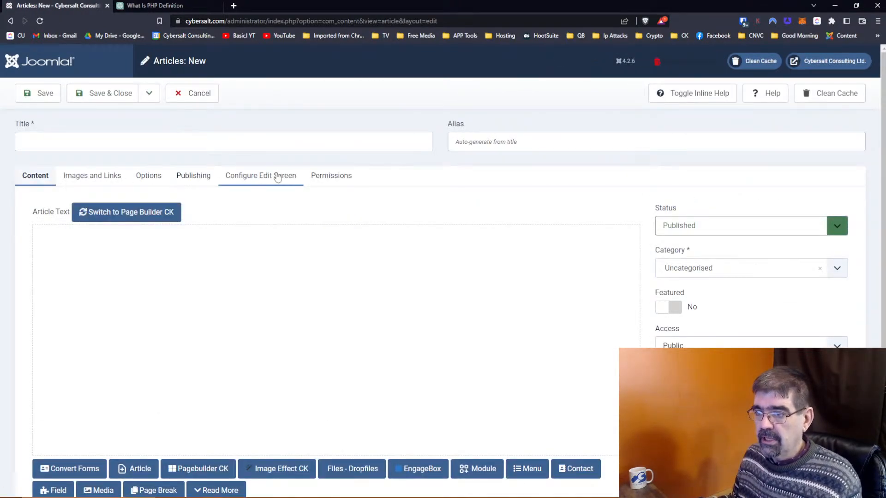
Step: Set the article category to Joomla Training Cohort and status to Unpublished
left_click(837, 268)
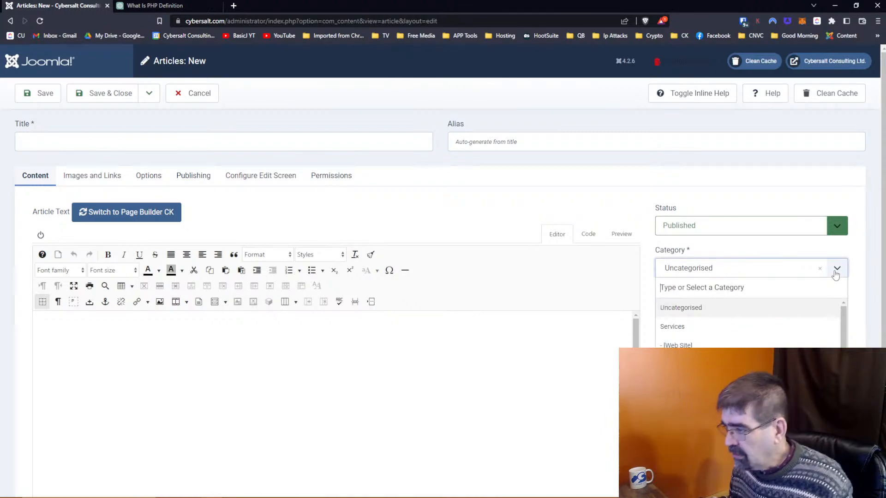
left_click_drag(843, 317, 843, 376)
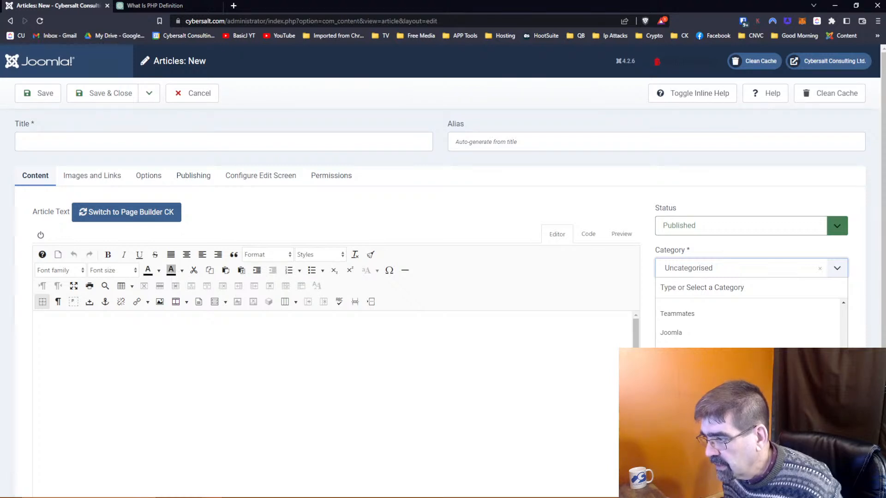
left_click(708, 350)
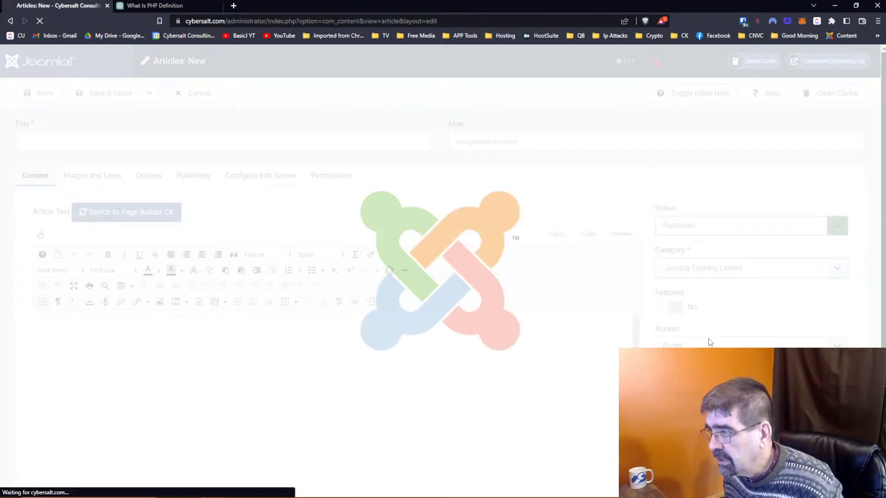
left_click(743, 226)
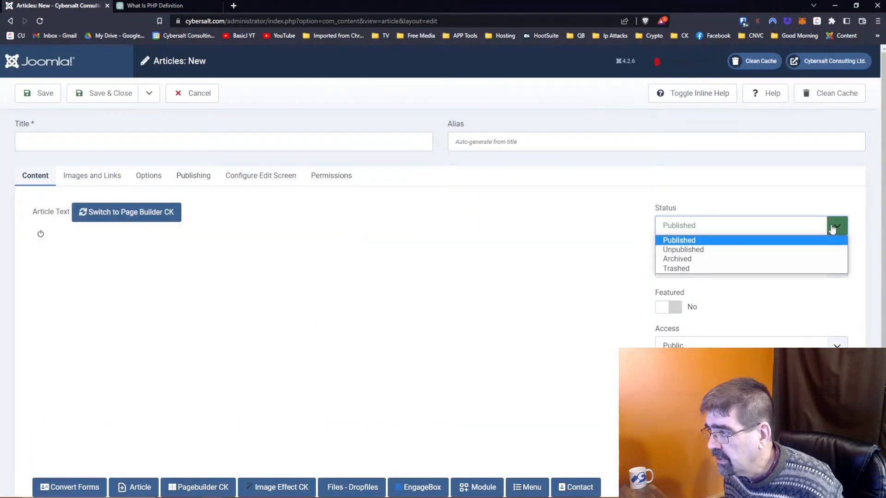
left_click(771, 250)
Step: Paste the PHP explanation into the body with an empty line above it
left_click(425, 345)
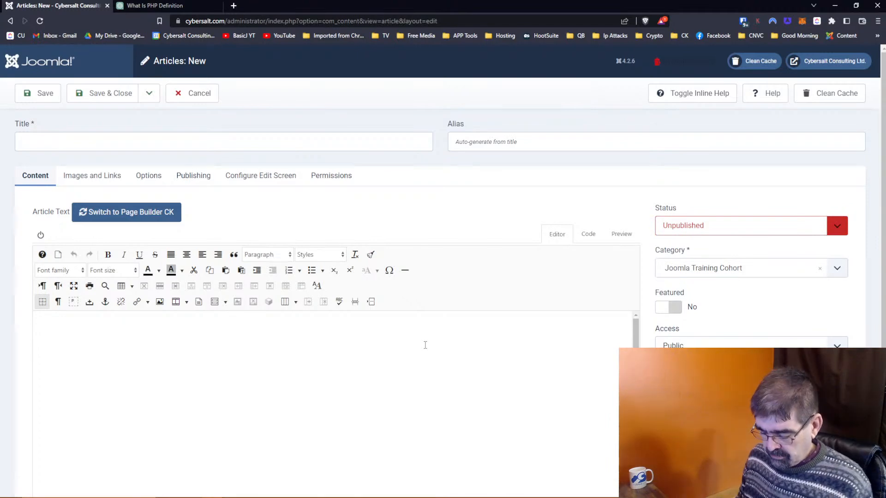
key("ctrl+v")
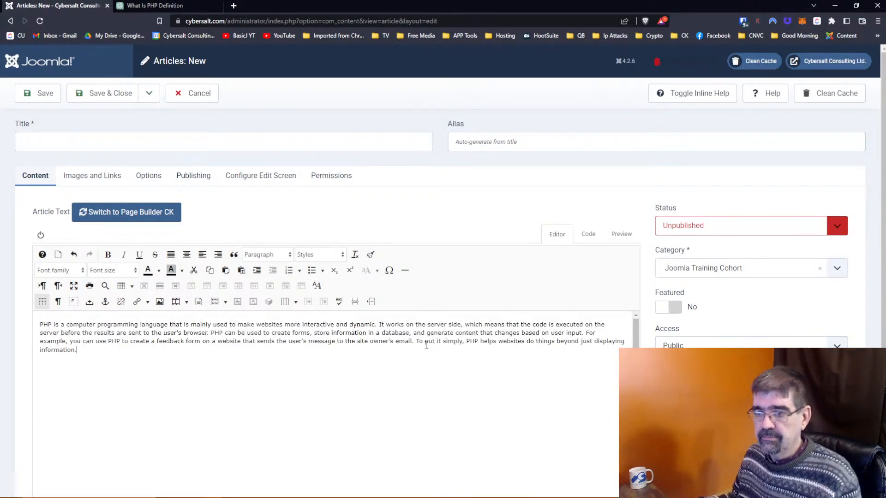
key("ctrl+Home")
key("Return")
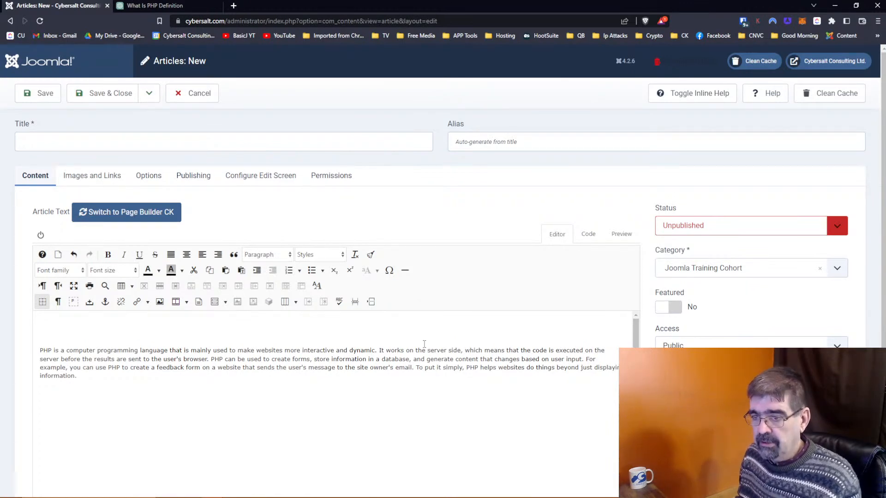
Step: Begin the intro with the November 2022 date and 'PHP 7.4 reached its End Of Life'
type("In")
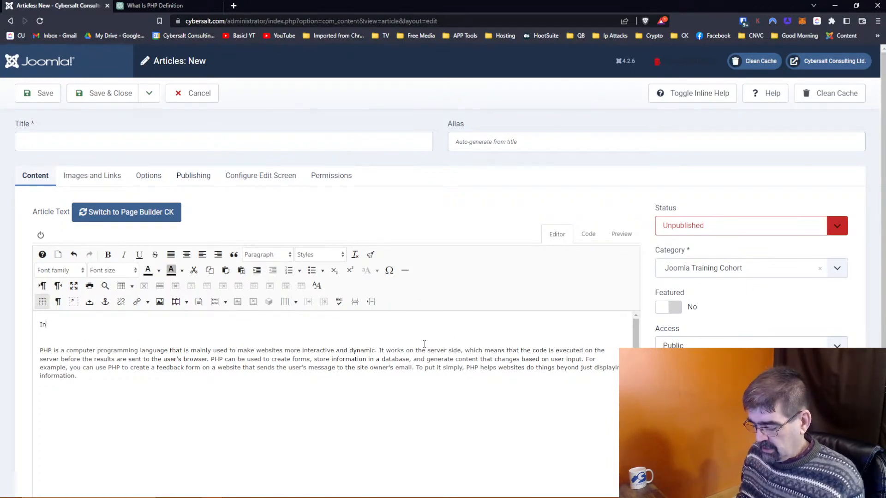
key("BackSpace")
key("BackSpace")
type("On ")
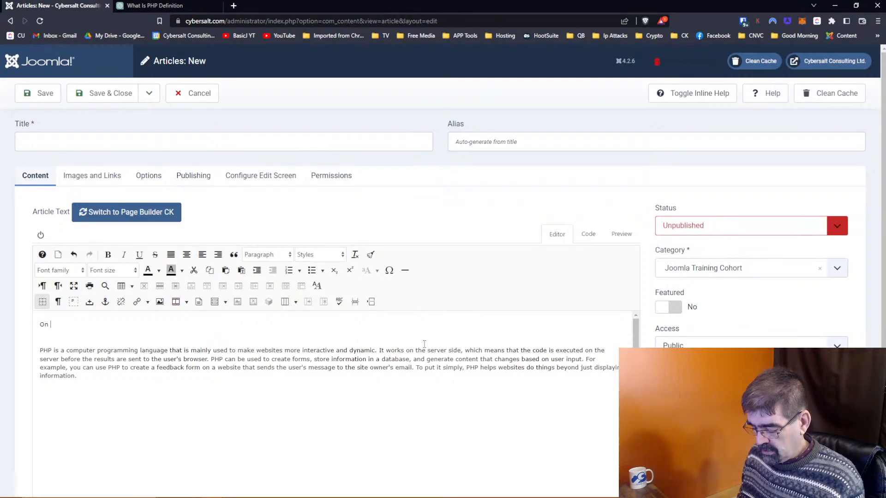
type("November 22")
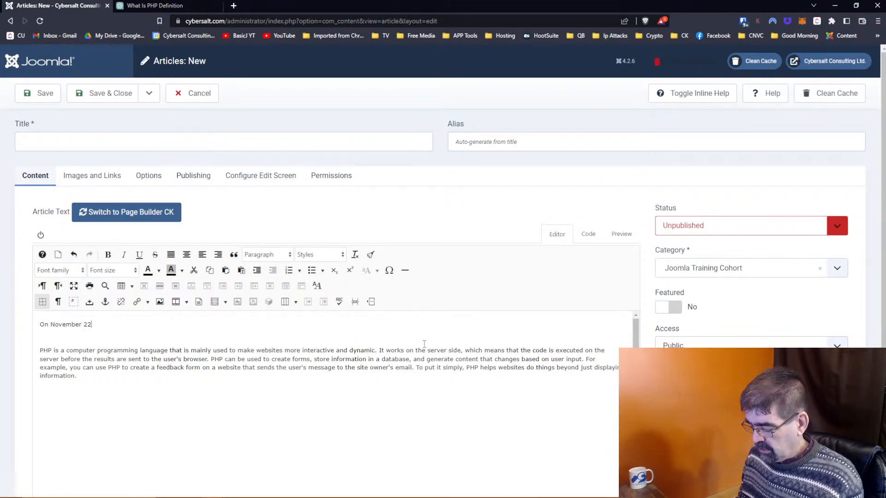
type(", 2022")
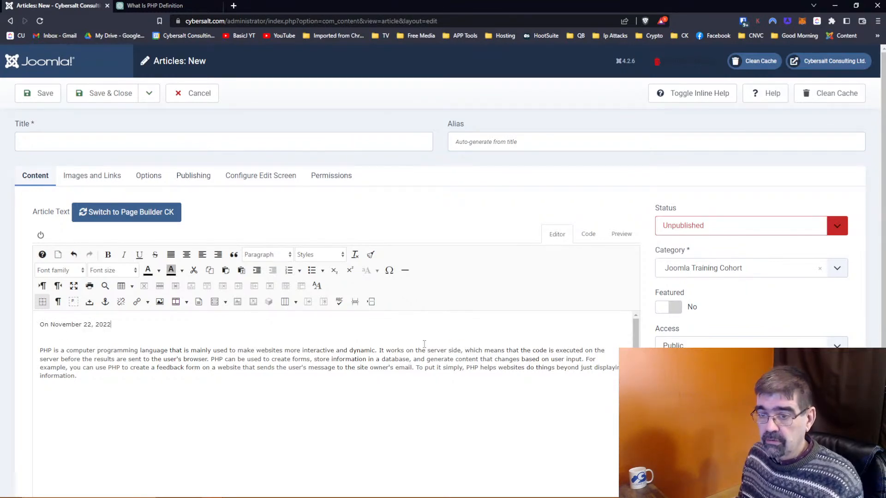
key("BackSpace")
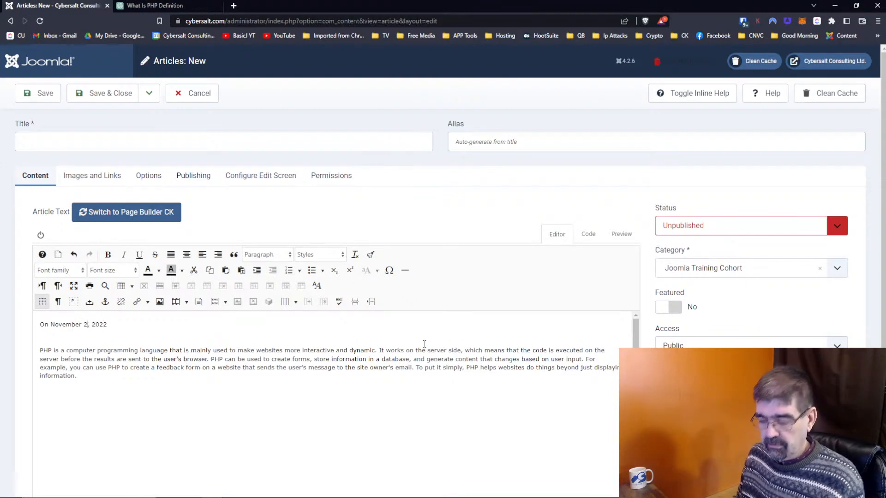
type("8")
key("End")
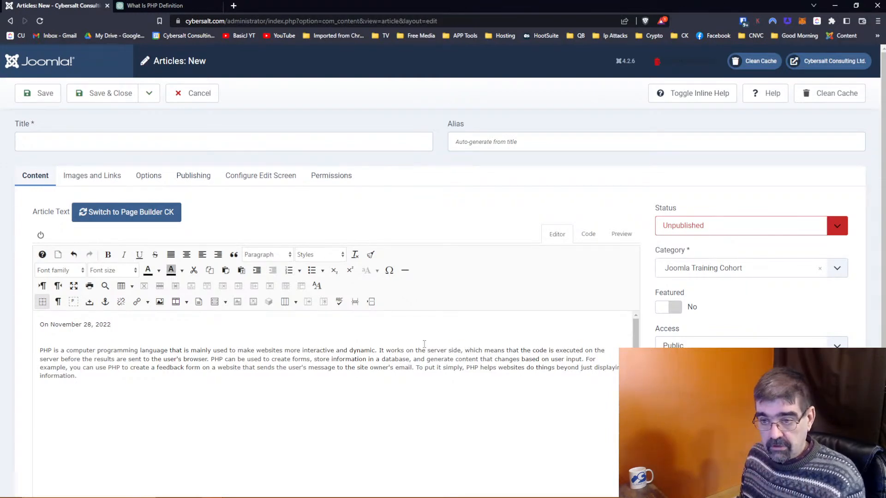
type(", PHP 7.")
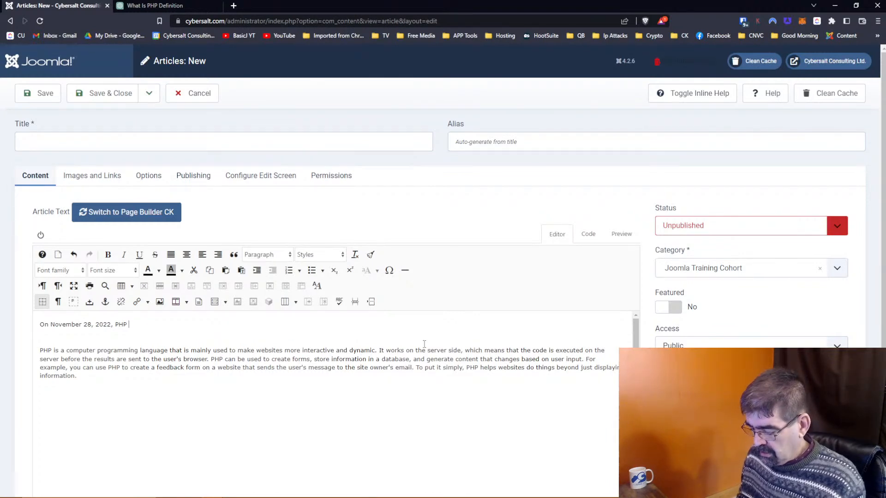
type("4 reached end of")
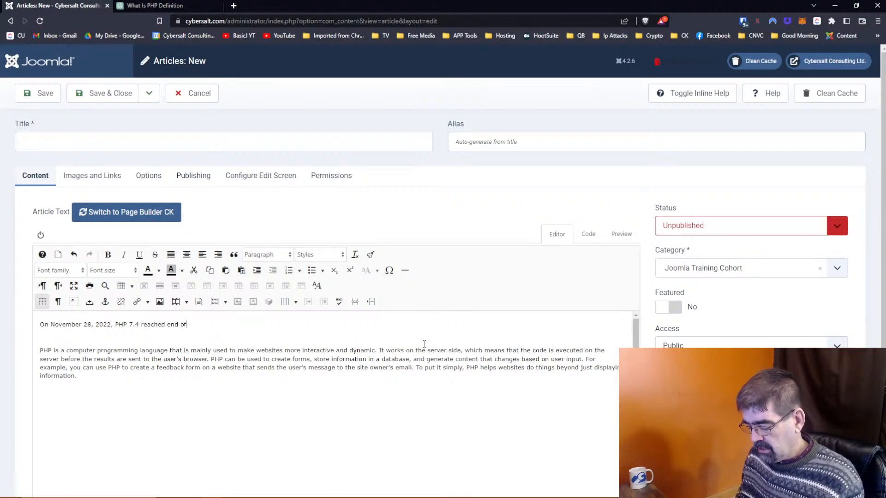
type(" life,")
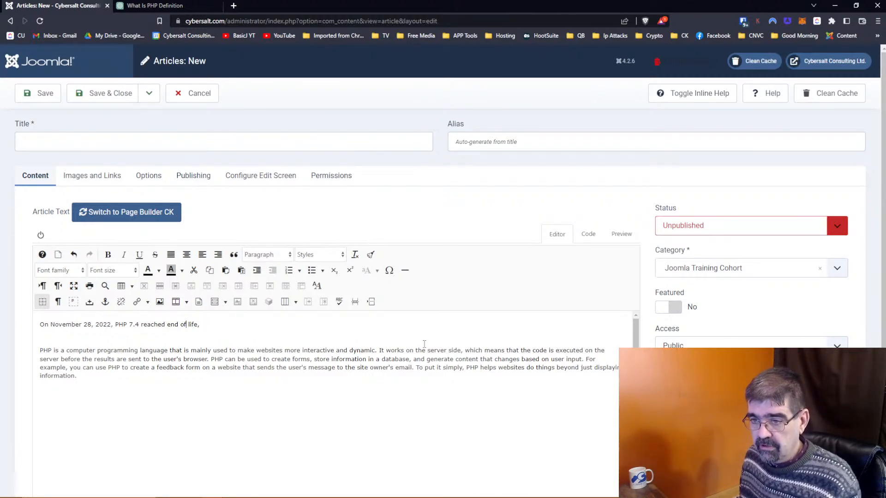
type("its")
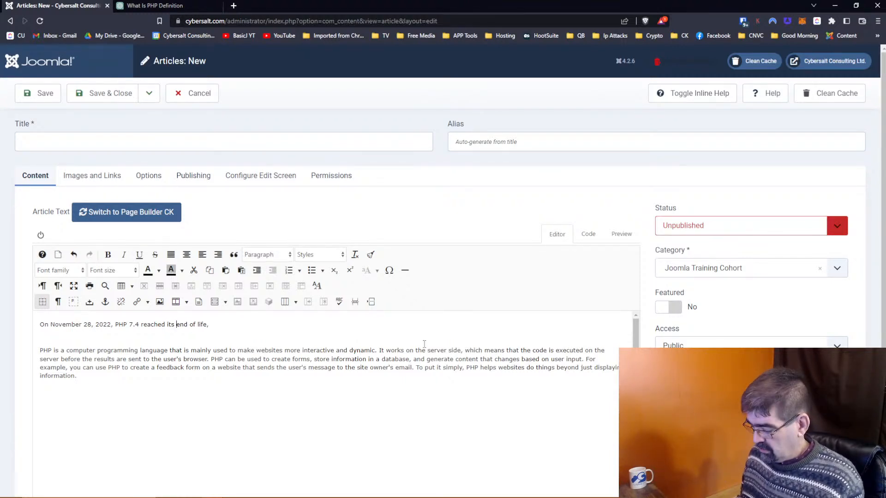
key("Delete")
type("E")
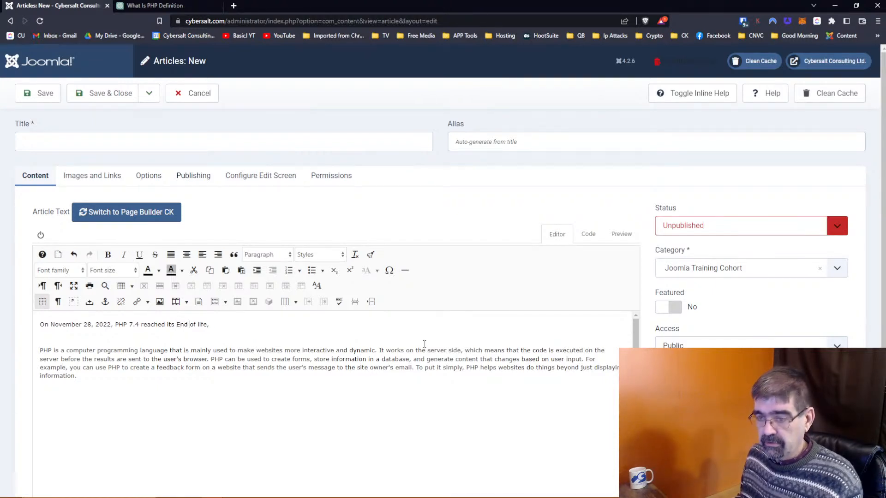
key("Delete")
type("O")
key("Right")
key("Right")
key("Delete")
type("L")
key("BackSpace")
key("BackSpace")
Step: Add that it gets no new features or security updates, asking what that means for Joomla sites
type("(EOL), ")
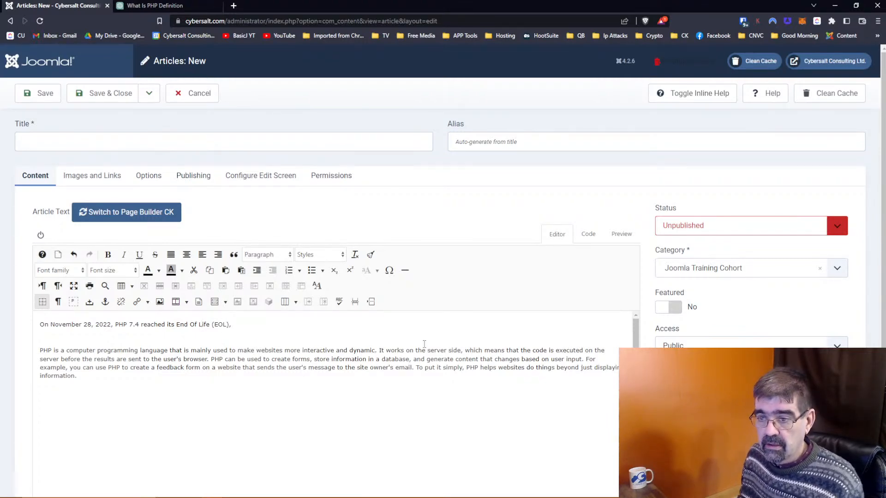
type("which")
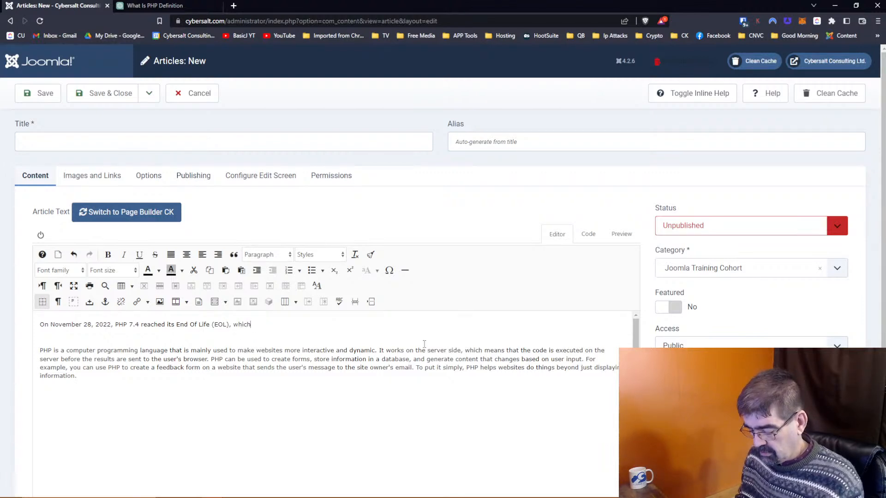
type(" means it is n")
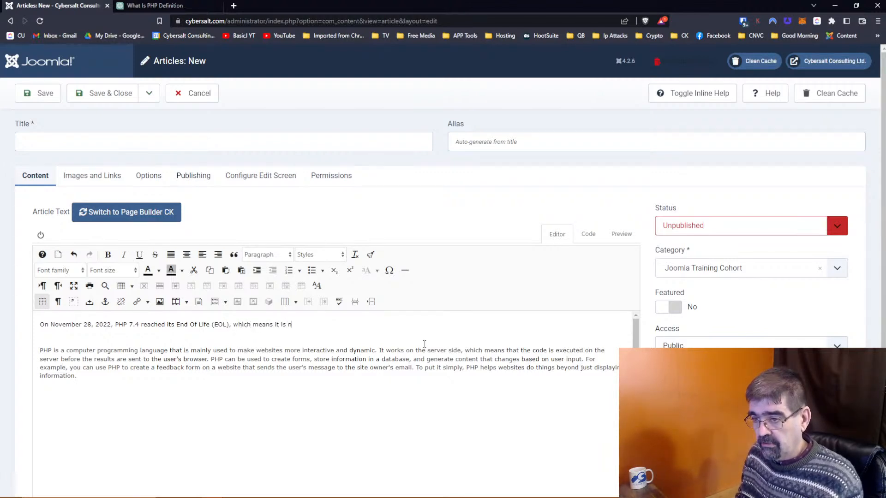
type("o longer being devlpp")
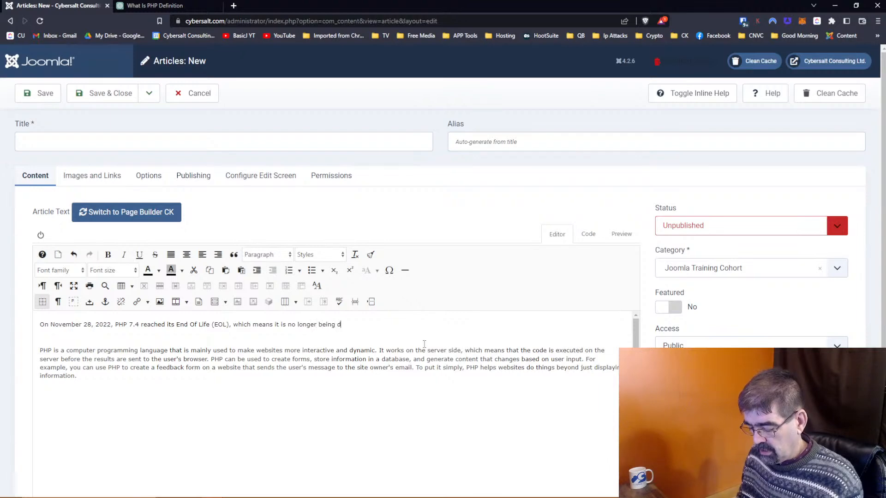
key("BackSpace")
key("BackSpace")
key("BackSpace")
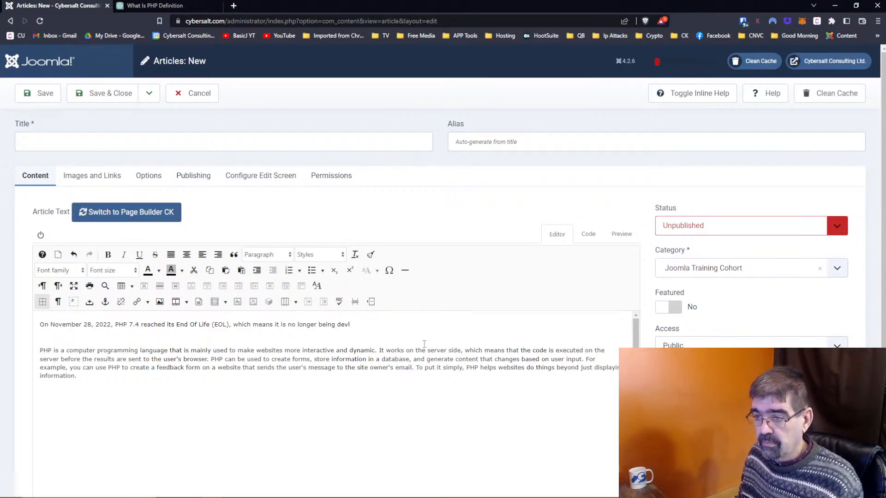
type("elopped")
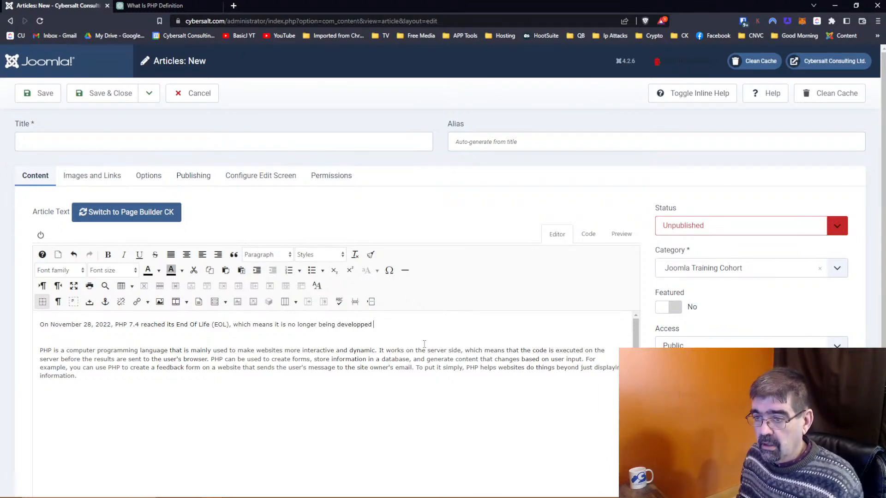
key("BackSpace")
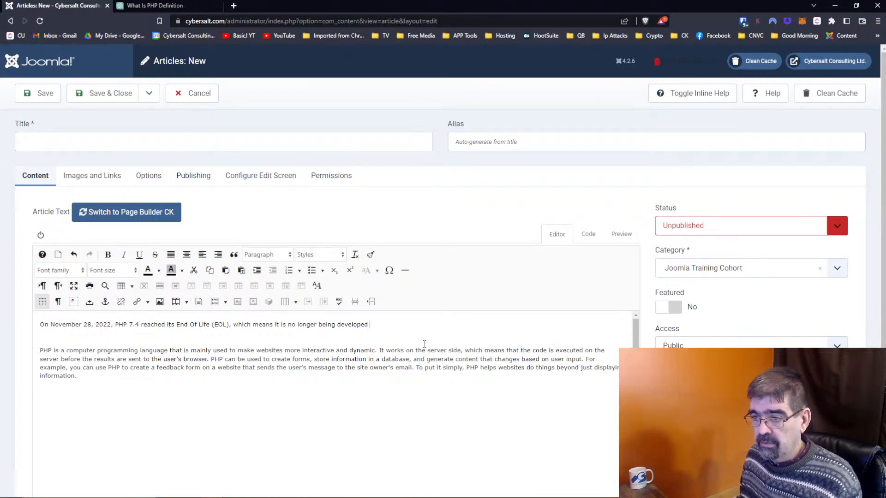
type("or mai")
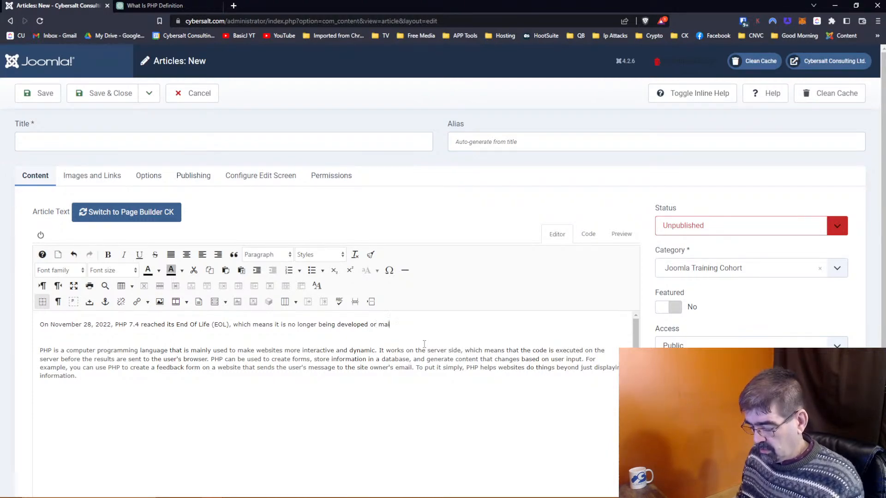
type("ntain")
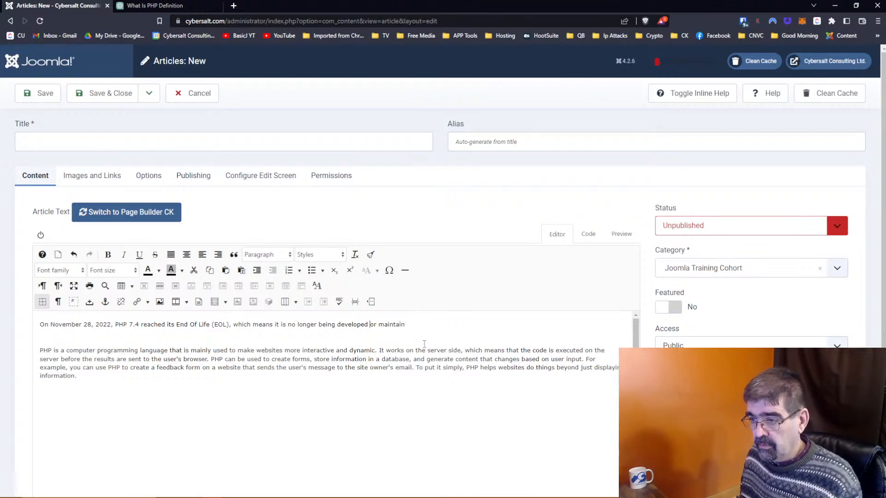
type("with new feartue")
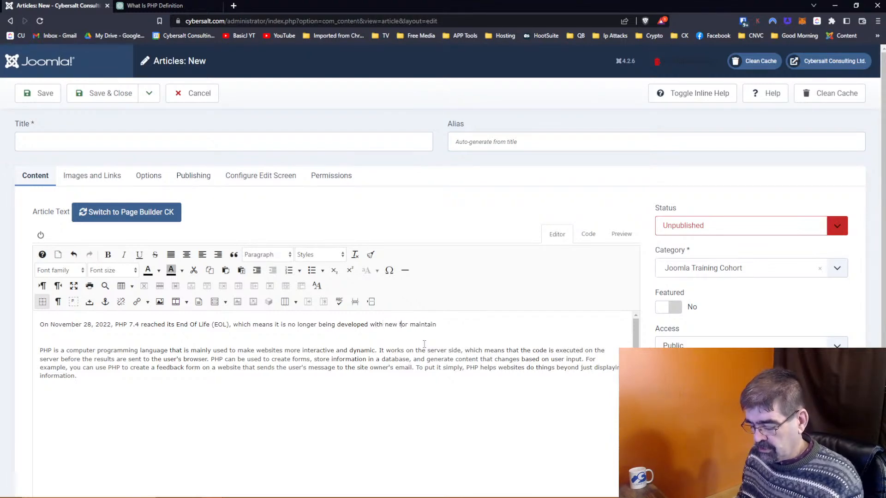
key("BackSpace")
key("BackSpace")
key("BackSpace")
key("BackSpace")
key("BackSpace")
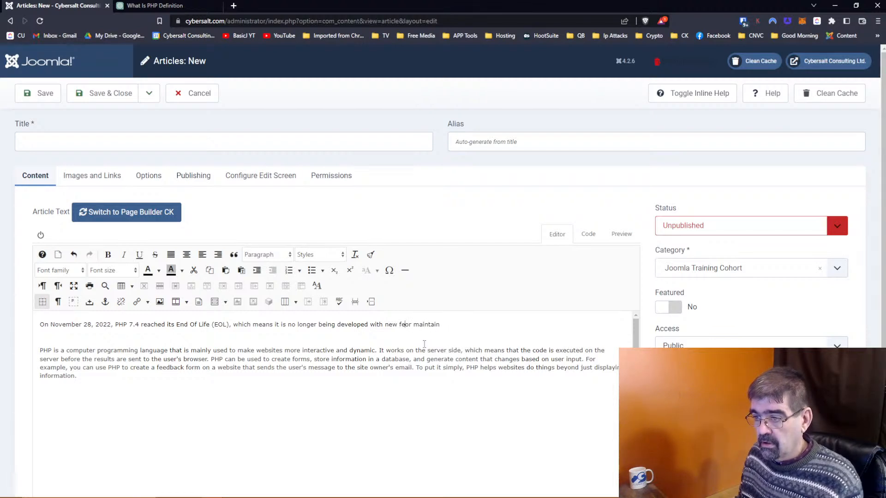
type("atrues ")
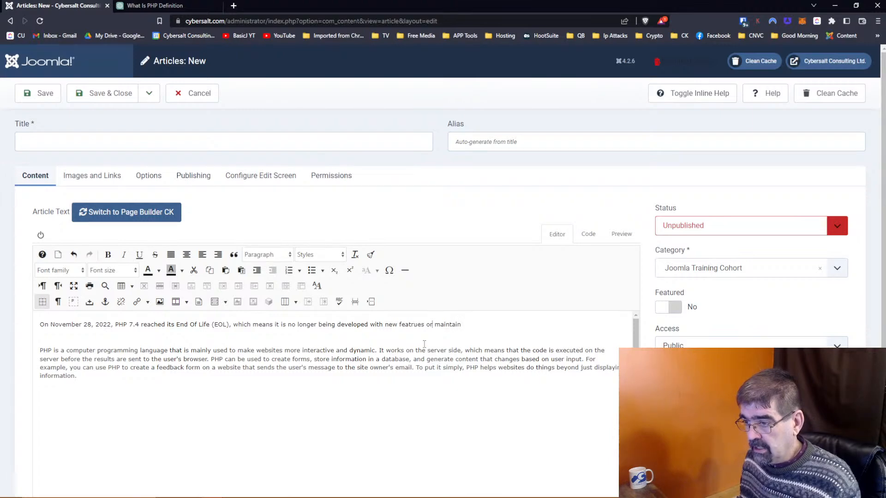
type("n")
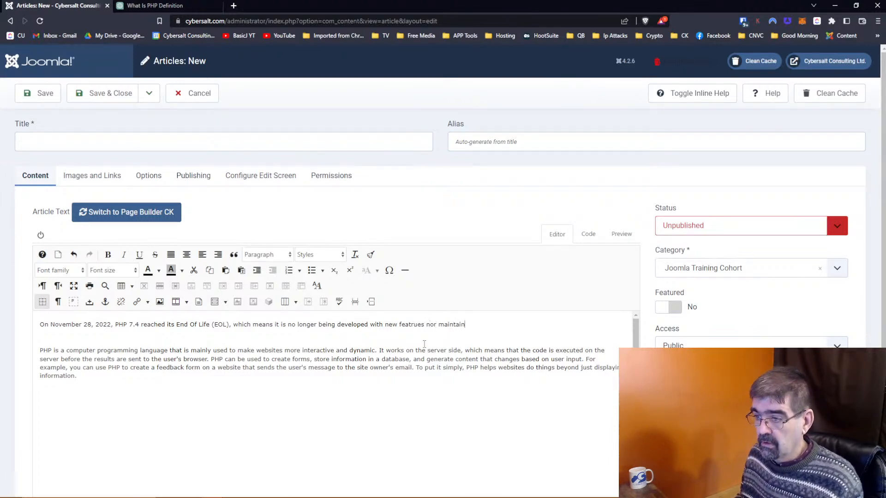
key("End")
type("with security")
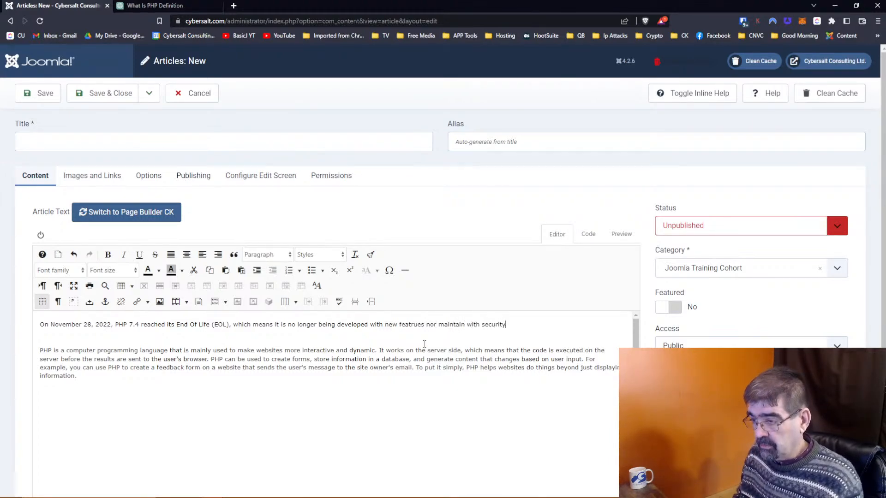
type(" ud")
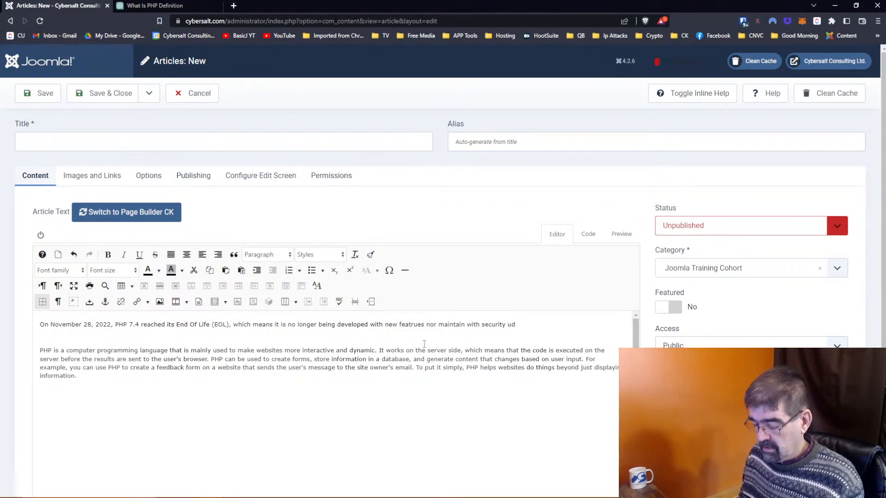
key("BackSpace")
type("pdates. What does ")
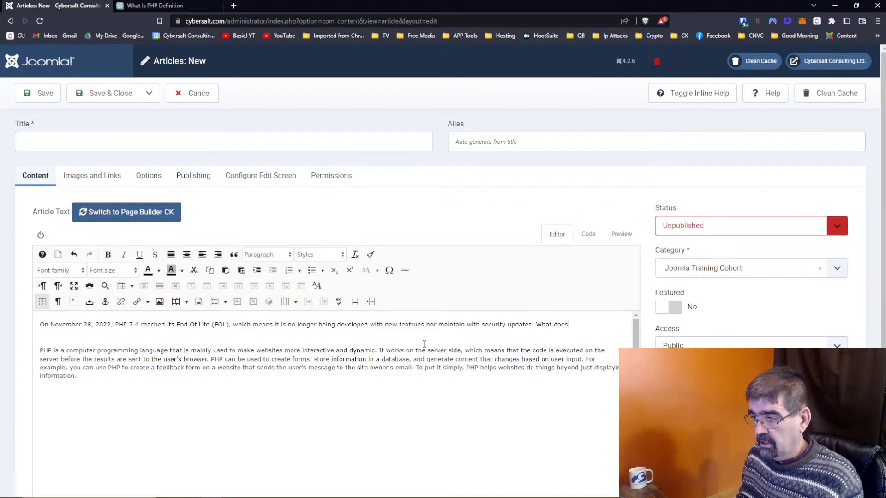
type("that mean")
type(" fo you")
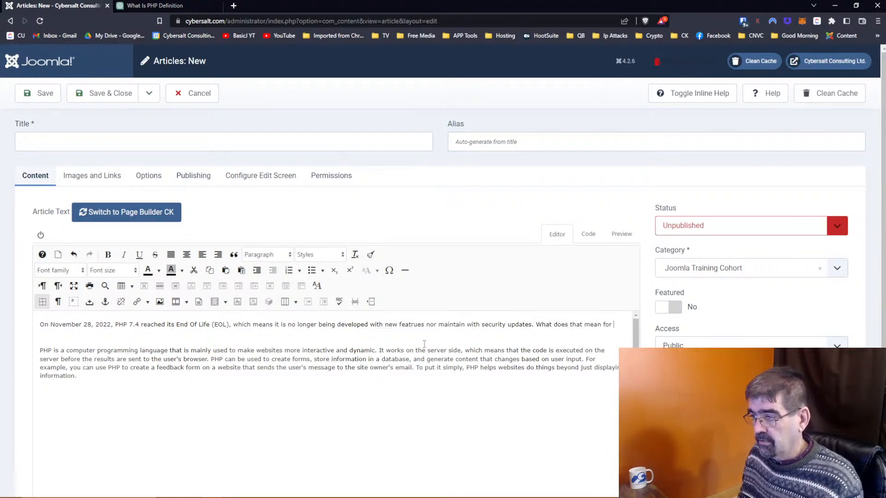
type("your Joomla si")
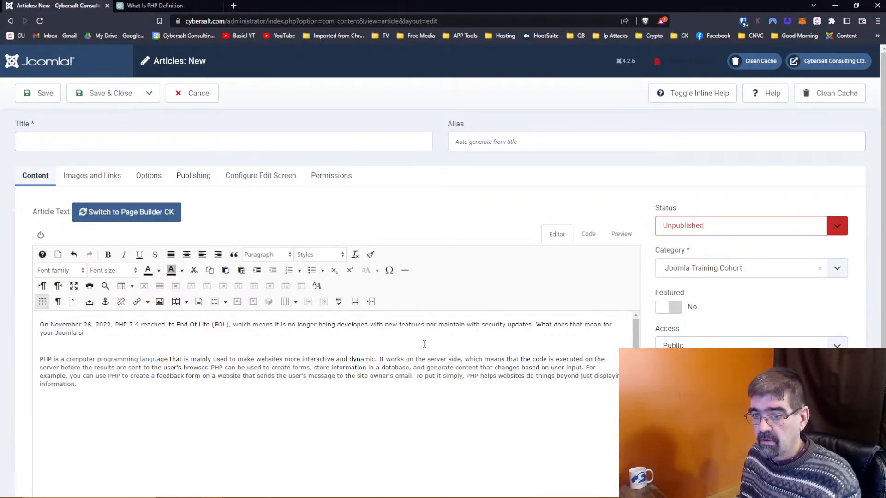
type("te?")
Step: Add a 'What is PHP' line directly above the explanation
key("Return")
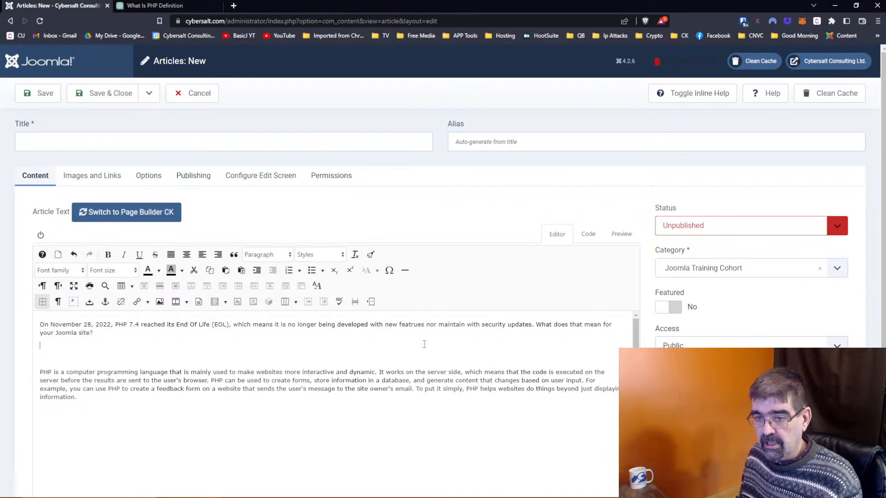
type("What is")
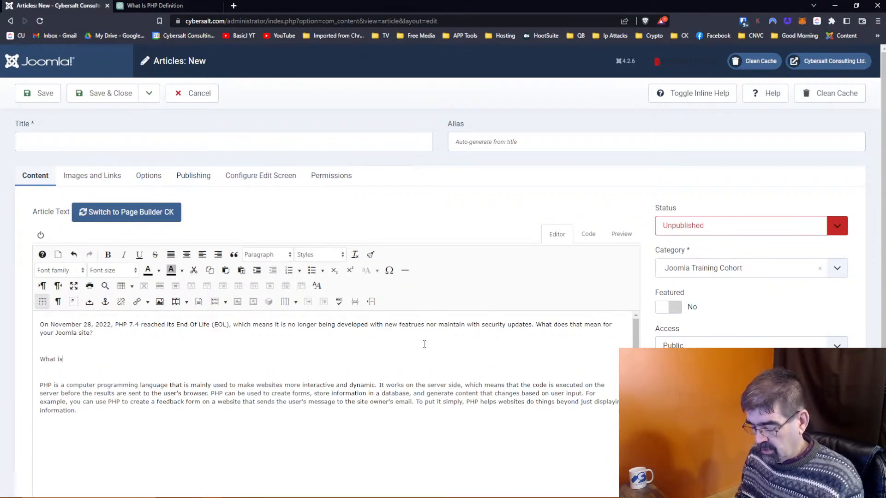
type(" PHP")
key("Home")
key("BackSpace")
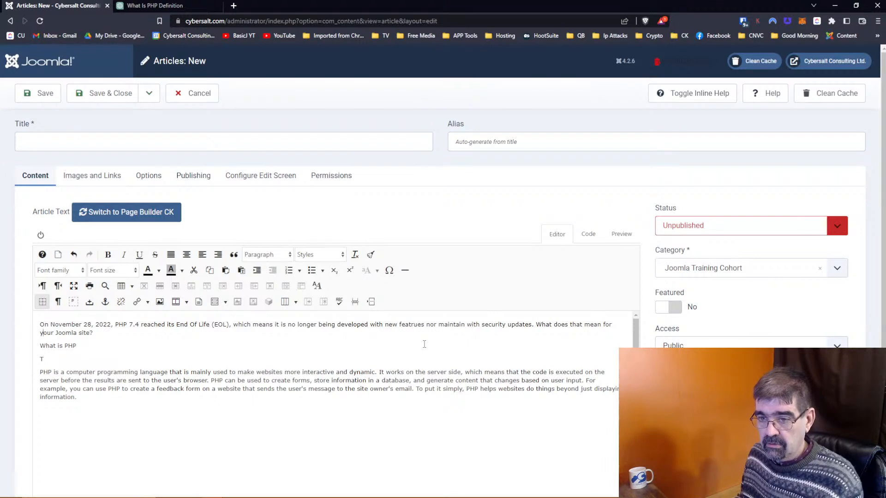
Step: End the intro with 'let's first understand what PHP is.' and make 'What is PHP?' a Heading 2
type("?")
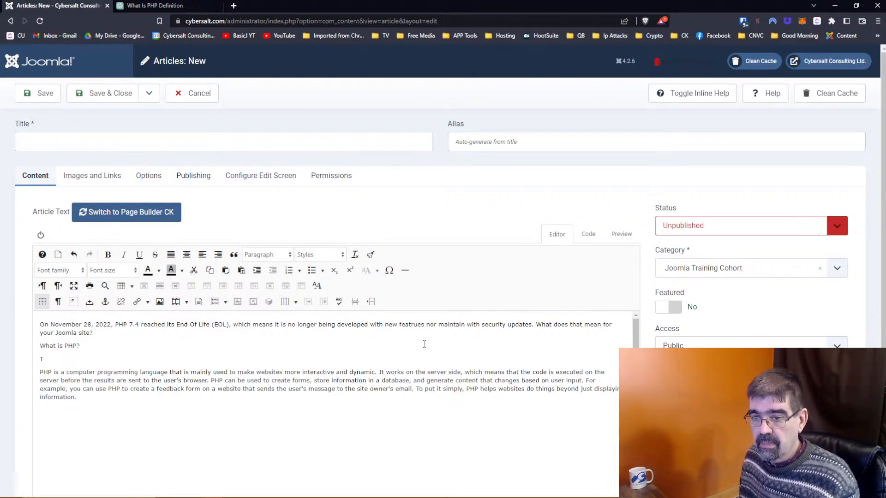
type(" To answer ")
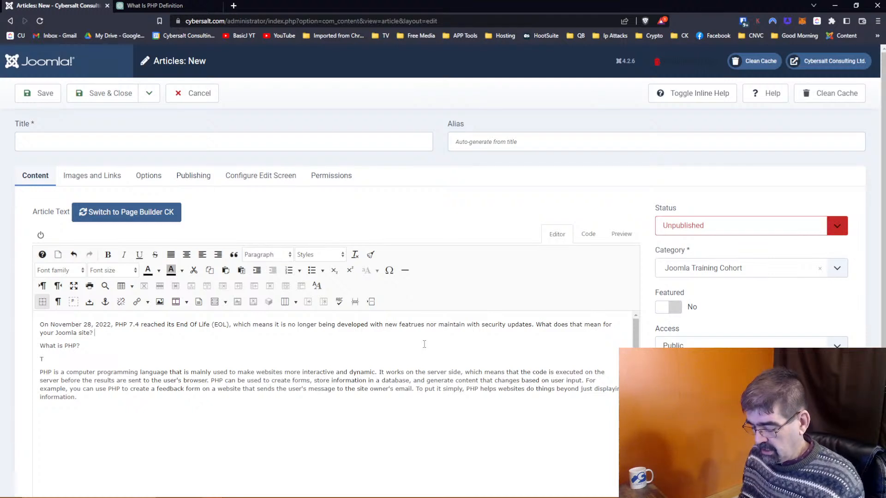
type("that we ")
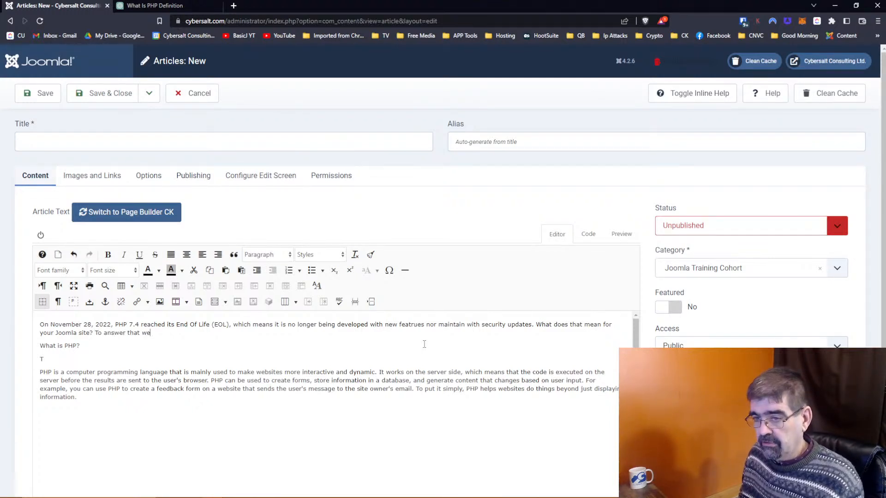
type("let's")
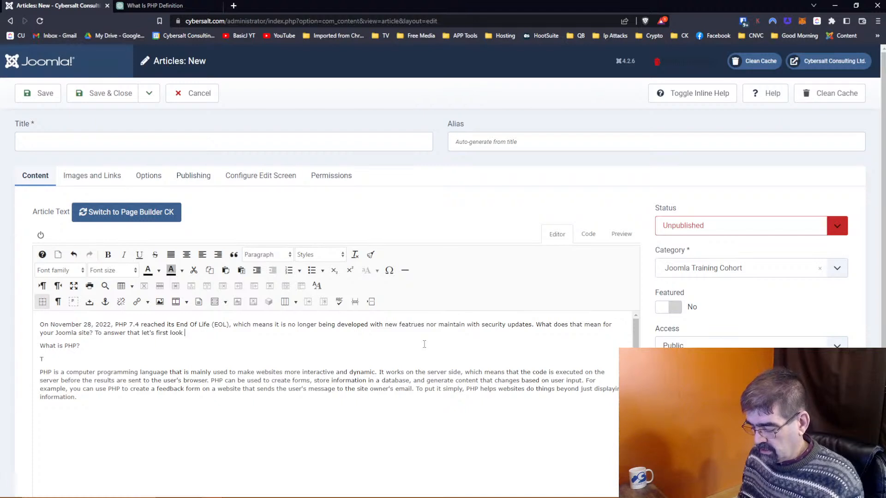
type("first unde")
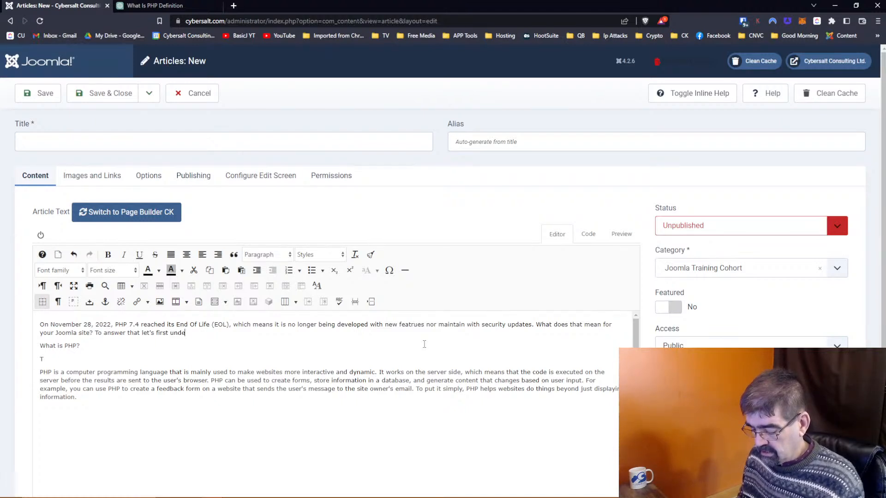
type("rstand what PHP")
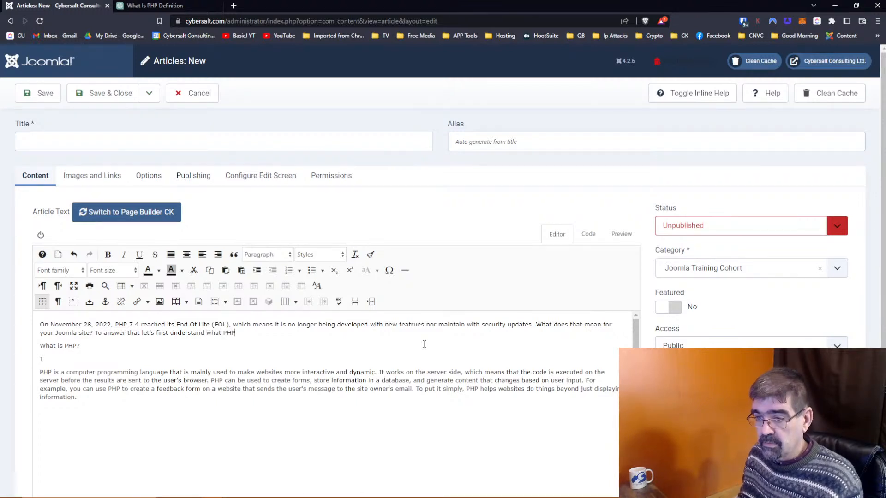
type(" is.")
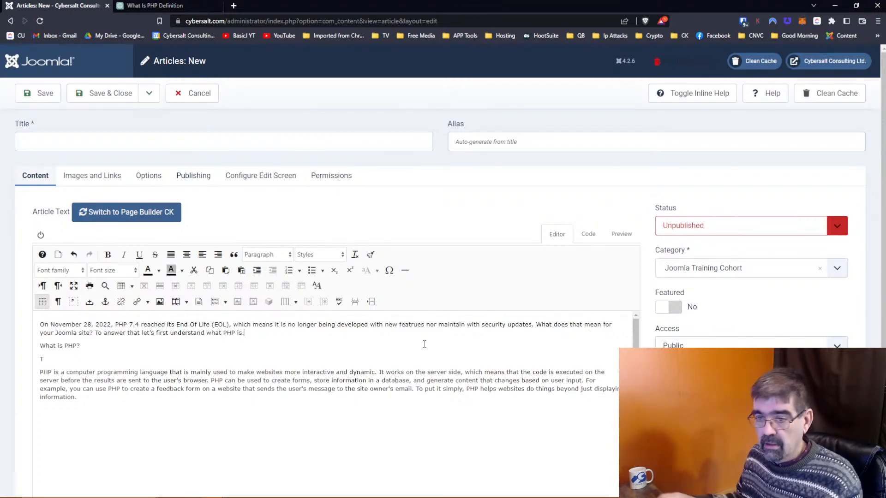
left_click_drag(85, 345, 34, 346)
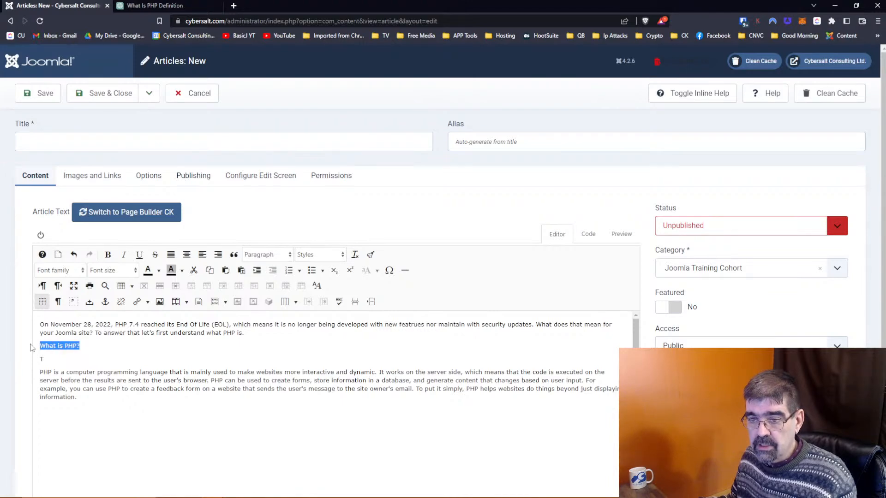
left_click(111, 271)
left_click(265, 254)
left_click(294, 340)
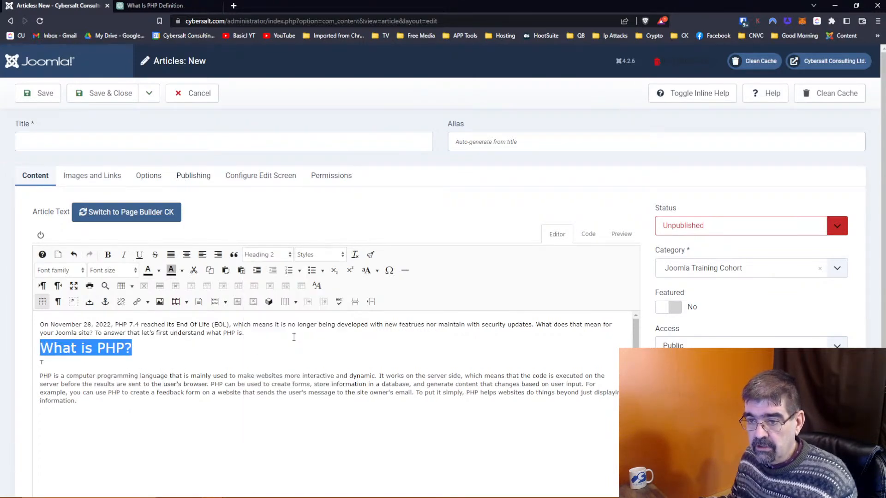
left_click(50, 364)
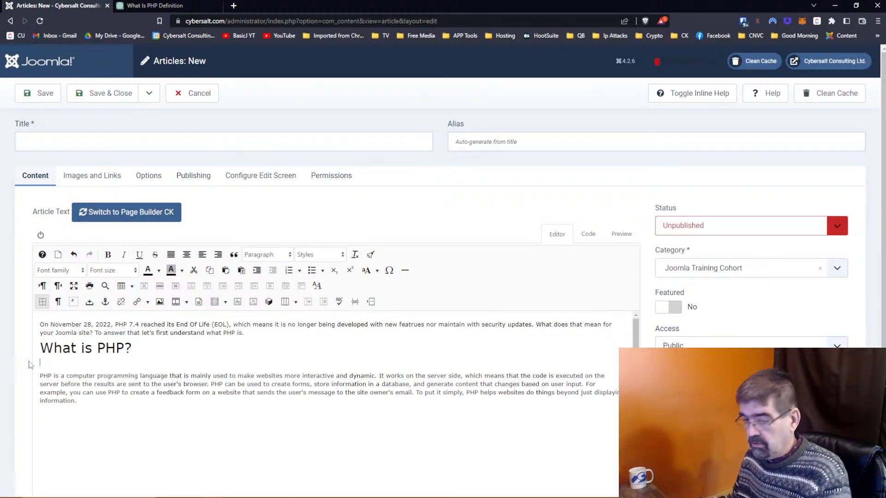
key("Delete")
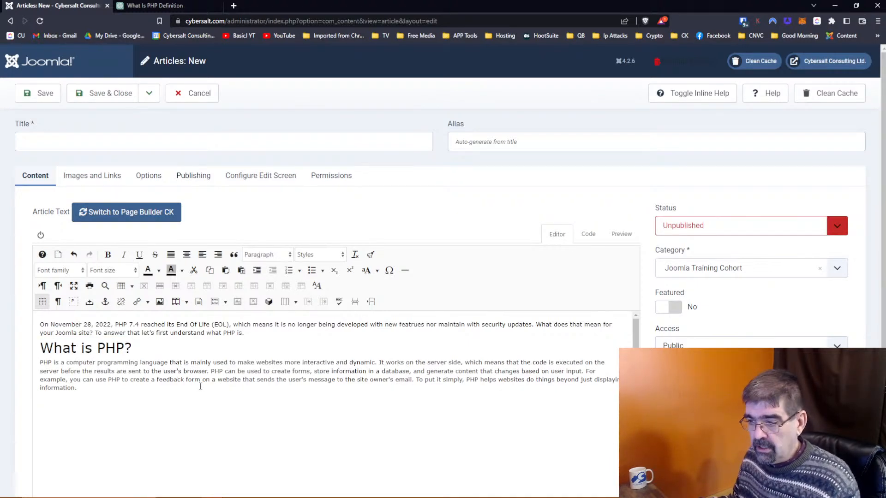
left_click(99, 393)
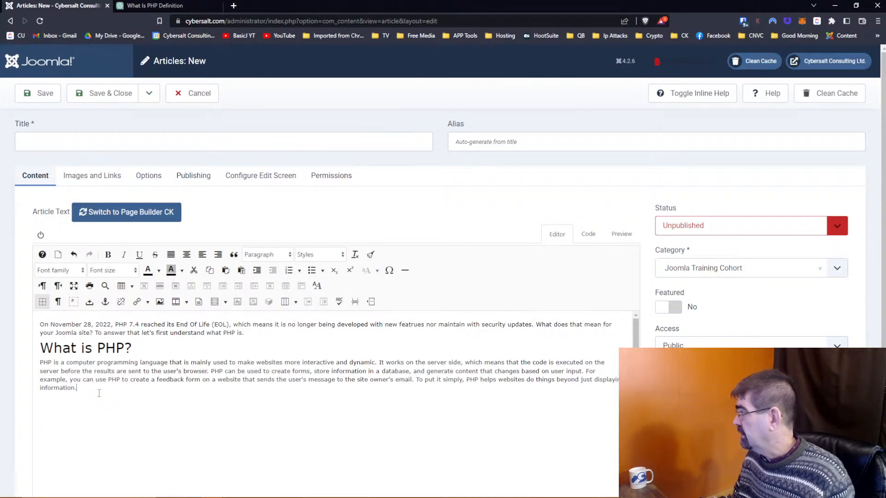
Step: Title the article 'PHP 7.4 is now End of Live (EOL)' and save it
left_click(28, 97)
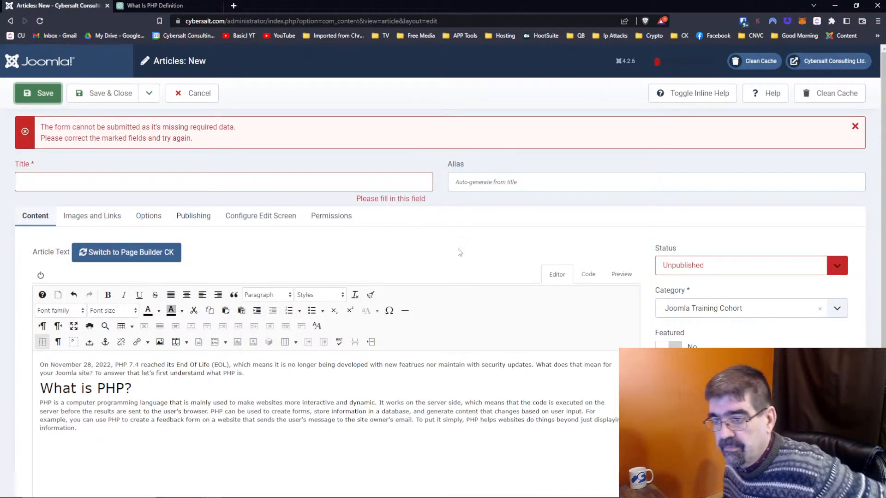
left_click(230, 182)
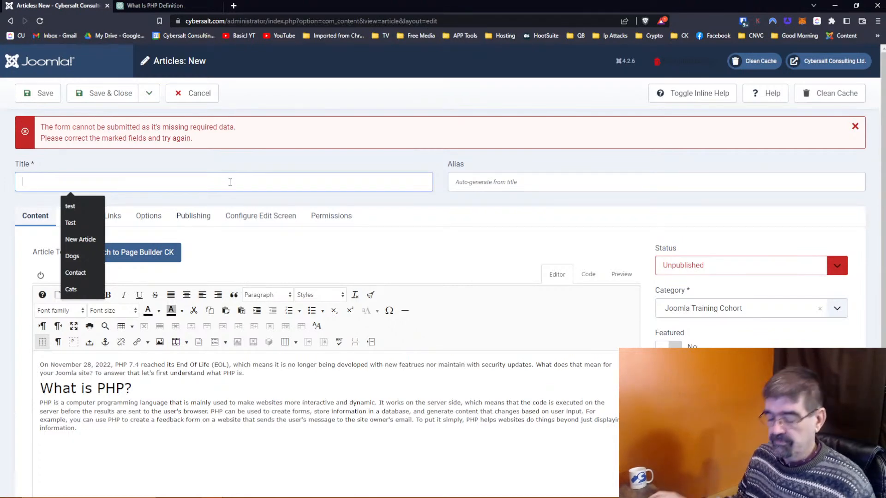
type("PHP")
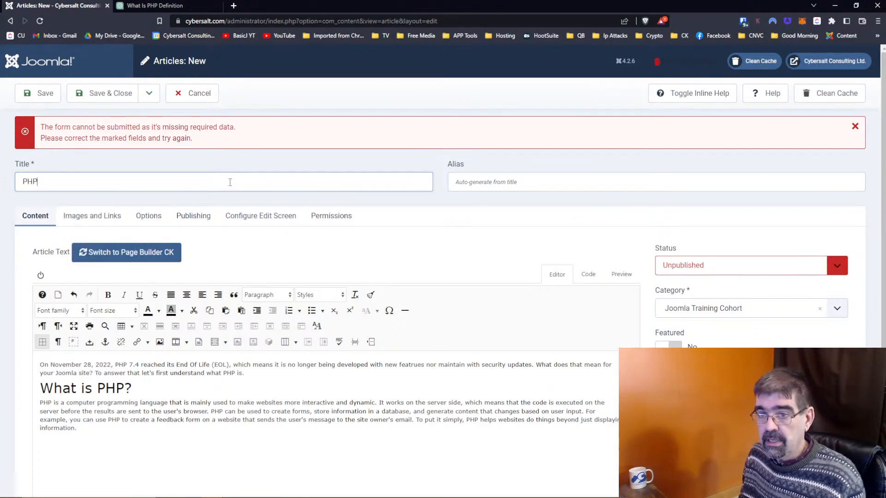
type(" 7.4 is now")
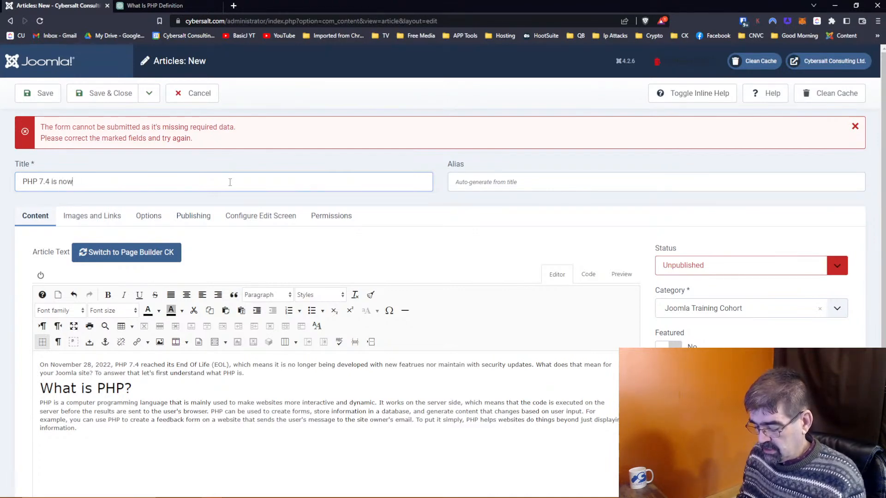
type(" E")
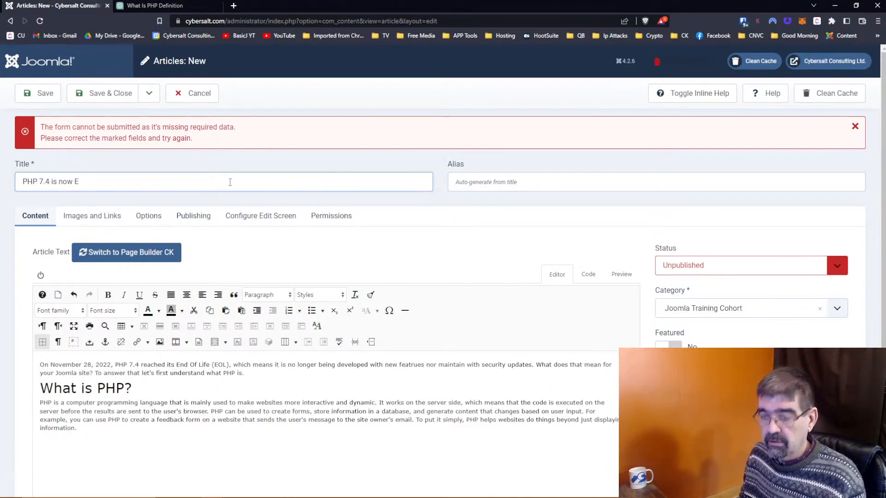
type("nd of Live (EOL)")
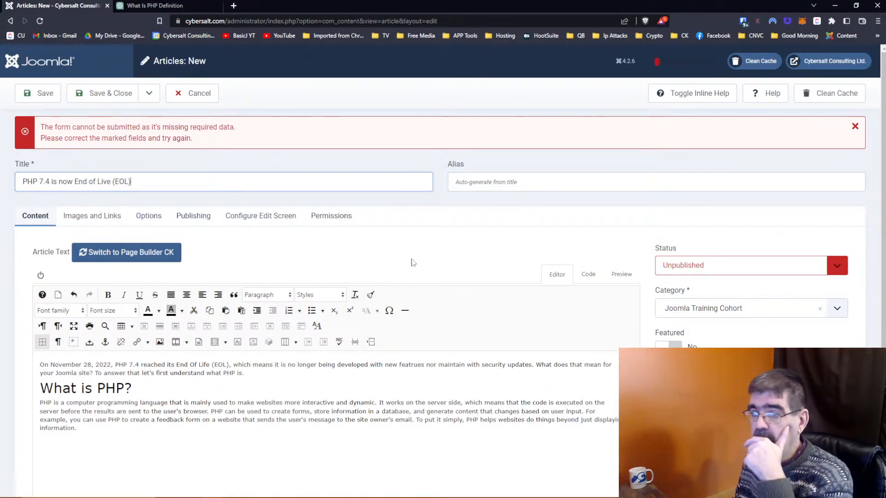
left_click(47, 94)
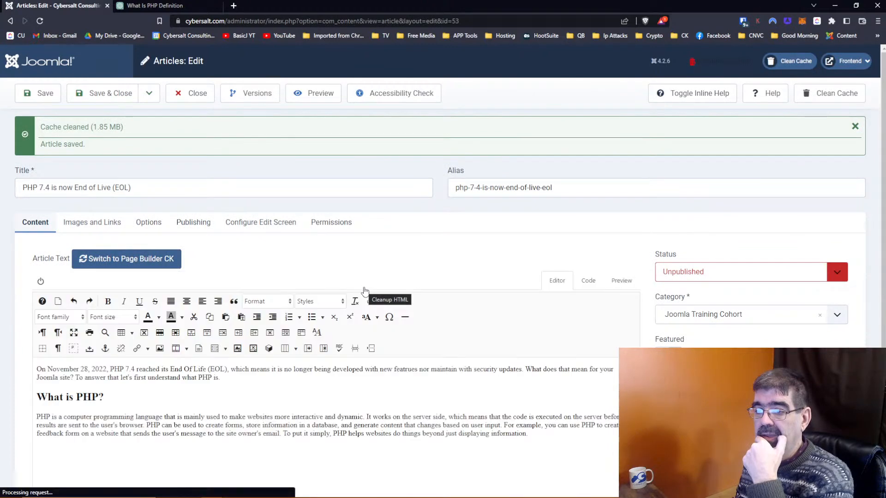
scroll(364, 290, "down", 2)
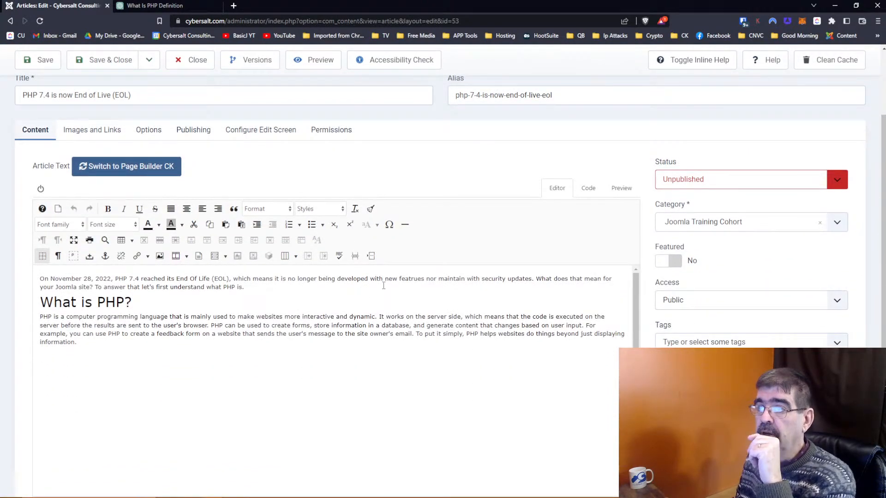
left_click(233, 6)
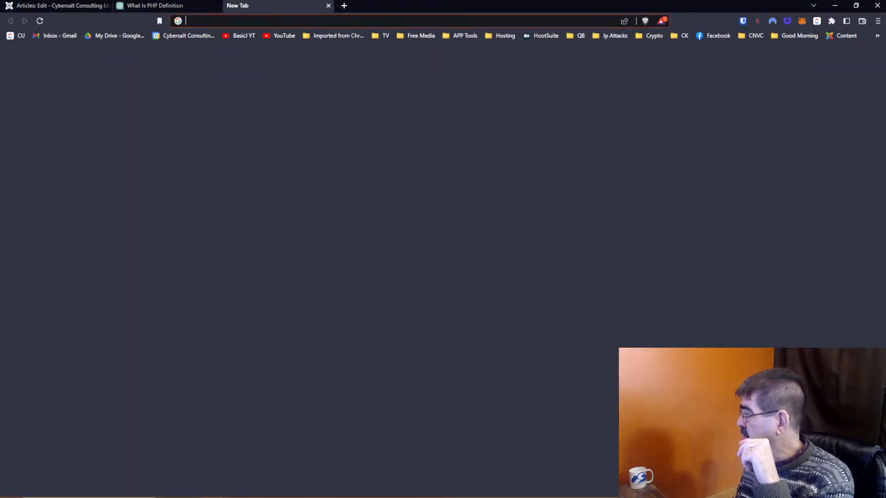
Step: Search Google for 'php logo jpg' and switch to the image results
left_click(191, 20)
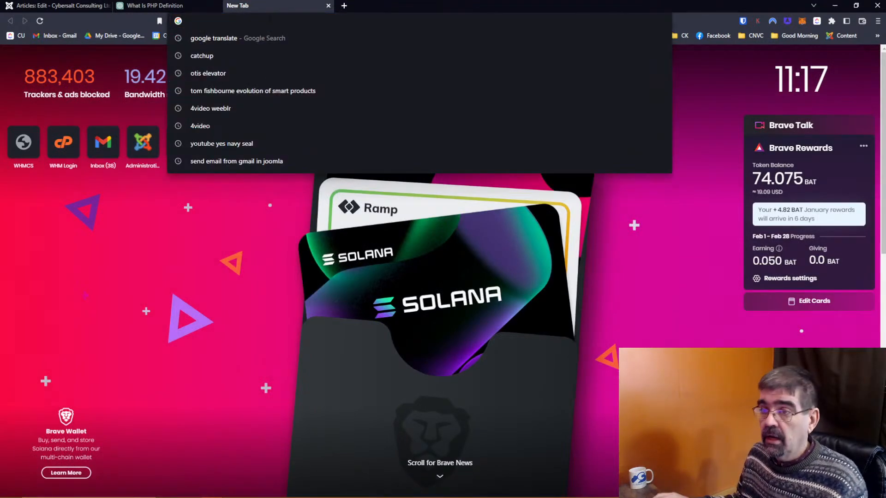
type("php")
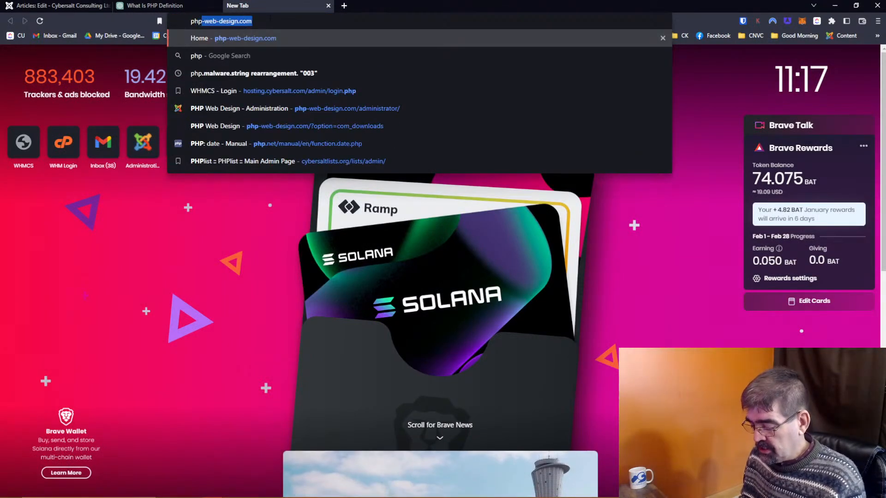
type(" logo jpg")
key("Return")
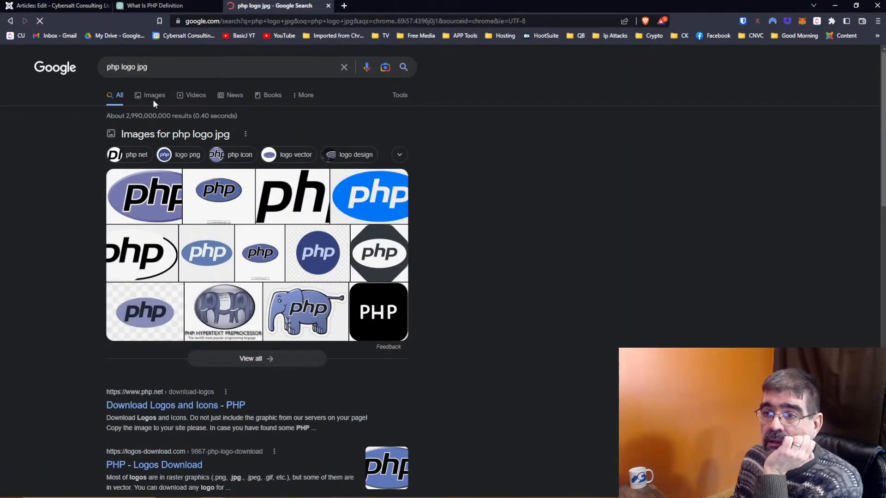
left_click(149, 97)
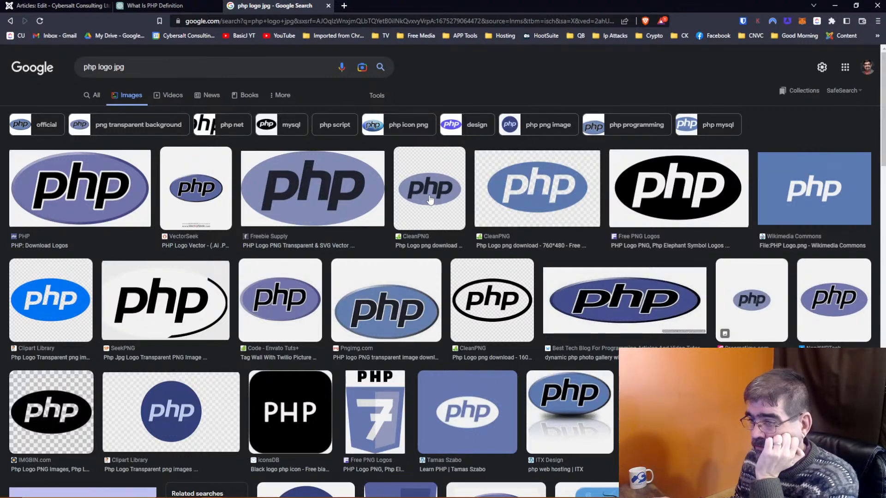
Step: Refine the image search from 'php logo jpg free' to 'php logo jpg creative commons'
left_click(243, 68)
type("free")
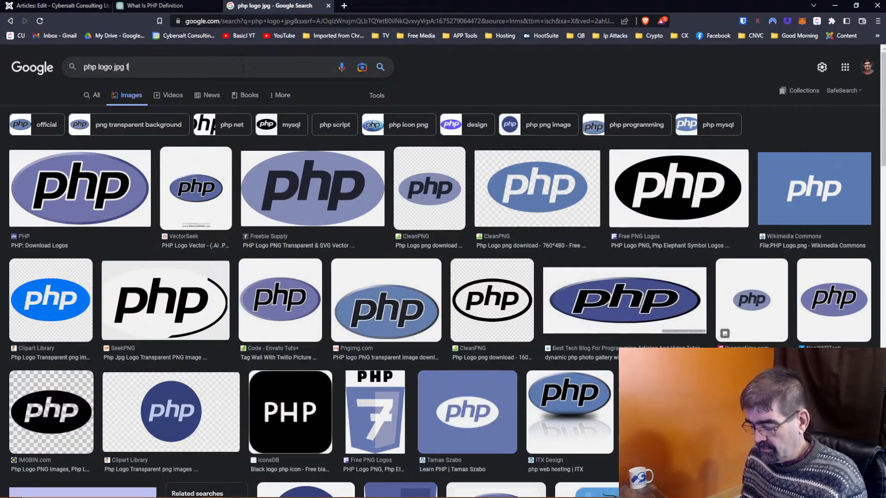
key("Return")
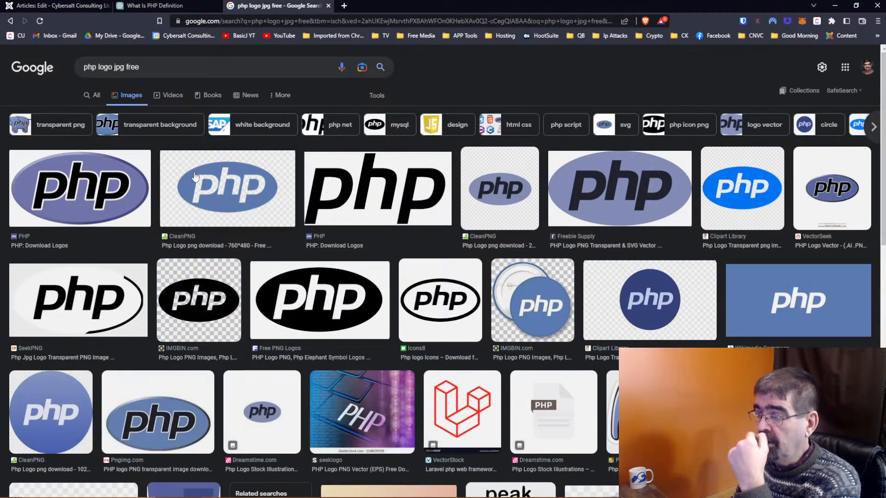
left_click(192, 68)
key("BackSpace")
key("BackSpace")
key("BackSpace")
key("BackSpace")
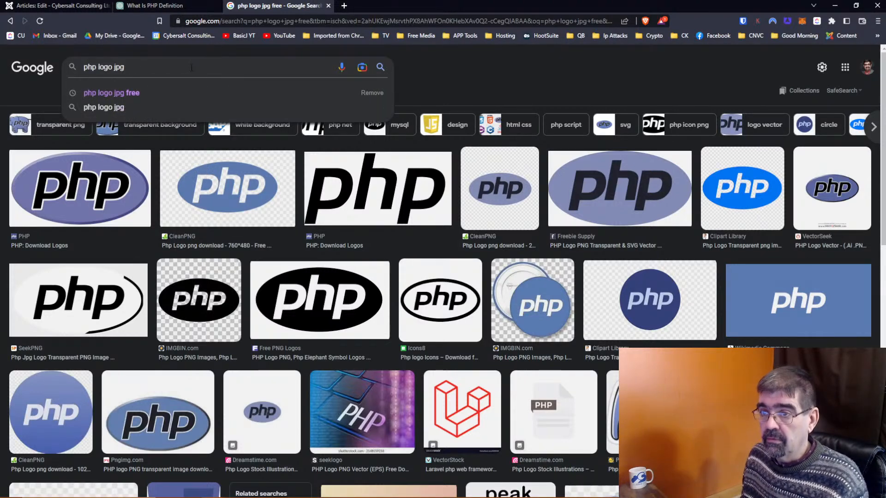
type("wiki")
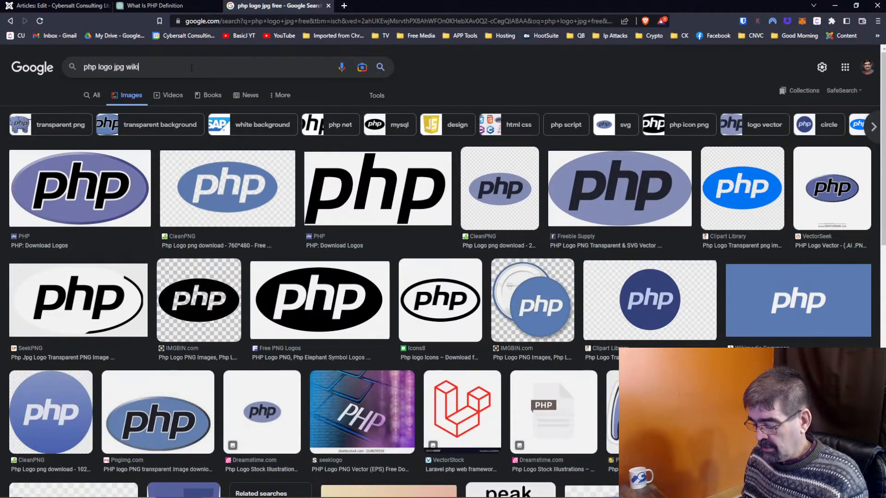
key("BackSpace")
key("BackSpace")
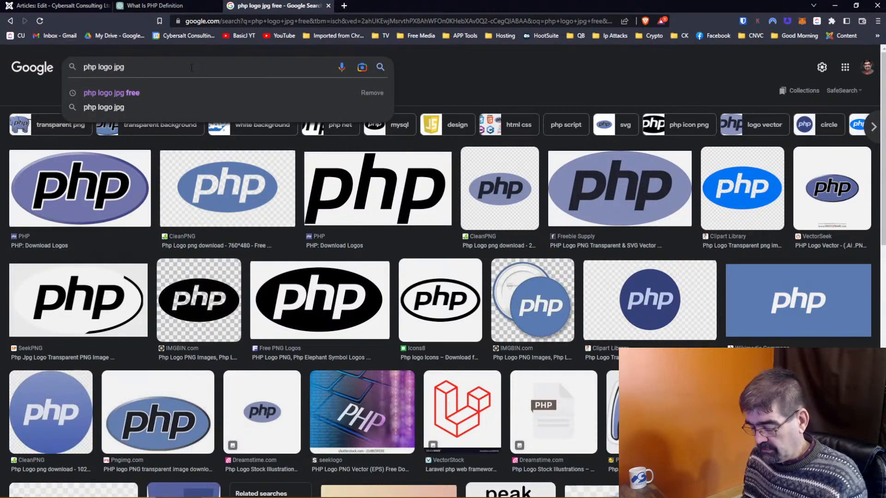
type("creative commons")
key("Return")
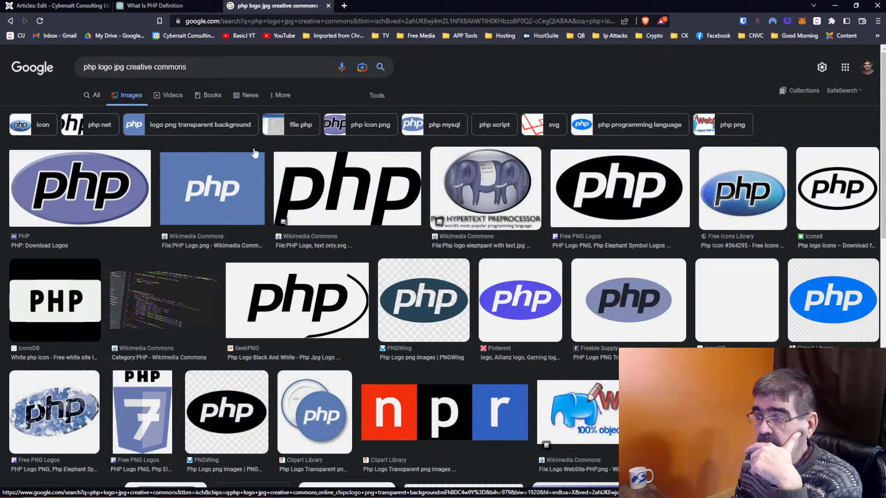
Step: Open the PHP-logo.svg file page on Wikimedia Commons via a related image
left_click(342, 205)
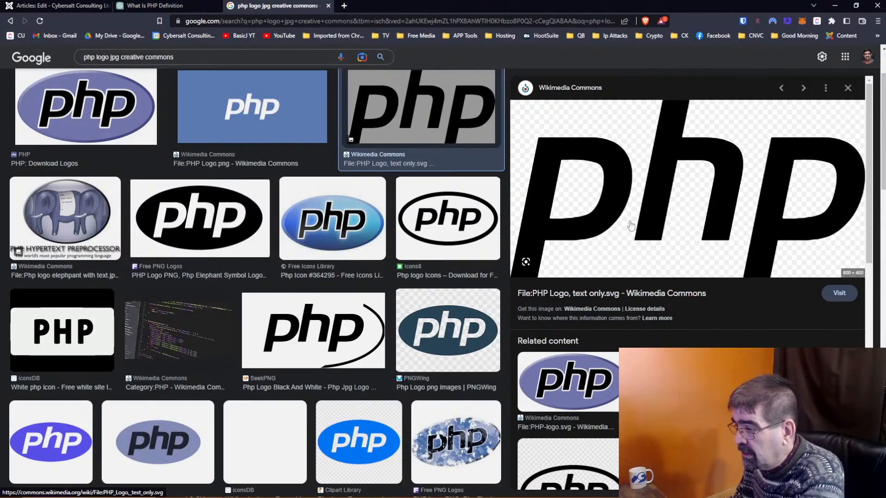
left_click(563, 386)
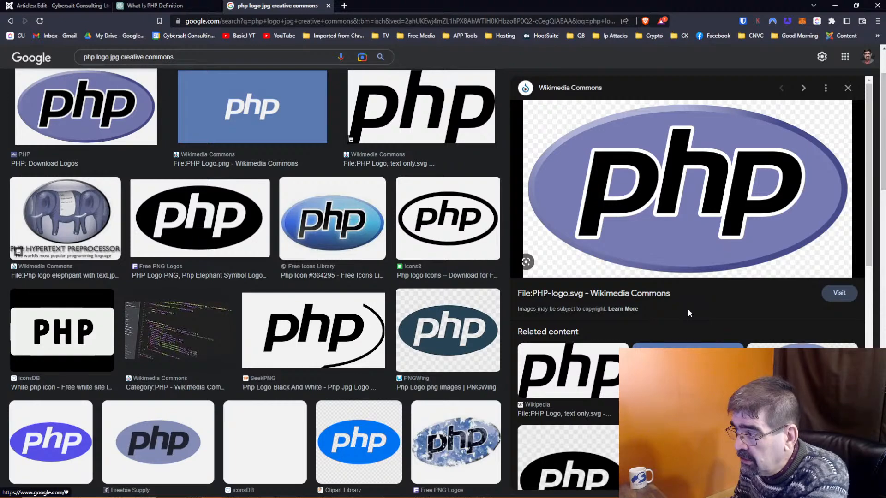
left_click(839, 295)
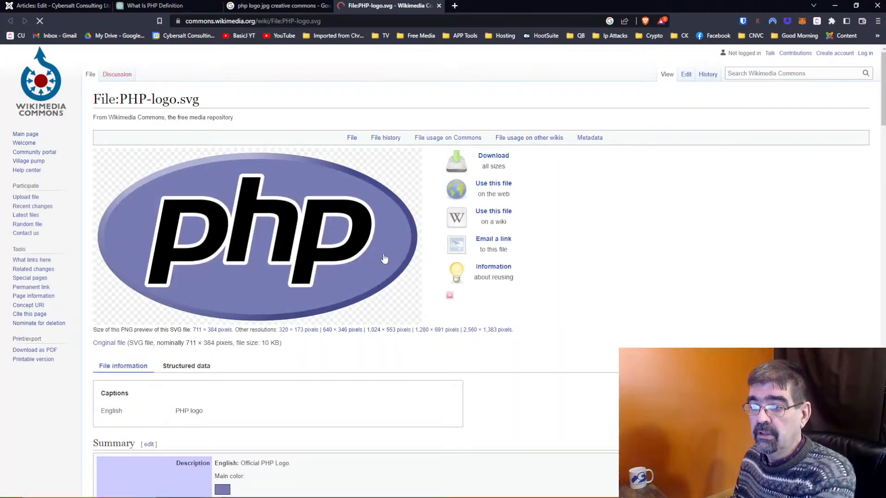
Step: Download the original PHP-logo.svg into the Graphics folder under Basic Joomla
scroll(332, 249, "down", 3)
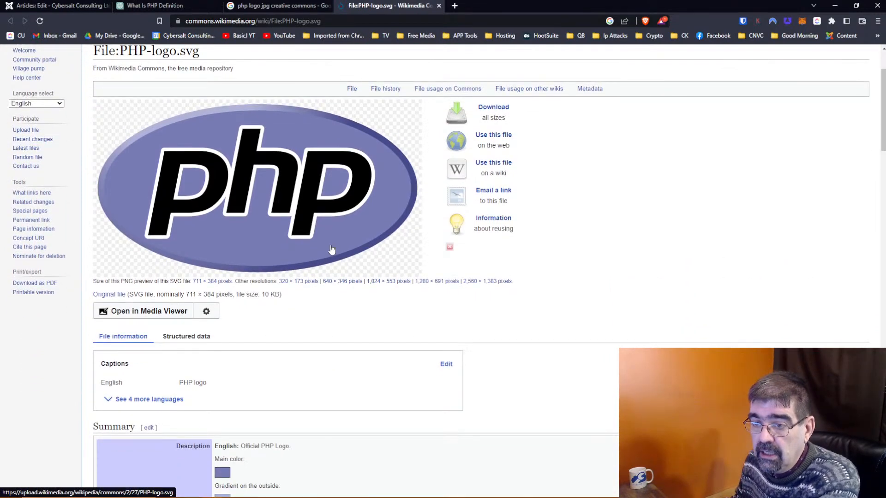
left_click(116, 297)
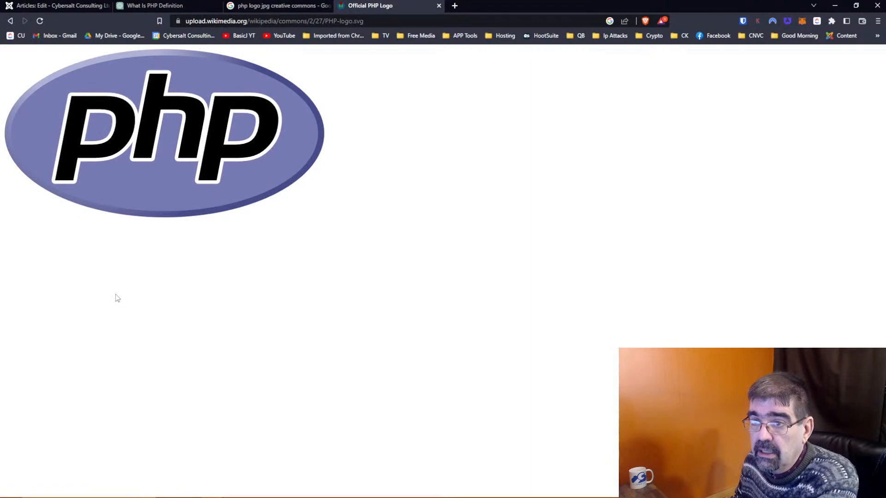
right_click(155, 108)
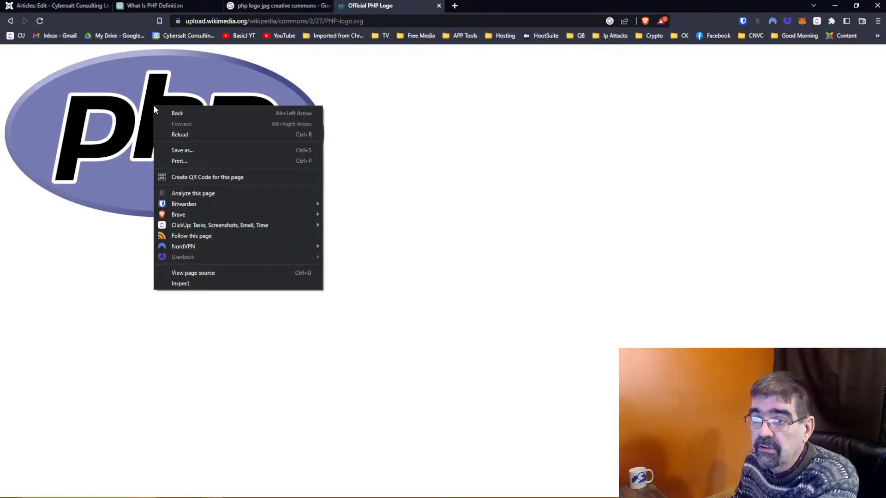
left_click(210, 150)
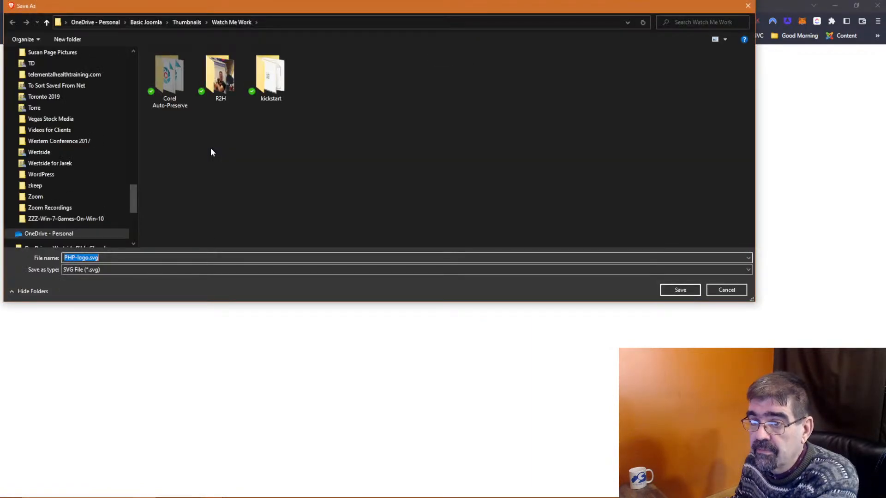
left_click_drag(132, 205, 138, 58)
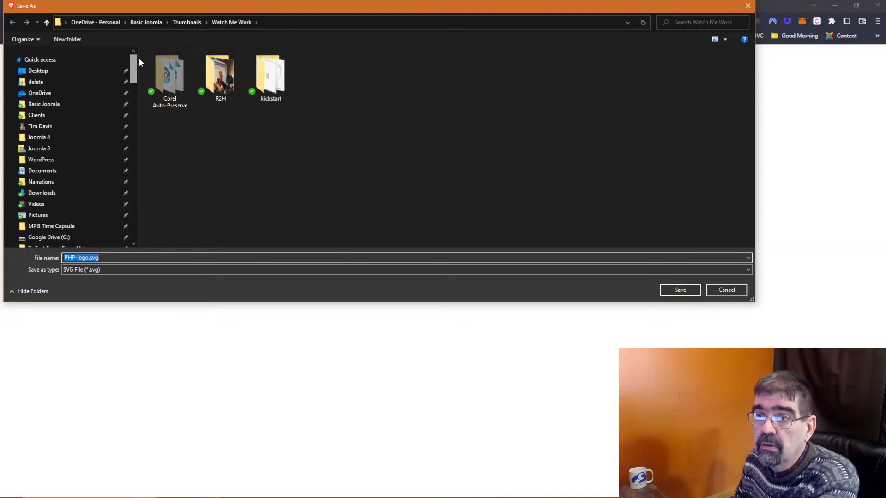
left_click(143, 22)
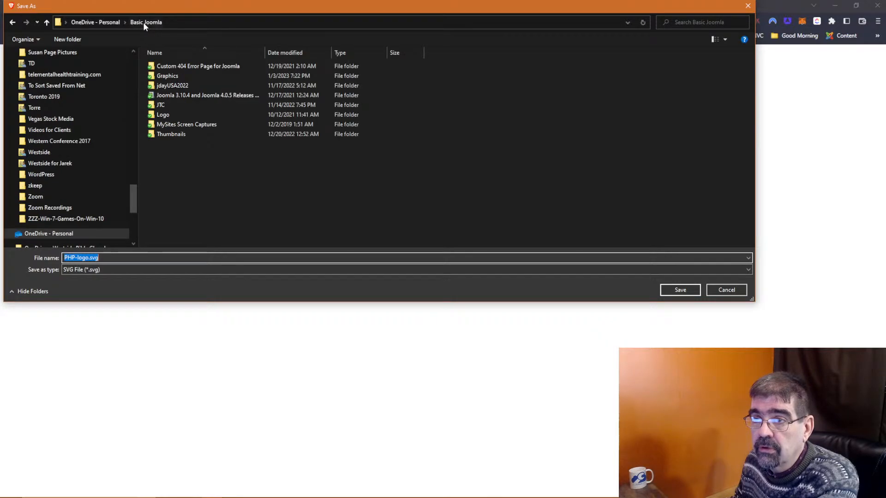
double_click(170, 76)
left_click(679, 289)
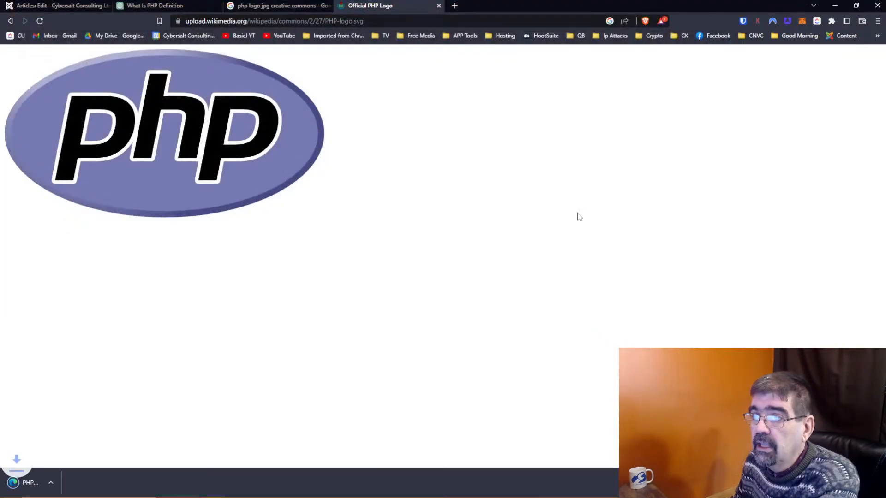
Step: Place the cursor before the PHP paragraph and browse Insert Image to graphics/other-logos
left_click(64, 6)
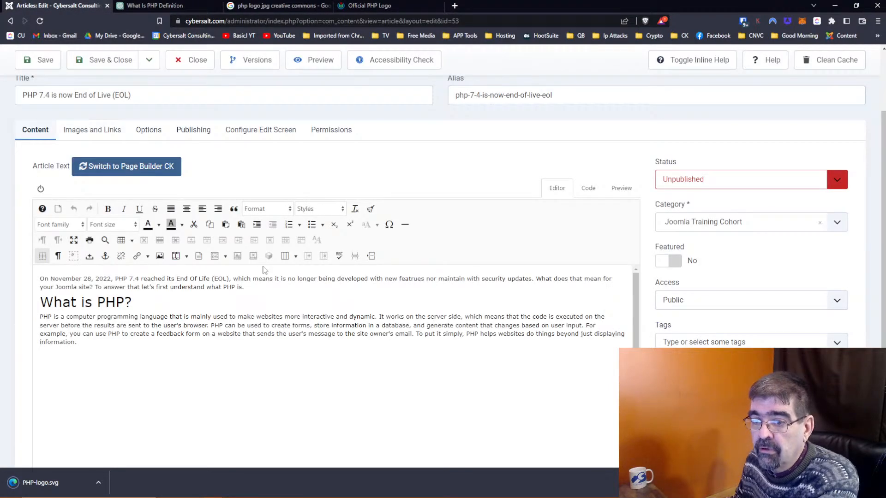
left_click(42, 318)
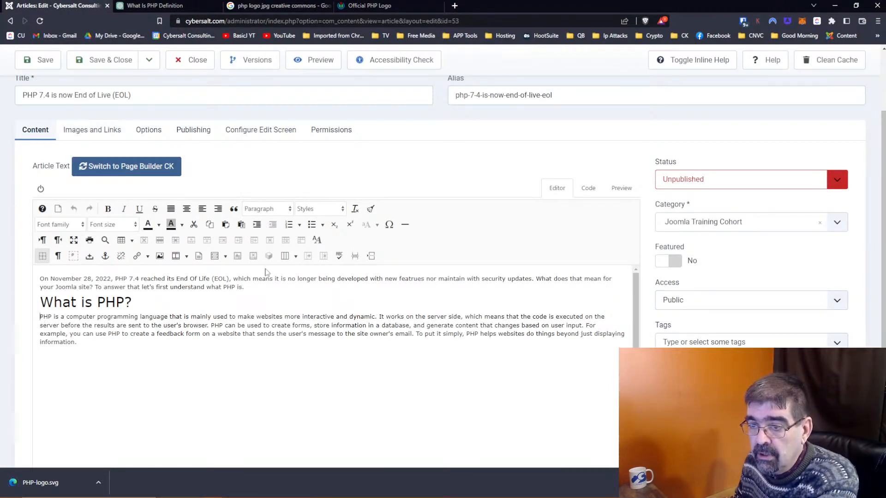
left_click(160, 256)
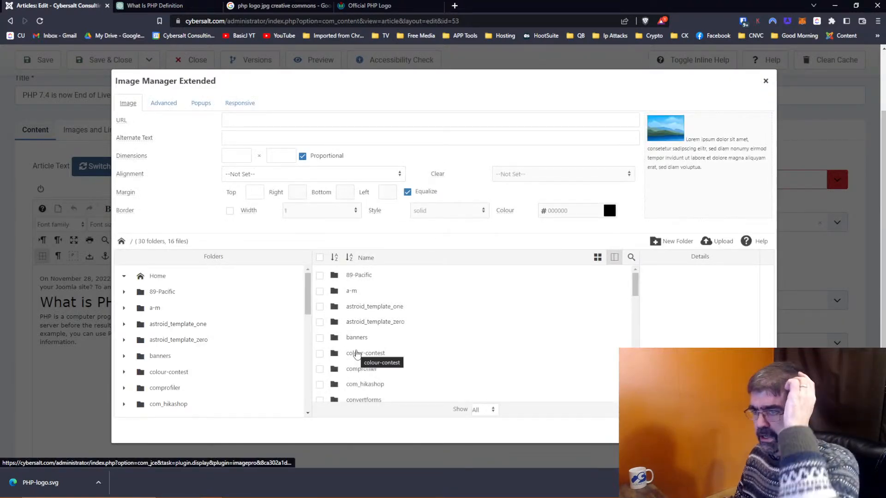
scroll(458, 325, "down", 1)
scroll(458, 325, "down", 2)
scroll(397, 326, "down", 1)
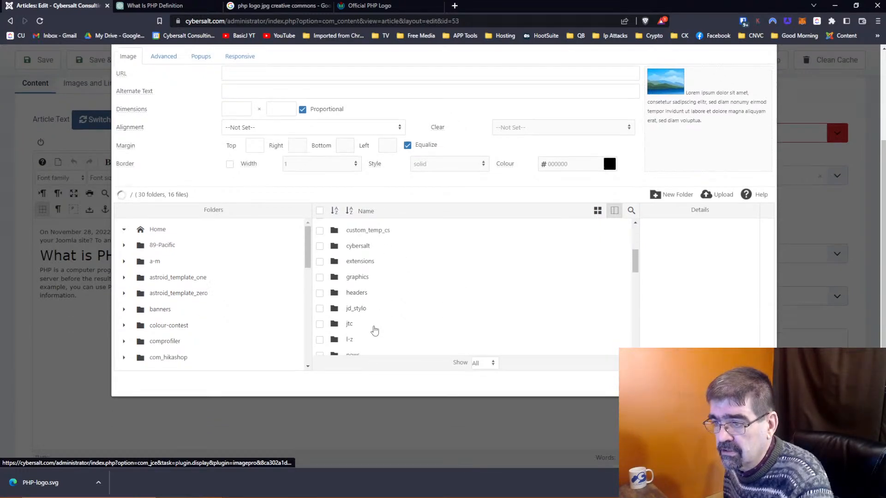
left_click(360, 279)
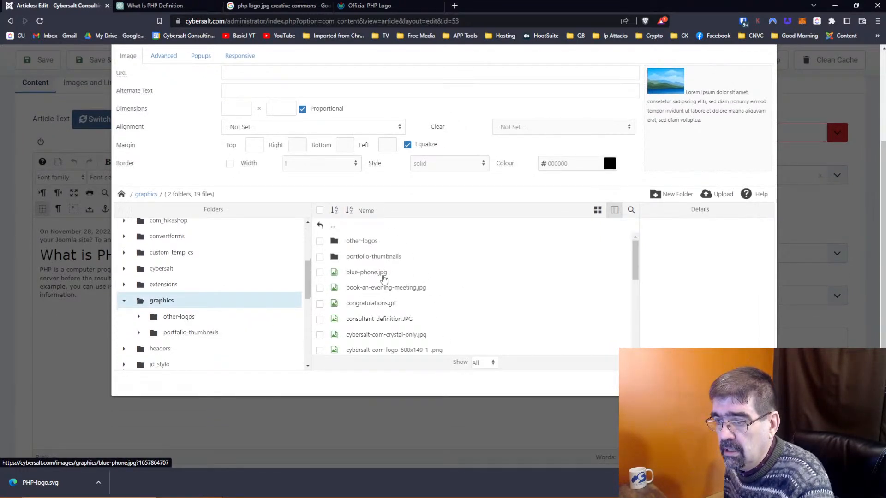
left_click(366, 246)
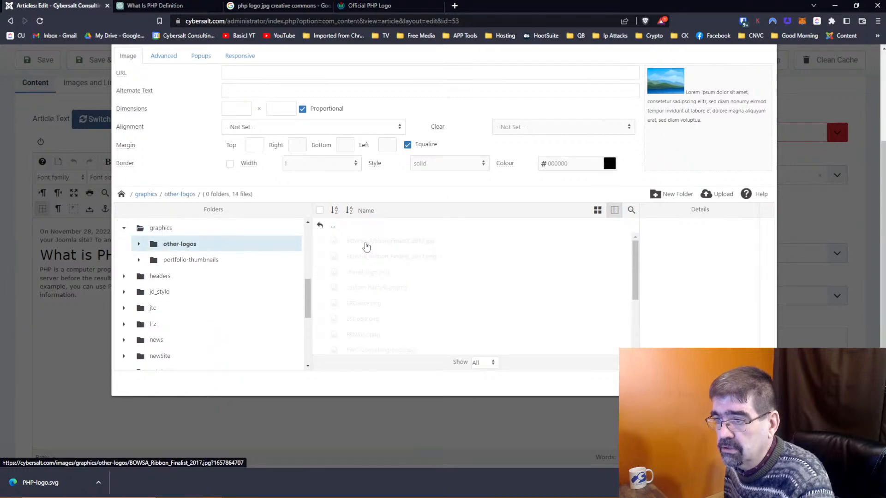
Step: Try uploading PHP-logo.svg, which is refused as unsupported, then close the image manager
left_click(720, 196)
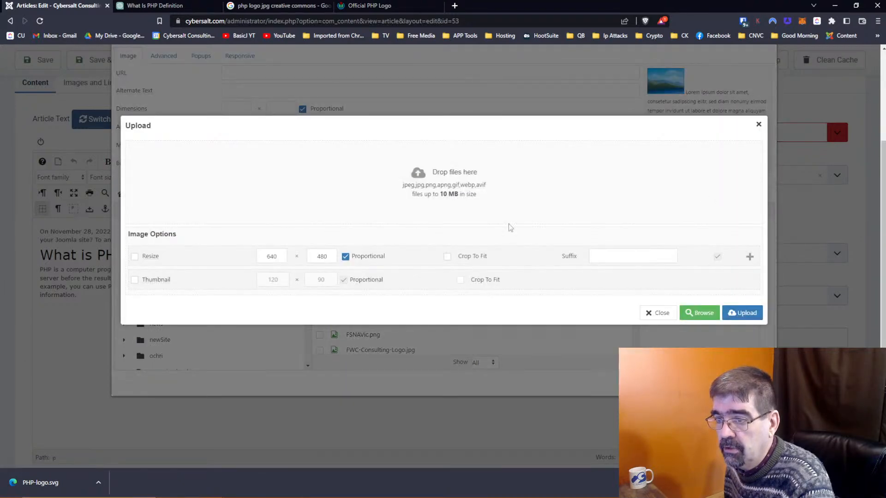
left_click_drag(62, 482, 387, 181)
left_click(563, 234)
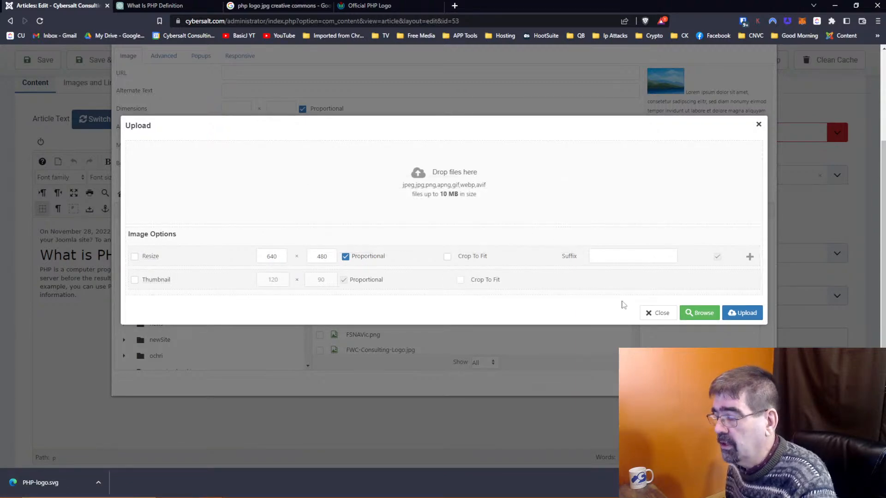
left_click(646, 313)
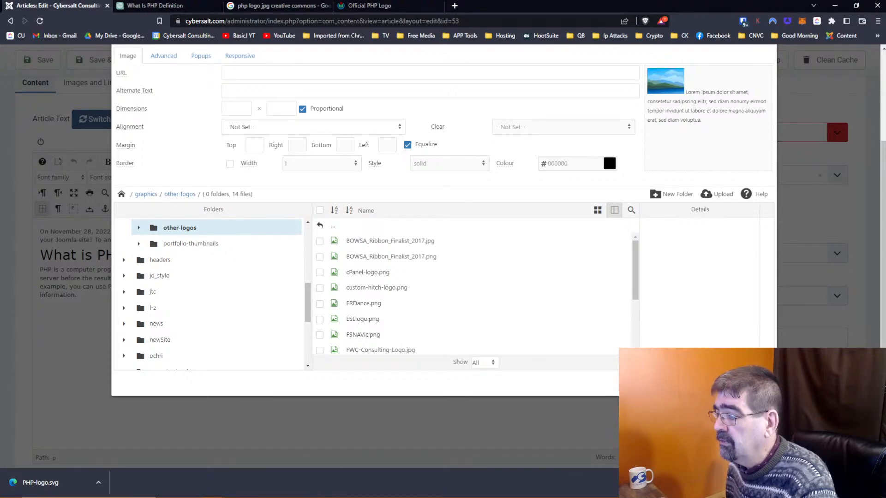
key("Escape")
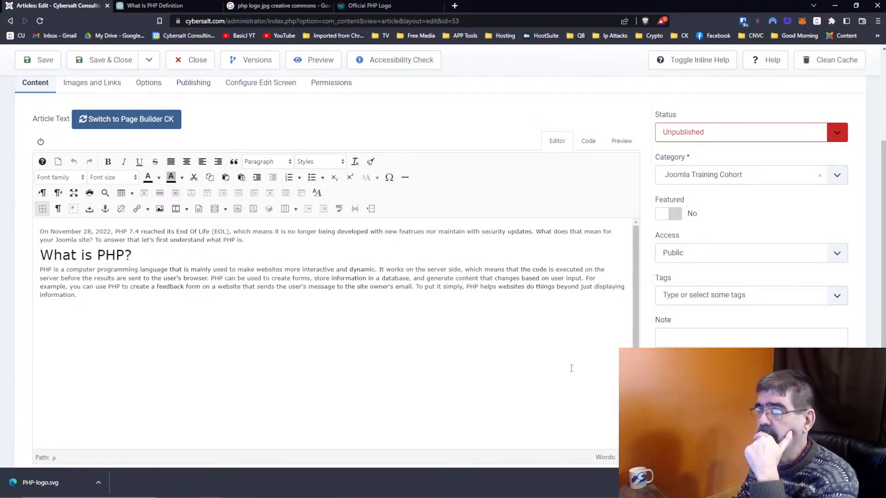
left_click(369, 6)
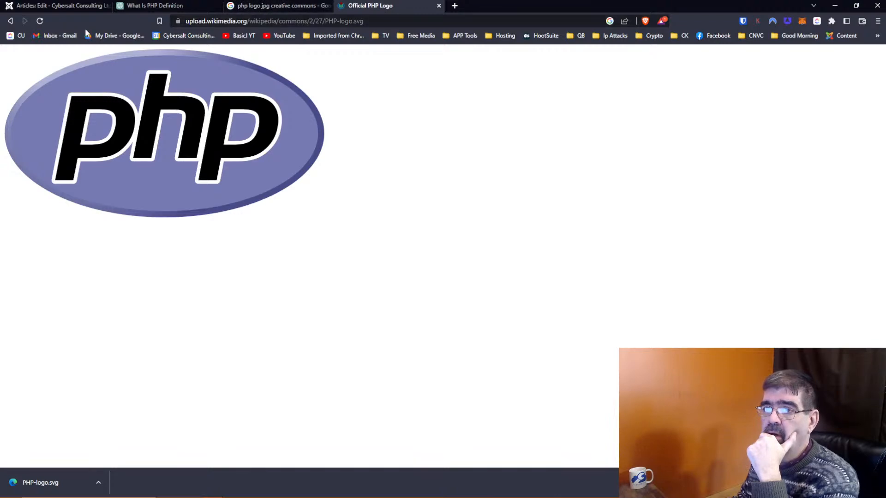
Step: Go back to the PHP-logo.svg Commons page, check the Joomla article, then return to image results
left_click(10, 21)
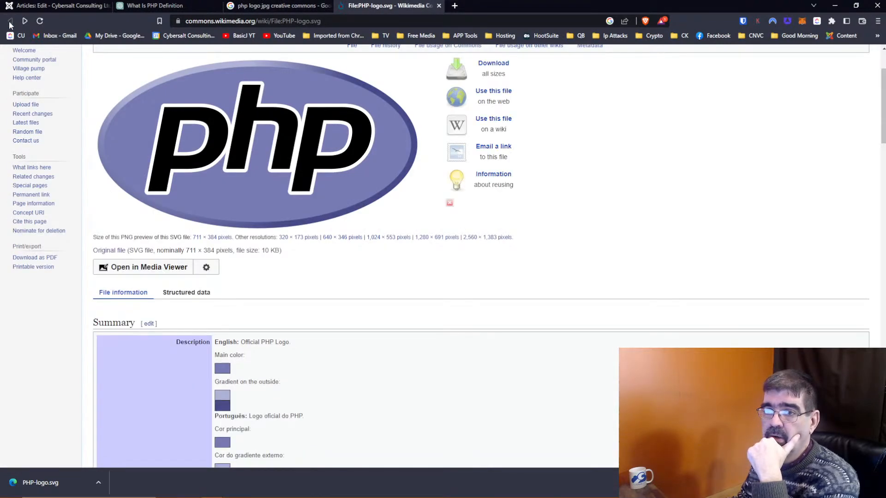
scroll(585, 233, "up", 3)
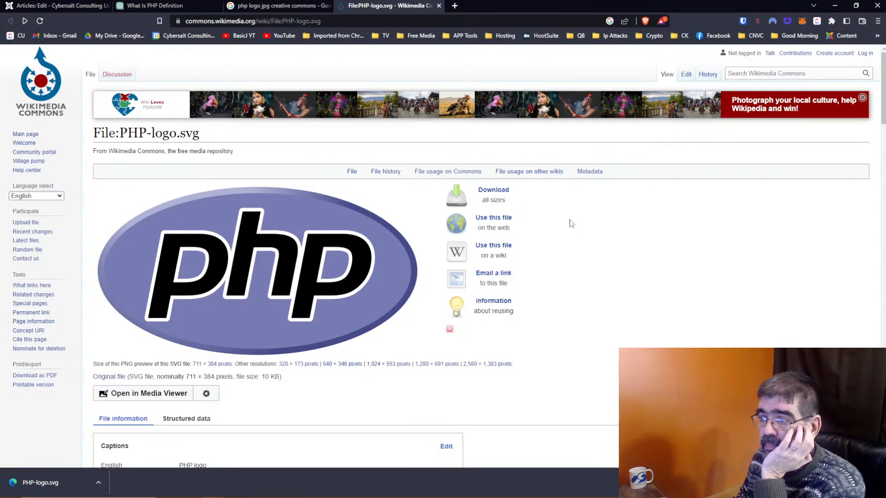
scroll(571, 223, "down", 4)
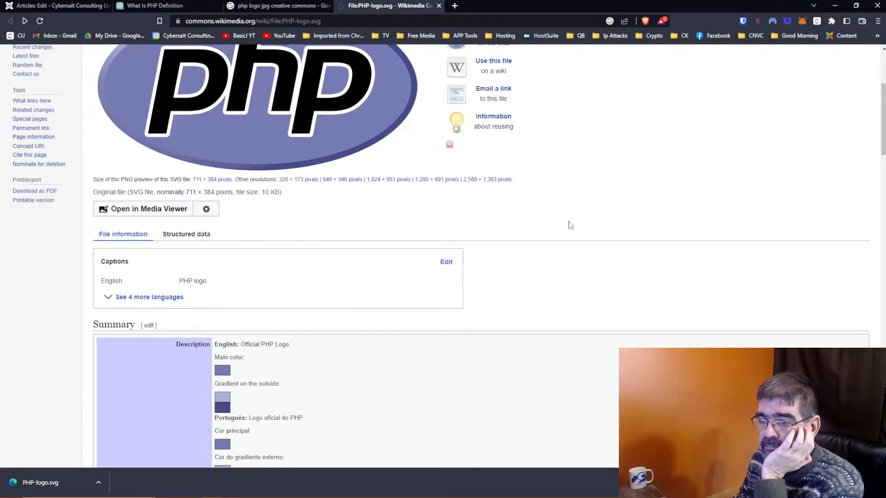
scroll(571, 226, "up", 4)
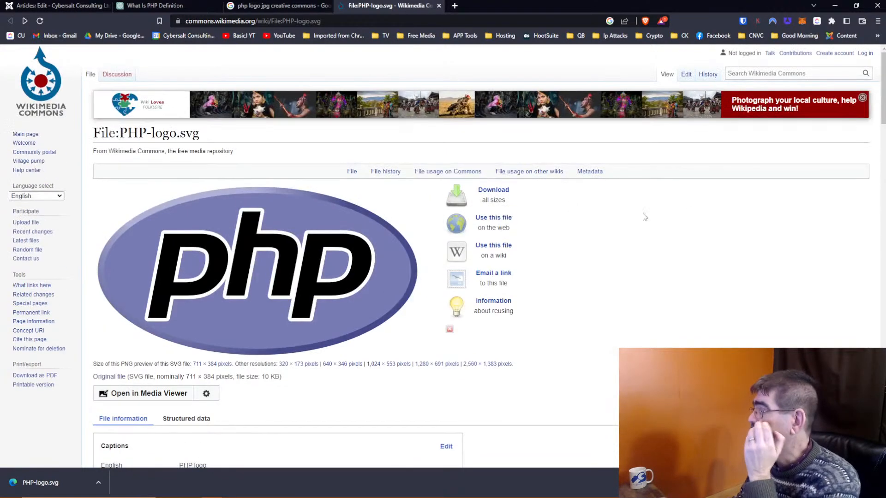
left_click(31, 4)
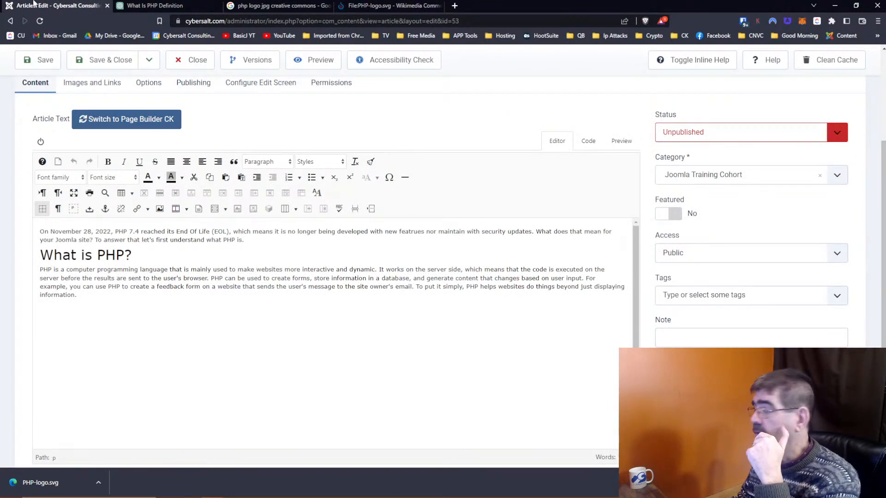
left_click(385, 6)
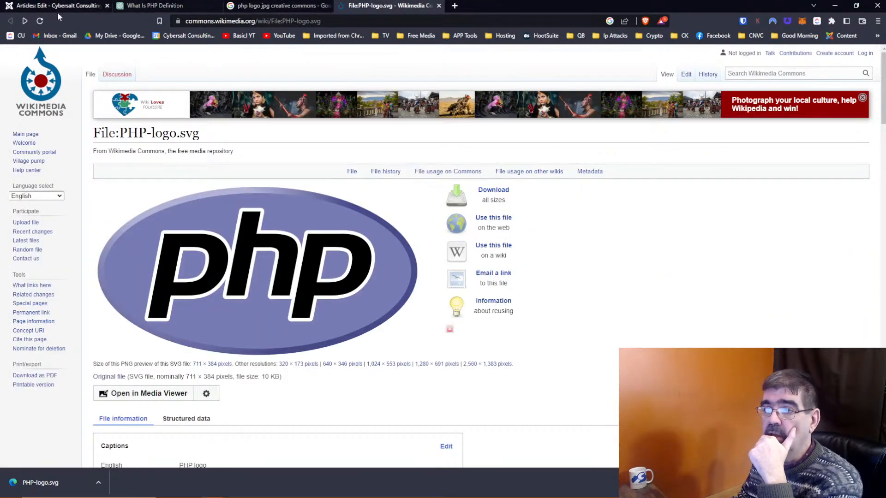
left_click(252, 7)
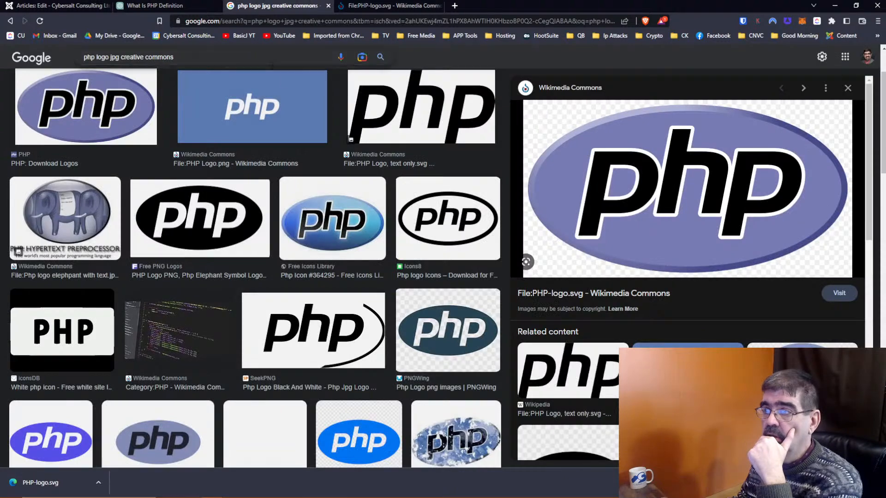
Step: Filter the image results to Creative Commons licenses under Usage Rights
scroll(248, 54, "up", 2)
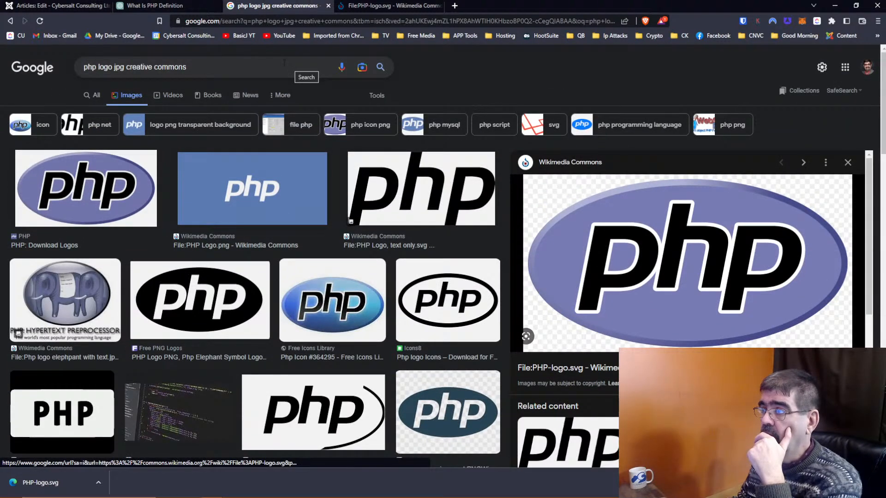
left_click(376, 96)
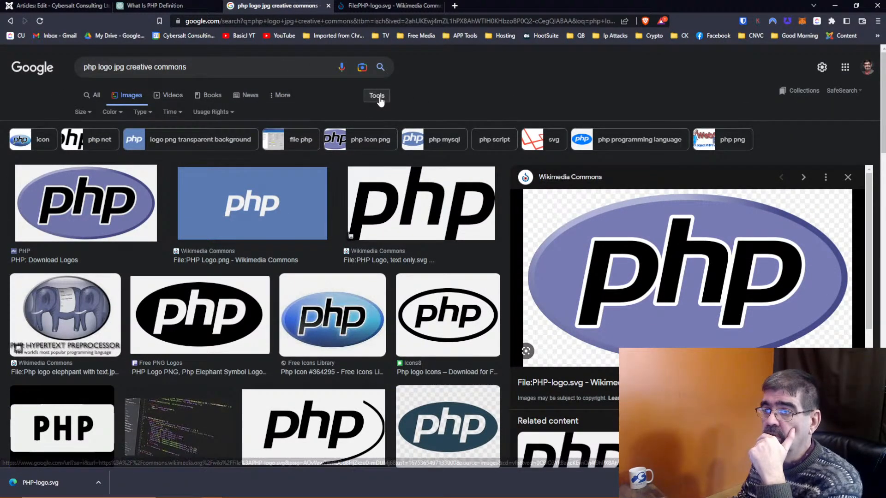
left_click(227, 117)
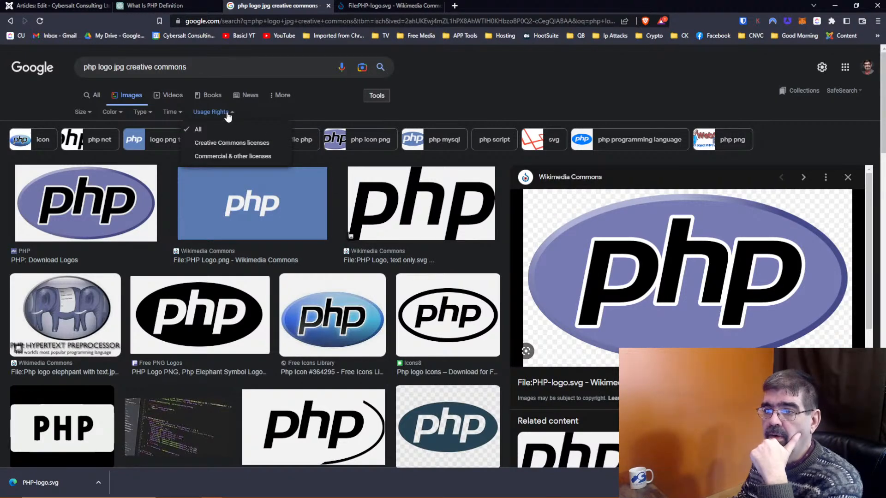
left_click(225, 142)
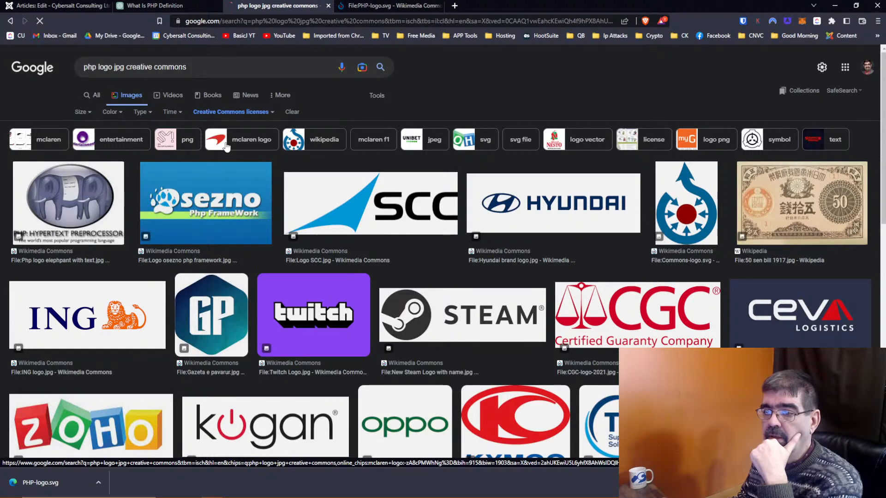
Step: Copy the search query 'php logo jpg creative commons' to the clipboard
right_click(216, 61)
triple_click(208, 68)
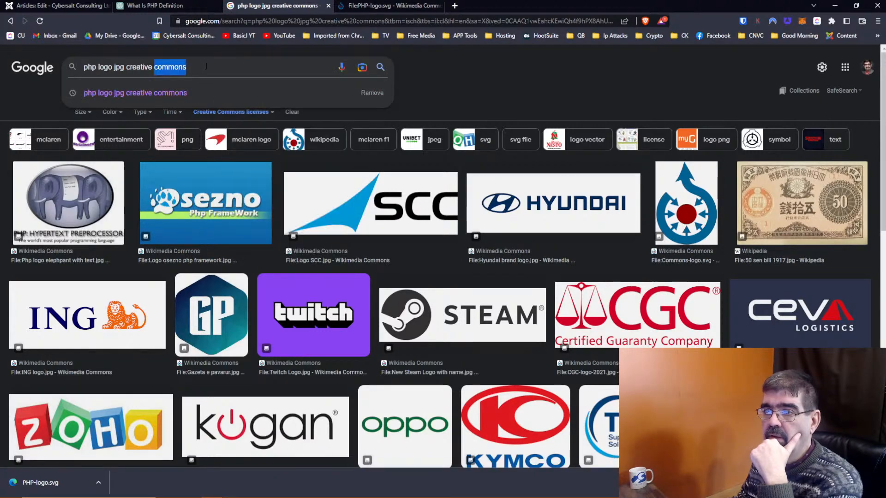
right_click(206, 75)
key("Escape")
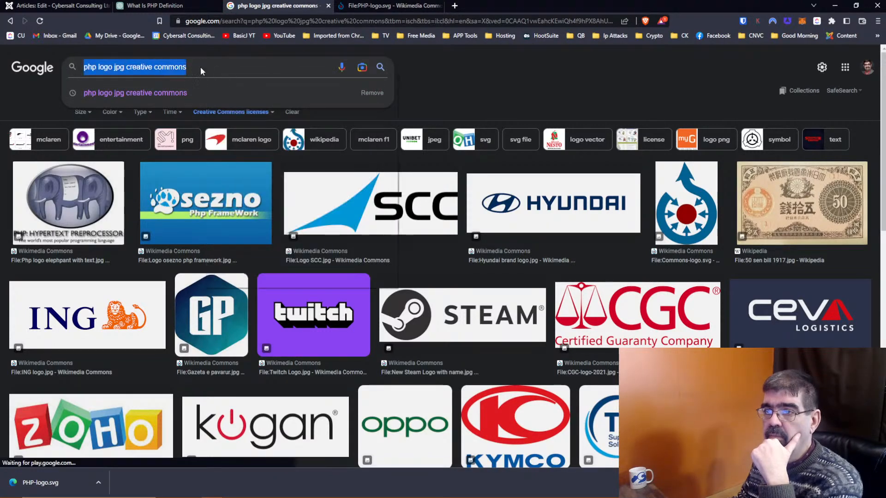
right_click(202, 68)
left_click(229, 102)
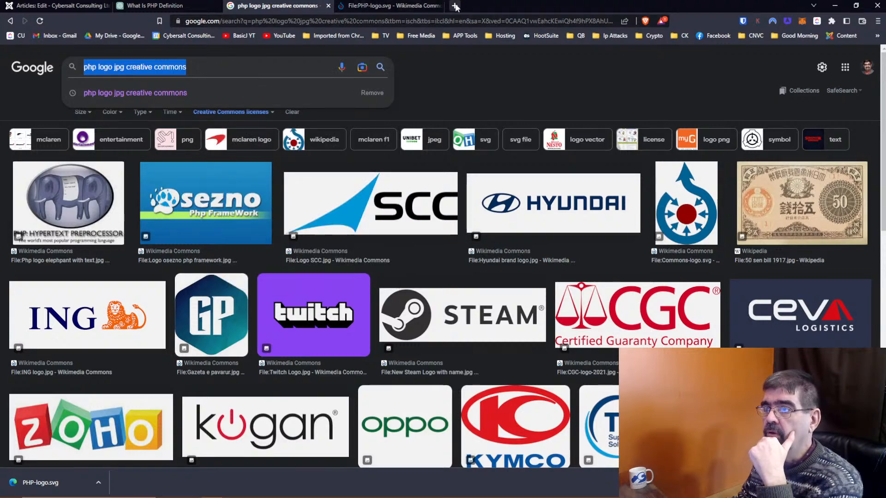
left_click(456, 6)
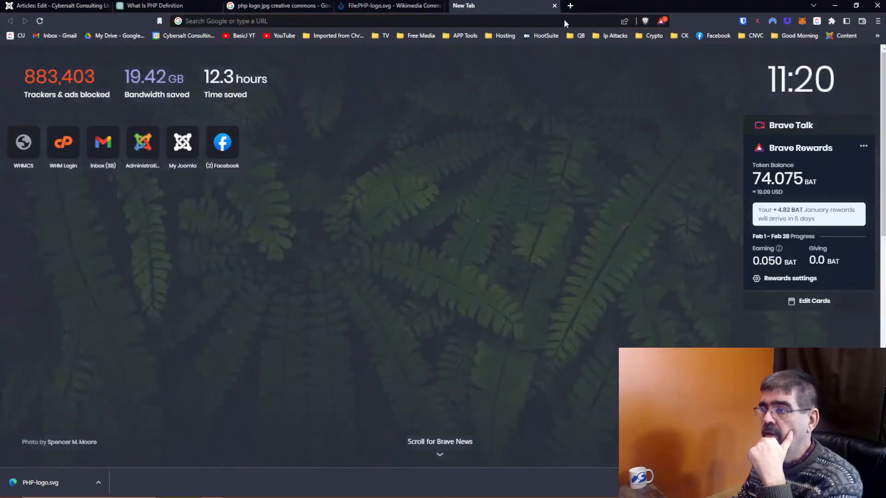
key("ctrl+w")
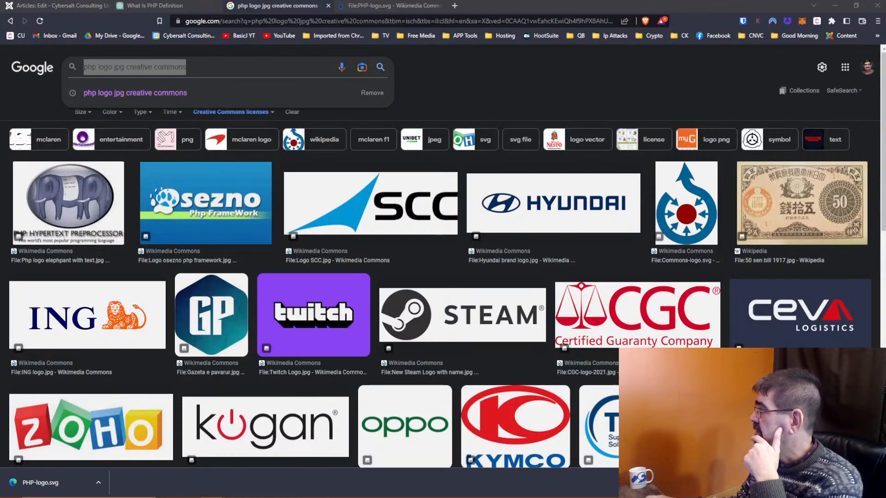
Step: Review the Joomla article draft, then return to the What Is PHP Definition chat's message box
key("alt+Tab")
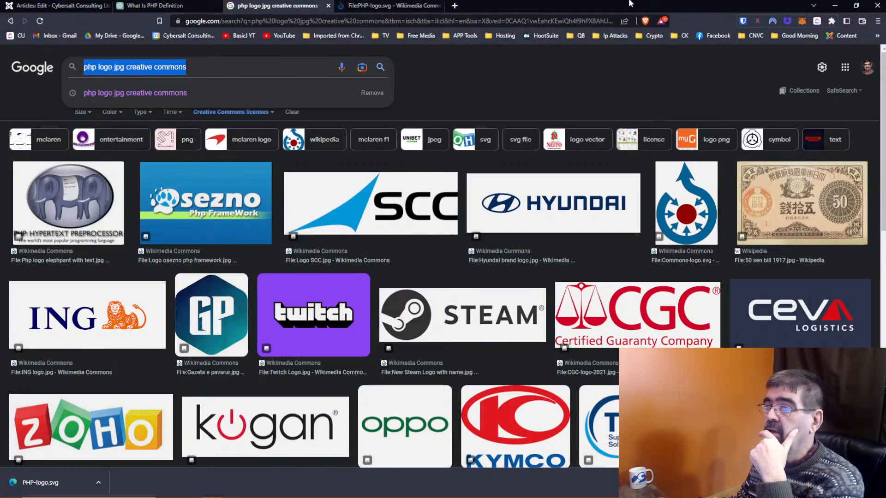
left_click(15, 8)
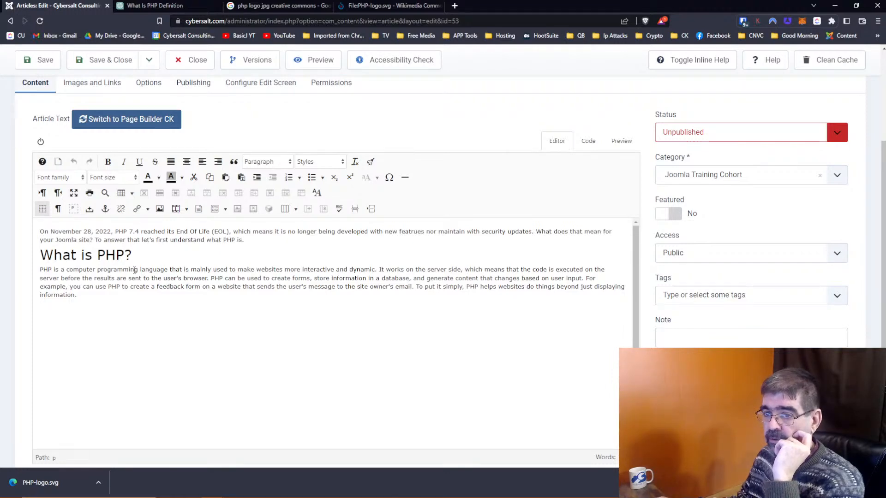
left_click(188, 7)
left_click(510, 436)
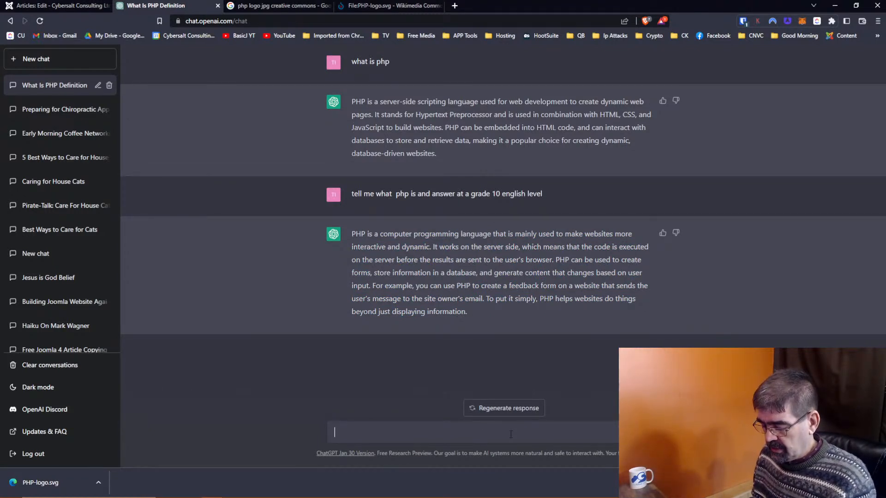
Step: Begin the ChatGPT prompt asking for the top ten reasons to update, correcting typos
type("A")
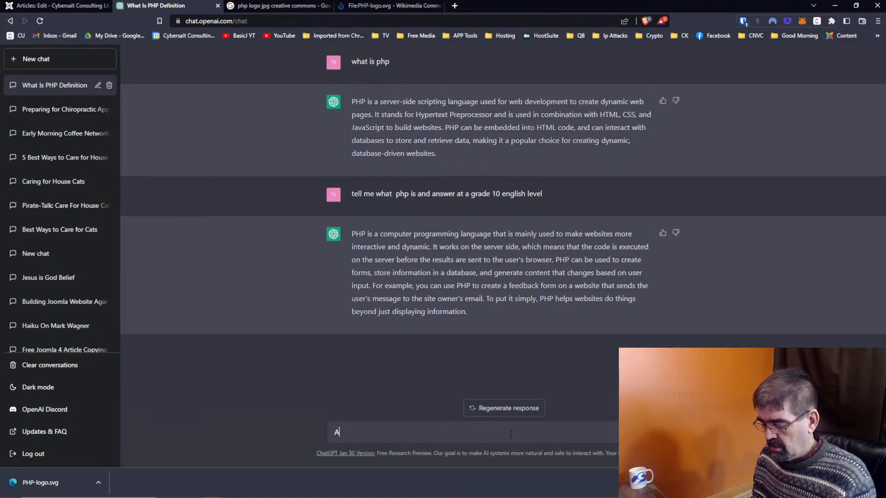
type("nswer why I ")
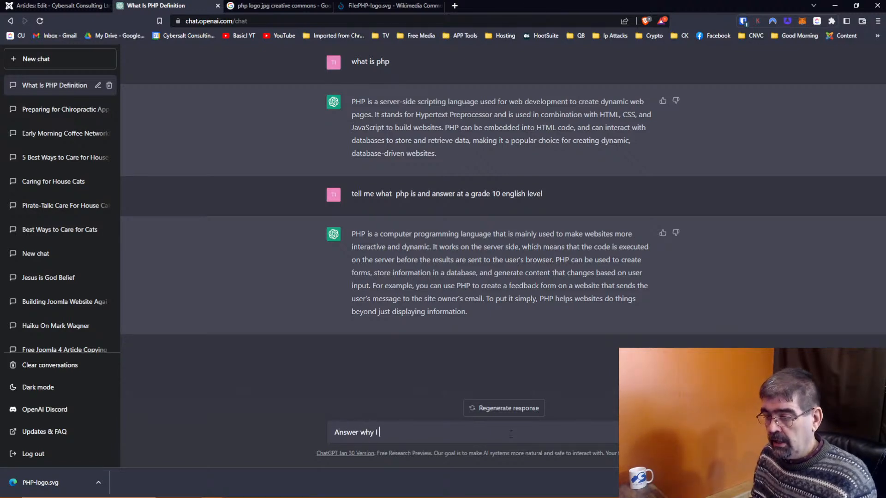
type("shoudl updta")
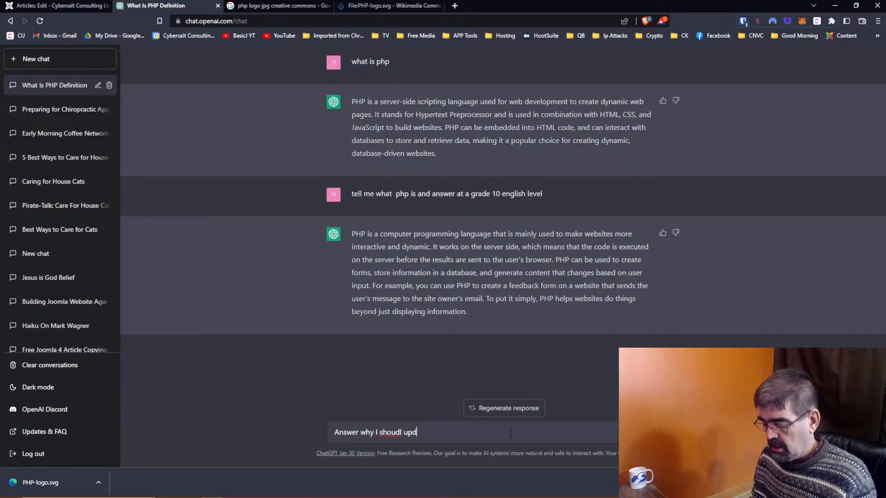
key("BackSpace")
key("BackSpace")
type("ate from")
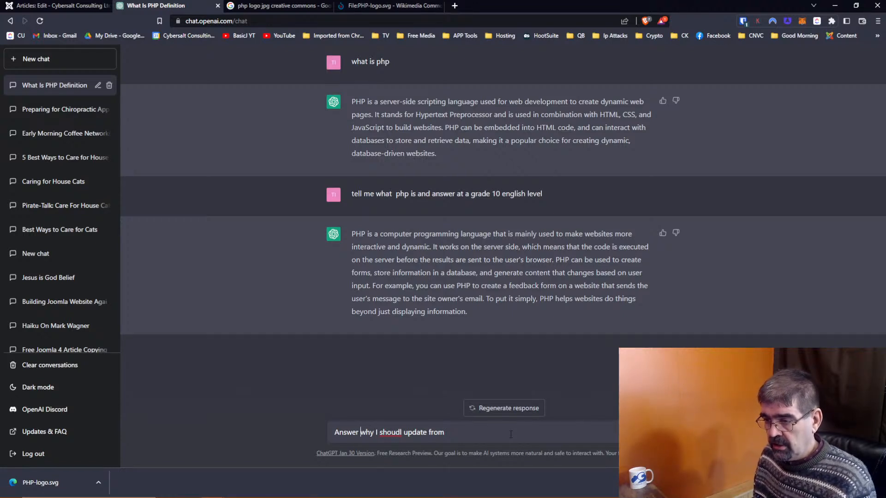
type("the top ")
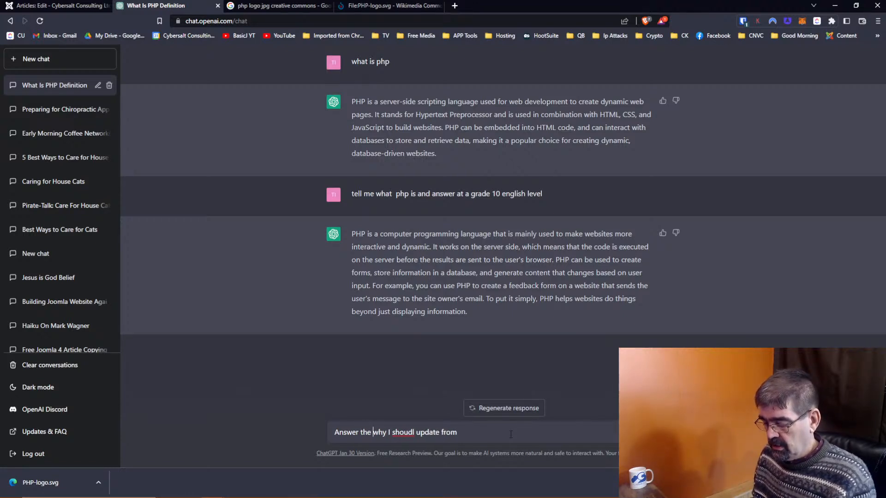
type("ten")
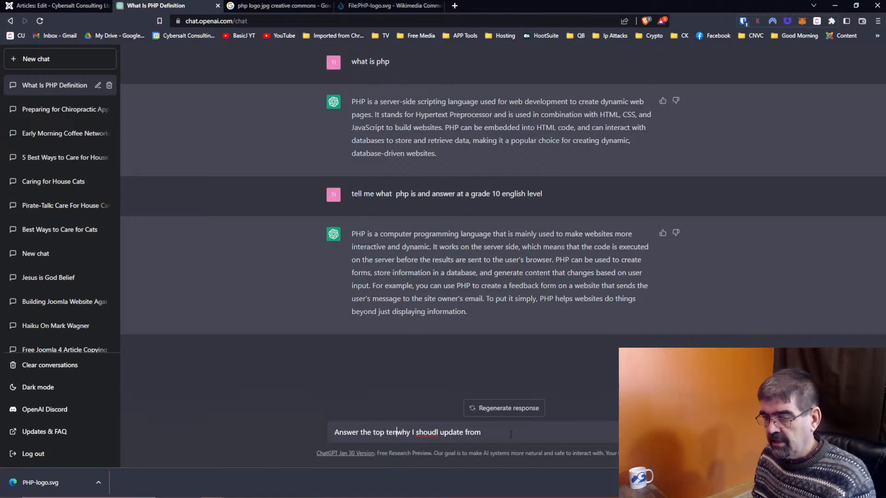
type(" reasons")
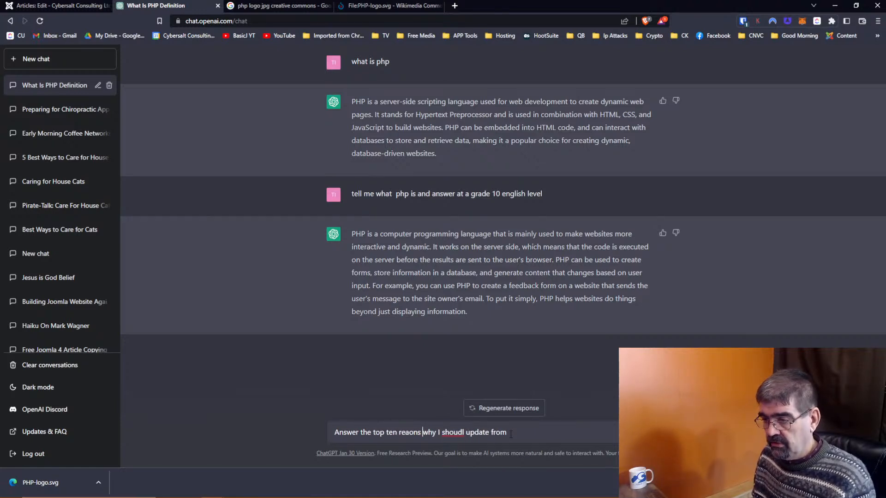
key("Right")
key("Right")
key("Right")
key("Right")
key("Right")
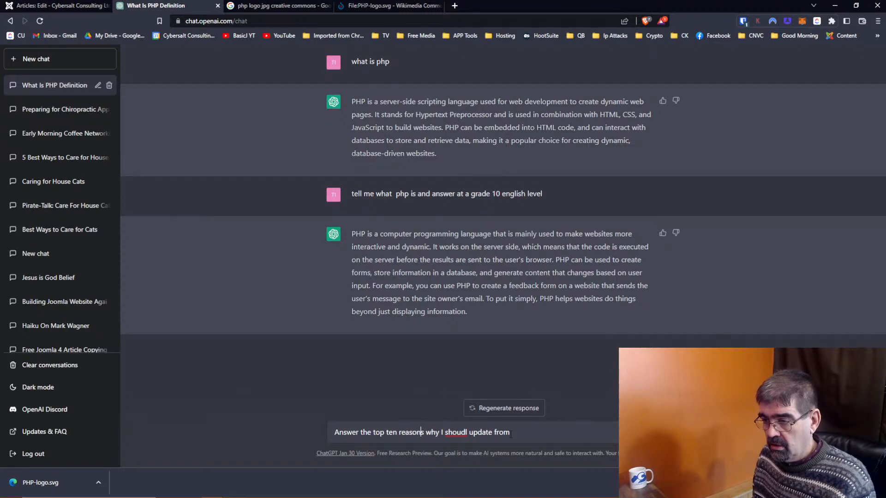
key("Delete")
key("Delete")
key("Delete")
key("Delete")
key("Right")
key("Right")
key("Right")
key("Right")
key("Right")
key("Right")
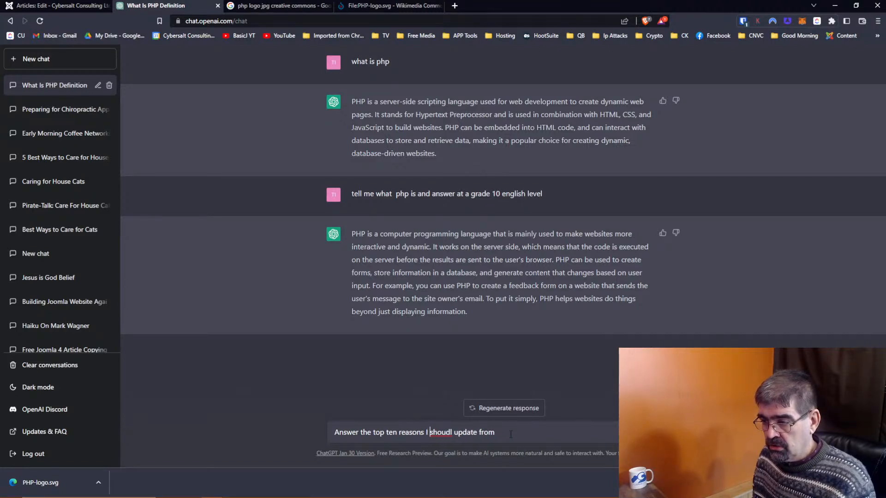
key("Delete")
key("Delete")
type("ld")
key("End")
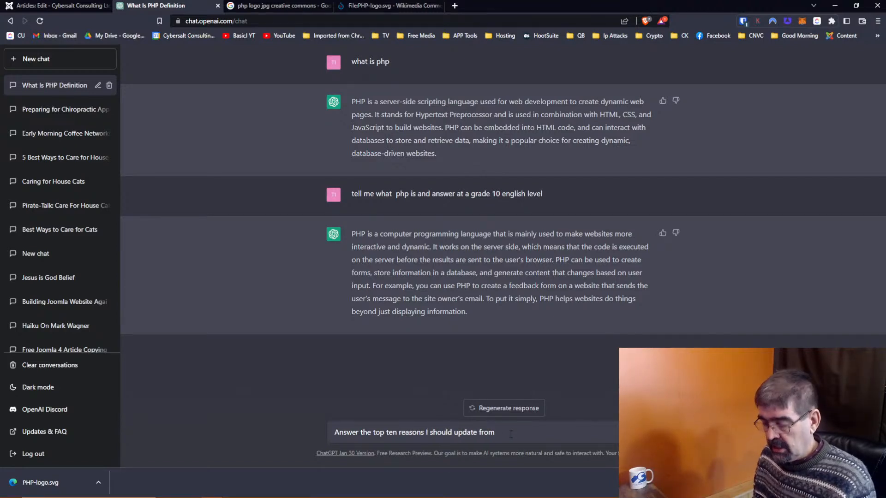
Step: Finish the prompt with PHP 7.4 being EOL, at a grade 10 English level, and send it
type("php 7.4")
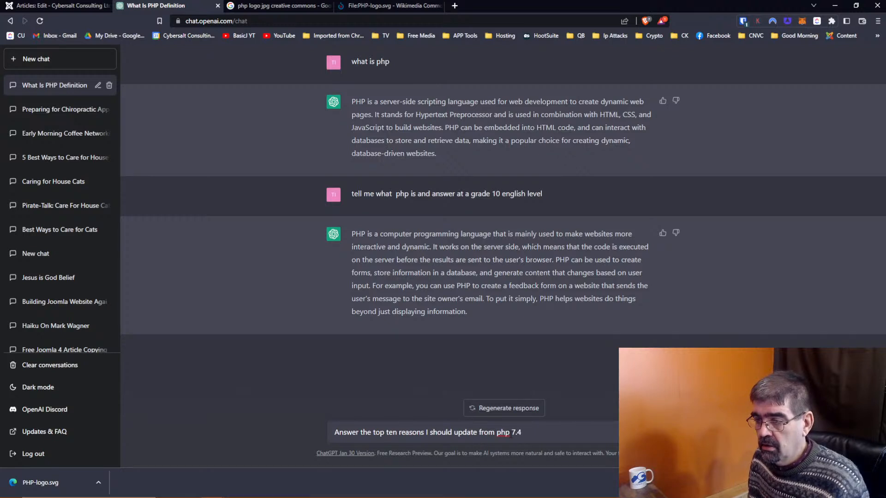
type(" whcih is")
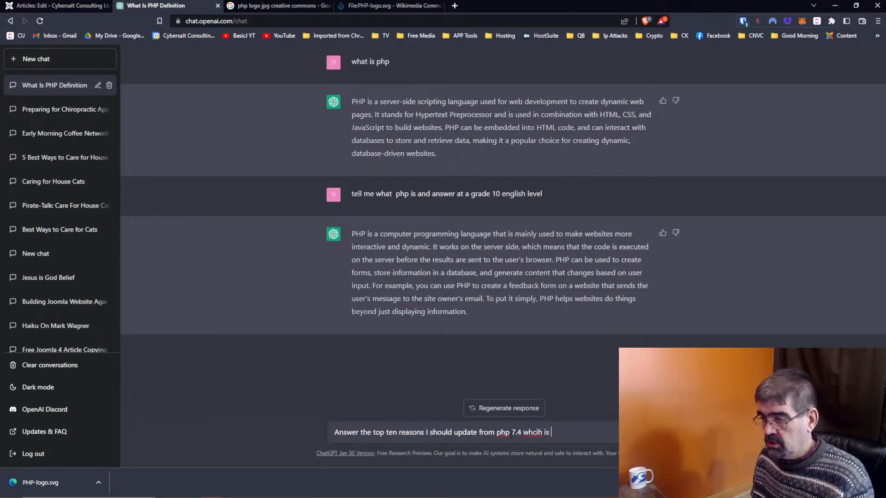
key("BackSpace")
key("BackSpace")
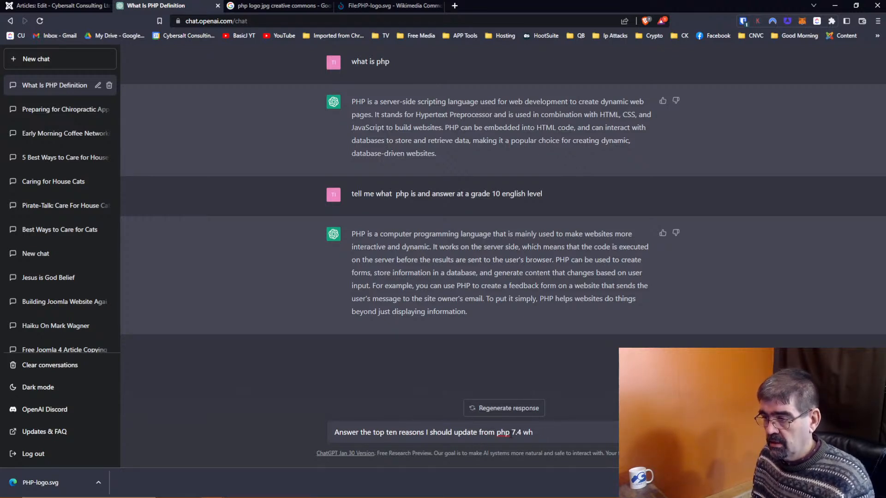
type("is")
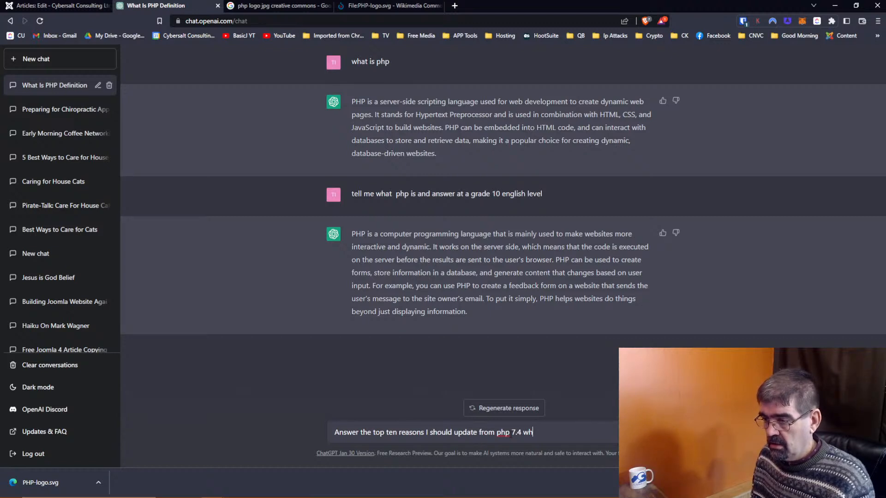
type("ish is ")
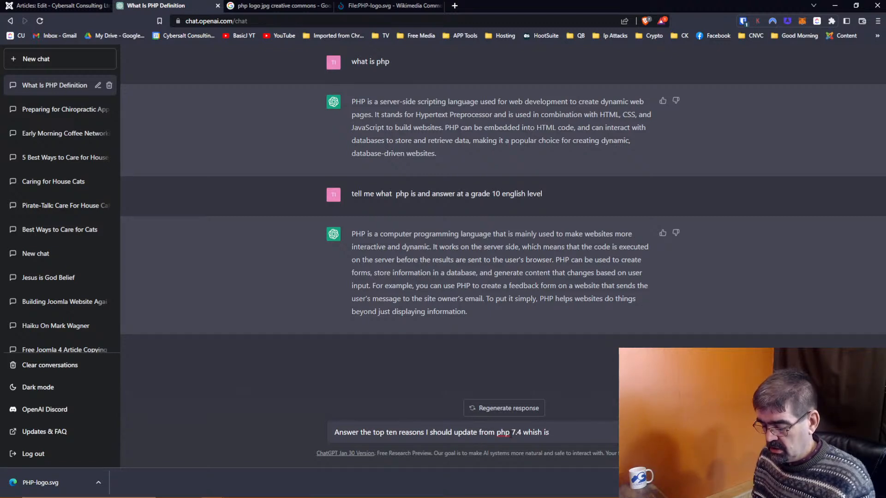
type("EOL and")
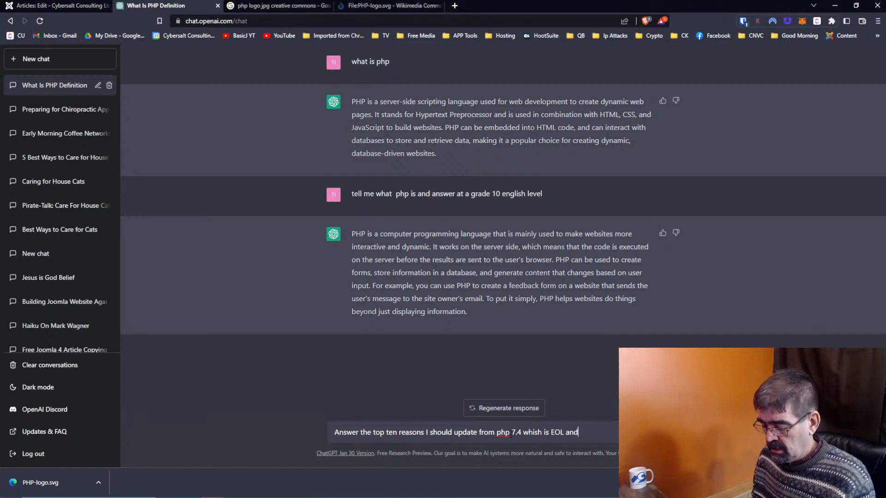
type(" answer")
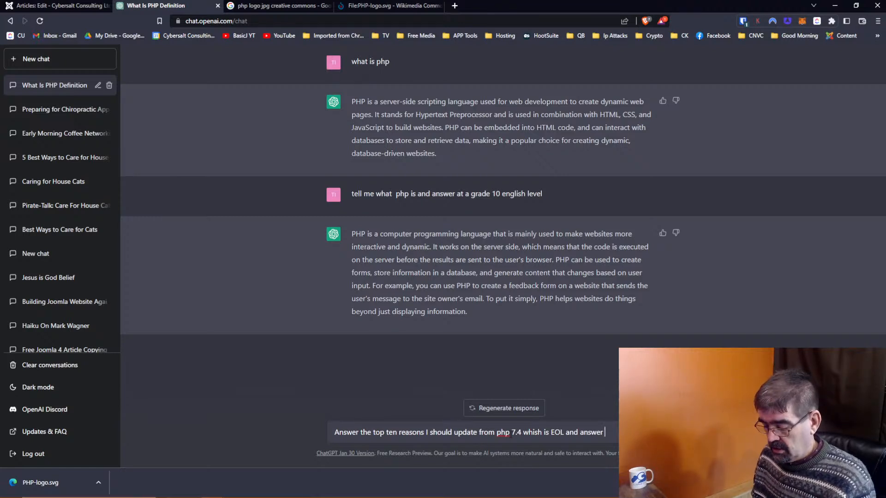
type("at a")
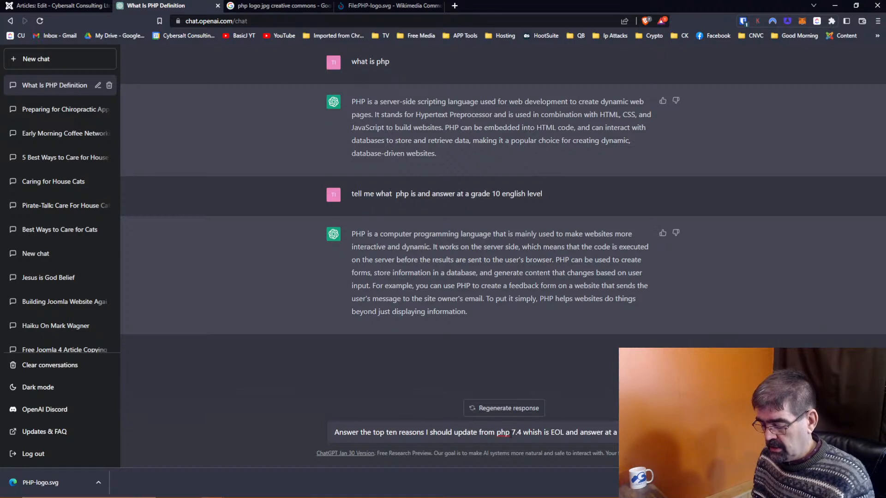
type(" grade 10 english level")
key("Return")
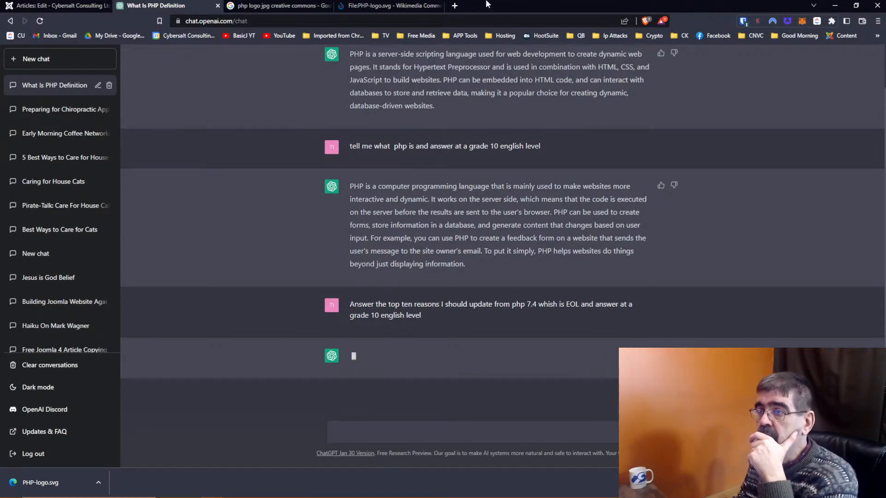
Step: Search Google for 'uplaod svg images to Joomla 4' and open the Upload and Preview SVG Images video
left_click(455, 5)
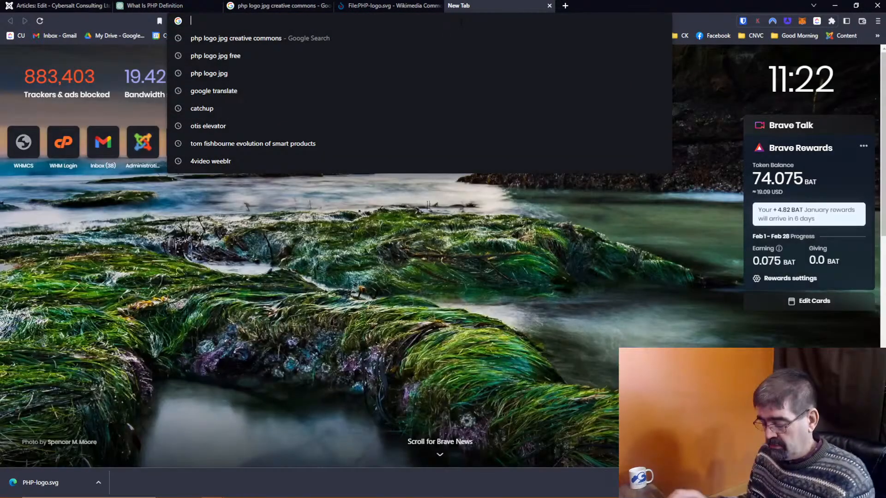
type("uplaod")
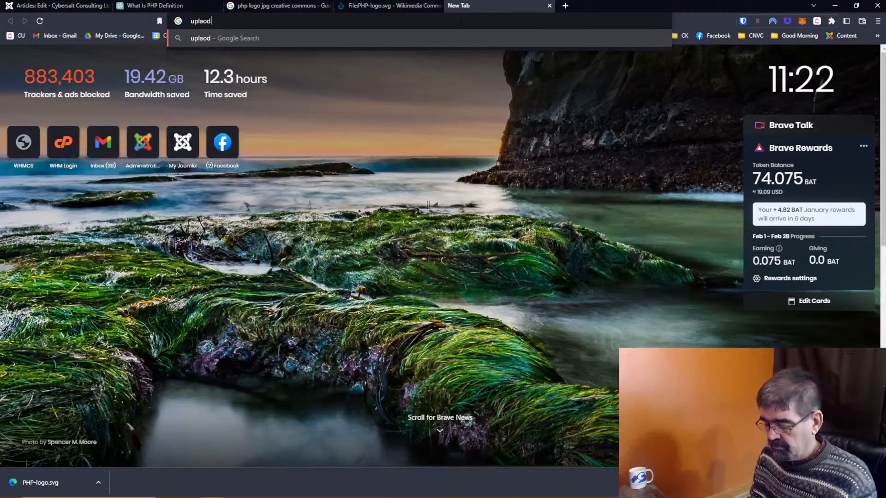
type(" svg imag")
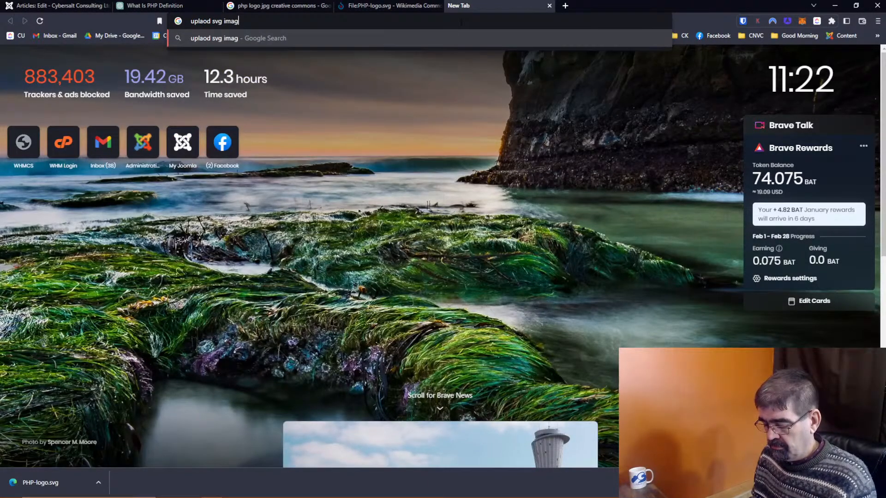
type("es to Joomla 4")
key("Return")
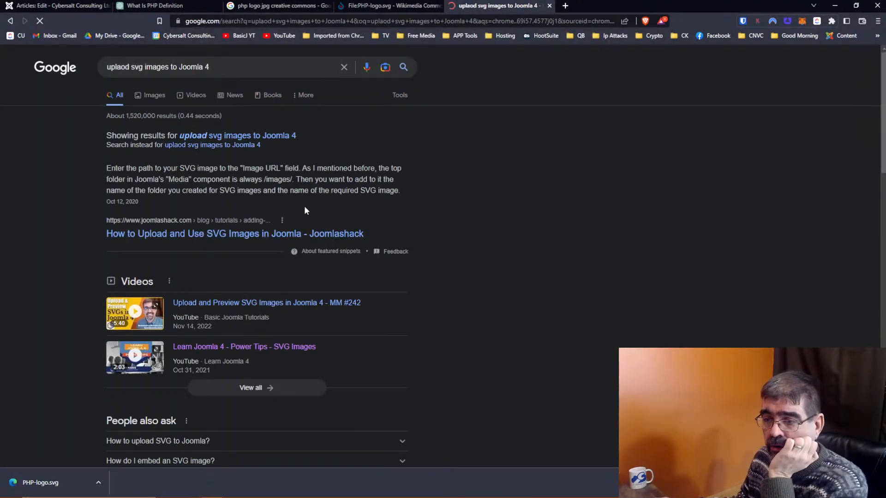
left_click(269, 306)
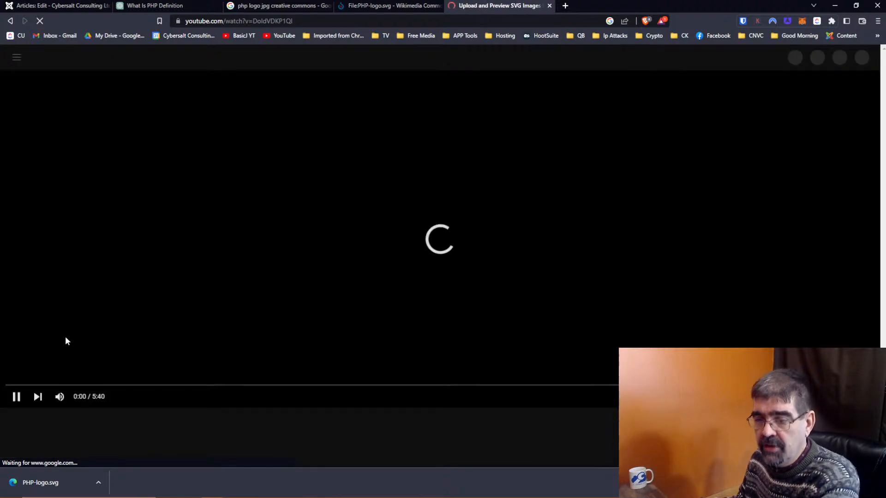
Step: Pause the SVG tutorial, expand its description, and open the joomlasvg GitHub releases link
left_click(16, 398)
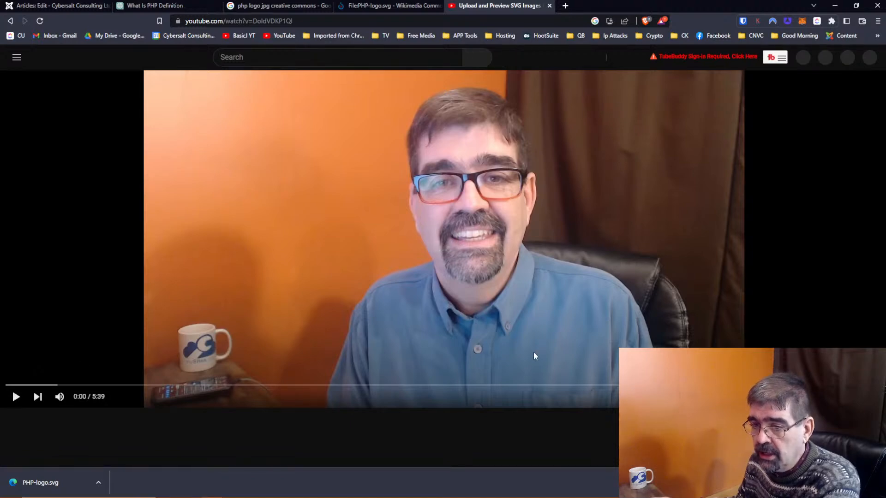
scroll(534, 352, "down", 3)
scroll(533, 352, "up", 3)
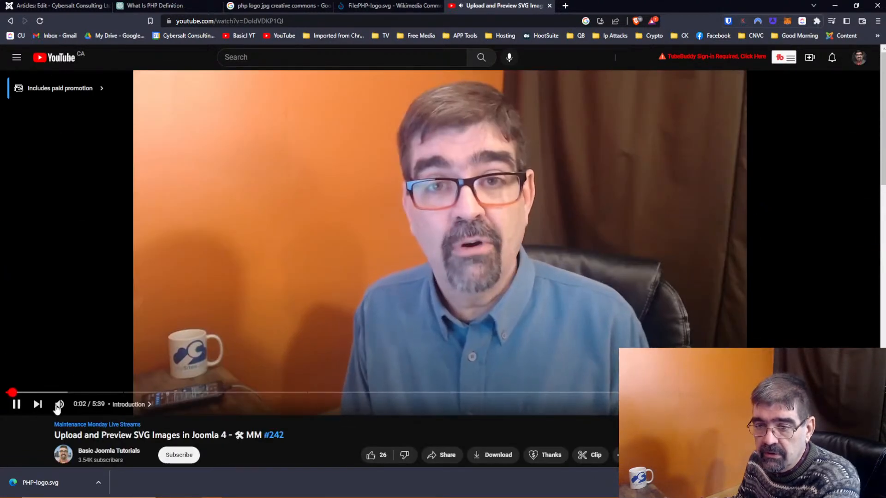
left_click(16, 404)
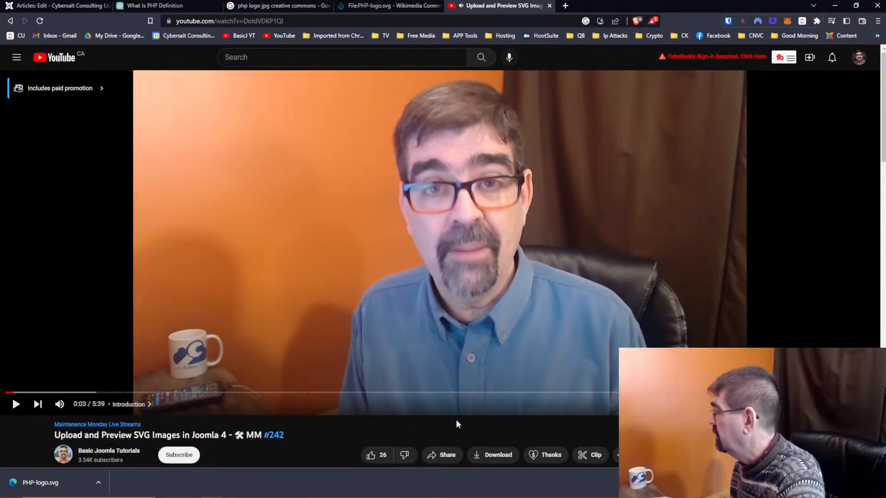
scroll(455, 420, "down", 6)
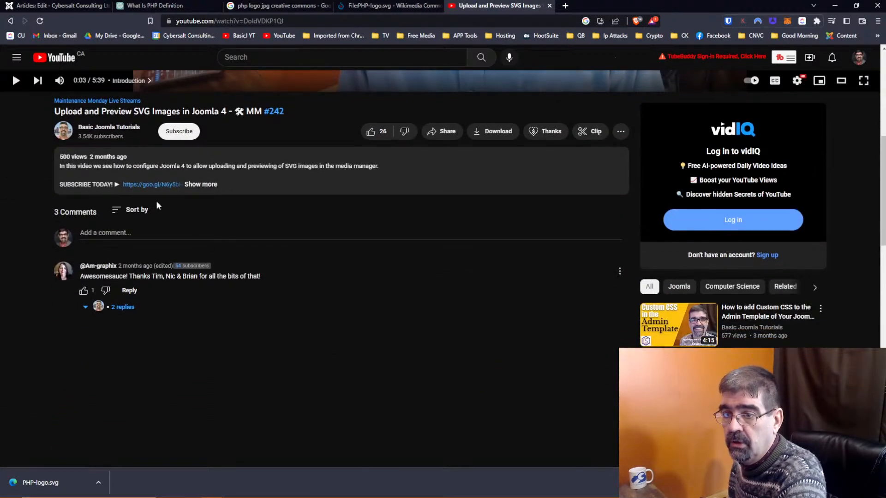
left_click(210, 185)
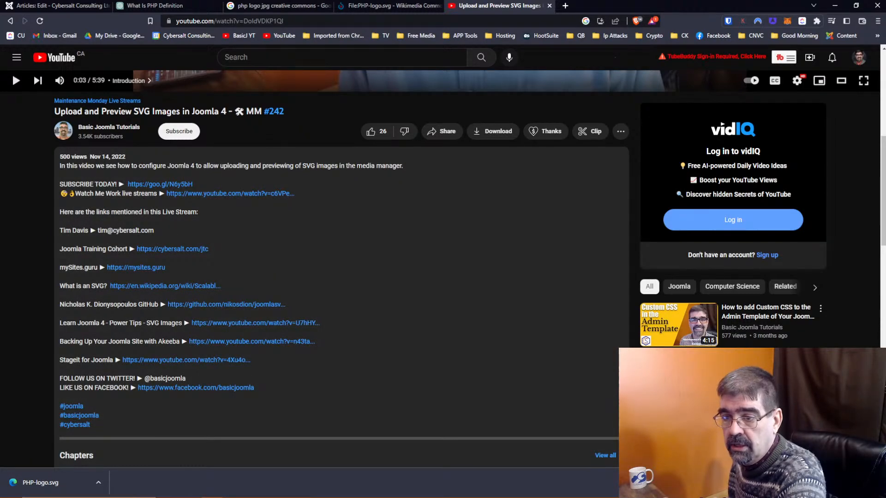
left_click(228, 304)
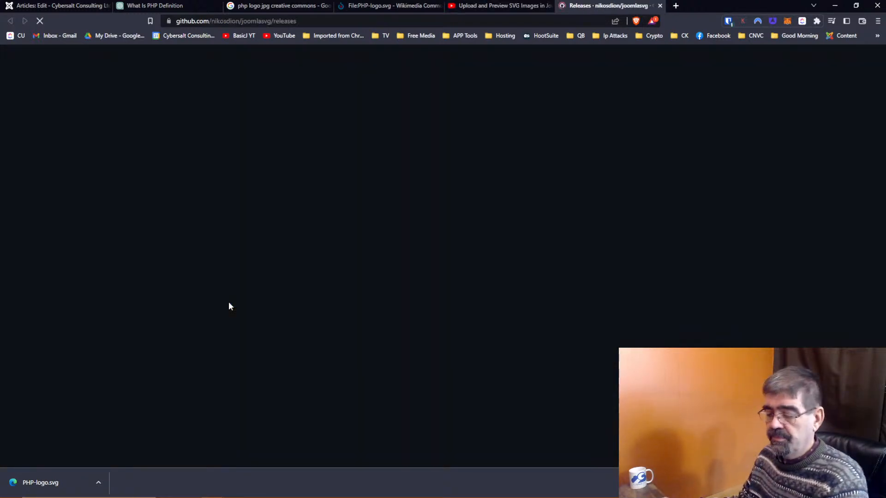
Step: Download plg_system_joomlasvg-2.0.1.zip from the GitHub release into the Joomla 4 > Akeeba folder
scroll(453, 283, "down", 2)
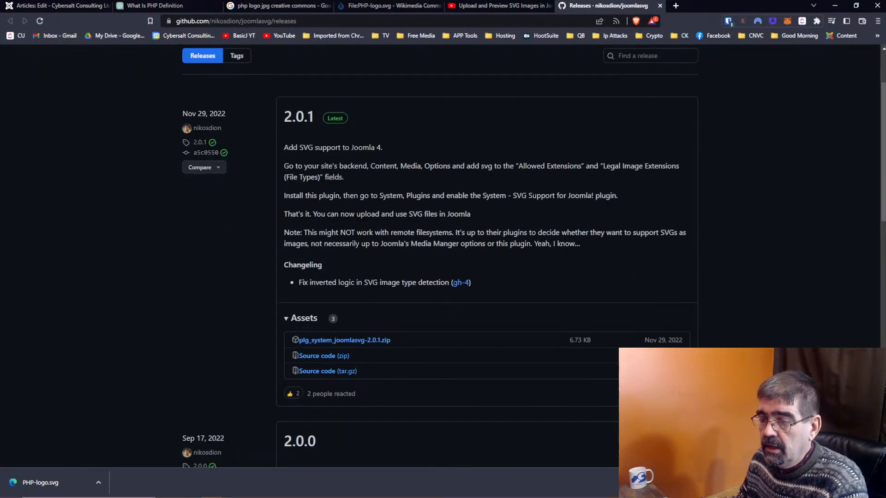
left_click(358, 344)
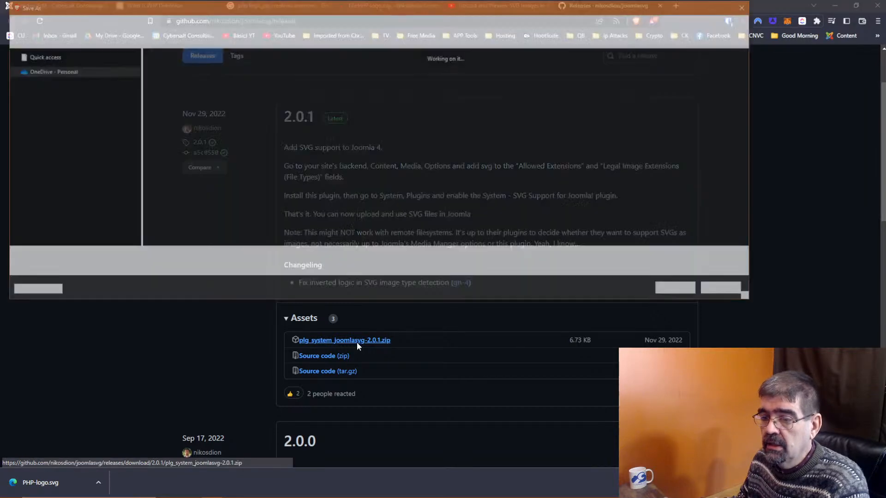
left_click_drag(134, 198, 106, 54)
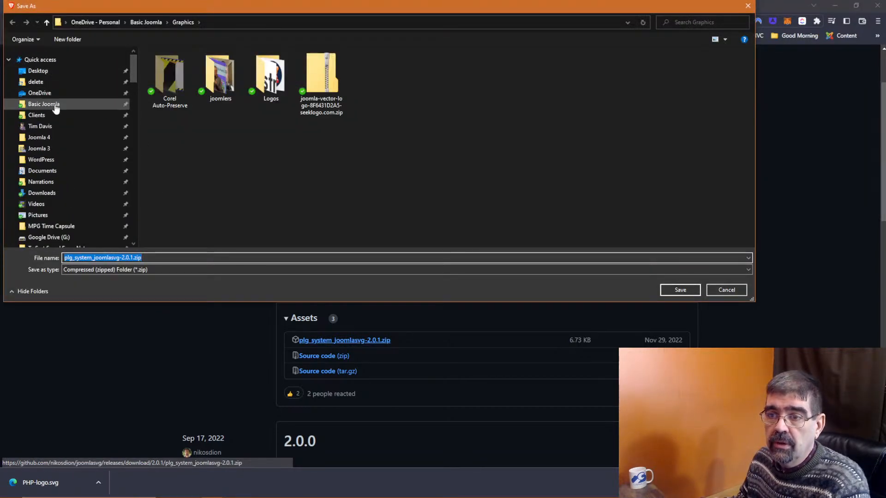
left_click(55, 138)
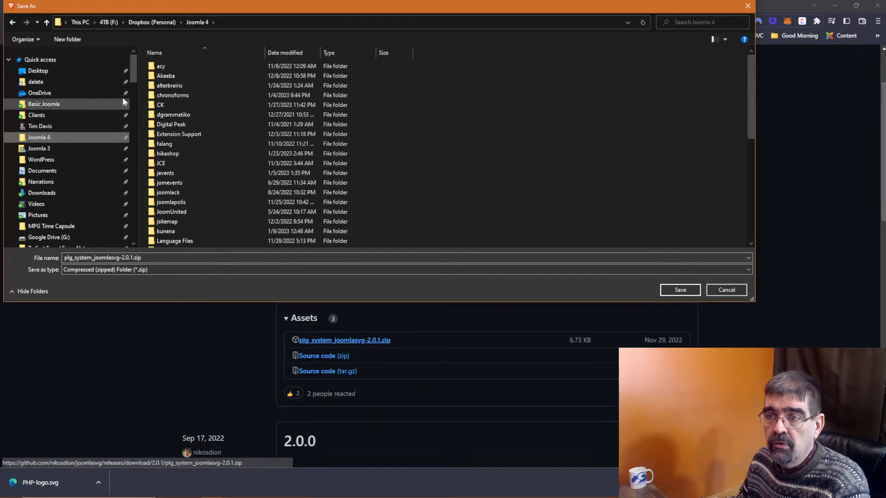
double_click(176, 76)
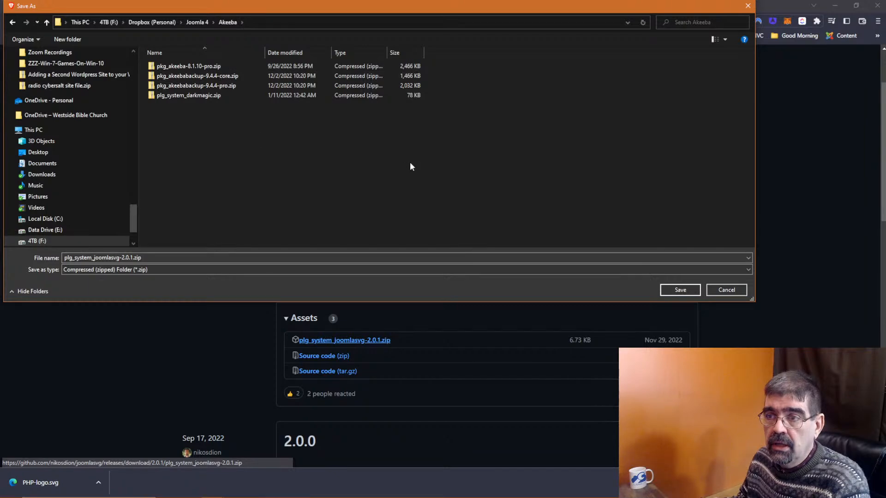
left_click(680, 290)
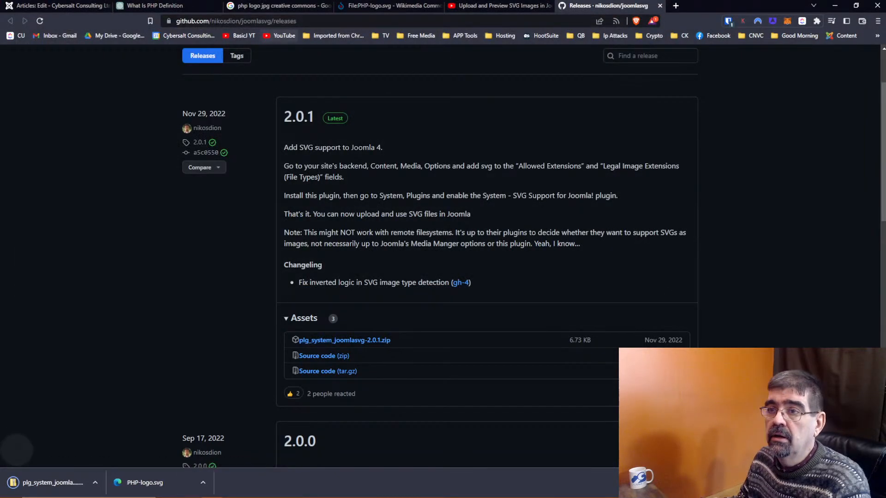
left_click(167, 7)
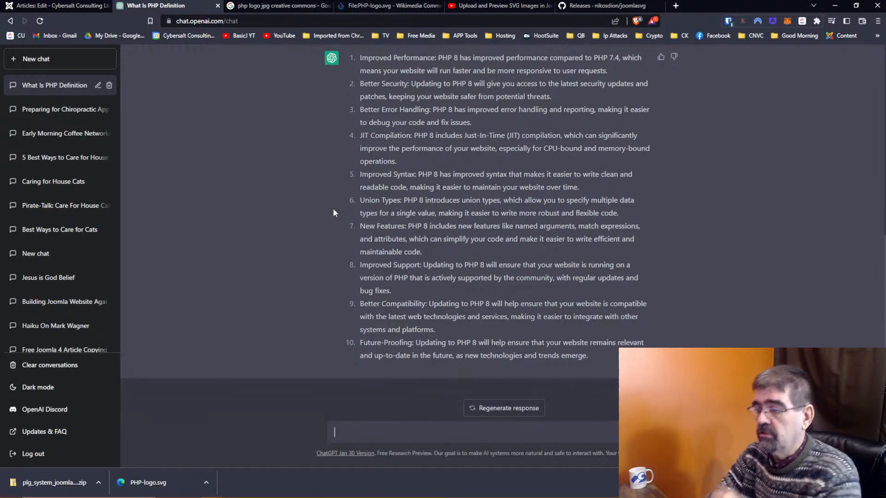
Step: Select all ten numbered PHP 8 update reasons in ChatGPT's reply and copy them
scroll(530, 251, "up", 2)
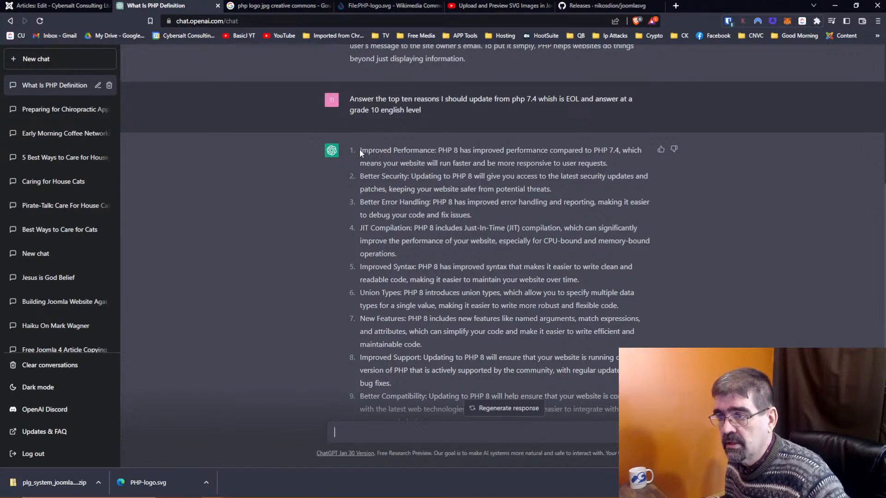
left_click_drag(360, 150, 623, 358)
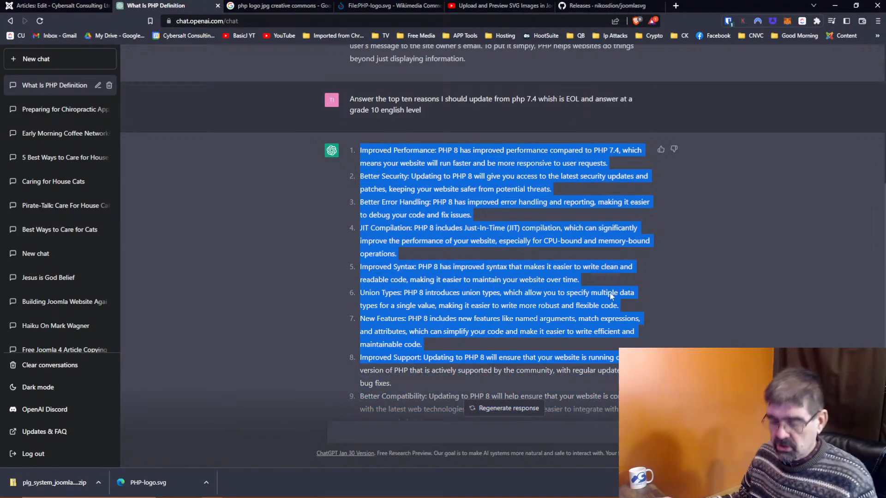
scroll(613, 323, "down", 1)
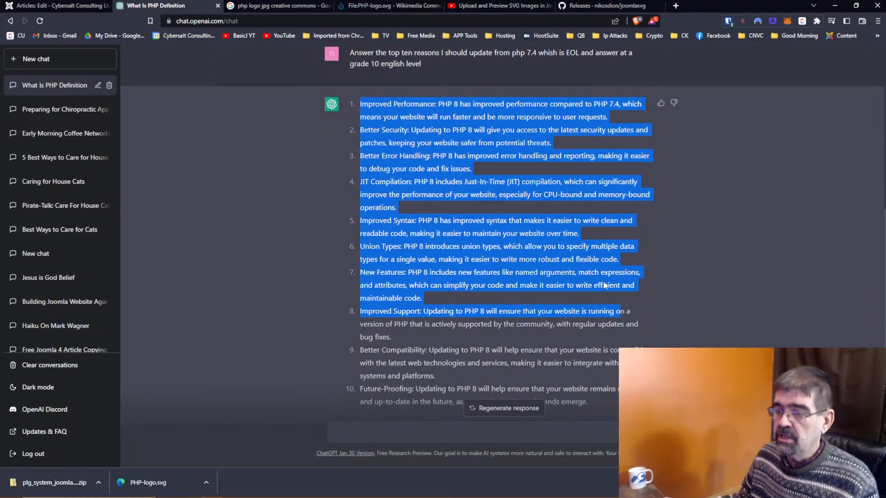
left_click(600, 399, "shift")
right_click(480, 240)
left_click(499, 247)
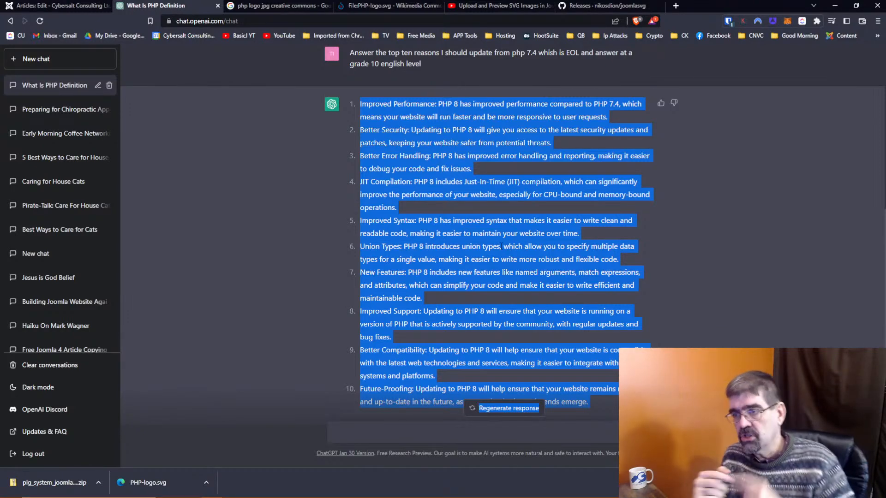
right_click(486, 231)
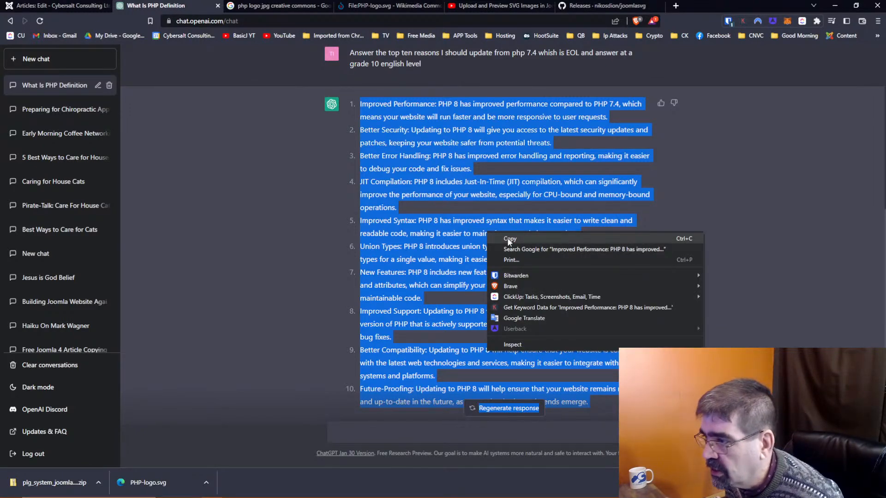
left_click(508, 240)
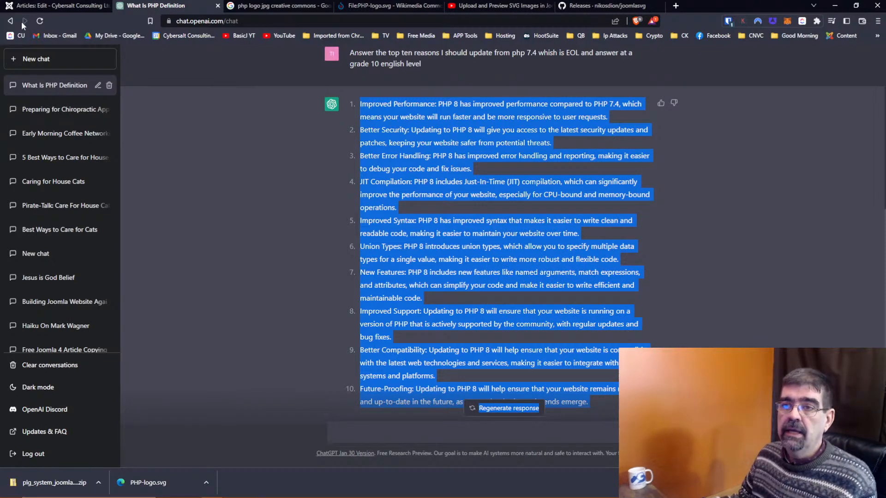
Step: Start an empty paragraph in the Joomla article right after the 'What is PHP?' definition
left_click(31, 9)
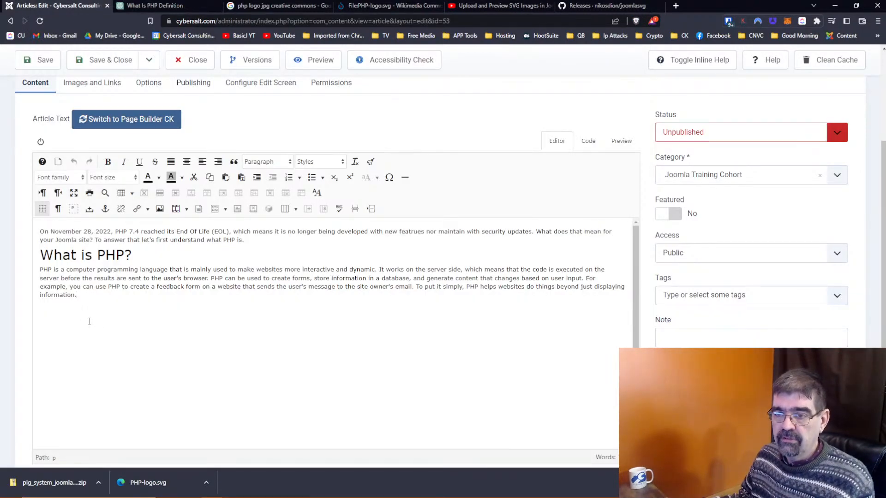
left_click(90, 322)
key("Return")
left_click(155, 7)
scroll(484, 237, "up", 4)
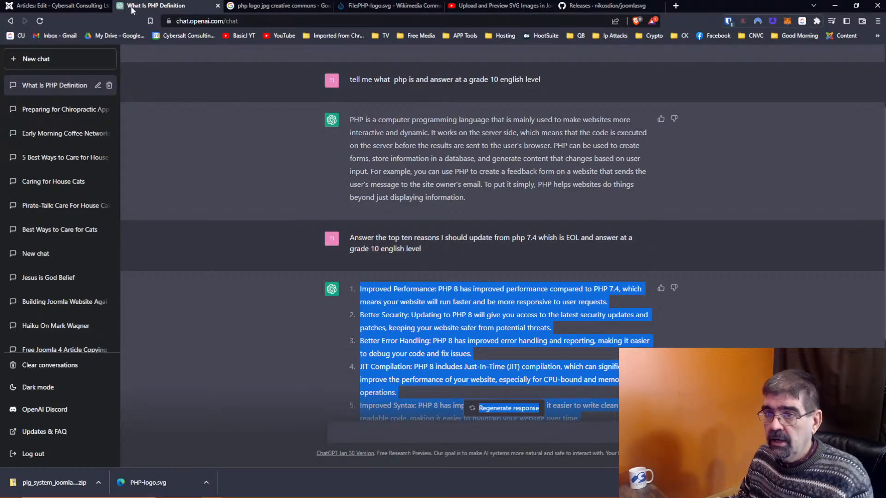
left_click(55, 5)
Step: Type 'Why Update from PHP 7.4', fixing typos, and paste the ten reasons below it
type("Why update")
key("BackSpace")
key("BackSpace")
key("BackSpace")
key("BackSpace")
key("BackSpace")
key("BackSpace")
type("Updta")
key("BackSpace")
key("BackSpace")
type("ate fr")
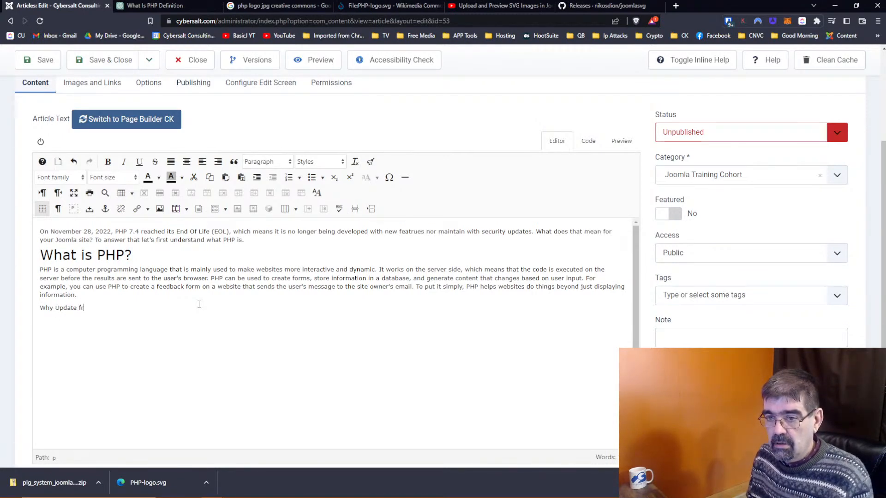
type("om PHP")
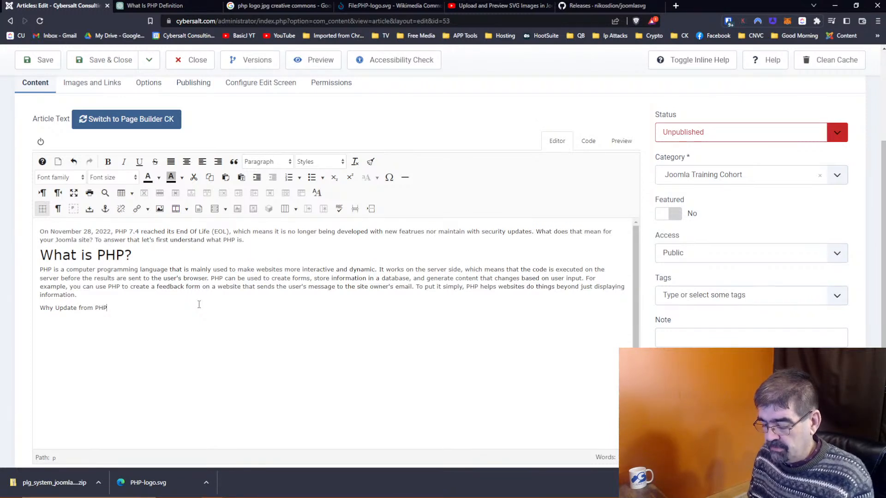
type(" 7.4")
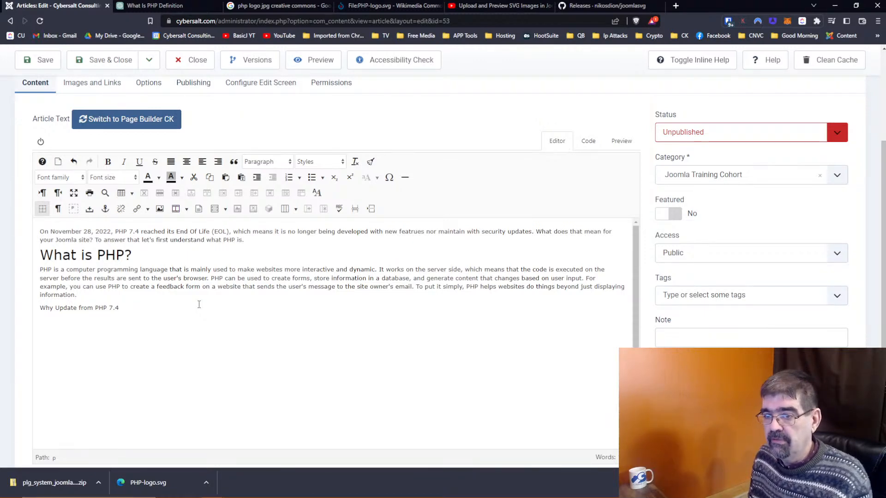
key("Return")
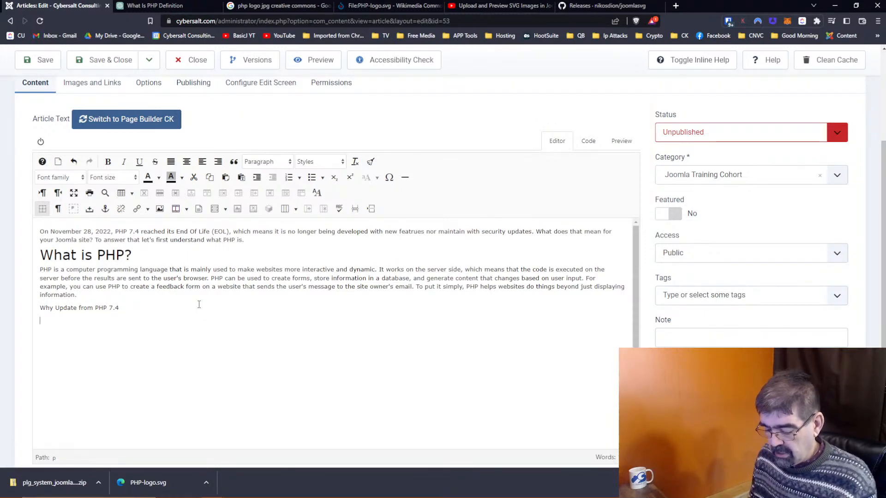
key("ctrl+v")
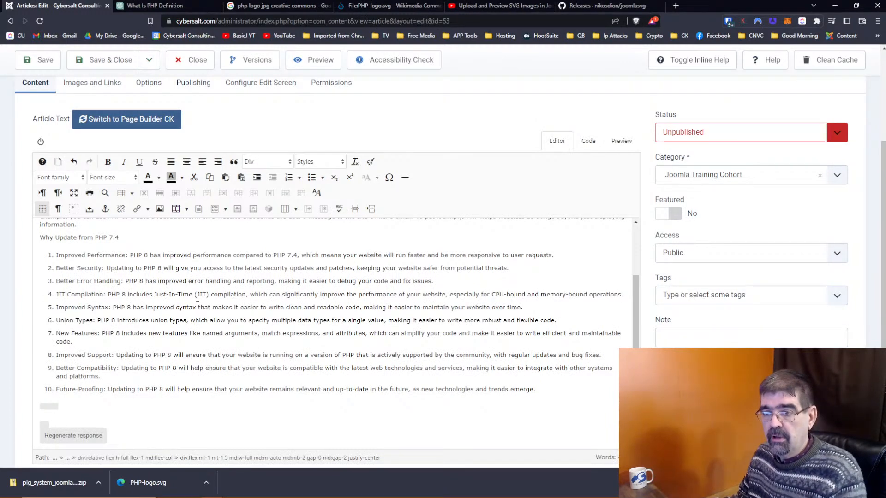
Step: Format the 'Why Update from PHP 7.4' line as Heading 2, then move into the list items below
scroll(197, 305, "up", 1)
scroll(660, 226, "down", 2)
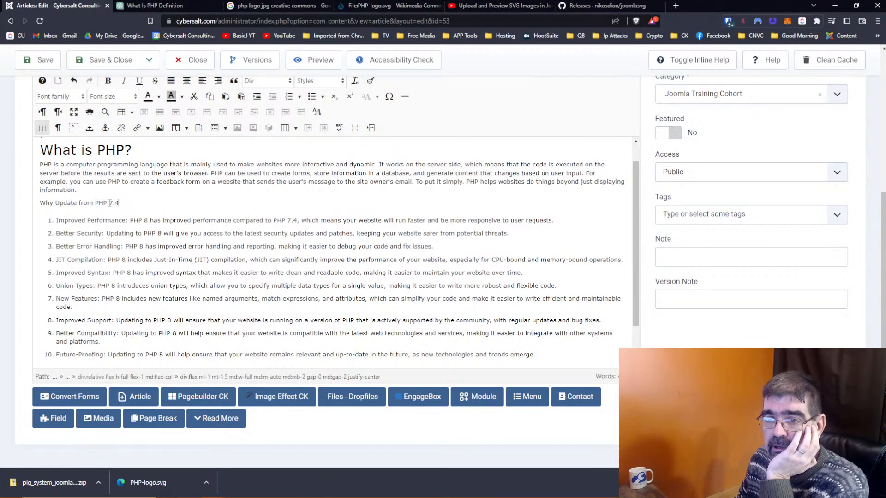
left_click_drag(122, 204, 27, 207)
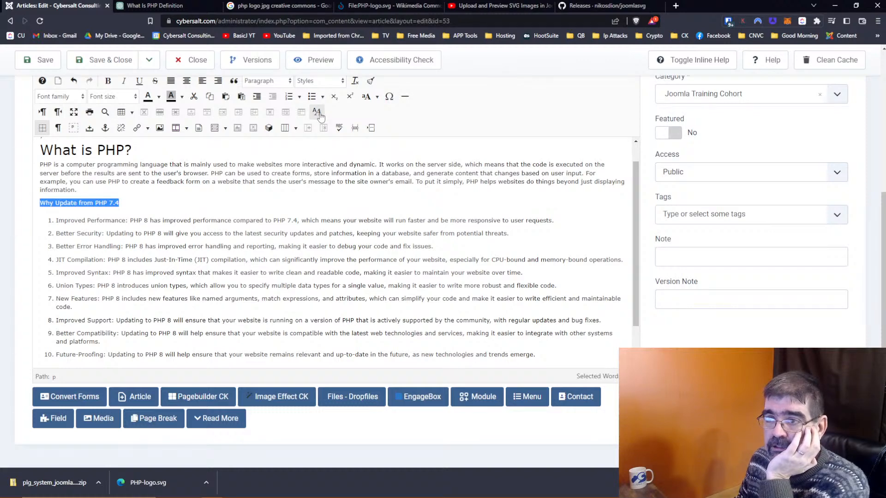
left_click(290, 82)
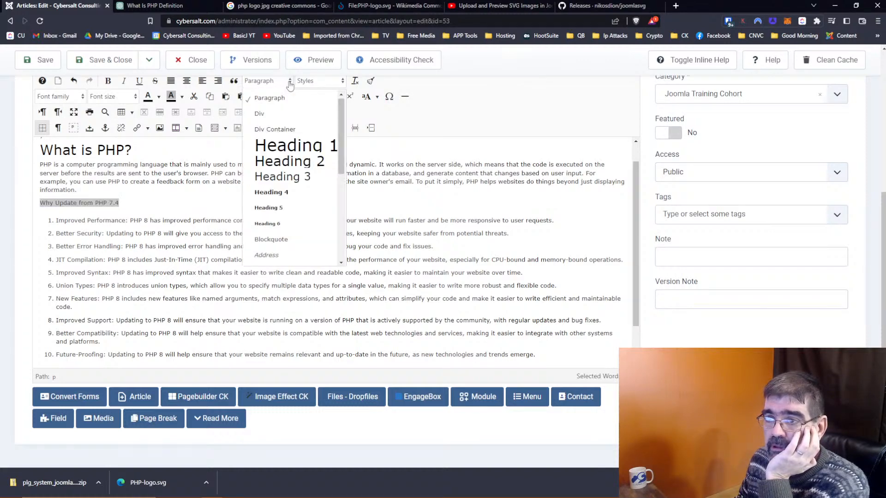
left_click(291, 165)
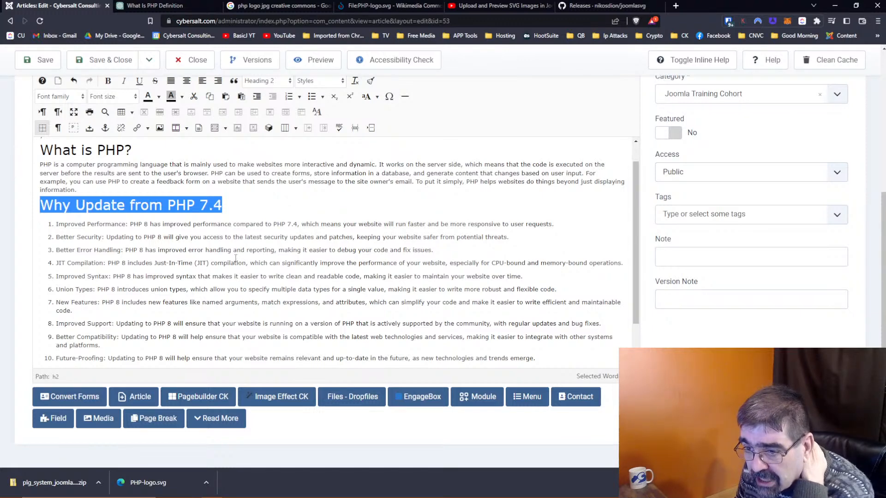
left_click(65, 226)
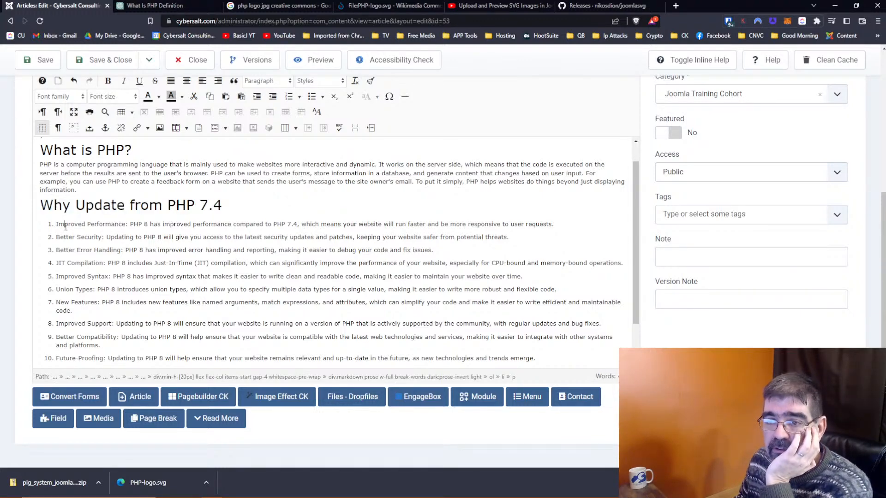
key("Home")
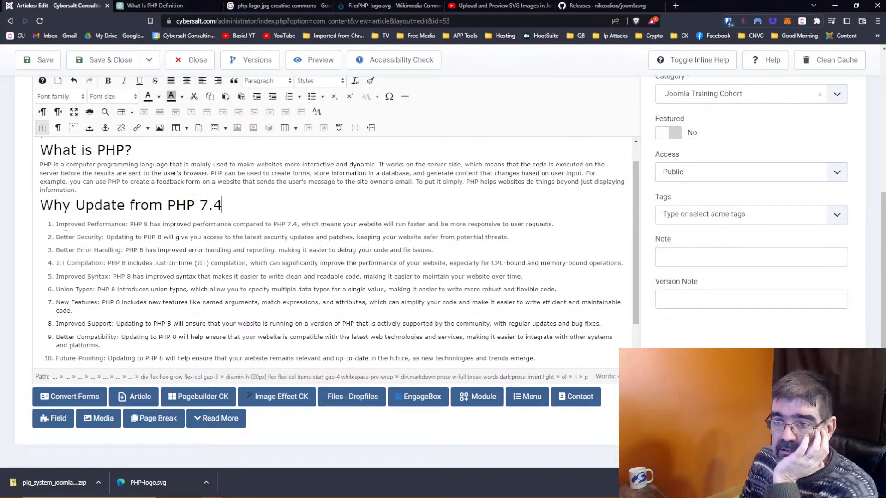
scroll(65, 226, "up", 1)
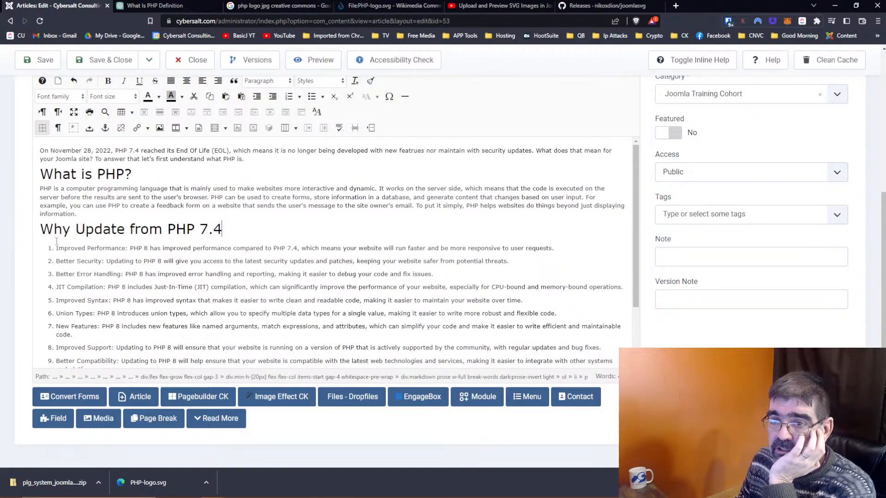
left_click(77, 260)
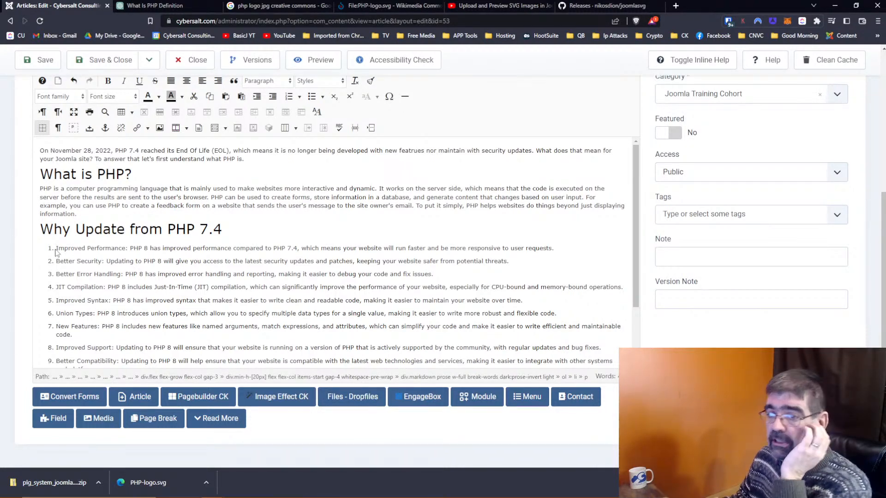
Step: Move the Improved Support item from position 8 to the top of the list
left_click_drag(55, 251, 128, 300)
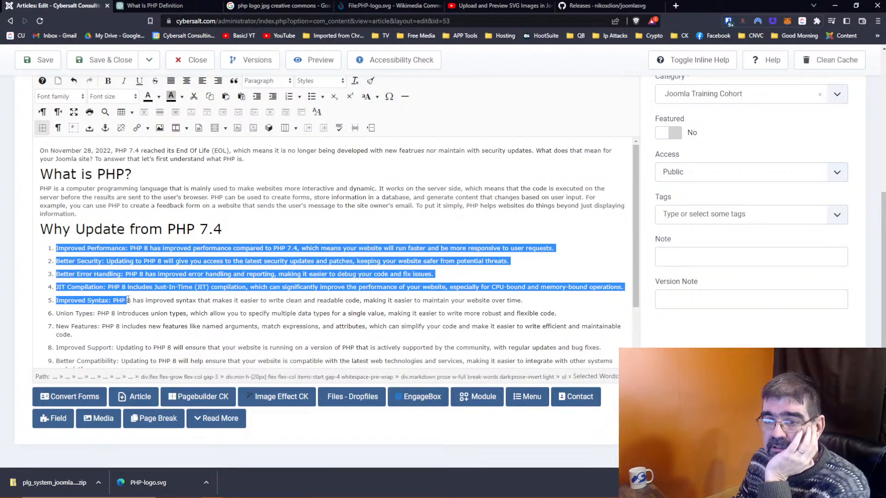
scroll(131, 297, "down", 2)
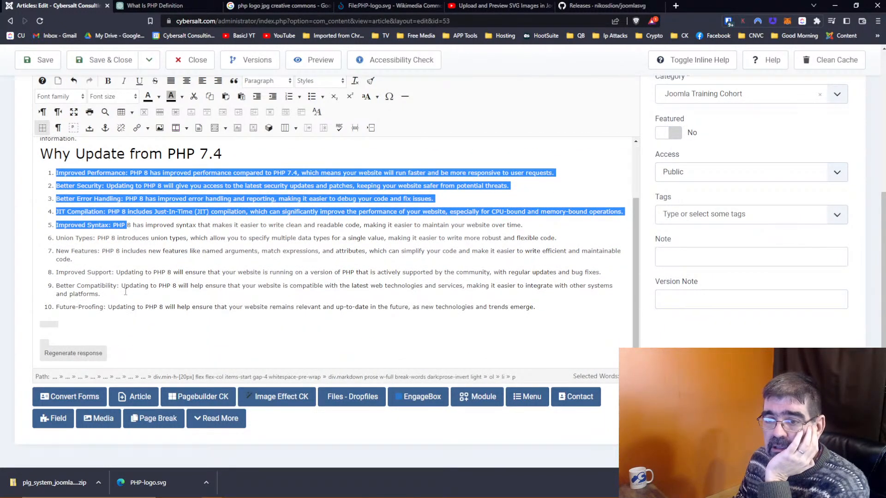
left_click(120, 271)
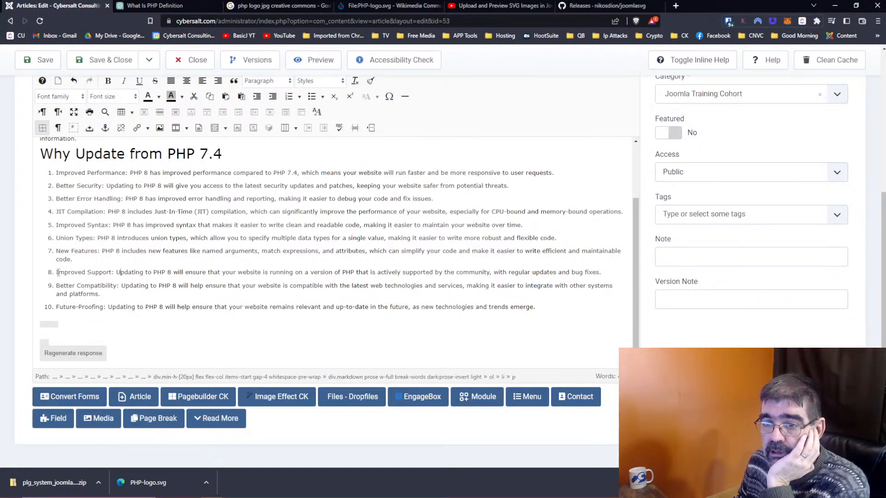
left_click_drag(58, 272, 625, 272)
left_click(627, 272)
left_click(599, 272)
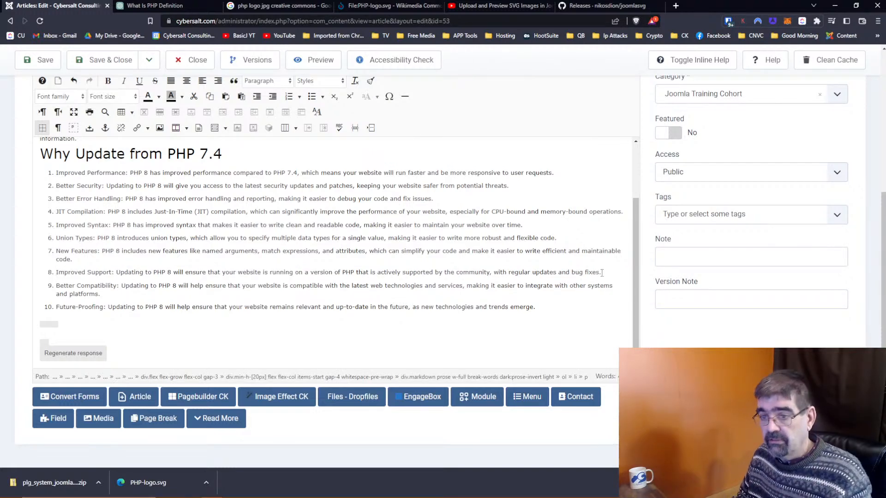
left_click_drag(55, 272, 611, 276)
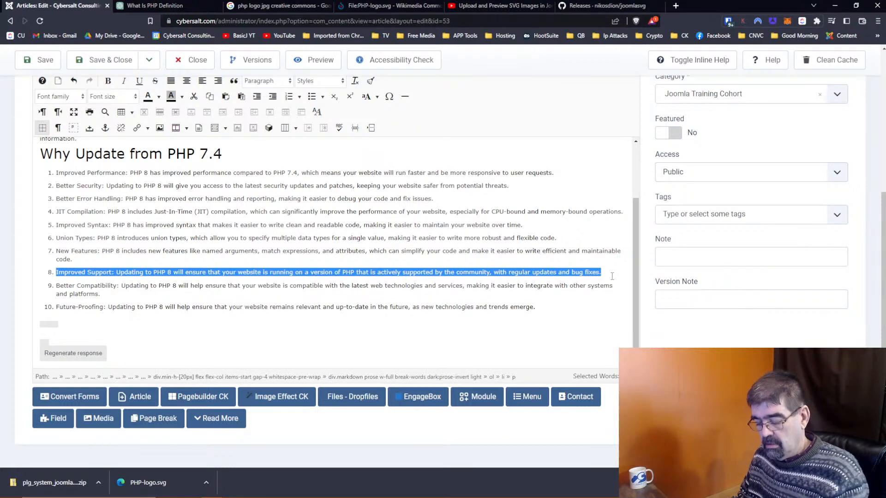
key("ctrl+x")
left_click(56, 173)
key("ctrl+v")
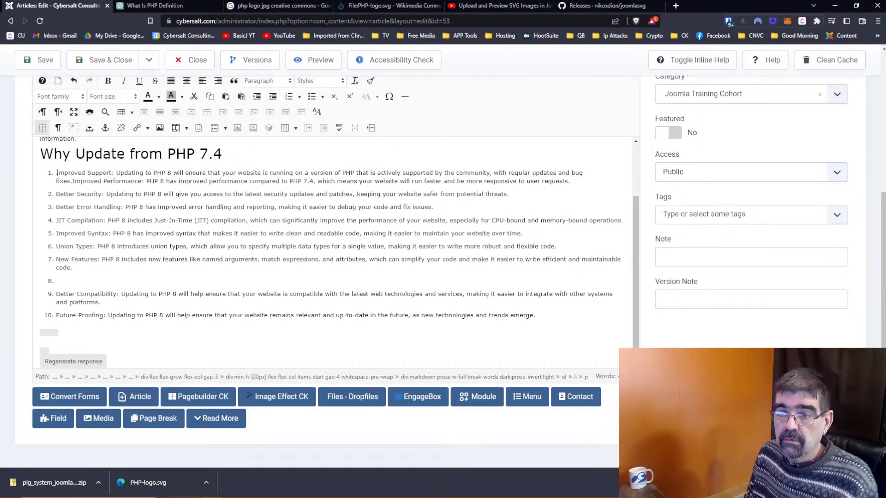
key("Return")
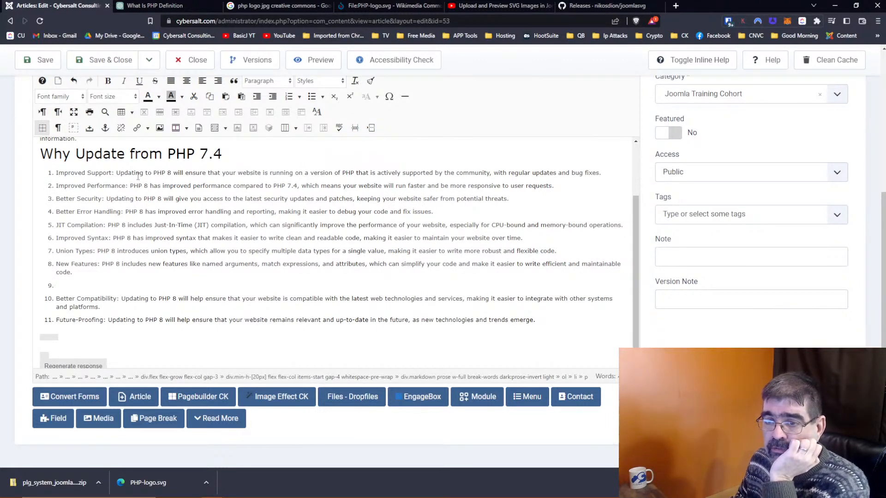
Step: Move the Better Compatibility item up to become list item 2
left_click_drag(107, 308, 55, 300)
key("BackSpace")
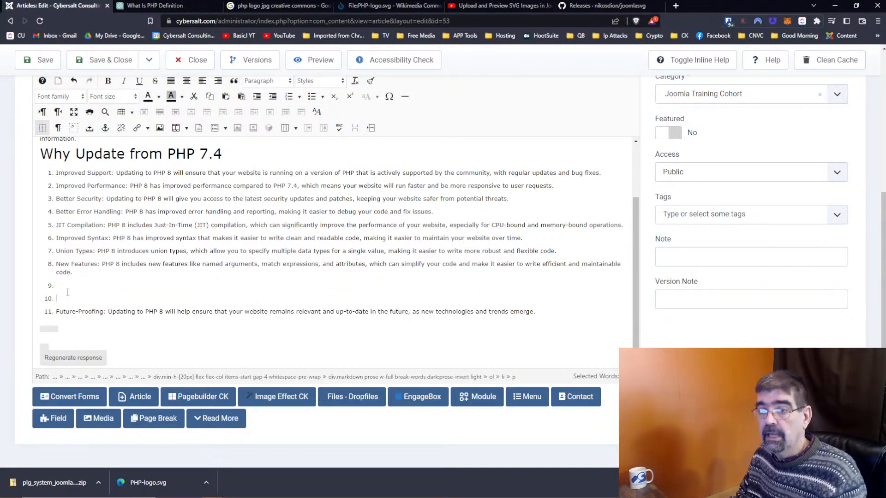
left_click(610, 173)
key("Return")
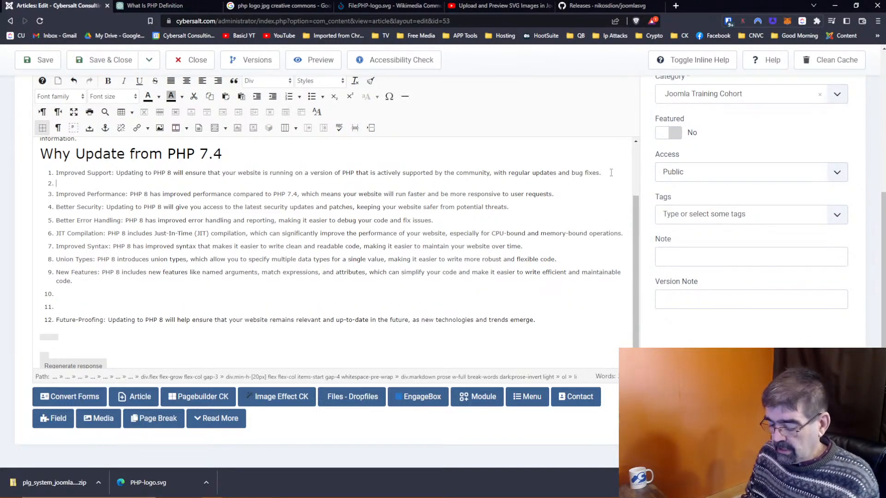
key("ctrl+v")
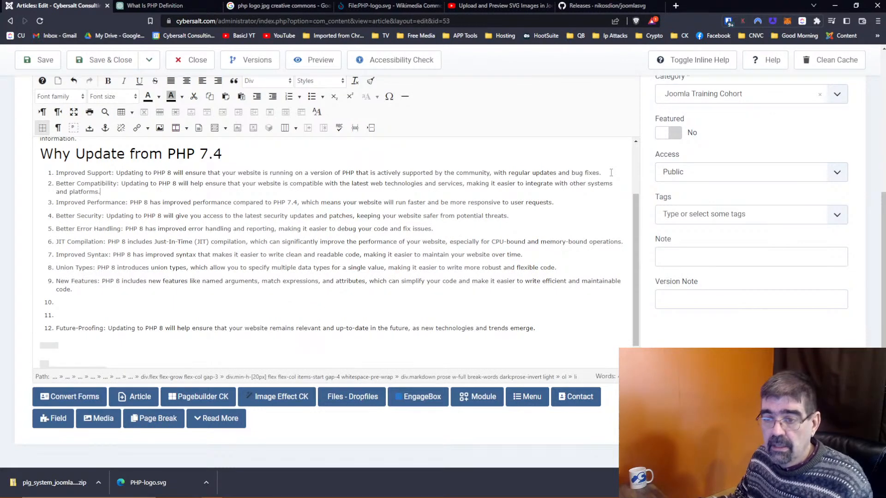
Step: Place Future-Proofing as item 10 and delete the leftover empty list items
left_click(57, 328)
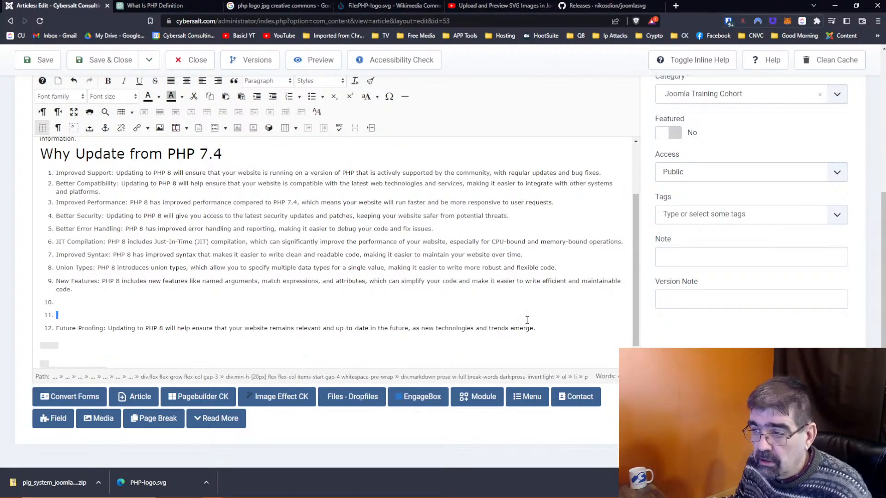
left_click_drag(57, 329, 550, 326)
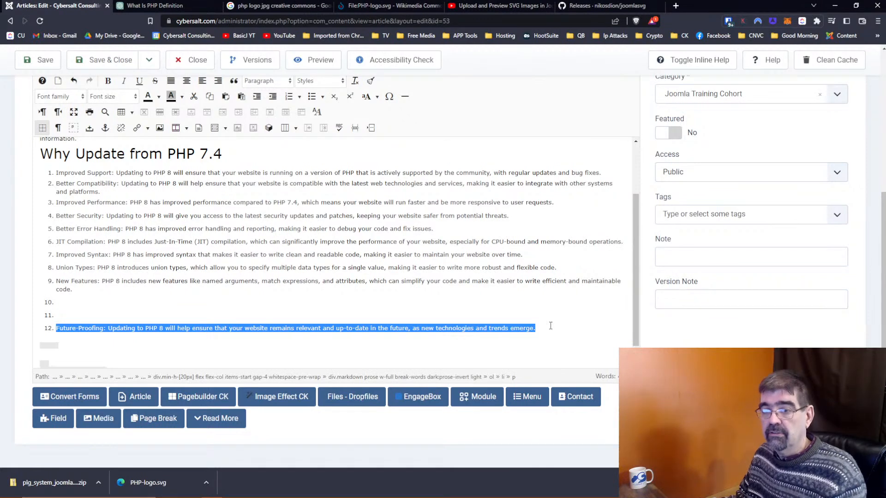
key("Delete")
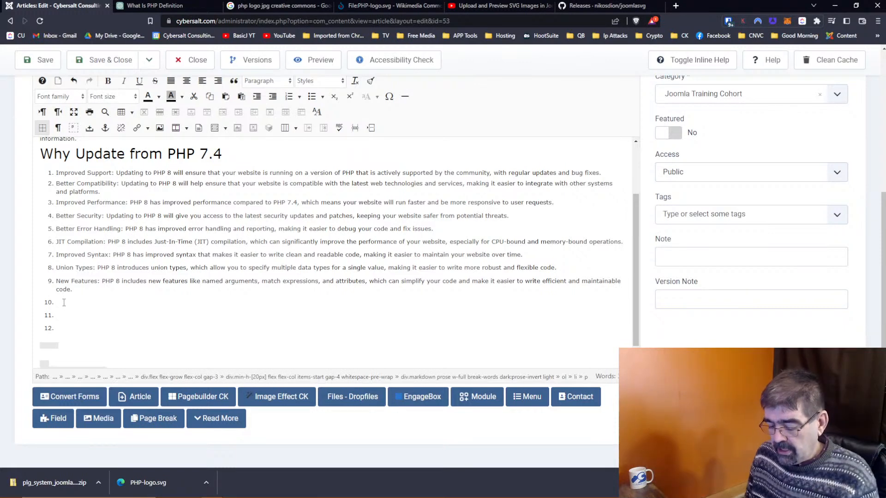
key("ctrl+v")
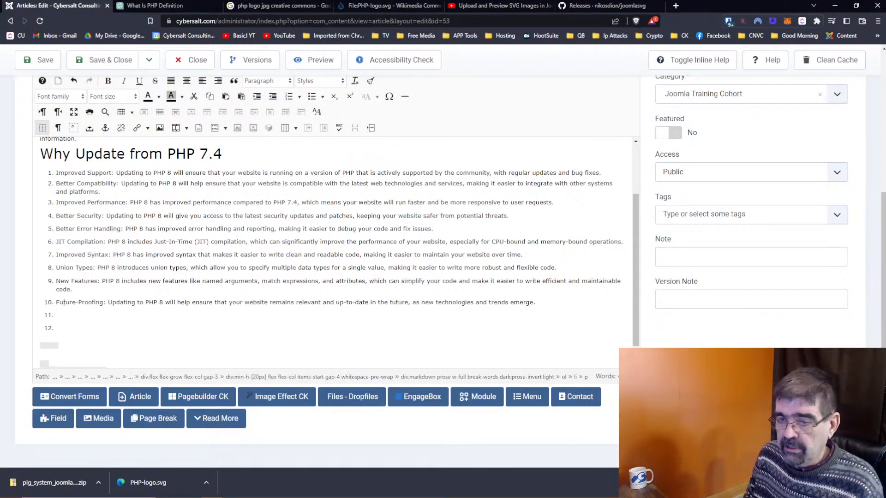
key("Delete")
key("Delete")
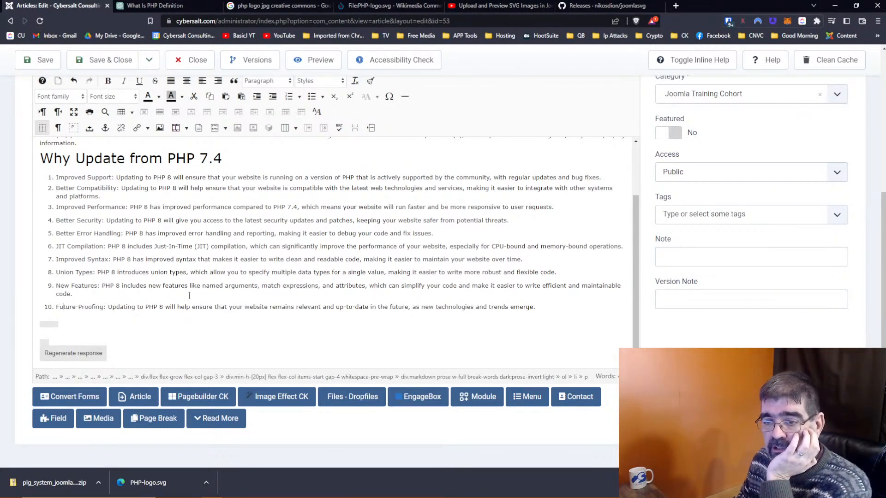
Step: Click into the Future-Proofing item and scroll back up through the article
left_click(61, 325)
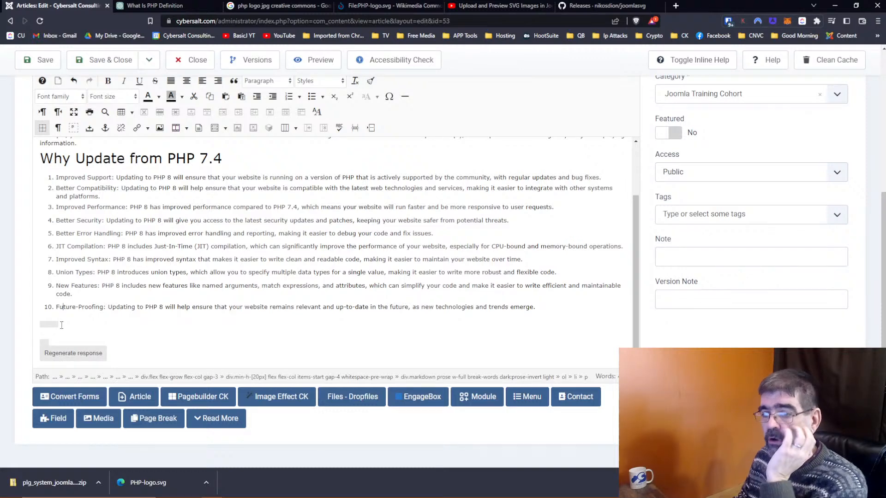
scroll(62, 325, "up", 2)
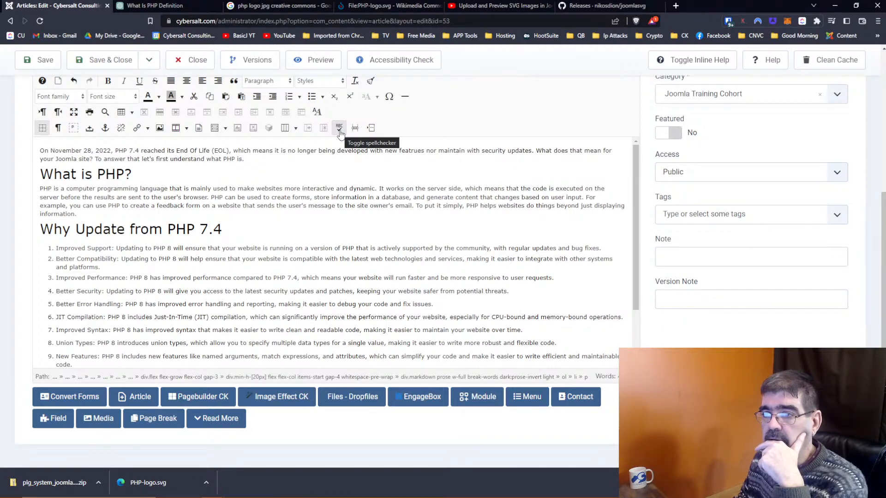
scroll(401, 143, "up", 4)
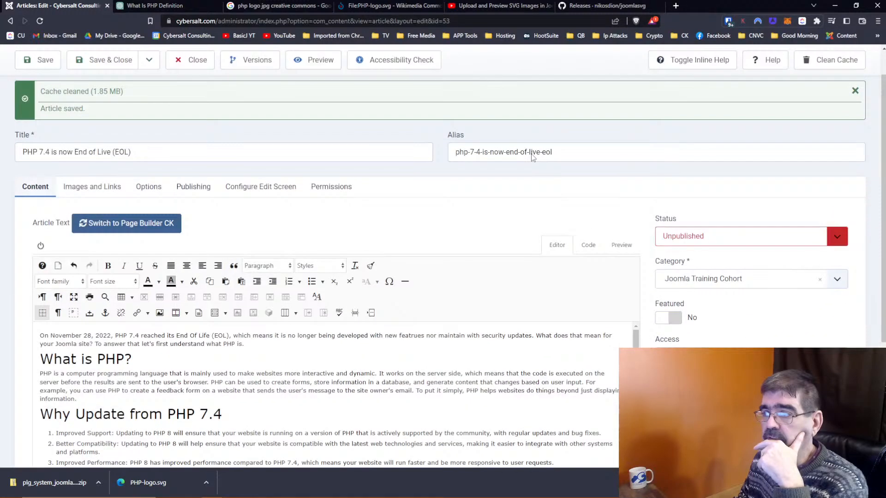
Step: Switch the editor to Code view and scroll through the HTML markup around the list
left_click(587, 245)
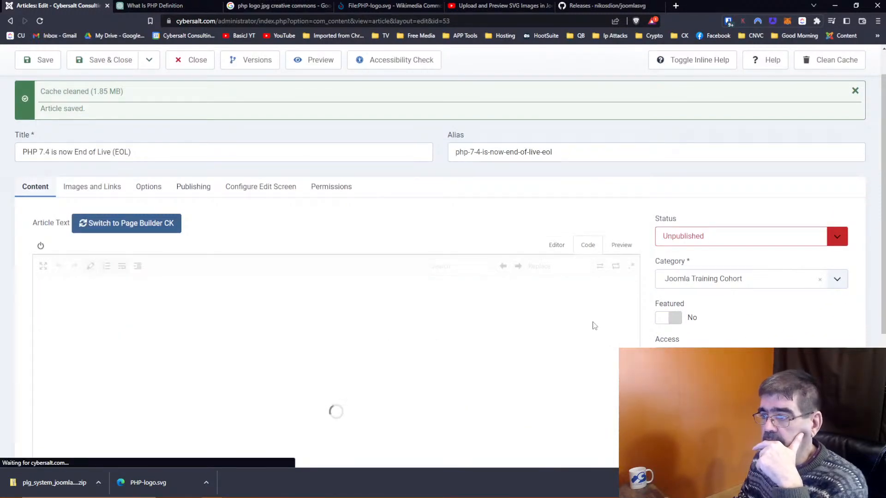
scroll(445, 182, "down", 4)
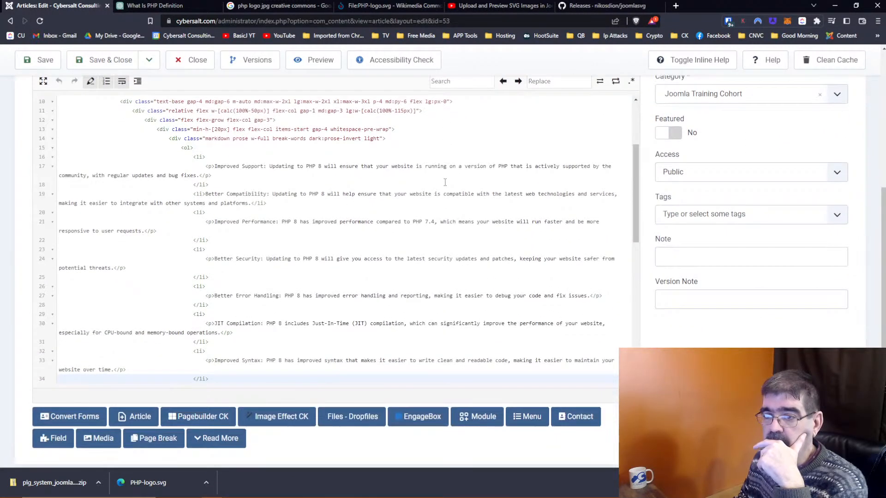
scroll(445, 182, "up", 1)
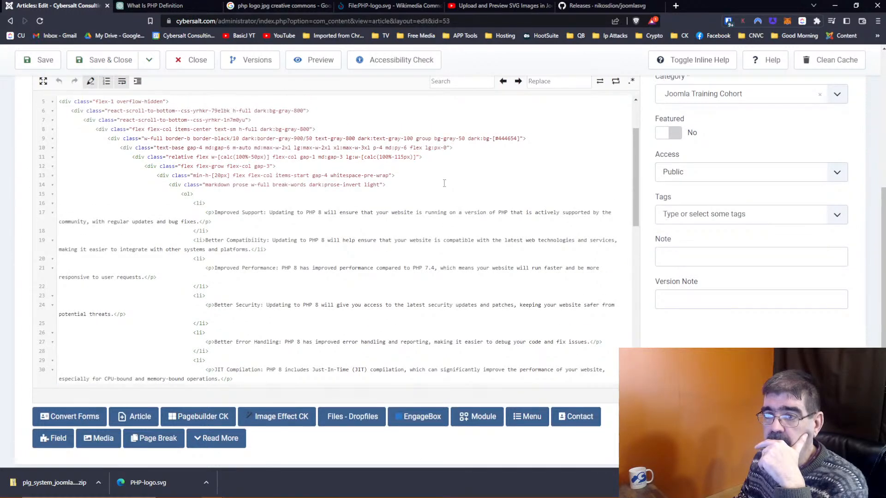
scroll(444, 183, "up", 1)
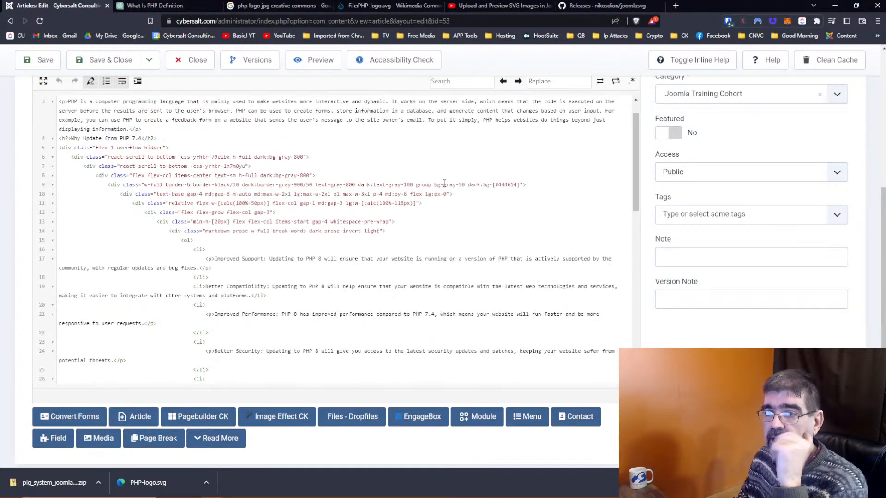
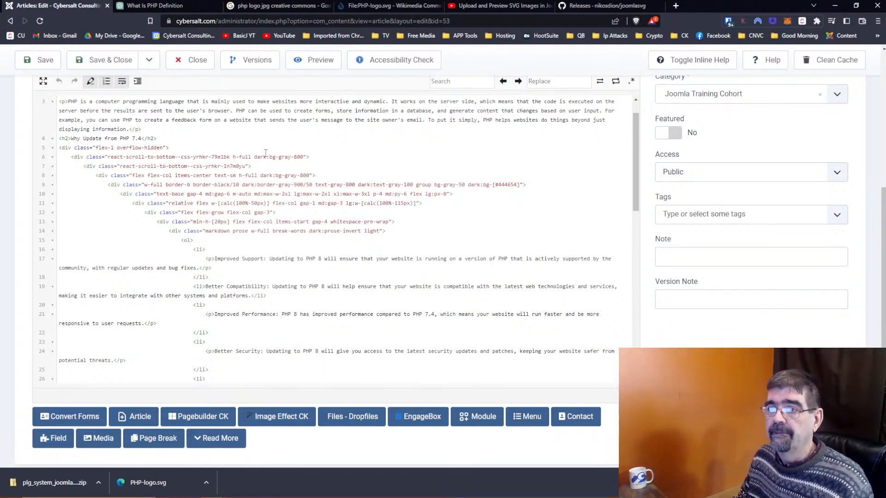
Step: Delete the pasted benefits list and leftover text below the Why Update from PHP 7.4 heading
scroll(549, 172, "up", 6)
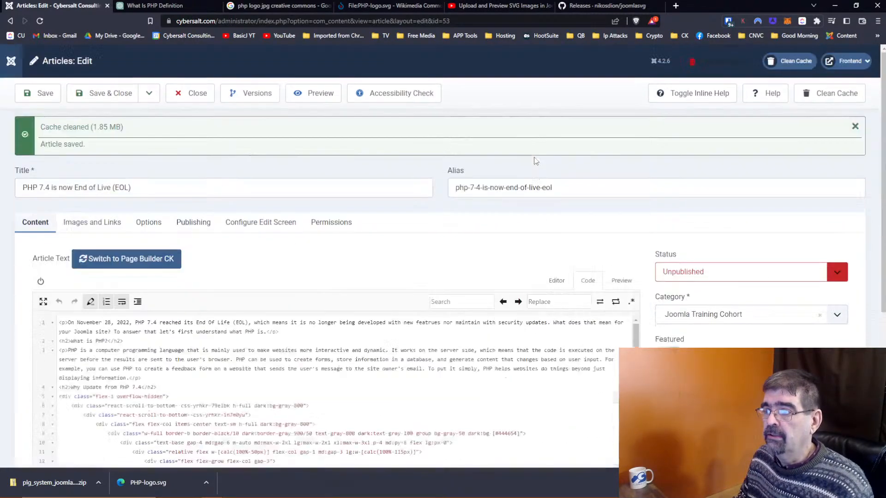
left_click(555, 280)
scroll(392, 309, "down", 4)
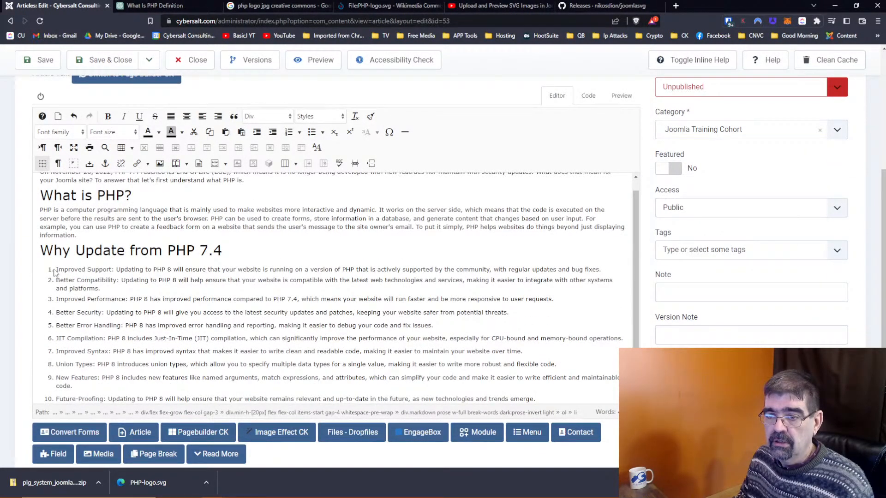
left_click_drag(56, 269, 503, 410)
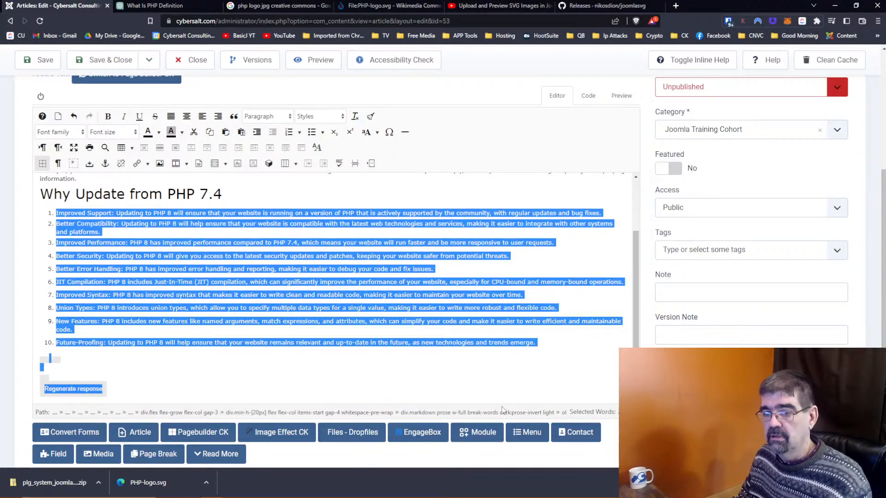
key("Delete")
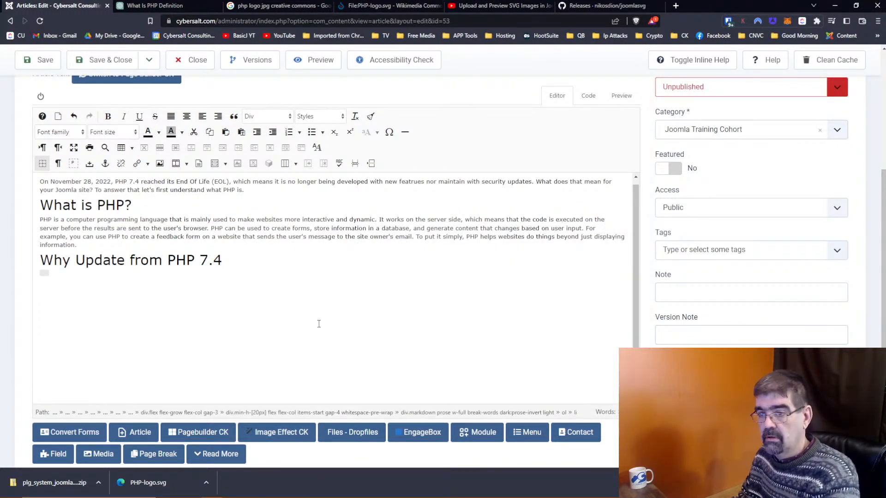
Step: Remove the remaining leftover markup in Code view, then return to the heading's end in the Editor
left_click(588, 95)
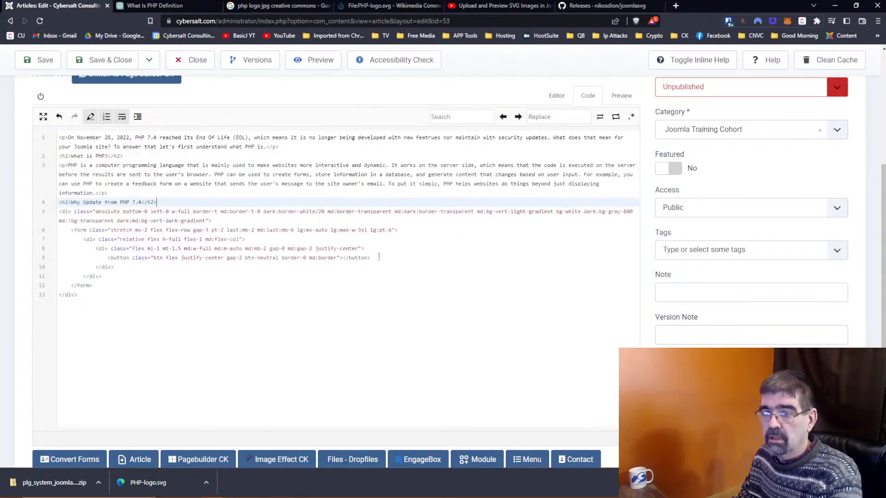
left_click(61, 211)
left_click_drag(60, 212, 155, 310)
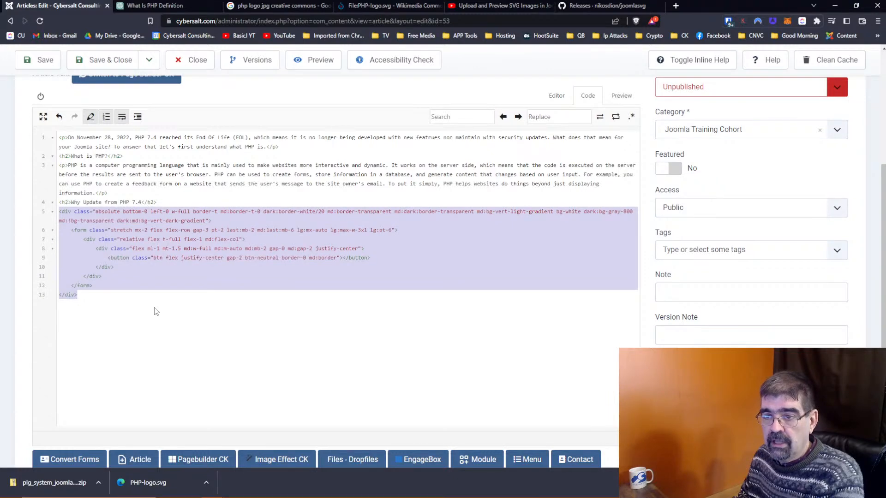
key("Delete")
left_click(554, 96)
left_click(270, 266)
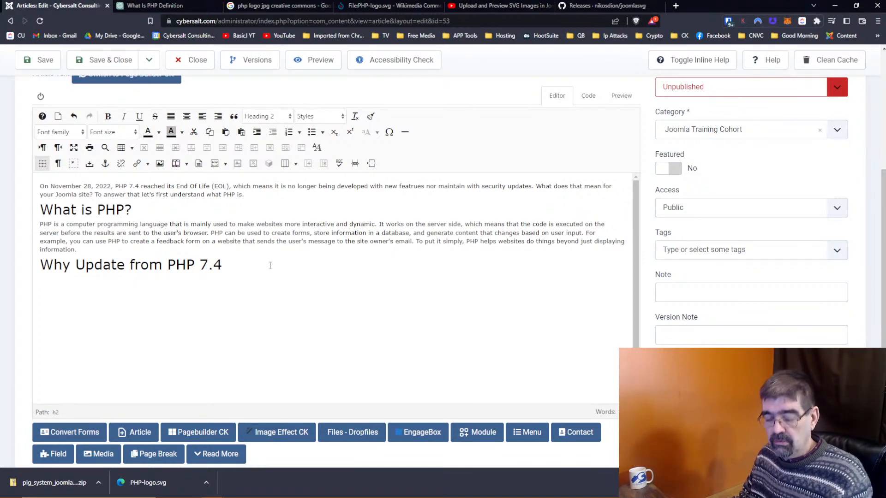
Step: Open Paste as Plain Text below the heading and paste the copied text into it
right_click(51, 284)
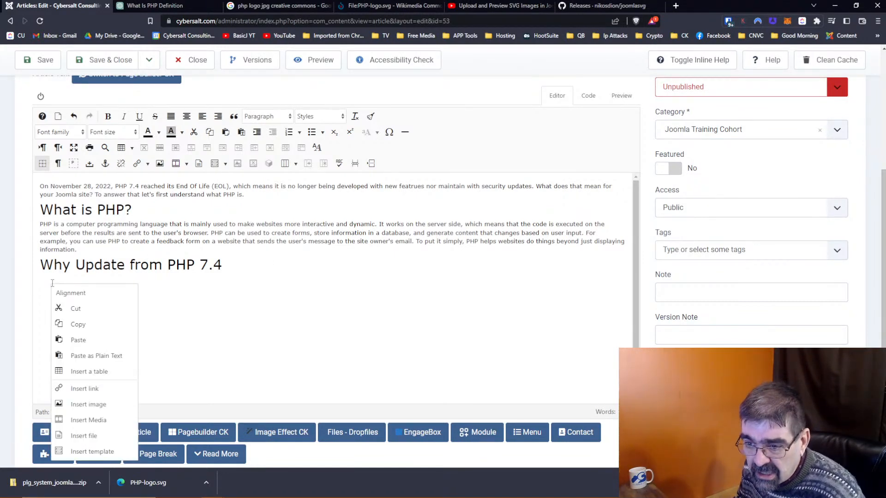
mouse_move(78, 300)
left_click(97, 356)
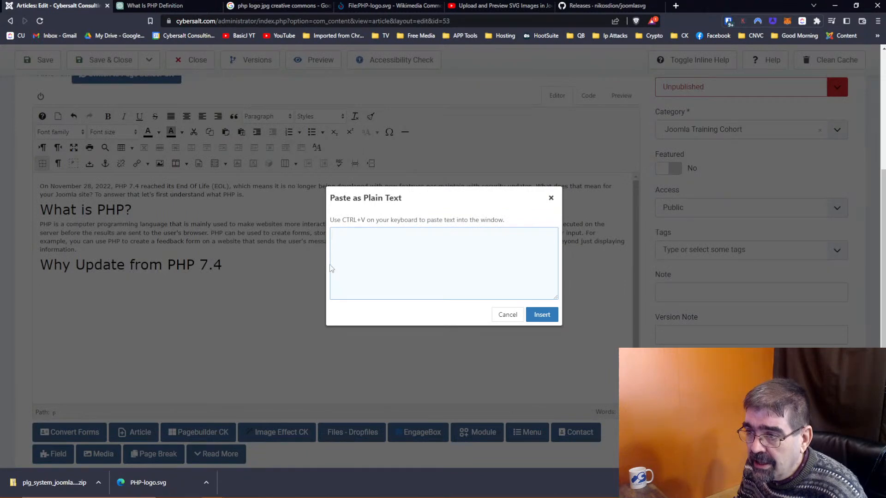
type("Future-Proofing: Updating to PHP 8 will help ensure that your website remains relevant and up-to-date in the future, as new technologies and trends emerge.")
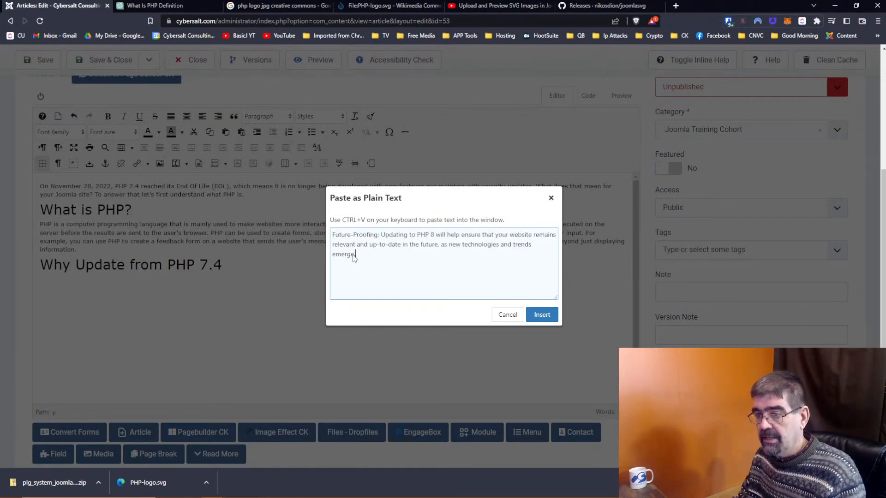
scroll(443, 264, "up", 4)
scroll(443, 265, "down", 2)
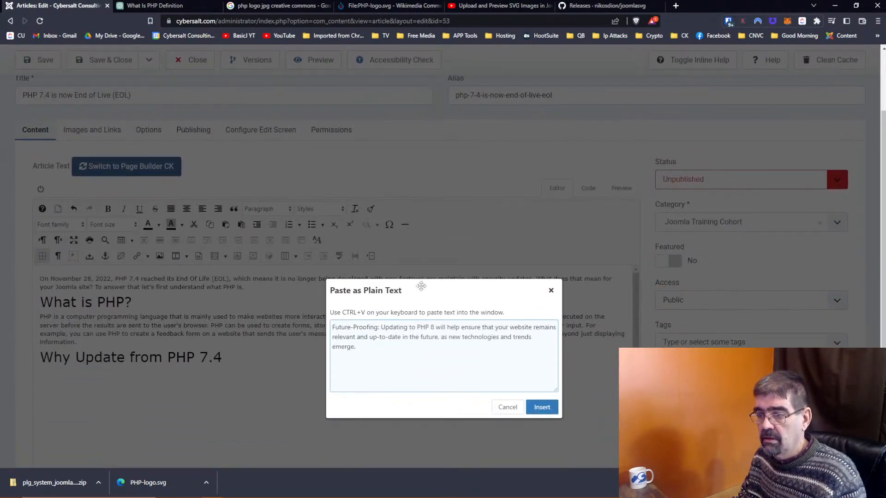
left_click_drag(377, 343, 310, 324)
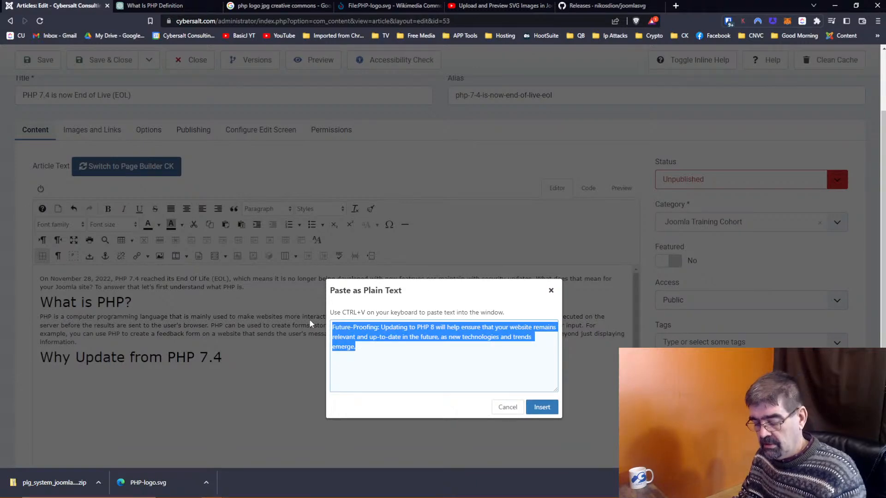
Step: Swap in the PHP 8 benefits text from clipboard history, drop 'Regenerate response', and insert it
key("super+v")
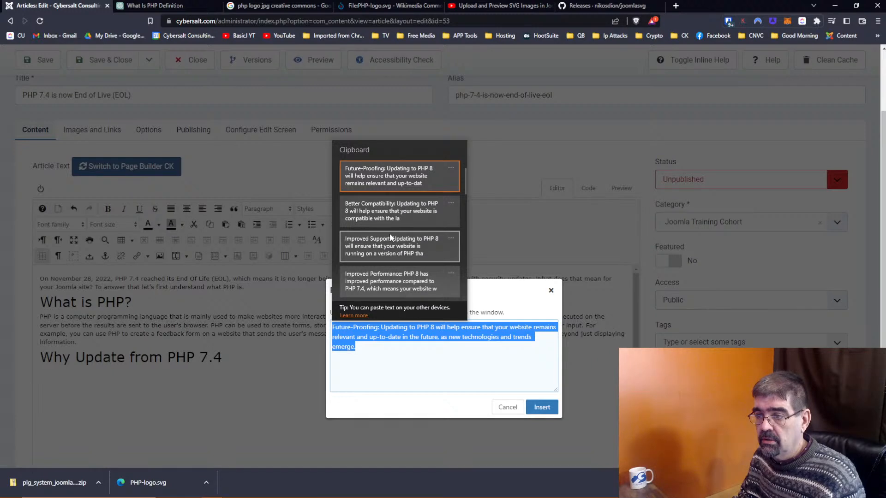
scroll(390, 236, "down", 1)
key("Down")
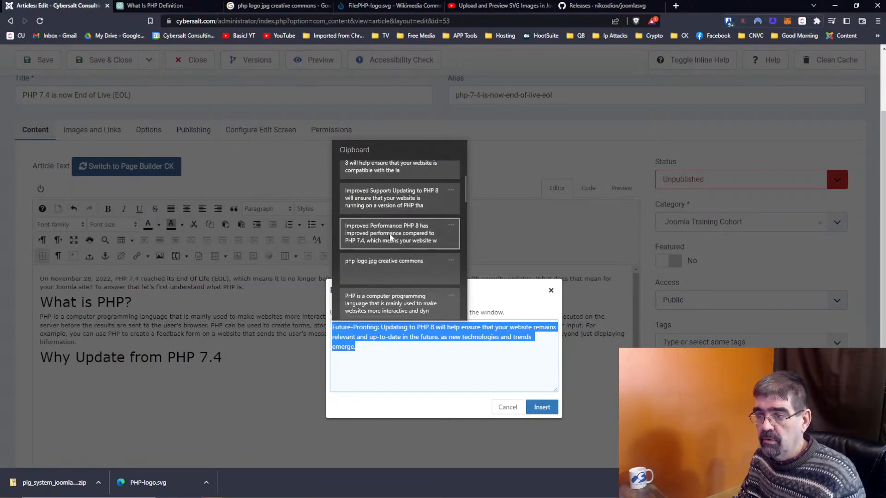
key("Return")
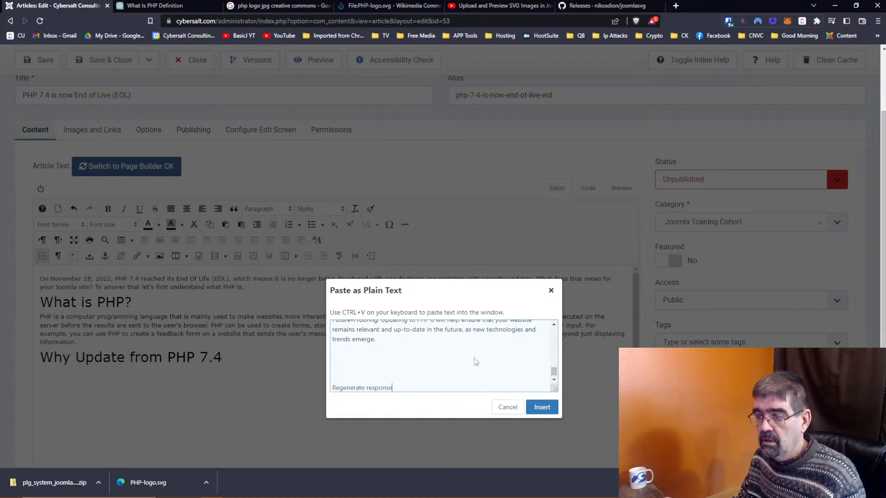
left_click_drag(415, 363, 459, 399)
key("BackSpace")
scroll(439, 343, "up", 8)
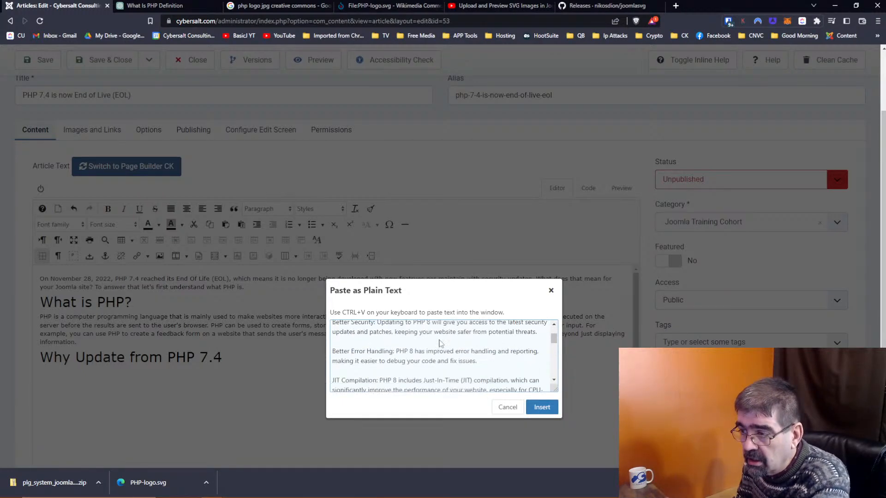
left_click(542, 406)
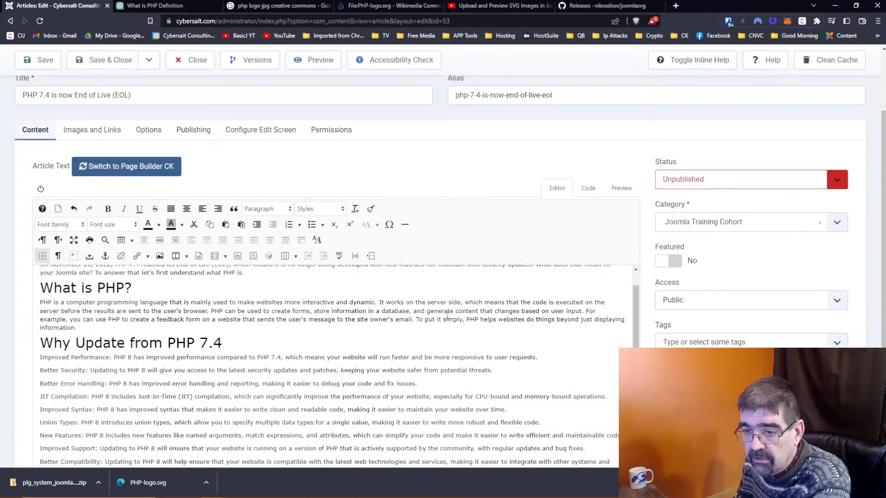
Step: Check the pasted paragraphs' HTML, then format all ten benefit paragraphs as a numbered list
scroll(451, 319, "down", 2)
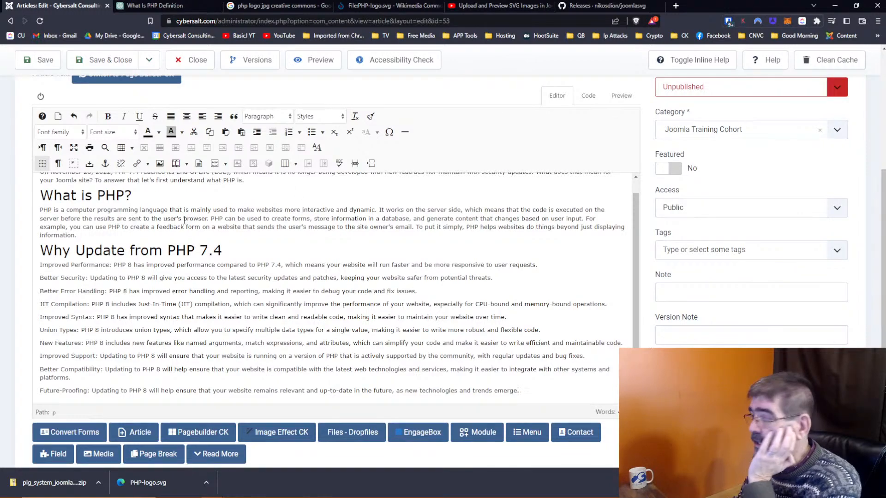
left_click(585, 95)
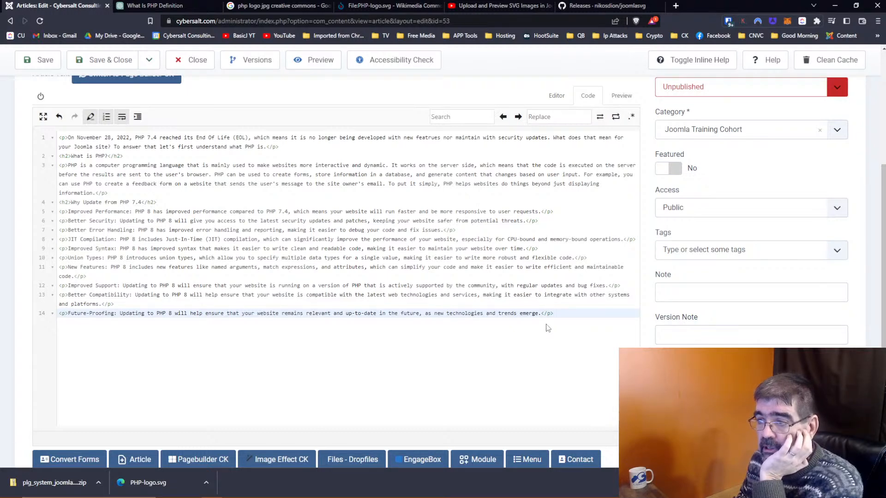
left_click(558, 96)
scroll(282, 305, "down", 1)
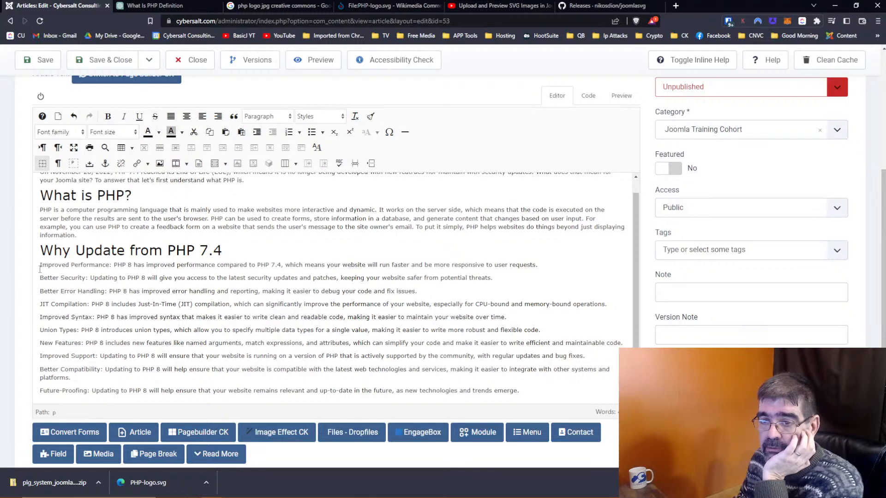
left_click_drag(40, 267, 551, 400)
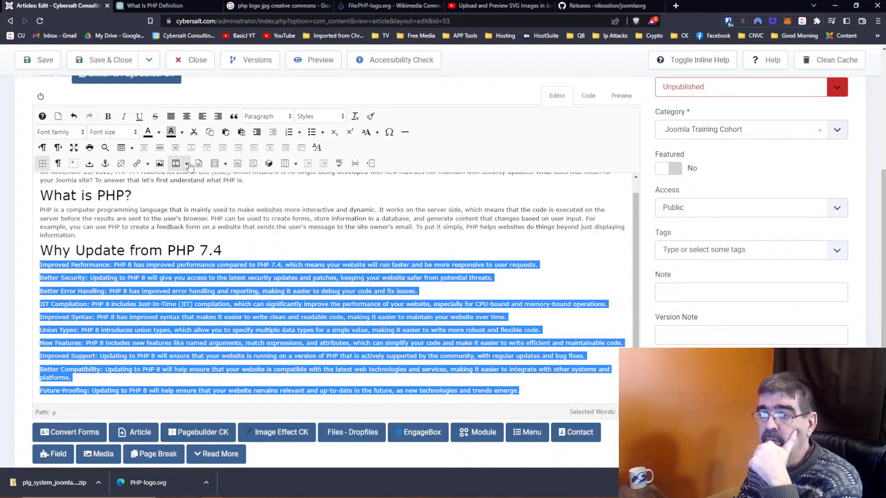
left_click(289, 132)
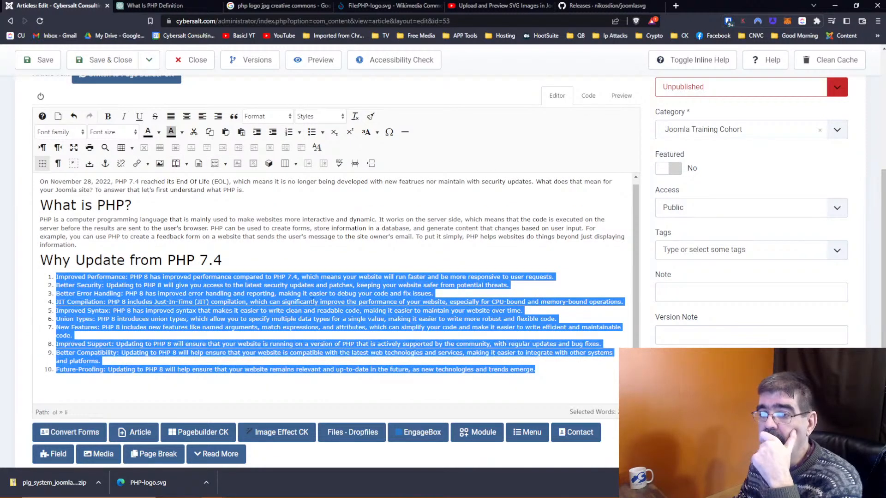
left_click(312, 301)
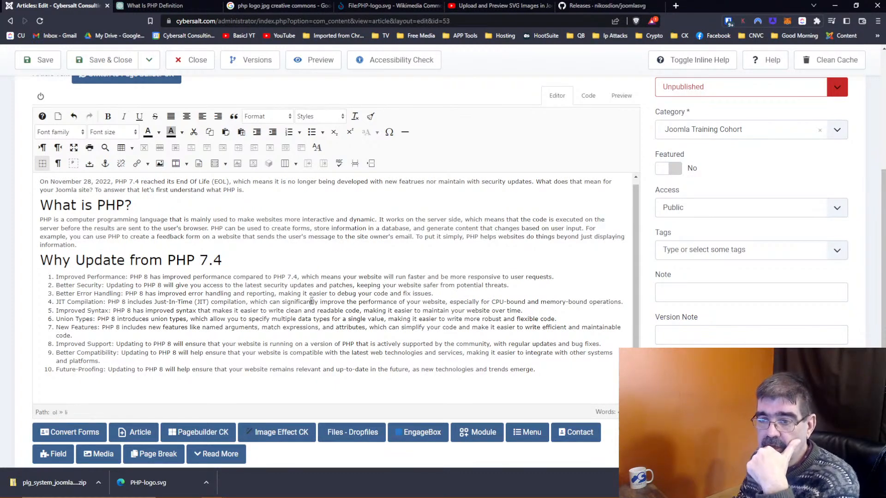
left_click(254, 262)
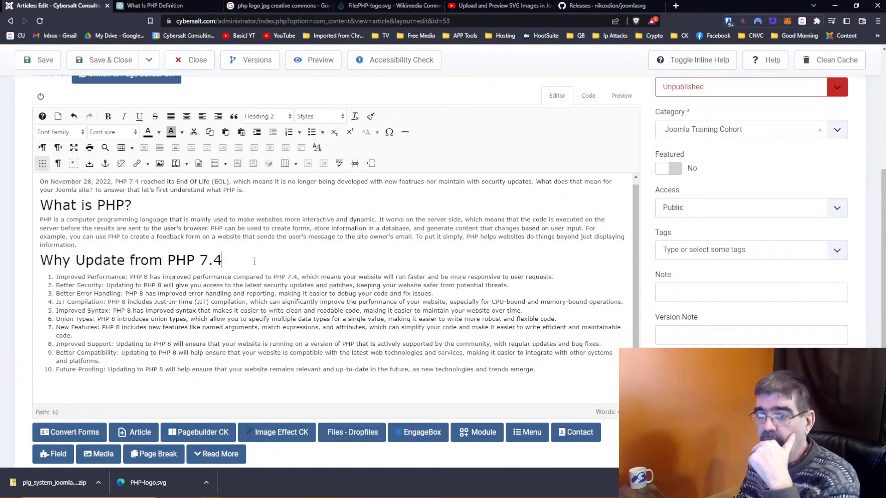
Step: Add '?' to the heading and split 'To put it simply…' into its own paragraph
key("Return")
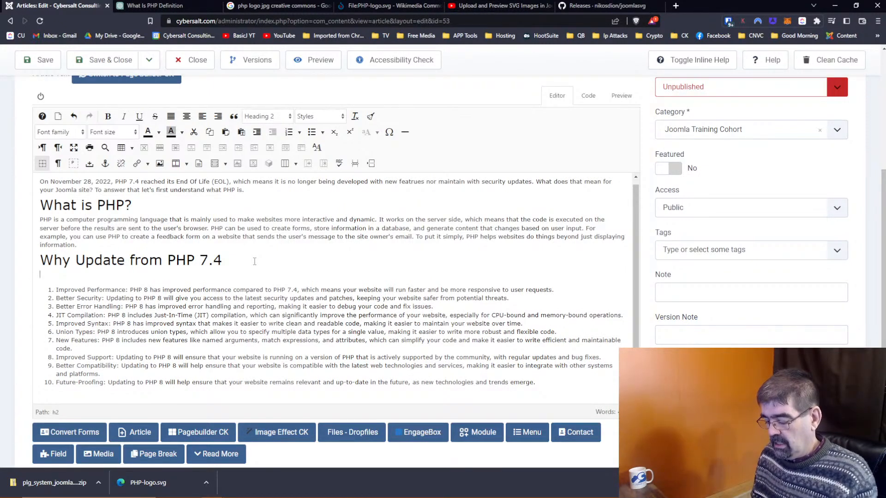
type("Updating")
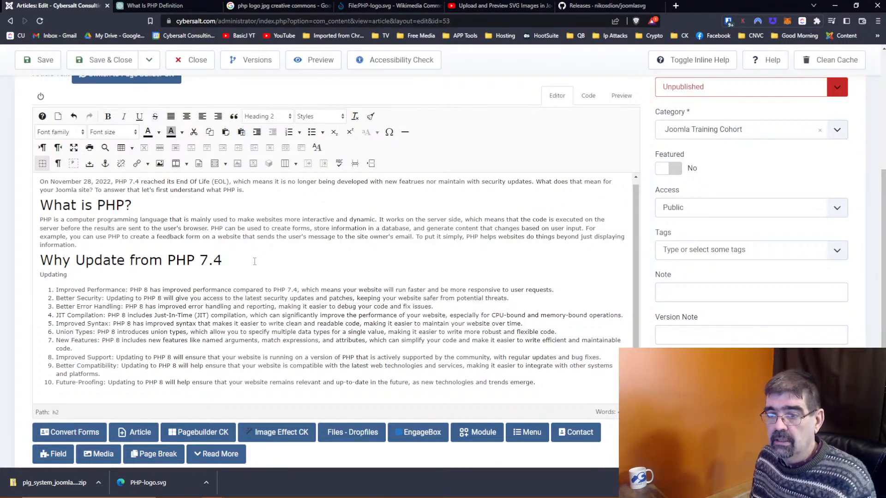
key("BackSpace")
key("BackSpace")
key("BackSpace")
key("BackSpace")
key("BackSpace")
key("BackSpace")
key("BackSpace")
key("BackSpace")
key("BackSpace")
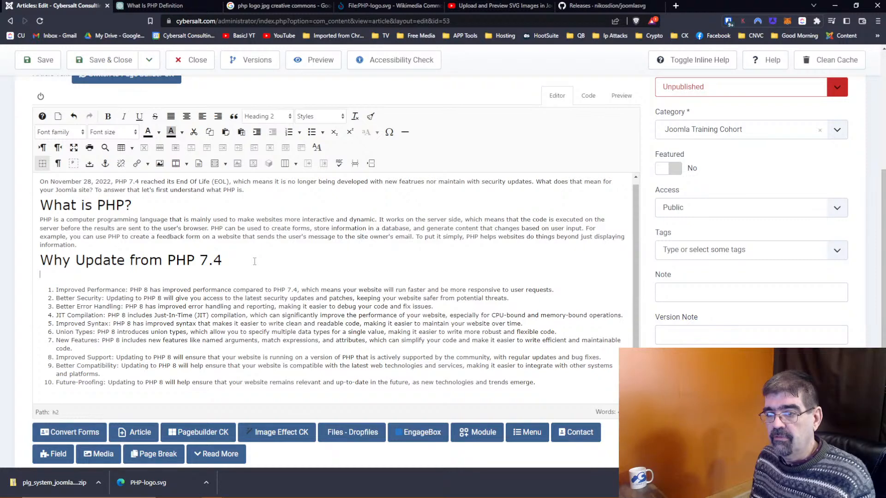
left_click(254, 261)
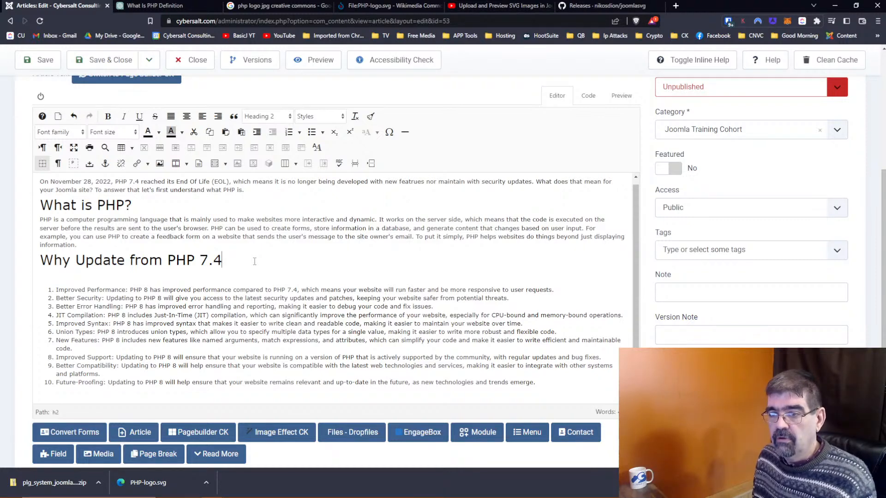
type("?")
key("Down")
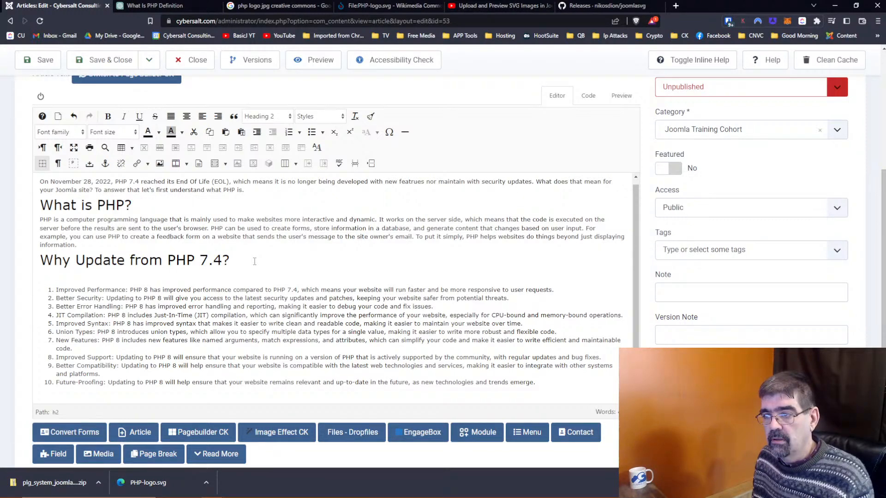
left_click(418, 236)
key("Return")
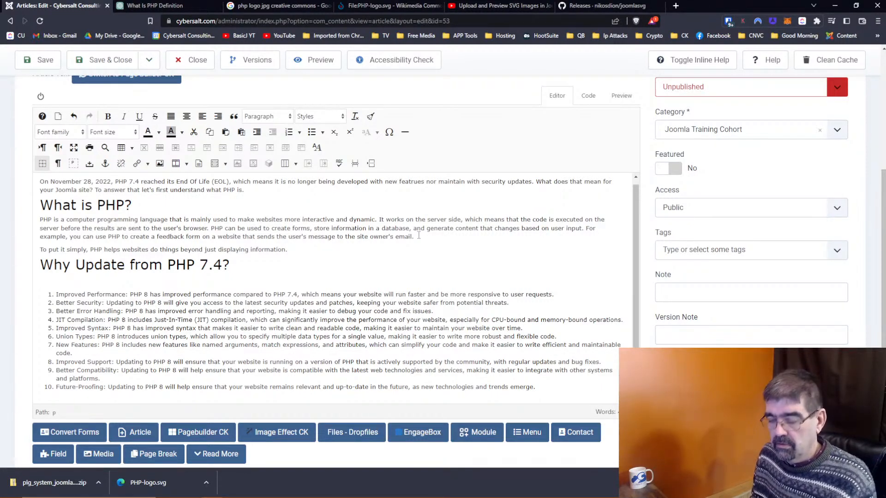
Step: Start the intro line: 'So, back to our question, "What does it mean'
type("So, back")
type(" tot he ro")
key("BackSpace")
key("BackSpace")
key("BackSpace")
key("BackSpace")
key("BackSpace")
key("BackSpace")
key("BackSpace")
type("our question")
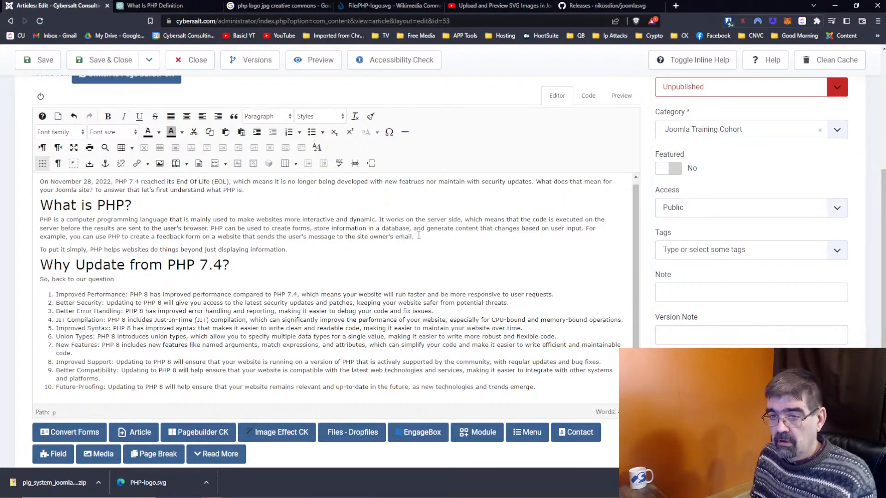
type(", \"Why")
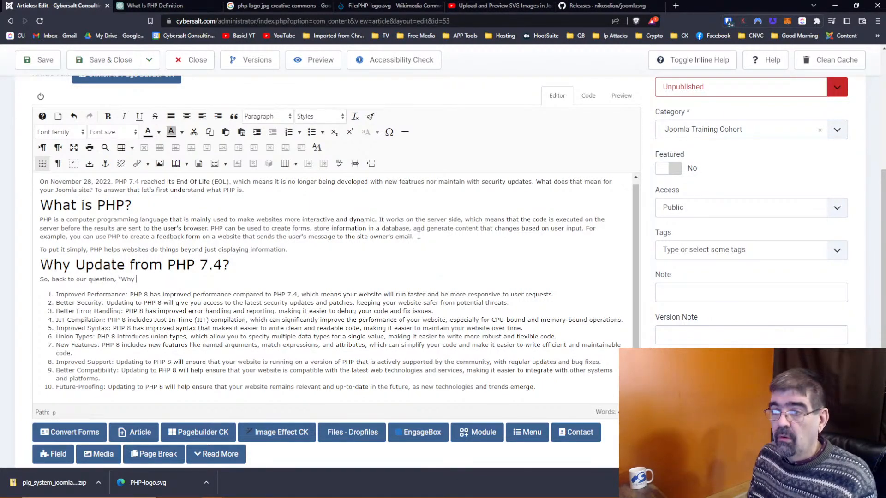
key("BackSpace")
key("BackSpace")
key("BackSpace")
key("BackSpace")
type("What does it mean")
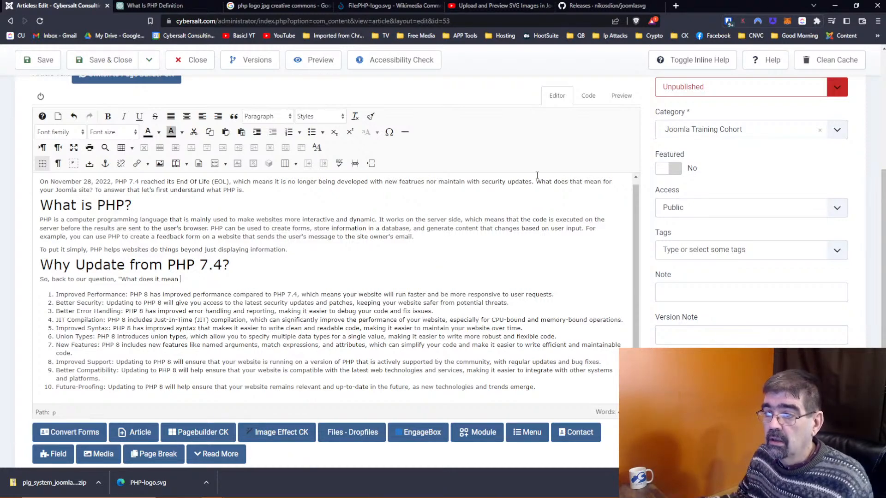
Step: Correct the typo 'featrues' to 'features' in the first paragraph
left_click(405, 182)
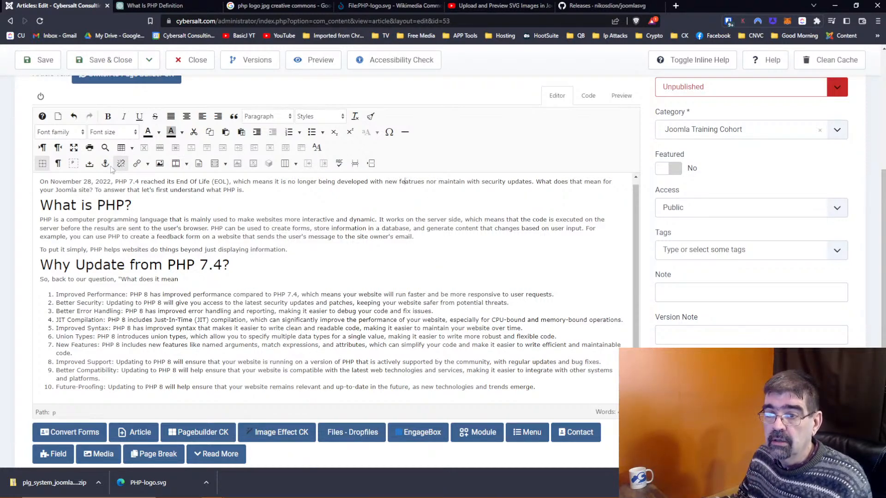
left_click(317, 147)
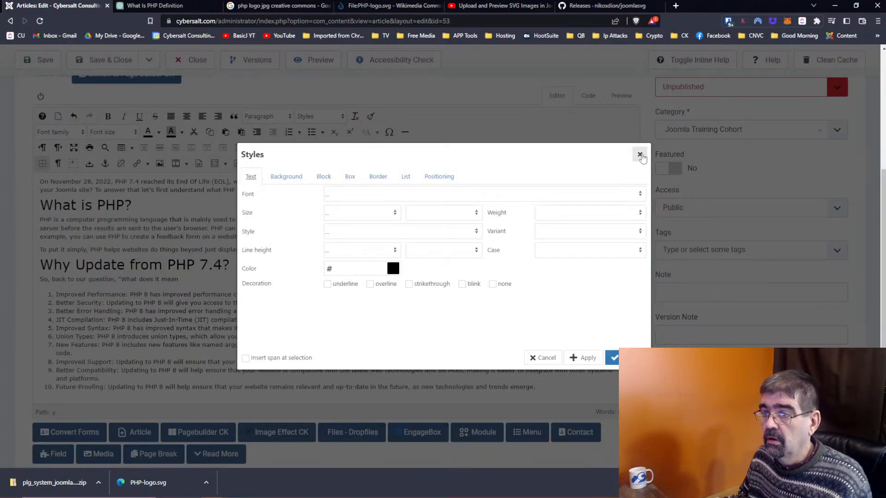
left_click(640, 155)
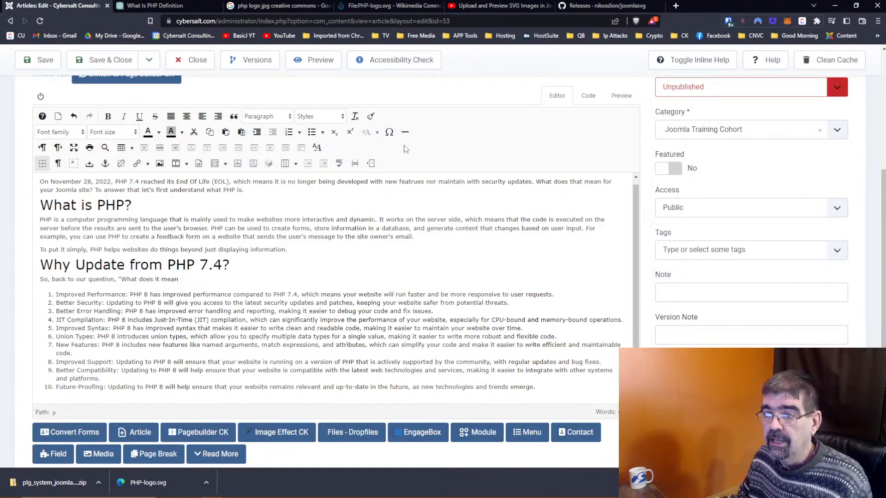
double_click(398, 181)
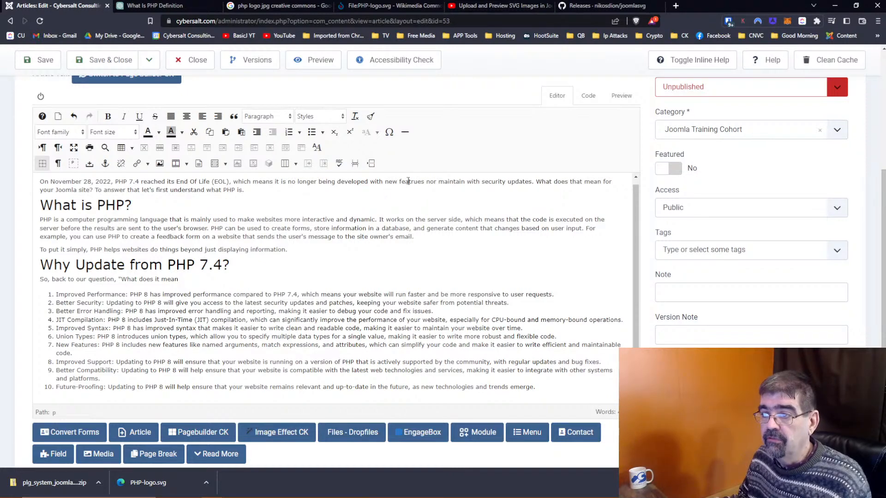
type("feature")
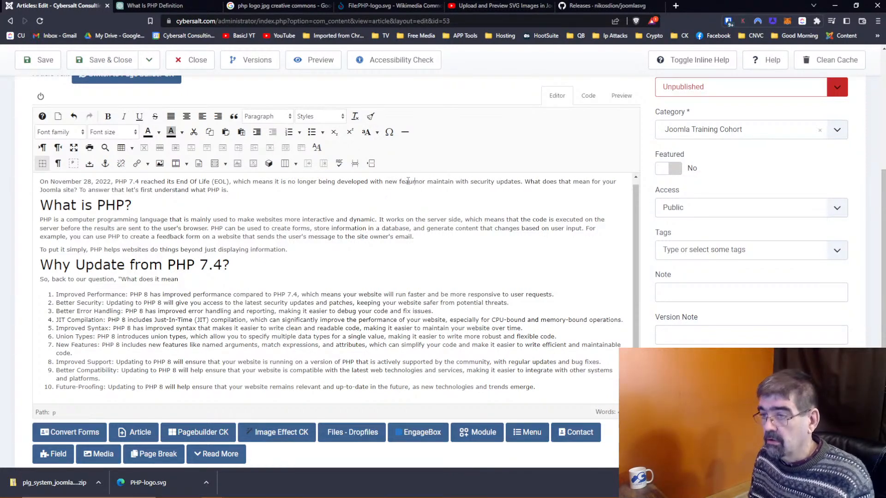
type("s")
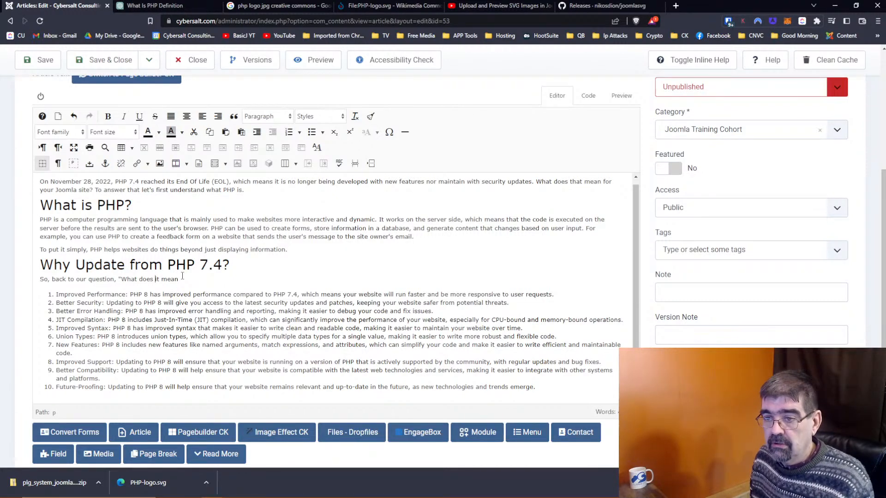
Step: Finish the intro with 'updating from PHP for your Joomla site?' Let's start with manu of the upsides to doing so'
type("updating ")
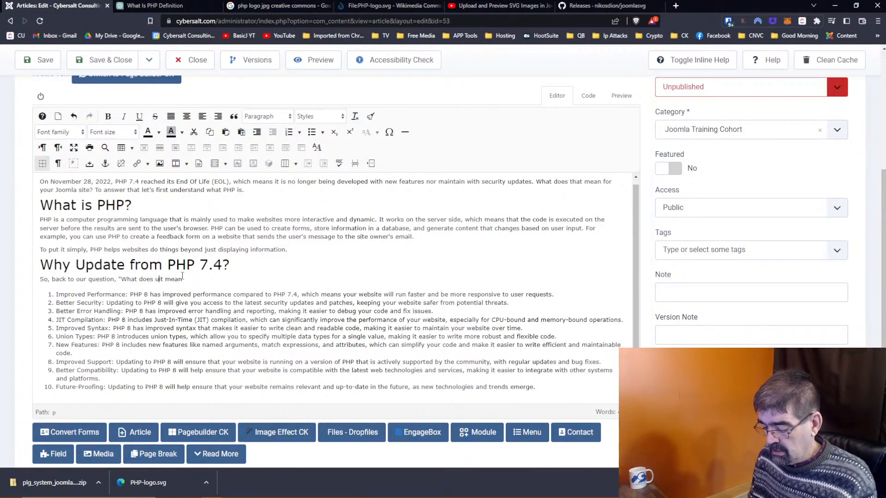
type("from ")
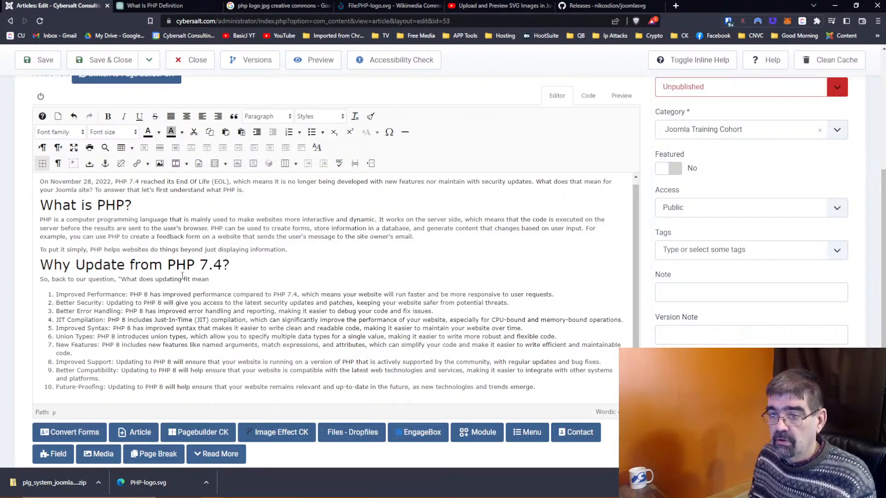
type("PHP")
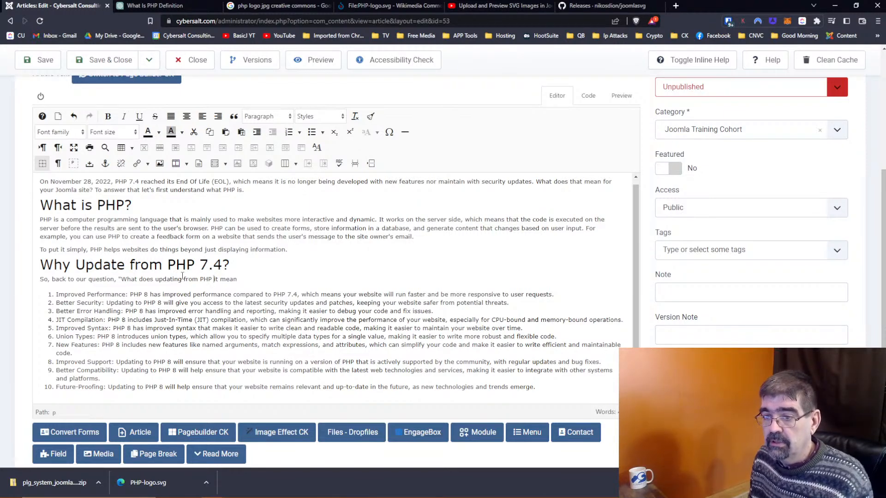
key("Delete")
key("Delete")
key("Delete")
key("End")
type("f")
type("or yo")
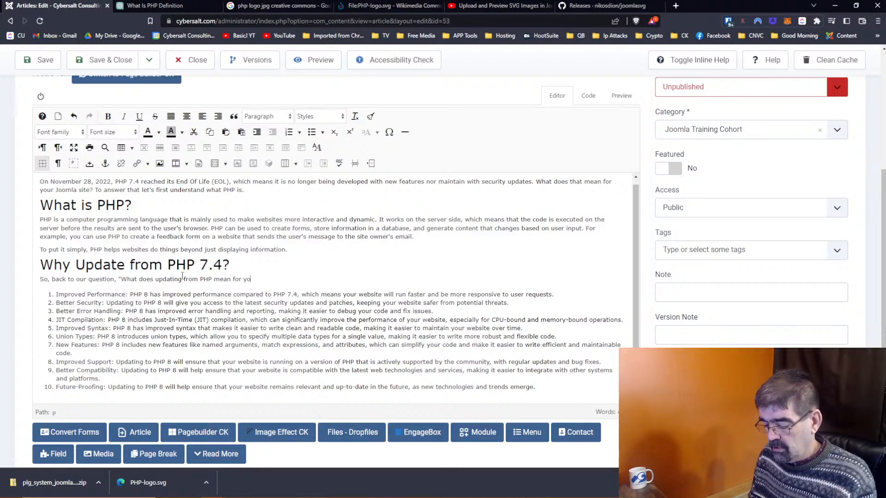
type("ur Joomla si")
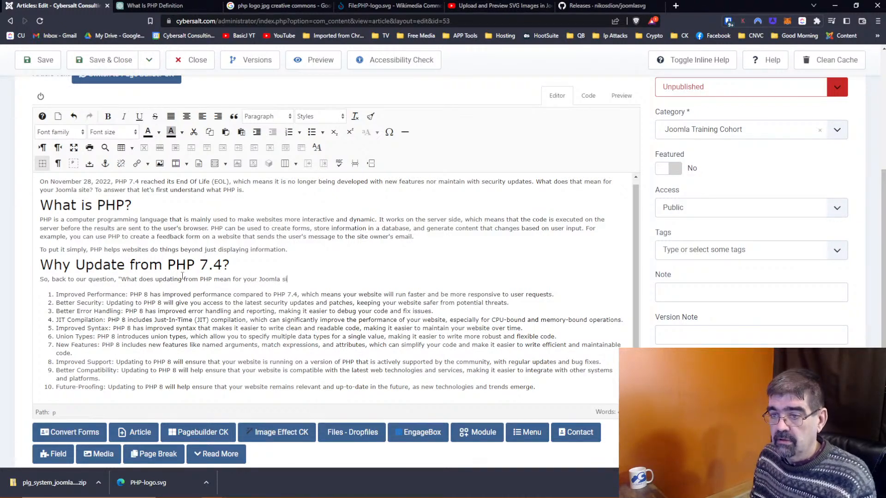
type("te?")
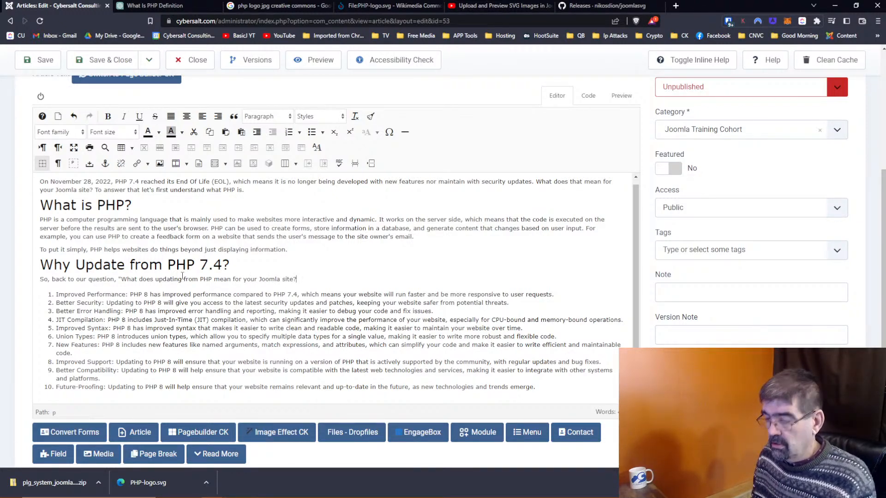
type("\" ")
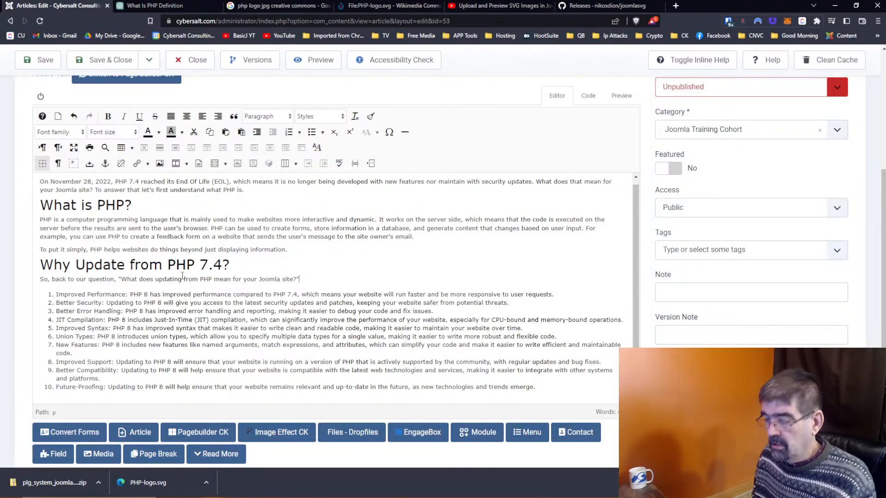
type("Let")
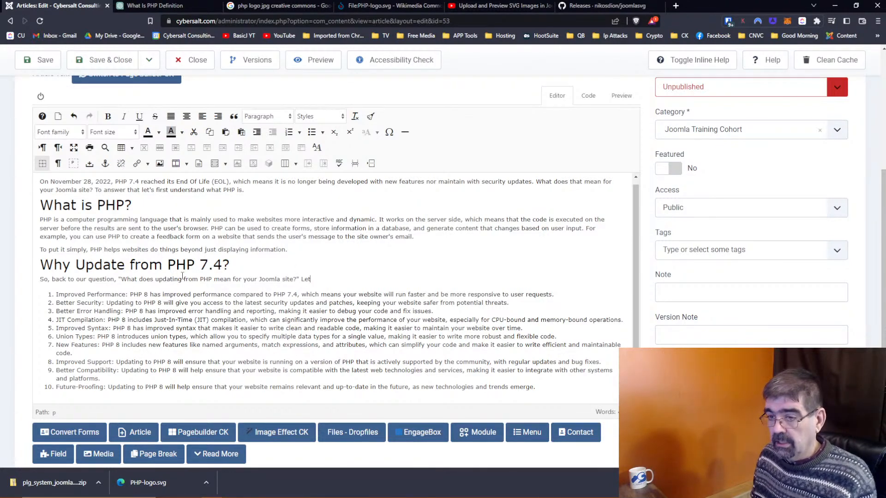
type("'s start wi")
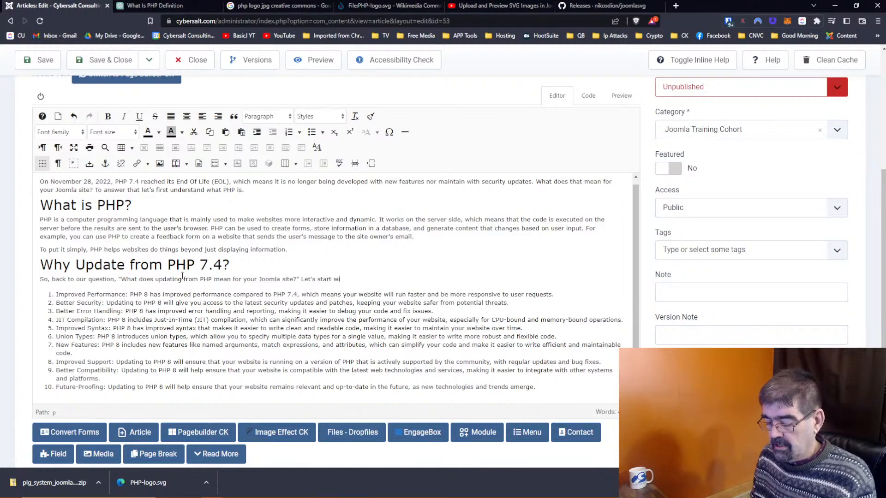
type("th the")
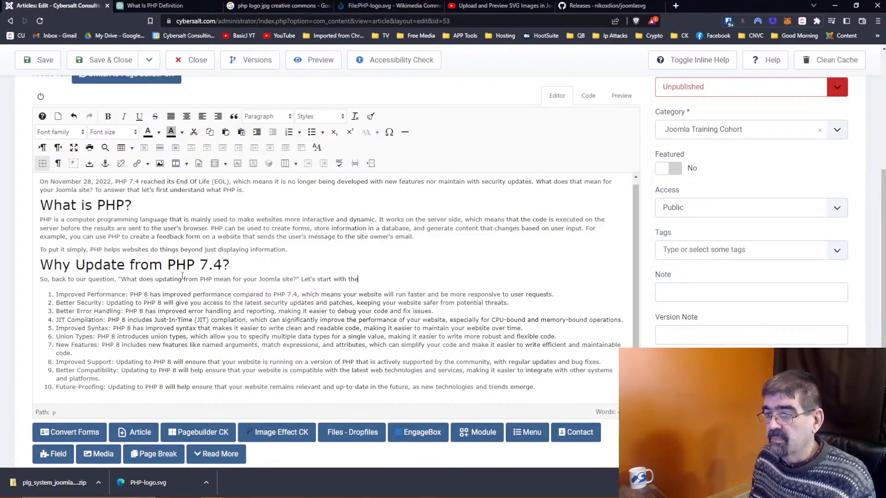
key("BackSpace")
key("BackSpace")
key("BackSpace")
type("manu pf the ")
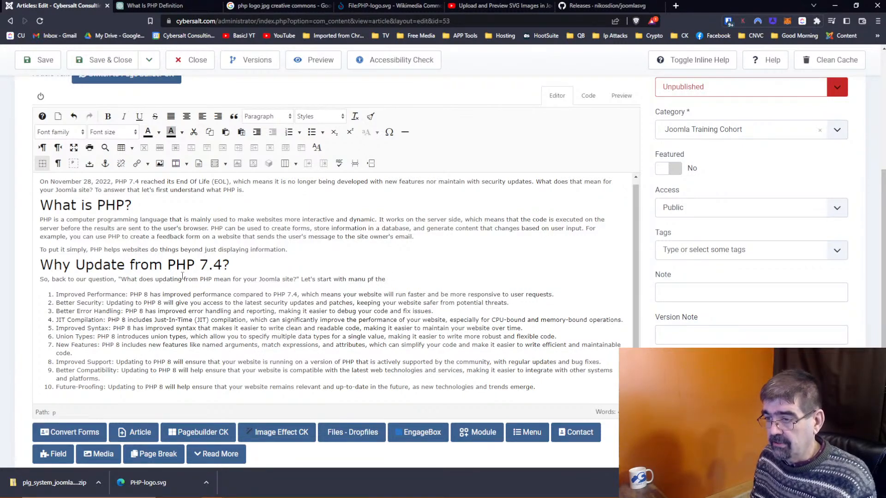
type("upsides to doing so:")
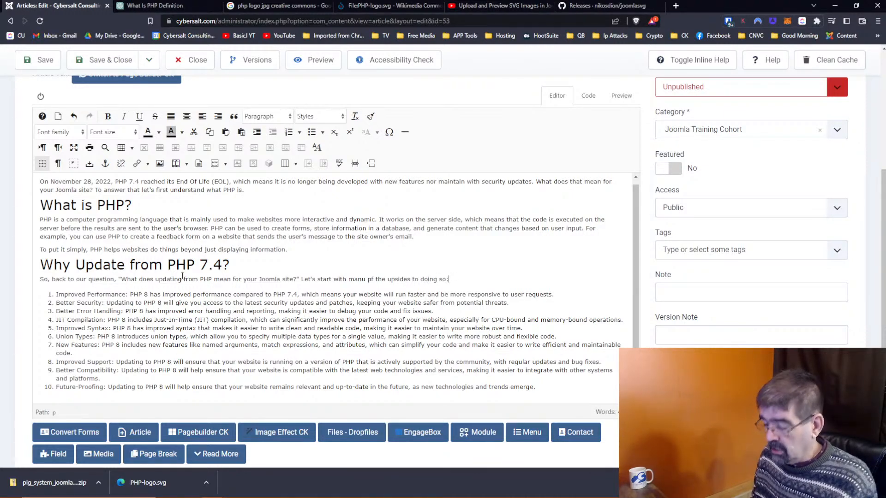
double_click(372, 279)
type("of")
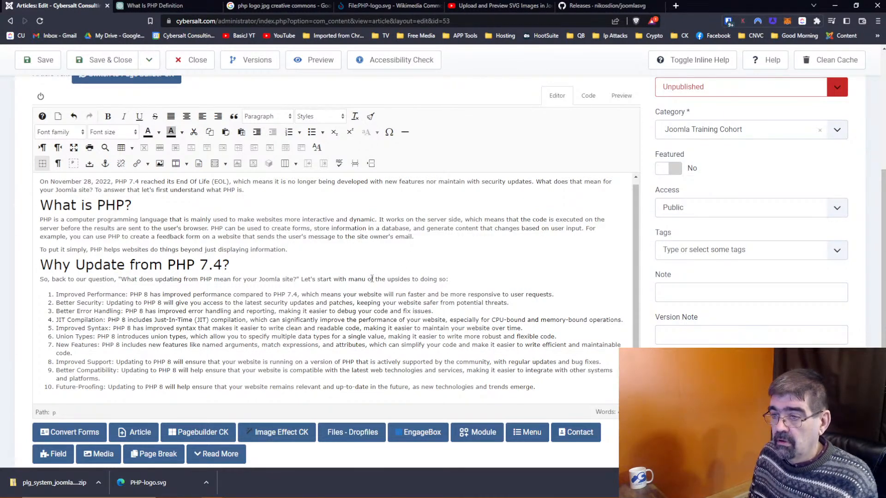
scroll(372, 279, "down", 1)
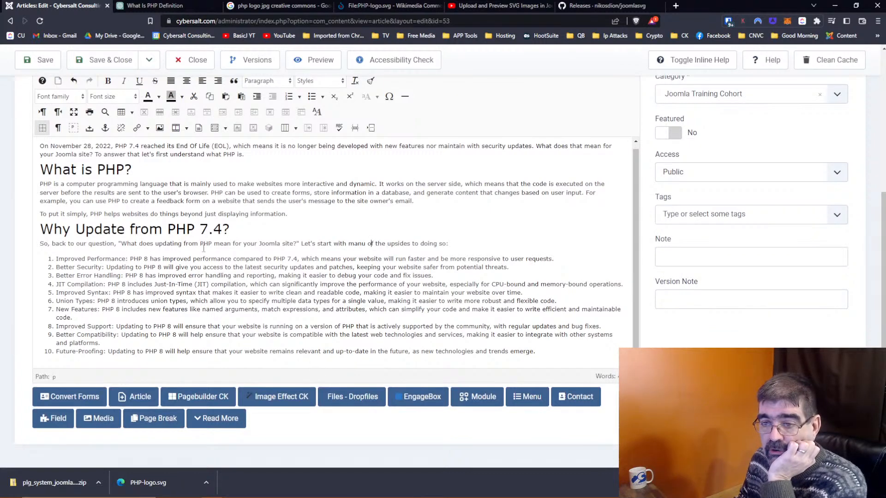
Step: Cut list items 8 and 9 and paste them after item 2 as plain paragraphs
left_click_drag(56, 327, 141, 343)
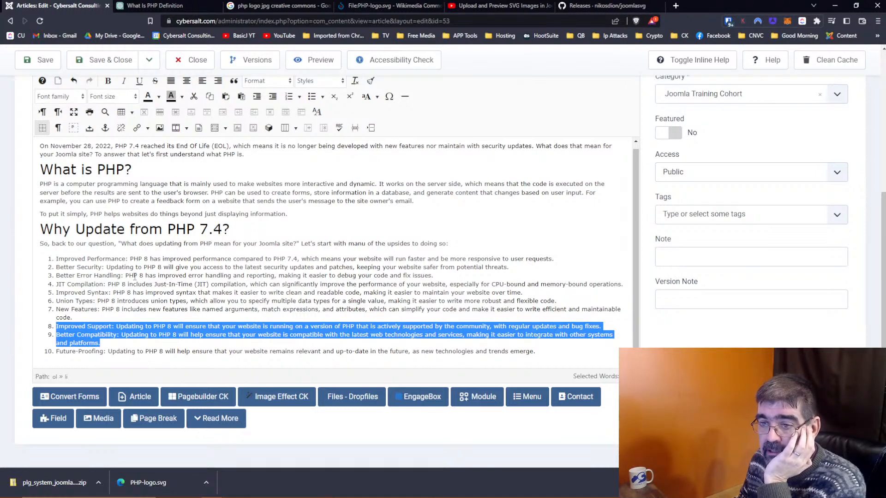
right_click(92, 333)
left_click(114, 315)
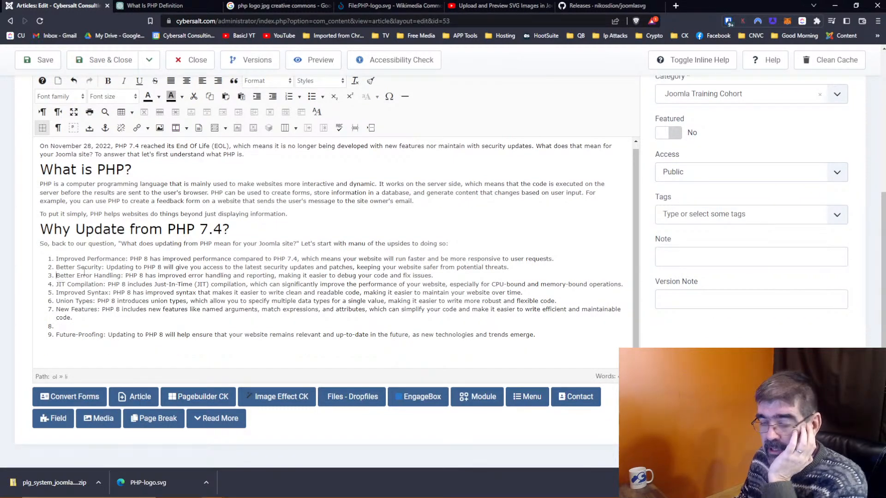
key("Return")
key("Up")
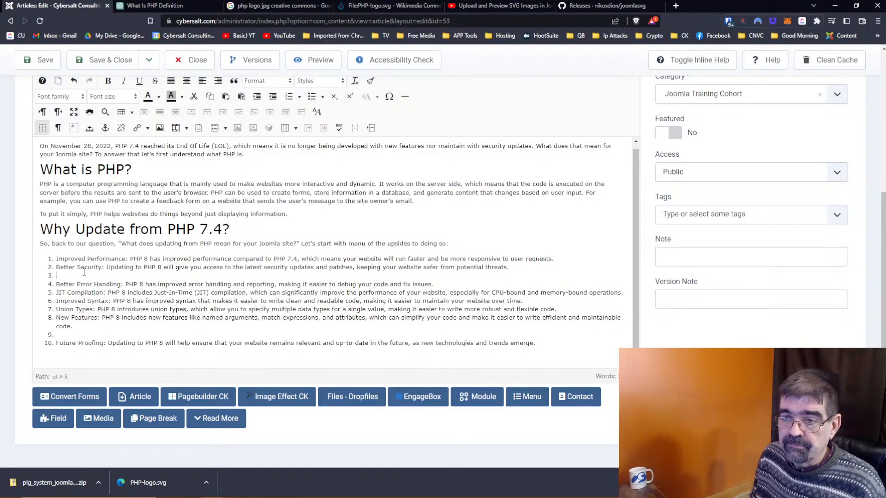
key("ctrl+v")
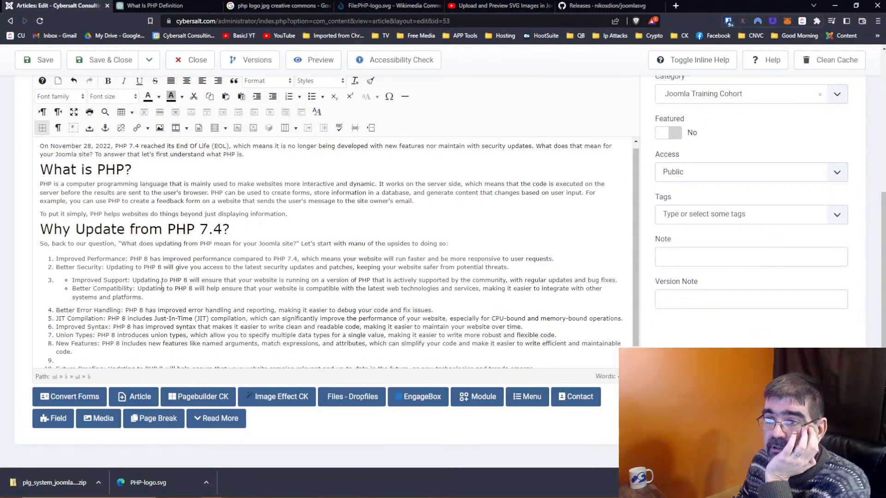
left_click_drag(153, 298, 72, 280)
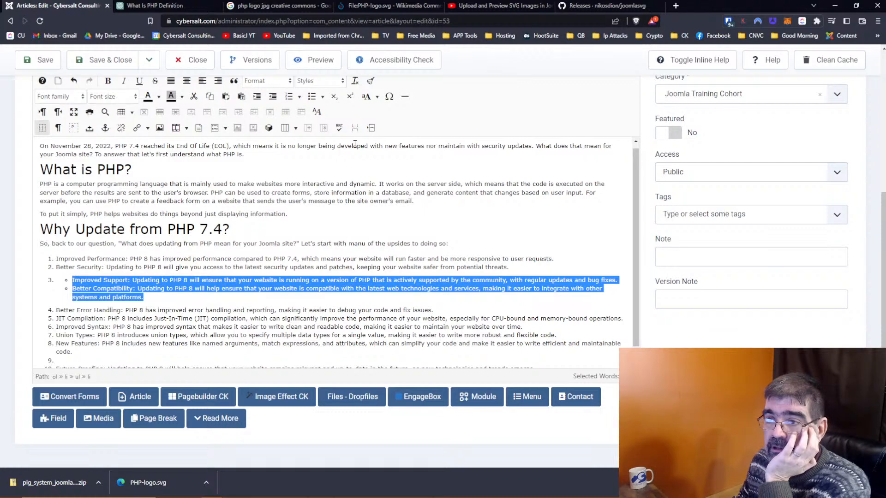
left_click(312, 101)
left_click(312, 101)
left_click(312, 100)
Step: Merge Improved Support and Better Compatibility into the numbered list as items 3 and 4
scroll(223, 143, "up", 1)
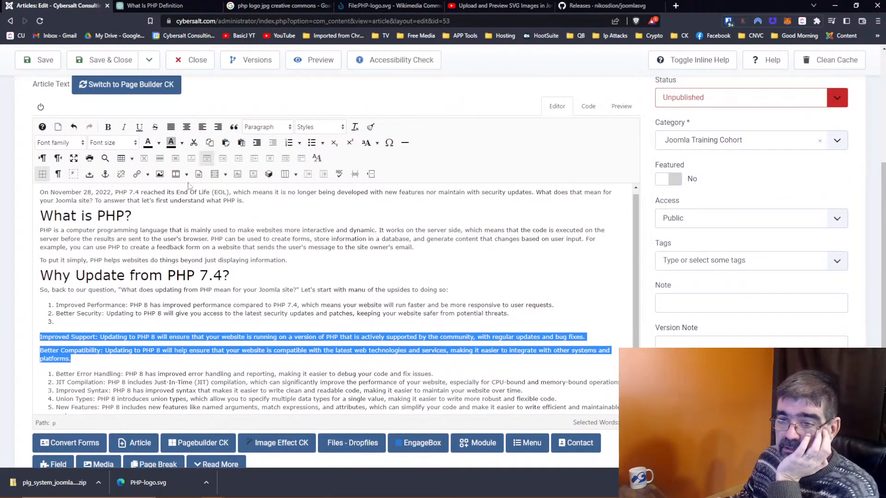
left_click(101, 320)
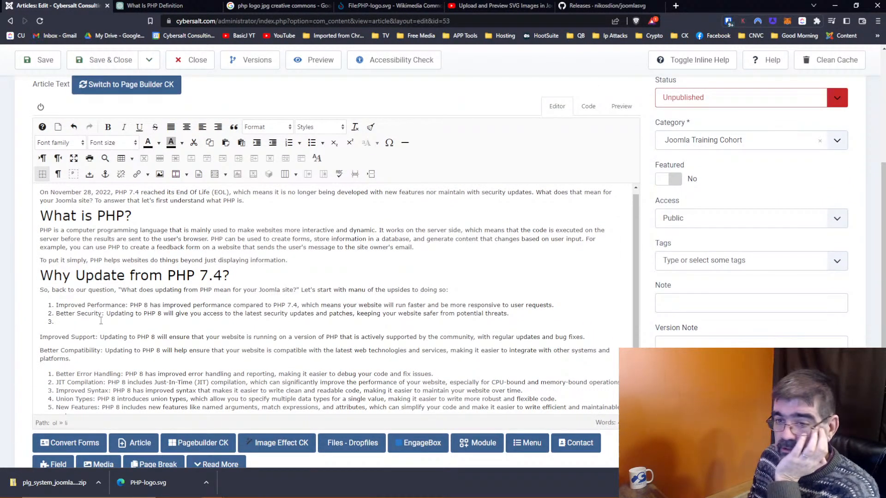
key("Delete")
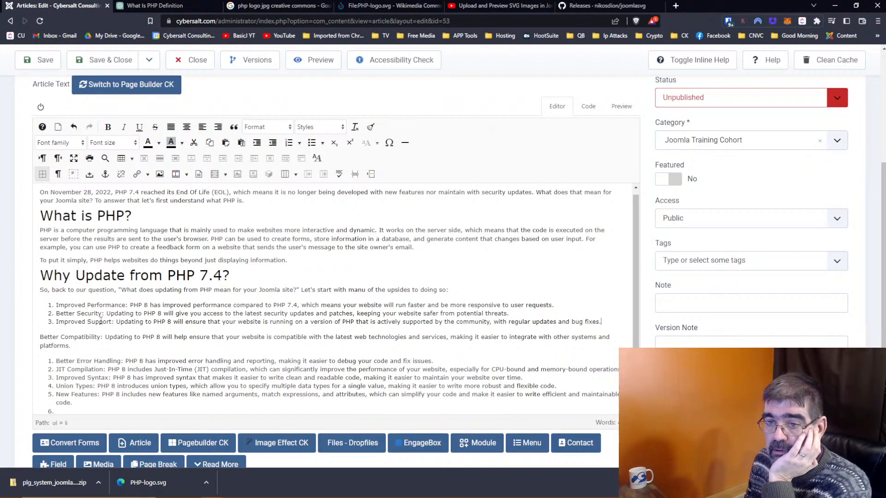
key("Return")
key("Delete")
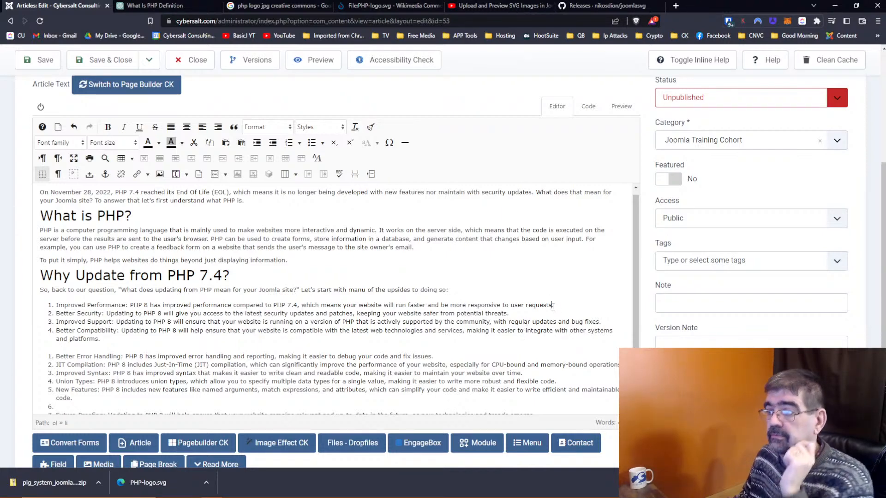
Step: Append ', which is a key factor in how your site is rated in search results on Google' to item 1, fixing typos
type(", whi")
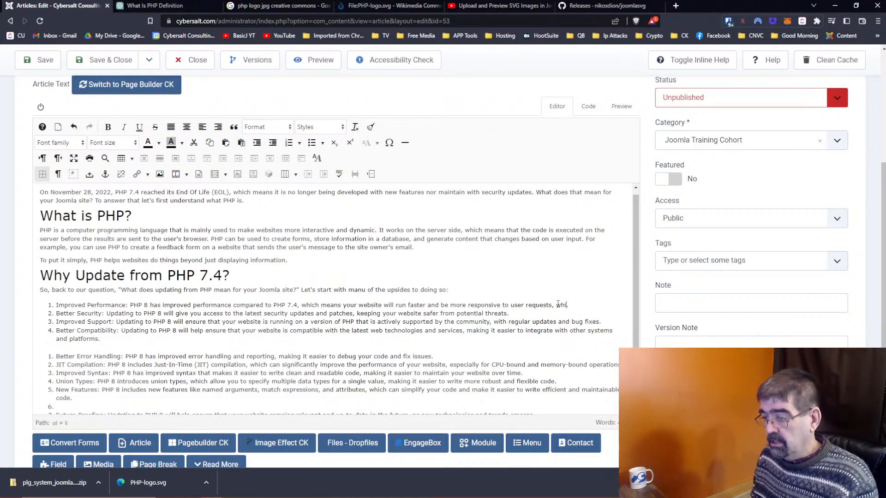
type("ch")
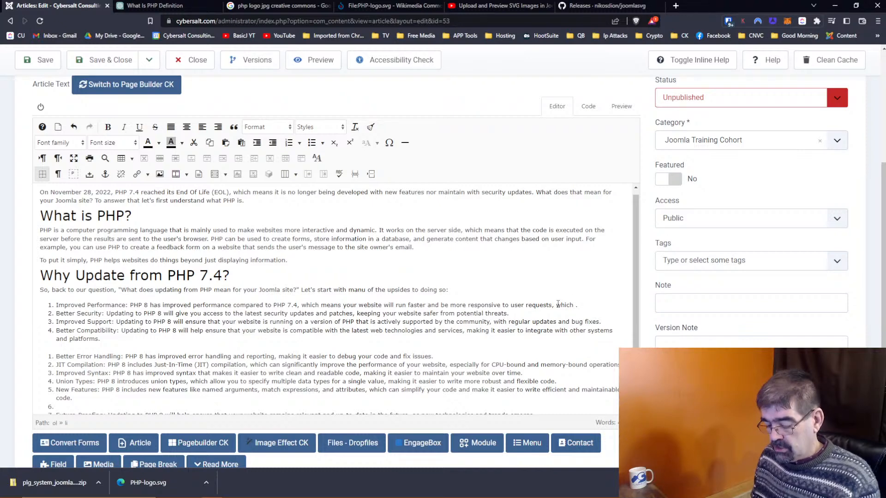
type("is a key ")
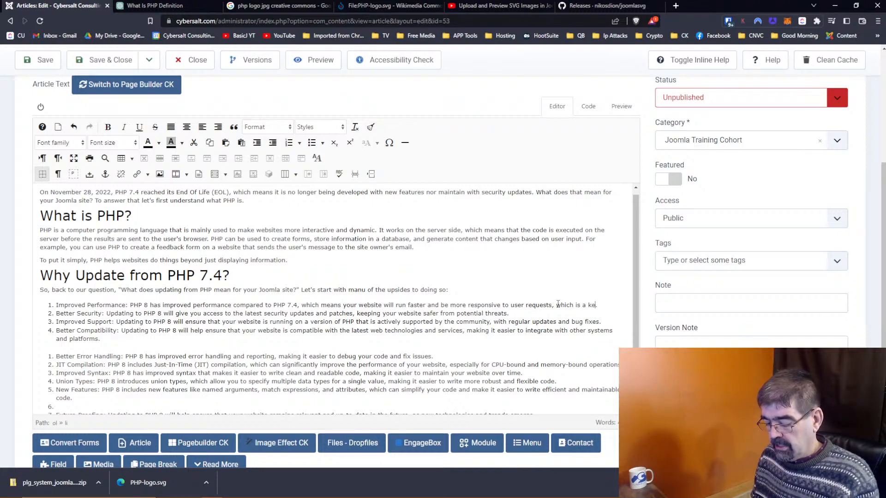
type("factor")
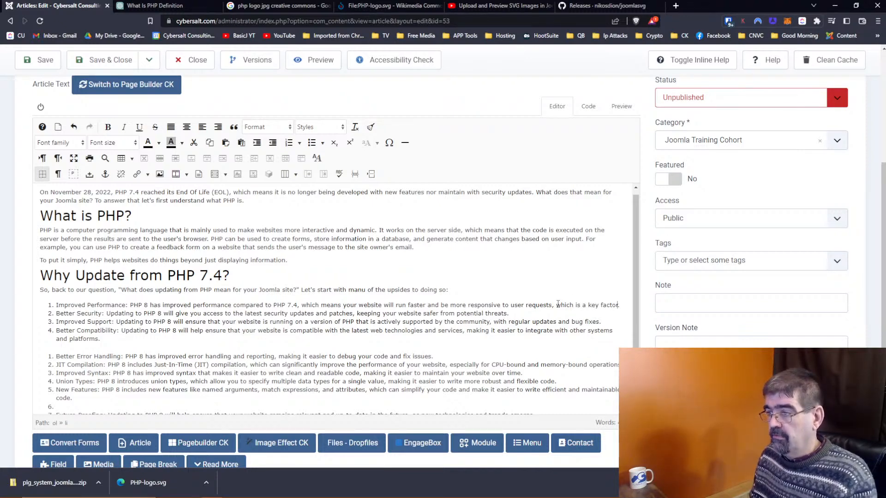
type(" in ")
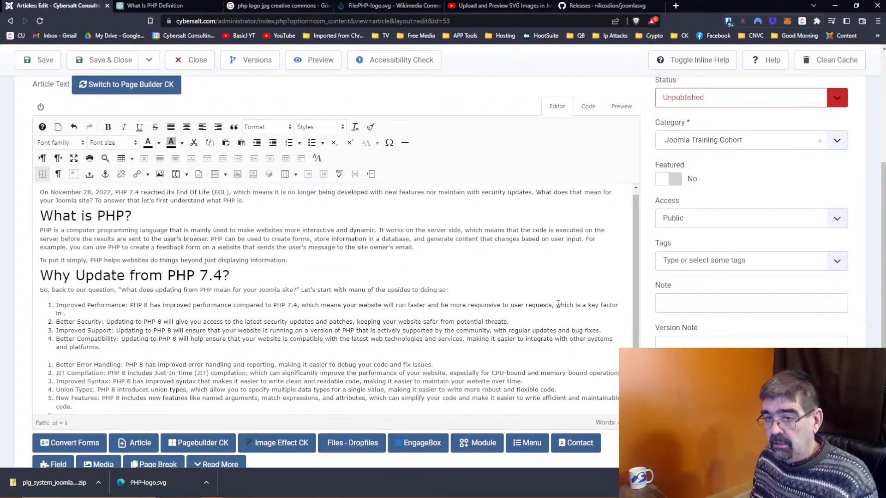
type("how yoru site")
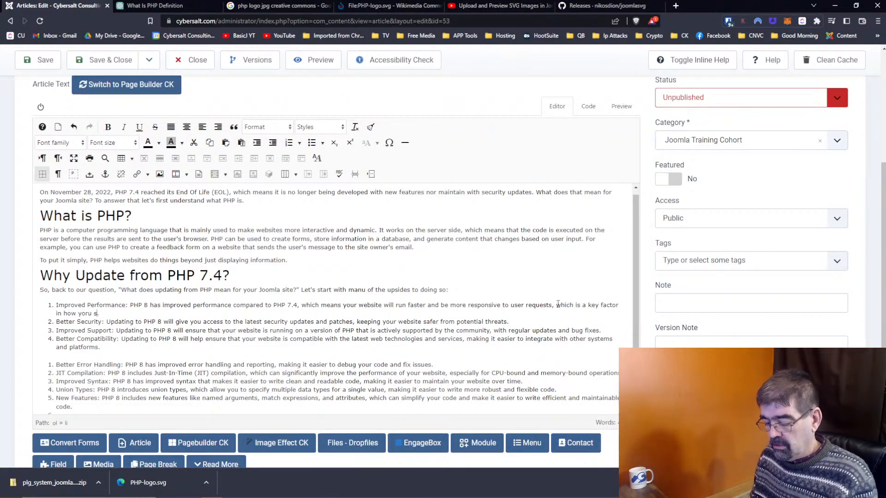
type(" is ")
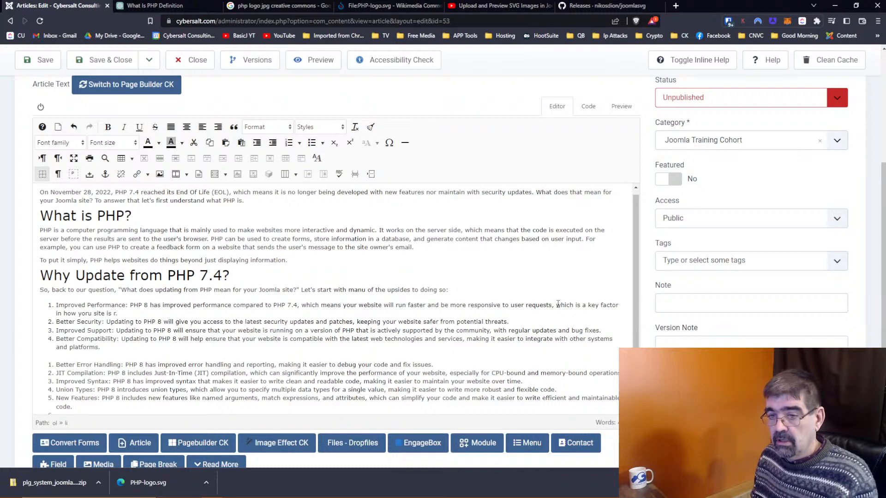
type("rated in ")
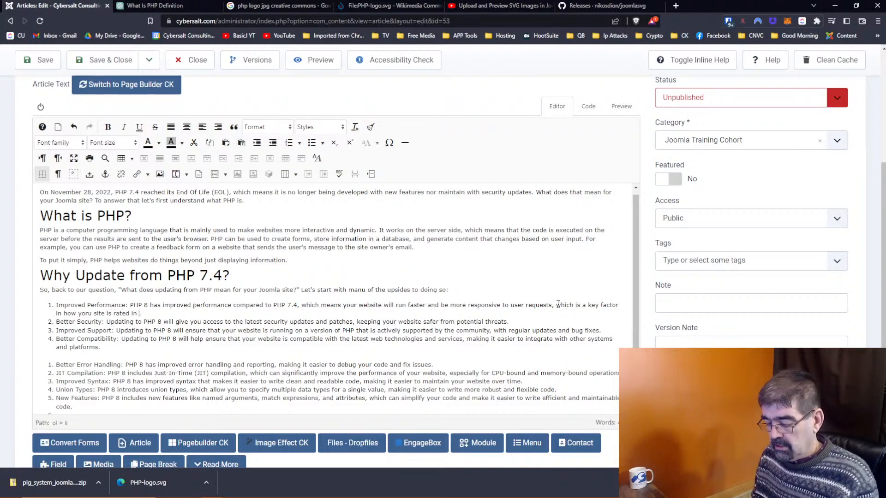
type("serach")
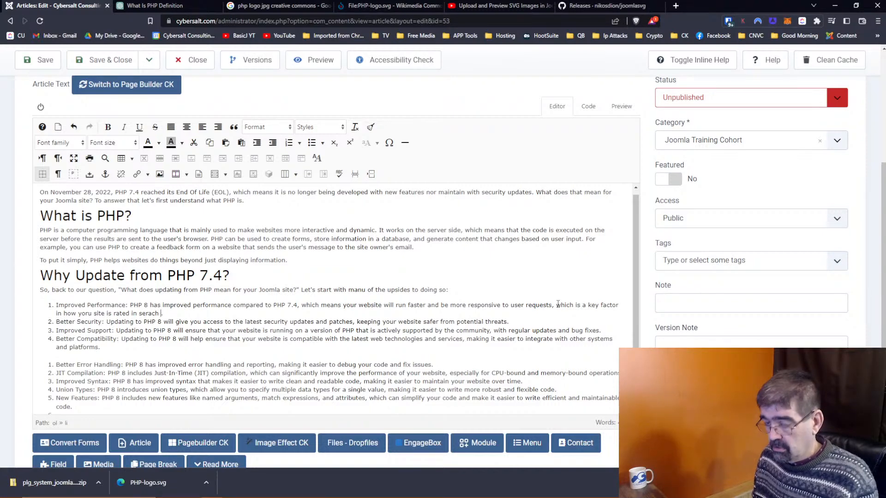
key("Delete")
key("Delete")
type("ar")
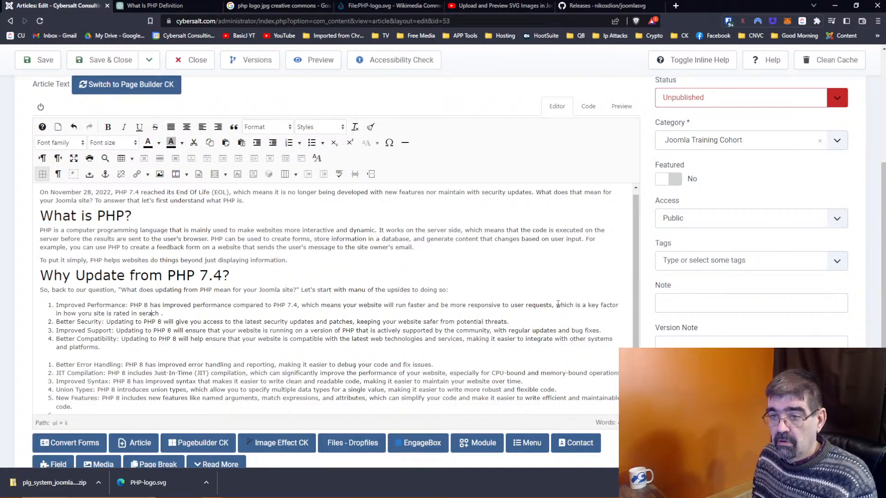
key("BackSpace")
key("Right")
type("r")
key("End")
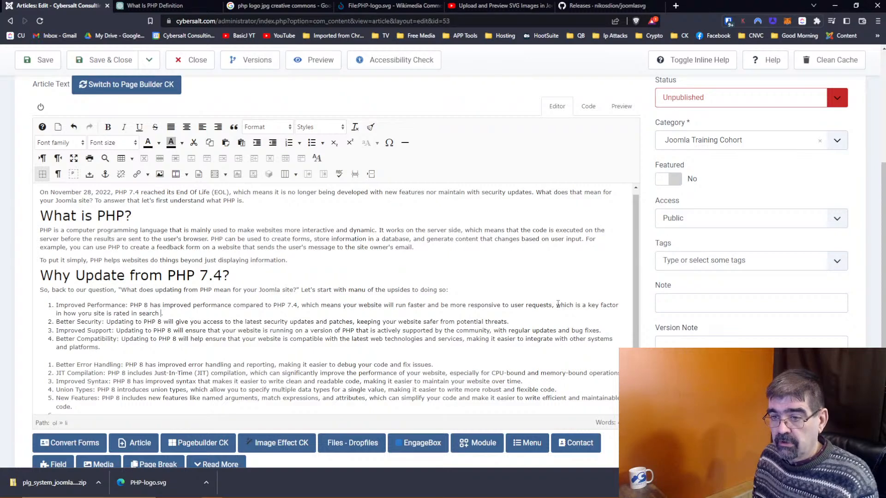
type("results on Google!")
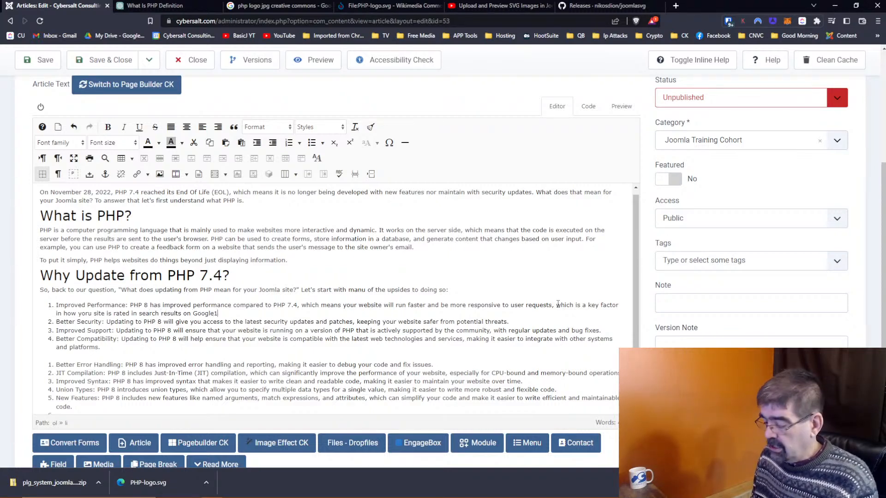
double_click(85, 314)
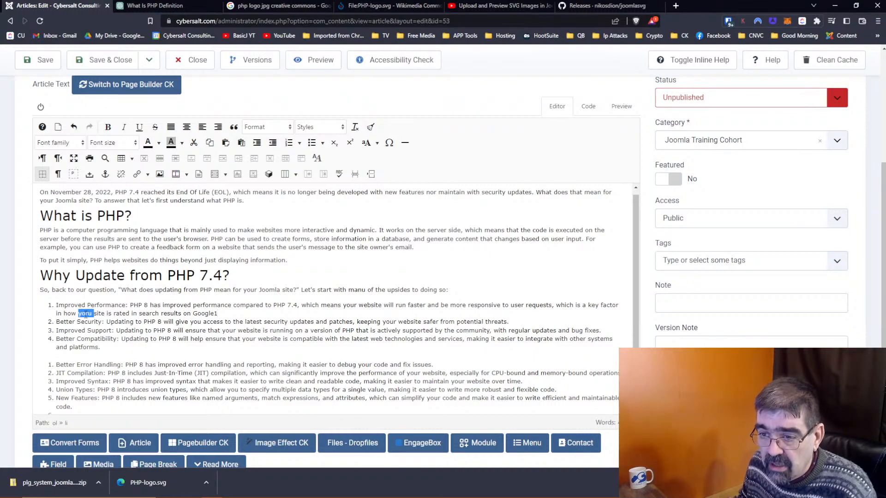
type("your")
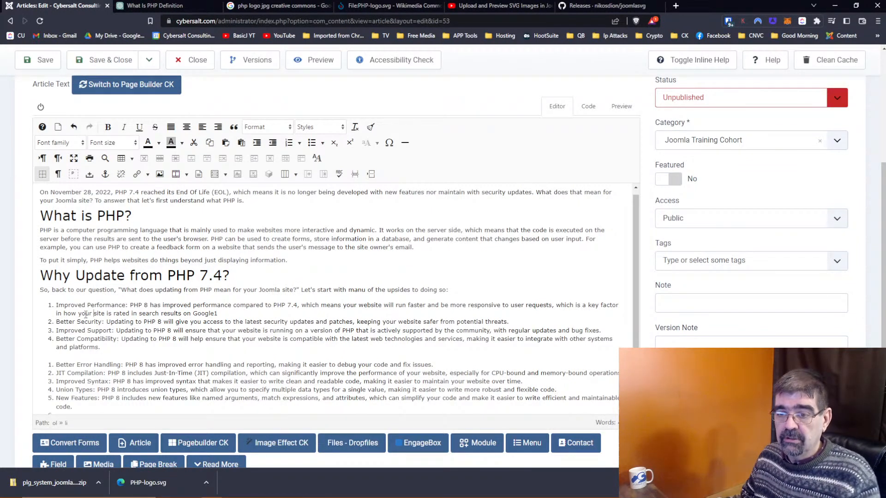
Step: Join the two numbered lists and delete the empty item 10 so Future-Proofing becomes item 10
left_click(108, 350)
key("BackSpace")
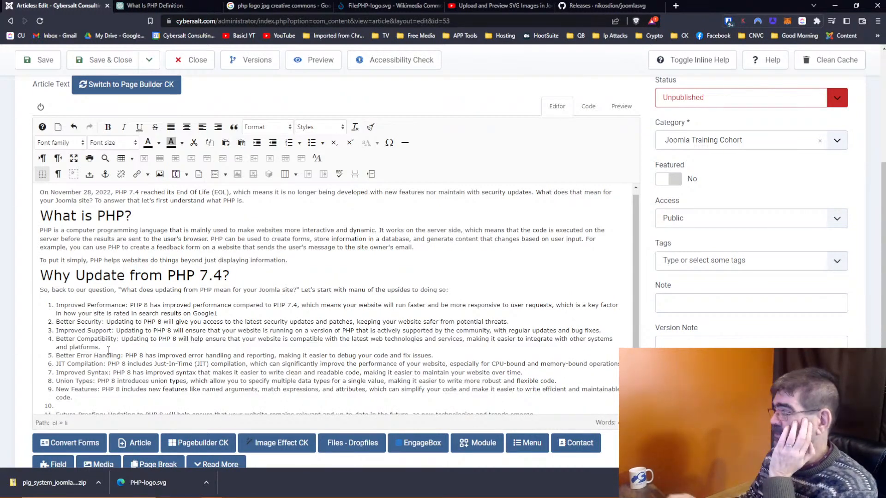
scroll(130, 349, "down", 1)
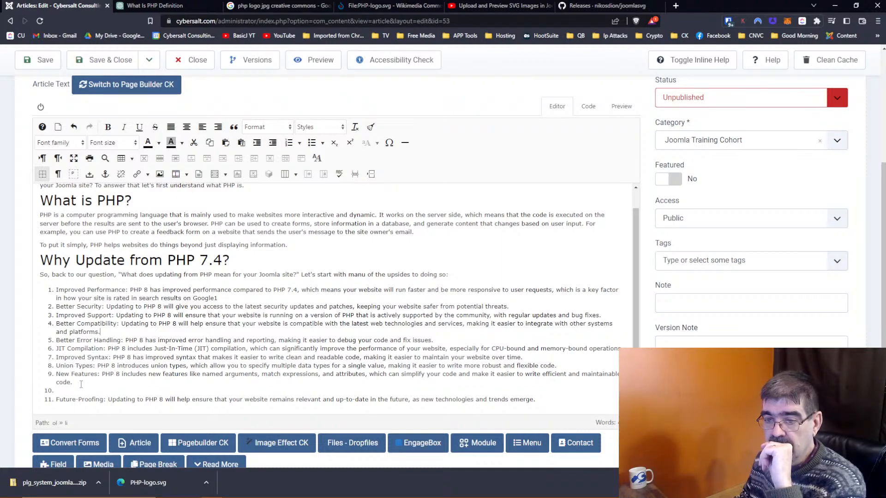
key("Delete")
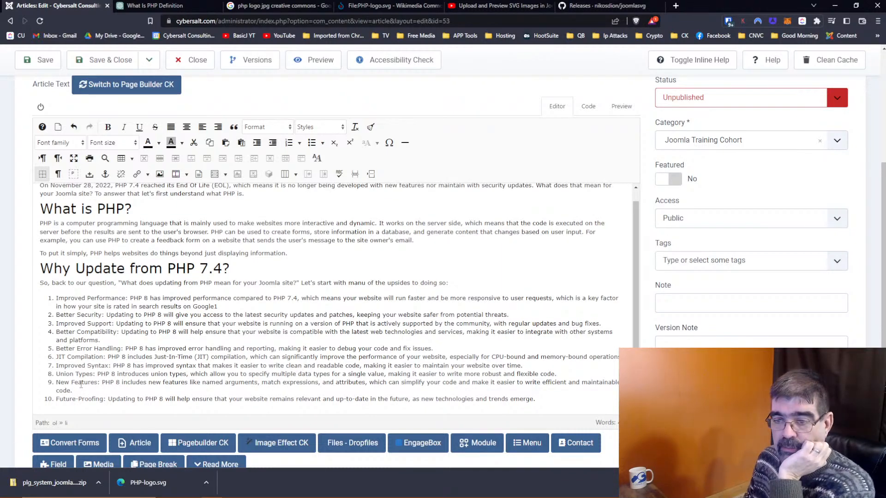
scroll(136, 354, "down", 1)
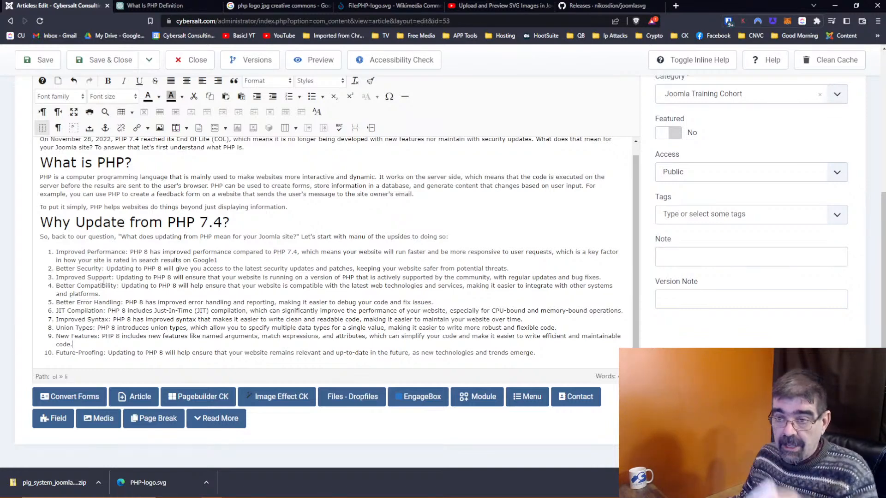
Step: Bold the labels Improved Performance, Better Security, Improved Support, Better Compatibility and Better Error Handling
left_click_drag(128, 252, 55, 252)
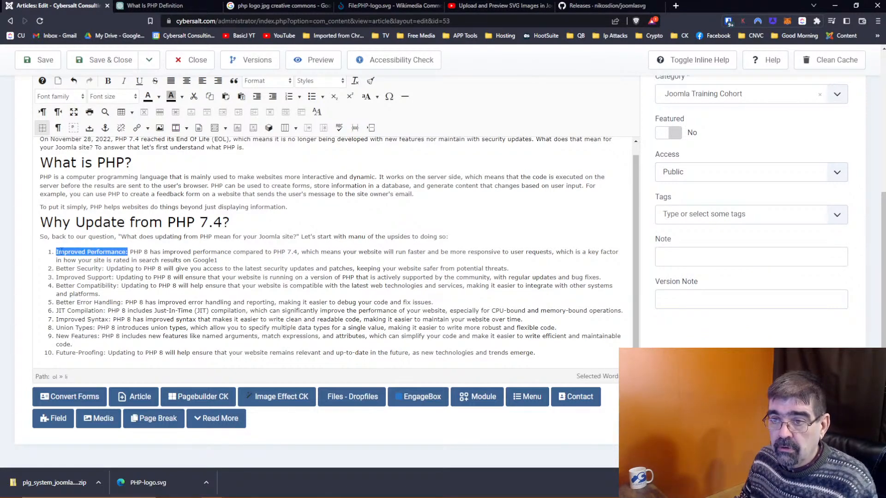
left_click(108, 81)
left_click(104, 263)
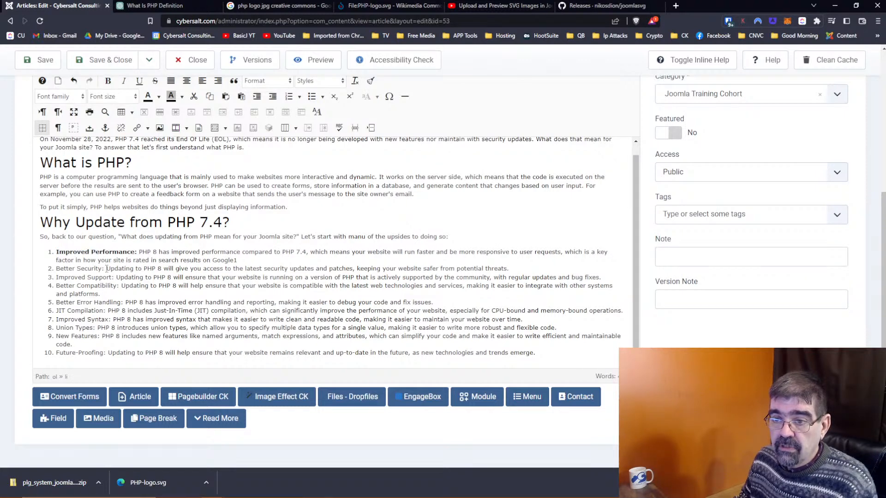
left_click_drag(103, 268, 56, 277)
left_click(108, 81)
left_click(108, 80)
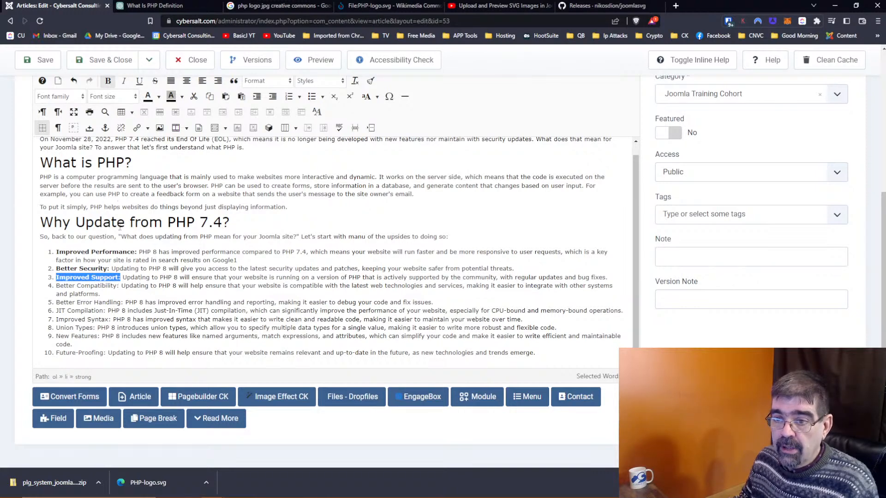
left_click_drag(119, 285, 56, 285)
left_click(108, 81)
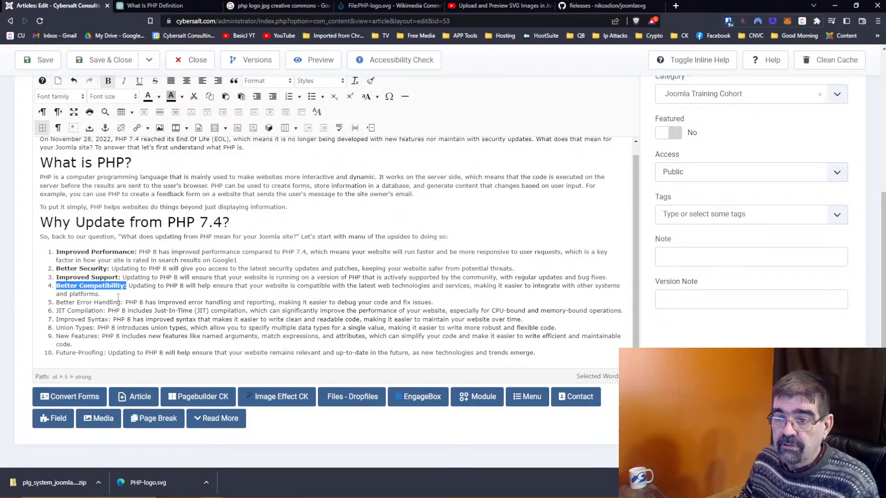
left_click_drag(123, 302, 56, 302)
left_click(108, 81)
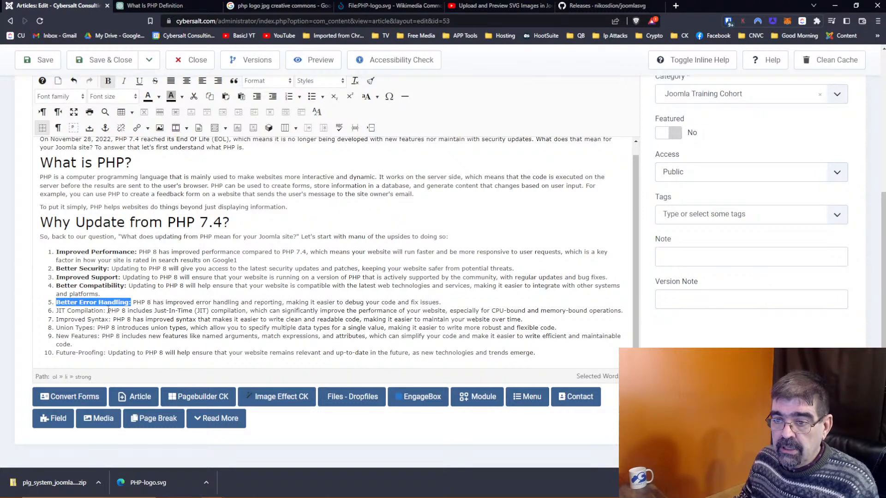
left_click(109, 310)
Step: Bold the labels JIT Compilation, Improved Syntax, Union Types, New Features and Future-Proofing
left_click_drag(57, 311, 106, 311)
left_click(108, 82)
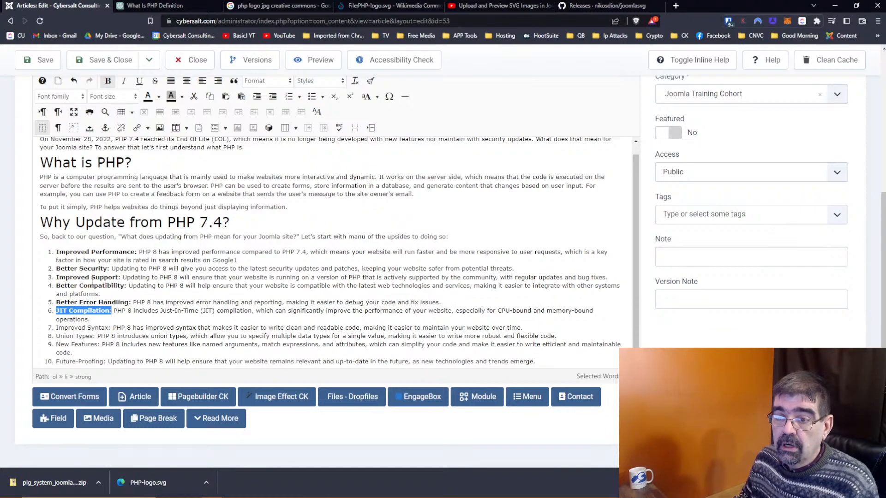
left_click_drag(110, 328, 56, 328)
left_click(108, 81)
left_click_drag(96, 336, 55, 344)
left_click(108, 81)
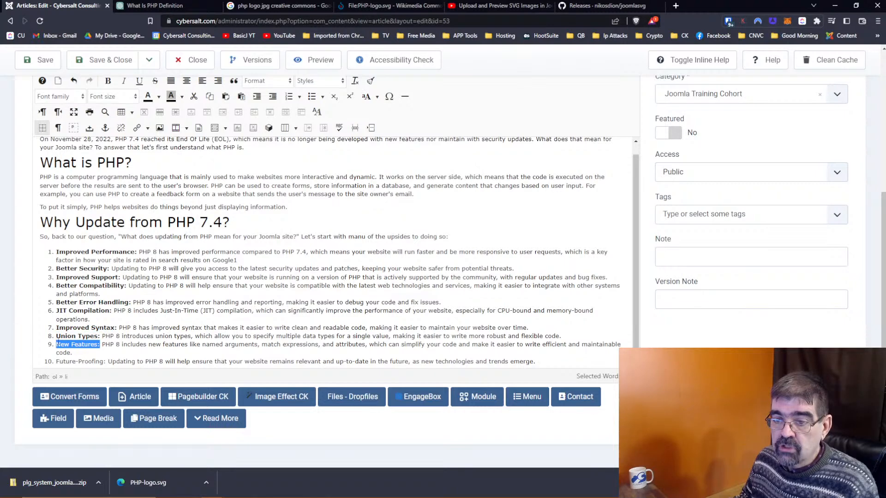
left_click(108, 81)
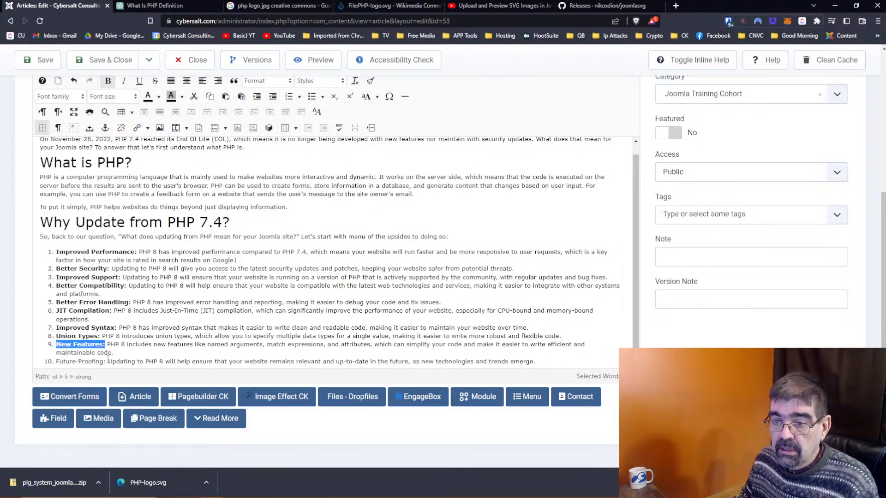
left_click(105, 362)
left_click_drag(59, 361, 106, 353)
left_click(56, 353)
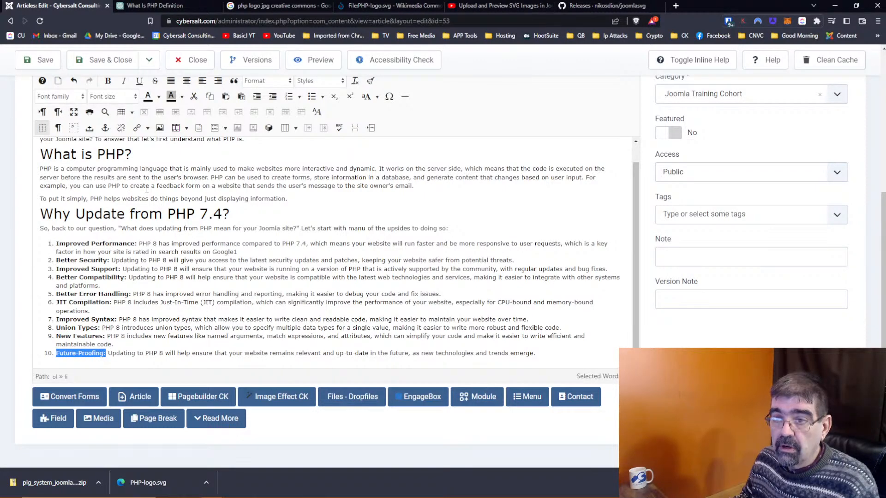
left_click(108, 81)
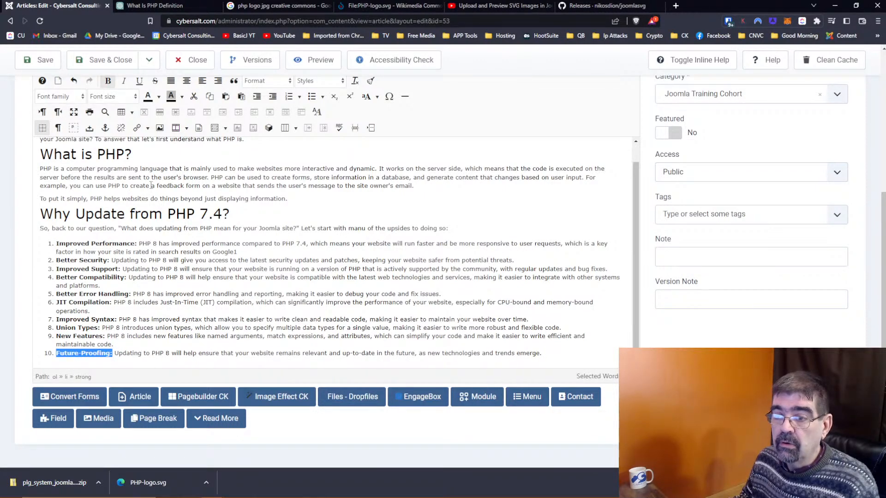
Step: Save the article and switch to the 'What Is PHP Definition' ChatGPT chat
left_click(45, 64)
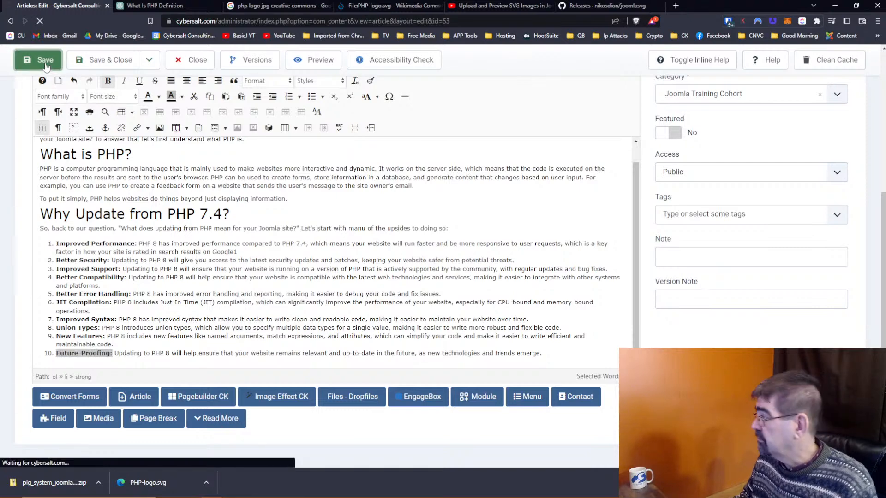
left_click(155, 6)
scroll(421, 342, "down", 5)
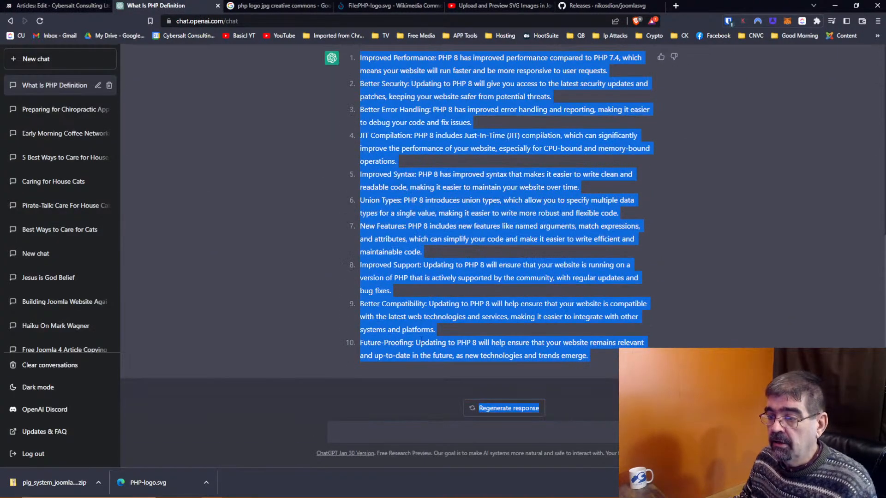
Step: Ask ChatGPT 'in grade 10ish, how can updating from php 7.4 break a Joomla site?'
left_click(406, 437)
type("how")
key("BackSpace")
key("BackSpace")
key("BackSpace")
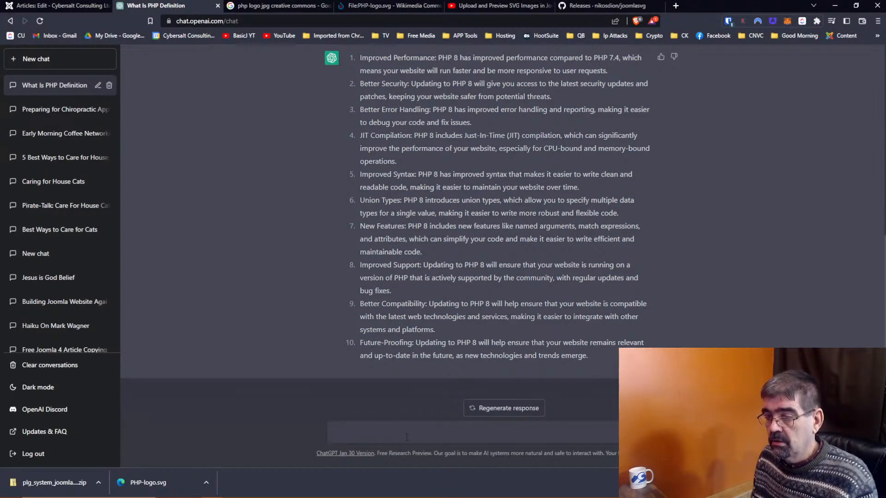
type("in grade")
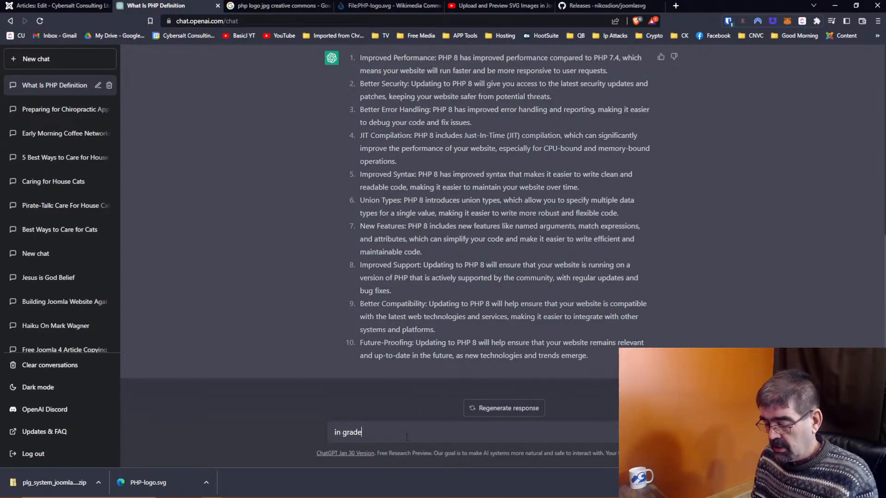
type(" 10 engl")
type("ish, how")
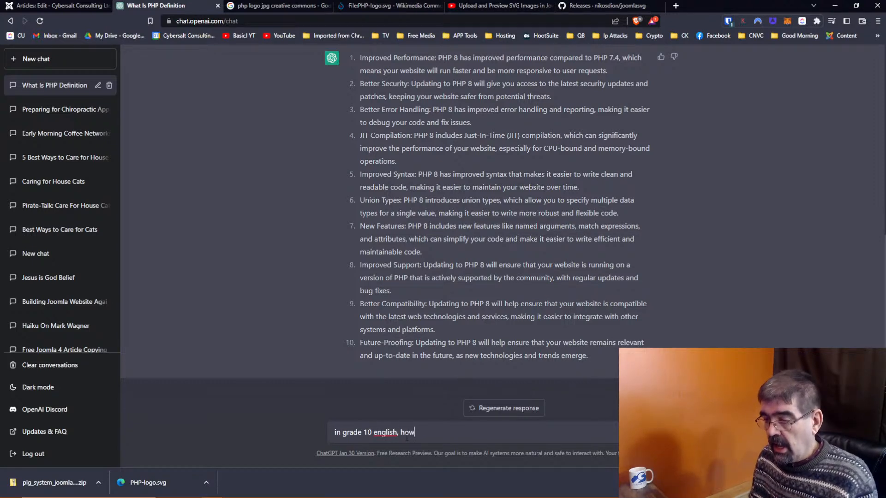
type(" can ")
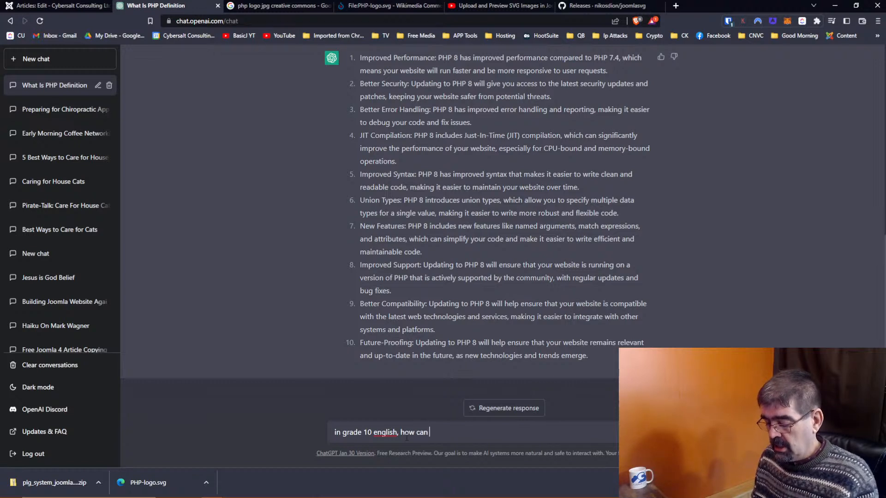
type("up")
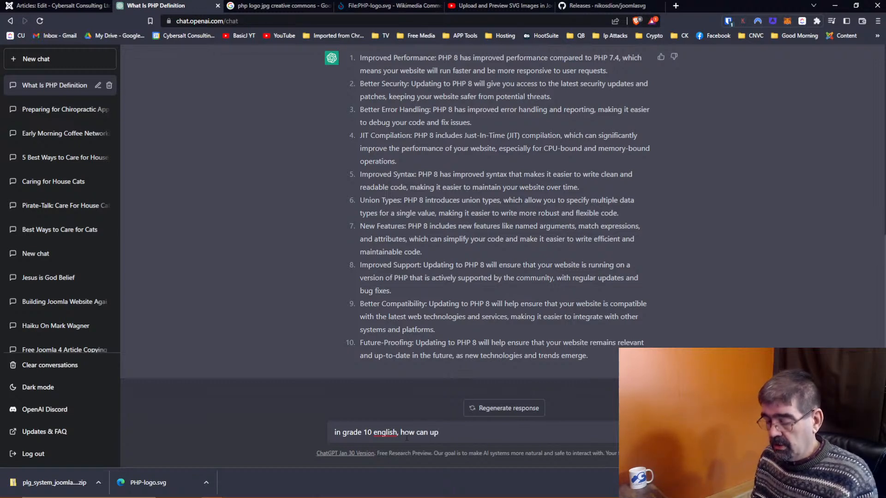
type("dating ")
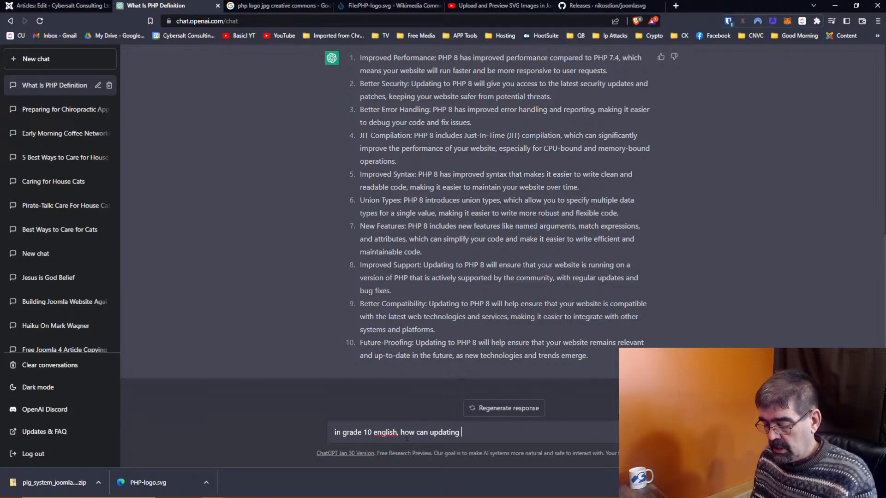
type("from php")
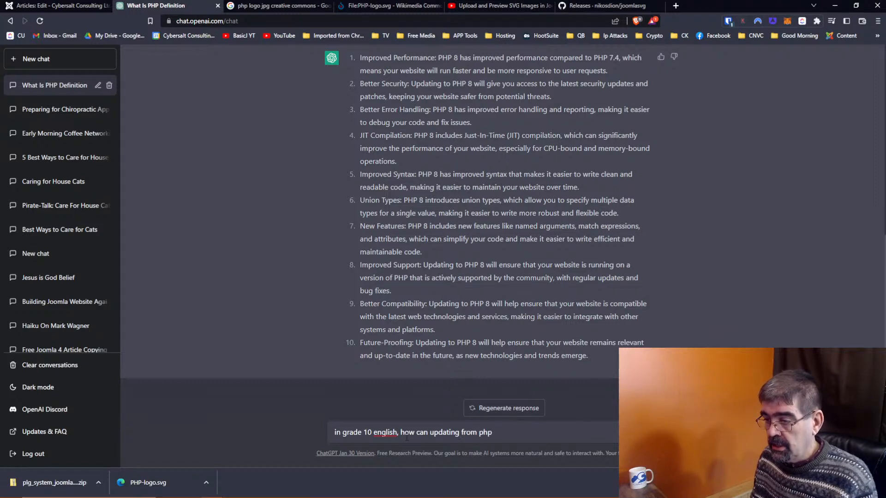
type(" 7.4 break a")
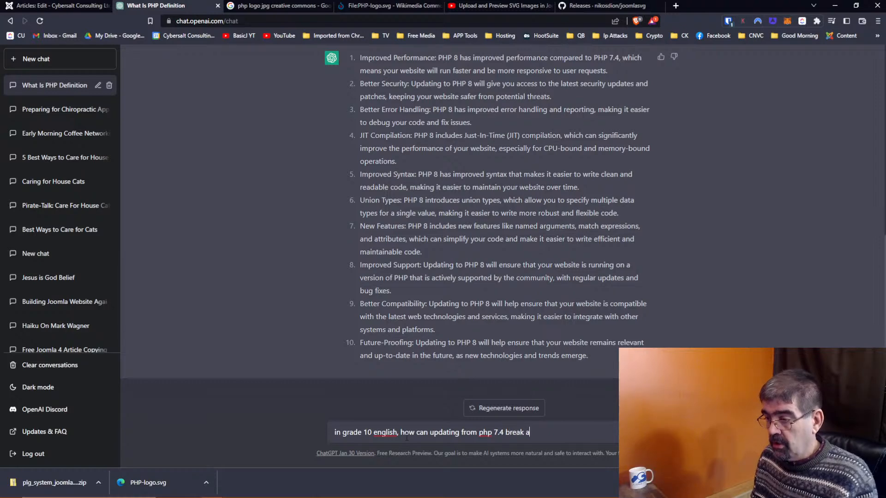
type(" Joomla site")
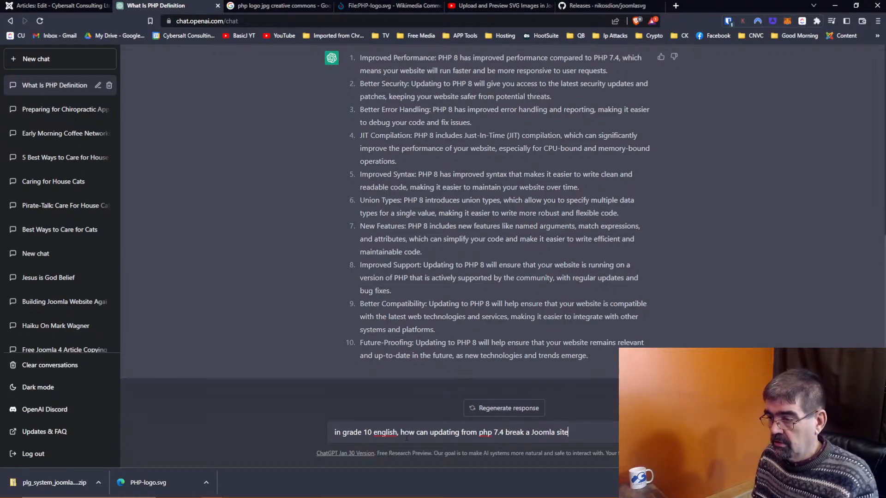
type("?")
key("Return")
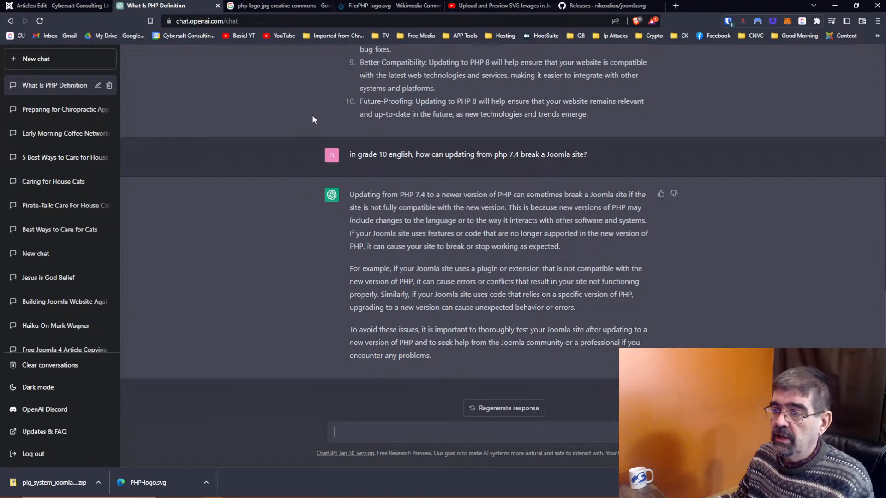
Step: Copy ChatGPT's three-paragraph answer
left_click_drag(350, 193, 457, 351)
right_click(469, 270)
left_click(489, 278)
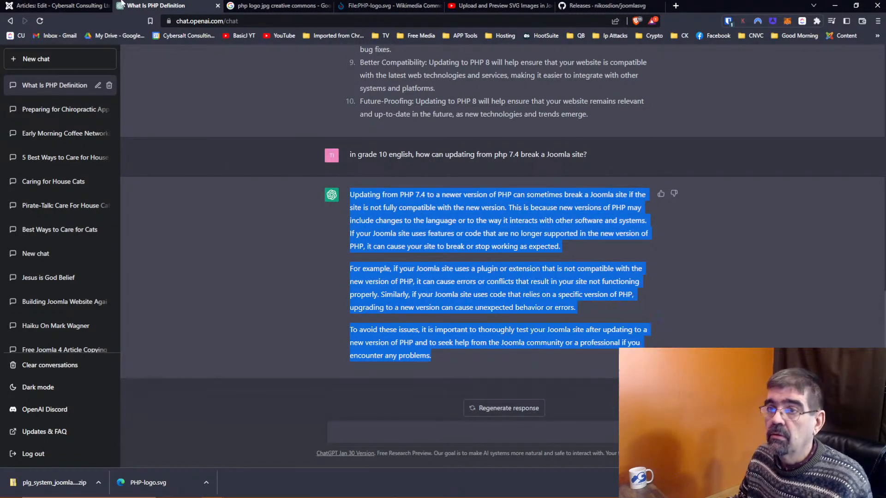
Step: Return to the article, add a new list item after Future-Proofing, then remove it again
left_click(55, 6)
scroll(288, 107, "down", 5)
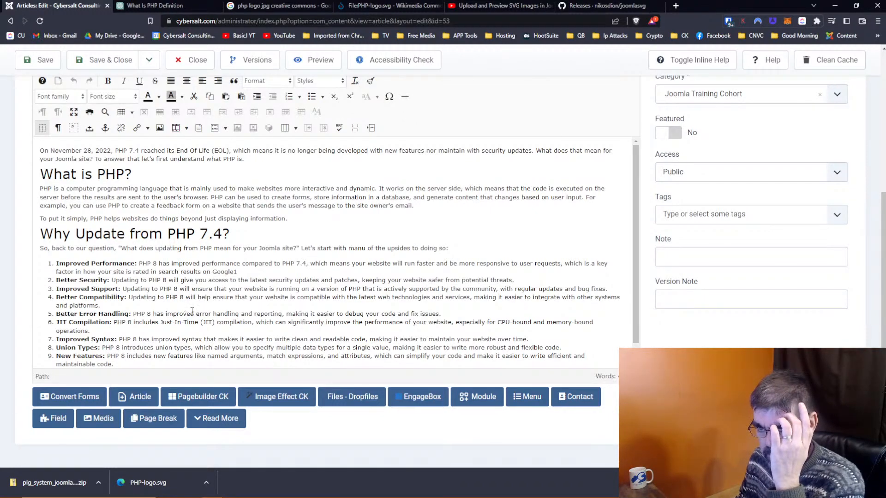
scroll(209, 327, "down", 1)
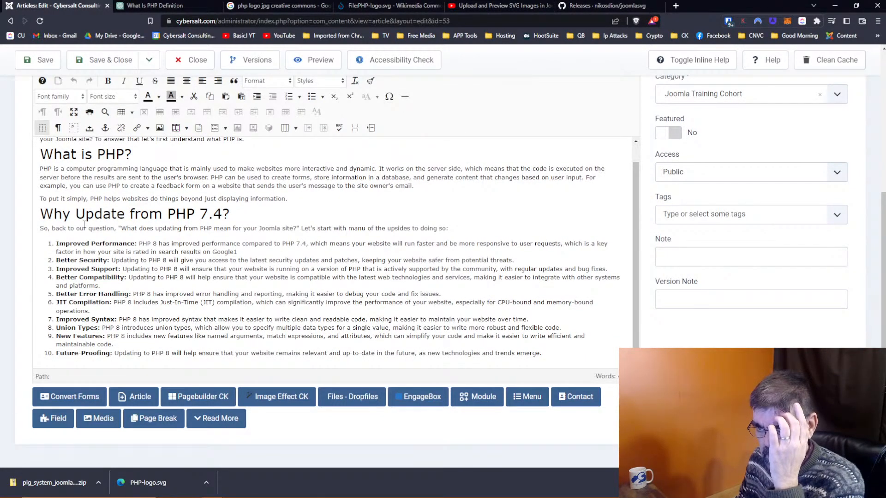
left_click(549, 355)
key("Return")
type("So as")
key("BackSpace")
key("BackSpace")
key("BackSpace")
key("BackSpace")
key("BackSpace")
key("BackSpace")
key("BackSpace")
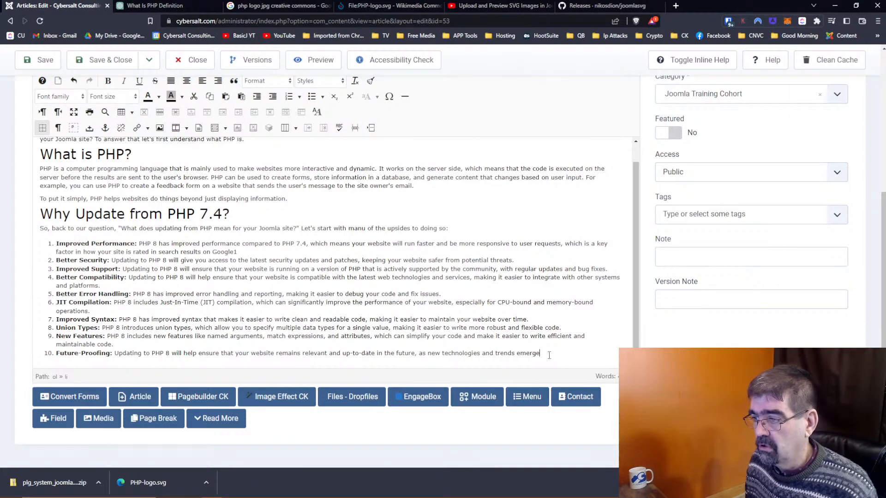
Step: Start a closing paragraph: 'As you can see, there are lots of benefits to updating from PHP…'
key("Return")
key("Return")
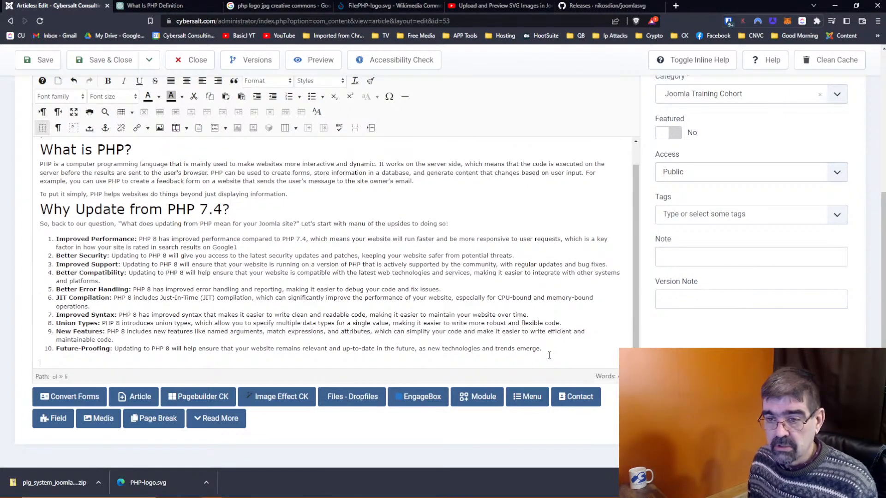
type("S")
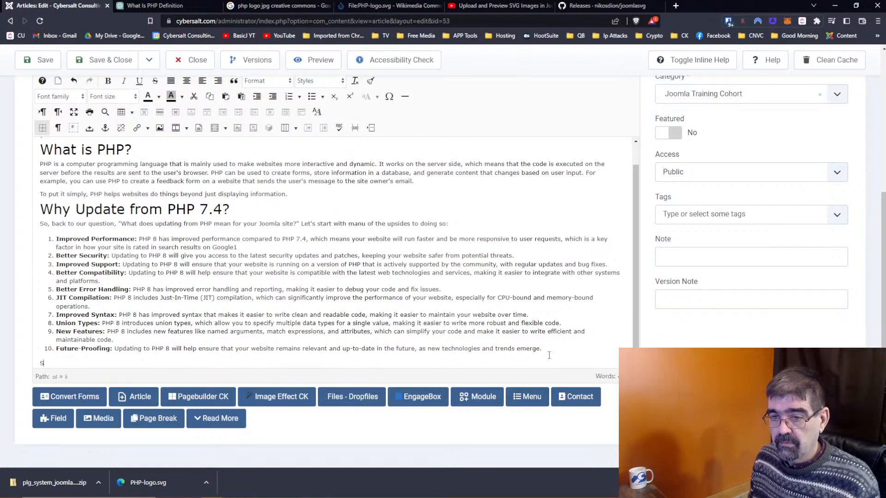
key("BackSpace")
type("As you can")
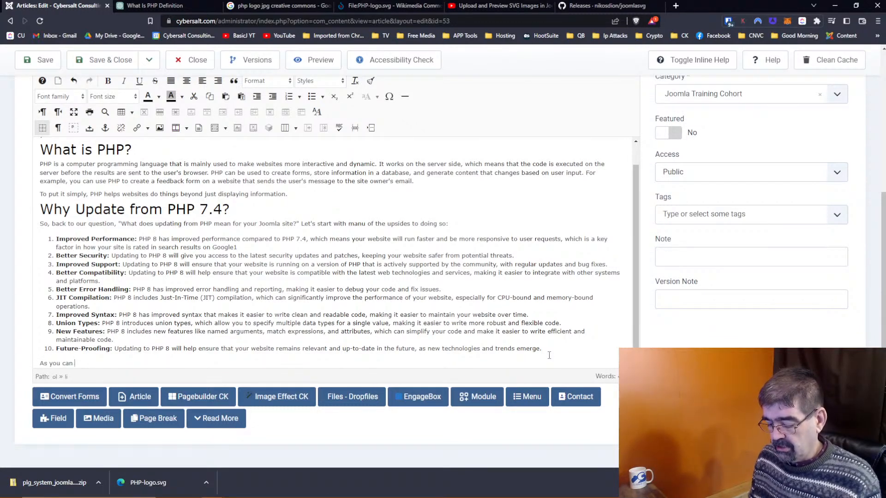
type(" see, there")
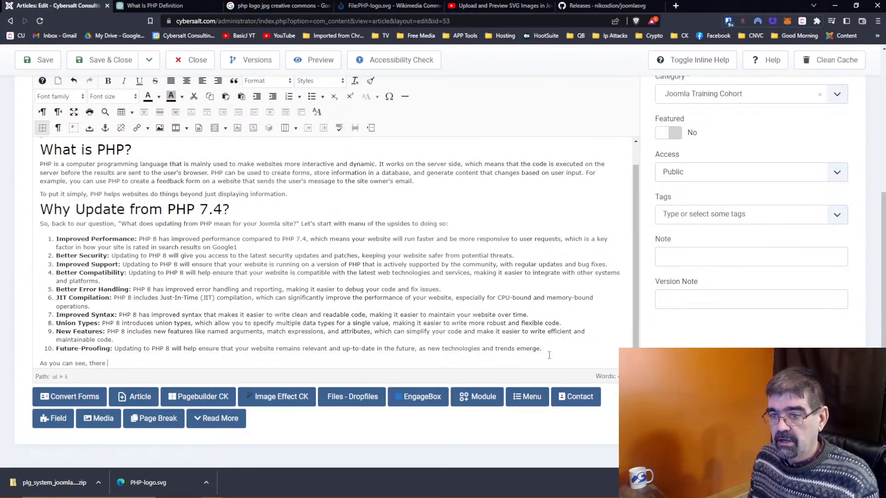
type(" is lots of")
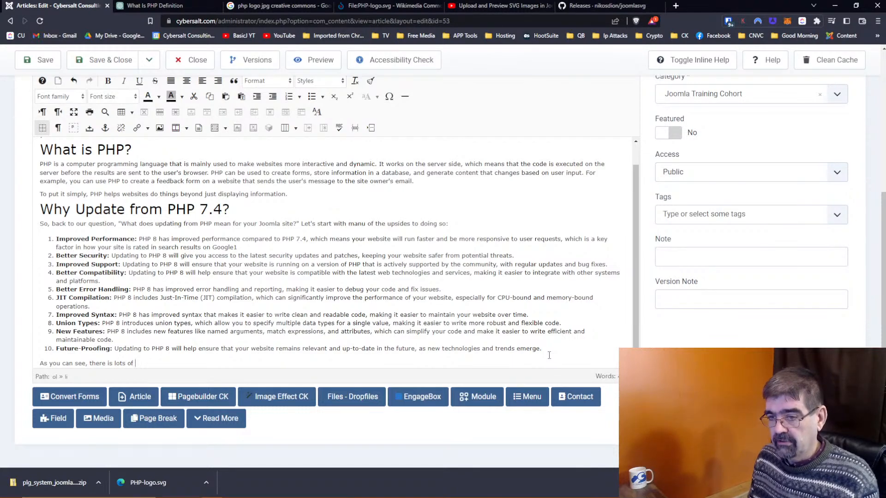
key("BackSpace")
key("BackSpace")
key("BackSpace")
key("BackSpace")
key("BackSpace")
key("BackSpace")
key("BackSpace")
key("BackSpace")
key("BackSpace")
key("BackSpace")
key("BackSpace")
type("are lots of beneifts")
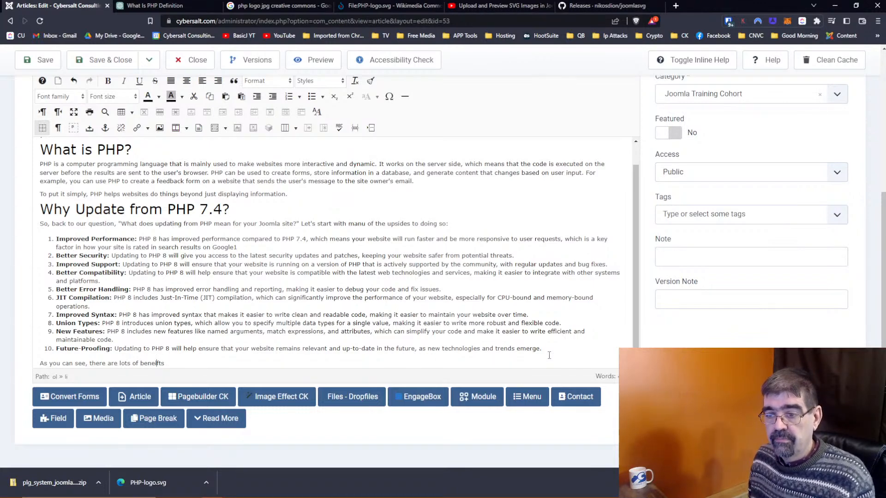
key("BackSpace")
type("its")
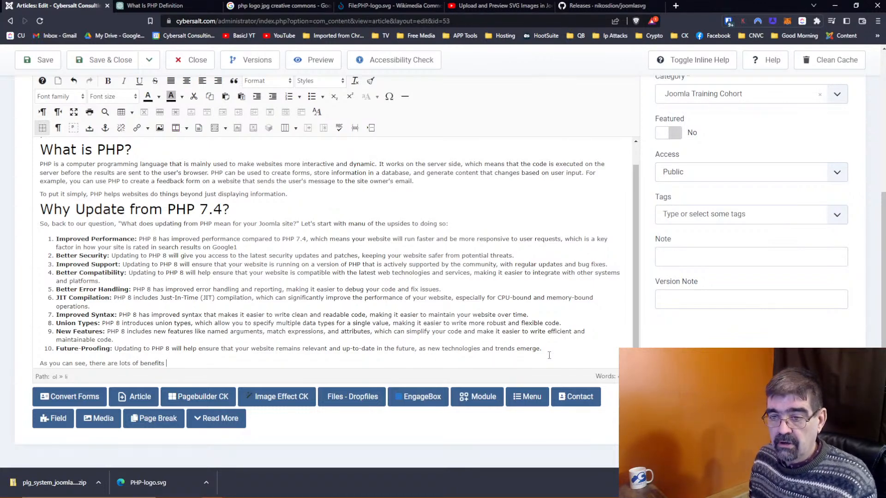
type(" to updating ")
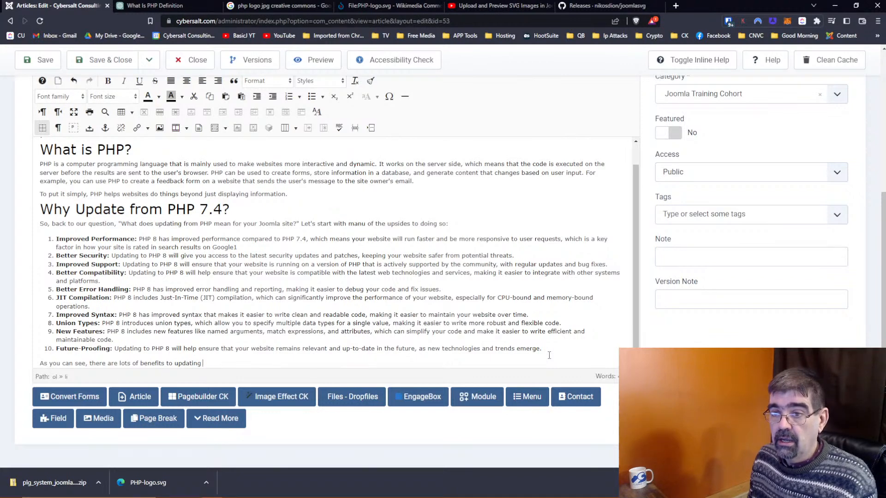
type("from ")
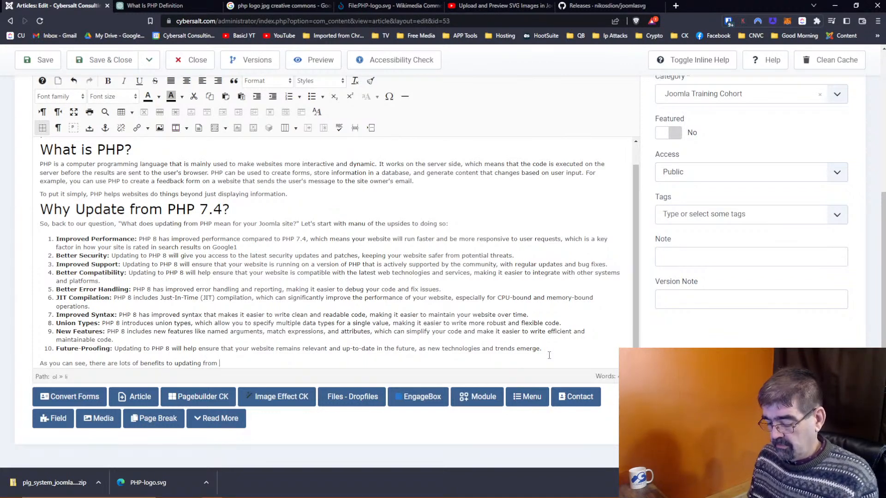
type("PHP to a ")
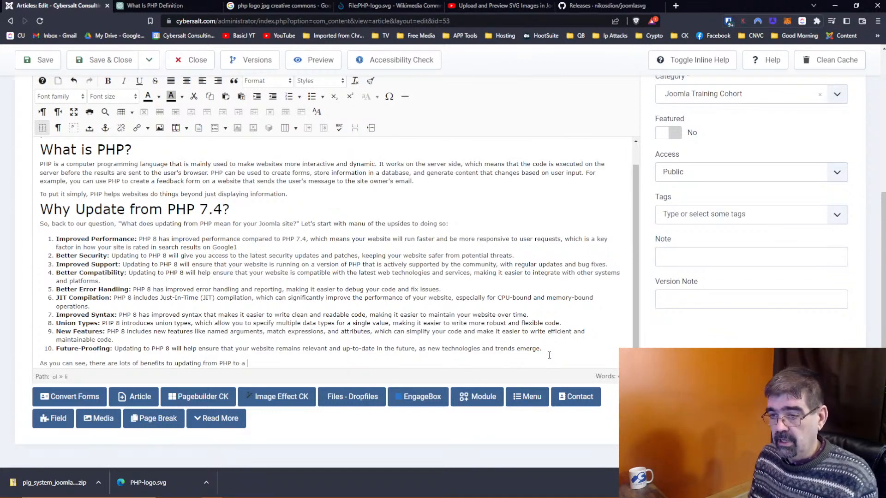
type("higher versio")
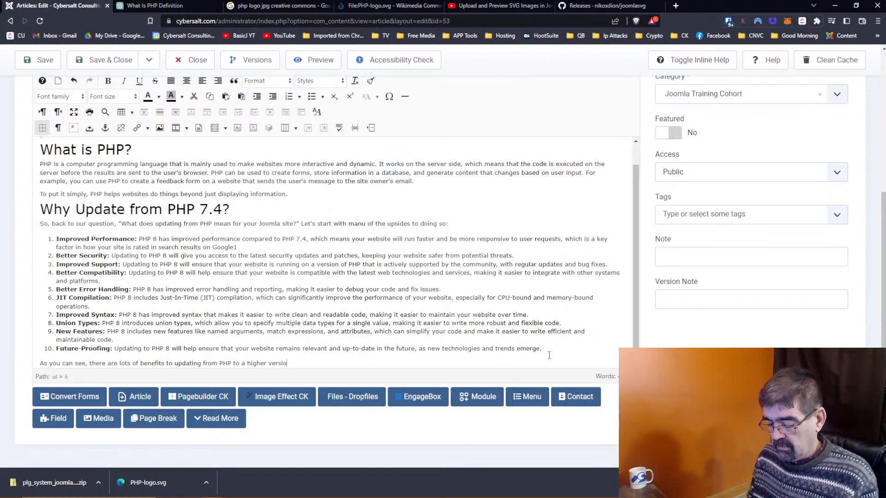
type("n of PHP ")
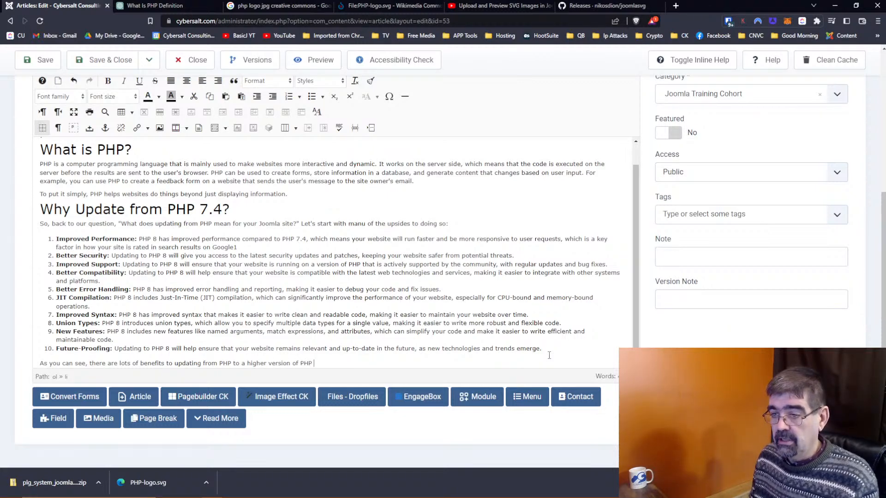
type("such as 8.0")
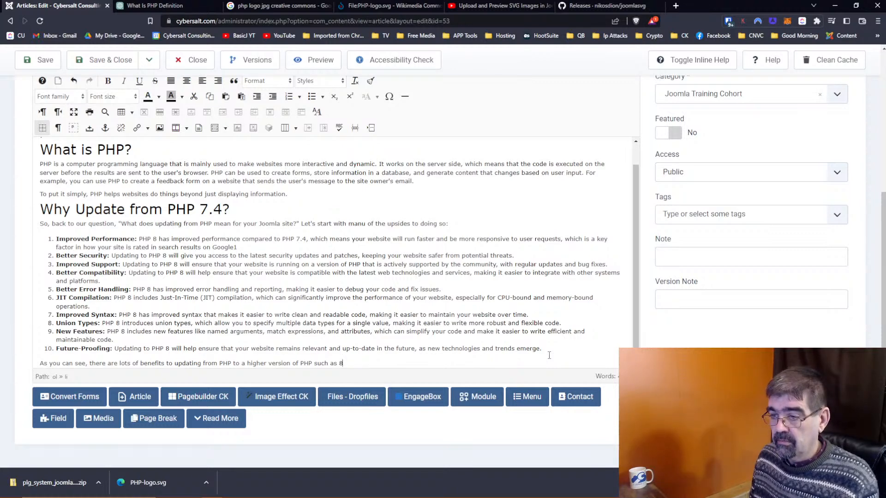
Step: Name PHP8.0, PHP8.1 or PHP8.2, ask about downsides, and paste the three upgrade-risk paragraphs
key("BackSpace")
type("PHP8.0, ")
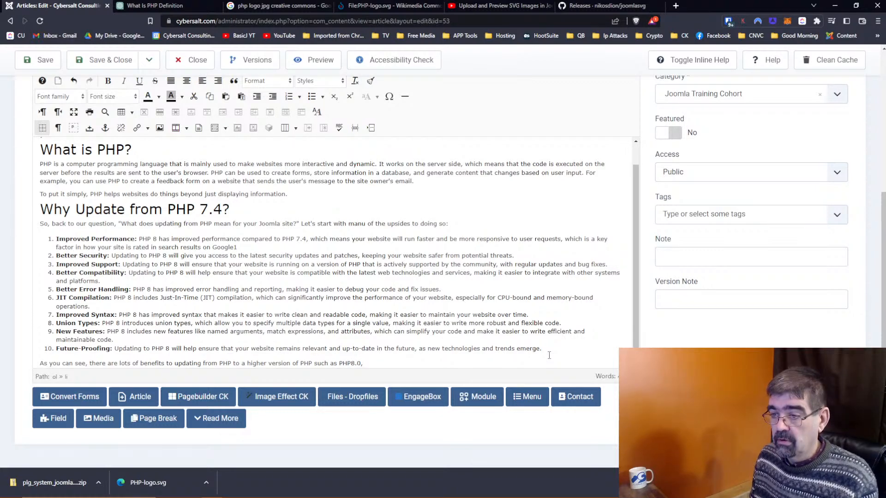
type("PHP")
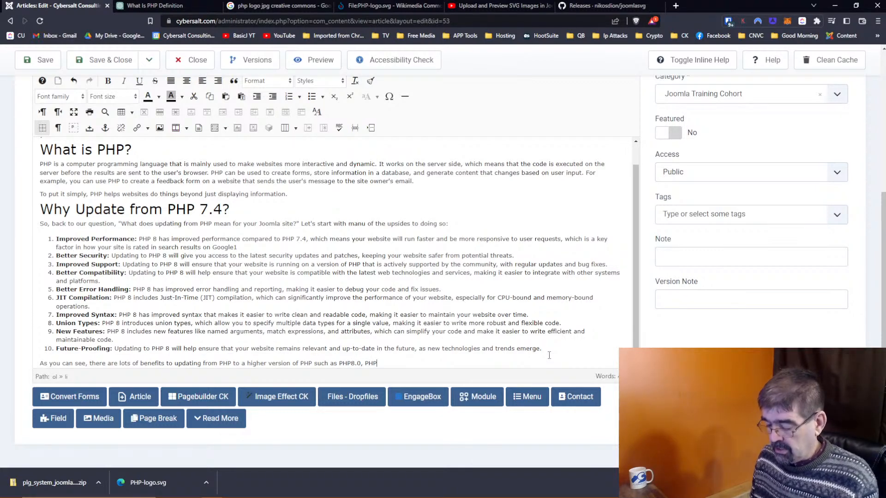
type("8.1")
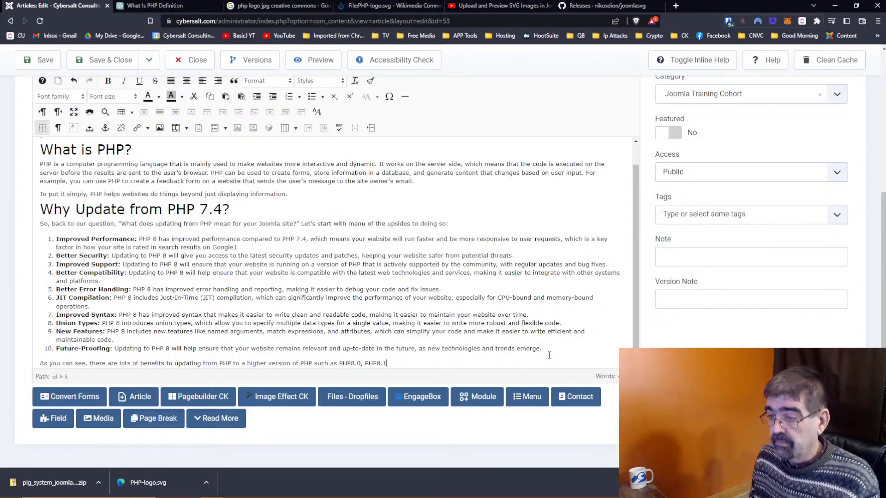
type(", or PH")
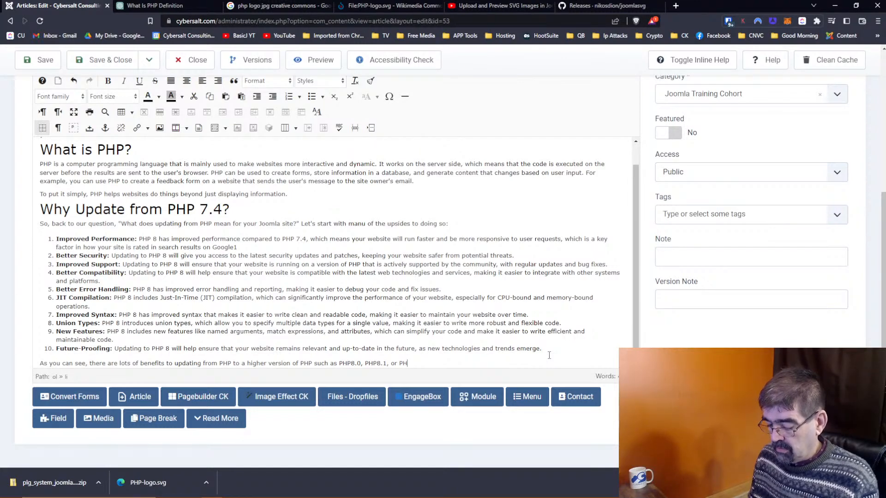
type("P8.2")
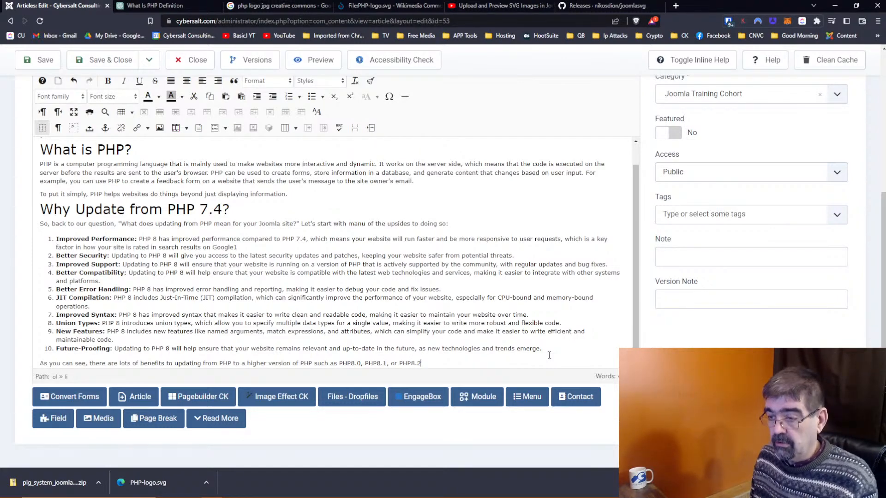
type(". But are there")
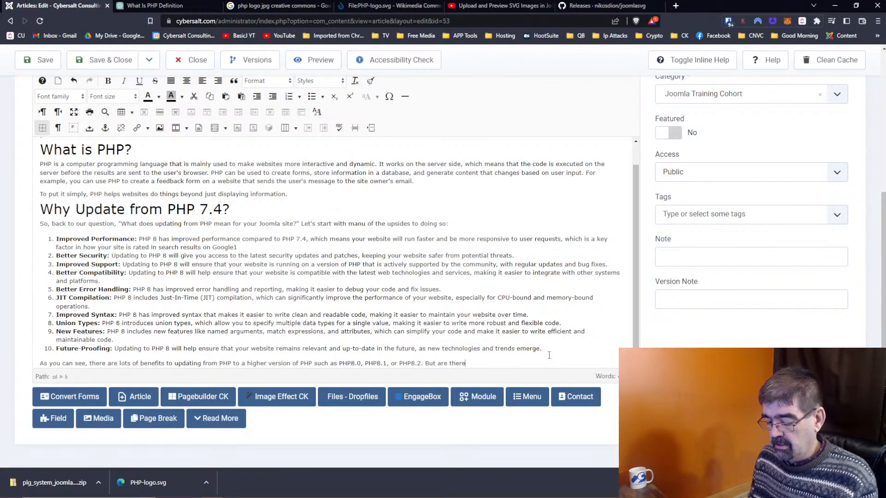
type(" downsides foryour")
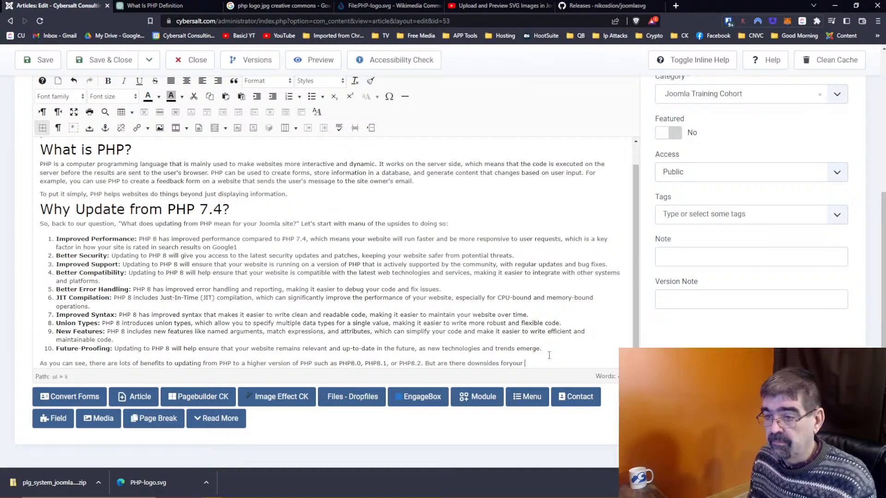
key("BackSpace")
key("BackSpace")
type("your Joomla")
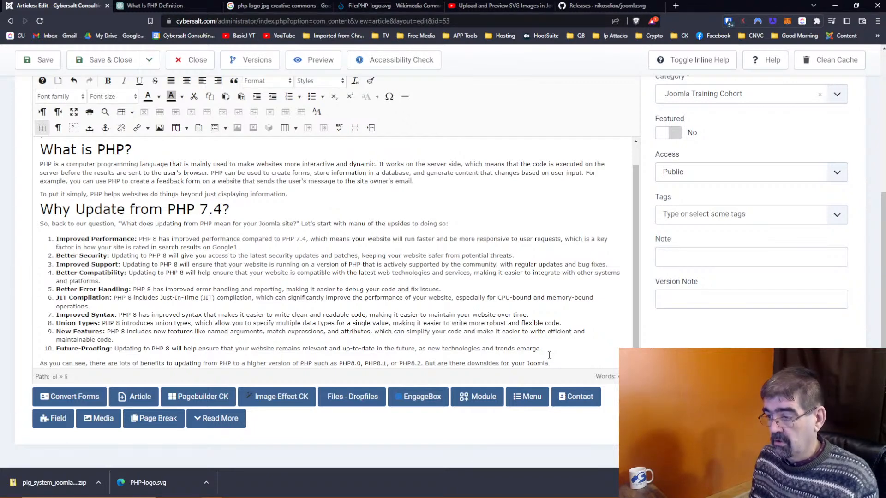
type(" site")
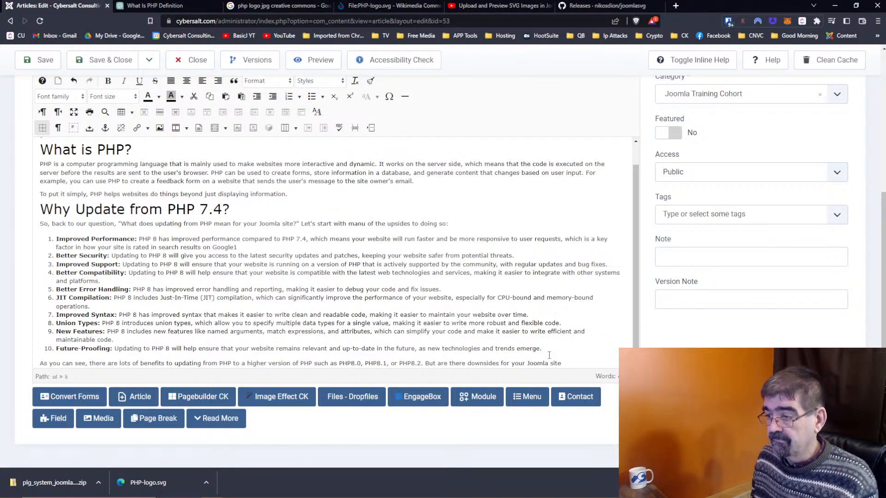
type("? Yes the")
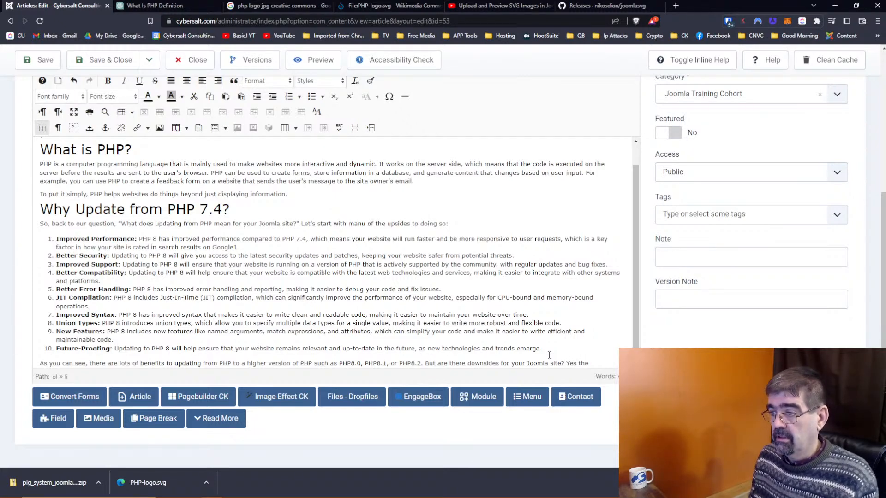
type("re can be")
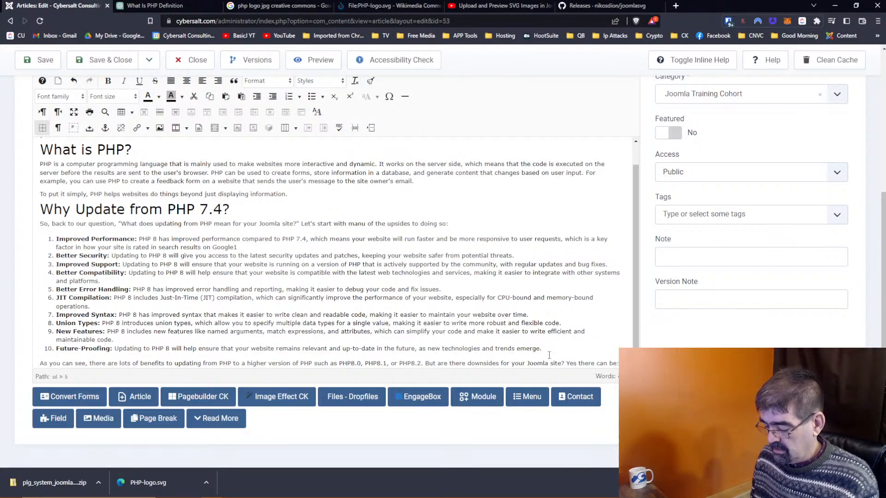
type(":")
key("Return")
type("Updating from PHP 7.4 to a newer version of PHP can sometimes break a Joomla site if the site is not fully compatible with the new version. This is because new versions of PHP may include changes to the language or to the way it interacts with other software and systems. If your Joomla site uses features or code that are no longer supported in the new version of PHP, it can cause your site to break or stop working as expected. For example, if your Joomla site uses a plugin or extension that is not compatible with the new version of PHP, it can cause errors or conflicts that result in your site not functioning properly. Similarly, if your Joomla site uses code that relies on a specific version of PHP, upgrading to a new version can cause unexpected behavior or errors. To avoid these issues, it is important to thoroughly test your Joomla site after updating to a new version of PHP and to seek help from the Joomla community or a professional if you encounter any problems.")
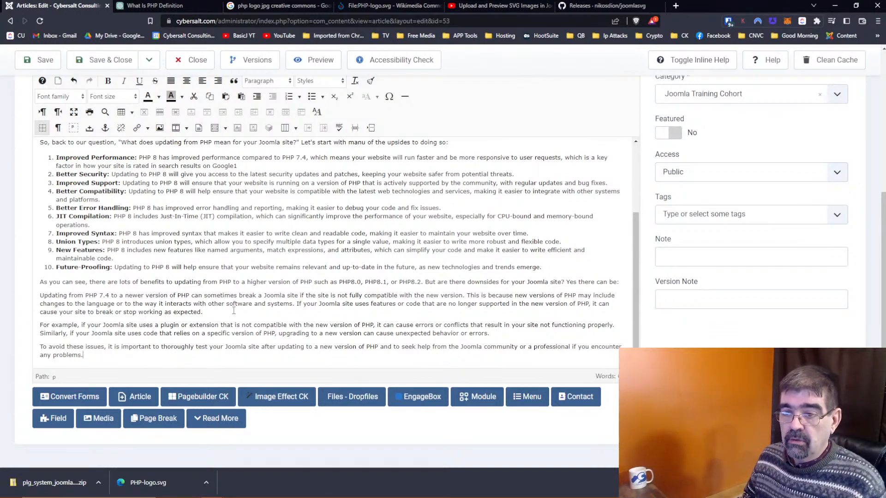
Step: Replace 'other software and systems' with '3rd party extensions and templates installed on your site.'
left_click_drag(208, 303, 292, 304)
type("3rd party ")
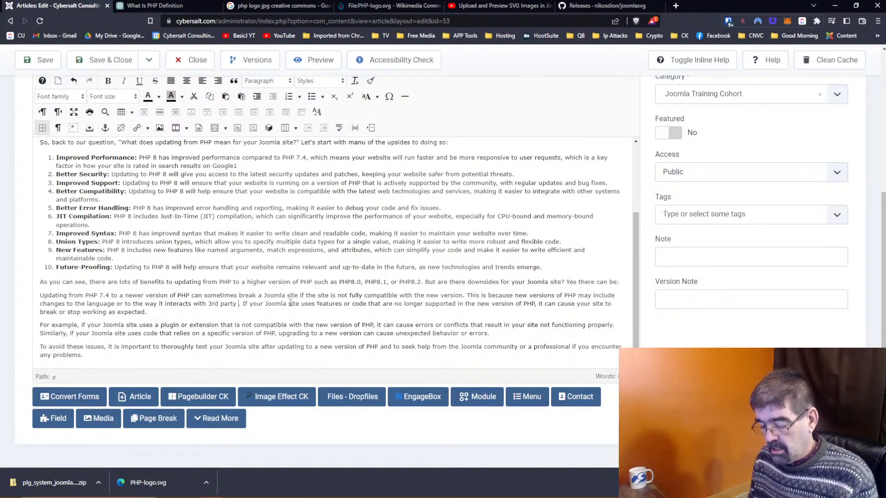
type("extensions")
key("BackSpace")
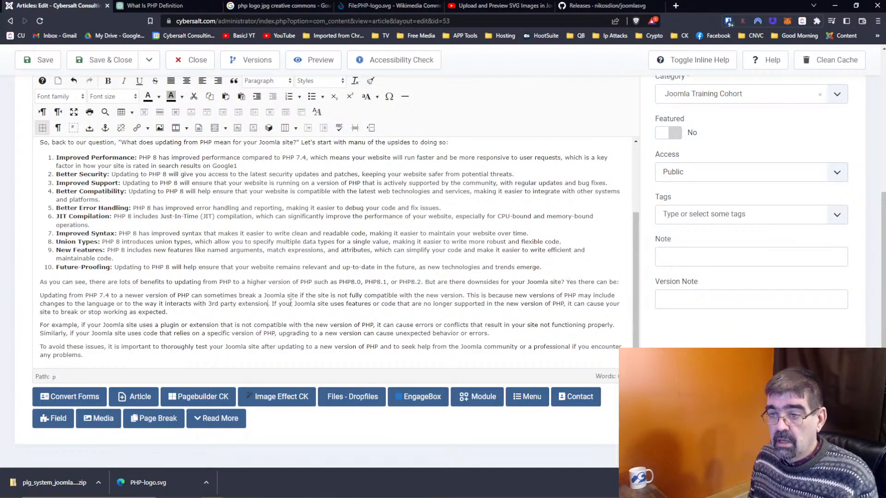
type("s and templates")
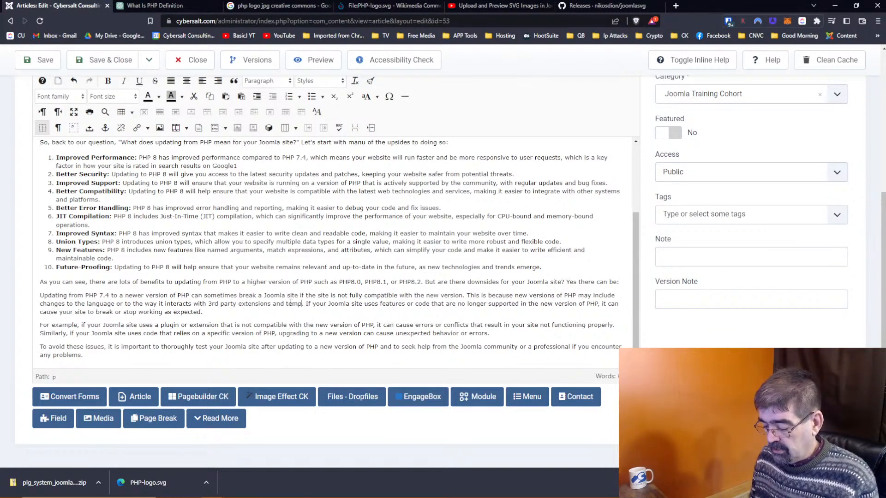
type(" which")
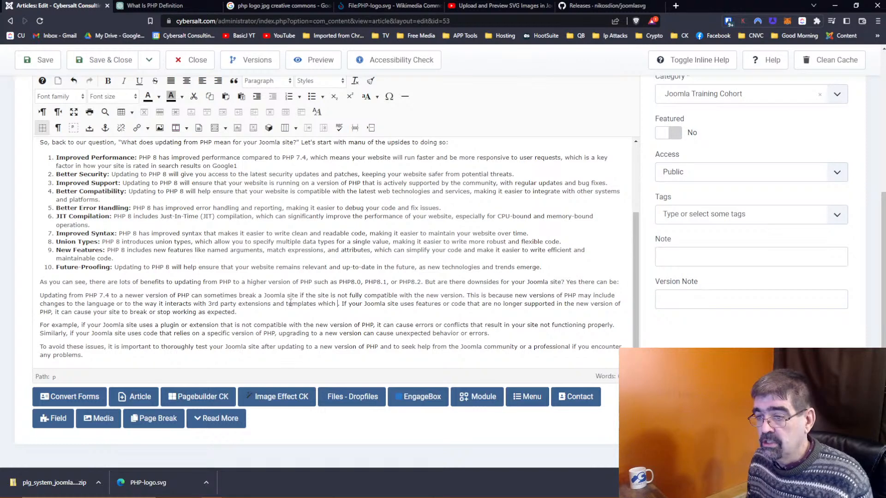
key("BackSpace")
key("BackSpace")
key("BackSpace")
key("BackSpace")
key("BackSpace")
key("BackSpace")
type("insta")
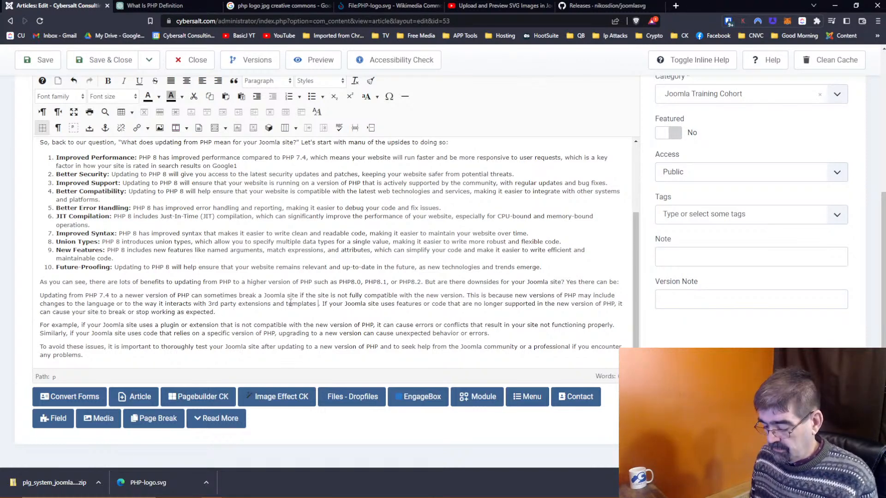
type("lled on yoru site.")
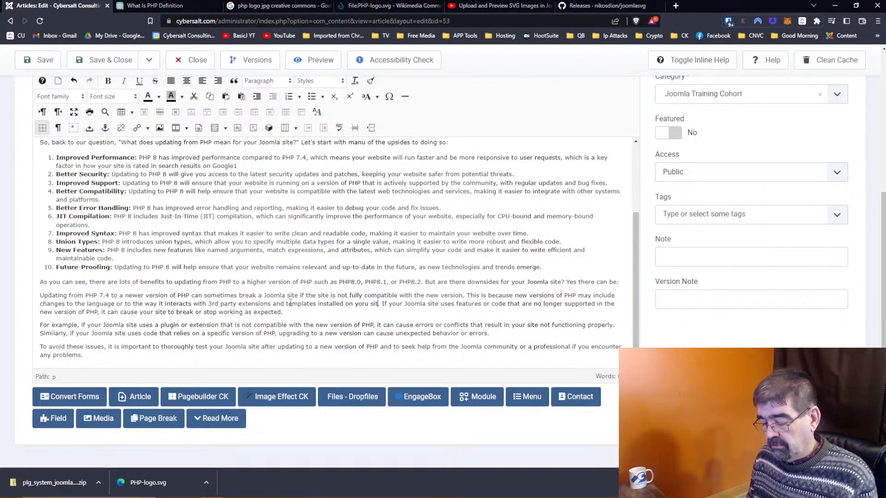
Step: Fix the typos so it reads 'extensions or templates installed on the site.'
key("Delete")
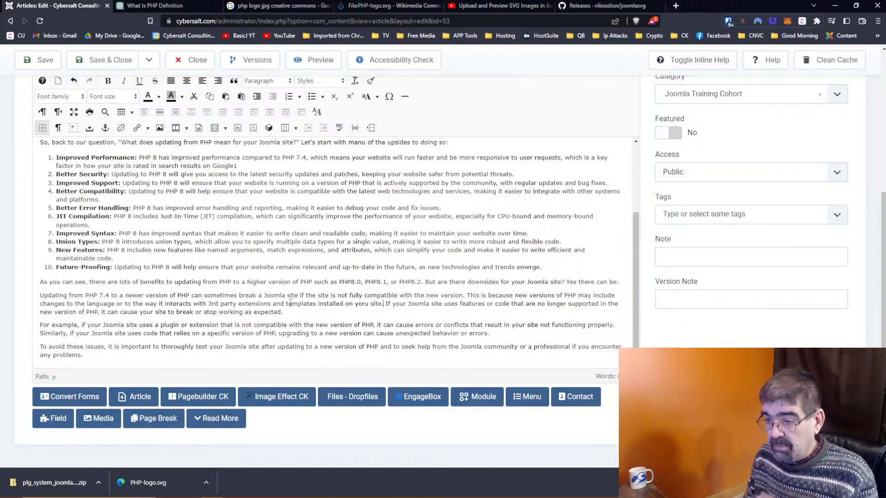
key("Left")
key("Left")
key("Left")
key("Left")
key("Left")
key("Left")
key("Left")
key("BackSpace")
key("Right")
type("r")
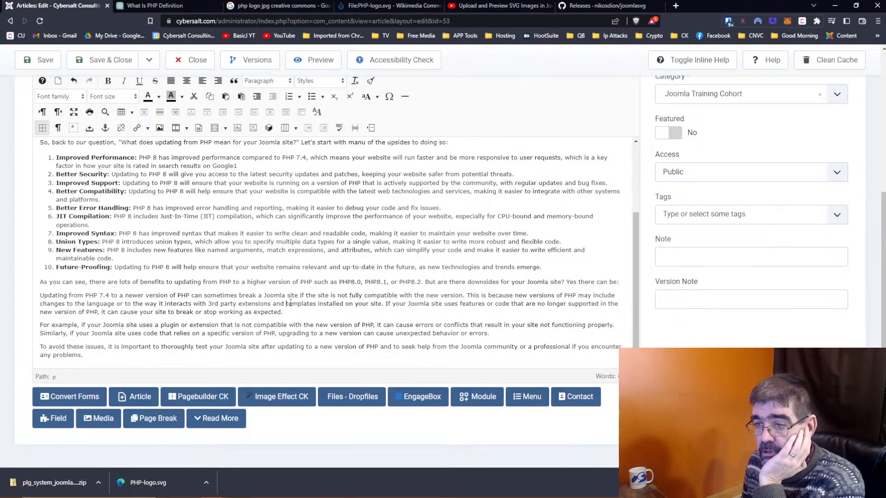
type("/or")
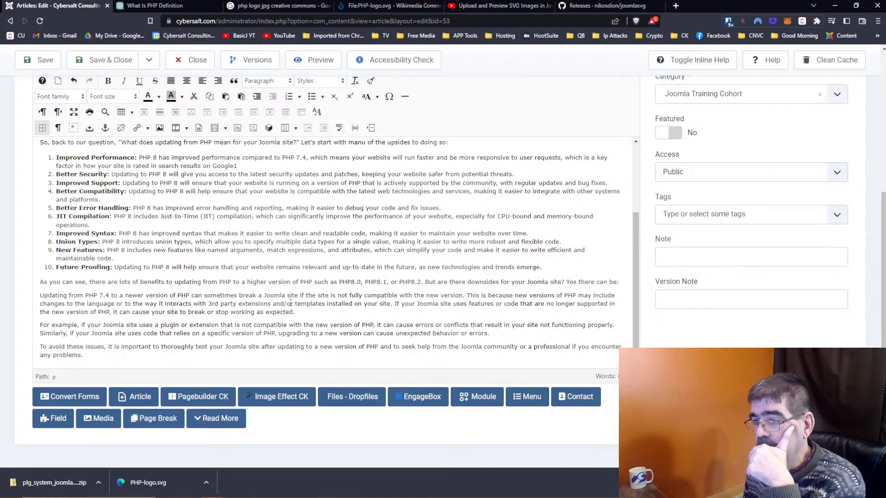
key("BackSpace")
key("BackSpace")
key("BackSpace")
key("BackSpace")
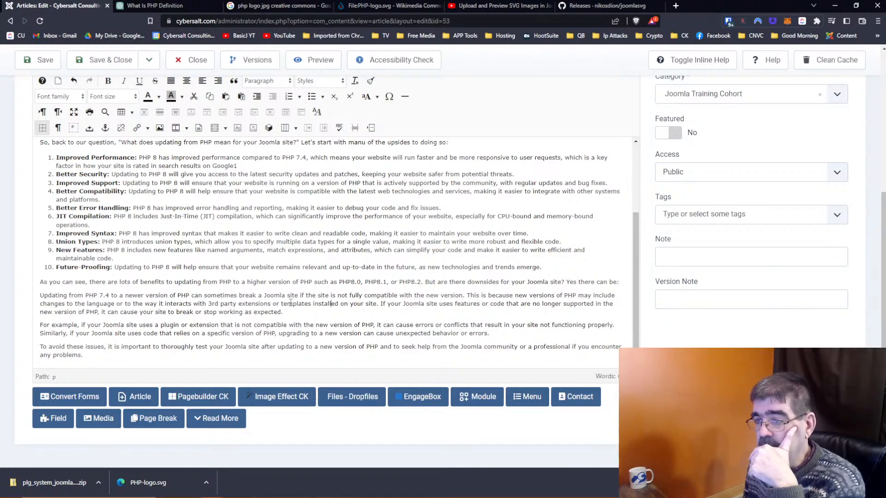
key("ctrl+Right")
key("ctrl+Right")
type("the")
key("Delete")
key("Delete")
key("Delete")
key("Delete")
key("Delete")
key("Right")
key("Right")
key("Right")
key("Right")
key("Right")
key("Right")
key("Right")
key("Right")
key("Right")
key("Right")
key("Right")
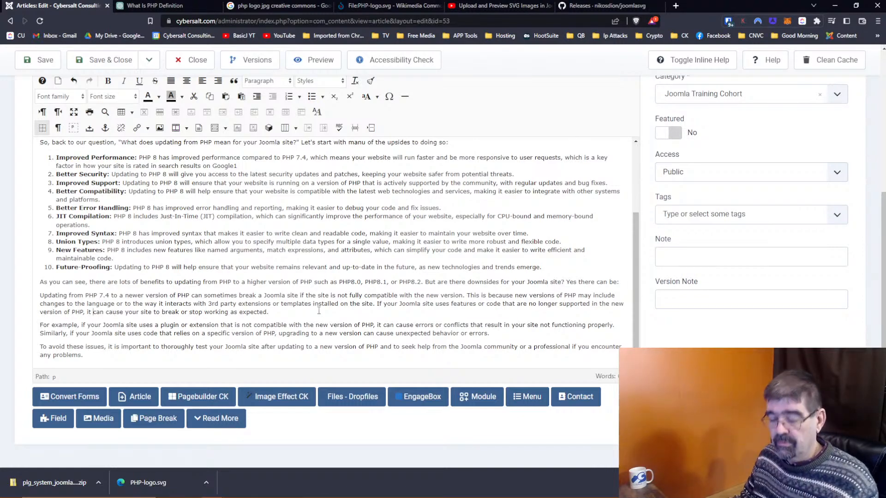
Step: Copy ChatGPT's original 'This is because…' sentence and go back to the Joomla editor
left_click(154, 6)
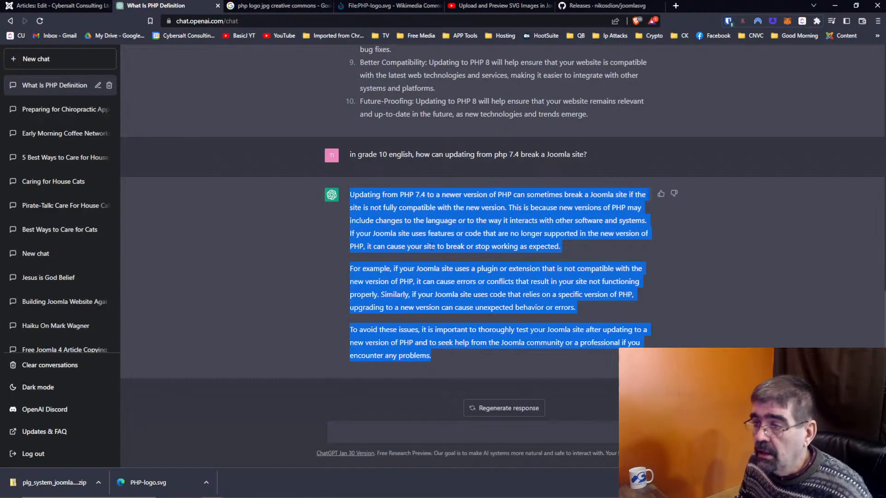
left_click(431, 247)
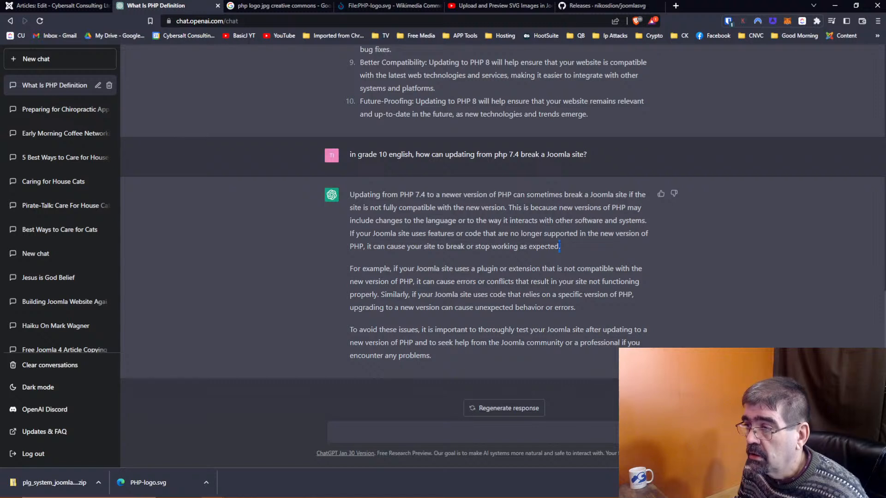
left_click_drag(508, 208, 649, 219)
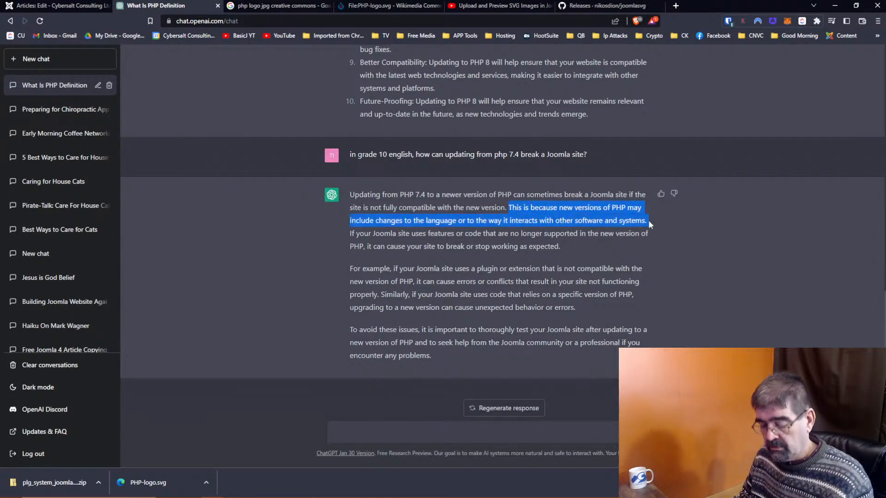
left_click(60, 6)
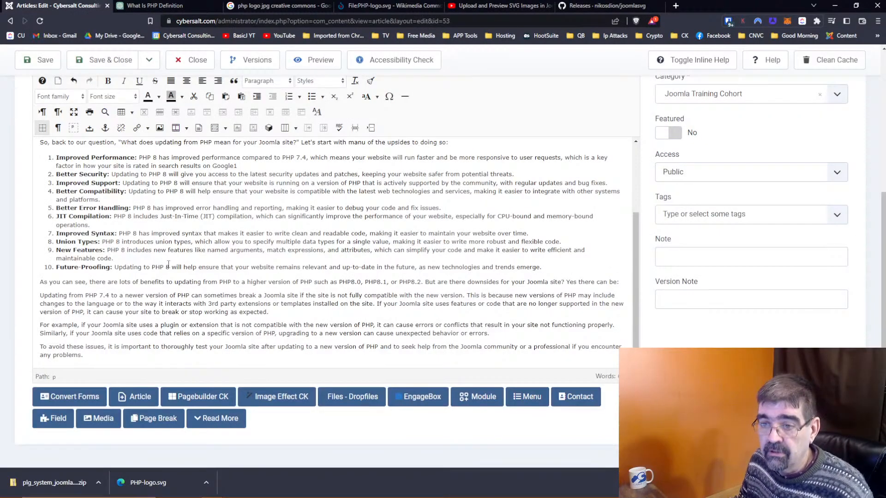
Step: Paste ChatGPT's original 'This is because…' sentence over the reworded one
left_click_drag(467, 295, 374, 306)
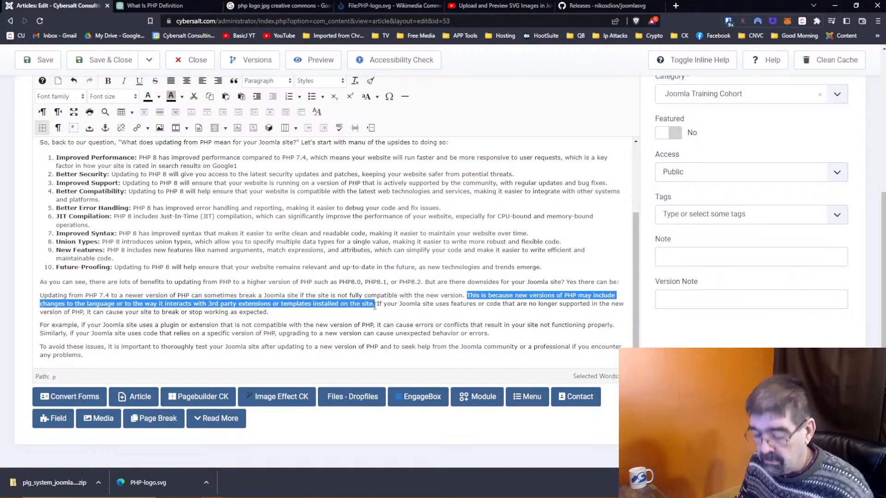
key("ctrl+v")
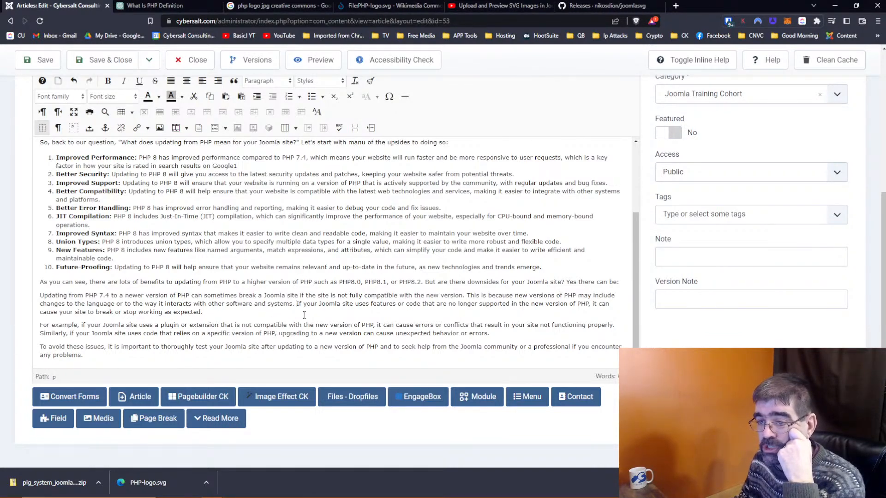
left_click(180, 325)
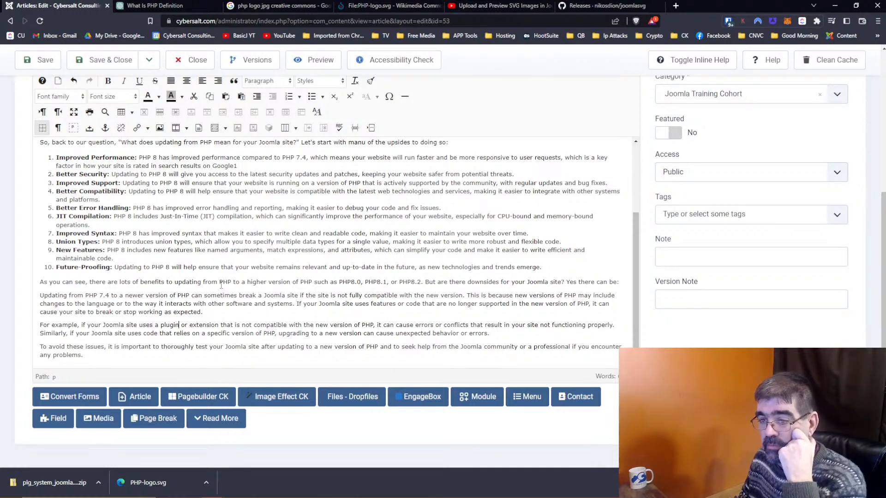
Step: Extend the example to 'a plugin, extension, or template' and delete the duplicated words
type(", ex")
type("tension")
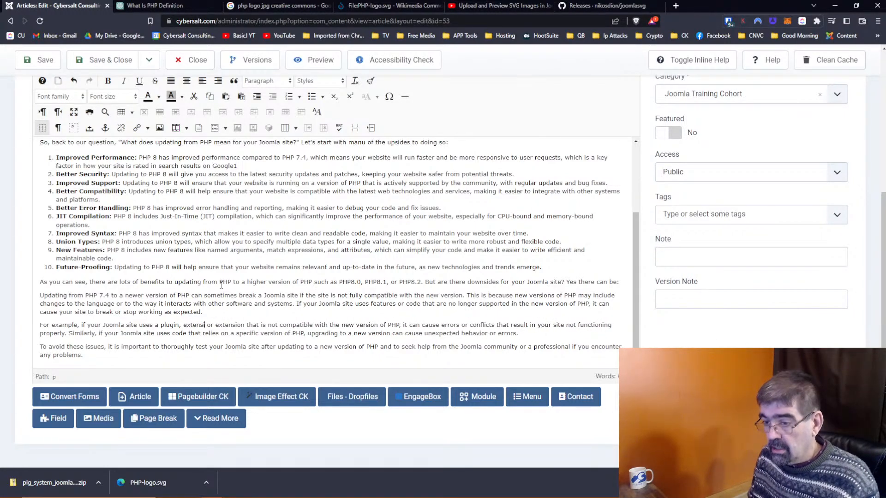
type(", or templat")
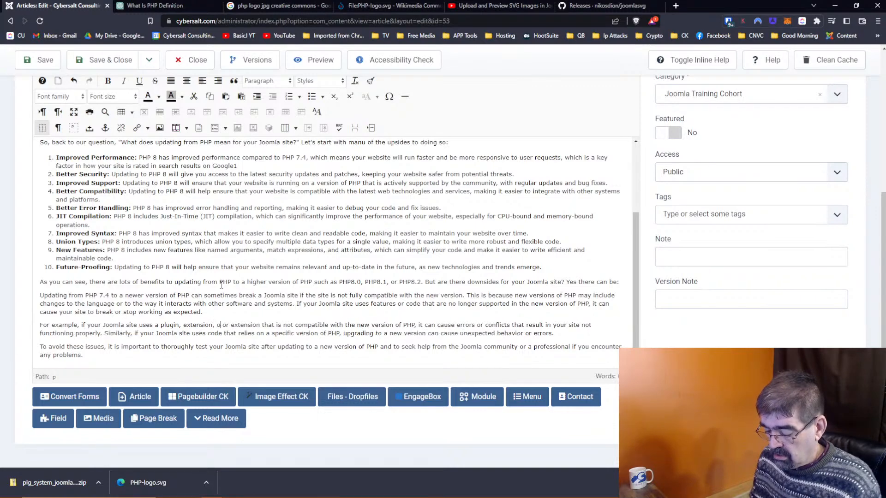
key("Delete")
key("Delete")
key("Delete")
key("Delete")
key("Delete")
key("Delete")
key("Delete")
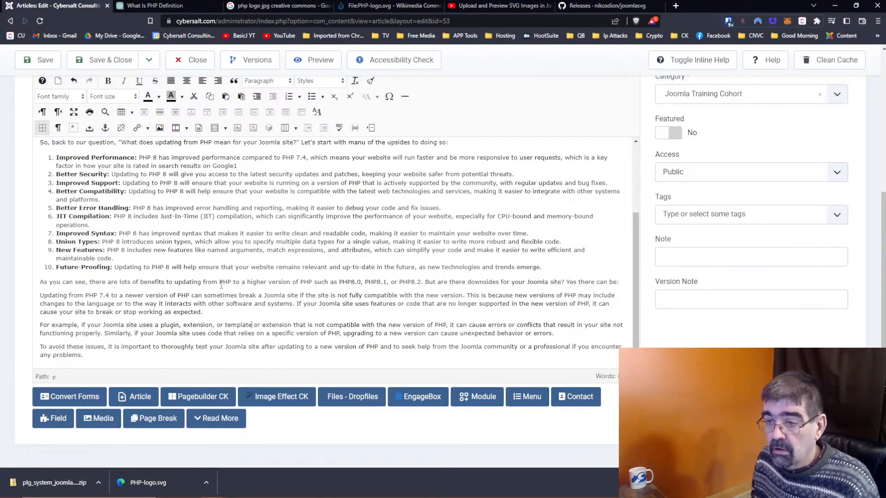
key("Delete")
key("Delete")
key("Delete")
key("Delete")
key("Delete")
key("Delete")
type("e")
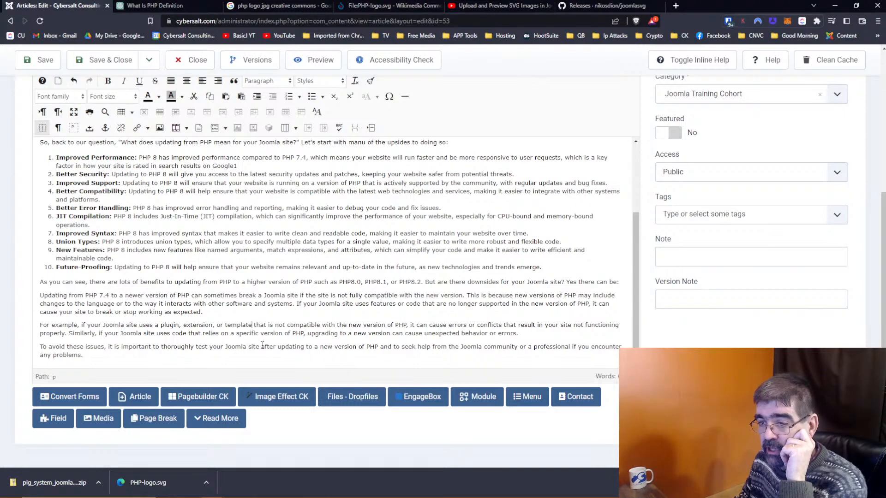
Step: Add 'If you don't want your live site to be down during the time you are testing'
double_click(267, 346)
type("before")
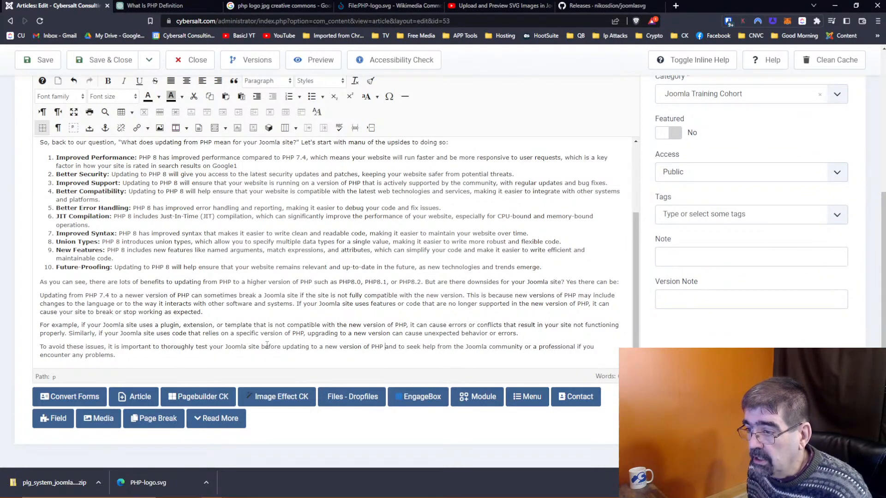
key("Left")
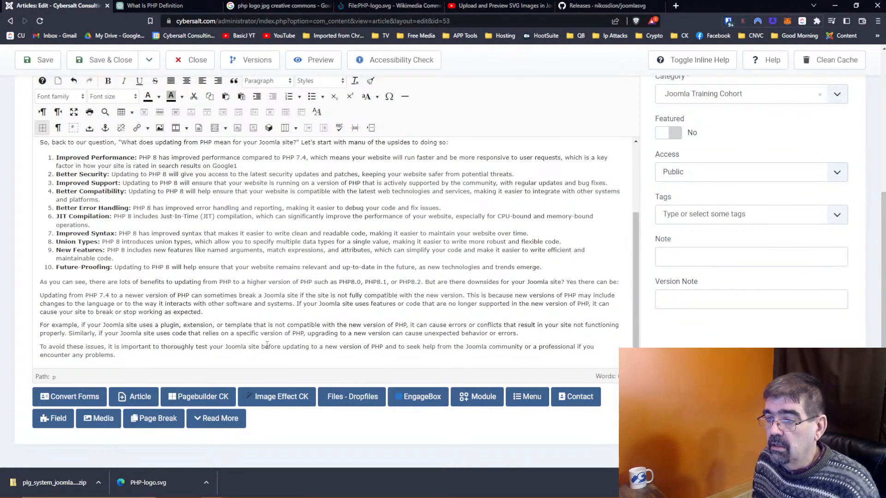
type(". Be")
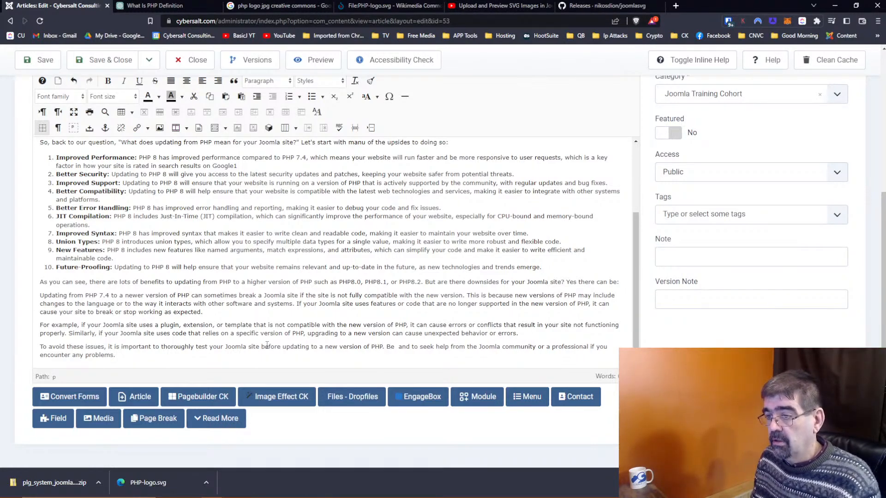
key("BackSpace")
key("BackSpace")
type("If y")
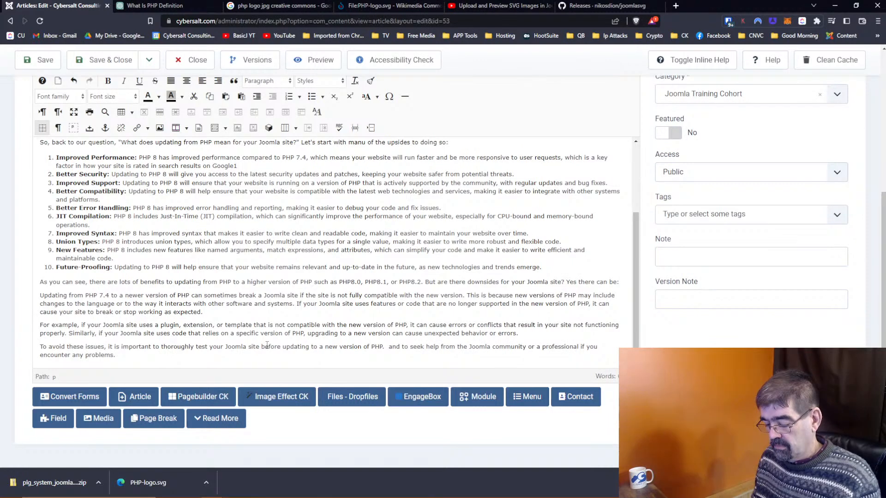
type("ou don")
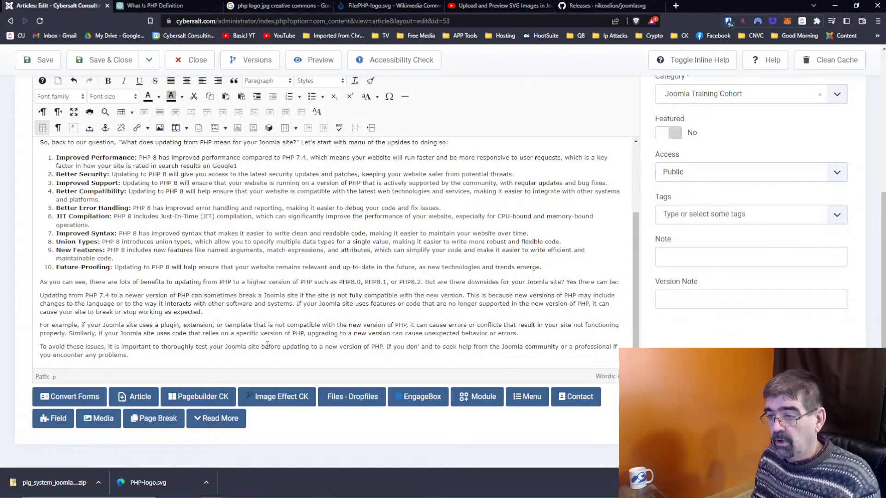
type("'t want yoru live")
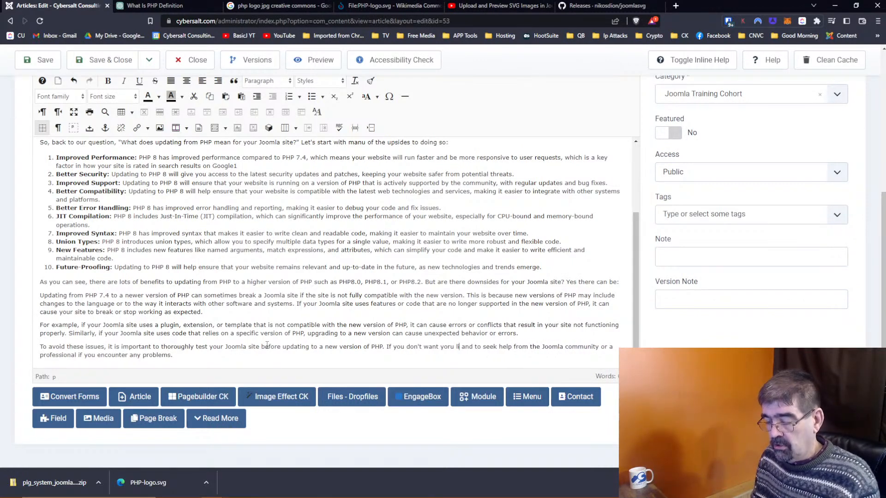
key("BackSpace")
key("BackSpace")
key("BackSpace")
key("BackSpace")
key("BackSpace")
key("BackSpace")
key("BackSpace")
type("ur lives site")
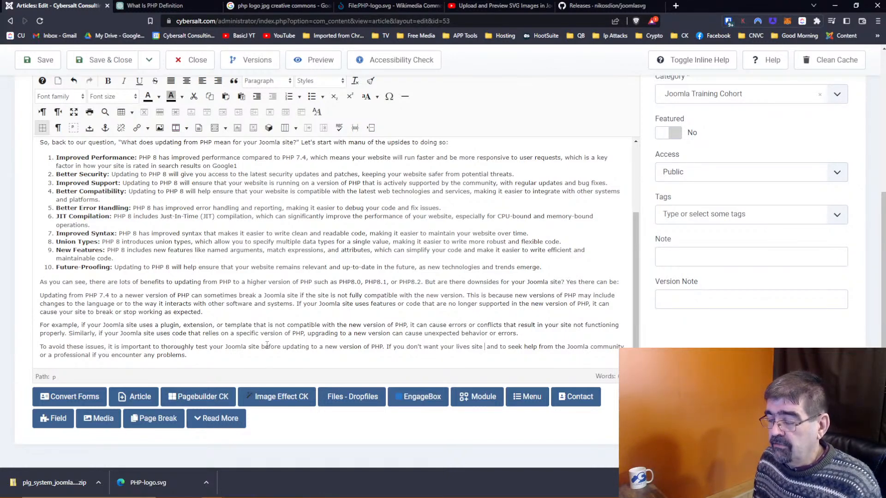
type("to be down f")
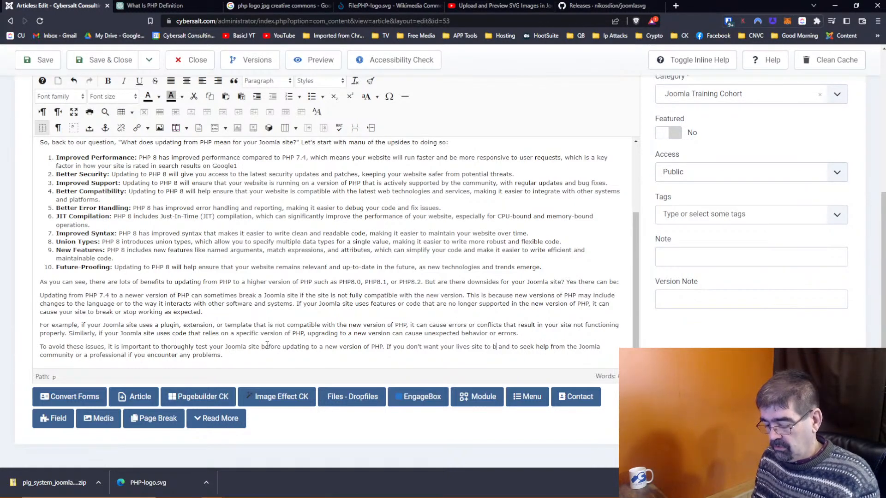
type("or a")
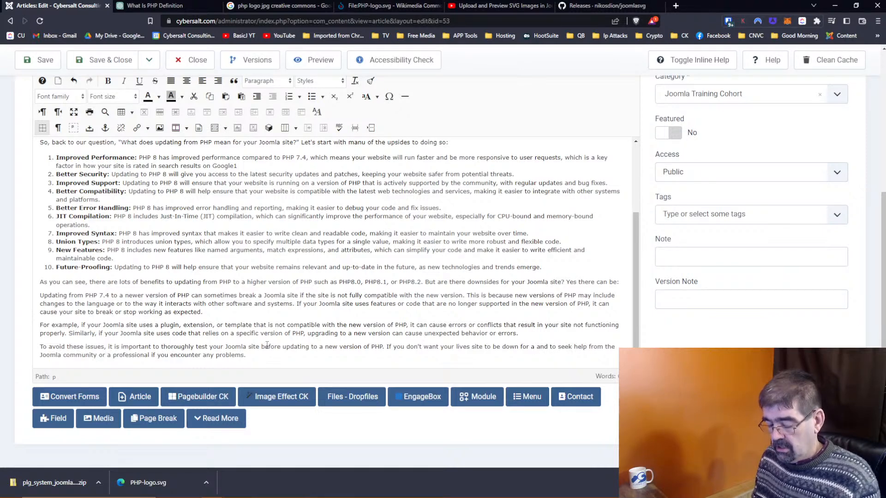
key("BackSpace")
key("BackSpace")
key("BackSpace")
key("BackSpace")
key("BackSpace")
type("during the time you are testing")
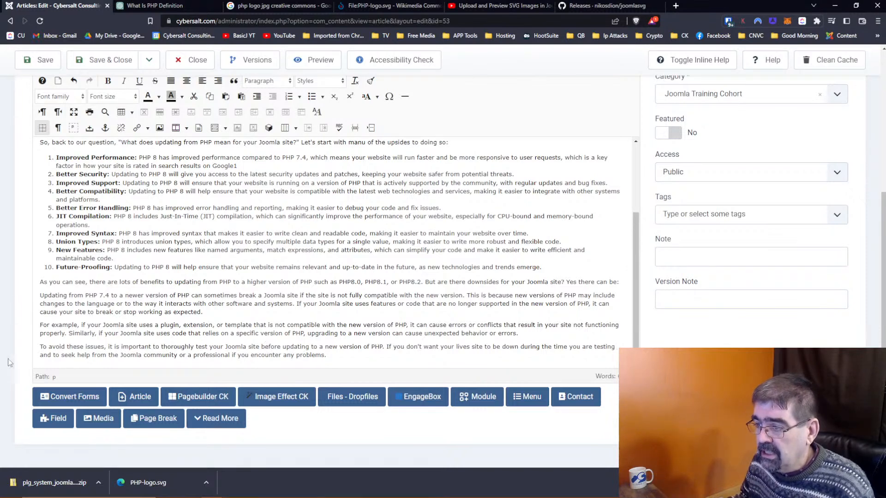
left_click(469, 347)
key("BackSpace")
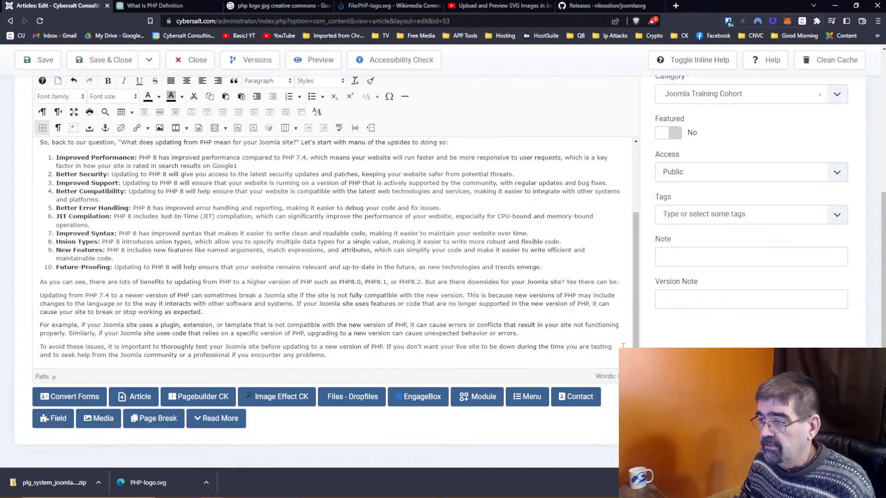
Step: Continue with 'how it runs on a higher version of PHP, create a staging area of your Joomla site'
type("a new")
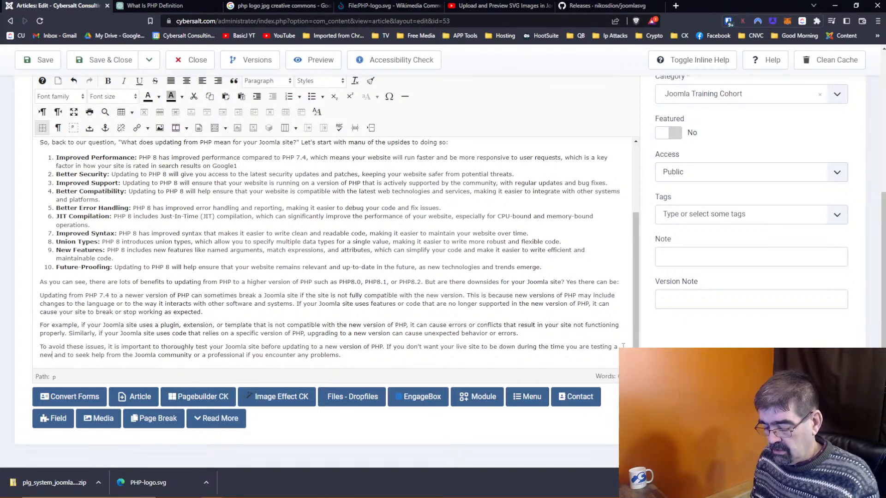
key("BackSpace")
key("BackSpace")
key("BackSpace")
type("how it runs on")
type(" a newe")
key("BackSpace")
key("BackSpace")
key("BackSpace")
key("BackSpace")
type("higher version of")
type("PHP")
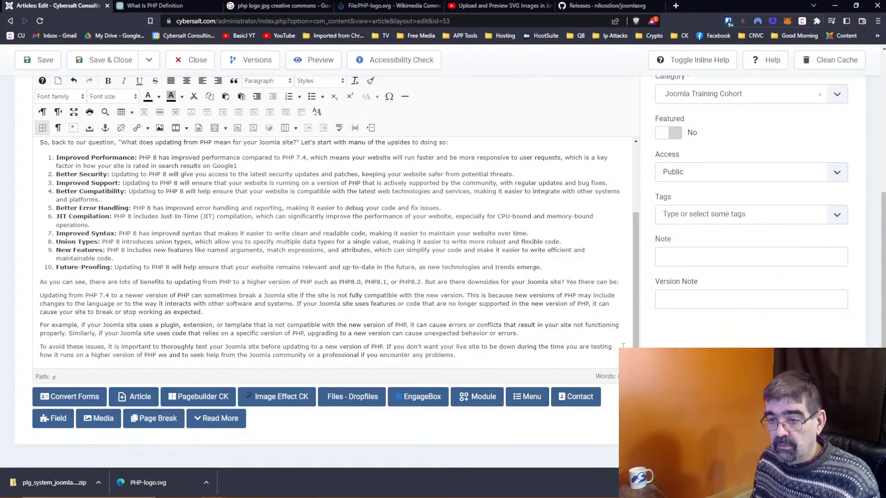
key("BackSpace")
type(", ")
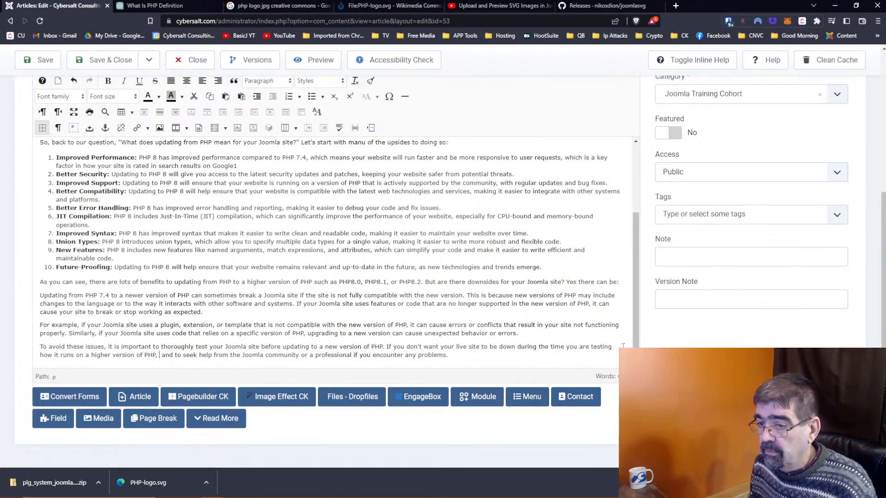
type("createing")
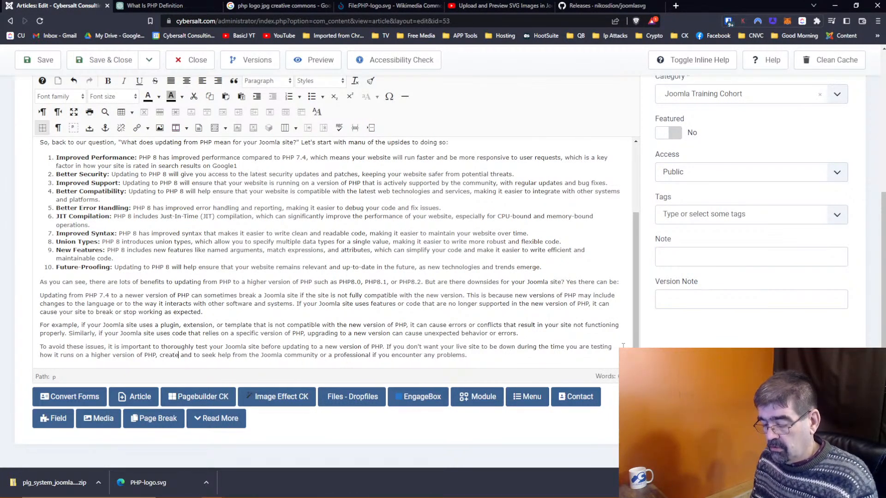
key("BackSpace")
key("BackSpace")
key("BackSpace")
type("a s")
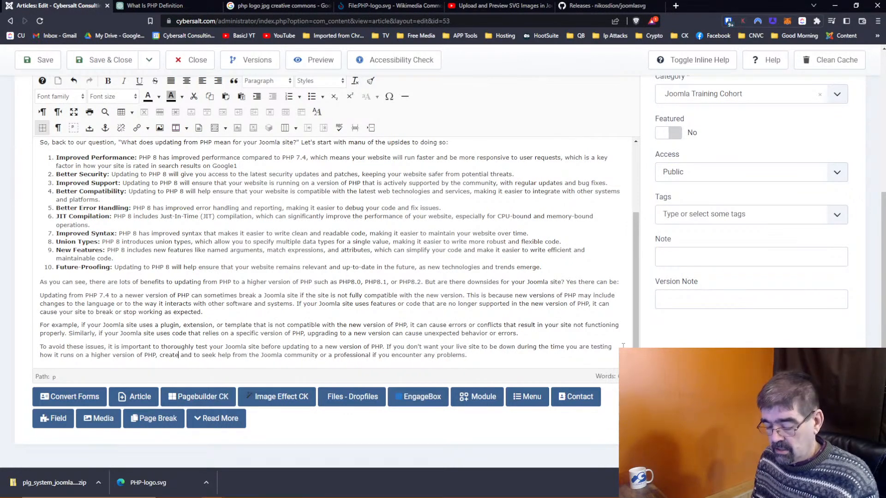
type("taging area of your")
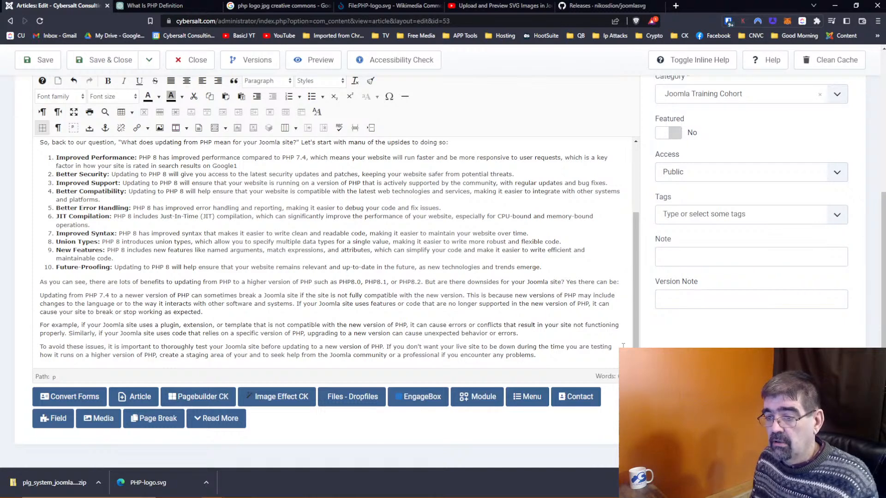
type(" Joomla site and")
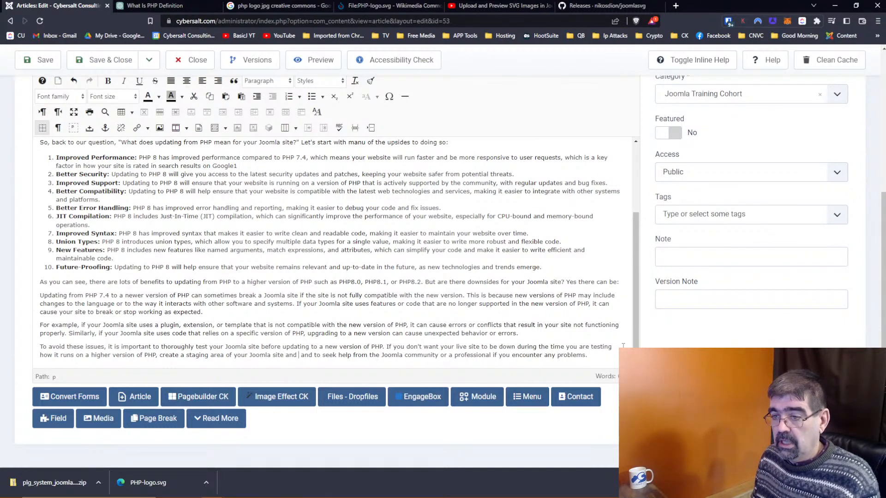
type(" test there.")
Step: Change the ending to 'run your test there' and move the seek-help sentence into its own paragraph
key("Left")
key("ctrl+Left")
key("ctrl+Left")
type("run your test there")
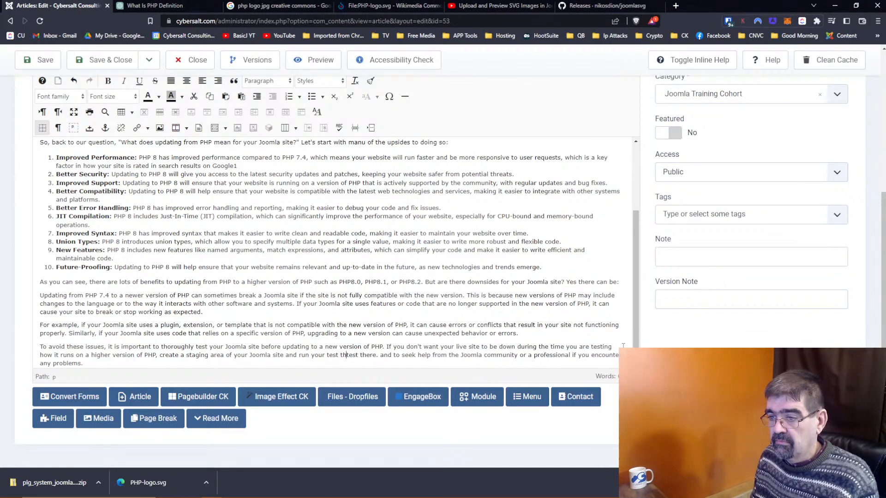
key("Delete")
key("Delete")
key("Delete")
key("Delete")
key("Delete")
key("Delete")
key("Delete")
key("Delete")
key("Delete")
key("Delete")
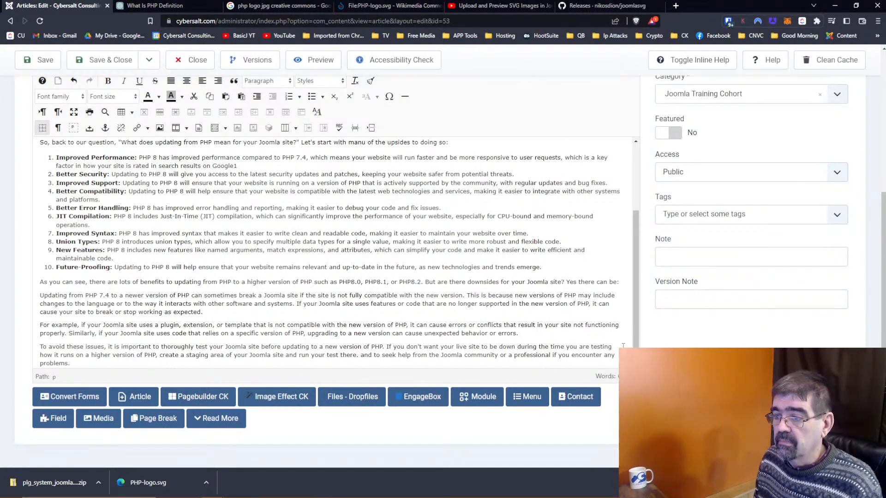
type("If")
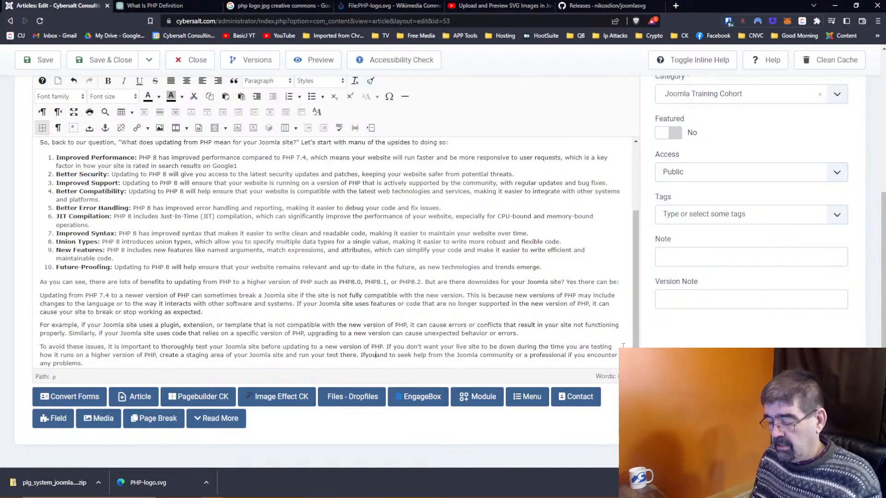
type(" you get")
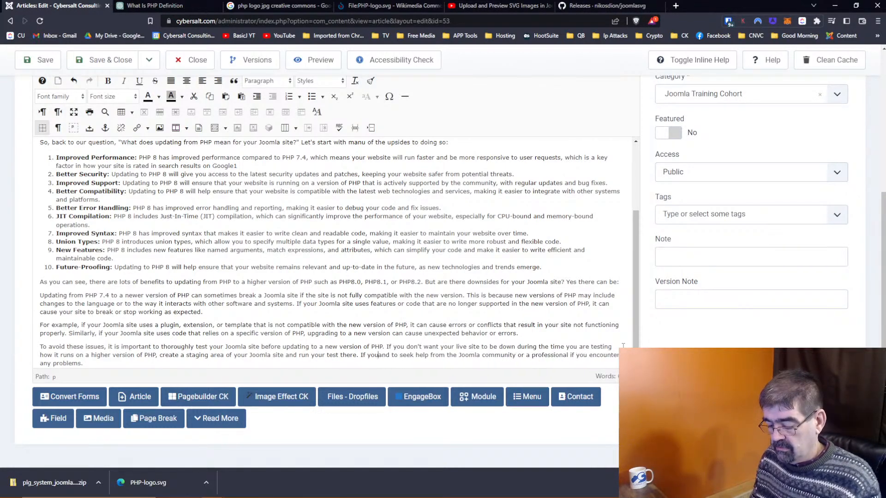
key("BackSpace")
key("BackSpace")
key("BackSpace")
key("BackSpace")
key("BackSpace")
key("BackSpace")
key("BackSpace")
key("BackSpace")
key("BackSpace")
key("BackSpace")
key("BackSpace")
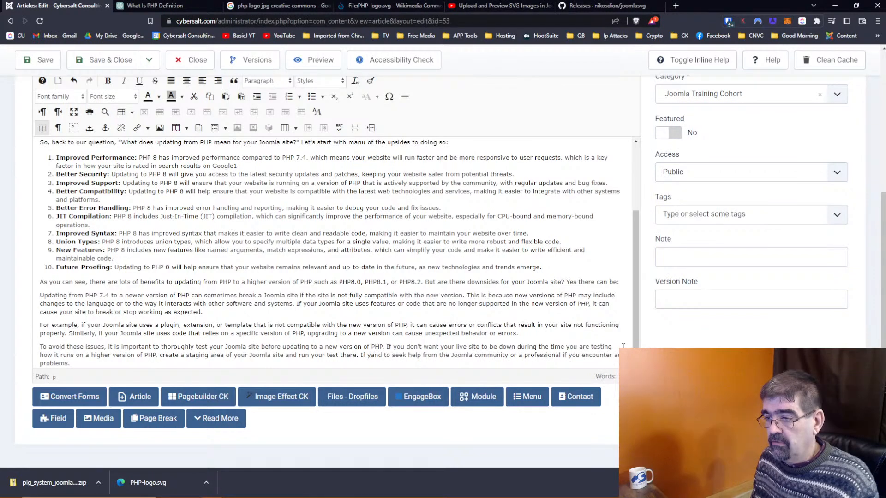
key("Return")
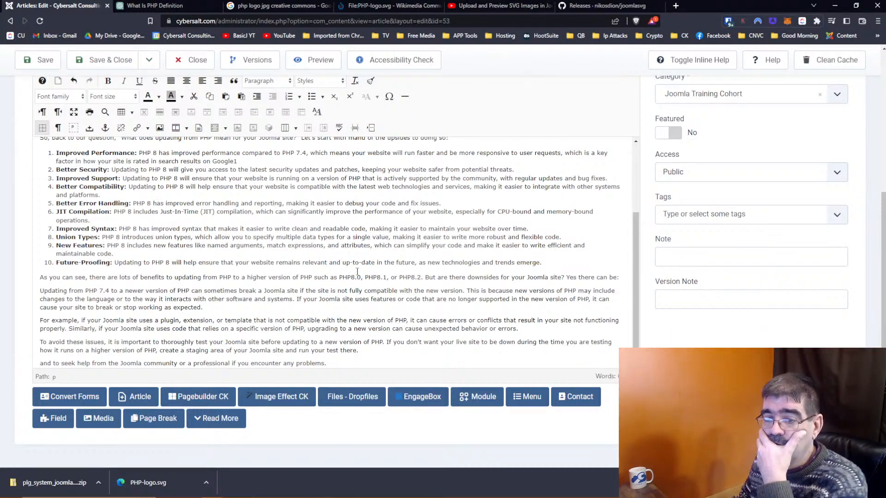
Step: Reword the staging phrase and finish the sentence with 'run your tests there first.'
scroll(369, 286, "up", 1)
scroll(358, 271, "down", 1)
scroll(358, 272, "up", 2)
scroll(358, 272, "down", 2)
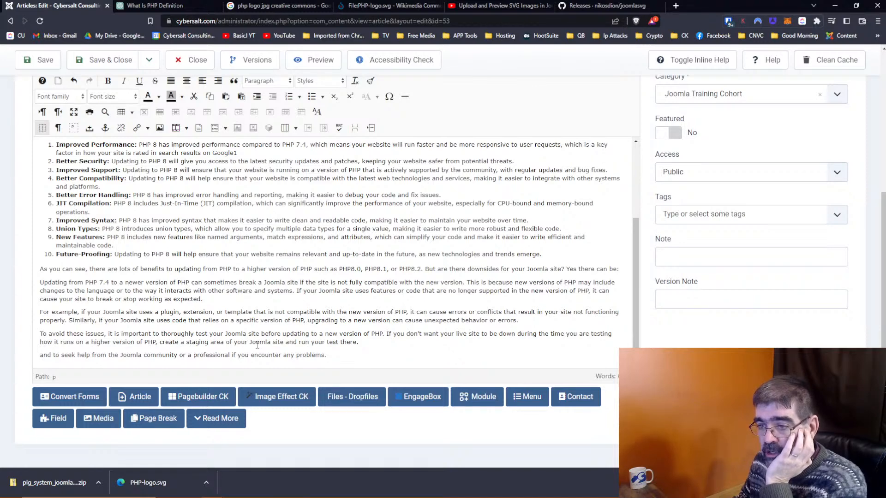
double_click(215, 341)
type("for")
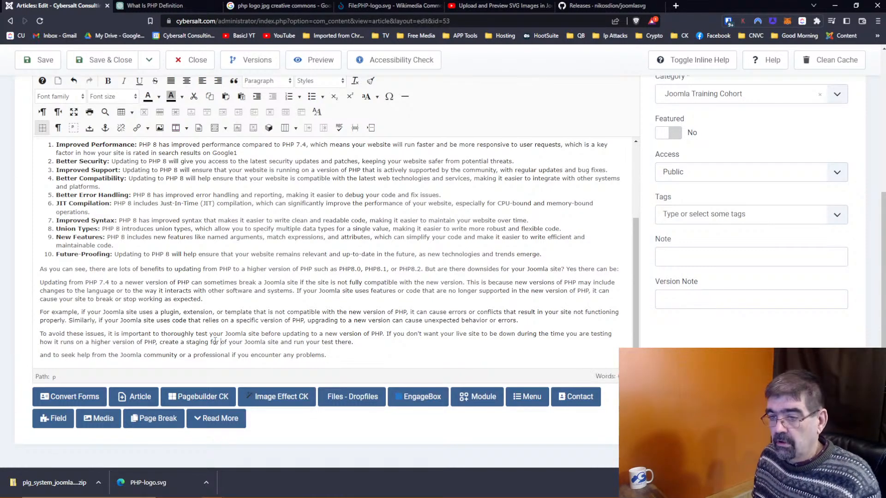
key("Delete")
key("Delete")
key("Delete")
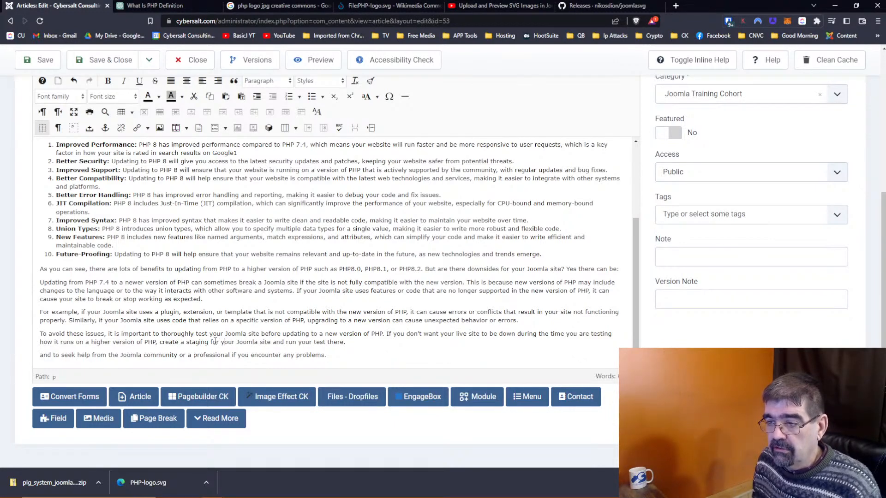
type("s there ")
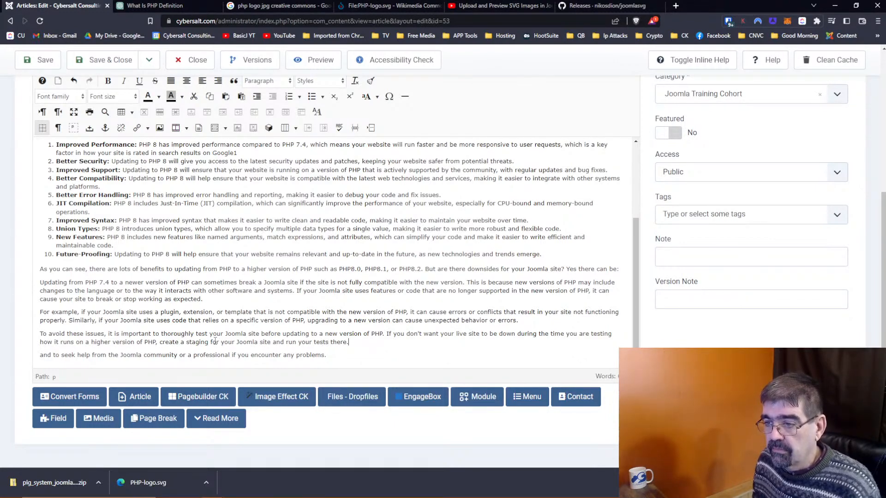
type("first.")
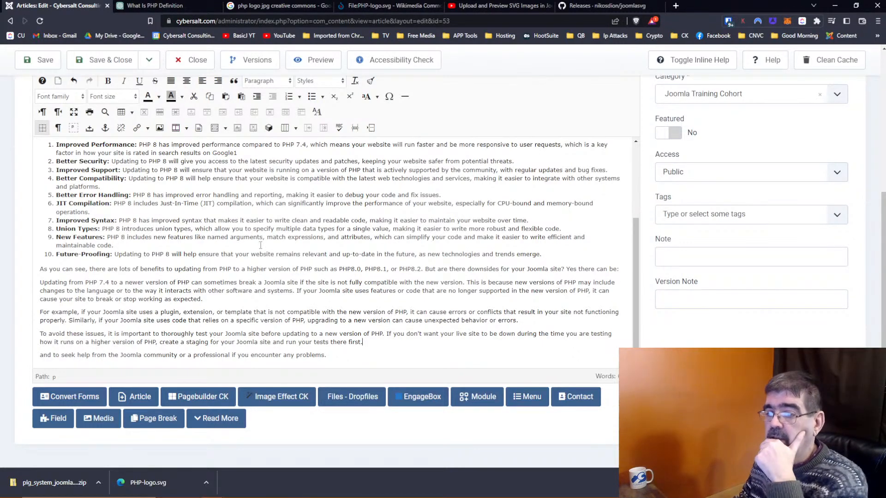
Step: Replace the last line with 'And of course, if you get stuck… contact us… how Cybersalt can help!'
left_click_drag(328, 355, 31, 358)
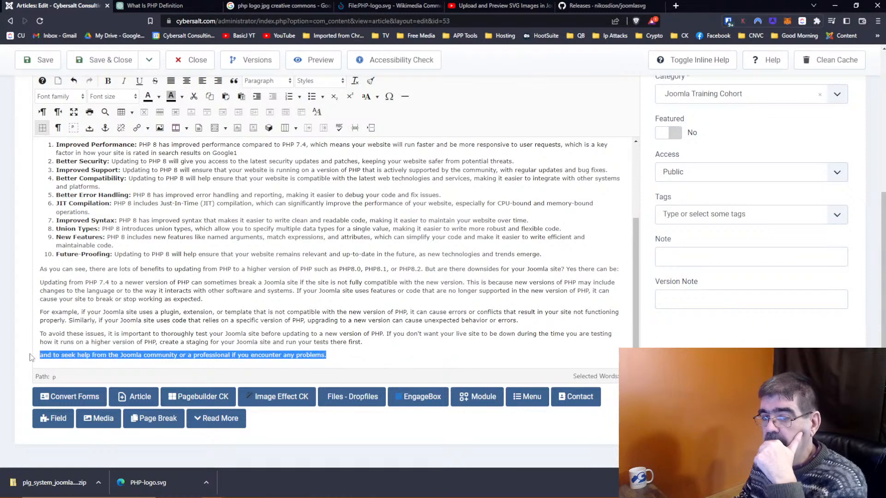
type("And of course, if you stuck along the way")
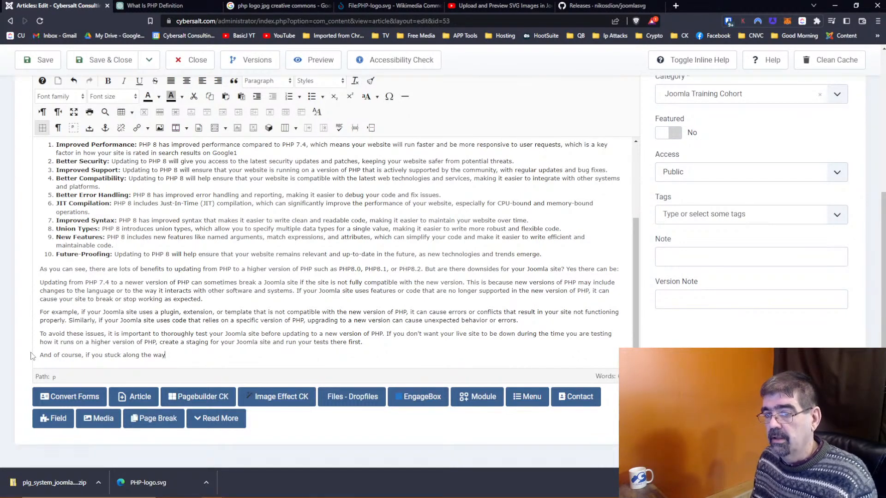
type(" let contact ")
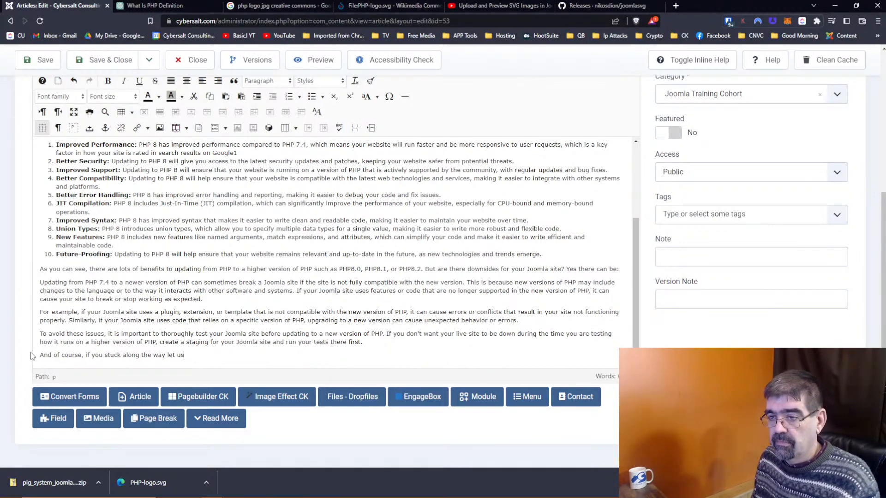
type("u")
key("BackSpace")
type("contact us")
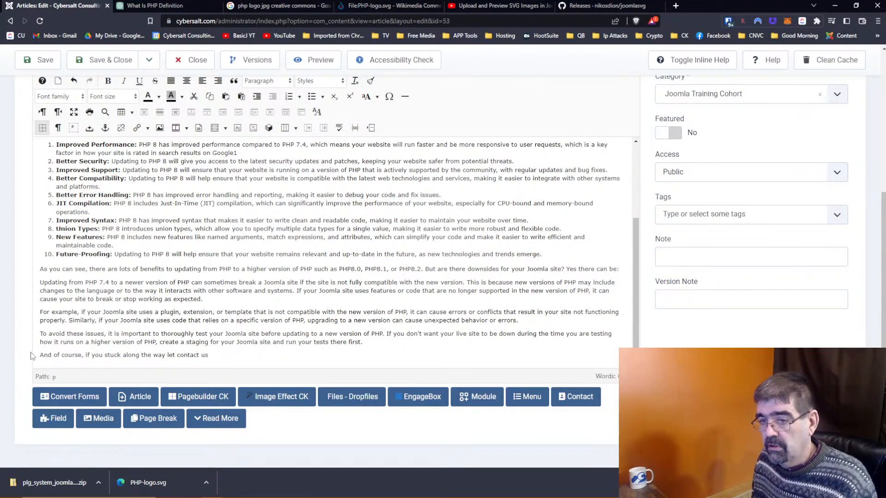
type(" and let's talk")
key("BackSpace")
type("lk aout ")
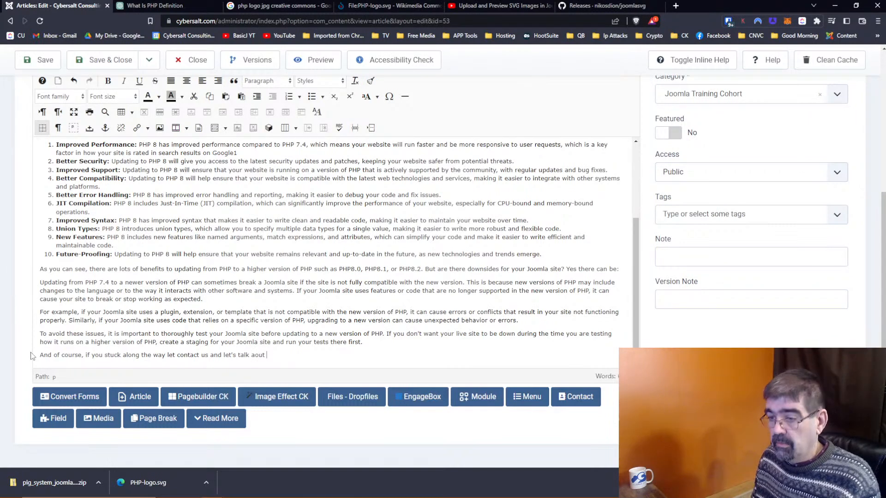
type("out how Cy")
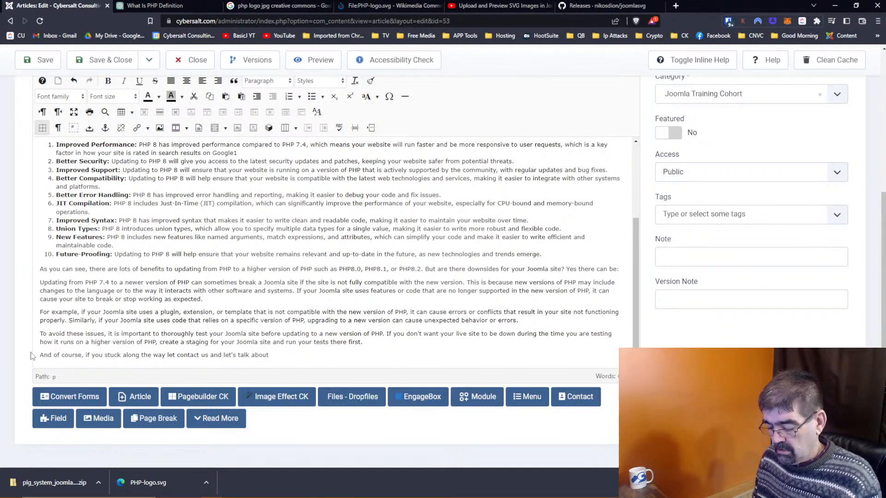
type("bersalt ")
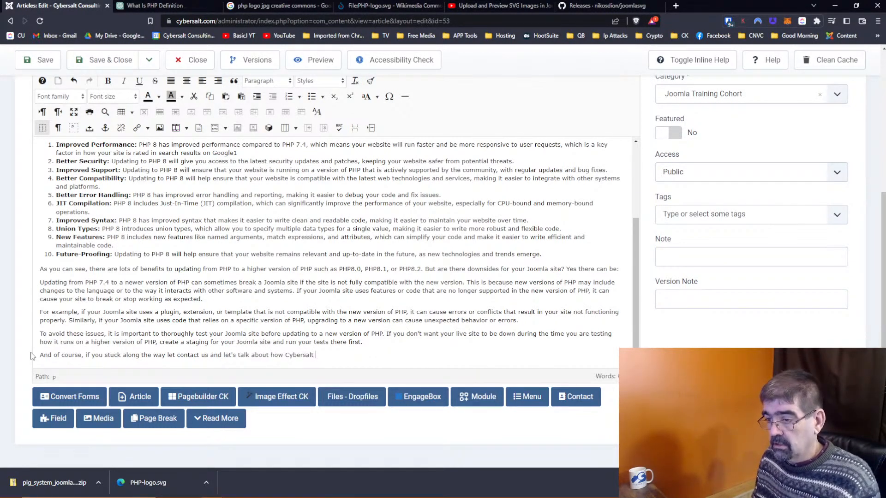
type("can ehlpe")
key("BackSpace")
key("BackSpace")
key("BackSpace")
key("BackSpace")
key("BackSpace")
type("help")
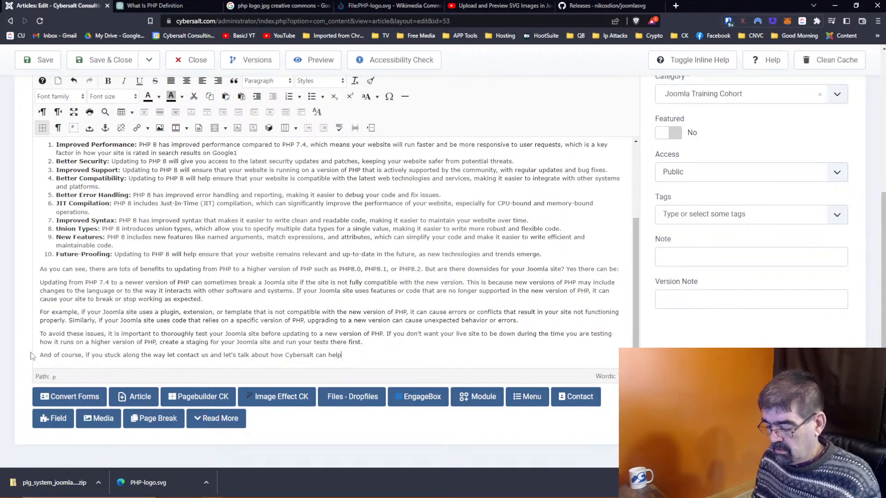
type("!")
scroll(520, 267, "up", 3)
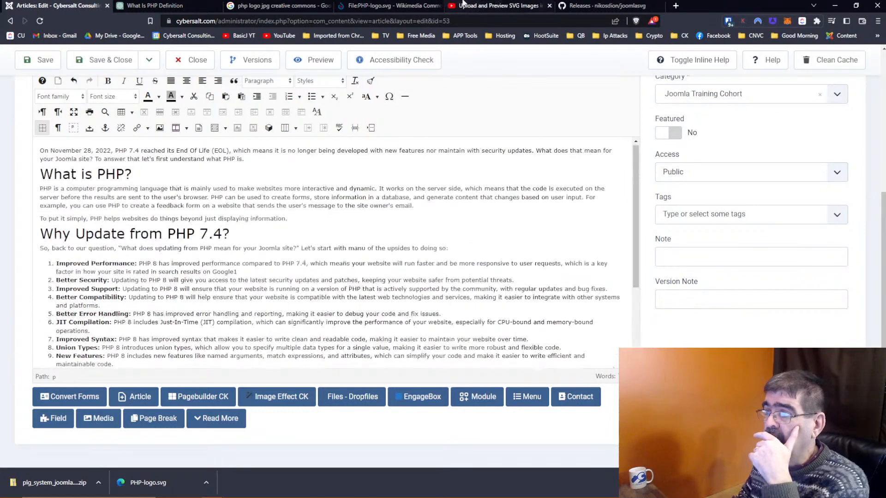
Step: Open the Joomla Training Cohort category page on the live site from the Frontend menu
scroll(775, 89, "up", 5)
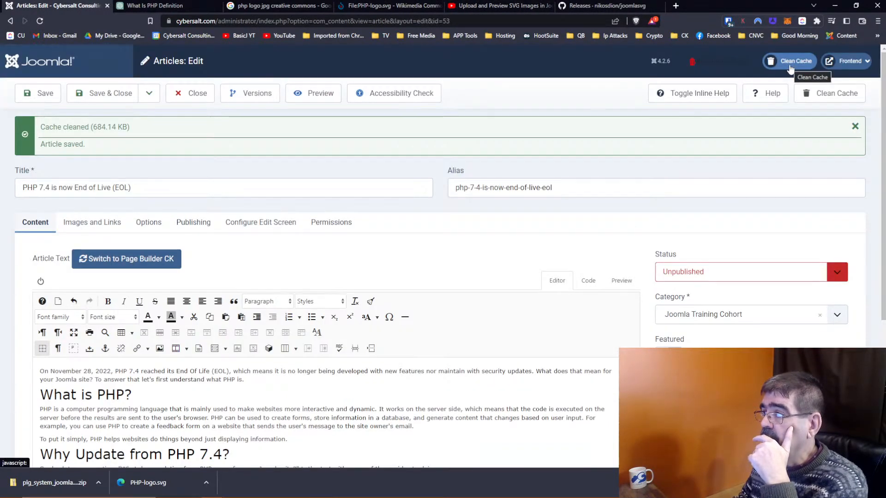
left_click(845, 69)
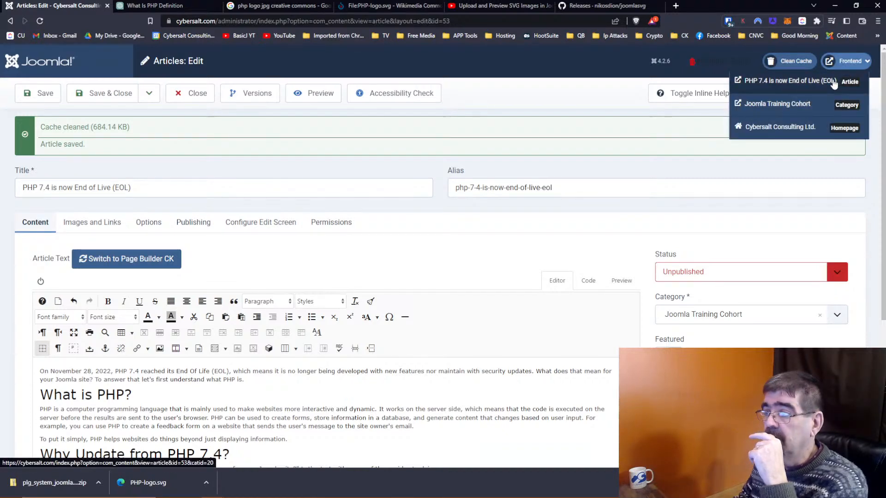
left_click(814, 105)
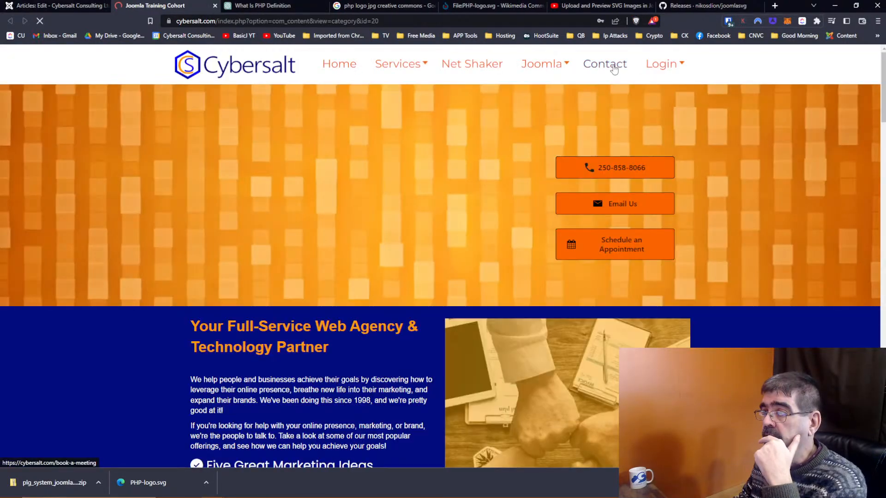
Step: Copy the live site's Book a Meeting (Contact) page address and go back to the article editor
left_click(614, 68)
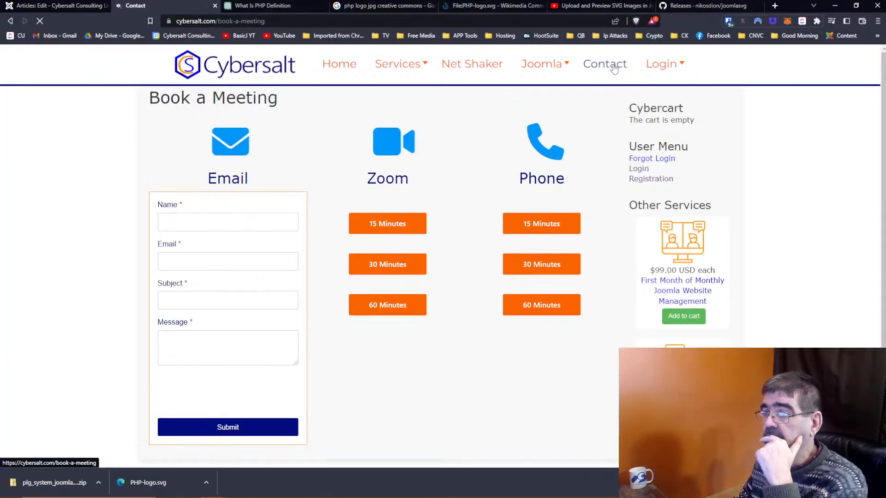
left_click(291, 21)
right_click(291, 21)
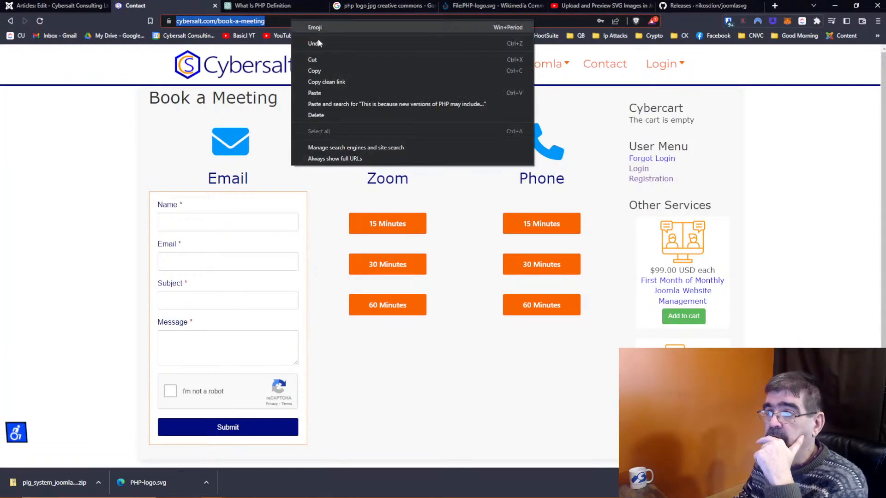
left_click(334, 70)
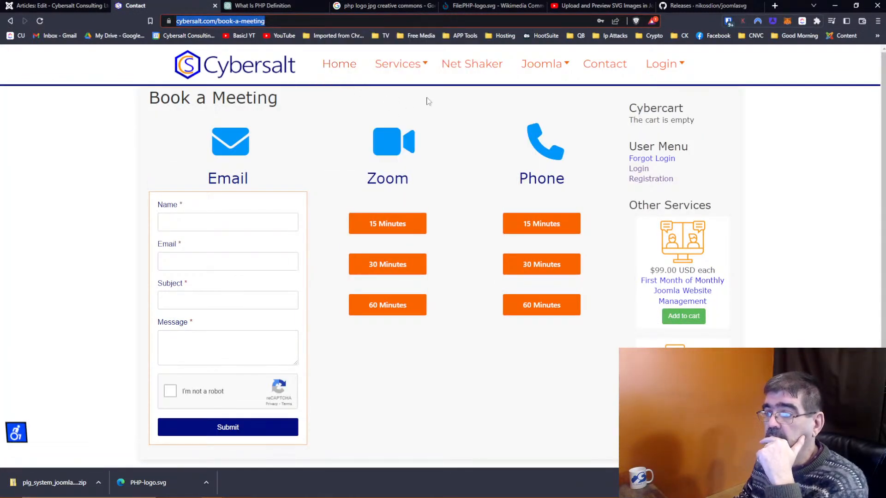
key("ctrl+shift+Tab")
scroll(458, 248, "down", 4)
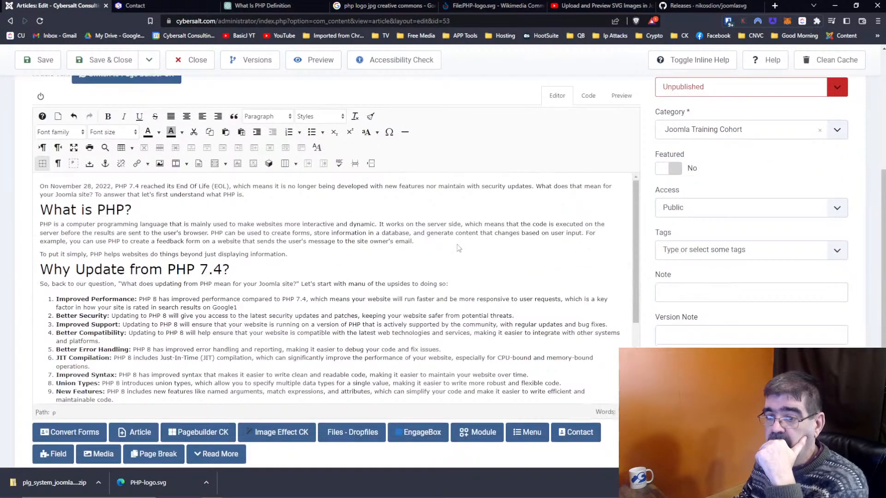
scroll(458, 248, "down", 1)
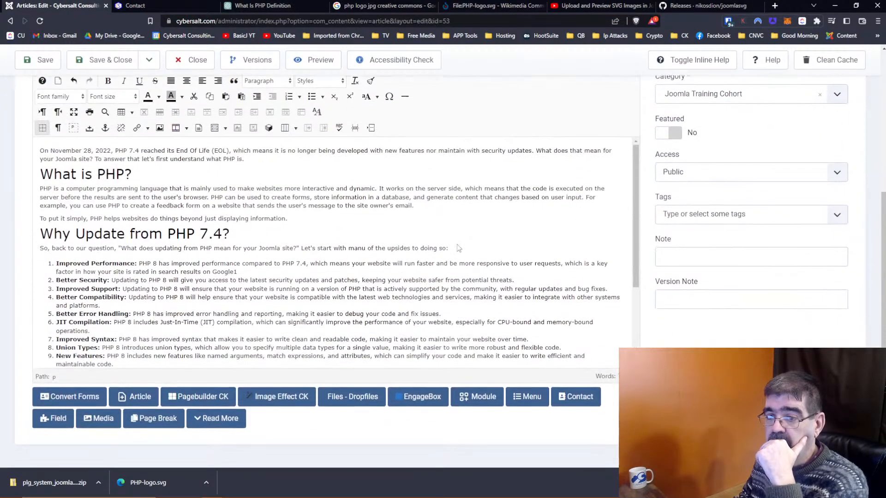
left_click(153, 10)
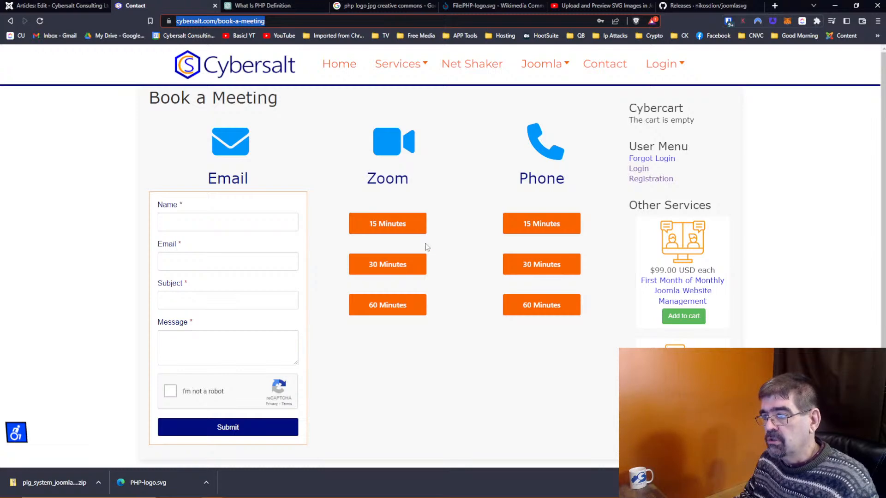
left_click(25, 4)
scroll(274, 223, "down", 5)
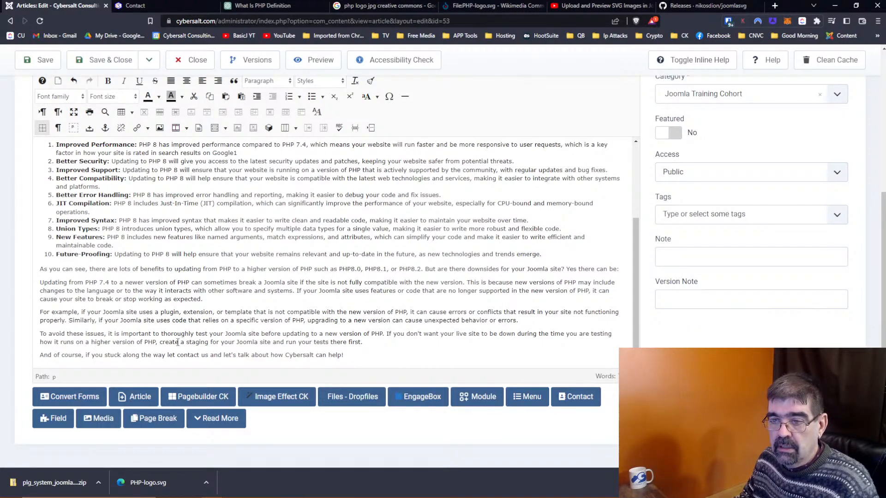
double_click(170, 355)
key("Delete")
left_click_drag(168, 356, 200, 354)
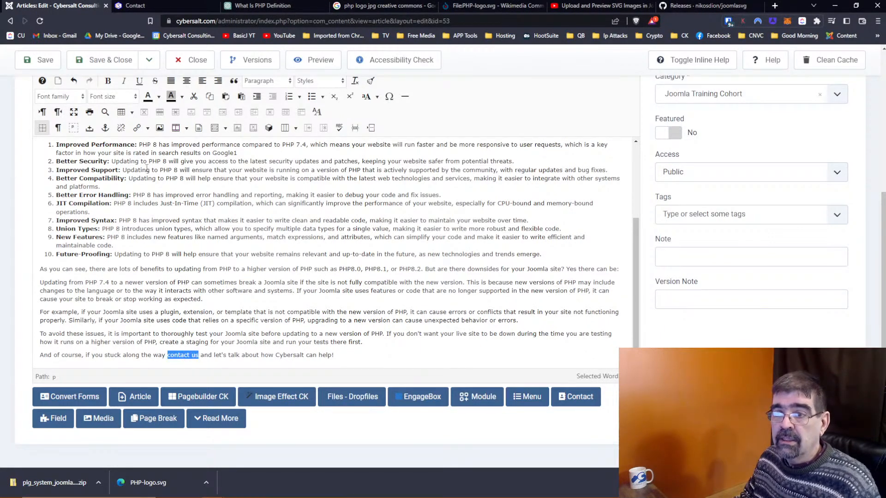
left_click(137, 127)
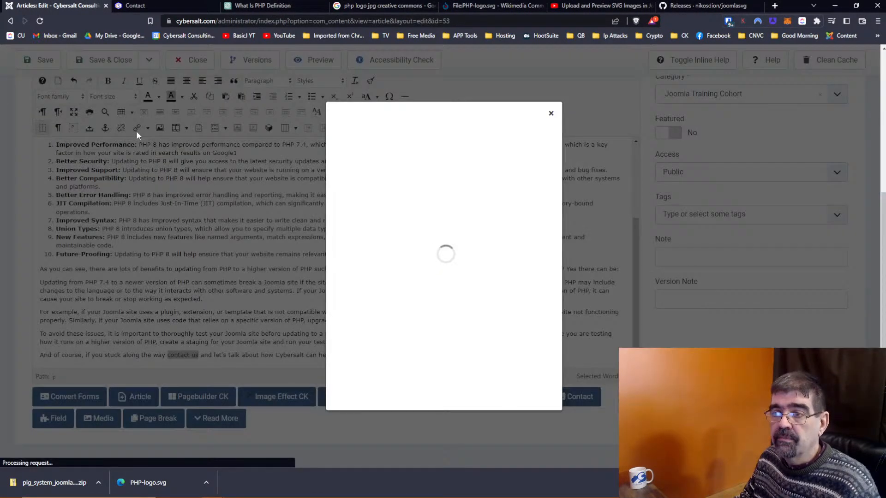
left_click(404, 154)
key("ctrl+v")
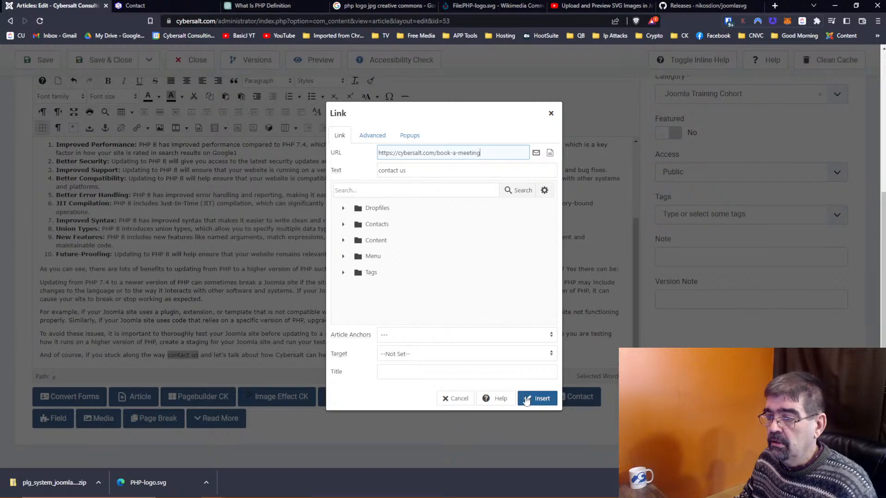
left_click(437, 355)
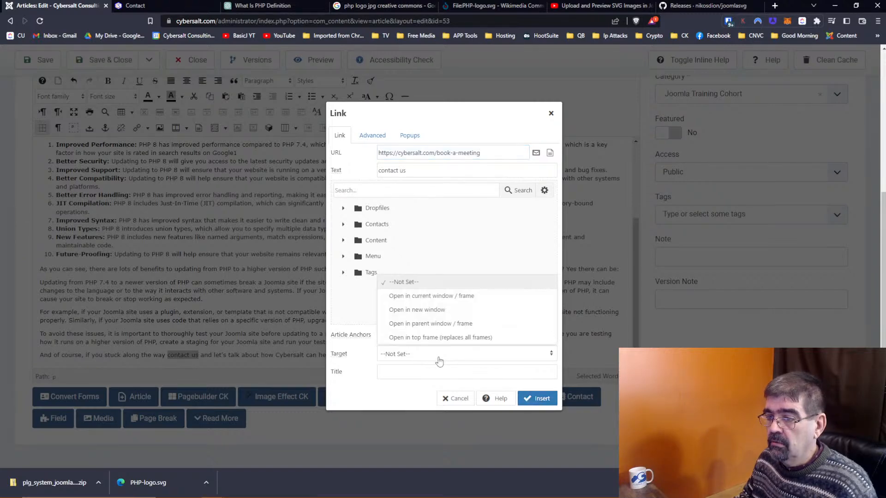
left_click(433, 309)
left_click(535, 399)
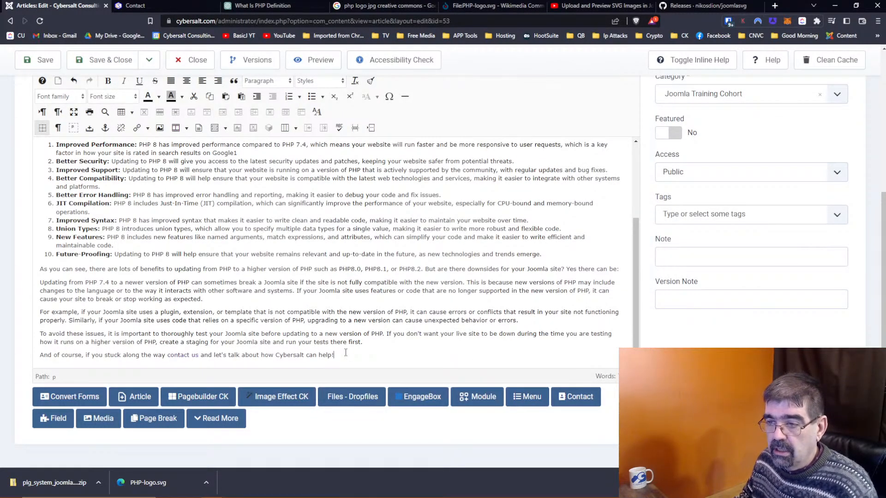
Step: Add a new closing paragraph: 'In the meantime, here is a video on your channel that may also help you with your update to'
key("Return")
type("In the ma")
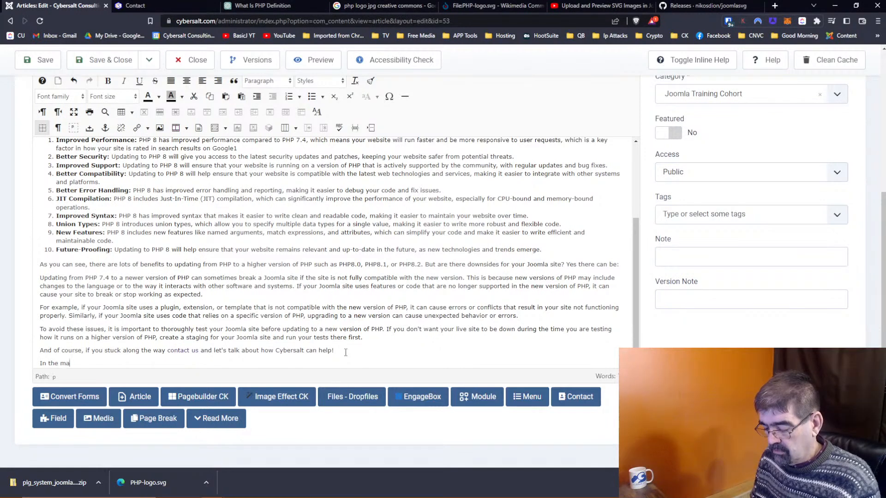
key("BackSpace")
type("eantime, here is a")
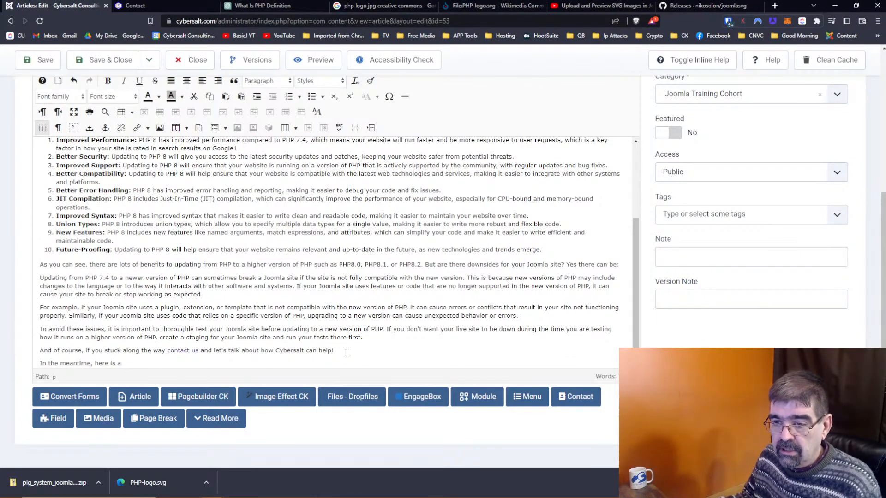
scroll(228, 280, "down", 1)
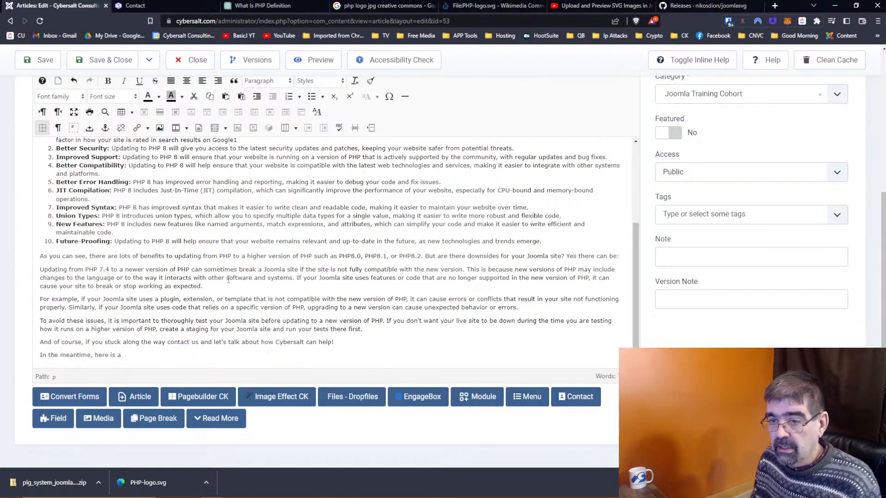
type("video on you")
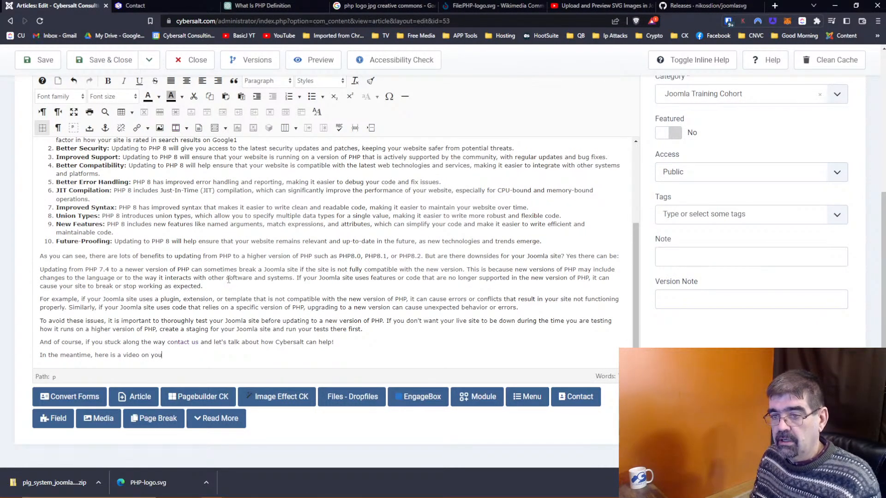
type("r channel th")
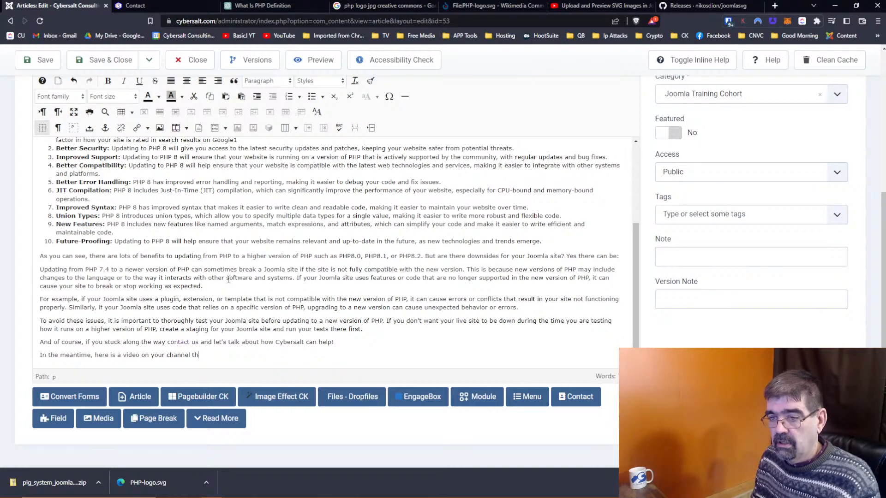
type("at may also help you")
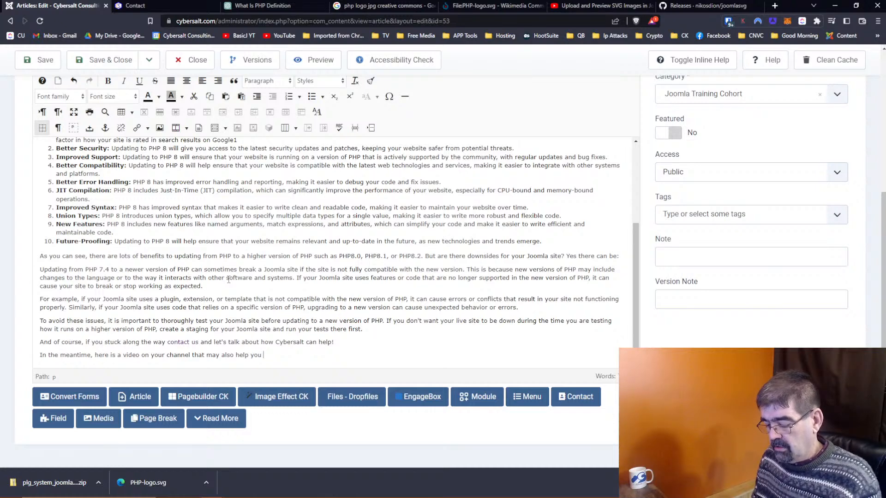
type(" with your ")
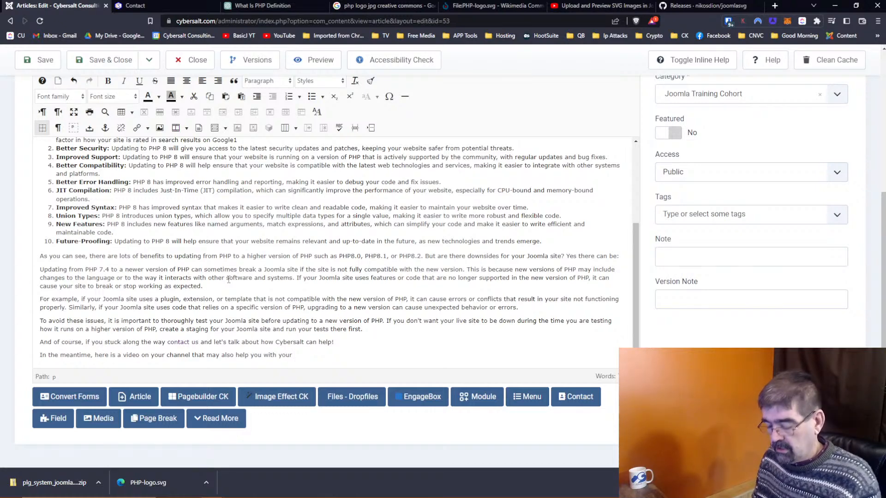
type("update")
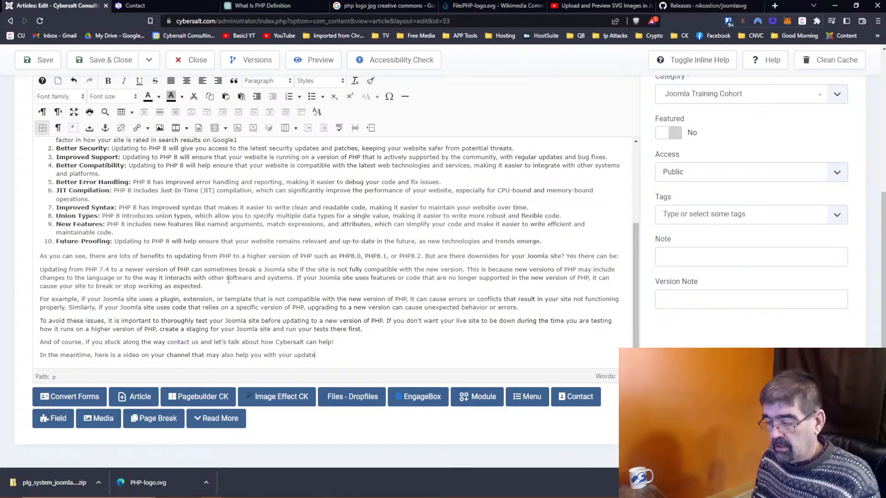
key("BackSpace")
key("BackSpace")
type("date to using PHP8.")
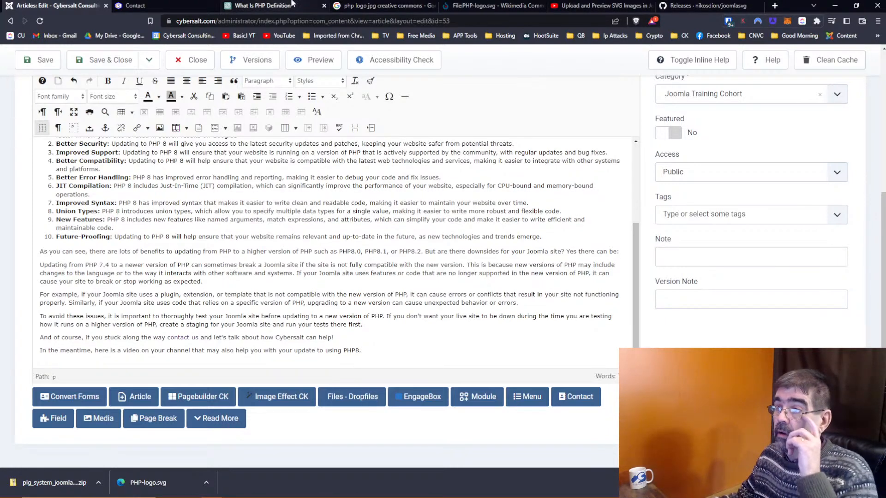
Step: Find the 'How to Upgrade to PHP 8.0 From PHP 7.4' video by searching 'php' in YouTube Studio and copy its link
left_click(595, 5)
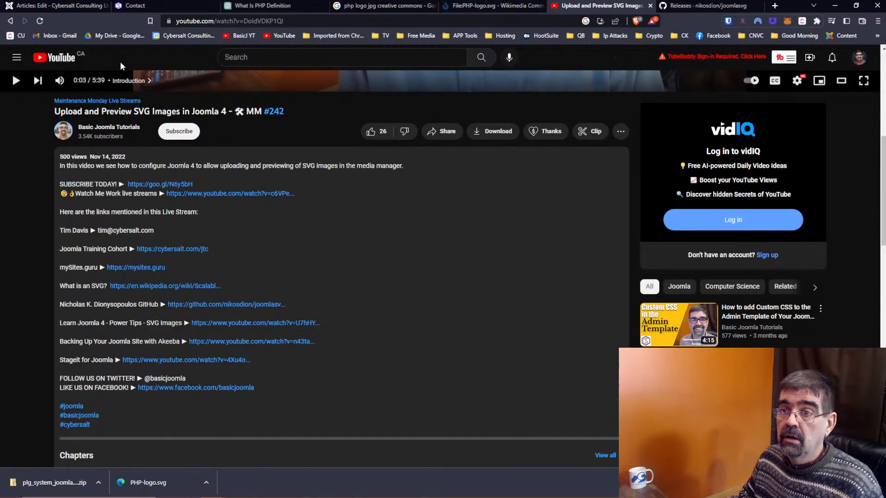
left_click(226, 35)
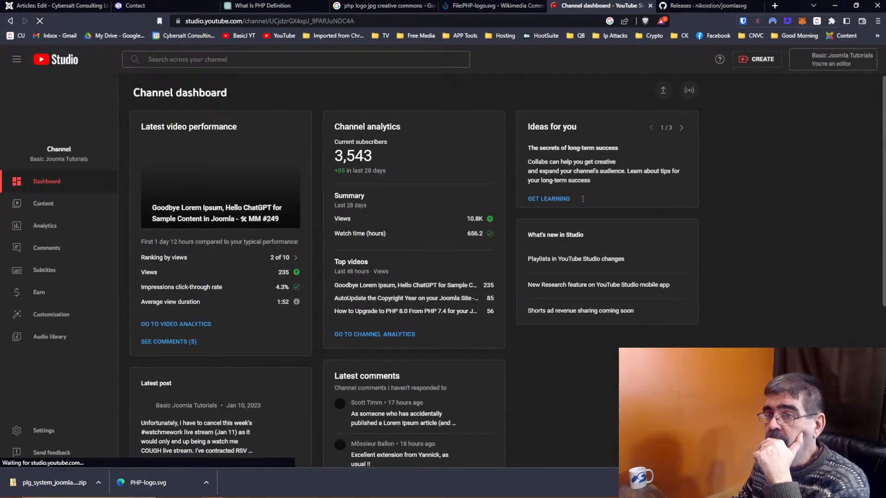
left_click(237, 60)
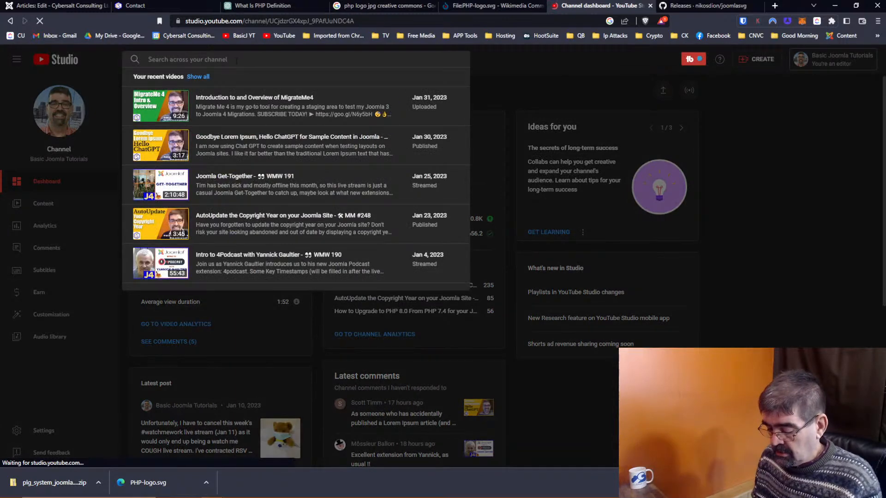
type("php")
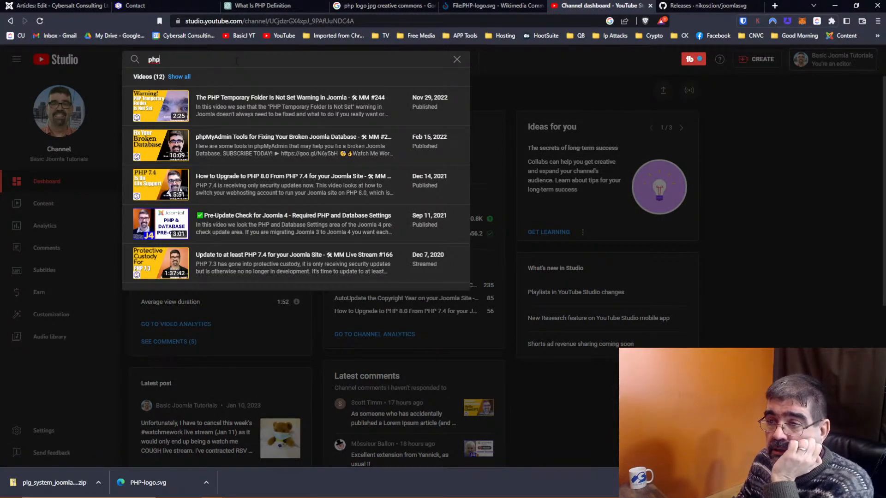
mouse_move(180, 185)
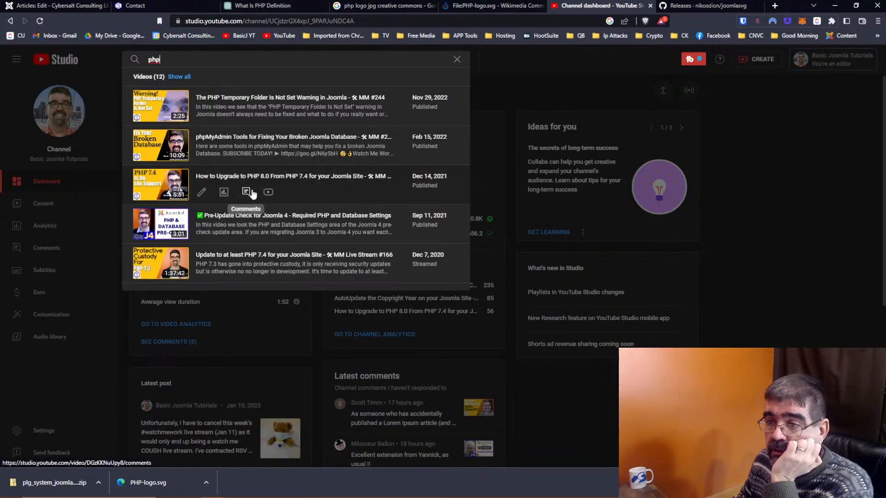
left_click(202, 192)
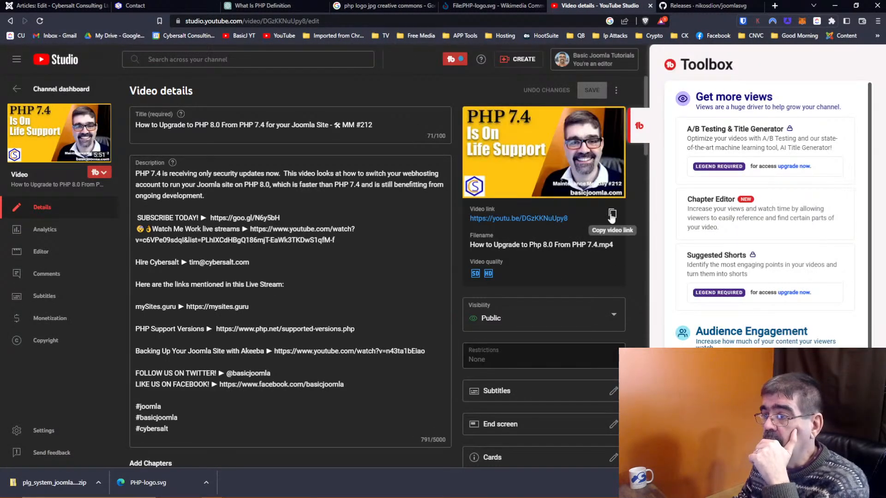
left_click(612, 214)
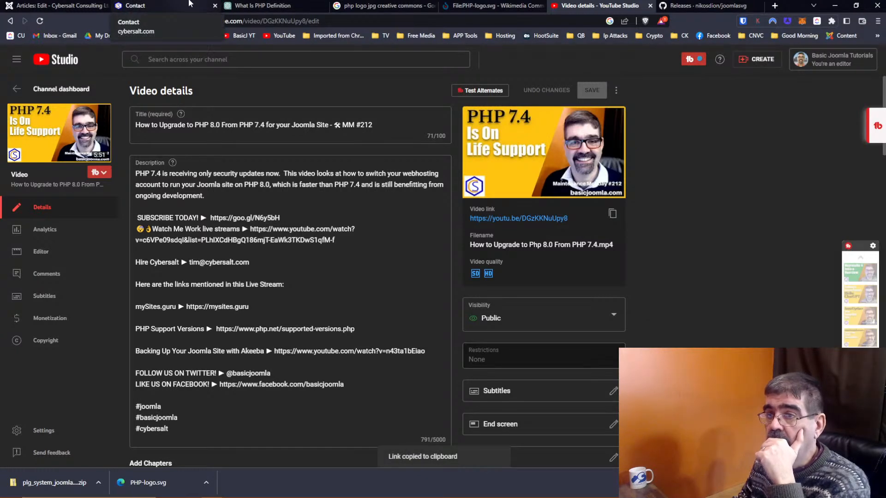
left_click(33, 7)
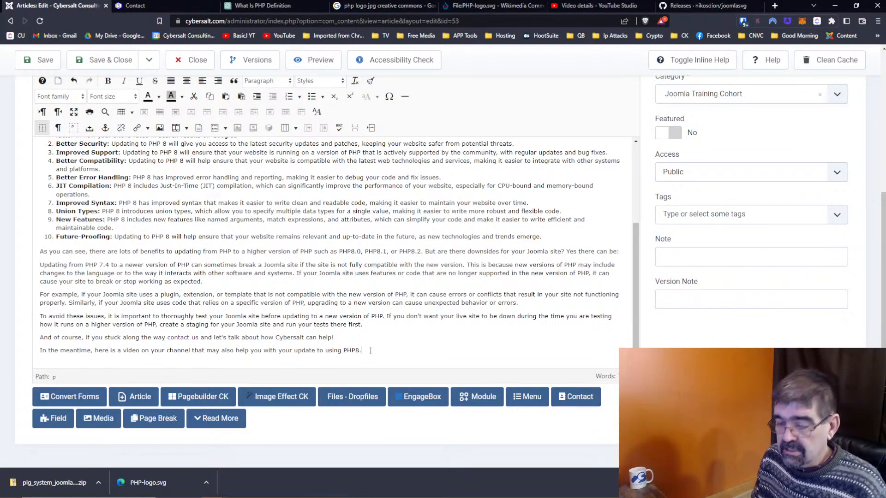
Step: Embed the copied PHP 8.0 upgrade video on its own line below the closing sentence, centred
key("ctrl+v")
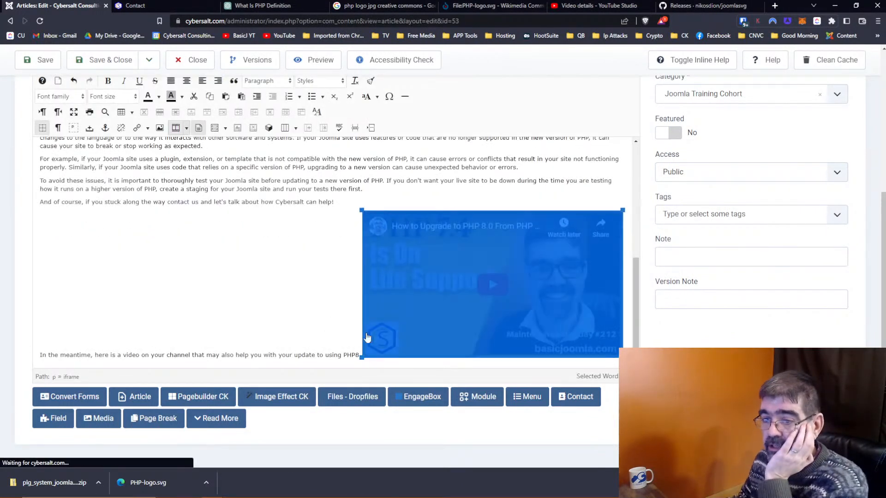
left_click(348, 357)
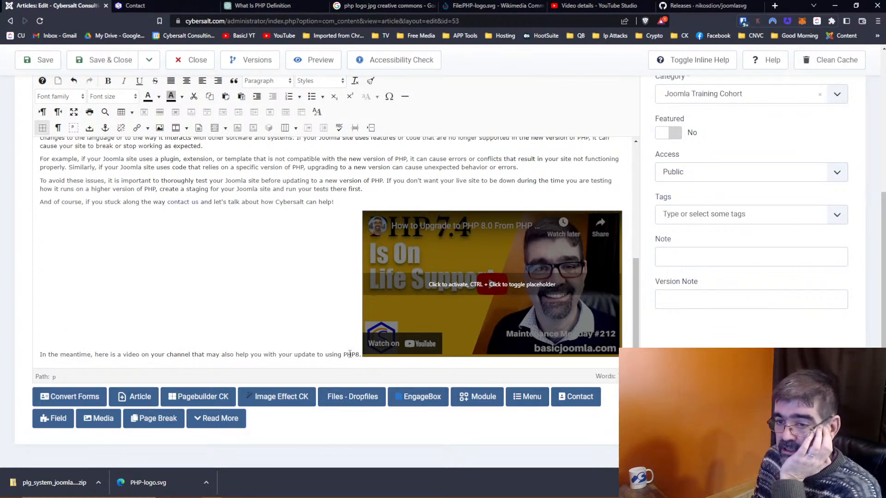
key("Return")
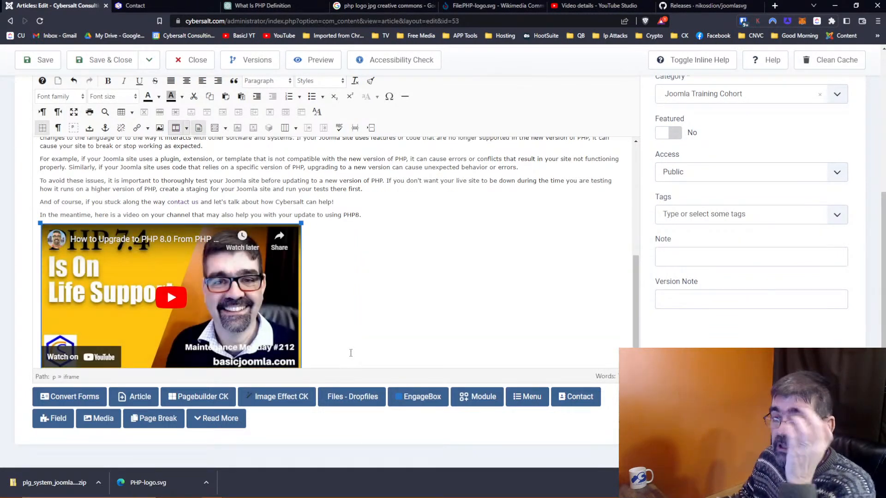
left_click(342, 318)
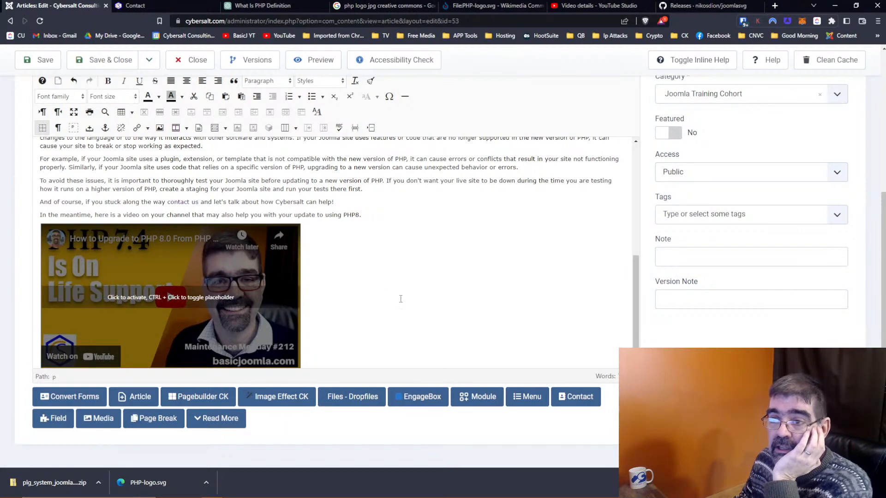
left_click(186, 81)
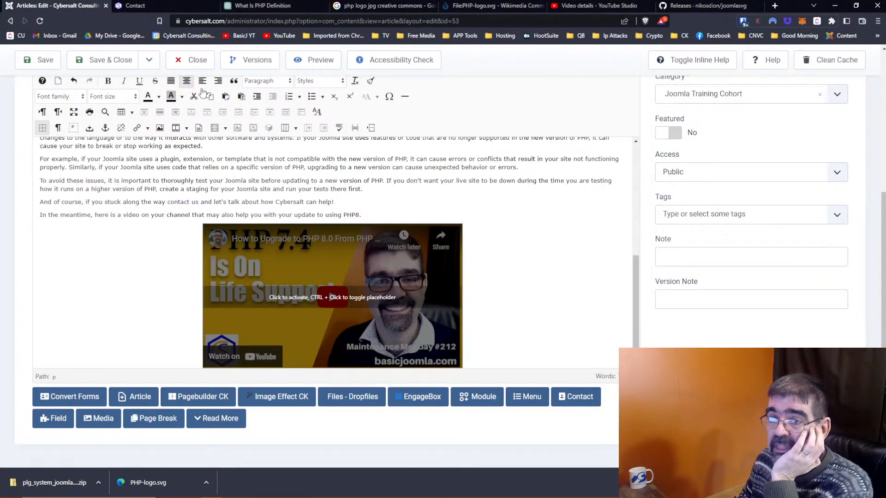
left_click(553, 6)
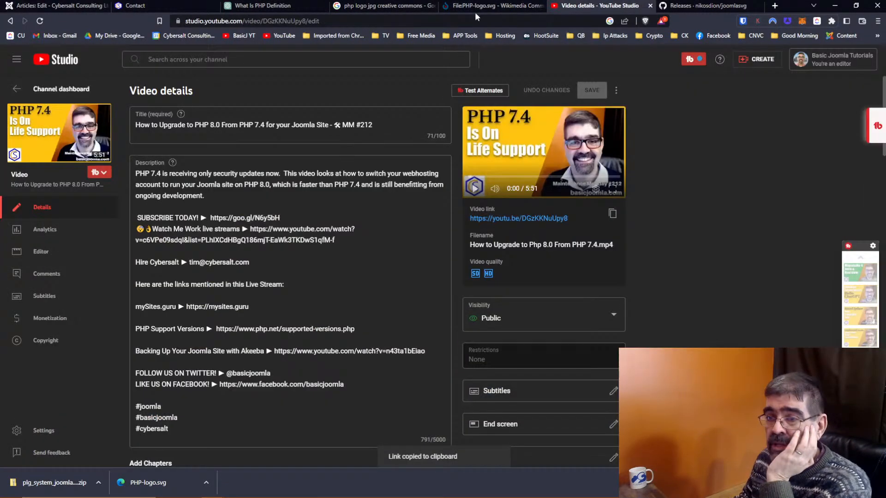
Step: Review the PHP 8.0 upgrade video's Studio analytics, showing 5,437 views since publishing
left_click(198, 60)
type("php")
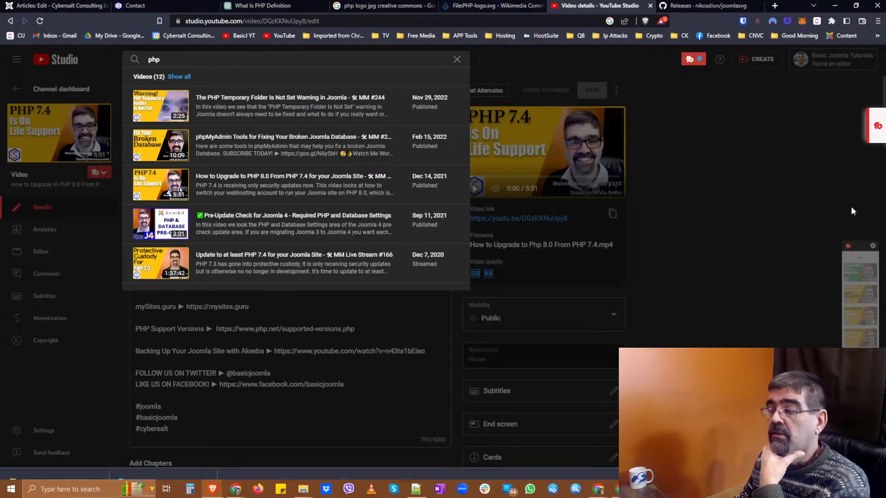
left_click(763, 130)
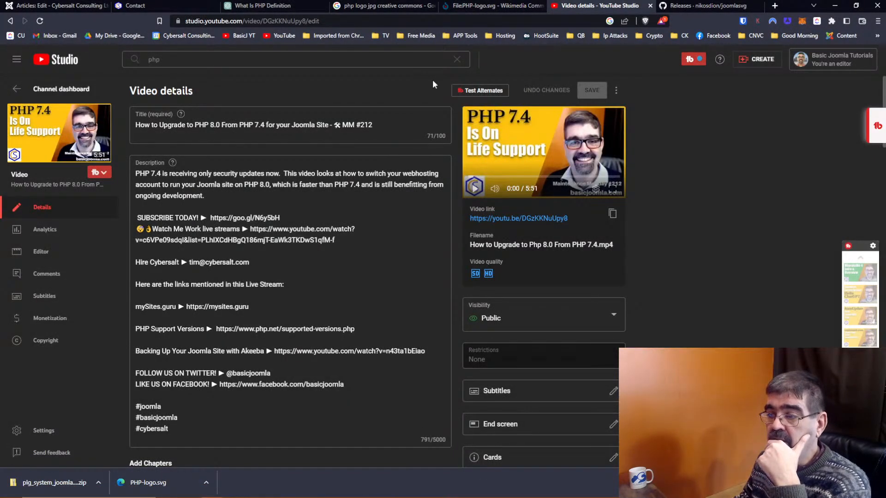
left_click(42, 230)
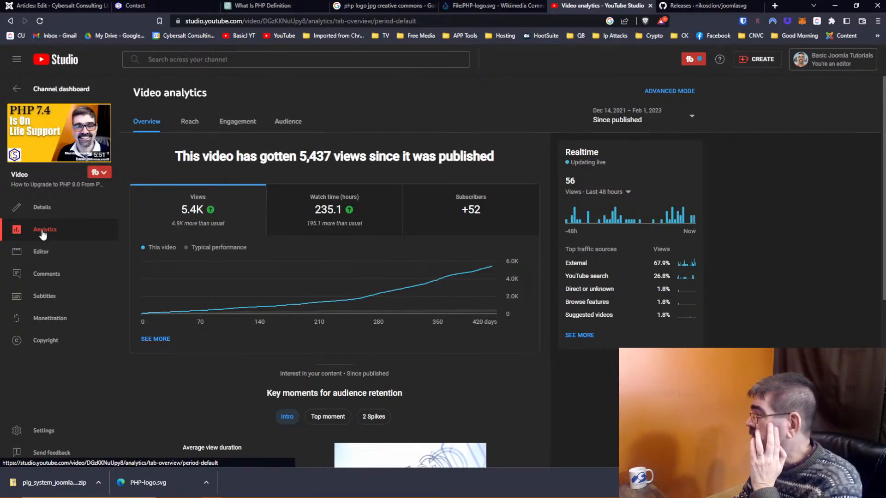
mouse_move(289, 286)
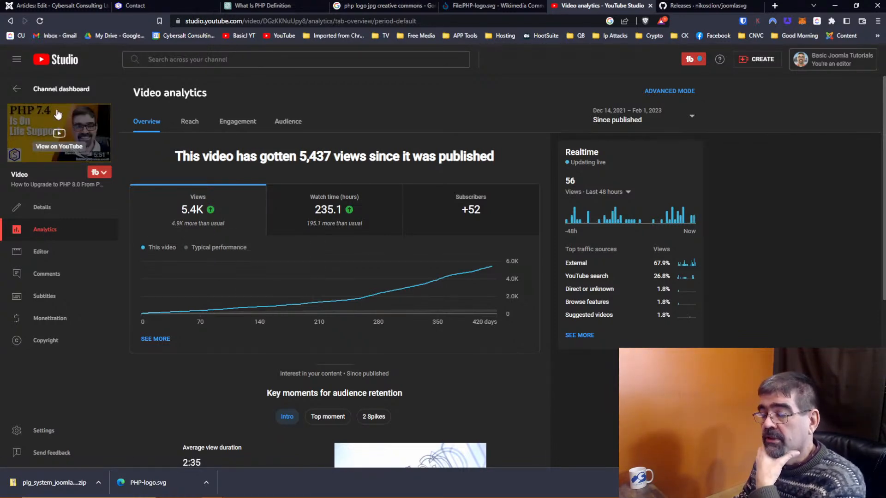
mouse_move(572, 153)
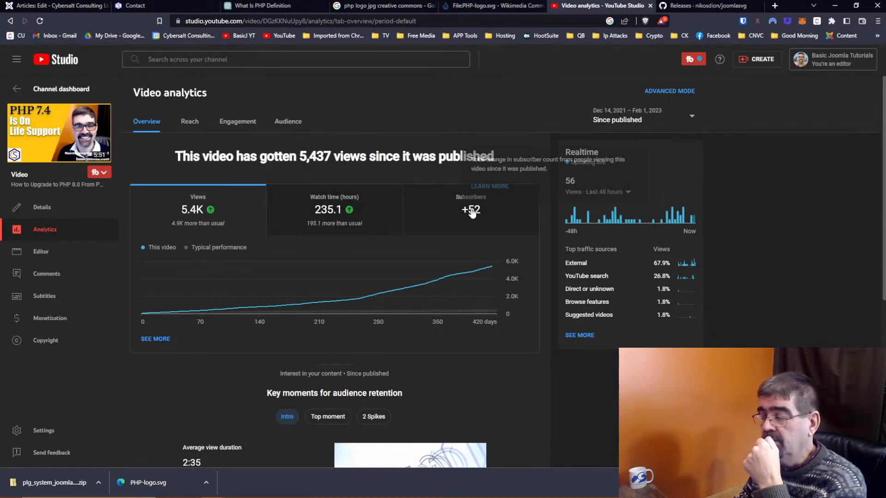
left_click(48, 5)
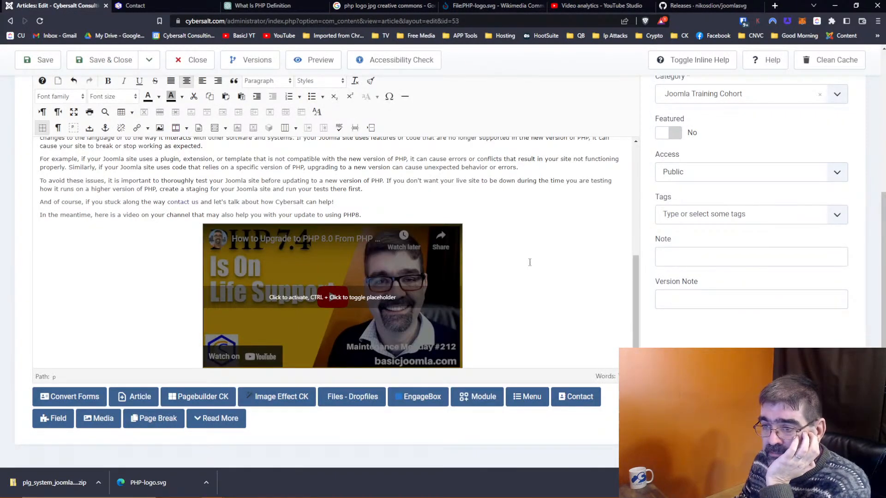
Step: Repoint the 'contact us' link to the Main Menu item Contact / contact-cybersalt (index.php?Itemid=155)
left_click_drag(169, 201, 193, 202)
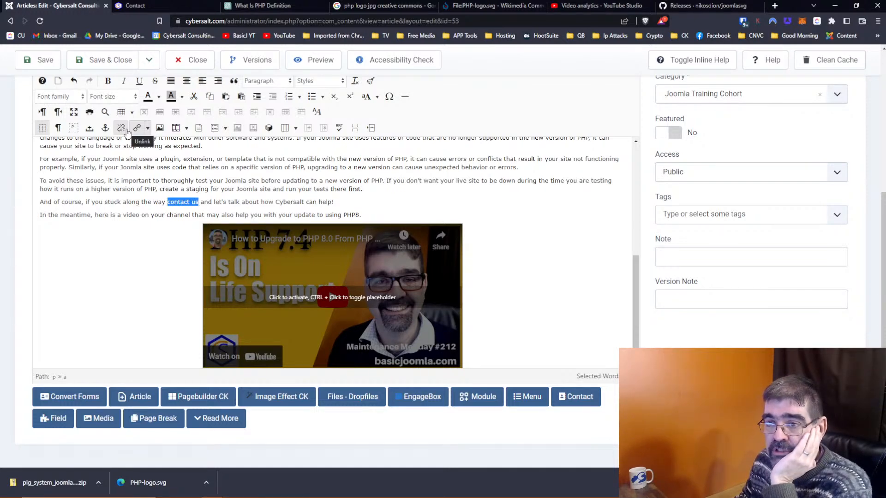
scroll(291, 193, "up", 1)
scroll(291, 193, "up", 1)
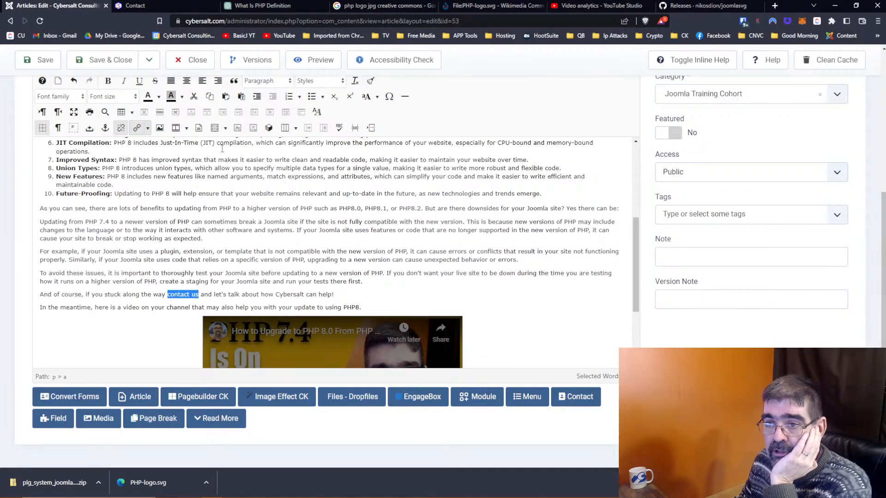
left_click(134, 131)
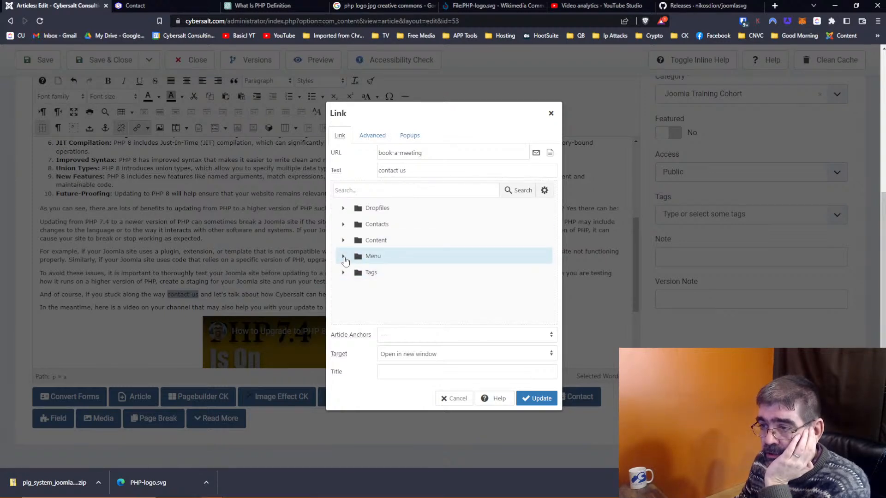
left_click(343, 258)
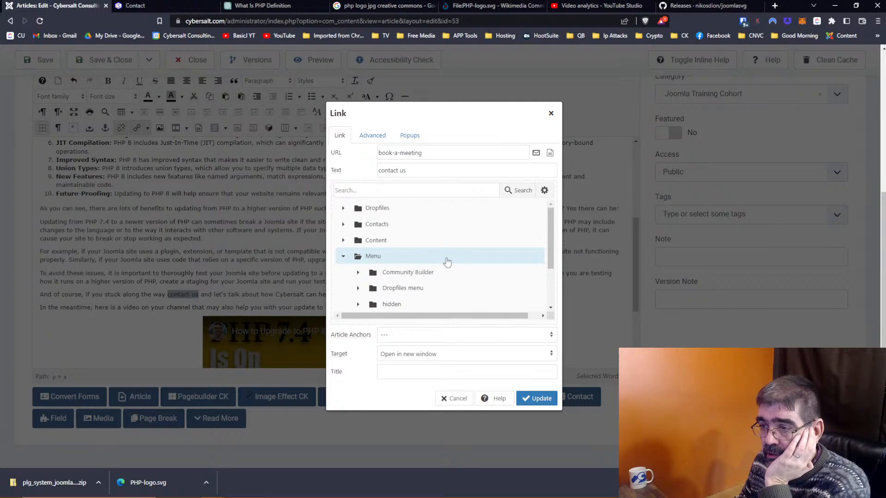
scroll(445, 259, "down", 3)
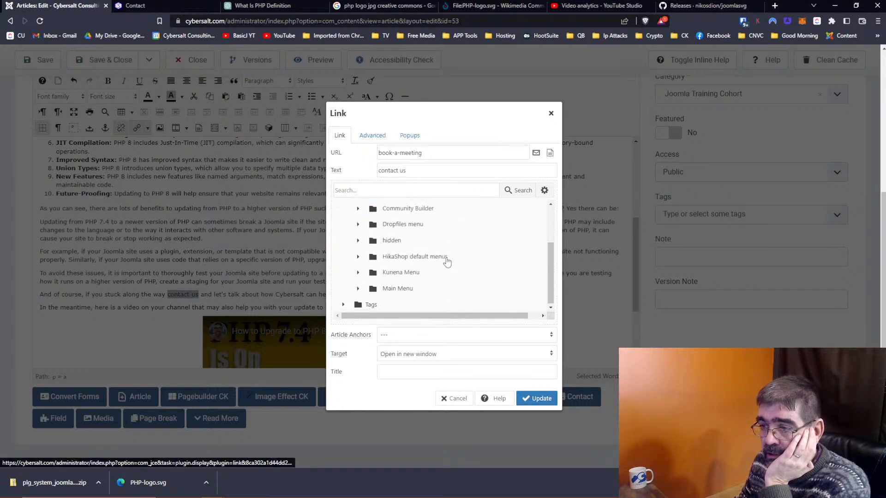
left_click(358, 288)
scroll(473, 261, "down", 4)
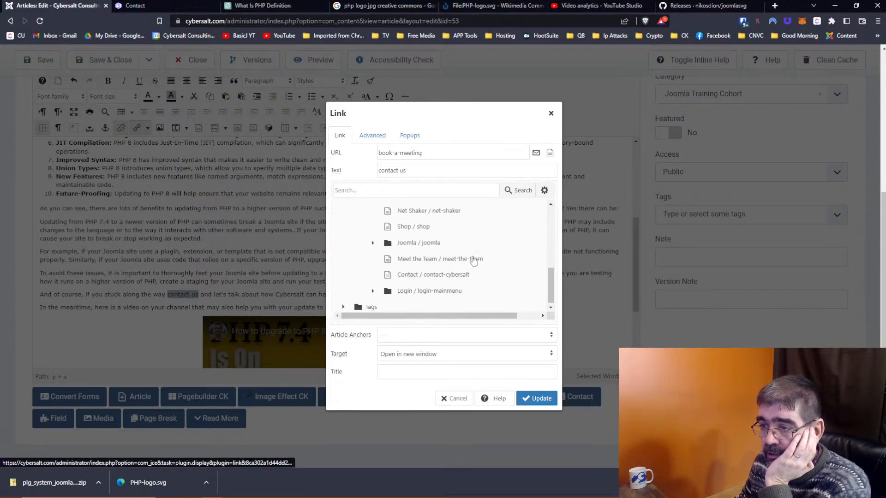
left_click(462, 272)
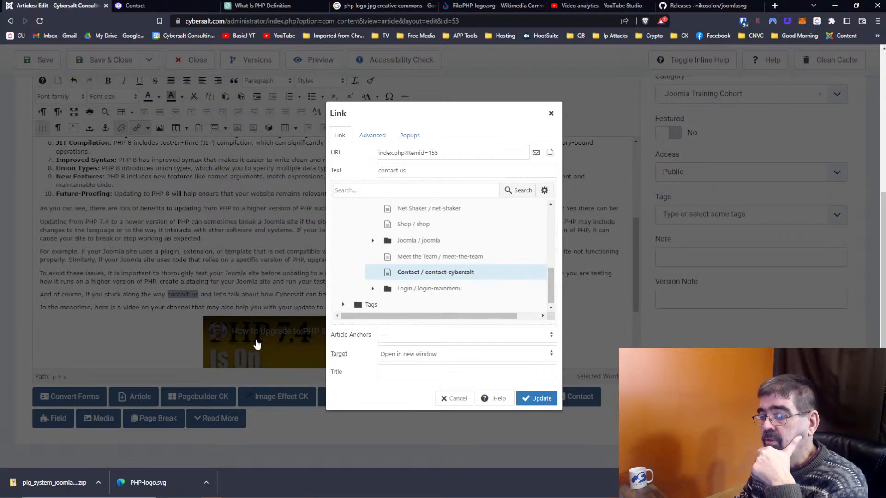
left_click(535, 398)
scroll(351, 243, "down", 2)
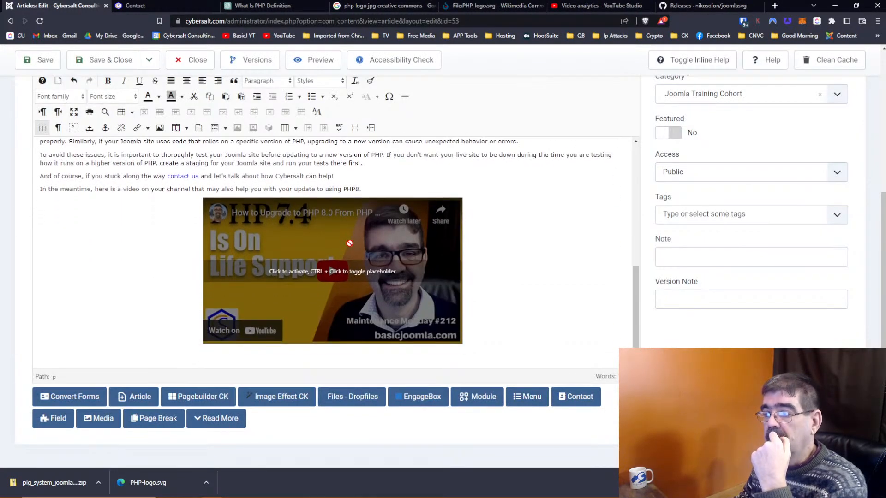
scroll(350, 243, "up", 6)
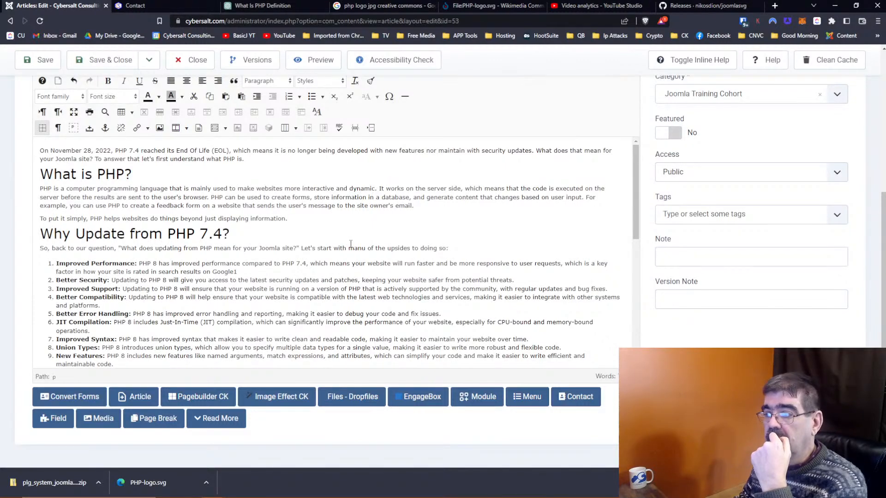
scroll(355, 246, "up", 1)
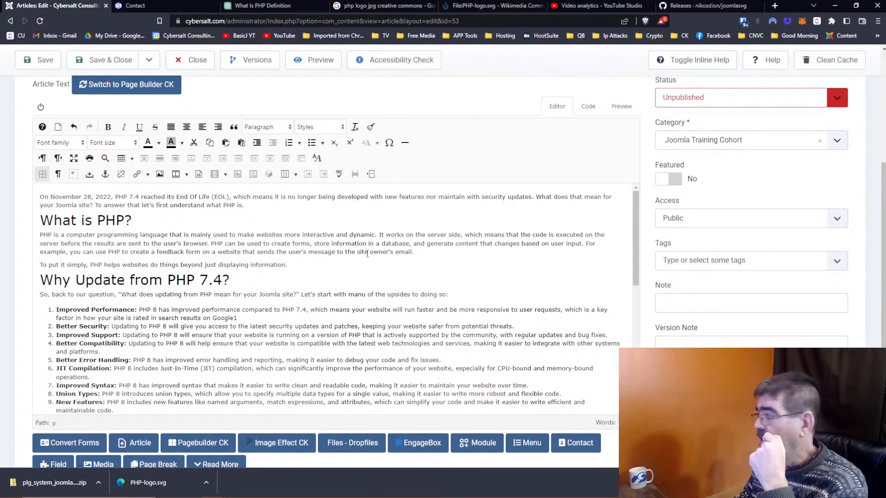
Step: Save the article and load the site's /administrator Home Dashboard in the Contact page tab
left_click(33, 66)
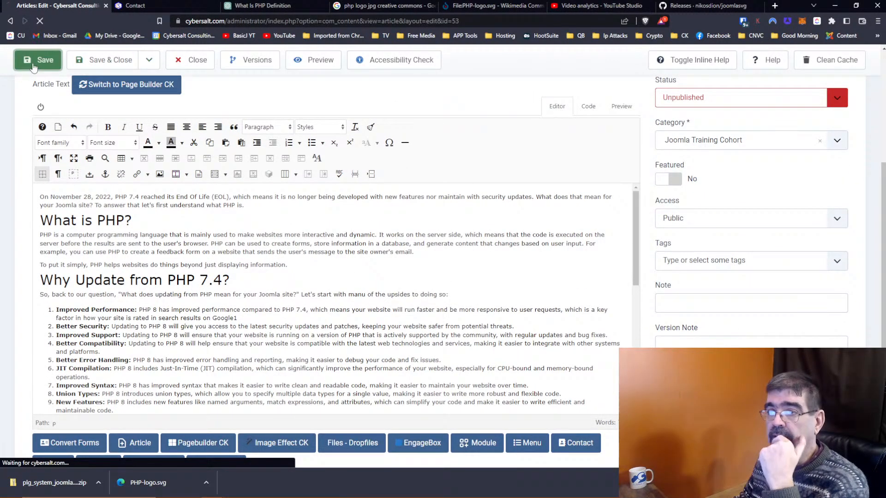
scroll(510, 166, "up", 2)
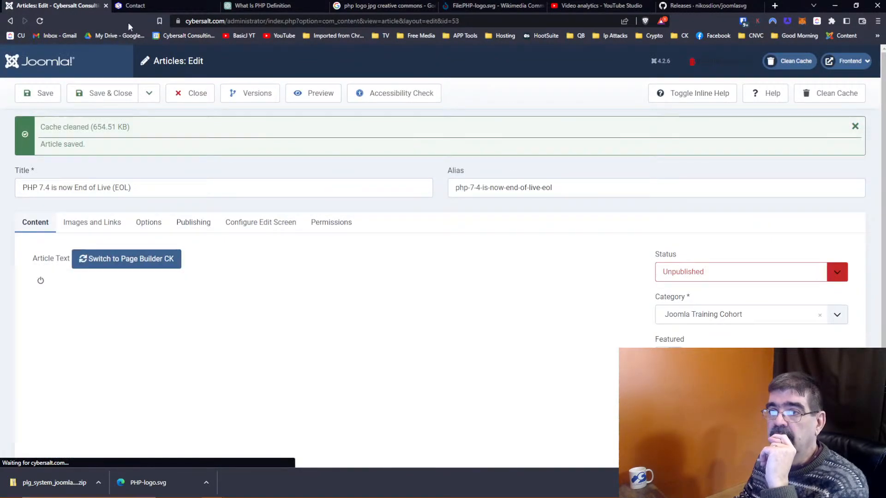
right_click(66, 9)
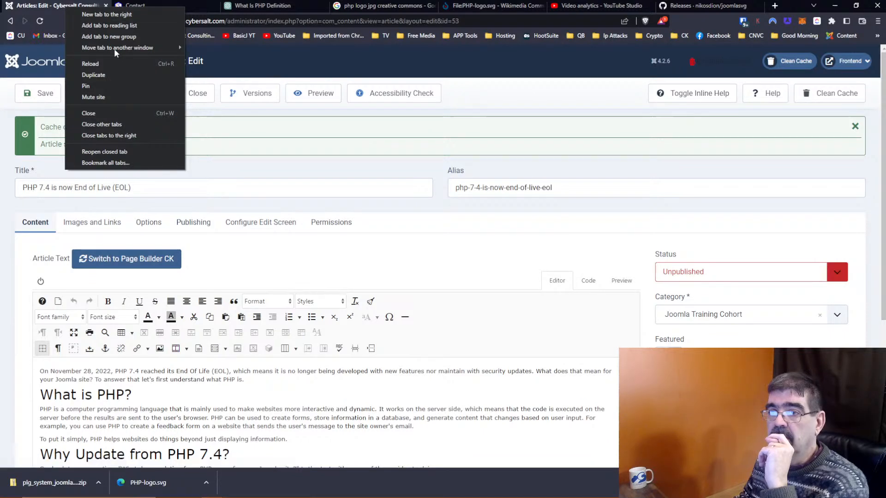
left_click(150, 5)
left_click(295, 20)
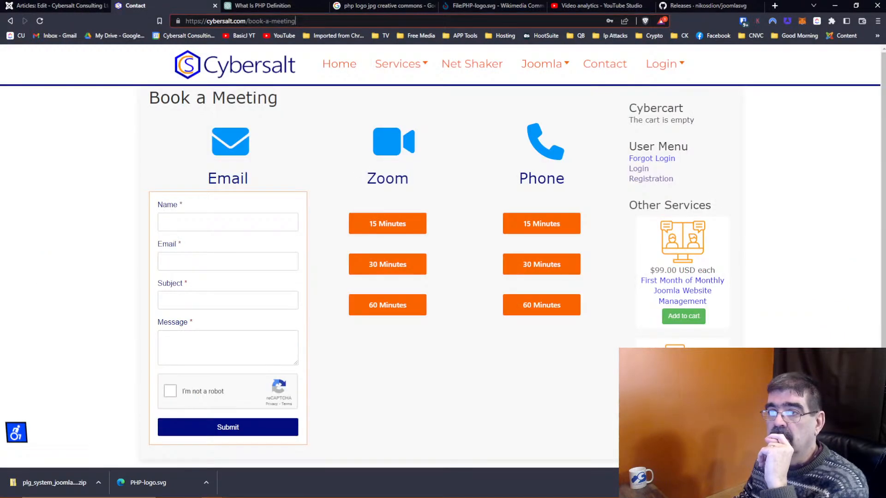
left_click_drag(295, 20, 248, 21)
type("ad")
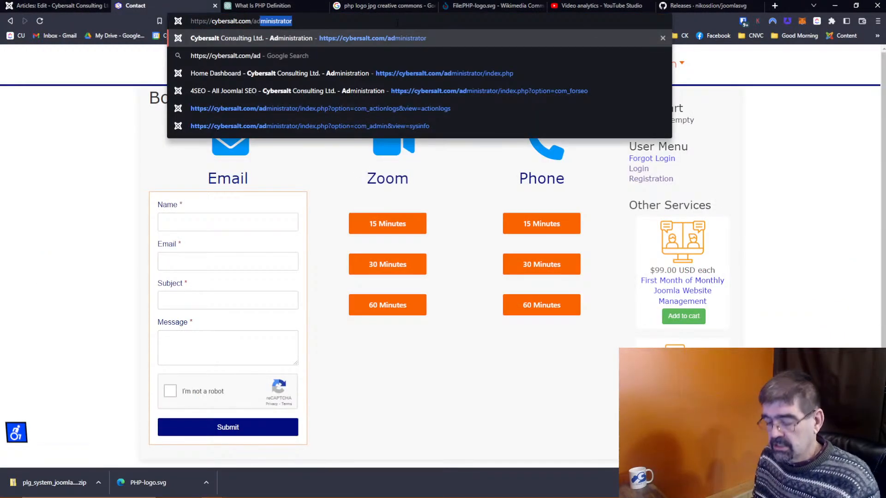
key("Return")
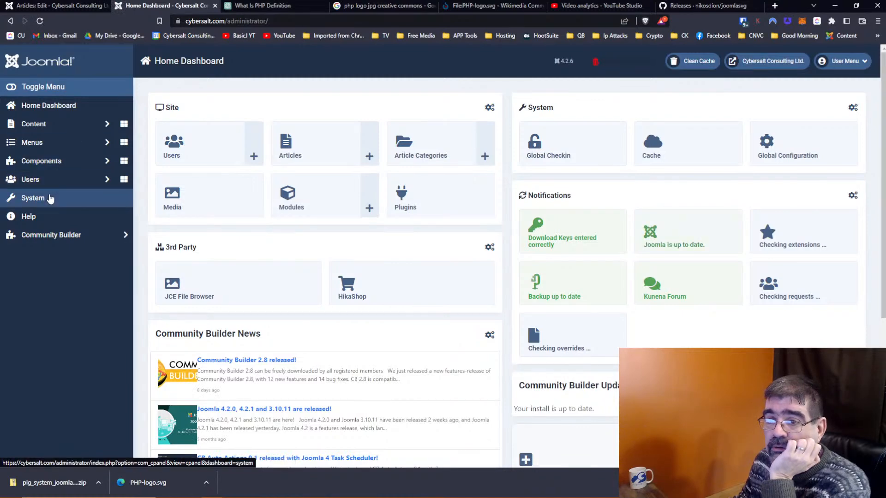
Step: Install the SVG Support for Joomla! plugin by uploading its zip package in the Extensions installer
left_click(49, 198)
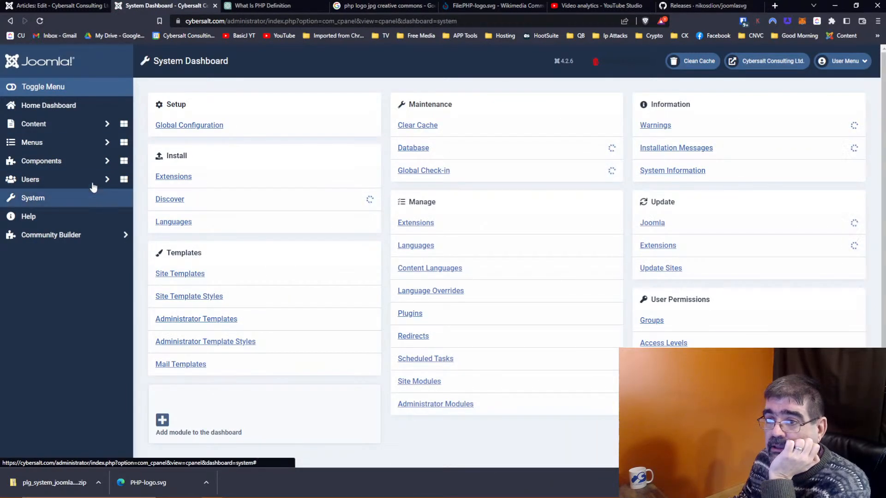
left_click(169, 177)
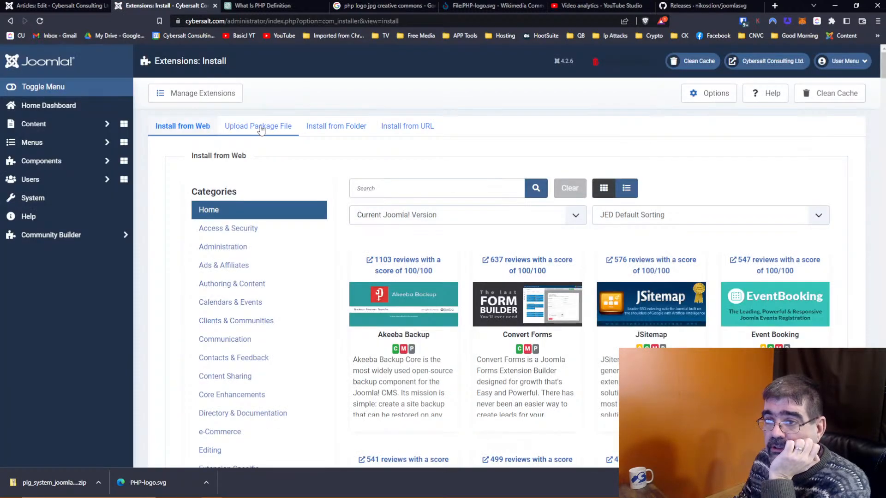
left_click(259, 126)
left_click_drag(53, 482, 484, 258)
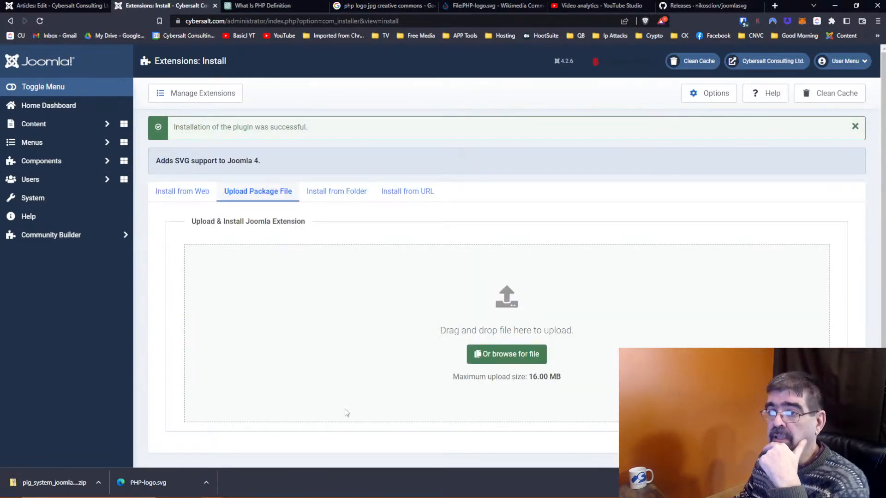
Step: Enable the System - SVG Support for Joomla! plugin, found by sorting plugins by ID descending, and save
left_click(39, 203)
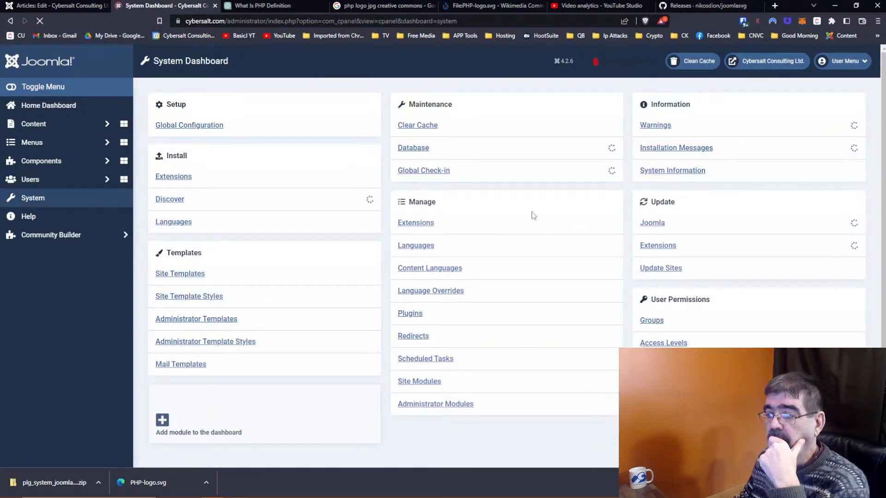
left_click(414, 316)
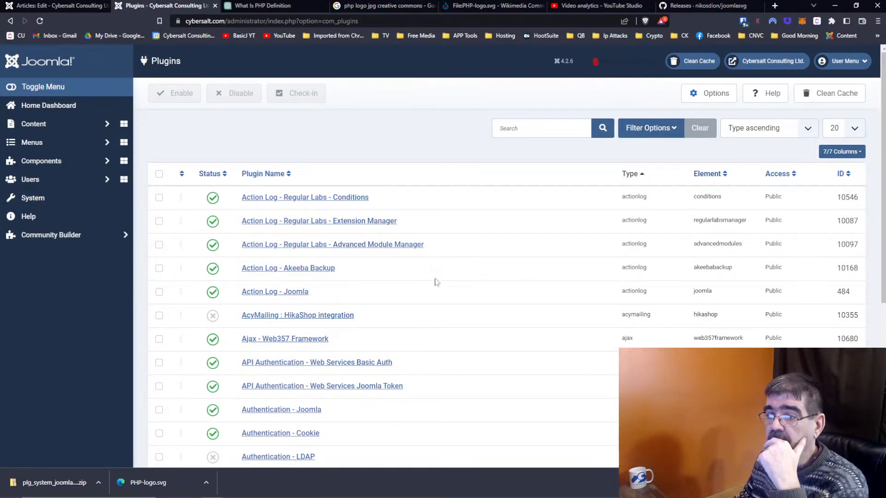
left_click(846, 174)
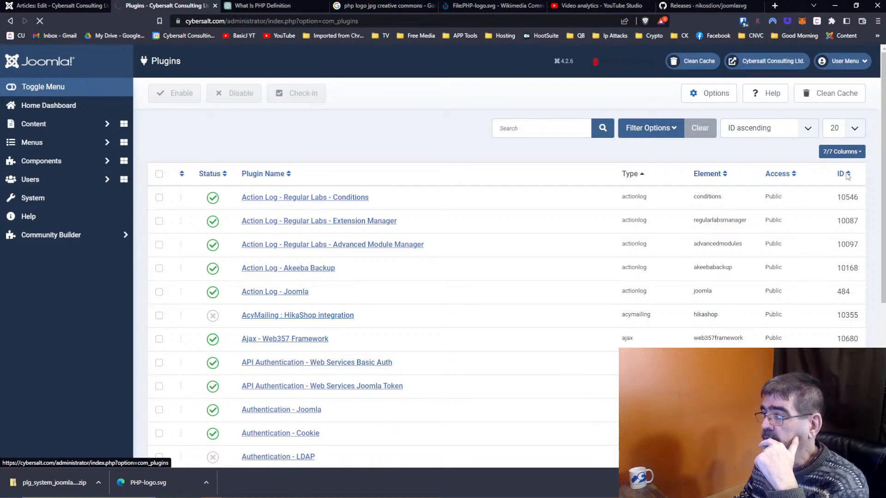
left_click(846, 174)
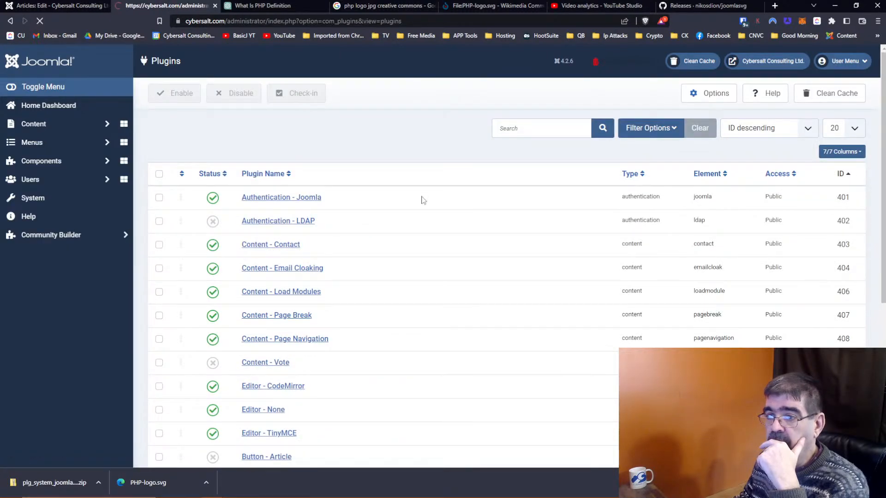
left_click(272, 198)
left_click(796, 179)
left_click(784, 192)
left_click(117, 98)
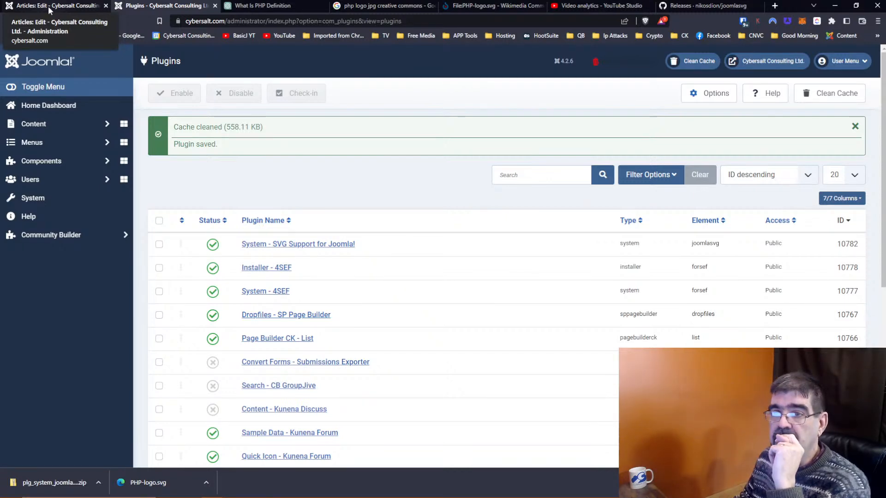
left_click(48, 6)
Step: Save the article again and open the Image Manager Extended on the graphics / other-logos folder
left_click(37, 89)
scroll(467, 258, "down", 1)
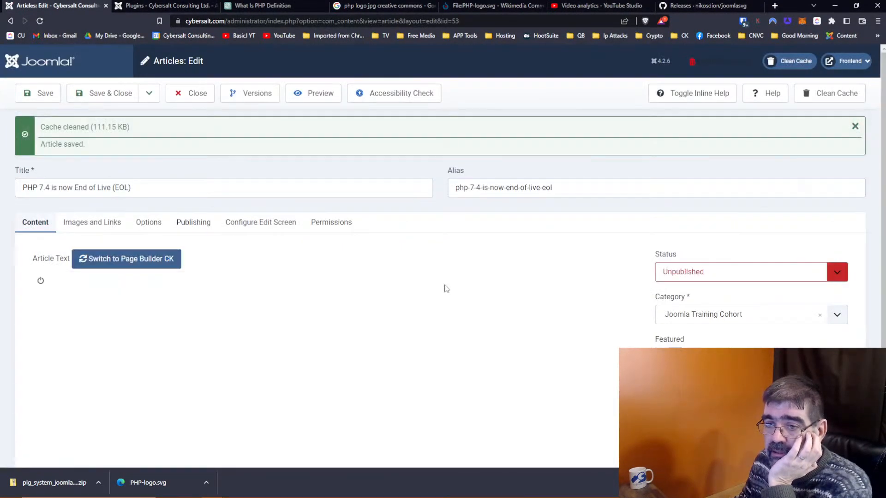
scroll(317, 342, "down", 2)
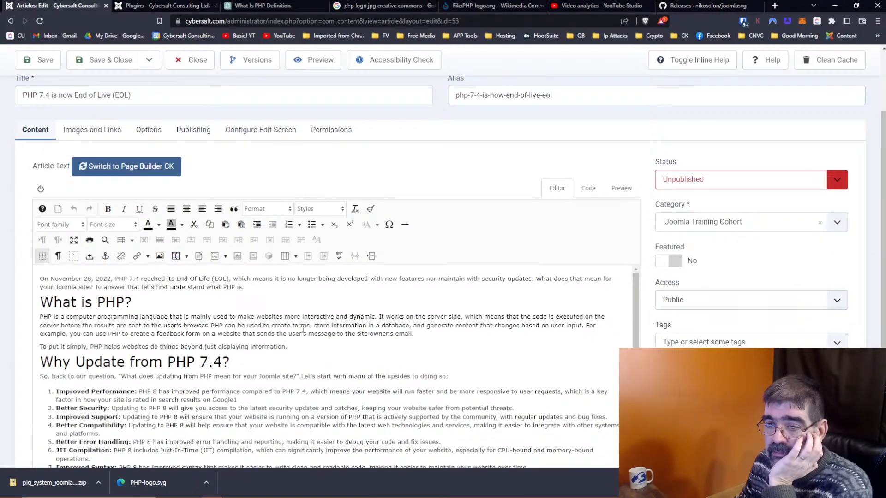
left_click(42, 318)
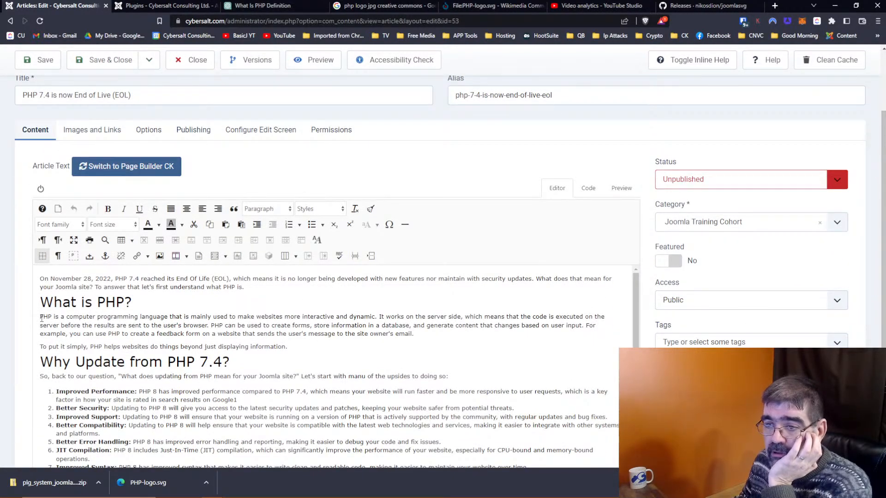
left_click(159, 257)
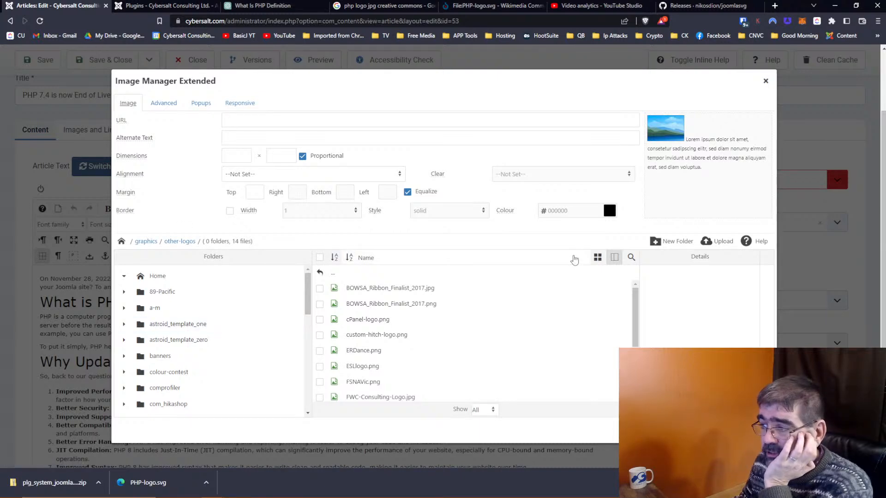
Step: Attempt to upload PHP-logo.svg, which is rejected as an unsupported file type, then close the image manager
left_click(719, 241)
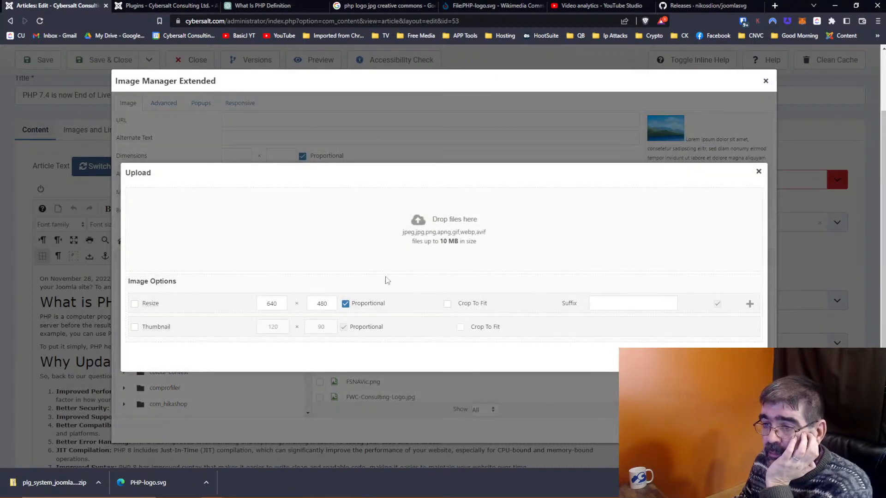
left_click_drag(161, 482, 417, 226)
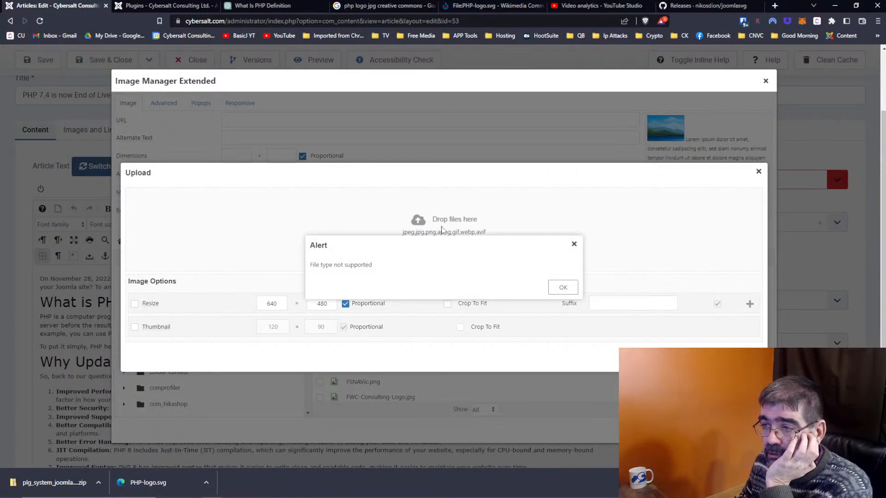
left_click(570, 289)
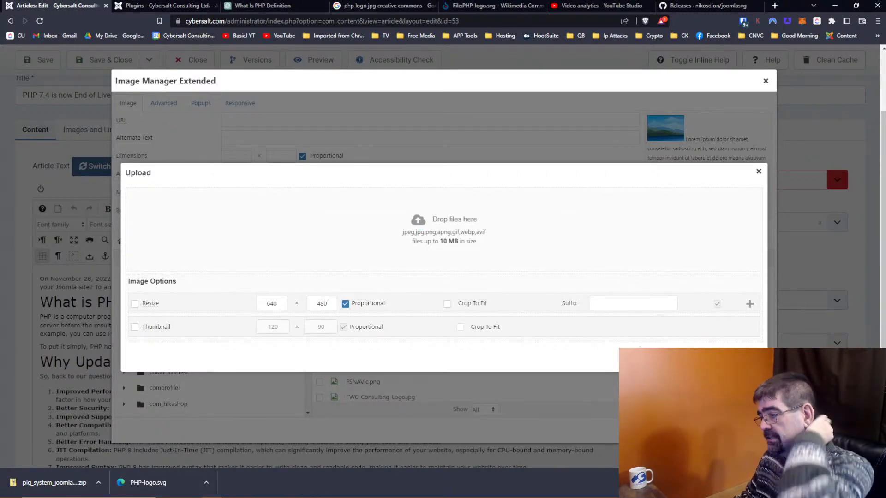
key("Escape")
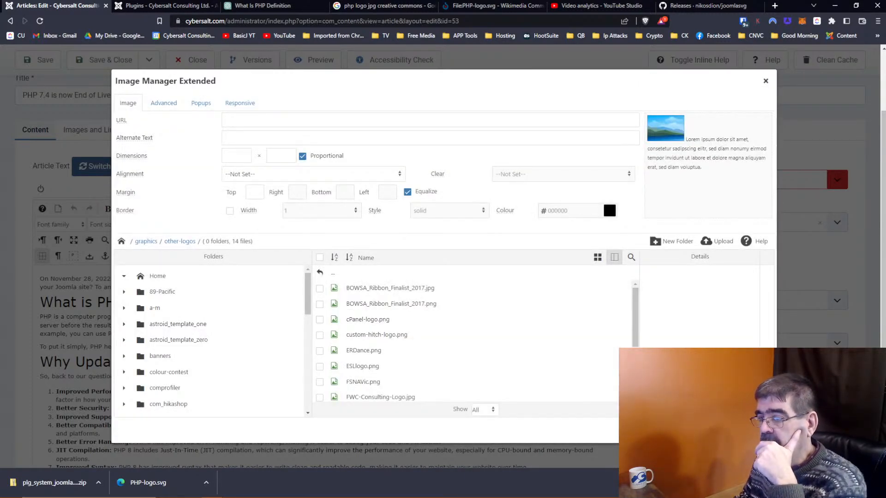
key("Escape")
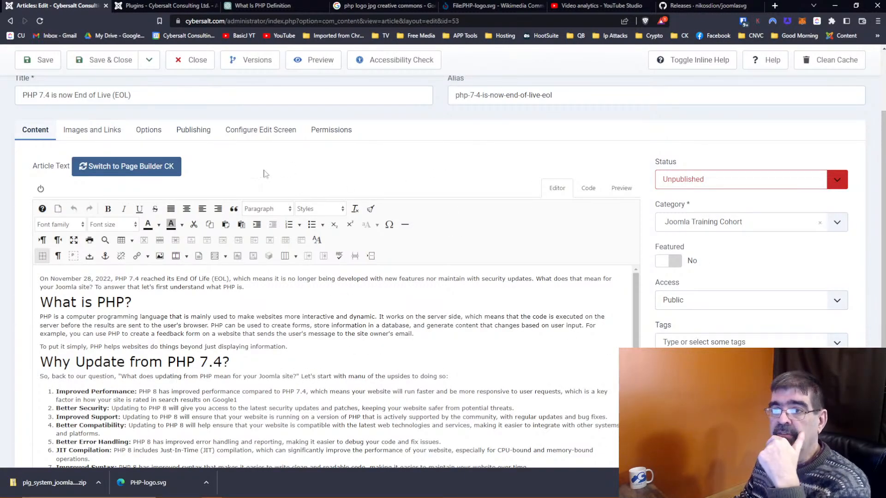
left_click(152, 6)
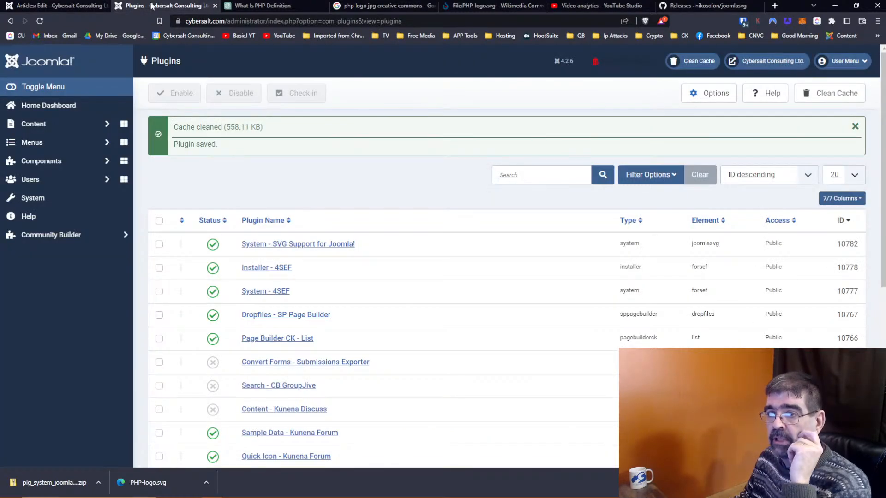
Step: Open the Media manager on the images/graphics/other-logos folder and start an upload there
left_click(42, 125)
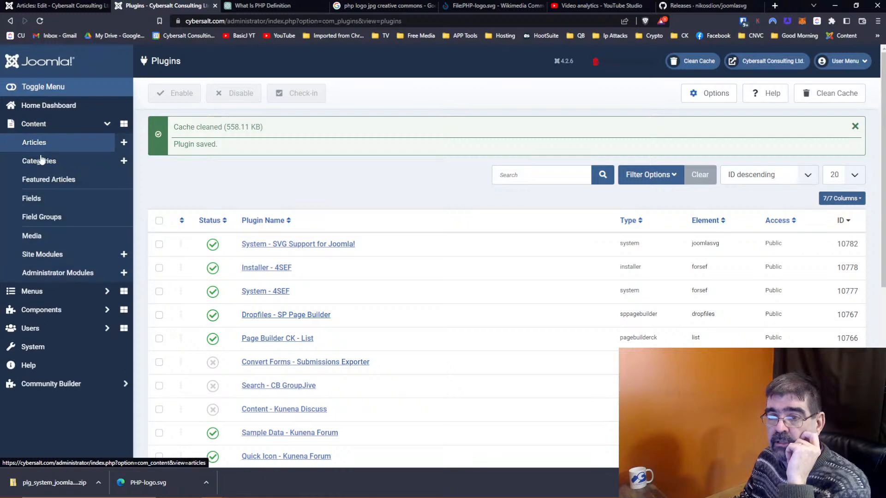
left_click(32, 236)
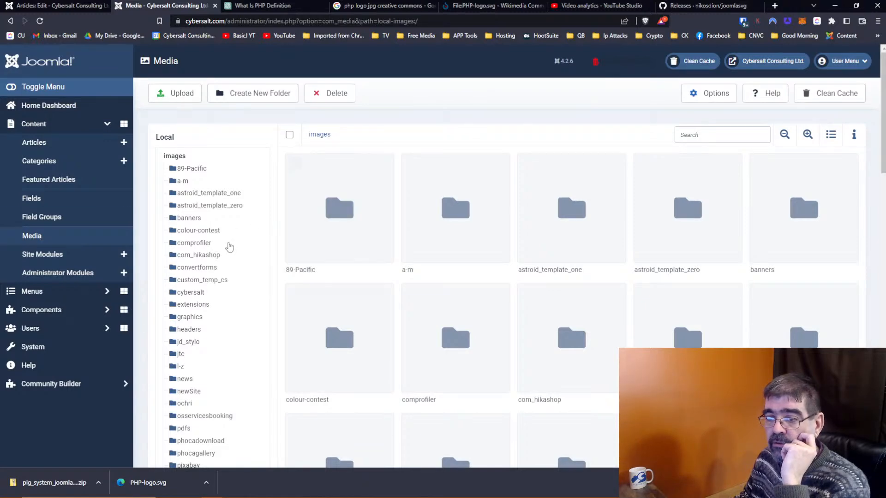
left_click(190, 318)
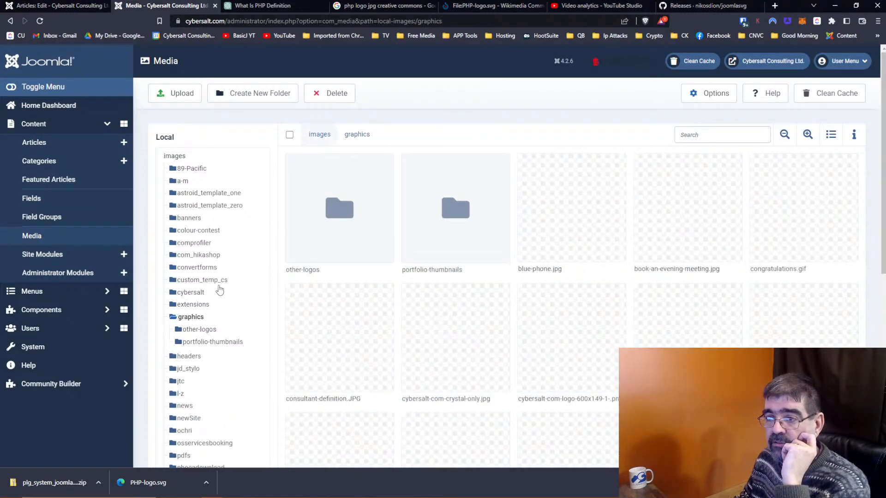
double_click(349, 213)
left_click(180, 96)
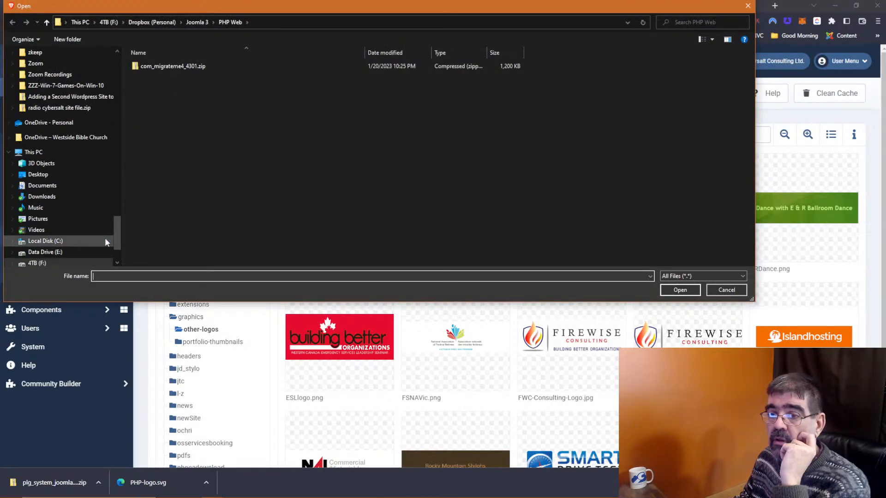
left_click_drag(118, 233, 121, 49)
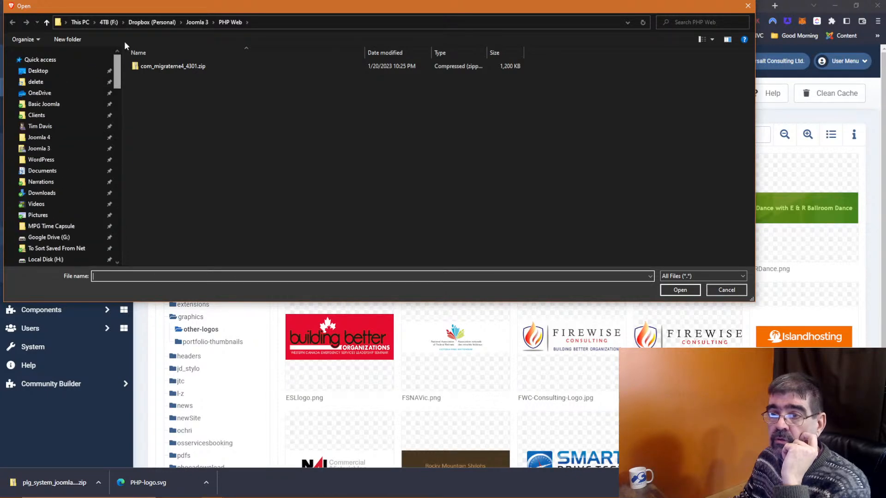
left_click(65, 107)
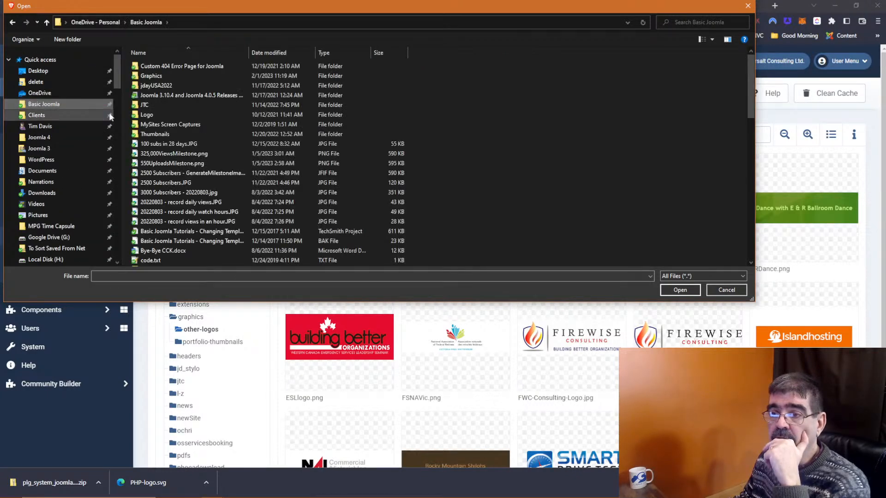
double_click(158, 77)
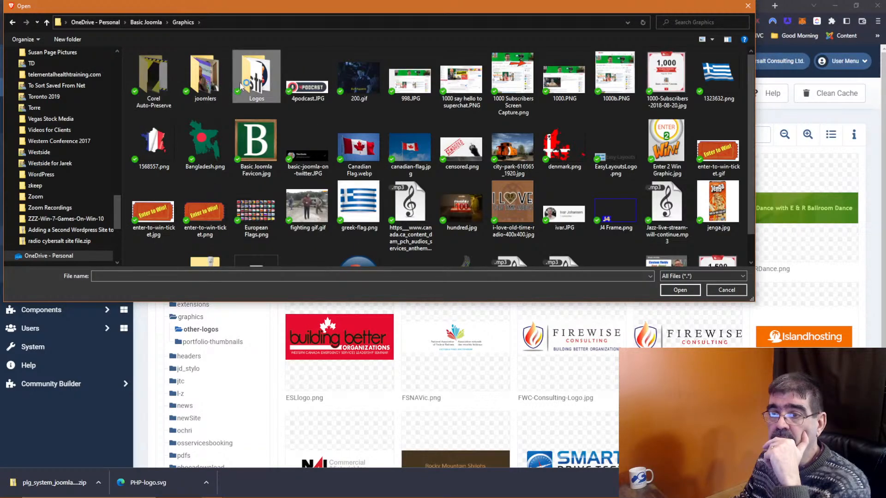
double_click(241, 85)
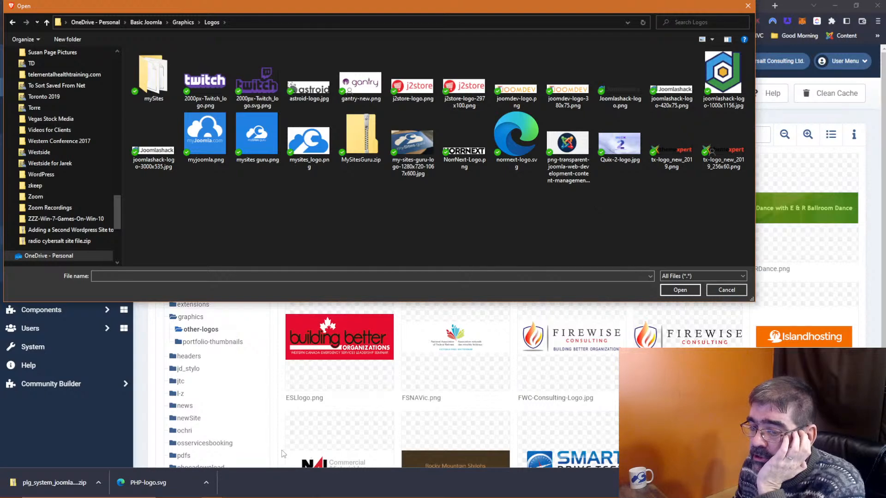
left_click(97, 483)
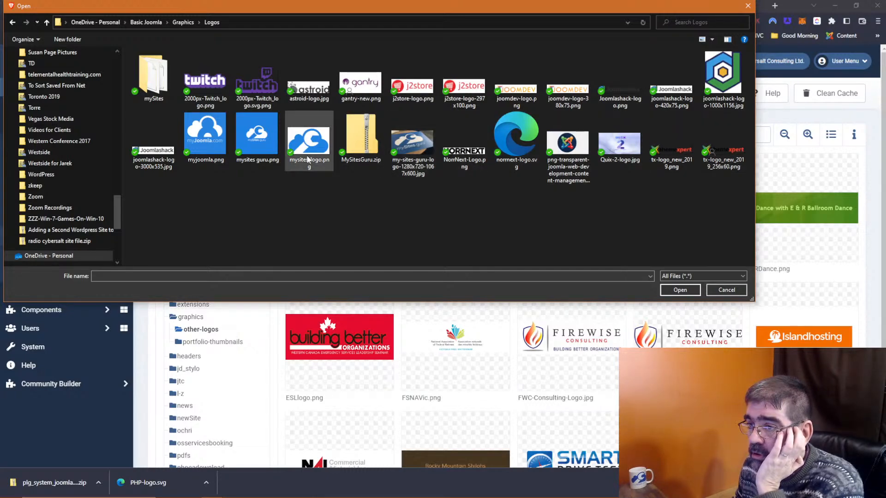
left_click(716, 290)
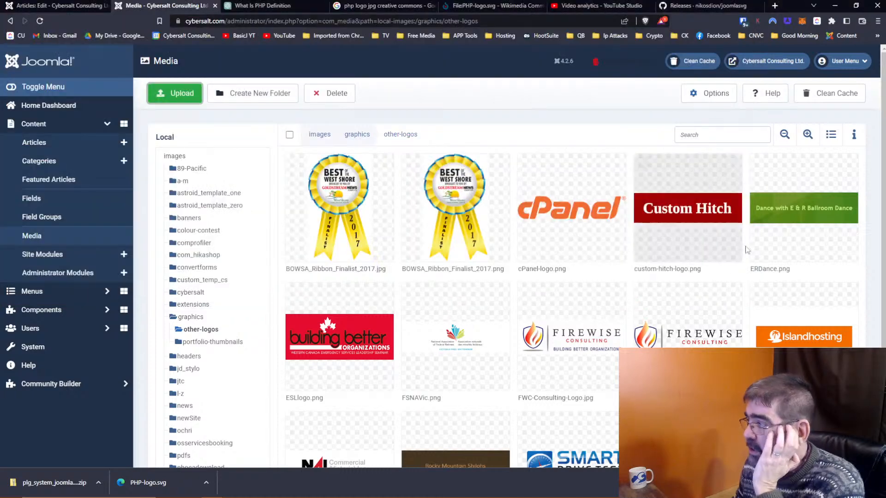
Step: Show the downloaded plugin zip and PHP-logo.svg in their download folder
left_click(98, 483)
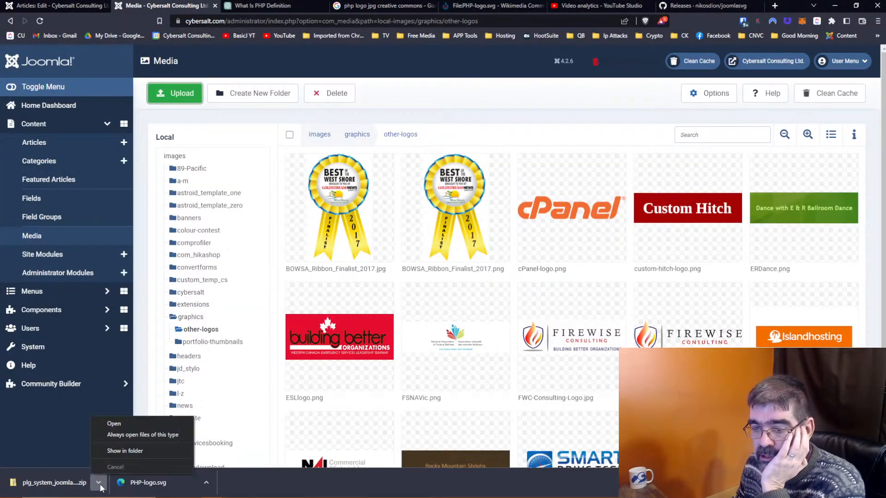
left_click(115, 451)
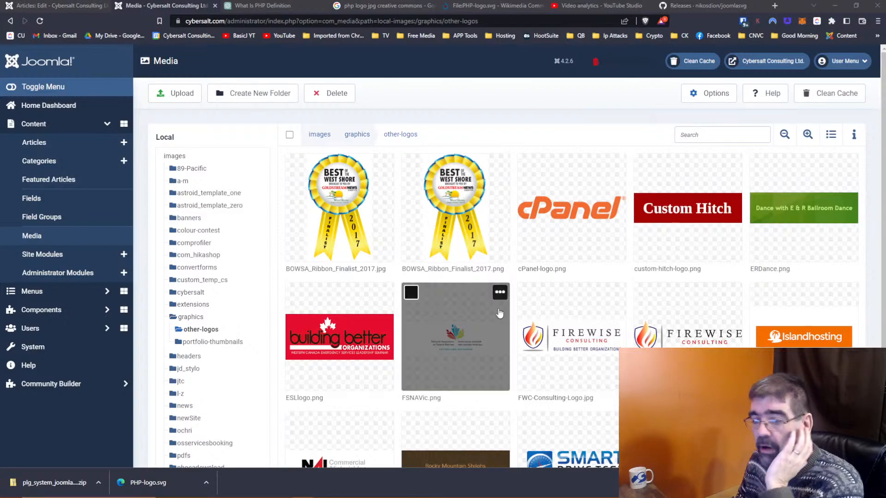
left_click(205, 484)
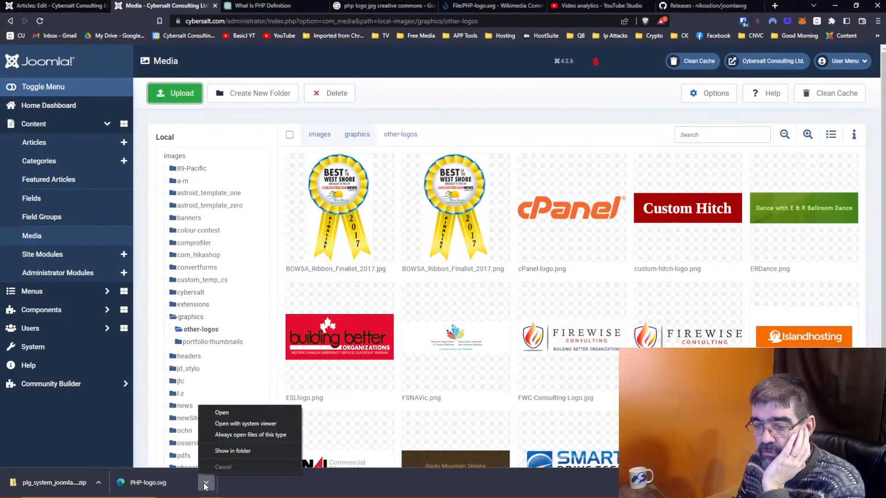
left_click(231, 450)
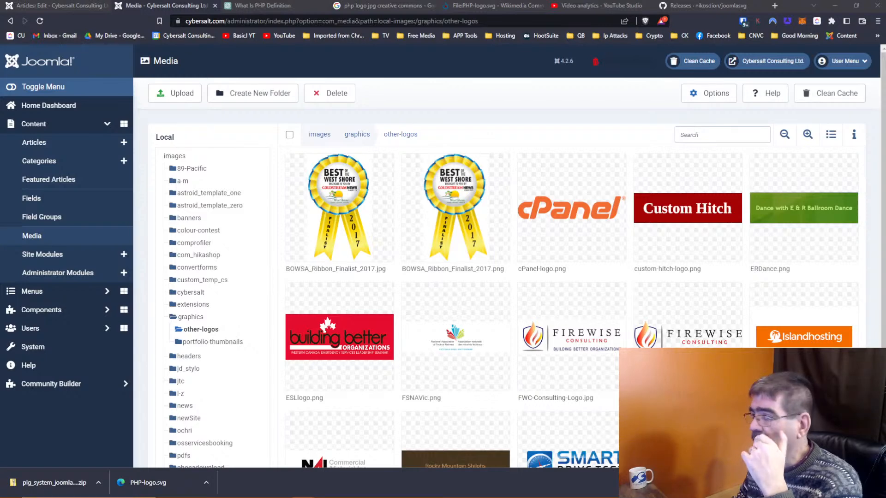
Step: Return to the other-logos Media manager and cancel the upload file chooser
left_click(191, 6)
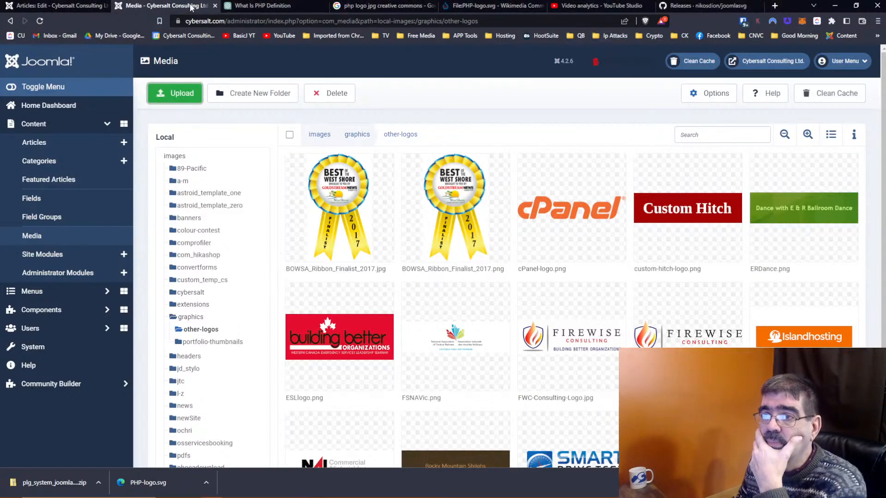
left_click(52, 7)
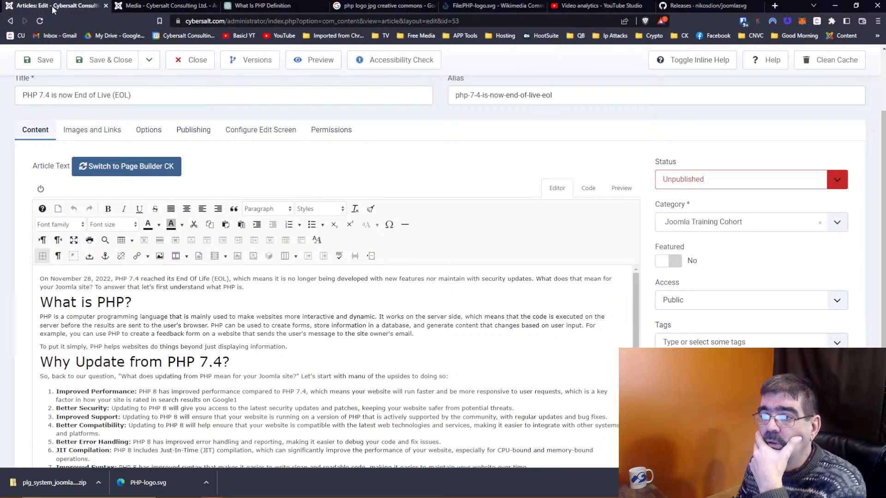
left_click(152, 6)
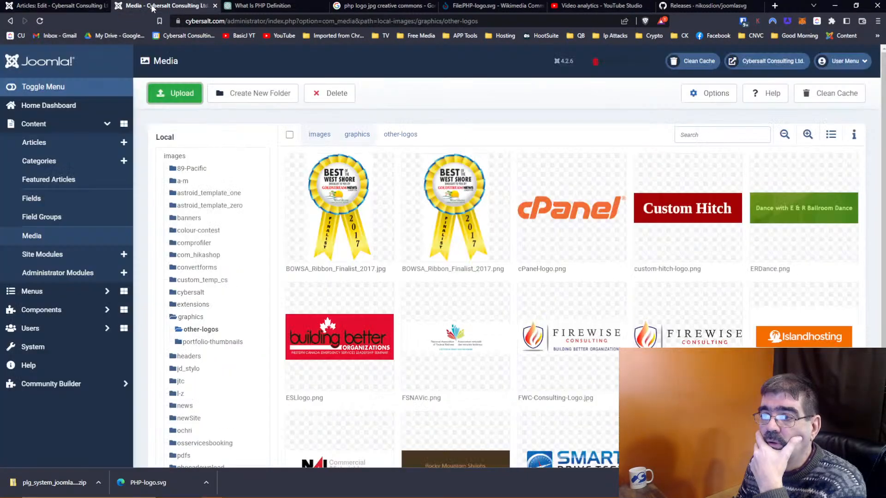
left_click(172, 97)
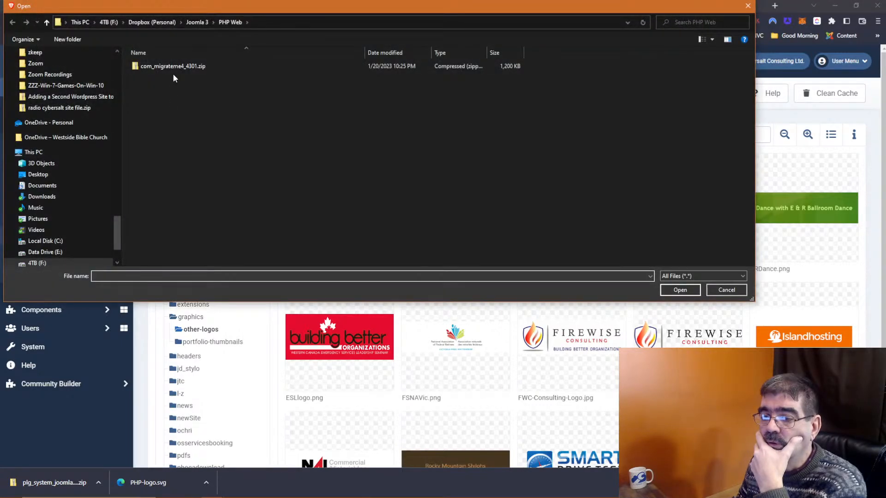
left_click(715, 291)
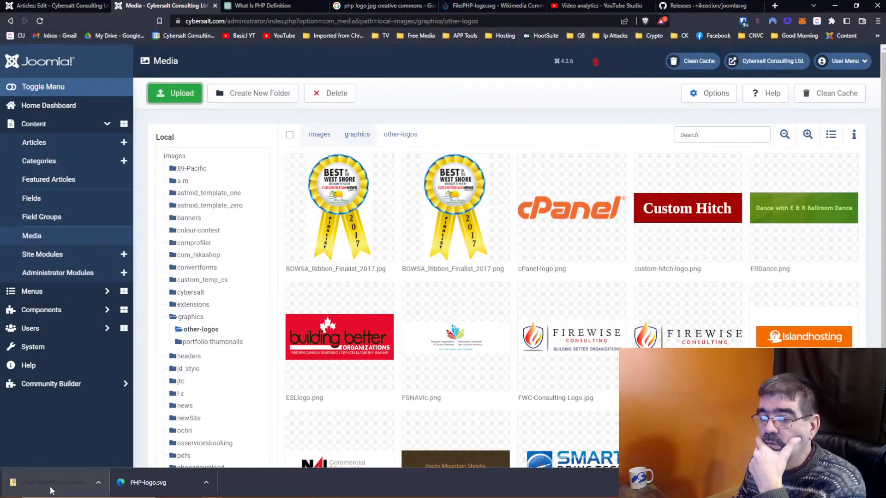
Step: Drag PHP-logo.svg into other-logos, see 'Unable to upload file.', and return to the article editor
left_click_drag(143, 483, 482, 312)
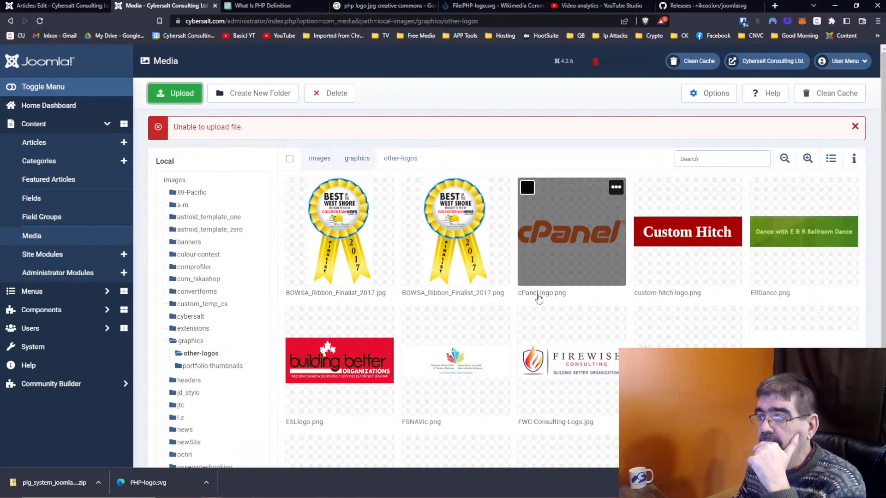
scroll(480, 298, "down", 3)
scroll(480, 297, "up", 3)
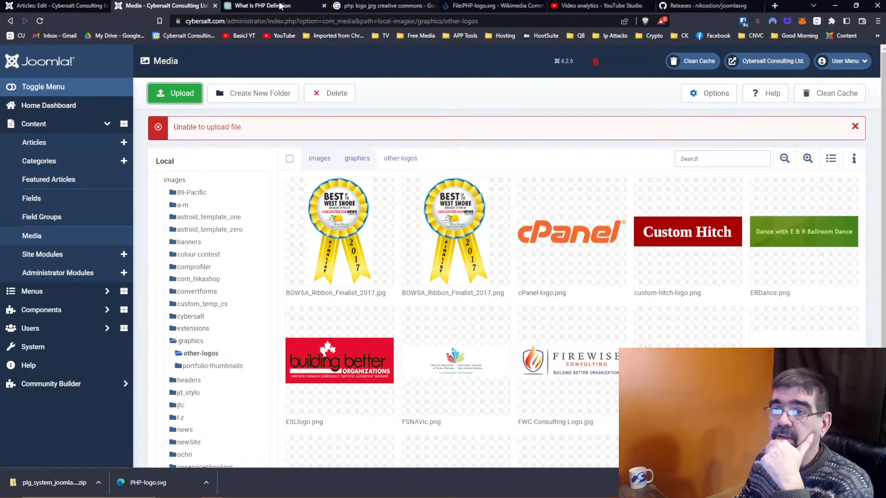
left_click(56, 6)
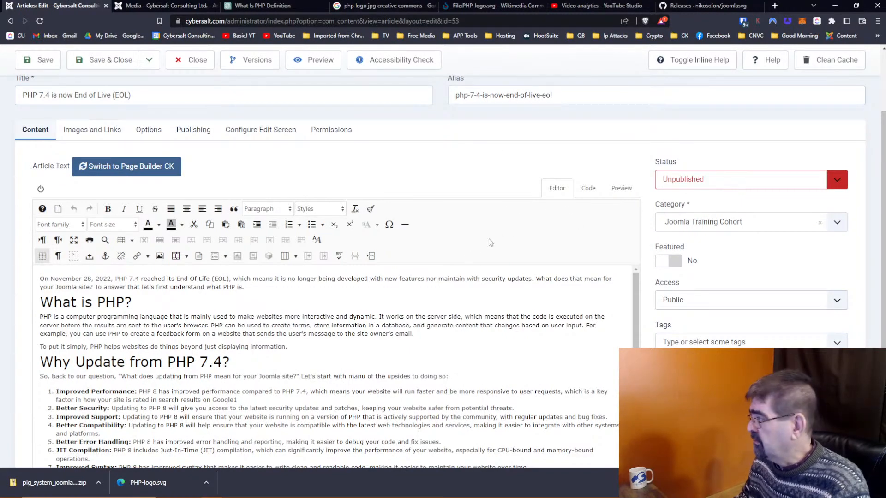
scroll(489, 238, "down", 4)
scroll(317, 260, "down", 3)
scroll(317, 260, "down", 2)
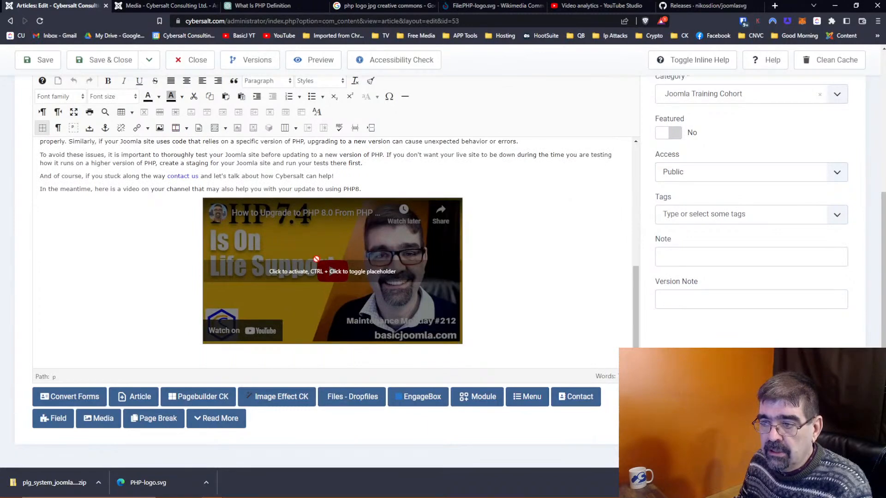
scroll(343, 265, "up", 6)
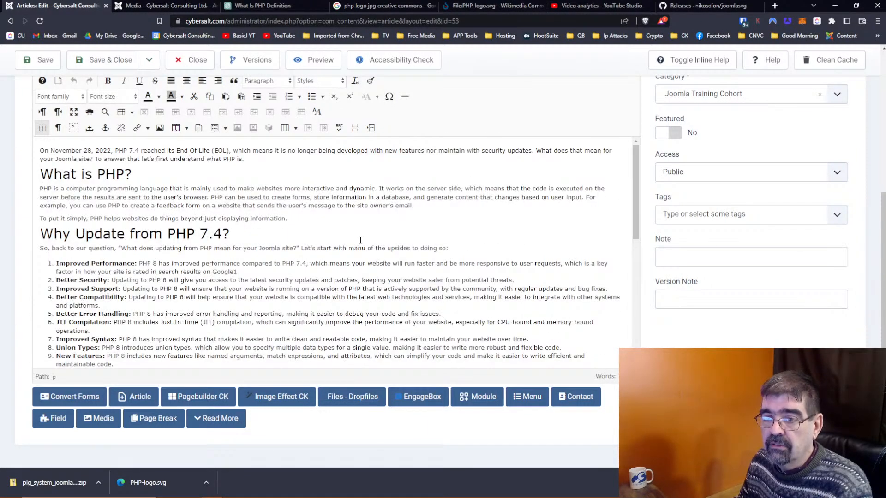
scroll(231, 224, "down", 3)
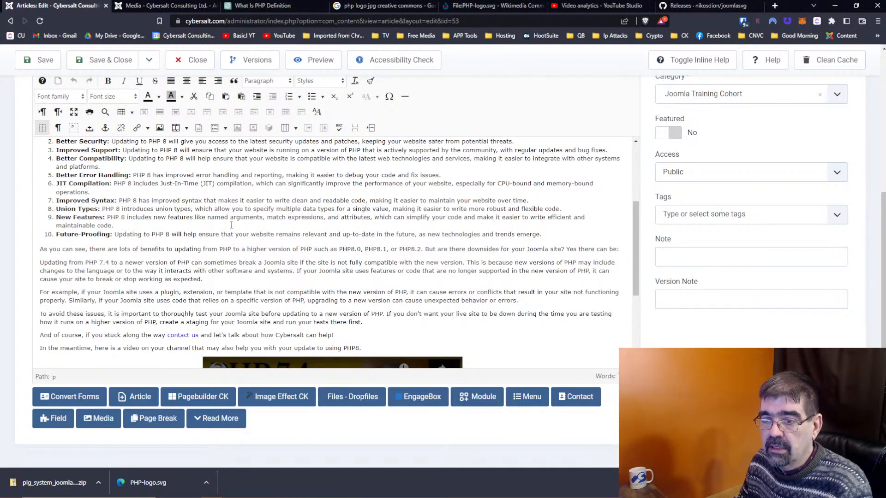
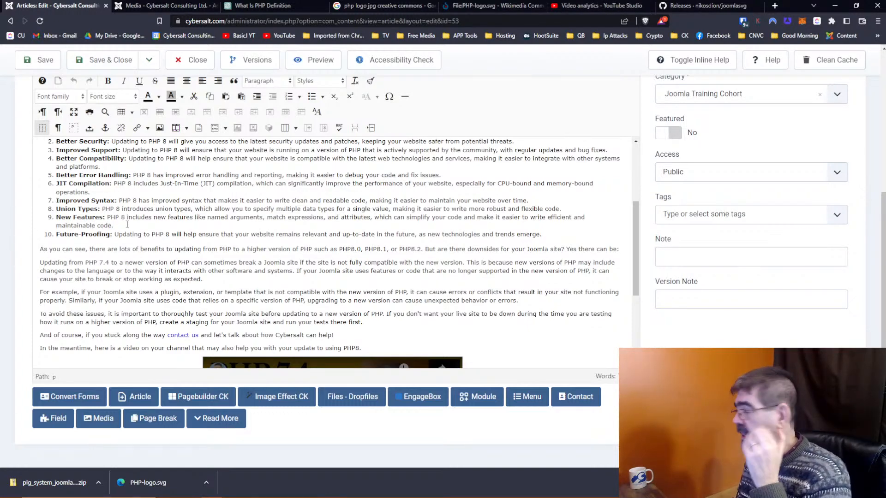
Step: Save and close the PHP 7.4 End of Life article, then bring up ChatGPT
left_click(107, 60)
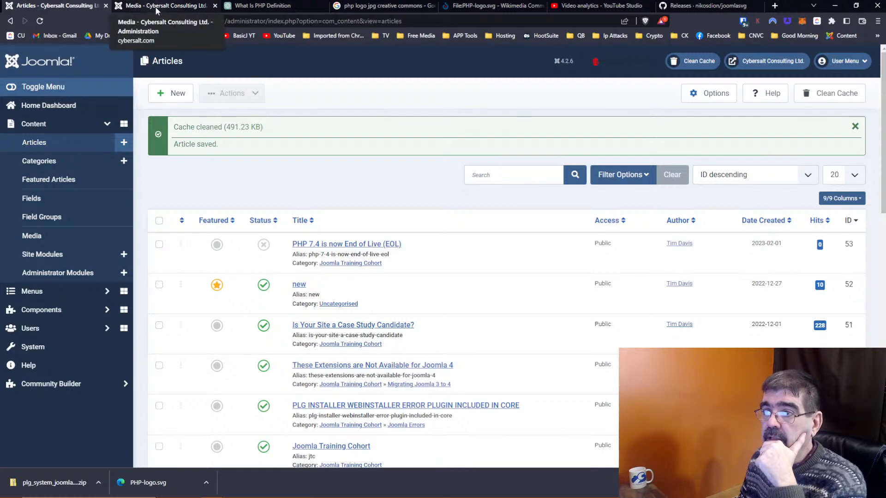
left_click(270, 5)
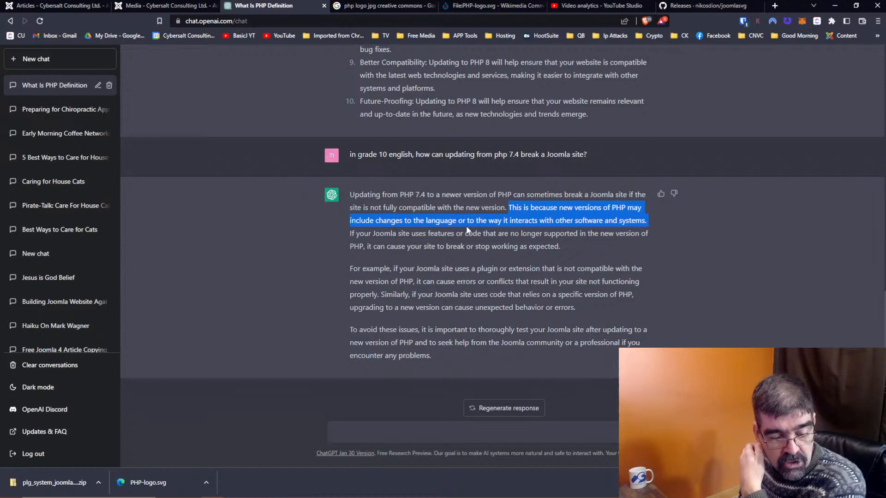
Step: Ask ChatGPT, in grade-ten English, for the 10 reasons to migrate from Joomla 3 to Joomla 4
left_click(486, 436)
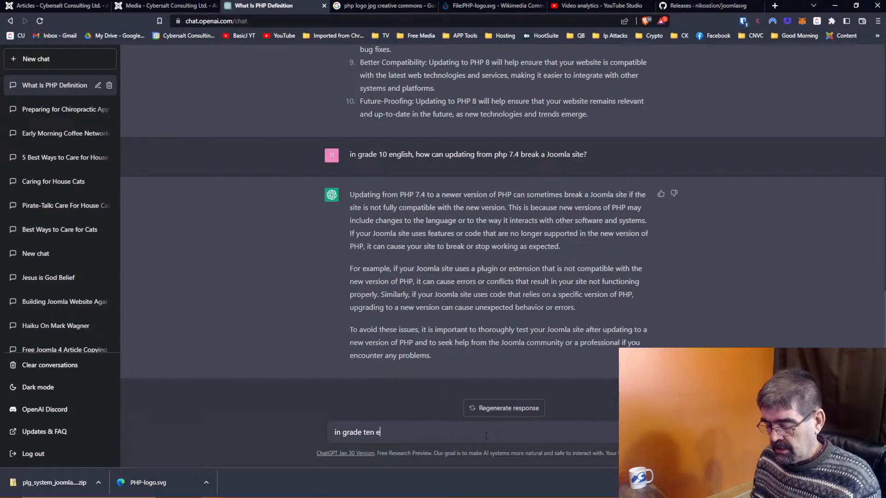
type("in grade ten english")
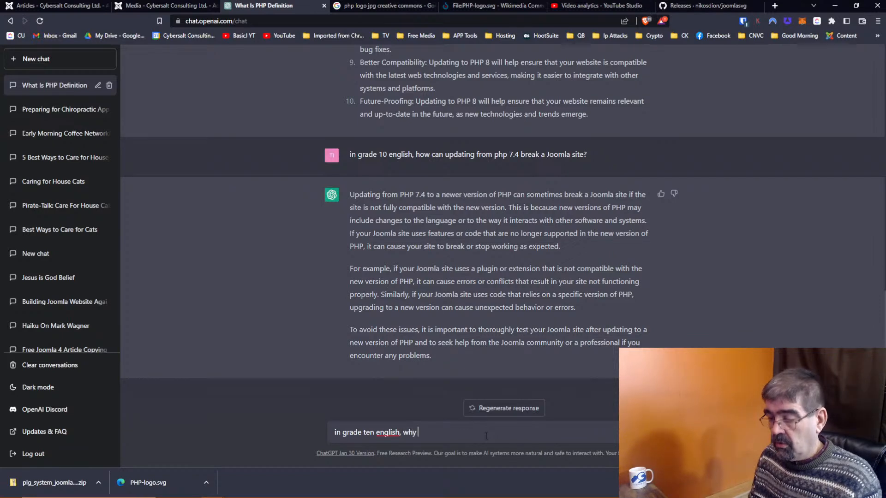
type(",")
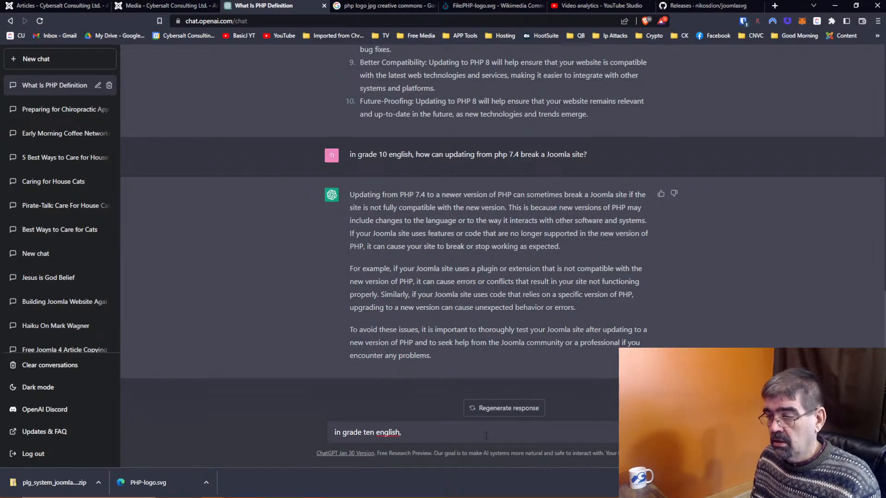
type(" wha")
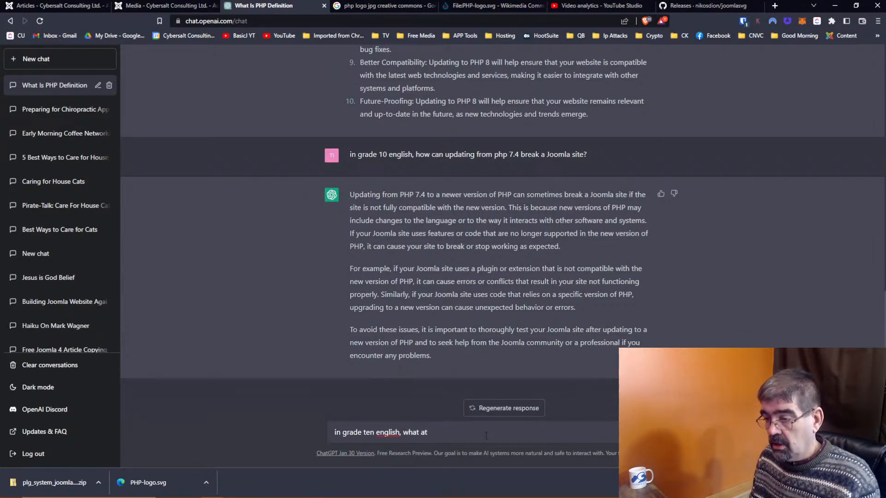
type("t are th")
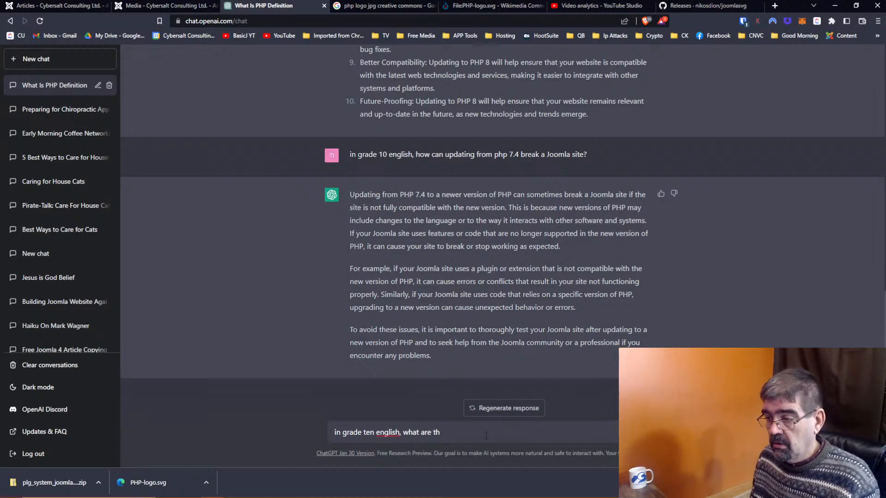
type("e 10 reason")
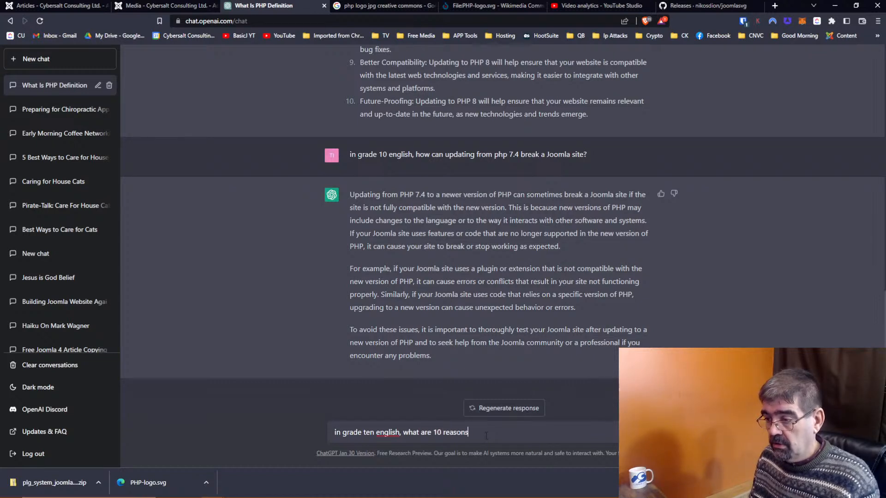
key("BackSpace")
type("to migrate from Joomla")
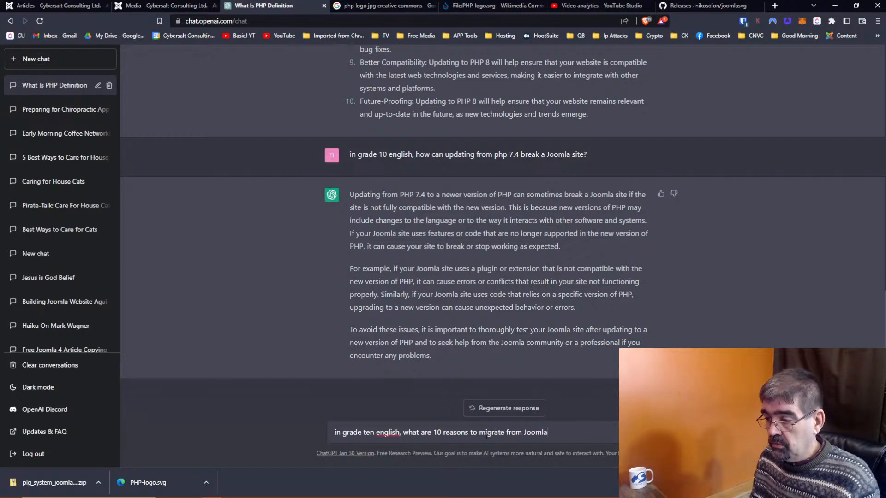
type(" version 3 to Joomla")
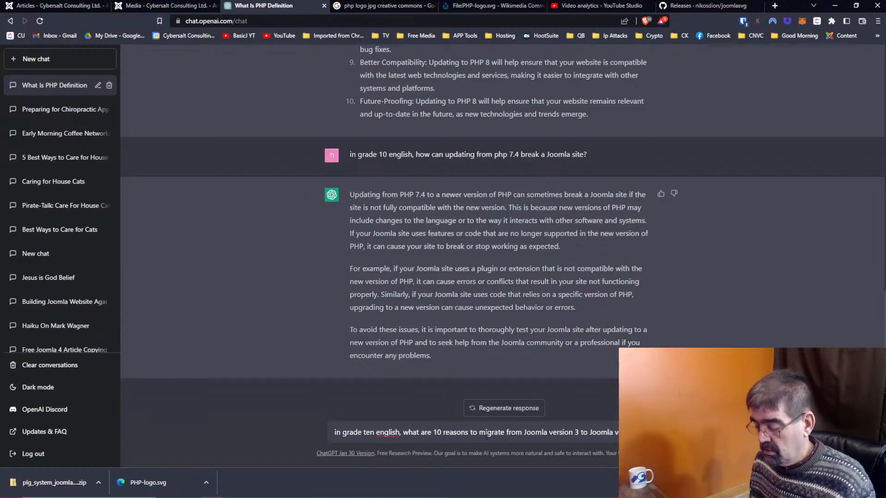
type("version 4")
key("Return")
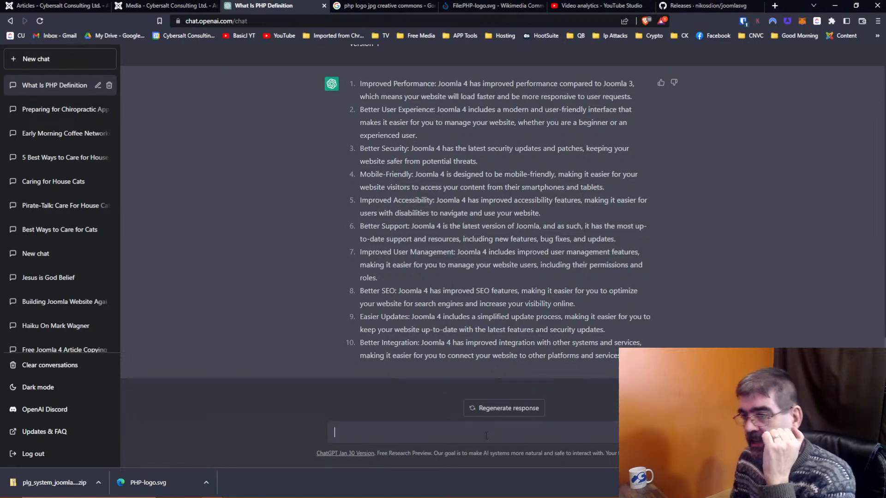
scroll(458, 289, "up", 2)
scroll(458, 290, "down", 2)
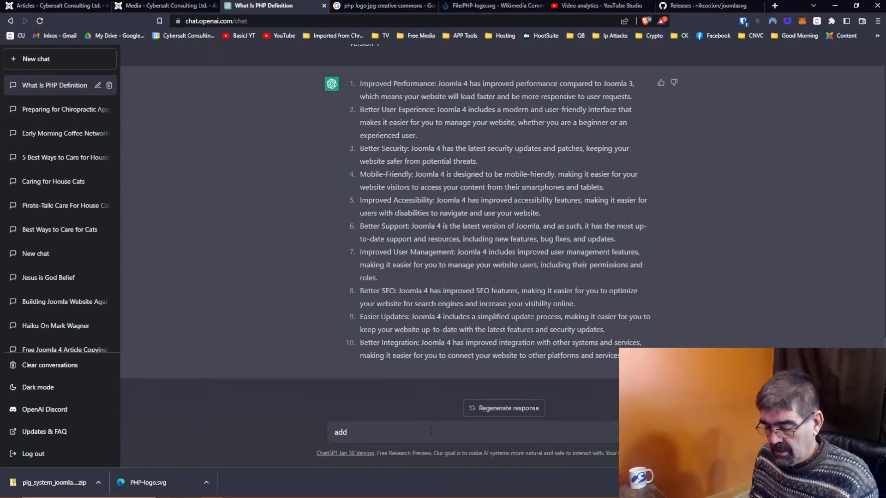
Step: Ask ChatGPT for 10 more migration reasons
type("more reasons")
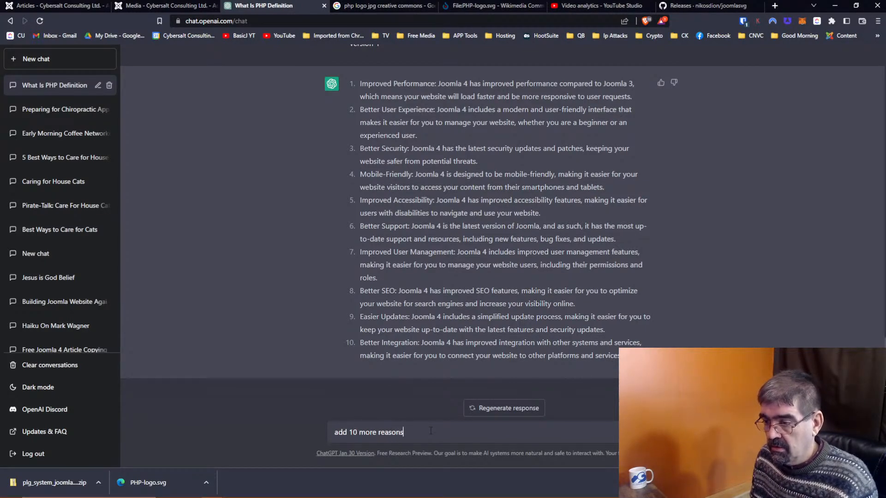
key("Return")
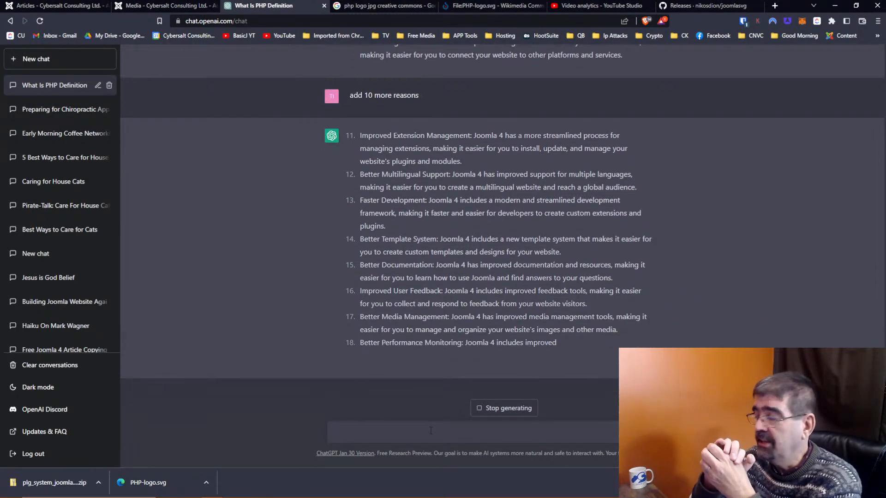
left_click(774, 6)
Step: Load cybersalt.com/jtc in the new tab, skim it, and go back to ChatGPT
type("cybersalt.com/j")
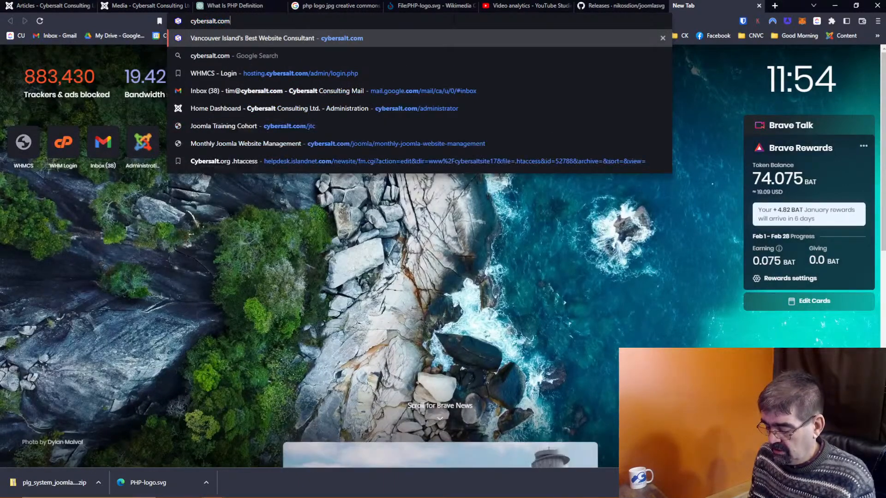
key("Return")
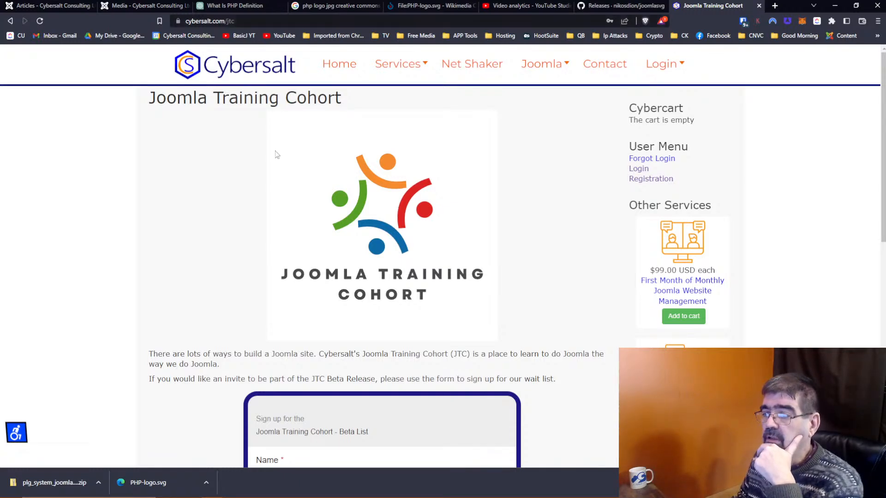
scroll(411, 182, "down", 8)
scroll(412, 179, "down", 3)
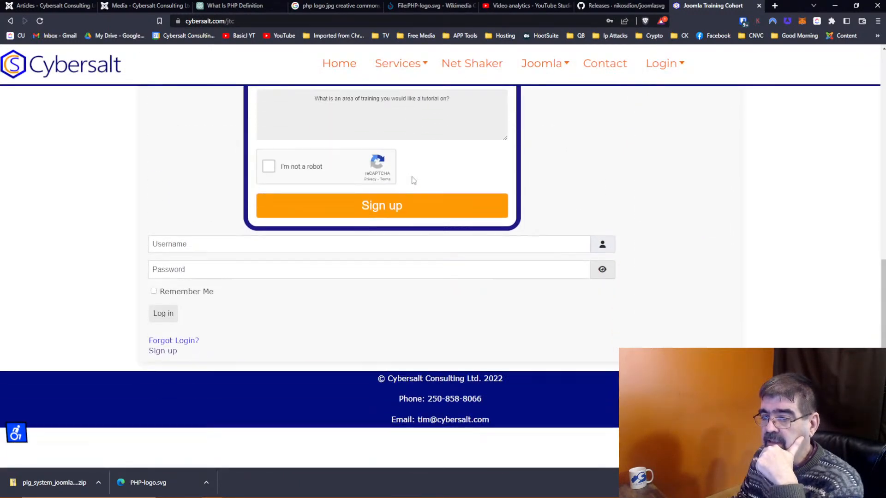
scroll(412, 178, "up", 12)
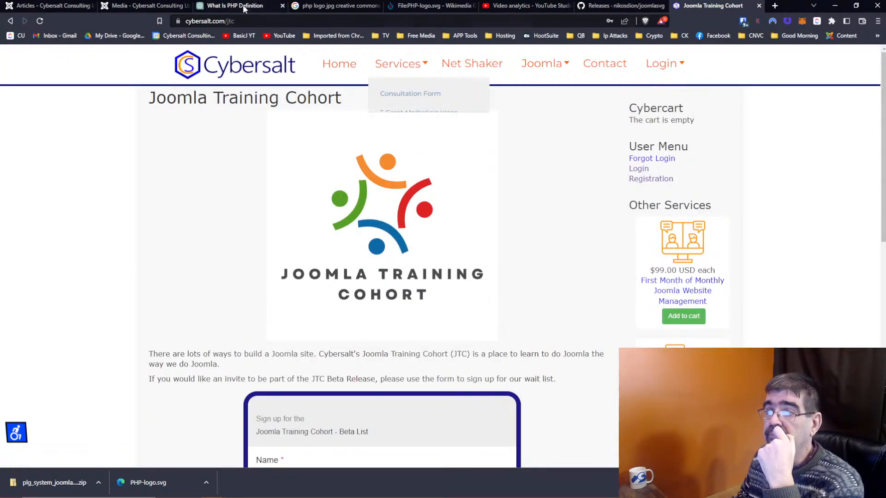
left_click(242, 7)
scroll(248, 171, "up", 6)
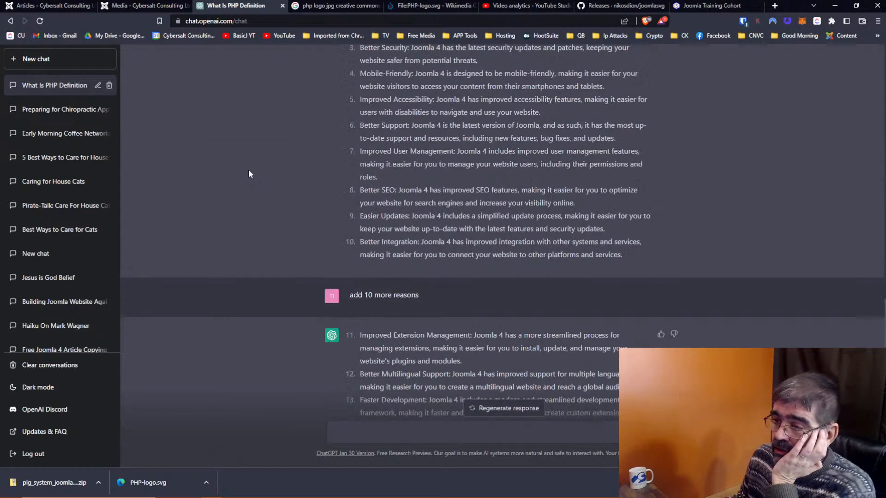
Step: Select reasons 1 through 10 of ChatGPT's answer, then return to Joomla Articles
scroll(248, 170, "up", 4)
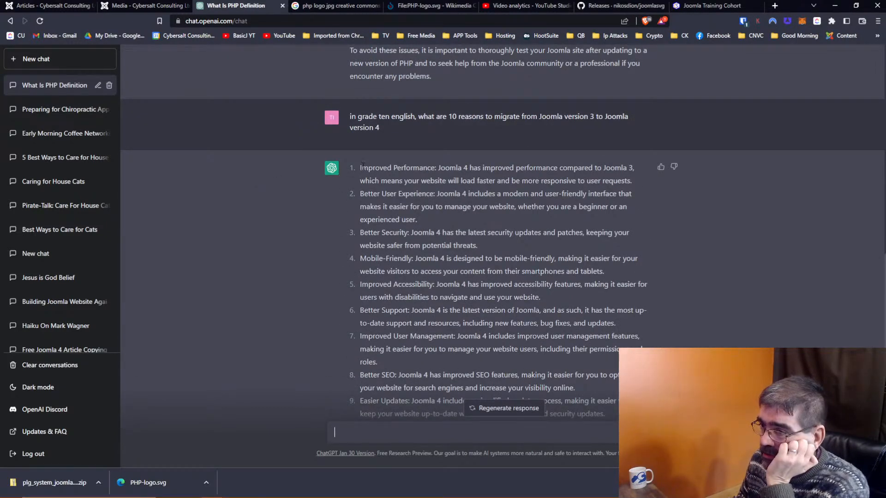
left_click_drag(360, 167, 535, 349)
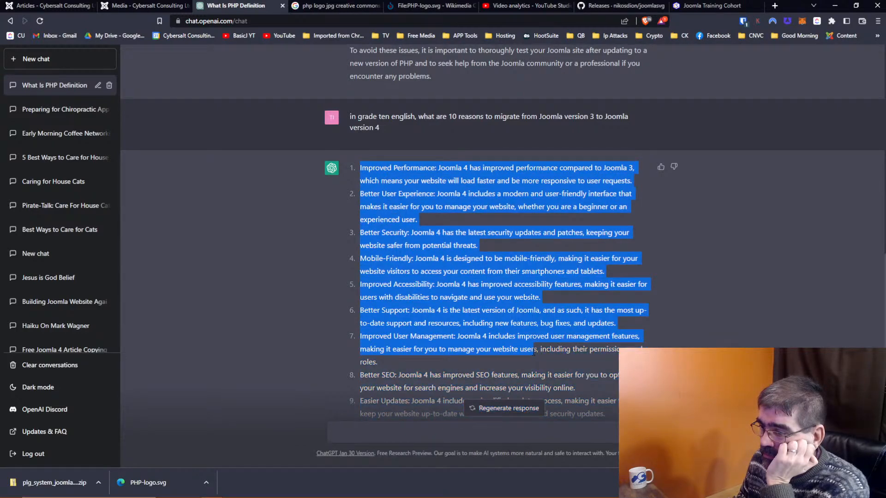
scroll(552, 322, "down", 4)
scroll(552, 319, "up", 1)
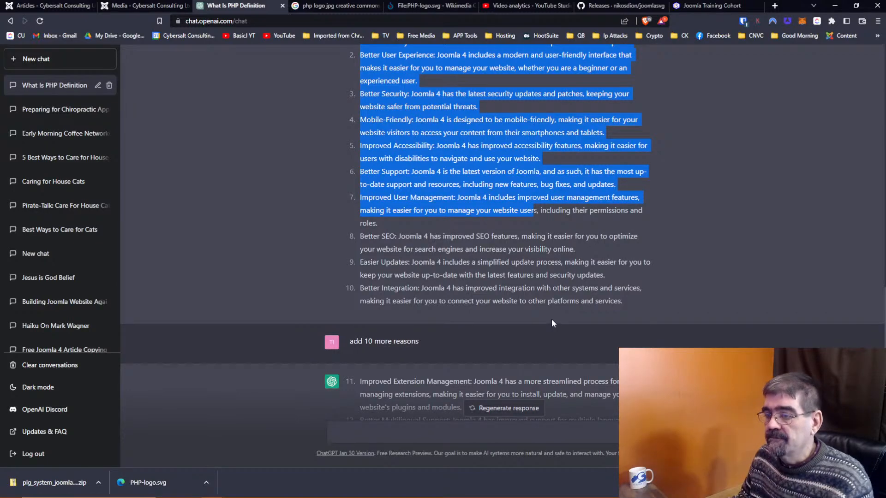
scroll(551, 319, "down", 7)
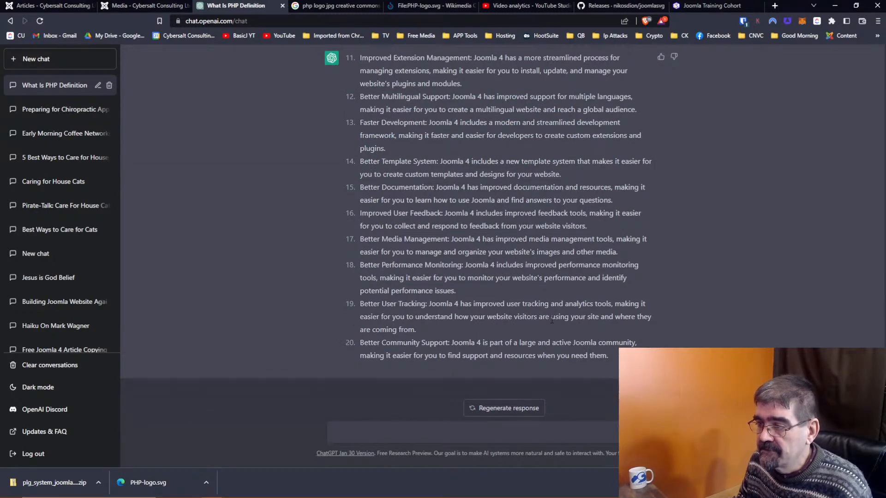
scroll(552, 319, "up", 7)
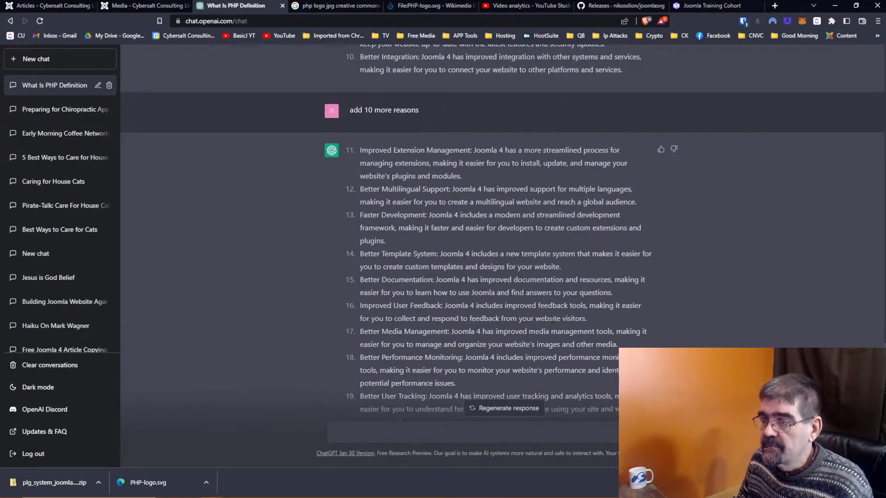
left_click_drag(623, 304, 360, 154)
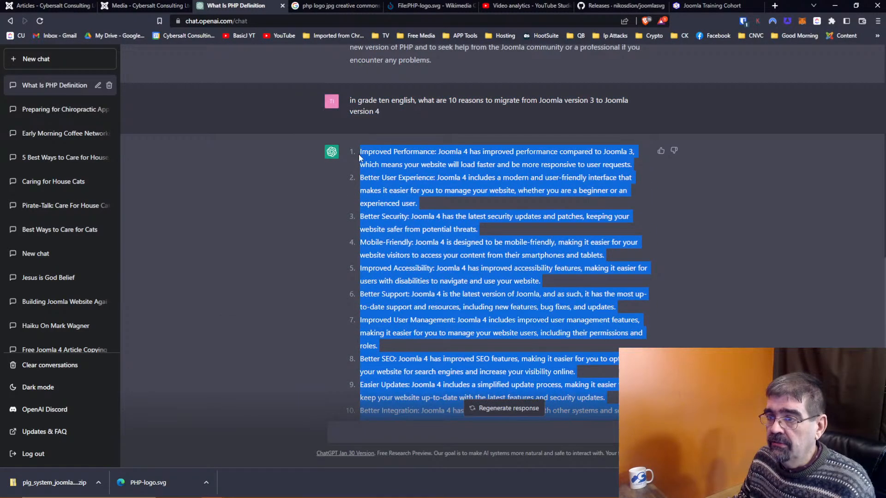
left_click(58, 6)
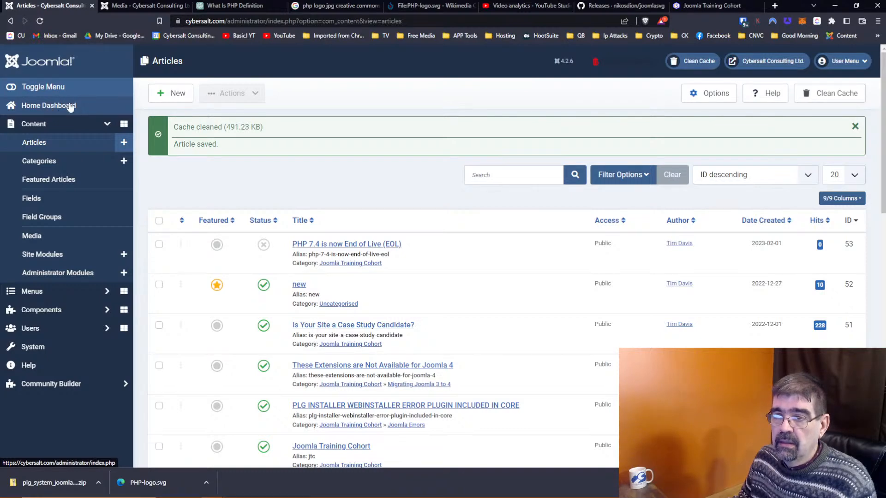
Step: Create a new article titled 'Should You Migrate from Joomla 3 to Joomla 4'
left_click(153, 98)
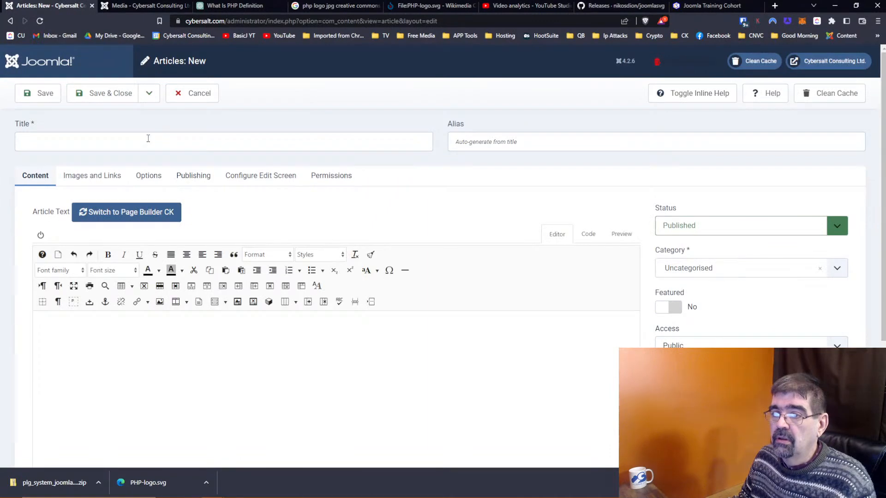
left_click(148, 138)
type("Should")
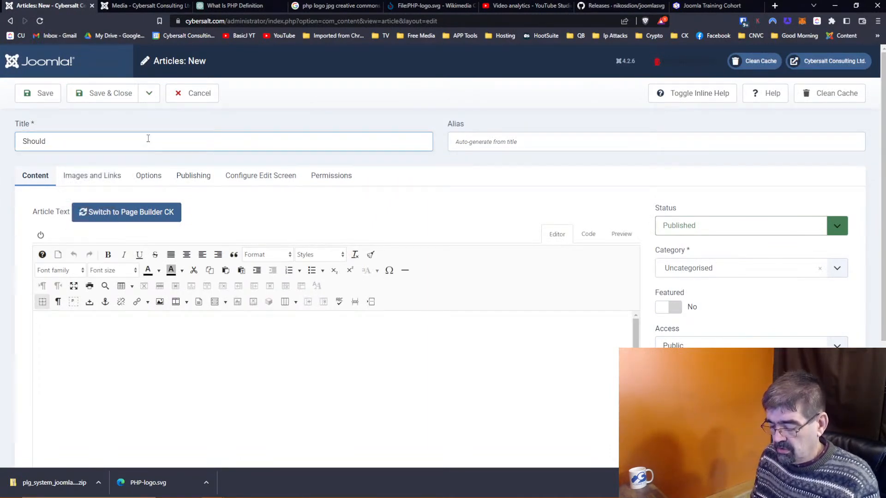
type(" you Update forom joomla")
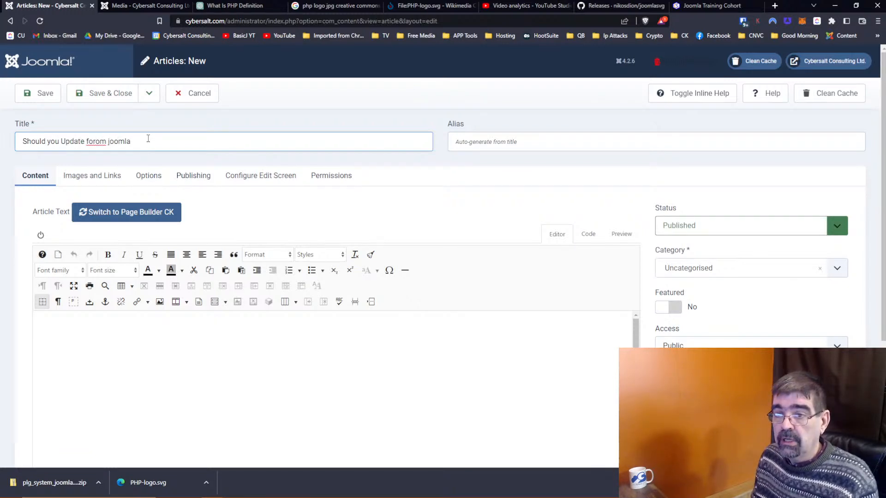
key("BackSpace")
key("BackSpace")
key("BackSpace")
key("BackSpace")
key("BackSpace")
key("BackSpace")
key("BackSpace")
key("BackSpace")
key("BackSpace")
key("BackSpace")
key("BackSpace")
key("BackSpace")
key("BackSpace")
key("BackSpace")
key("BackSpace")
key("BackSpace")
key("BackSpace")
key("BackSpace")
key("BackSpace")
key("BackSpace")
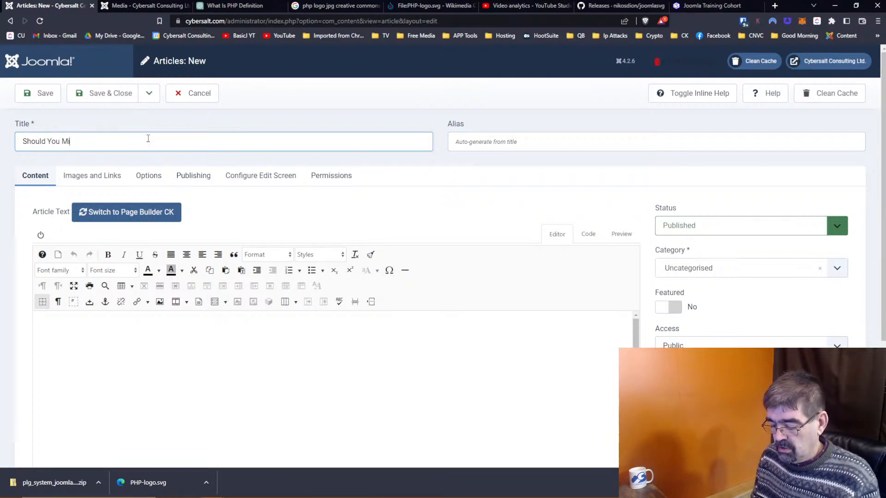
type("rom Joomla")
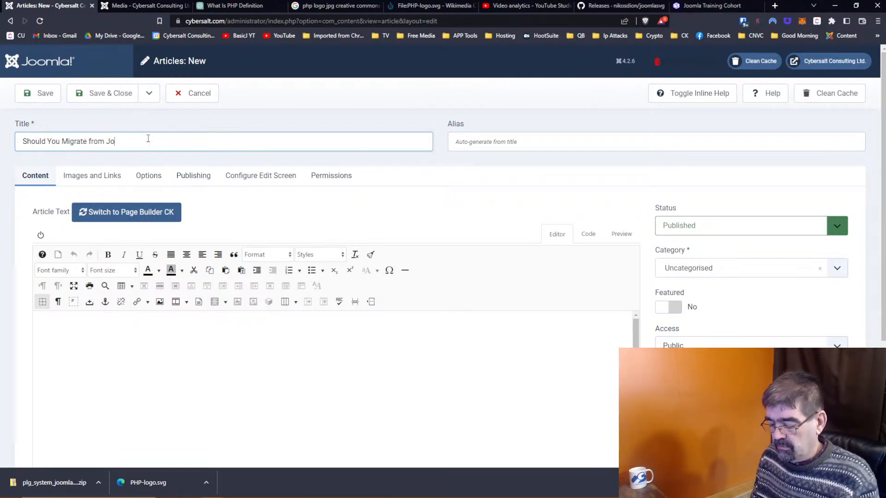
type("Joomla 3 to Joom")
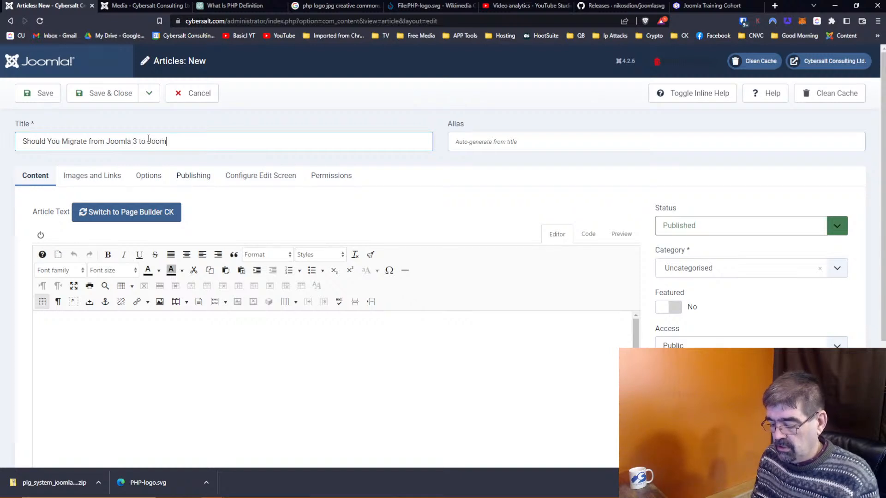
type("4")
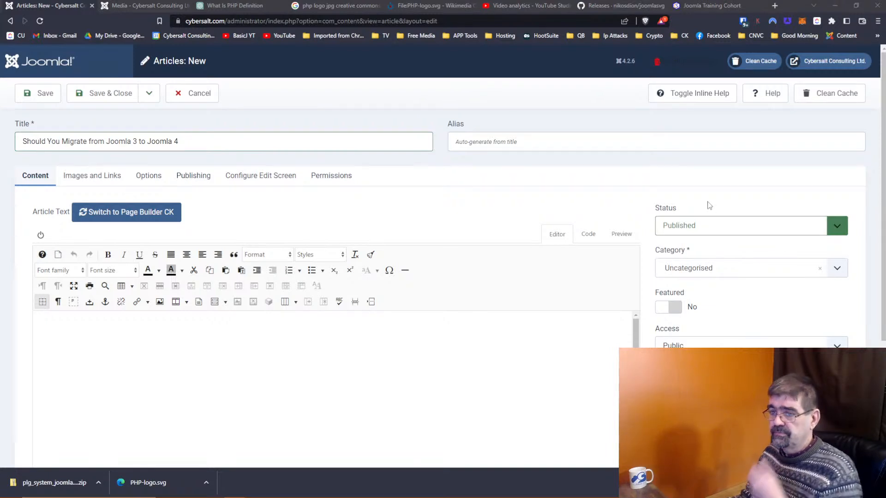
left_click(424, 339)
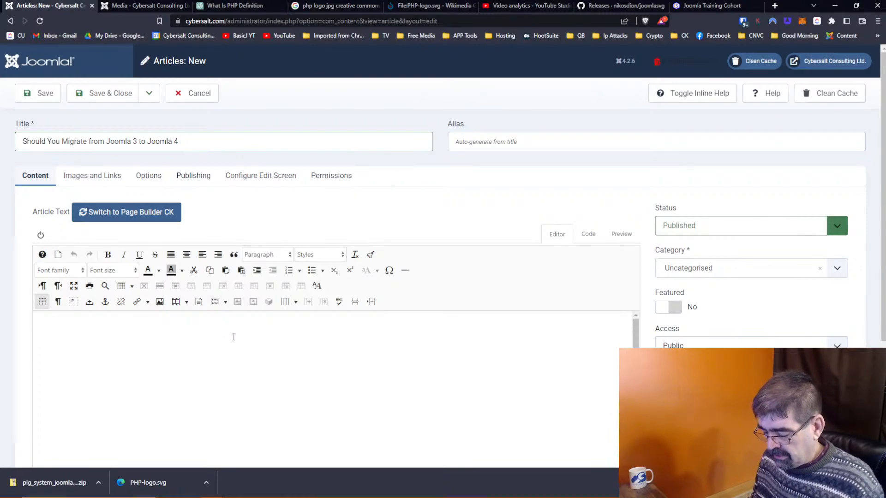
Step: Write the opening sentence: Joomla 4 is out and hundreds of thousands of Joomla 3 sites await migration
type("Joo")
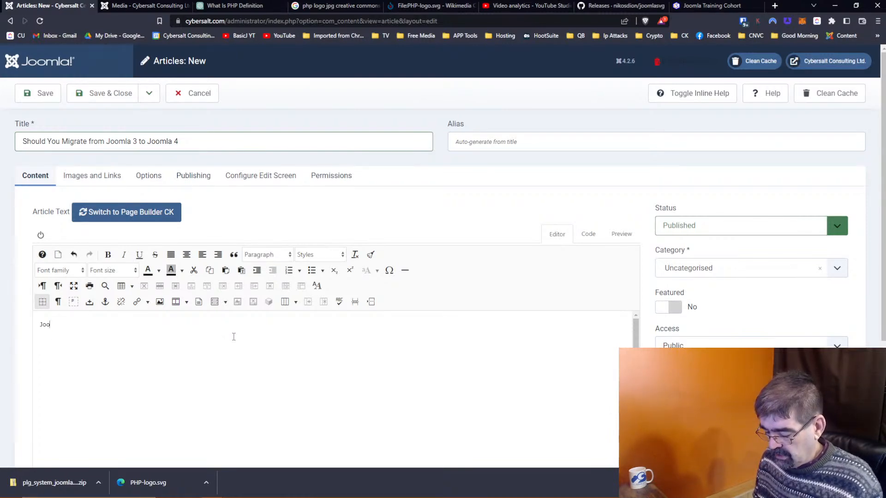
type("mla 4 is now out and ")
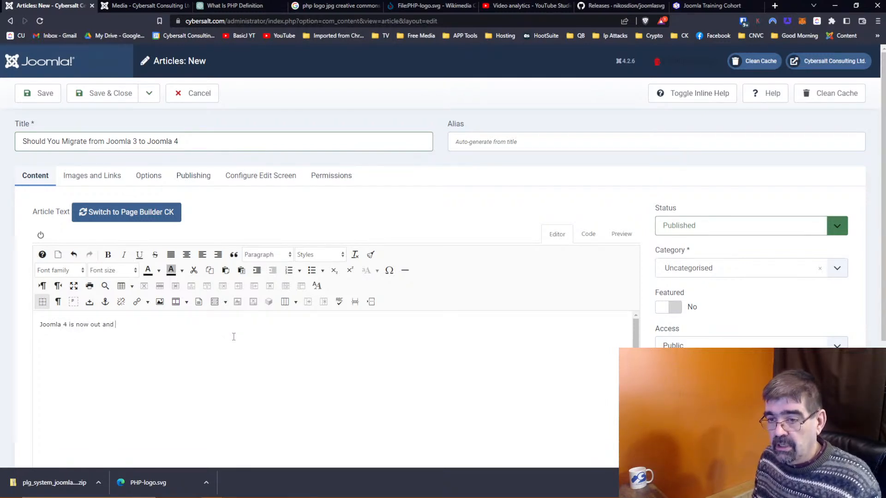
type("threa")
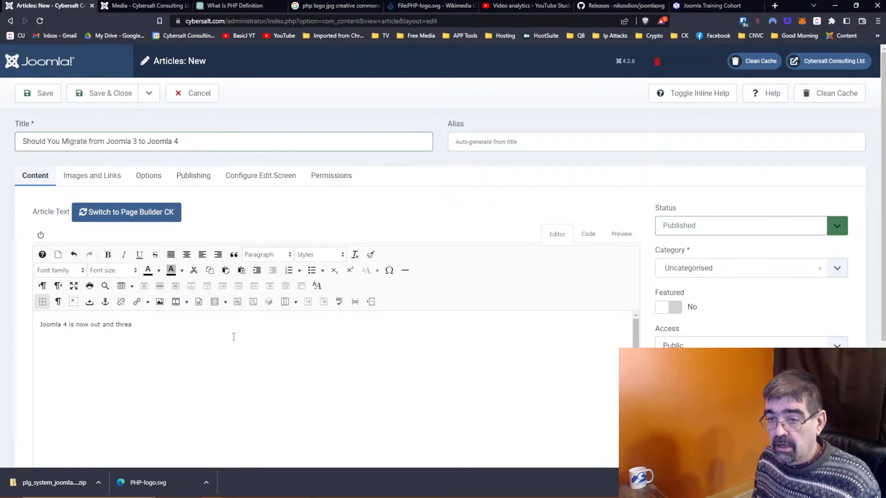
key("BackSpace")
key("BackSpace")
type("ere are u")
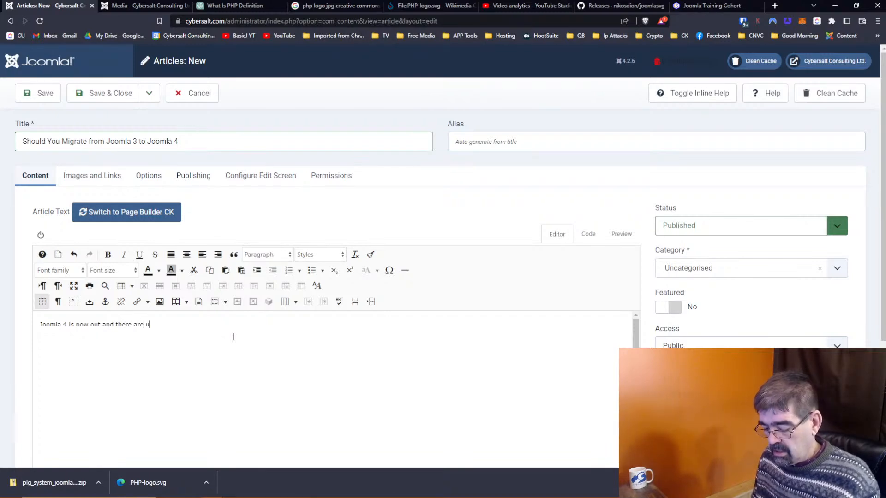
key("BackSpace")
type("hund")
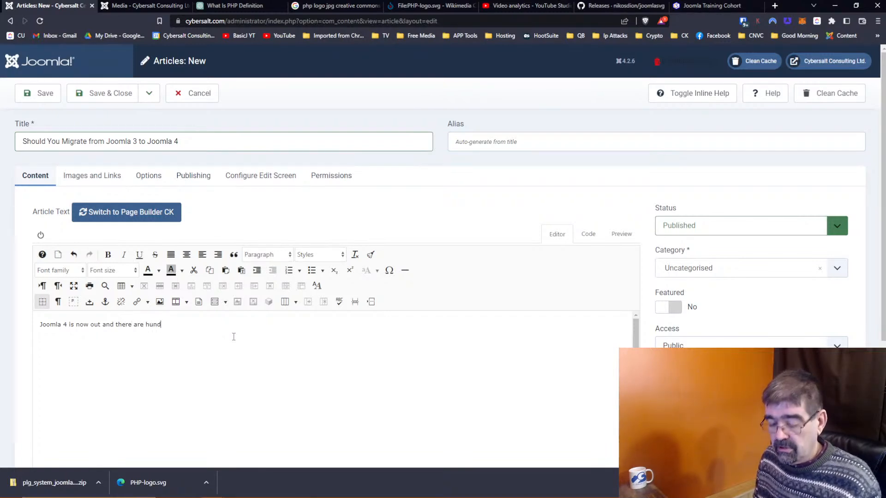
type("reds of thousands of ")
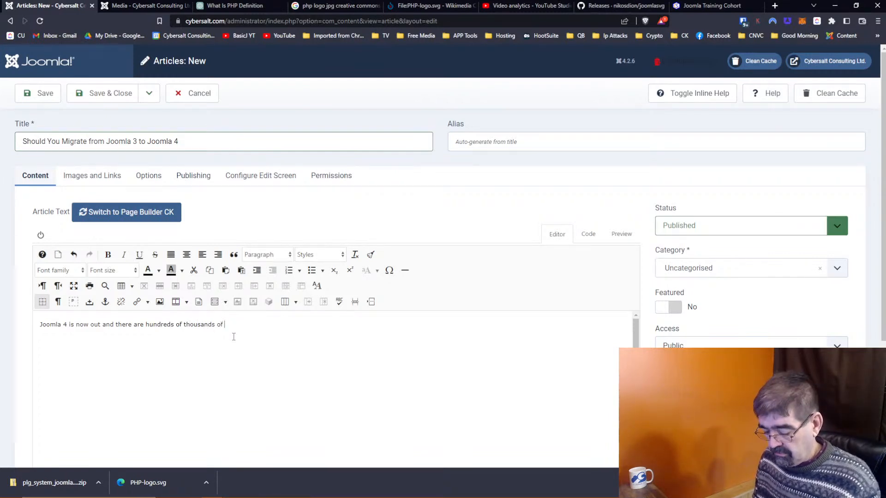
type("Jooml")
key("BackSpace")
key("BackSpace")
type("mla 3 ")
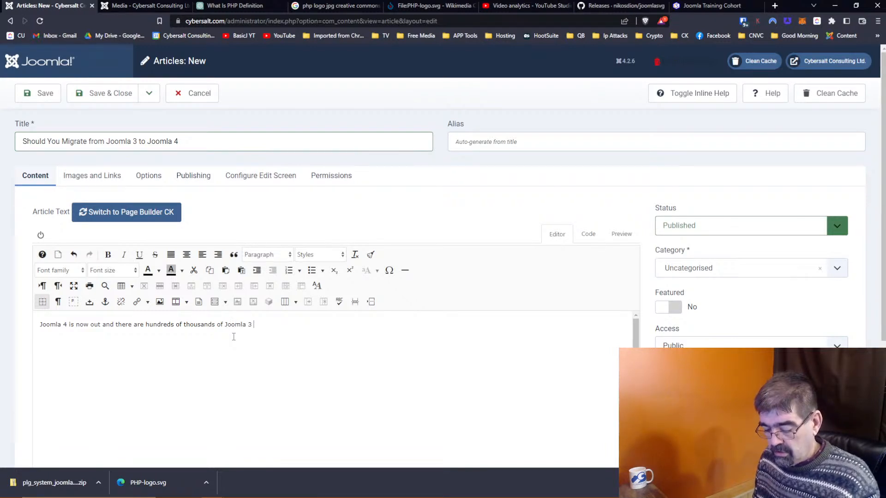
type("sites wiating in the ")
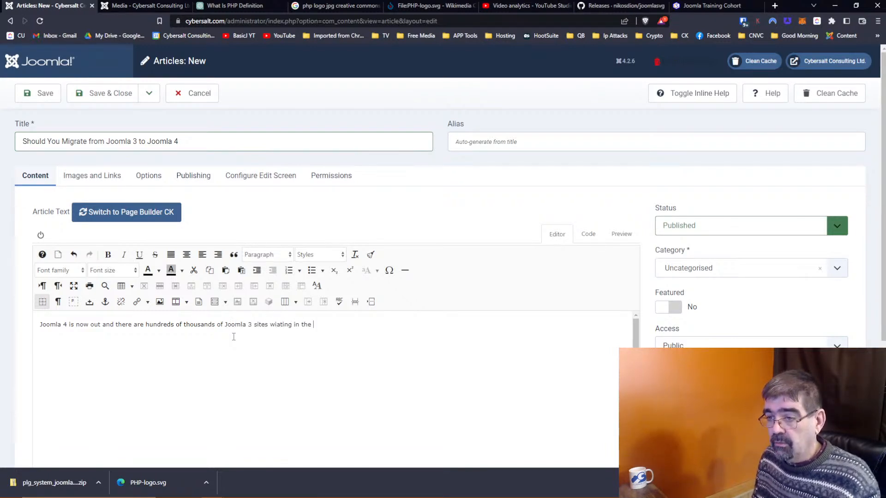
type("wing")
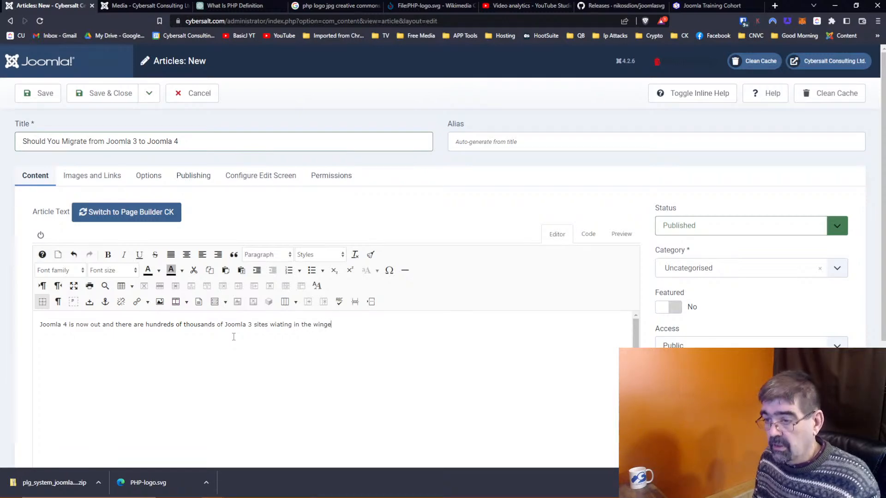
type("s to m")
key("BackSpace")
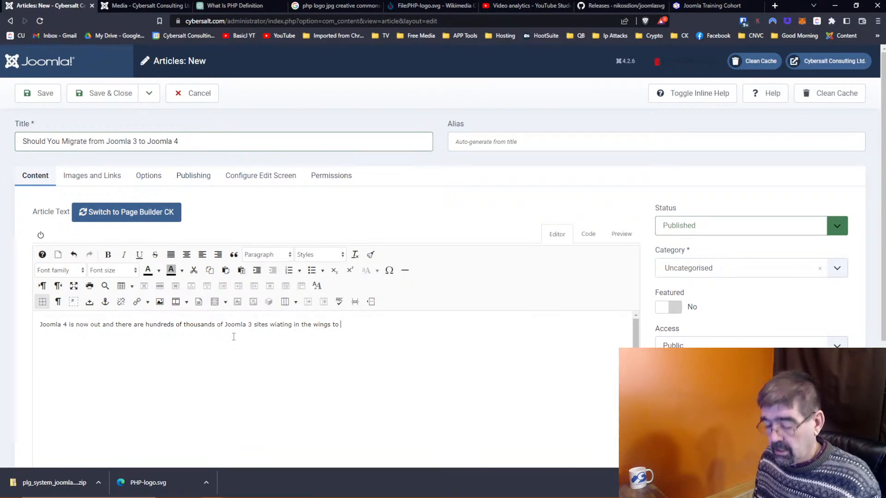
type("be migrated to ")
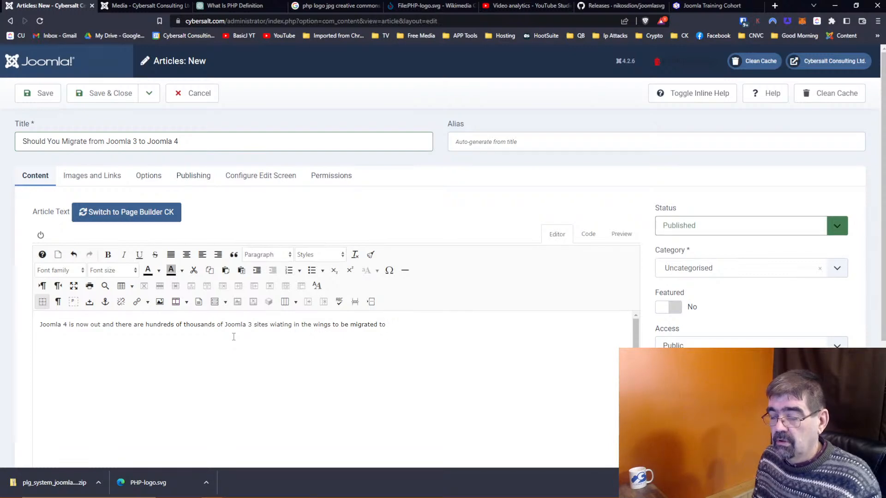
type("the latest ")
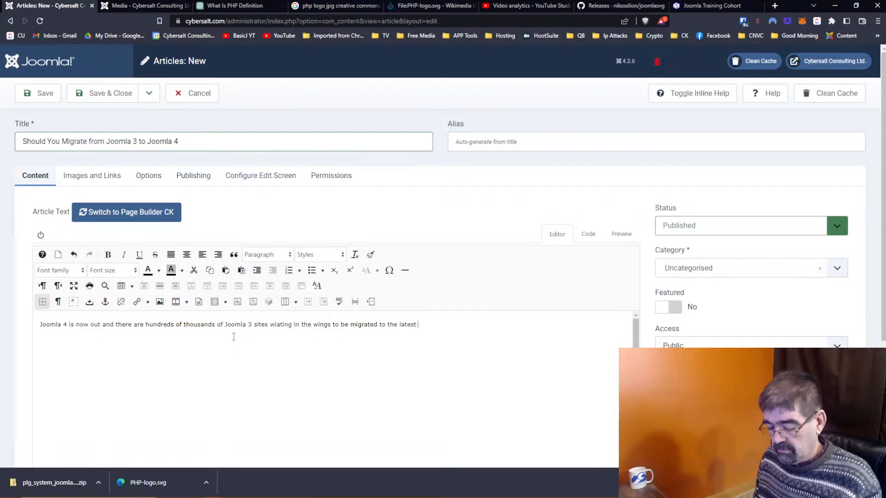
type("versi")
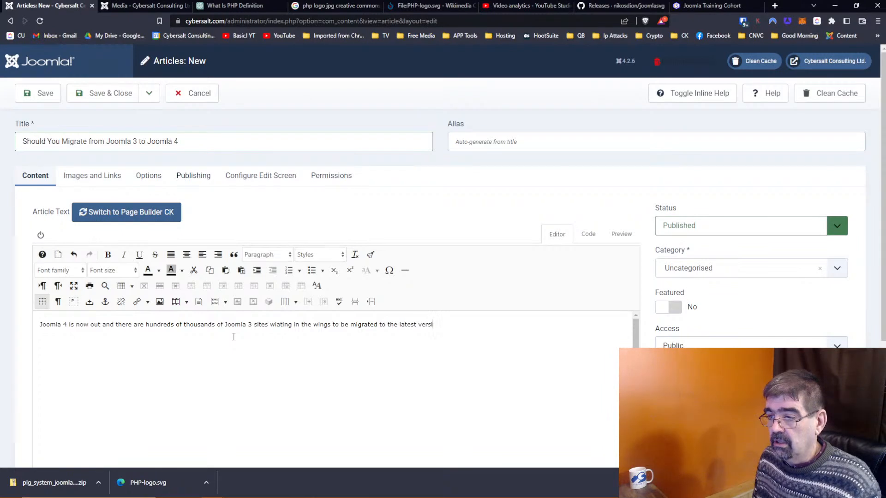
key("BackSpace")
key("BackSpace")
key("BackSpace")
key("BackSpace")
key("BackSpace")
key("BackSpace")
key("BackSpace")
key("BackSpace")
key("BackSpace")
key("BackSpace")
key("BackSpace")
key("BackSpace")
key("BackSpace")
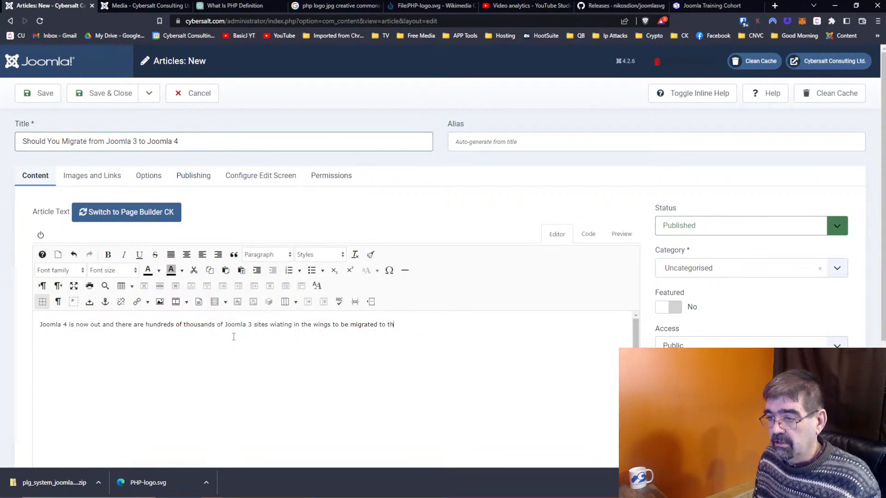
type("is latest version.")
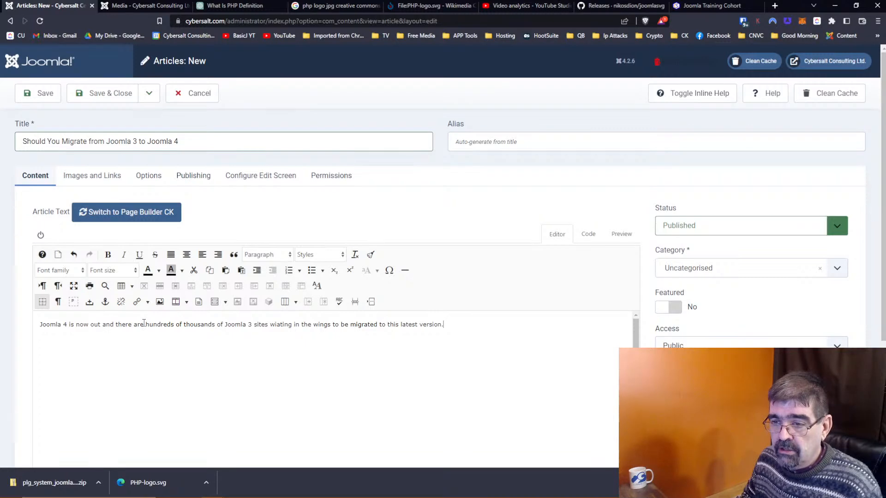
left_click_drag(275, 324, 278, 325)
type("ai")
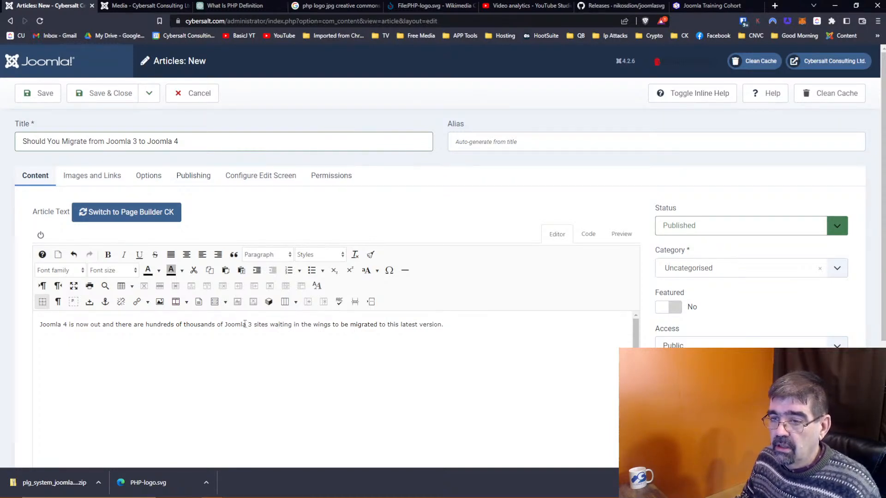
Step: Reword the sentence to mention site owners wondering if they should migrate their sites
left_click(264, 325)
type("owe")
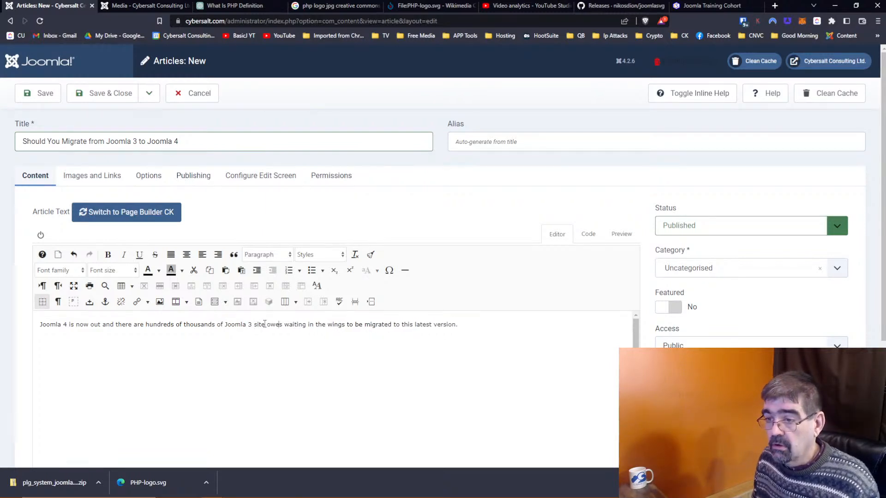
type("ners")
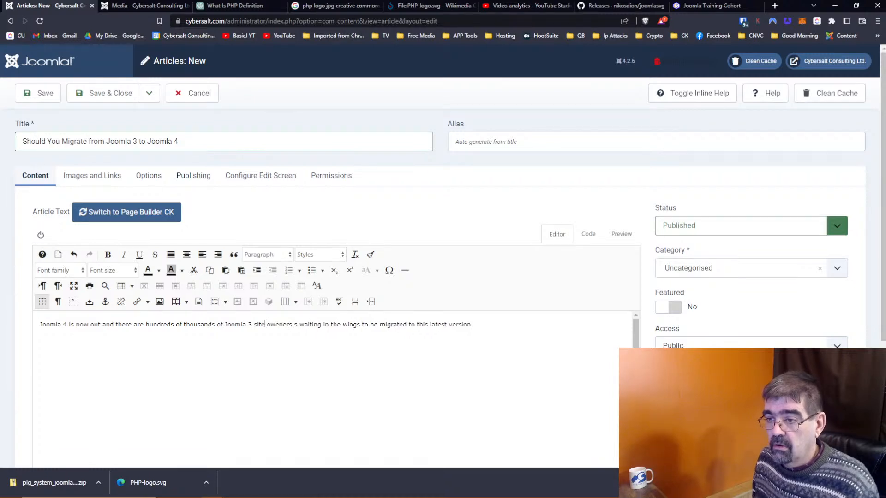
key("Delete")
key("Delete")
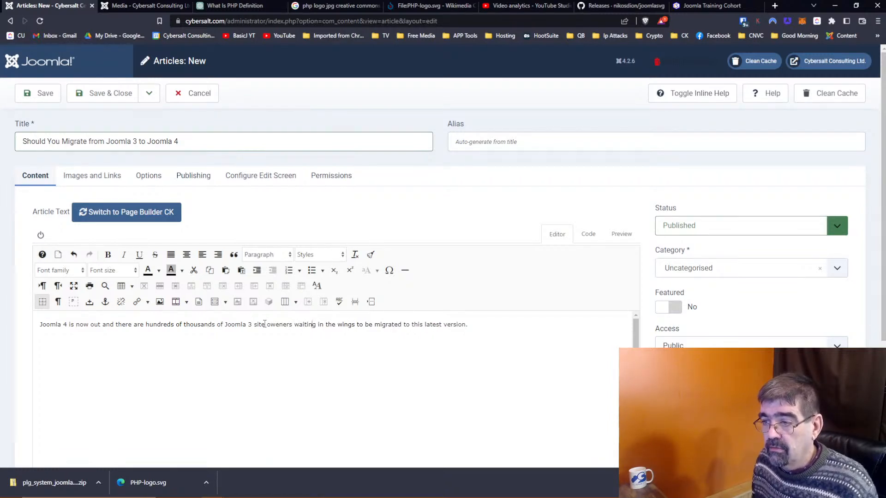
key("BackSpace")
type(", wondering if ")
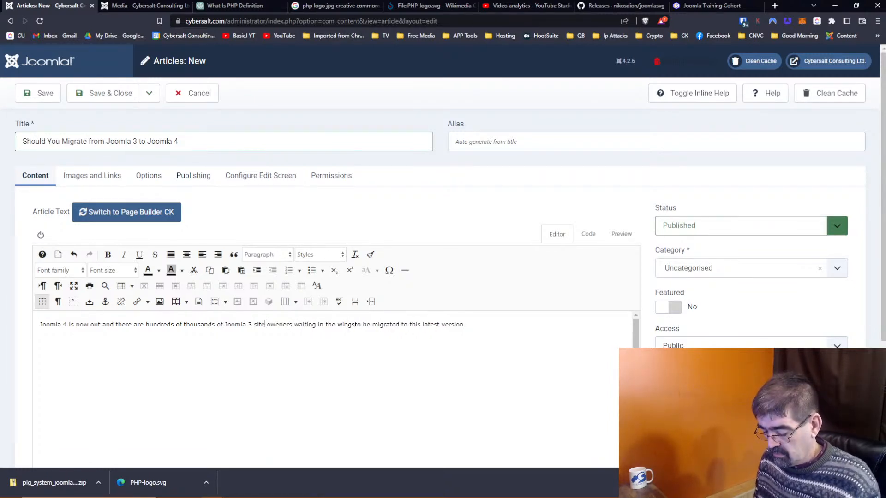
type("they ")
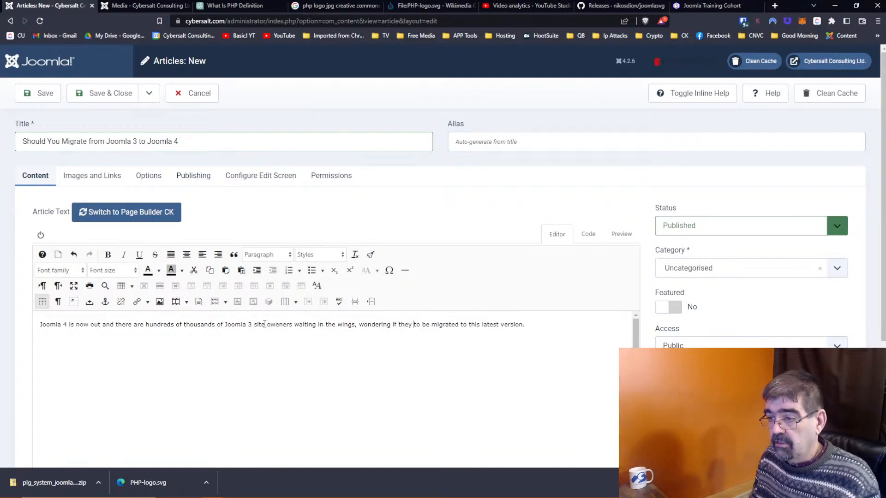
type("should")
key("Delete")
key("Delete")
key("Delete")
key("Delete")
key("Delete")
key("Right")
key("Right")
key("Right")
type("their sites to")
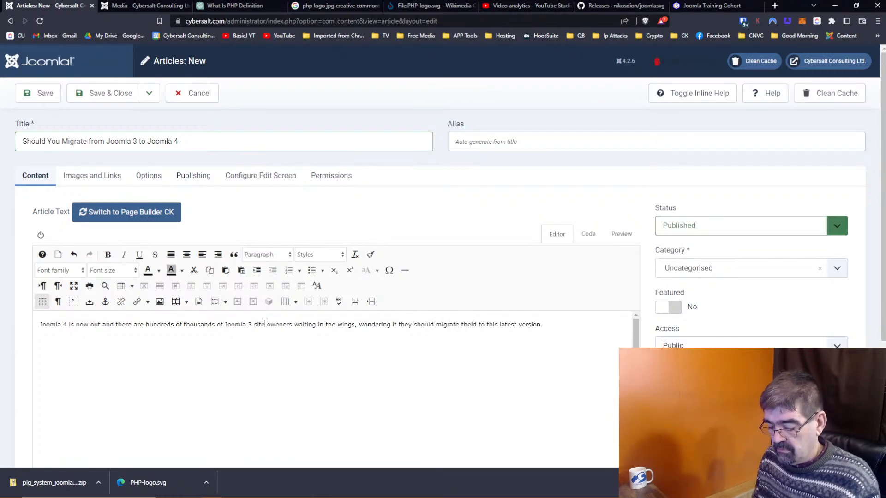
key("Delete")
key("Delete")
key("Delete")
key("Delete")
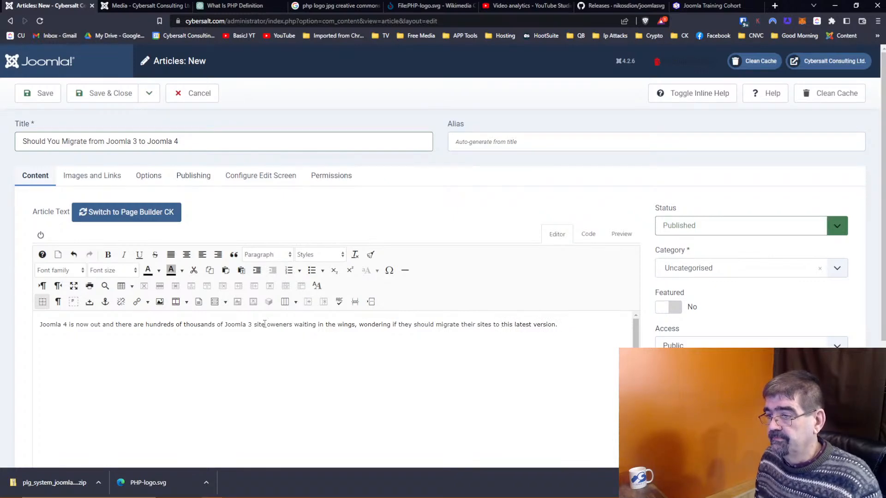
Step: Append 'We say yes!' and begin a new line 'Here are some of'
key("End")
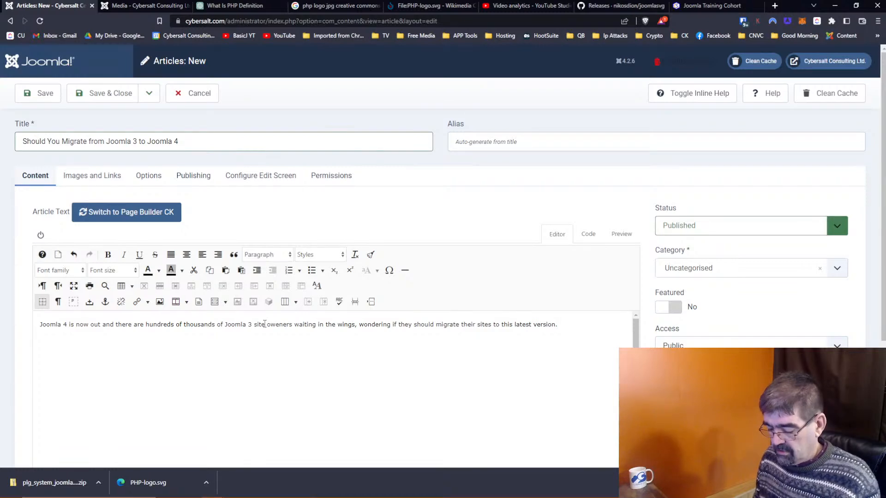
type("We say ")
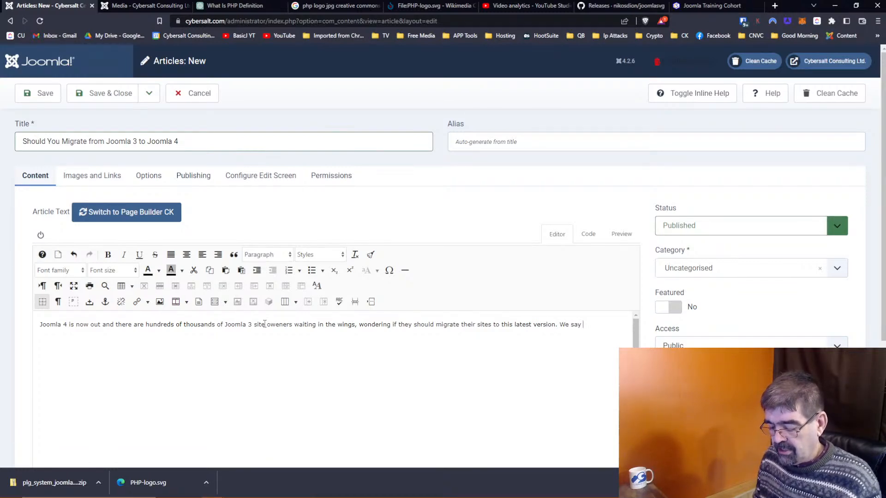
type("yes!")
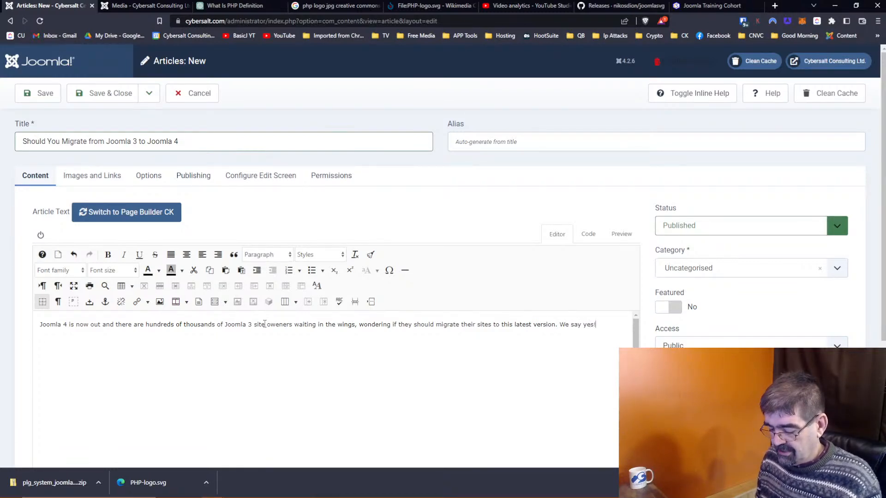
type("Hereaare some of")
left_click(250, 9)
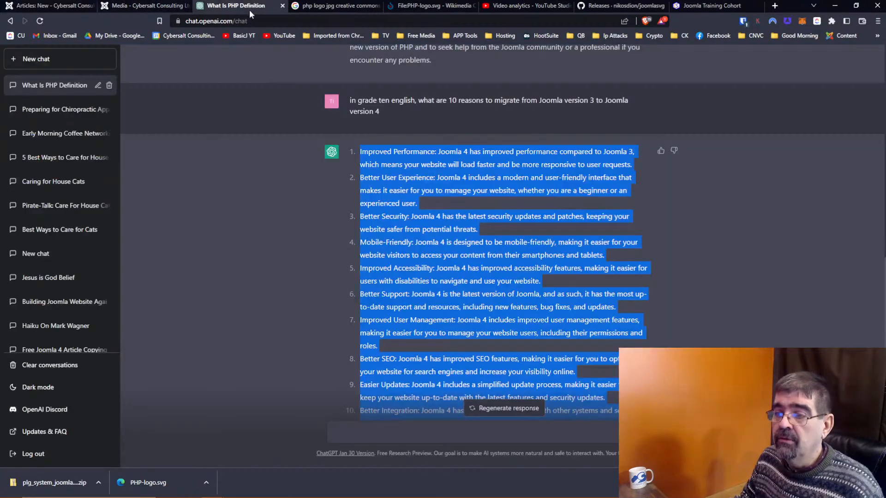
Step: Finish the lead-in line: 'Here are some of resons for migrating your Joomla 3 site to Joomla 4:'
scroll(503, 310, "up", 4)
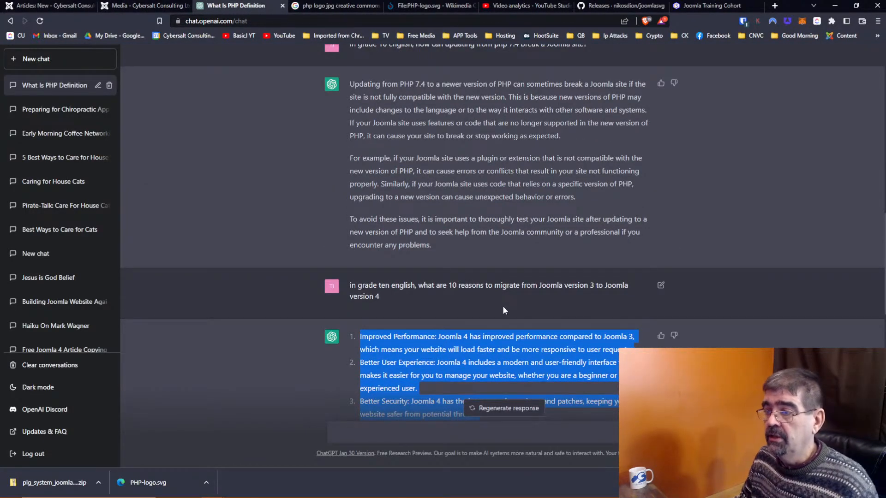
left_click(31, 9)
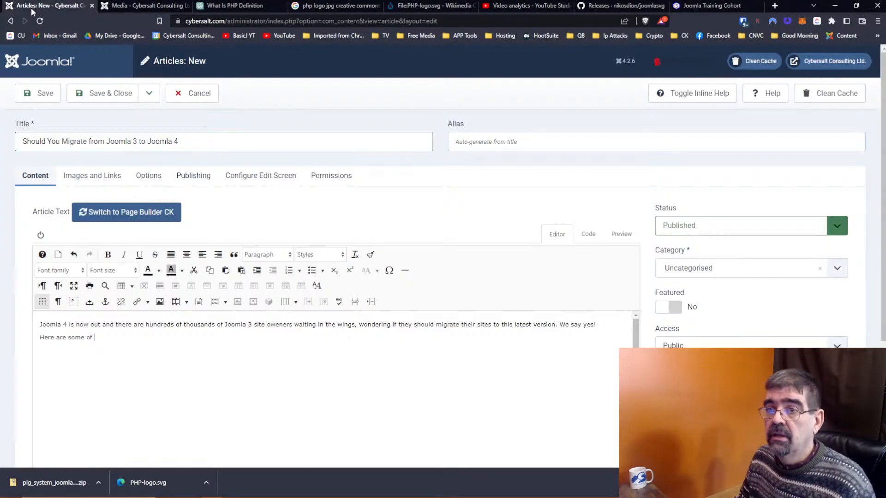
type("resons")
type("for ")
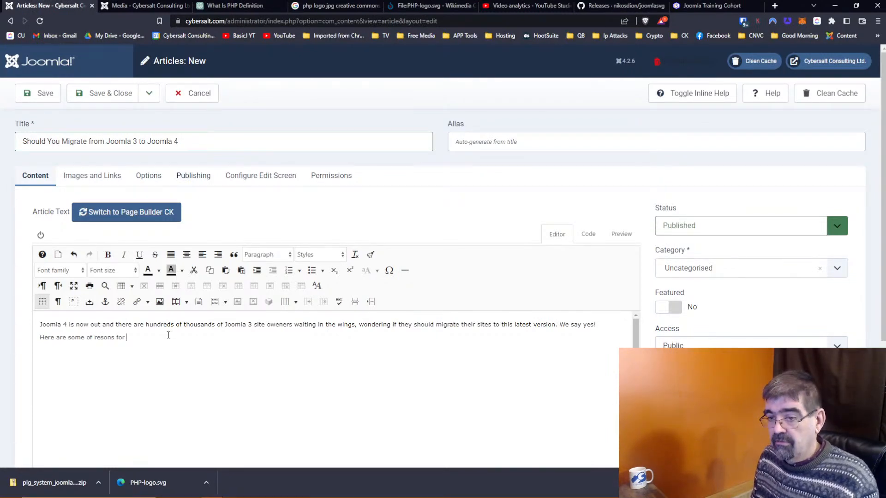
type("migrating")
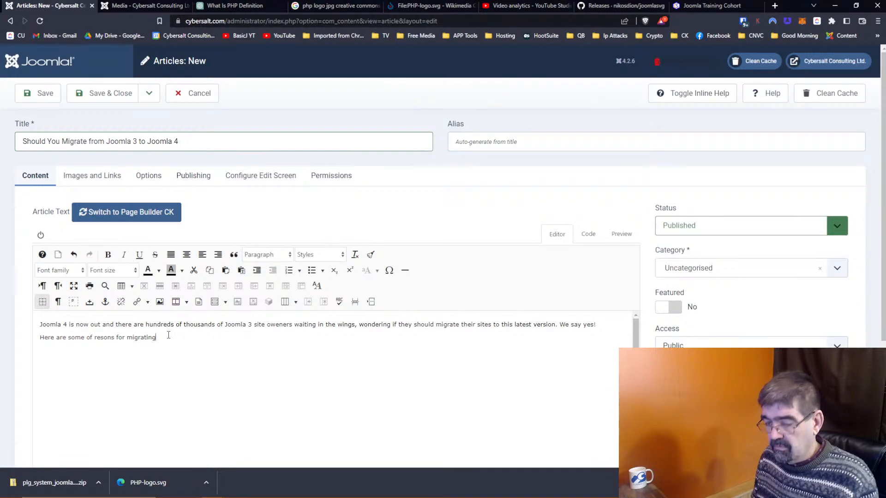
type(" your Joomla")
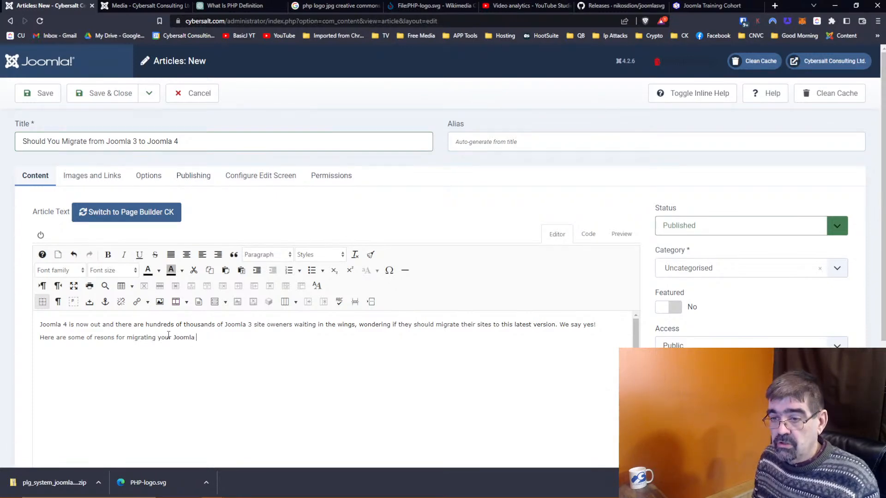
type(" 3")
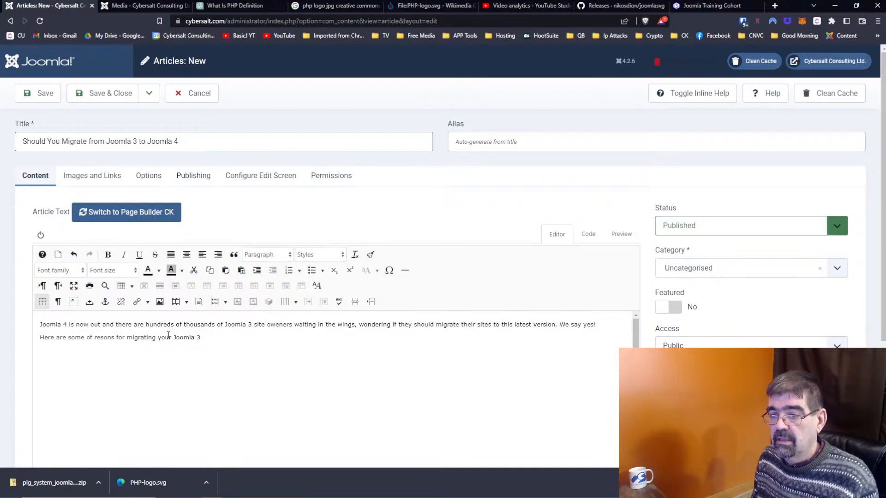
type(" sit")
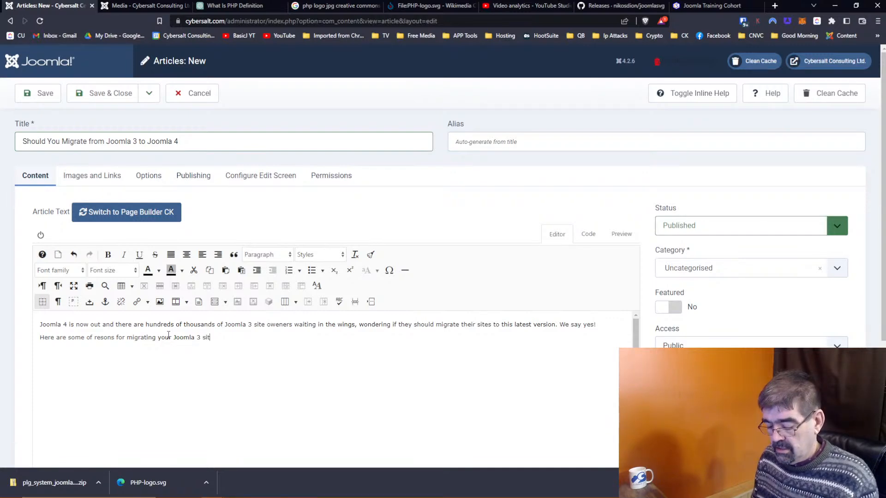
type("e to Joolaml")
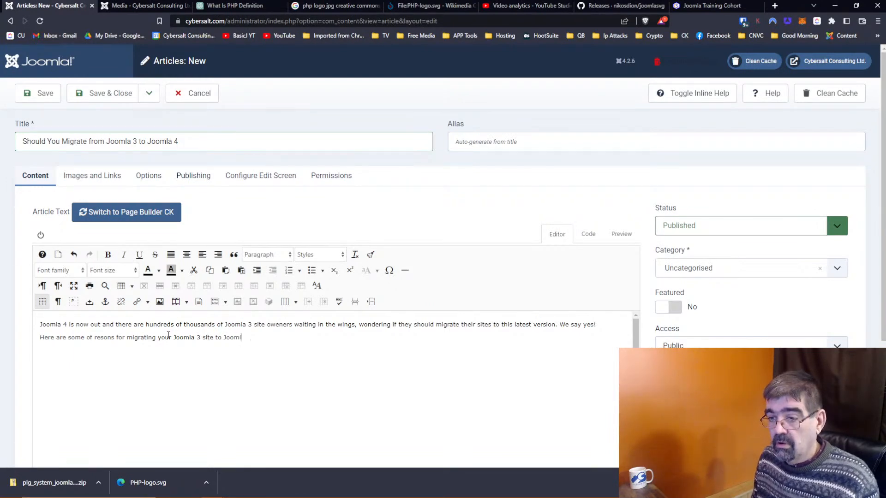
type("a 4:")
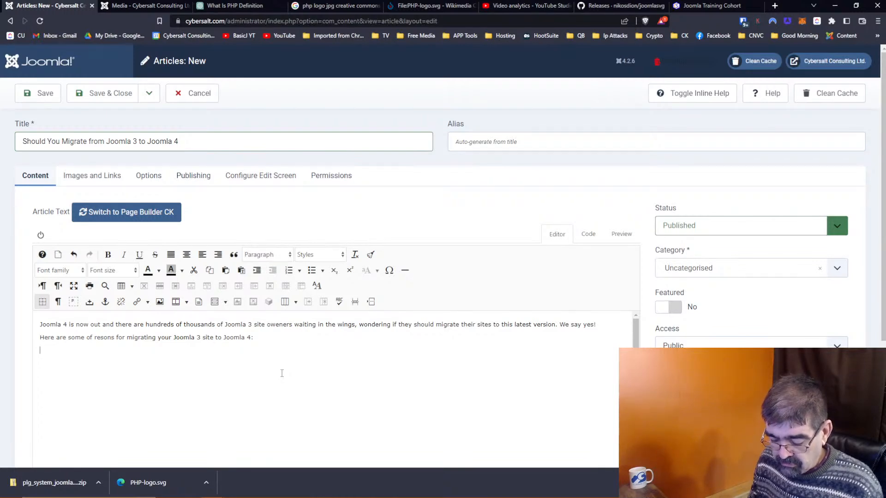
Step: Paste the ten reasons, Improved Performance through Better Integration, as plain text
key("ctrl+v")
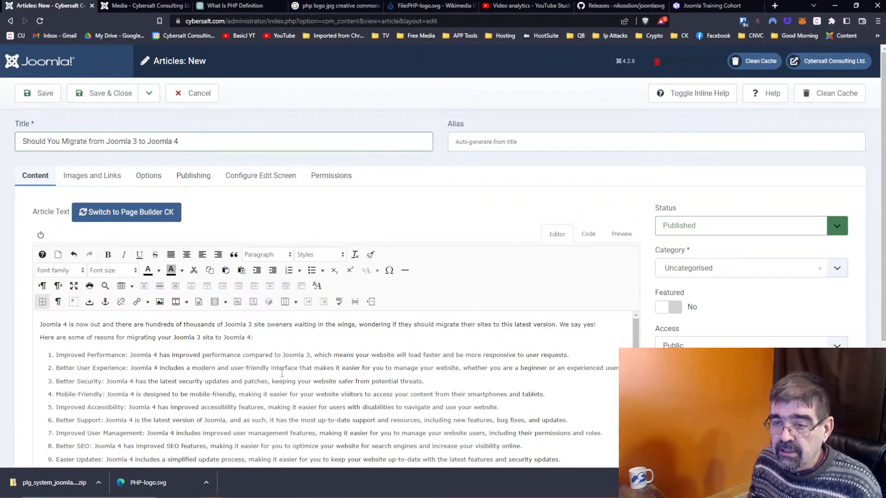
key("ctrl+z")
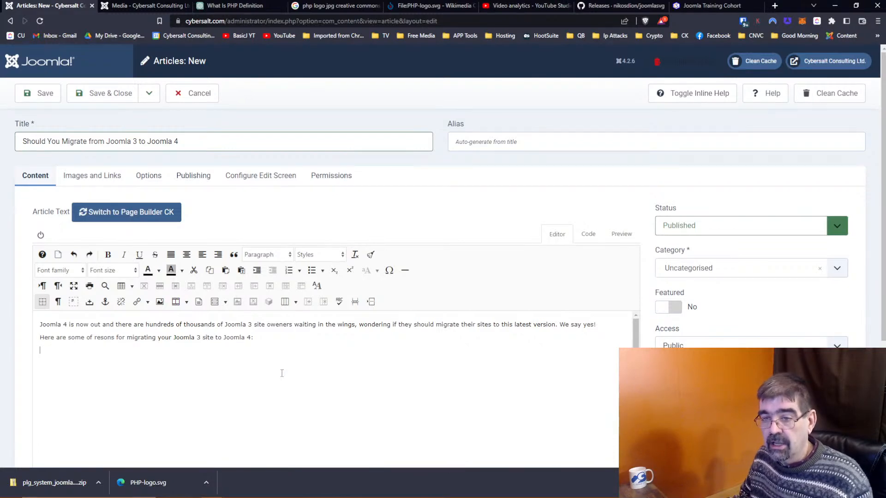
right_click(270, 374)
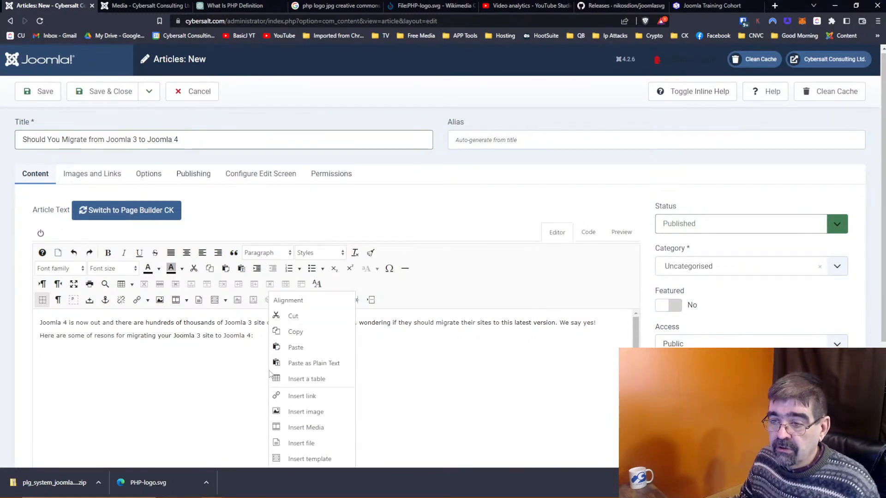
left_click(286, 363)
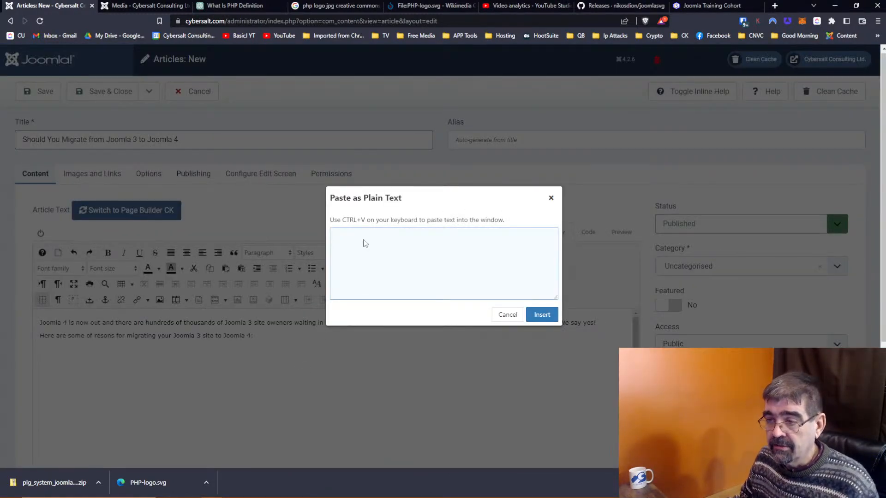
key("ctrl+v")
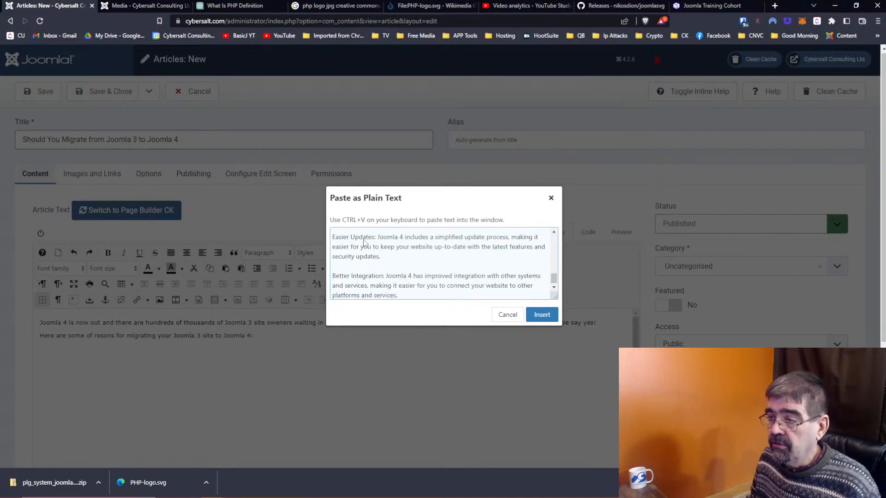
left_click(542, 314)
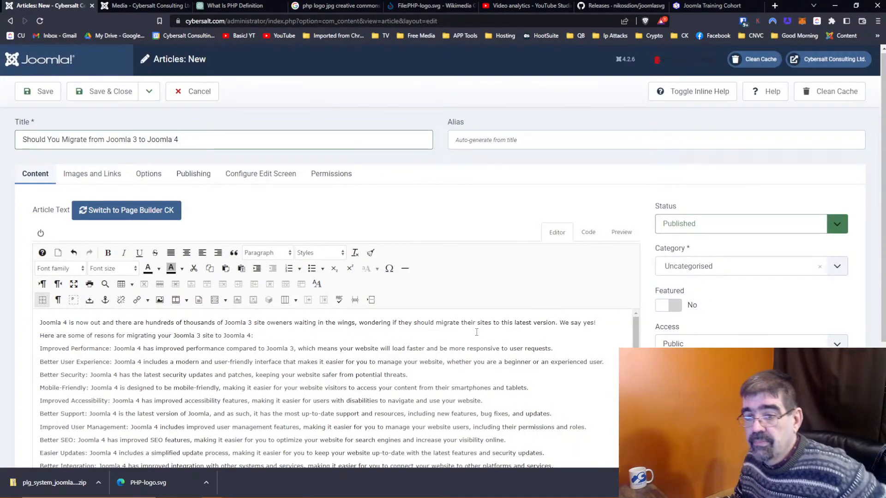
Step: Copy reasons 11–20 from ChatGPT's 'add 10 more reasons' answer
left_click(228, 8)
scroll(416, 267, "down", 2)
scroll(417, 267, "down", 10)
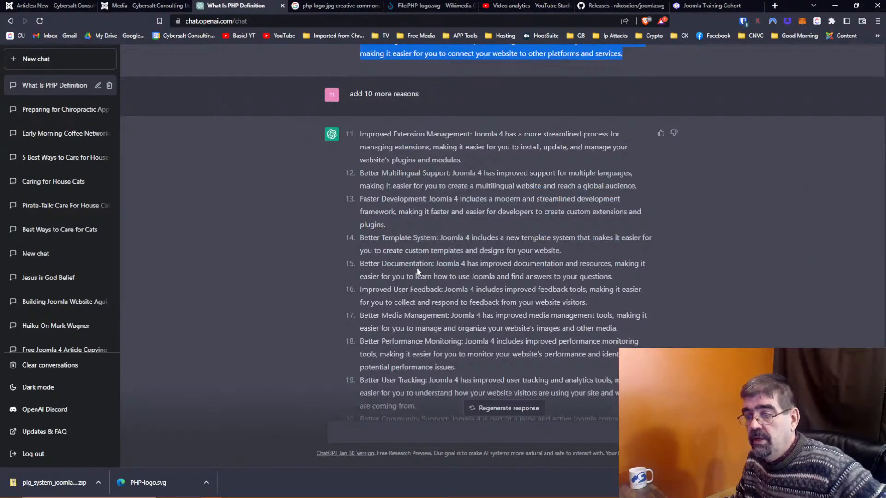
left_click_drag(359, 134, 539, 415)
scroll(461, 231, "down", 1)
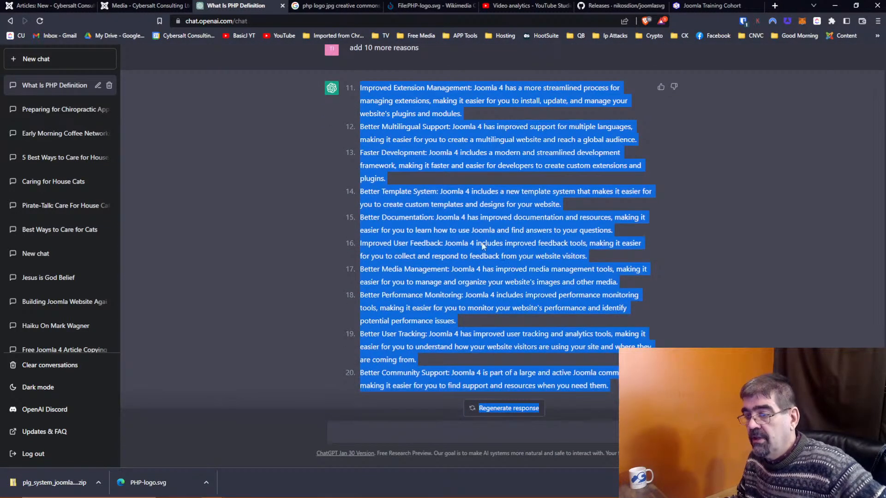
right_click(459, 225)
left_click(494, 229)
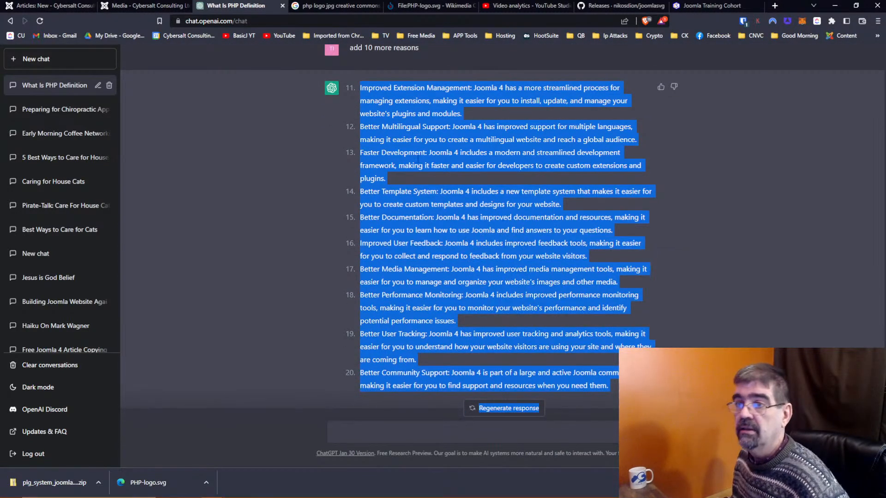
left_click(125, 6)
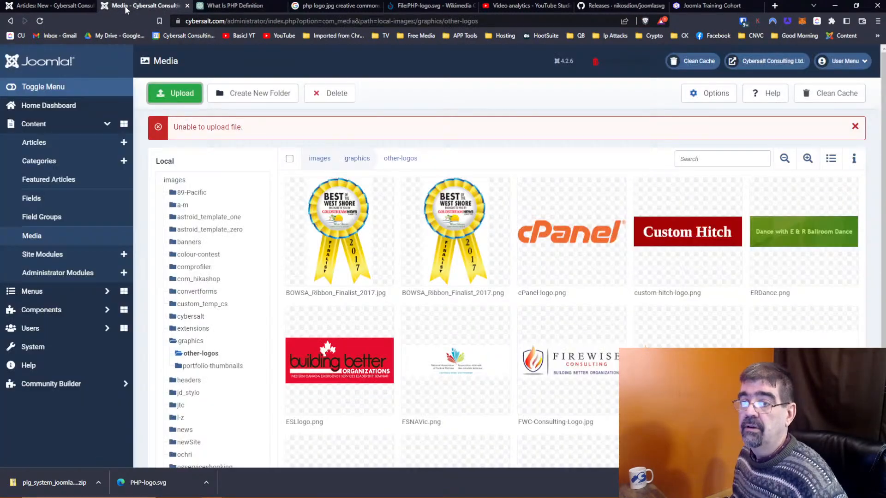
Step: Paste the extra reasons into a Paste as Plain Text box below Better Integration
left_click(35, 6)
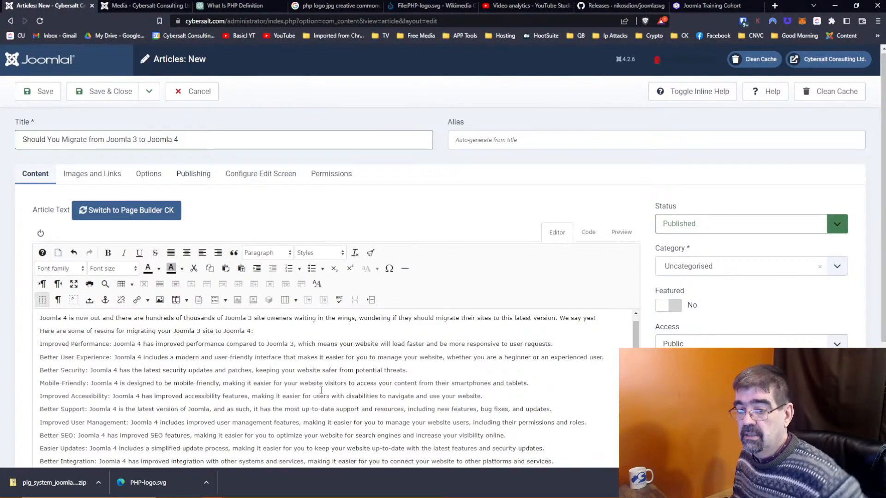
scroll(252, 347, "down", 2)
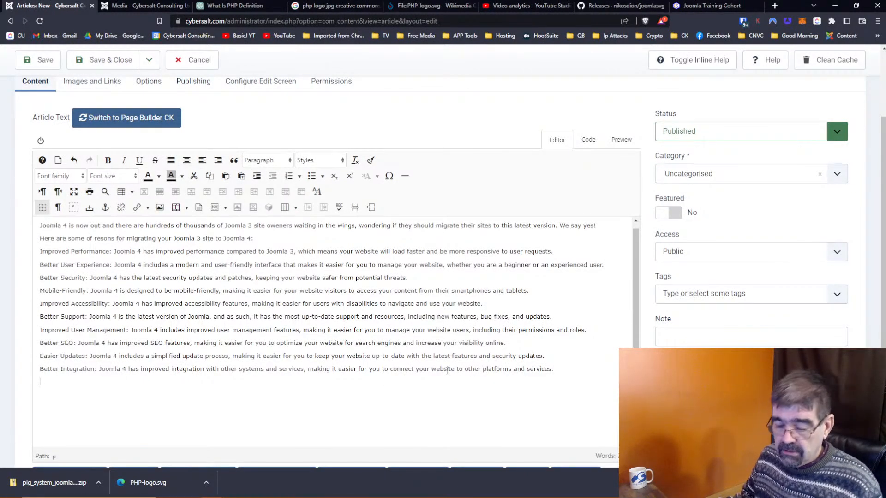
right_click(174, 386)
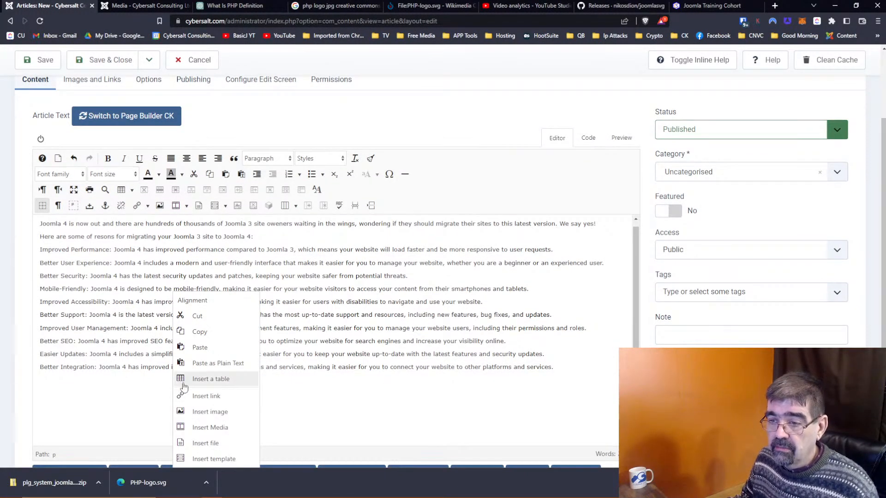
left_click(210, 364)
key("ctrl+v")
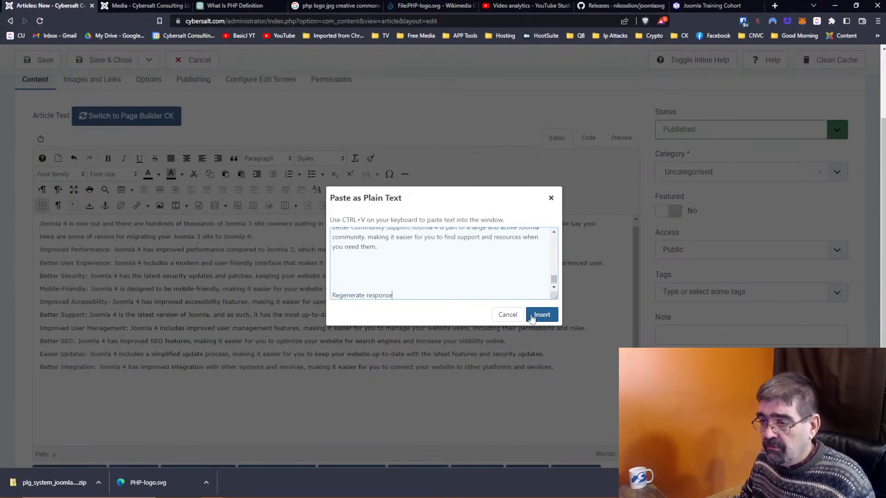
Step: Strip the stray 'Regenerate response' line and insert the reasons as plain paragraphs
left_click_drag(385, 247, 453, 308)
key("BackSpace")
left_click(541, 315)
scroll(277, 313, "up", 3)
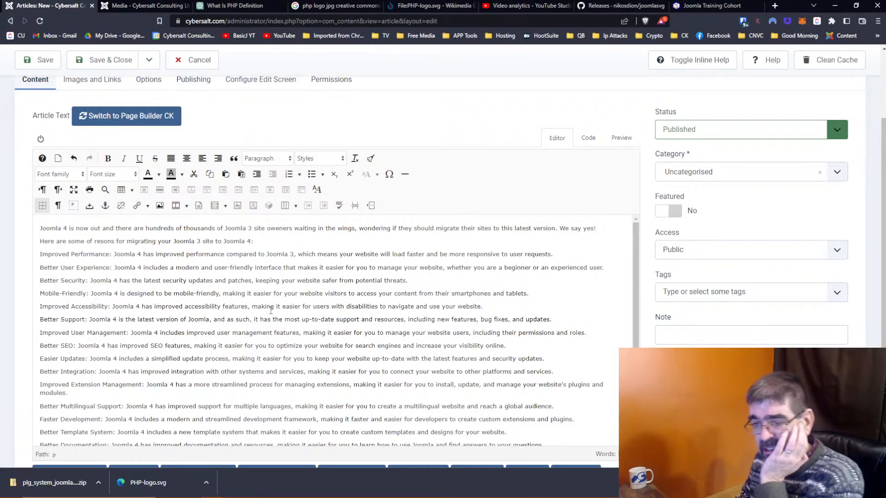
scroll(272, 310, "up", 2)
scroll(272, 311, "down", 2)
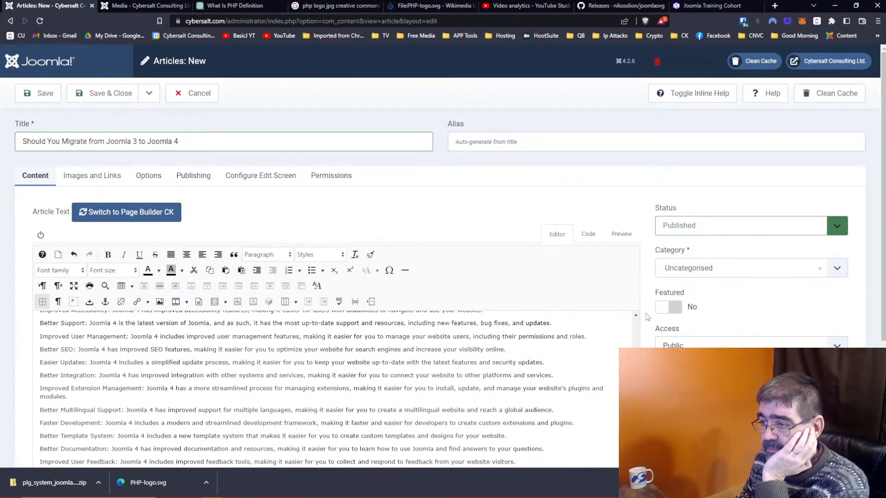
scroll(636, 316, "down", 4)
scroll(636, 258, "up", 1)
scroll(635, 258, "up", 3)
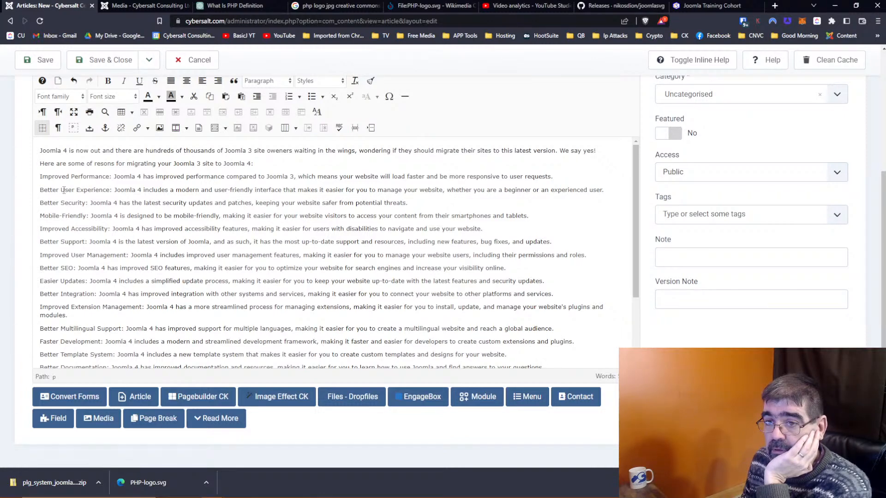
Step: Reword the second reason to 'Excellent User Experience' and view the admin Home Dashboard in the other tab
type("Excellent")
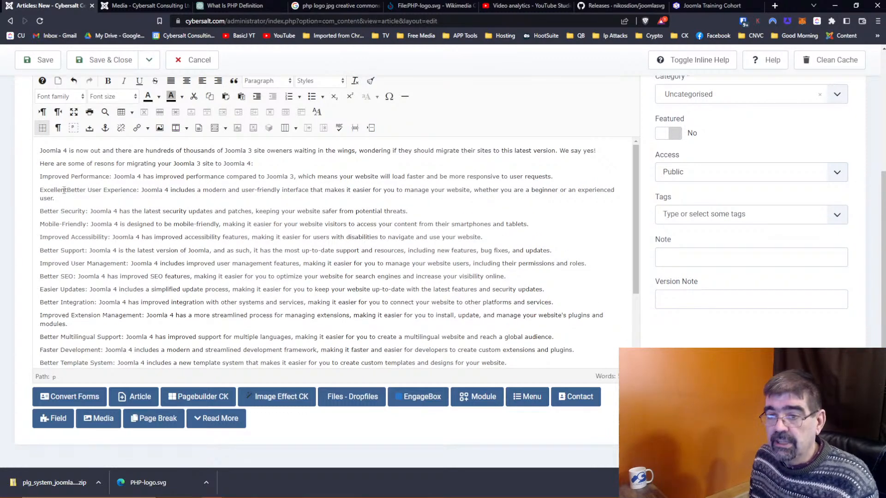
key("Delete")
key("Delete")
key("Delete")
key("Delete")
key("Delete")
key("Delete")
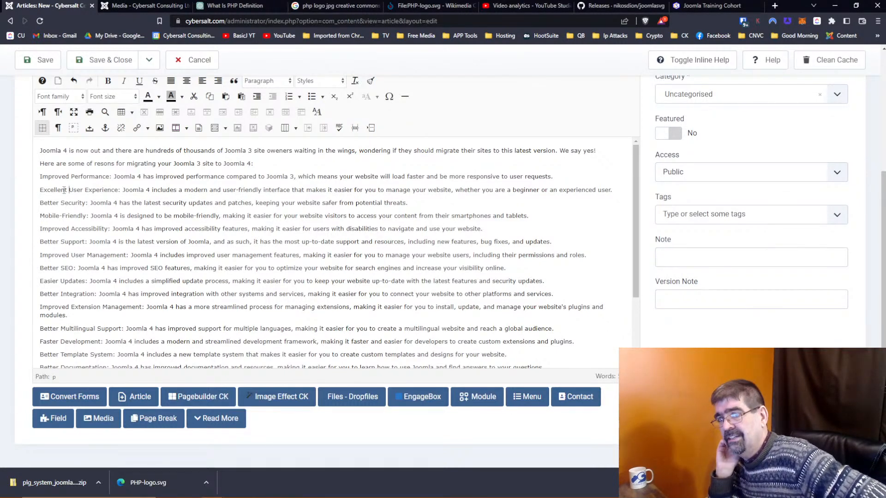
left_click(138, 5)
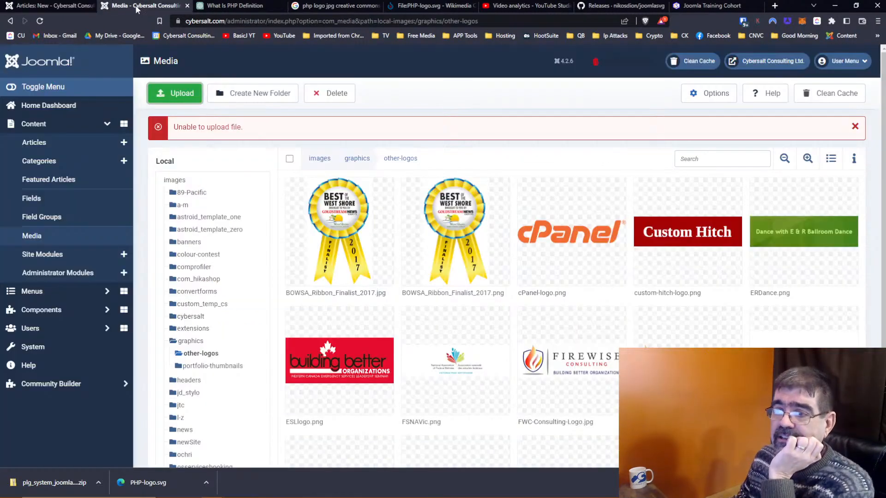
left_click(16, 64)
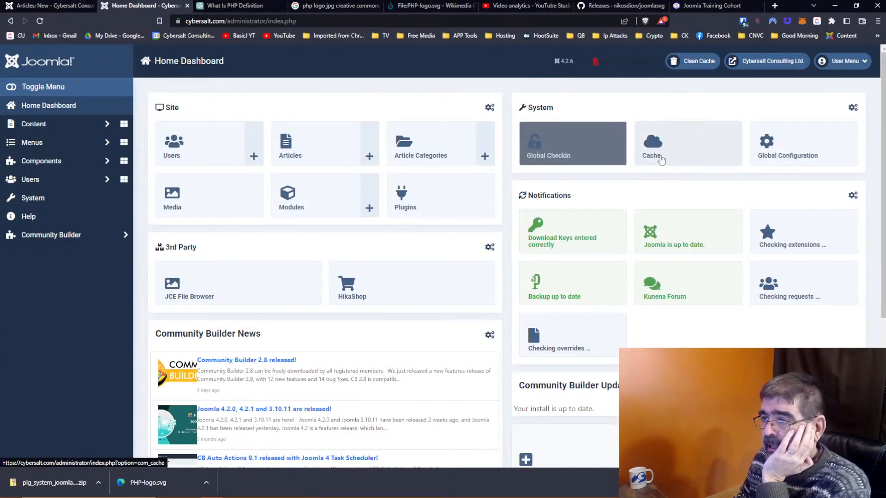
scroll(433, 264, "down", 3)
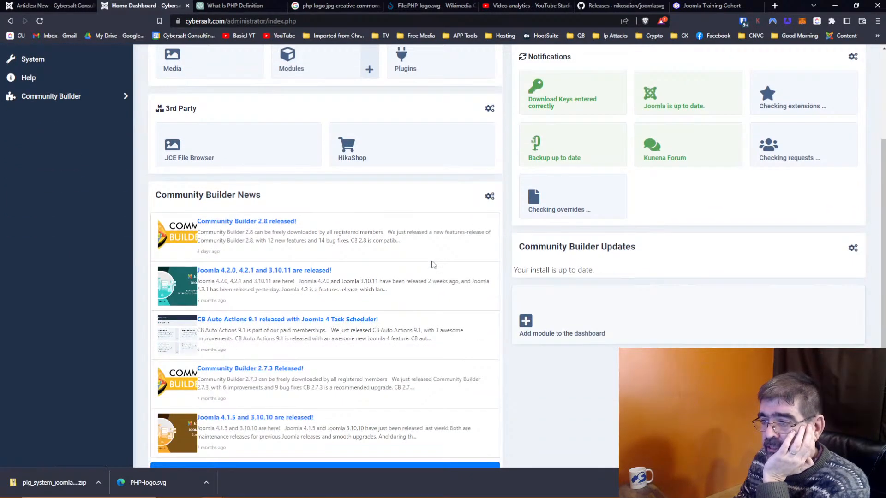
scroll(434, 264, "down", 2)
scroll(433, 265, "up", 5)
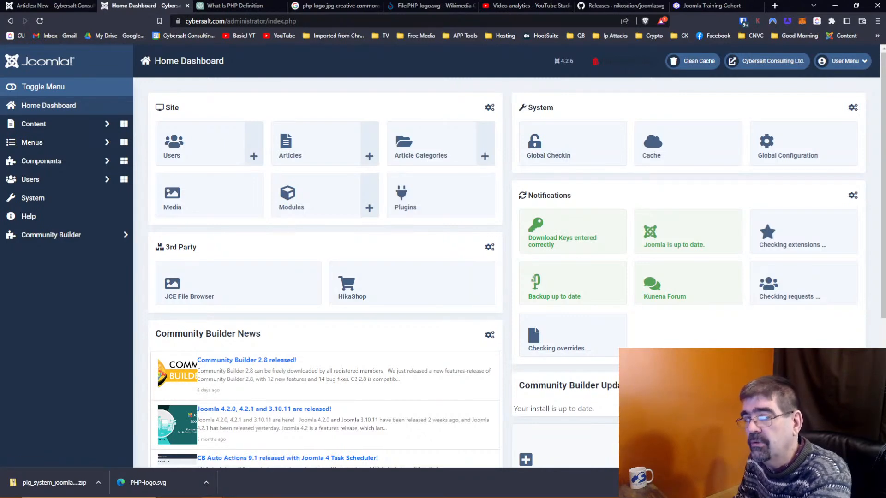
left_click(51, 5)
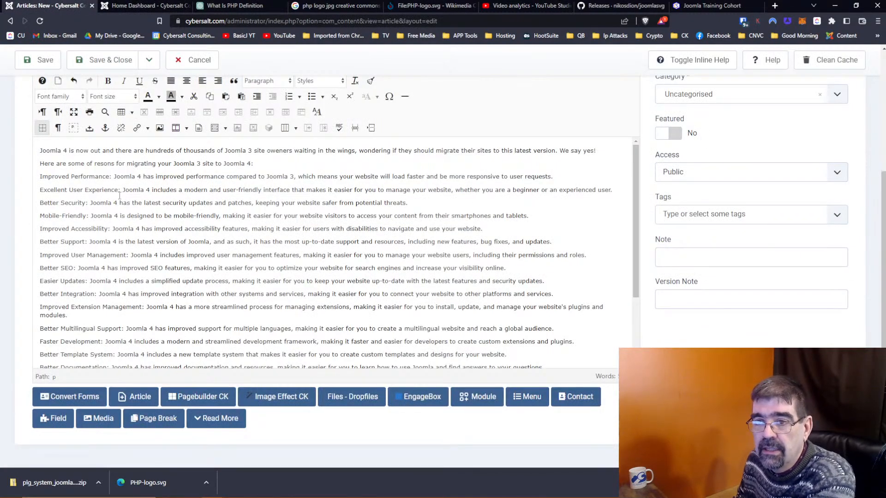
Step: Add to Better Security that Joomla 3's End Of Life is August 17th, 2023, ending security patches
key("ctrl+z")
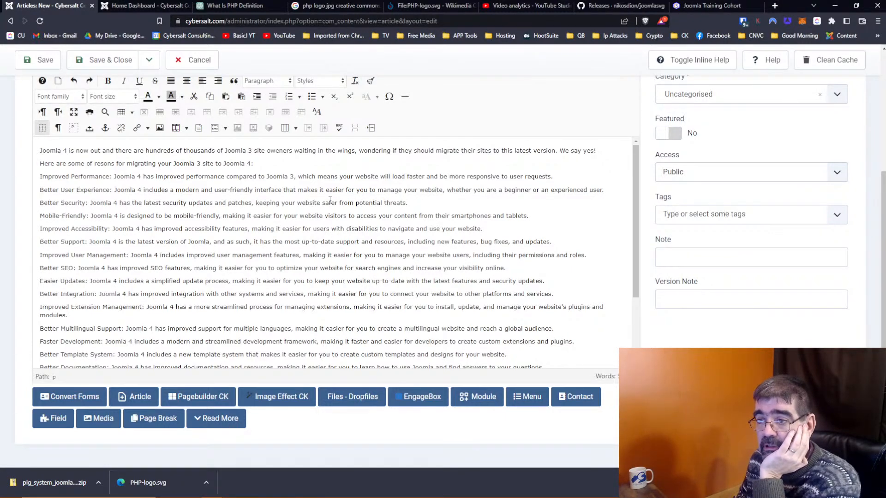
left_click(424, 205)
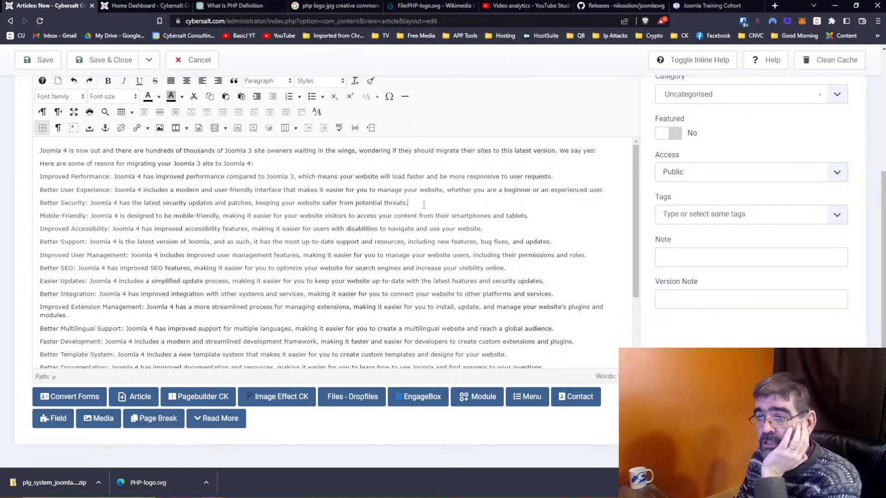
type("Thi")
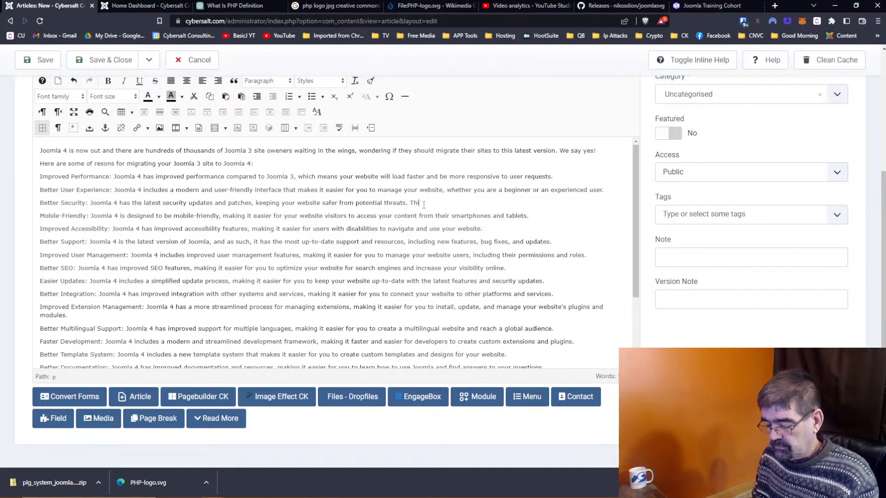
type("s is es")
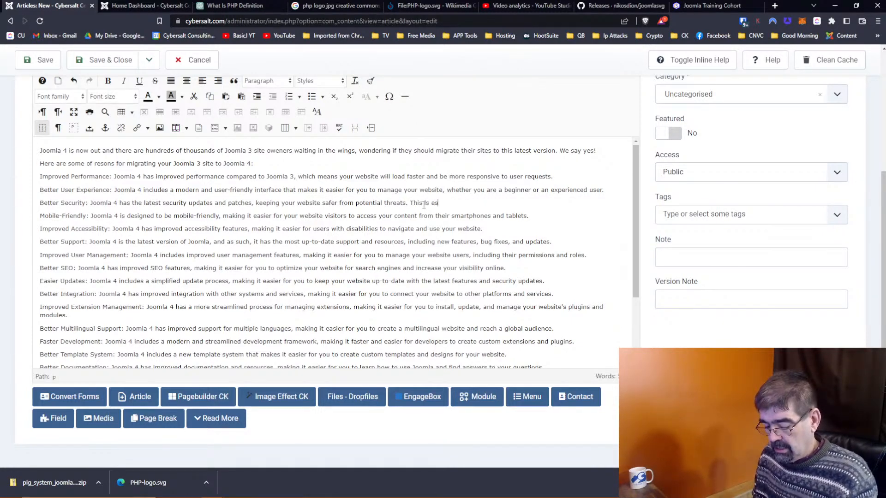
type("pec")
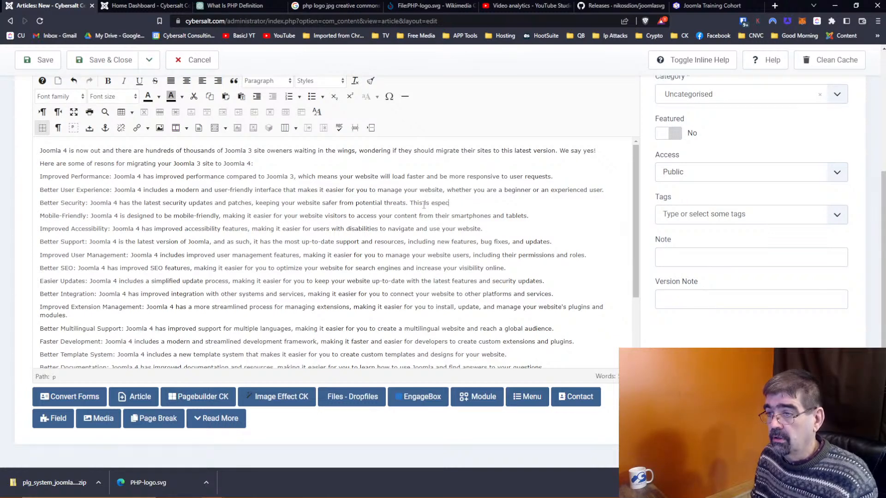
type("ially imp")
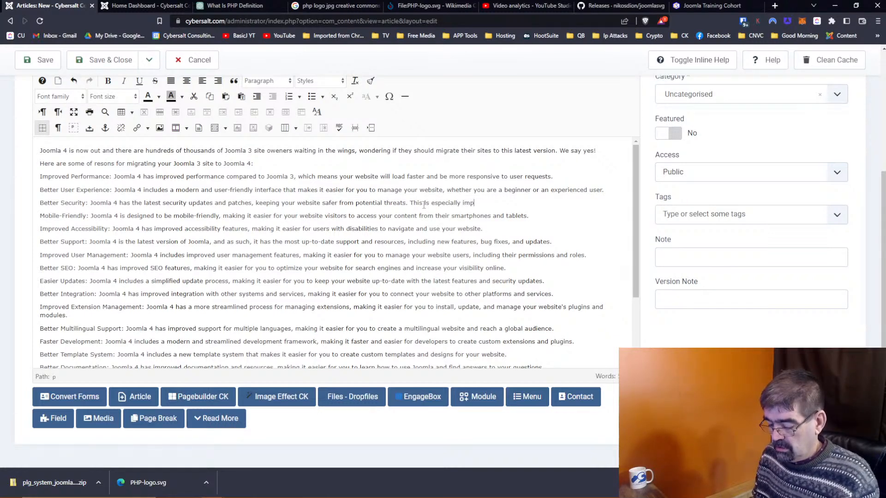
type("orta an")
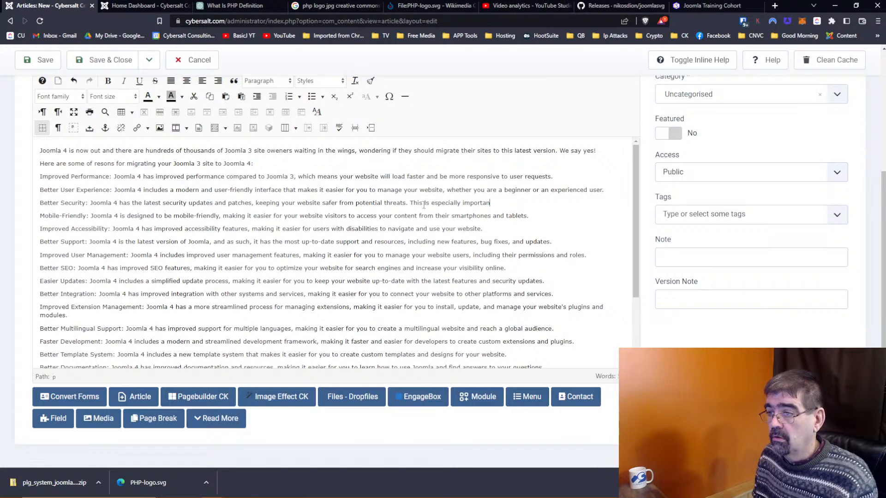
type("t given that Joomla 3")
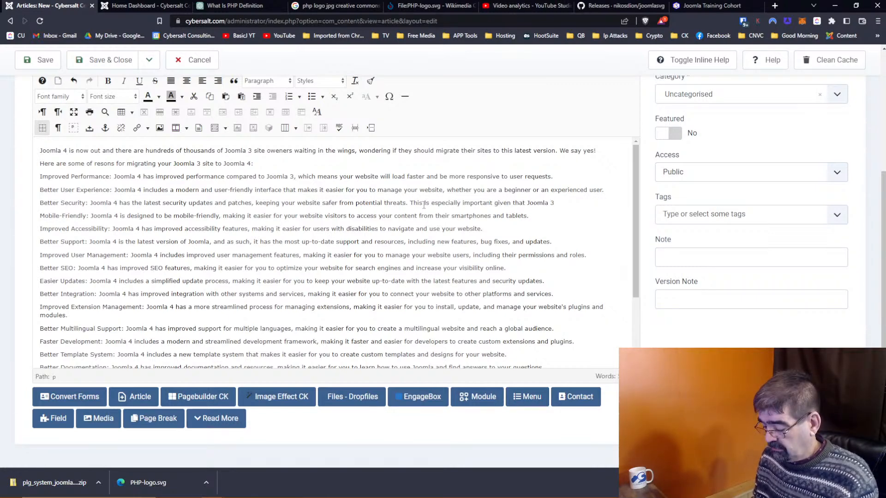
type("'s End ")
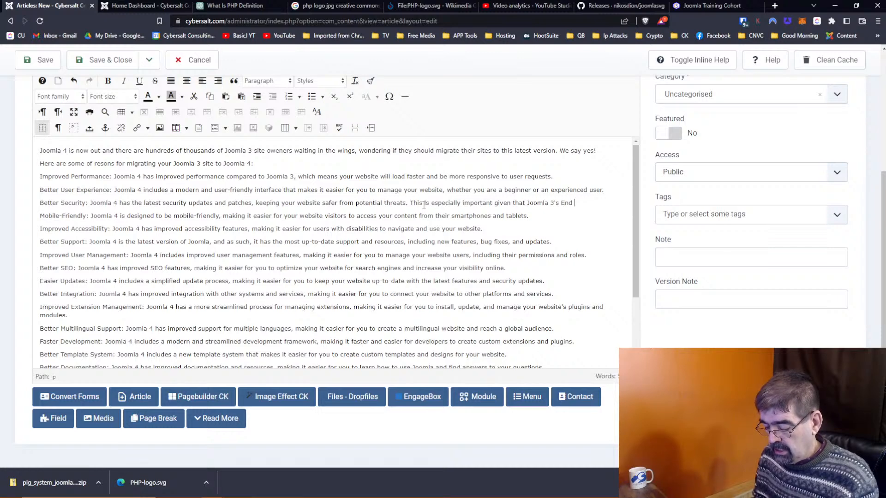
type("Of Life date is")
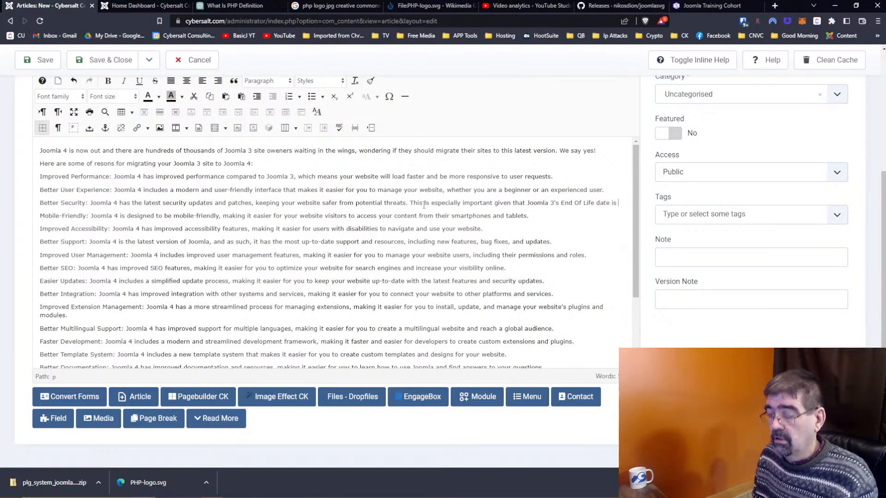
type("August 17")
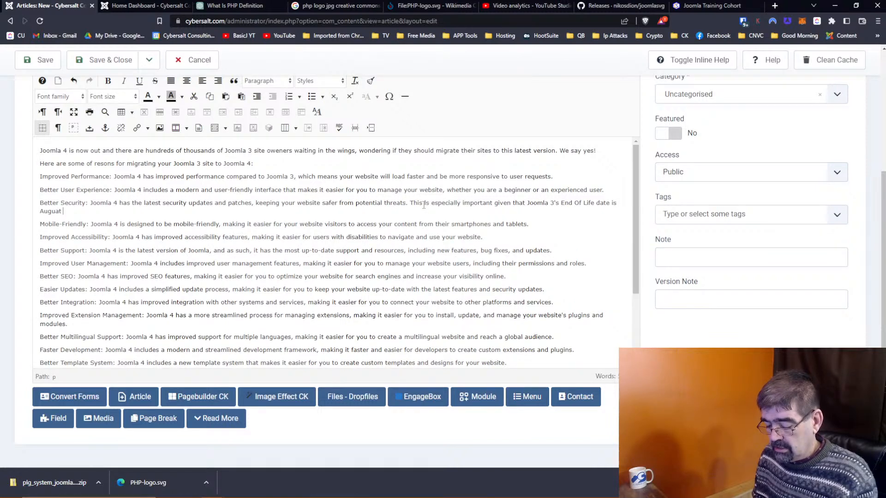
type("th, ")
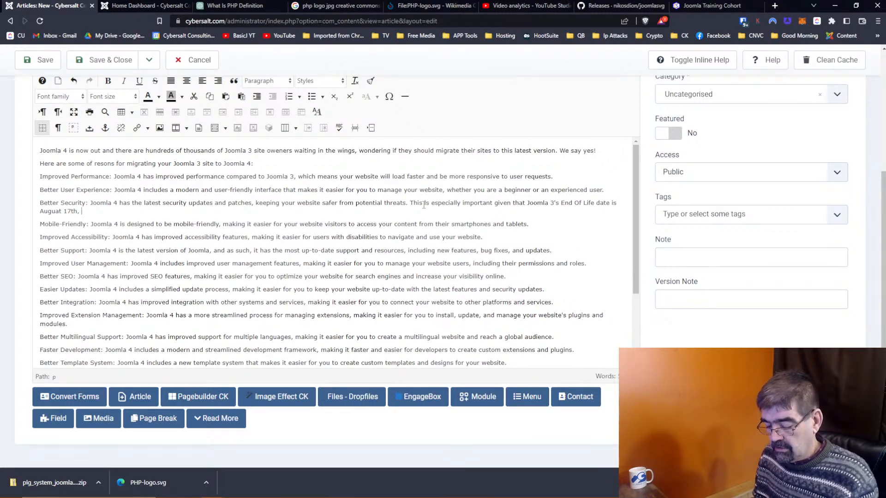
type("2023. After taht date,")
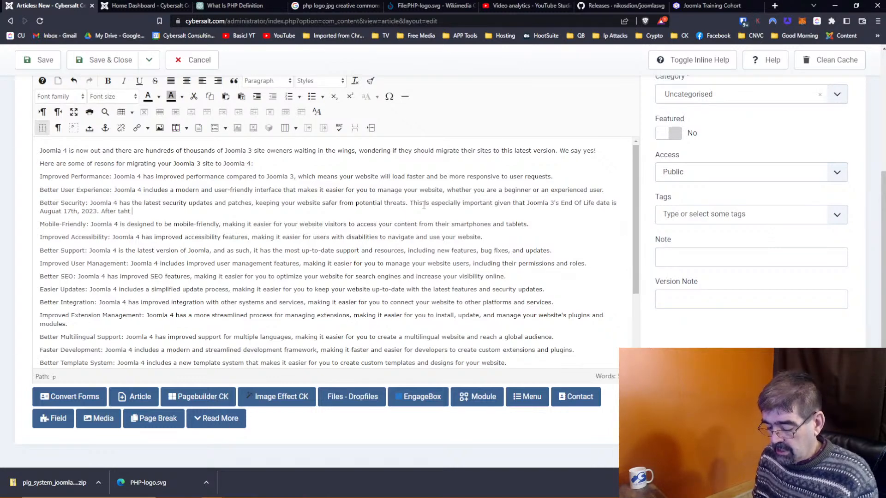
key("BackSpace")
key("BackSpace")
key("BackSpace")
key("BackSpace")
key("BackSpace")
key("BackSpace")
key("BackSpace")
key("BackSpace")
key("BackSpace")
key("BackSpace")
key("BackSpace")
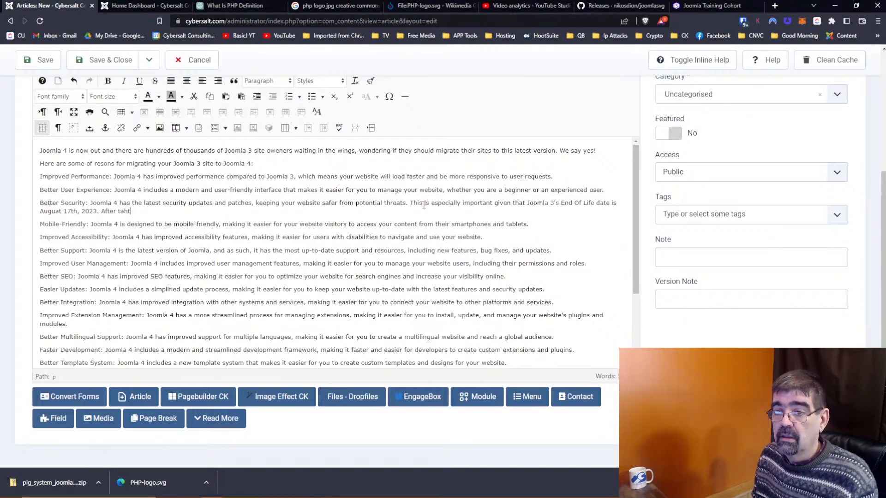
type("that date ")
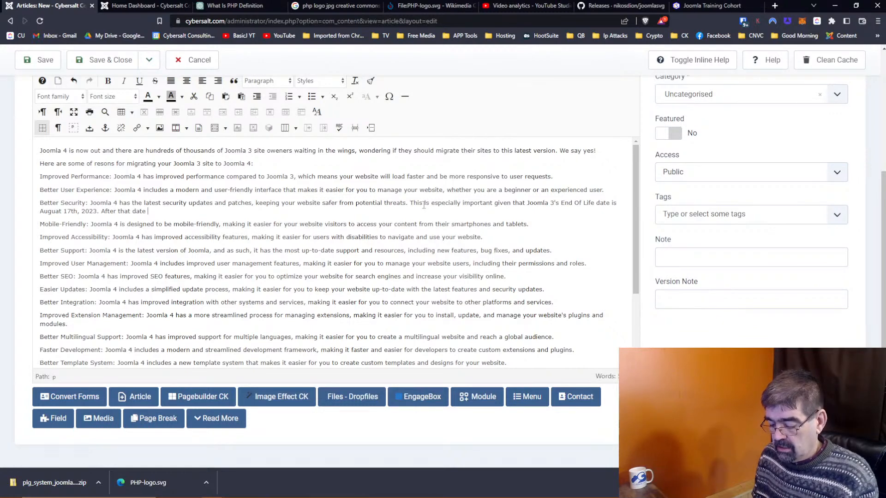
type("joomla 3")
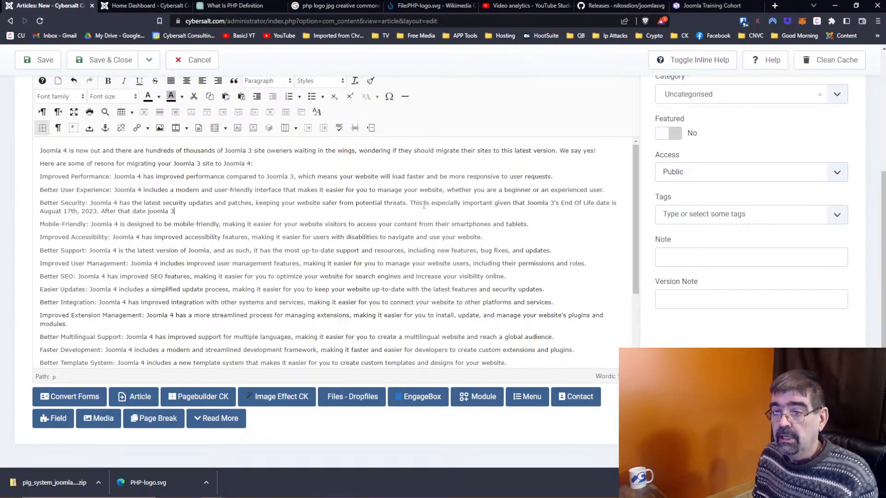
type(" i")
type("s")
key("BackSpace")
key("BackSpace")
type("will no lo")
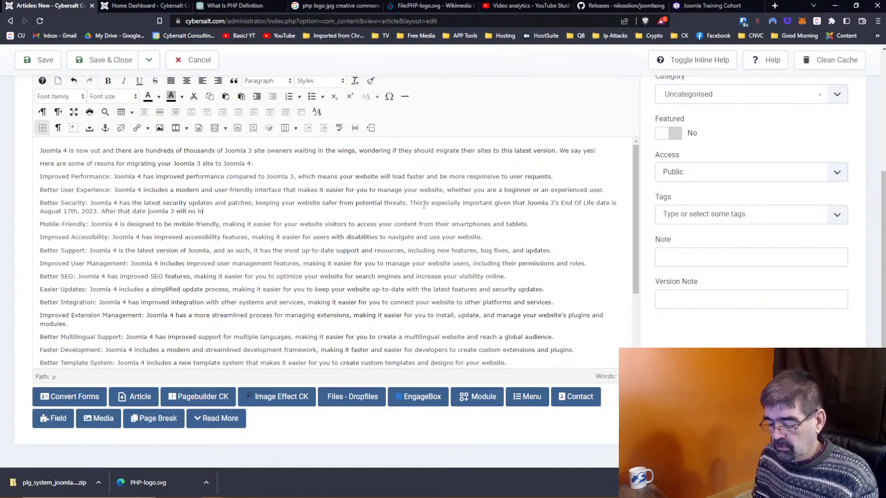
type("nger be recievi")
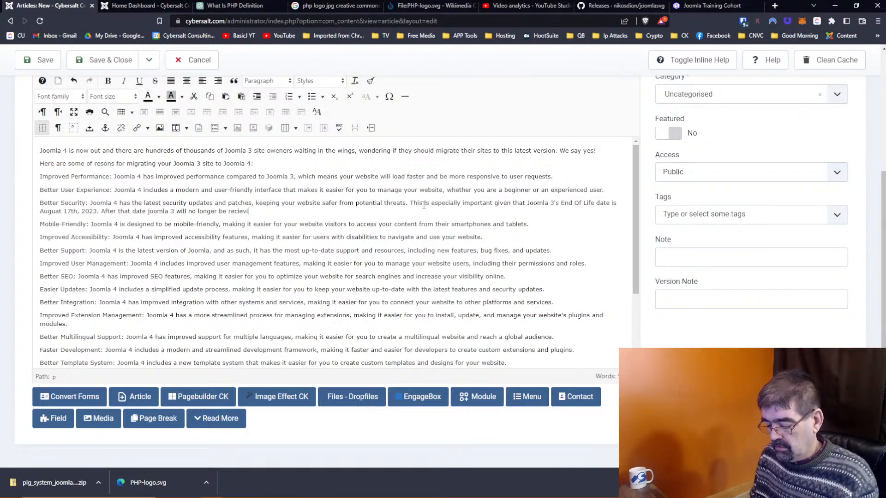
type("ng securt")
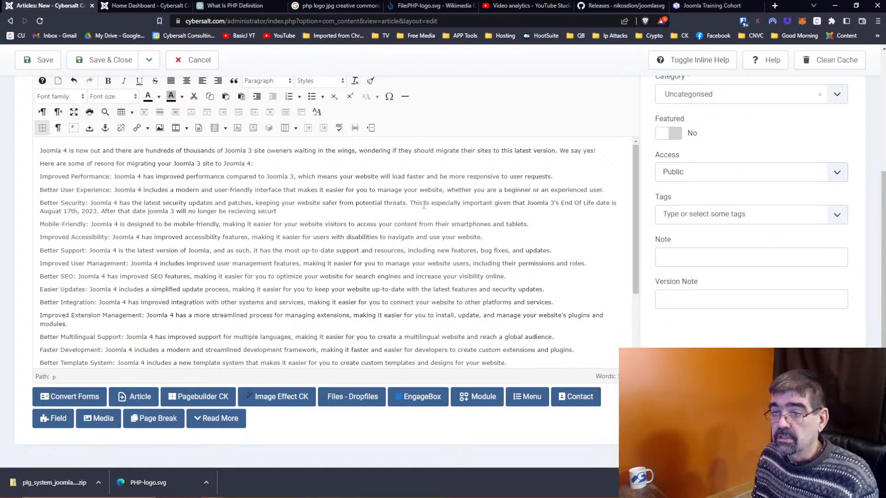
key("BackSpace")
type("ity patches")
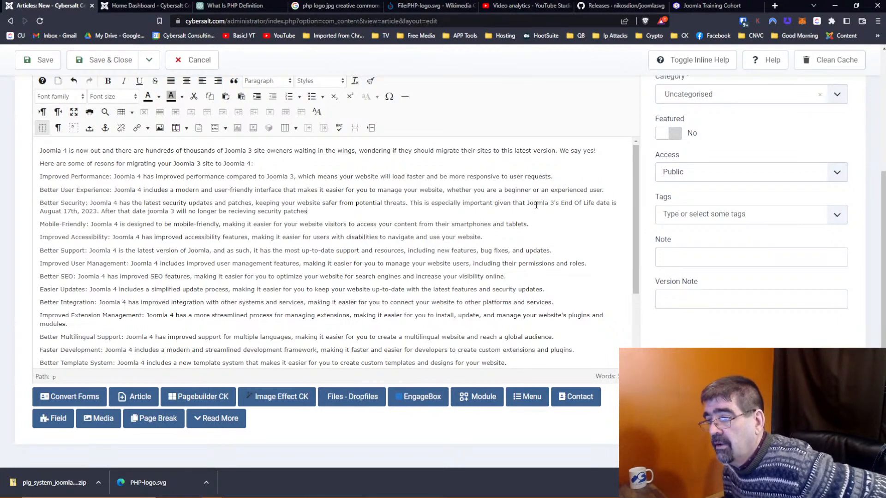
Step: Fix 'Auguat' to August and remove the stray '/was' and backslash
left_click(617, 203)
type("is/w")
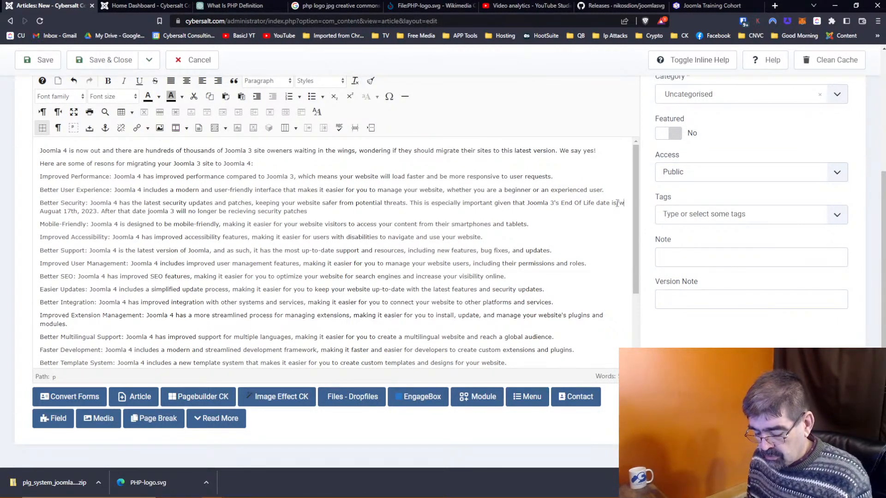
type("as")
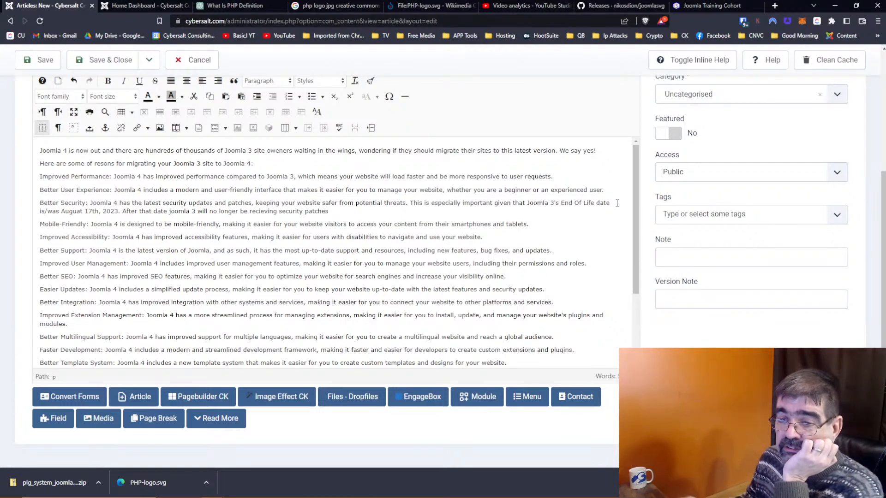
left_click(77, 210)
type("s")
key("Delete")
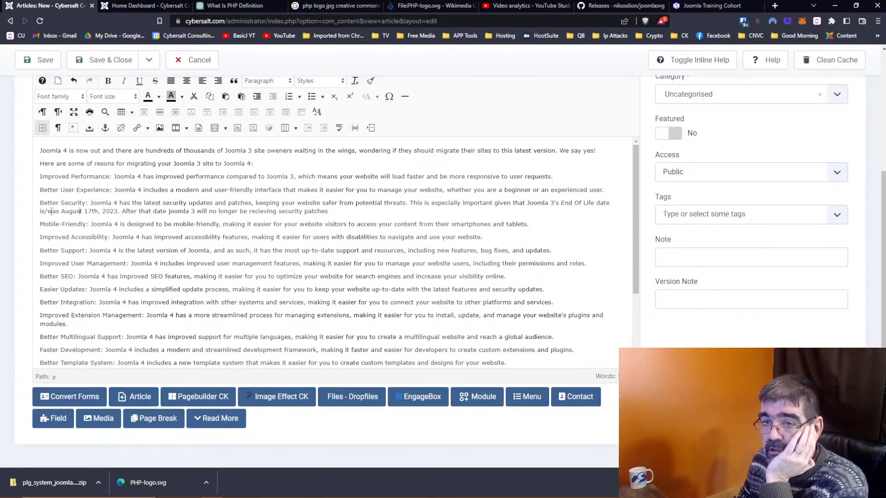
left_click_drag(45, 211, 60, 211)
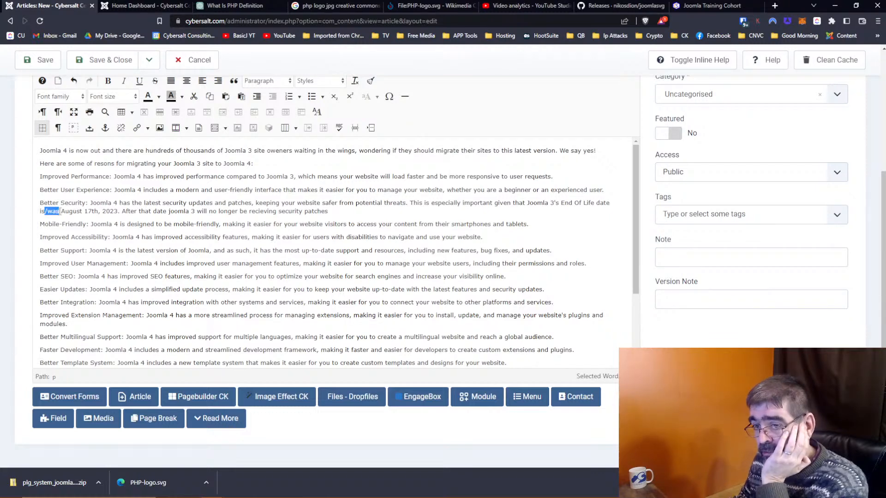
key("BackSpace")
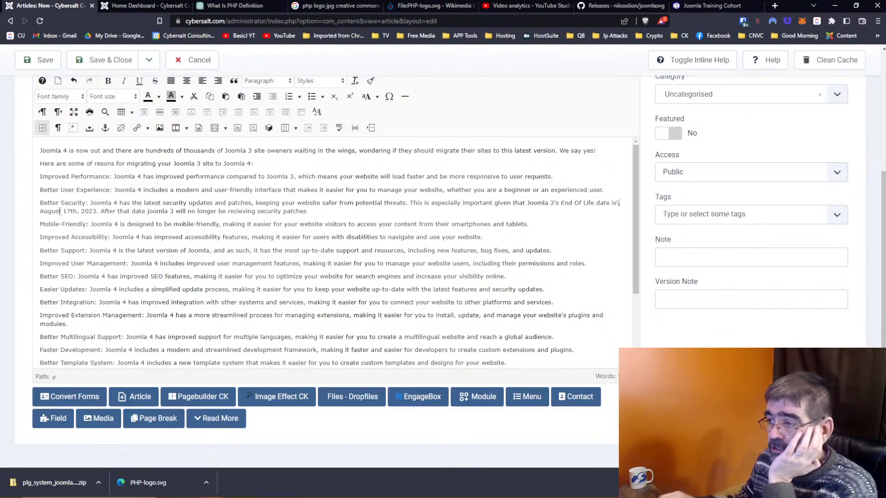
key("BackSpace")
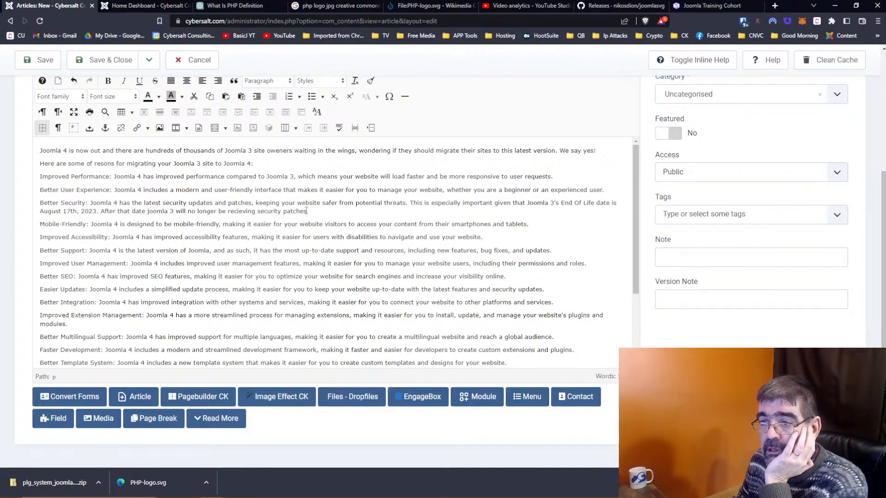
type("so")
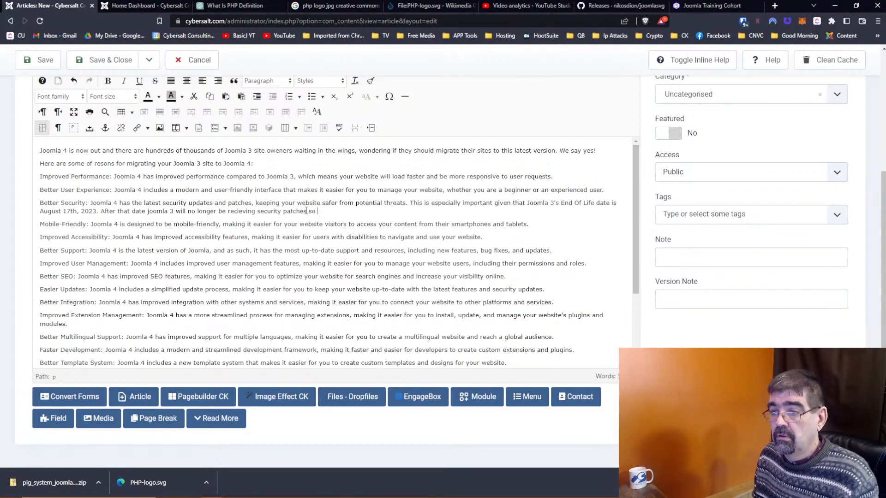
type(" Joomla 4 ")
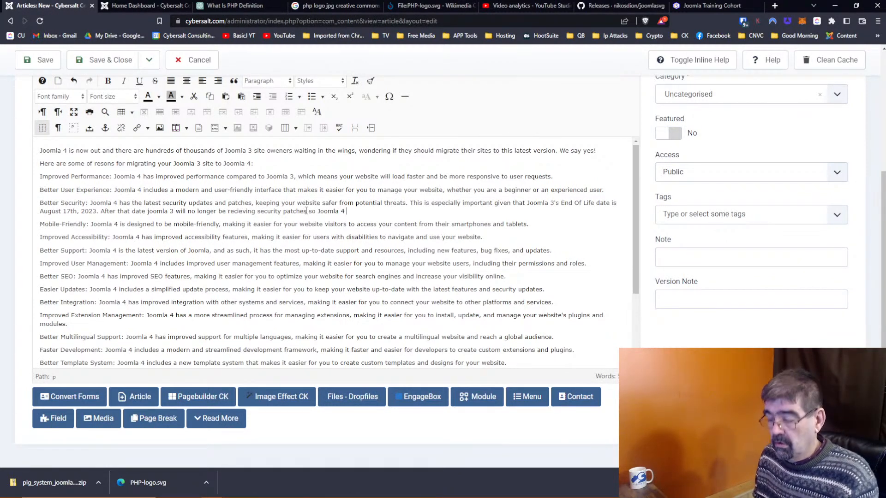
type("wi")
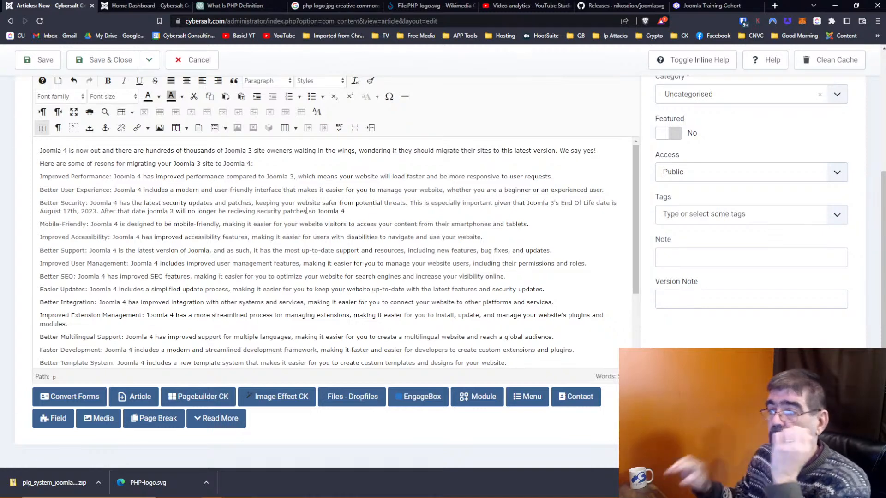
Step: Replace 'This is especially important given that' with ', so after' and end the sentence with a period
left_click_drag(526, 204, 412, 205)
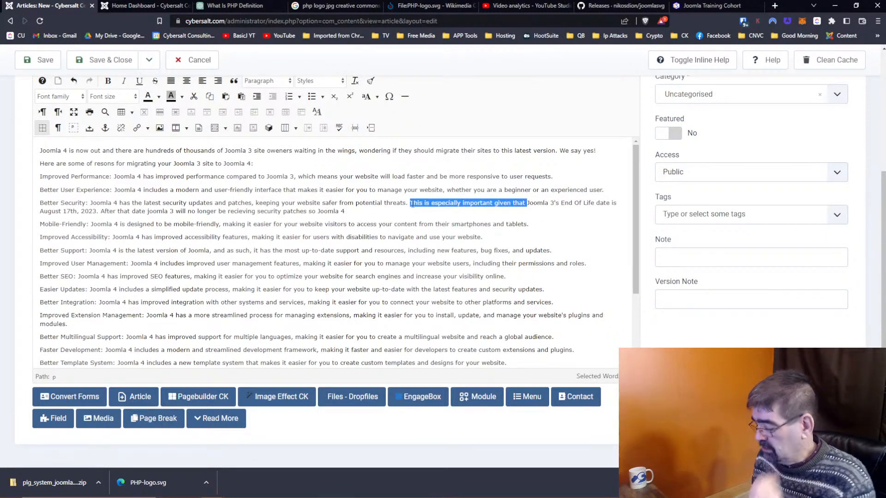
key("BackSpace")
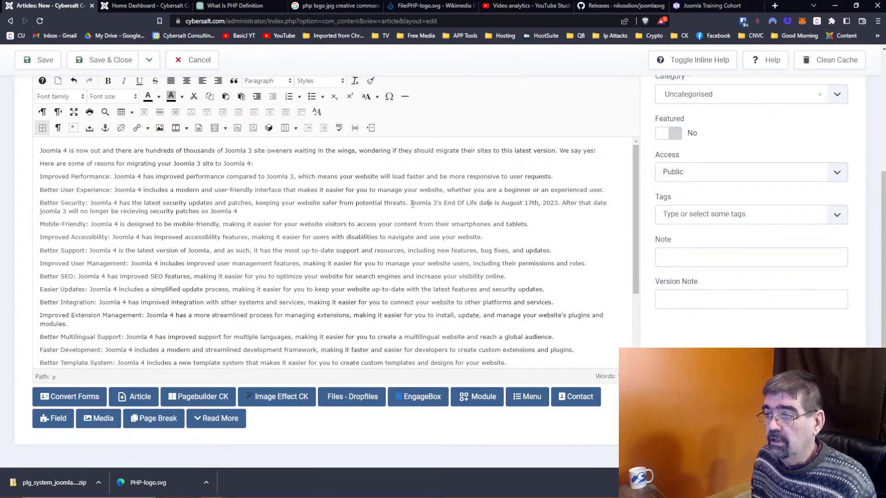
type(", so a")
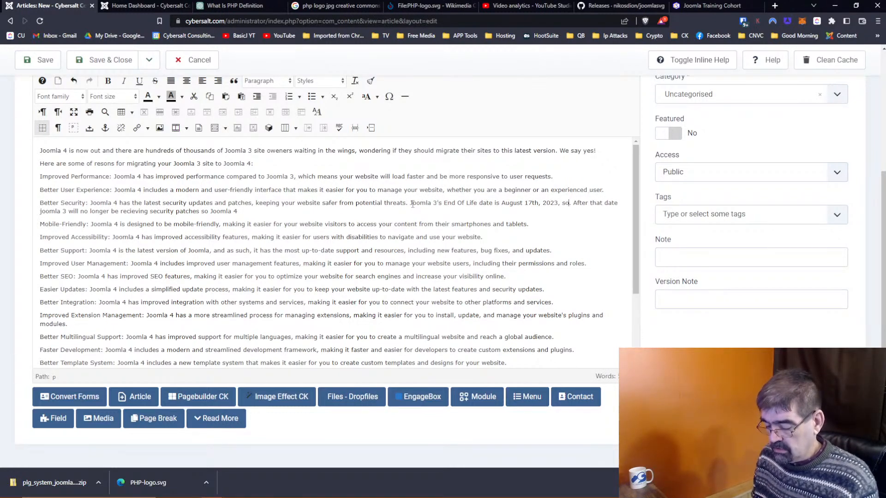
key("Delete")
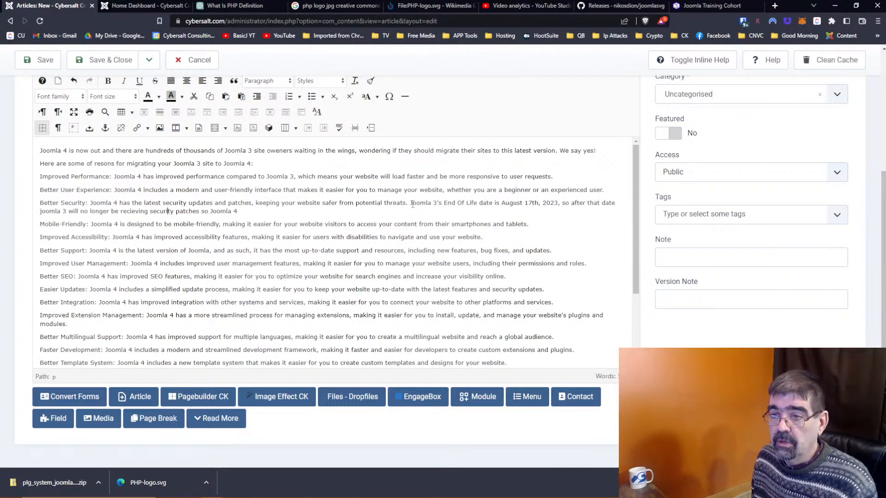
key("Delete")
key("Delete")
key("Delete")
key("Delete")
key("Delete")
key("Delete")
key("Delete")
key("Delete")
key("Delete")
key("Delete")
key("Delete")
key("Delete")
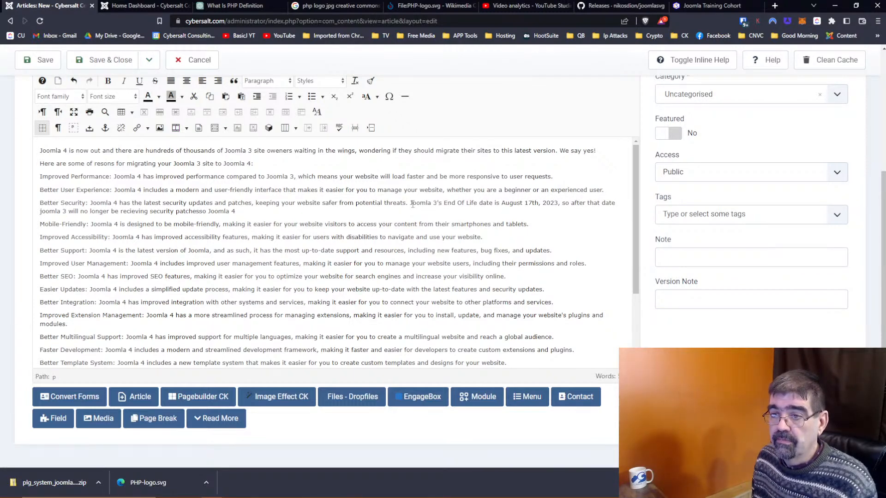
type(".")
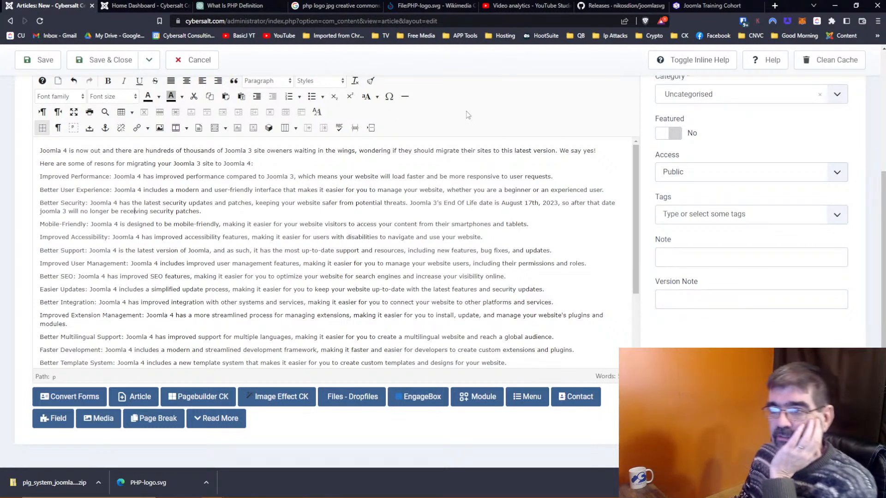
Step: Enable spellcheck and correct 'resons', 'oweners' and 'joomla' to reasons, owners and Joomla
left_click(339, 128)
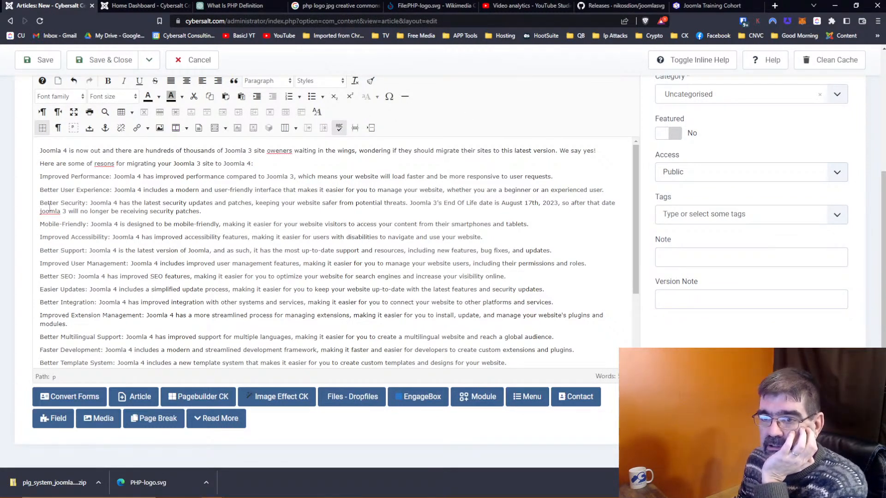
right_click(100, 163)
left_click(118, 170)
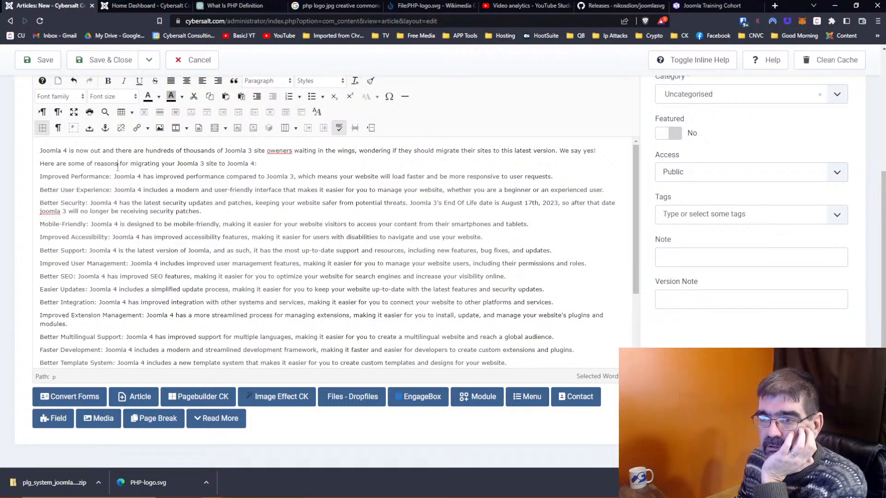
right_click(281, 152)
left_click(302, 164)
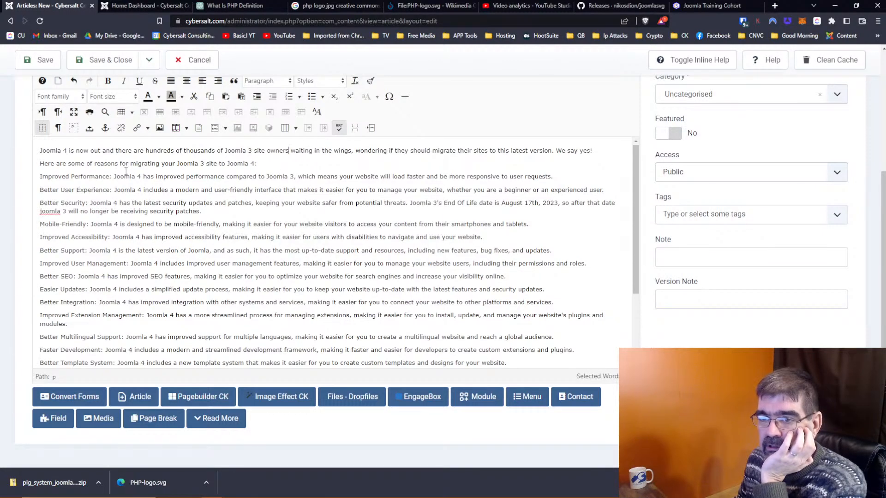
right_click(48, 212)
left_click(45, 212)
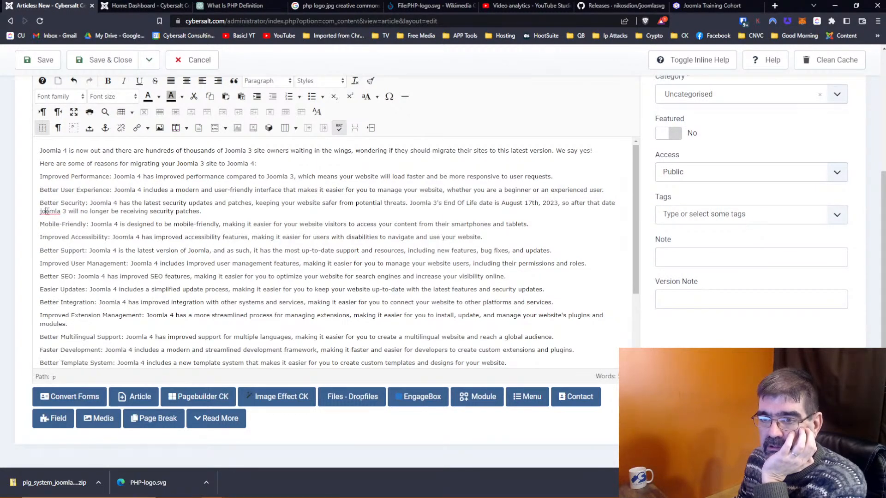
key("BackSpace")
type("J")
left_click(125, 224)
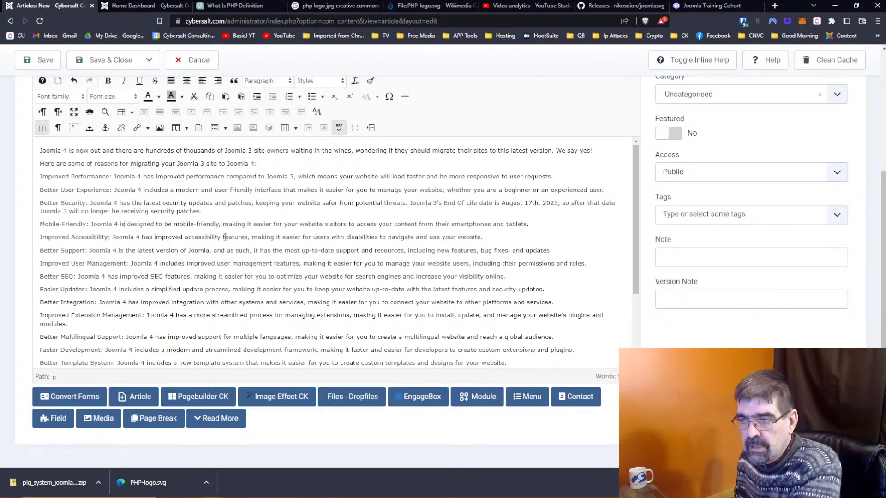
left_click_drag(489, 237, 37, 238)
key("ctrl+c")
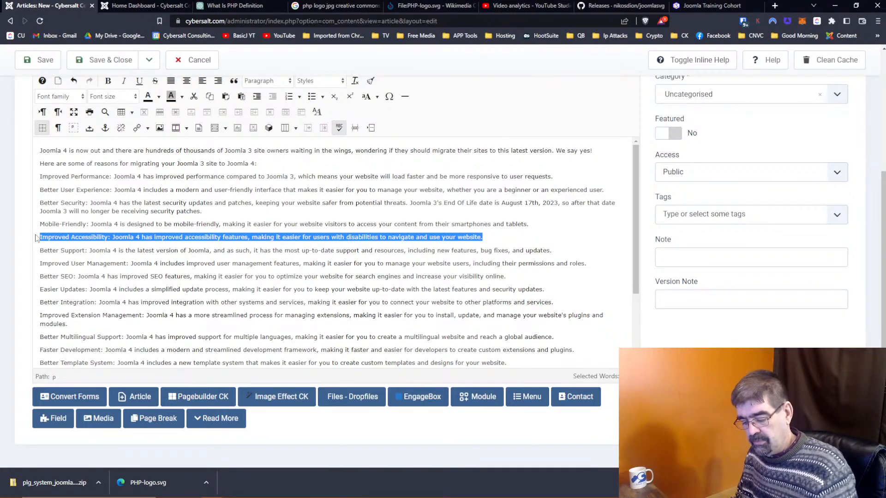
key("Delete")
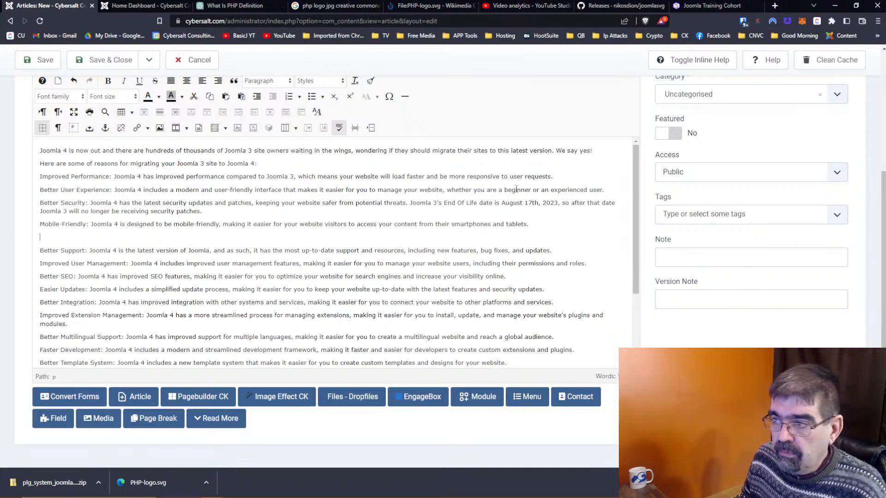
left_click(609, 190)
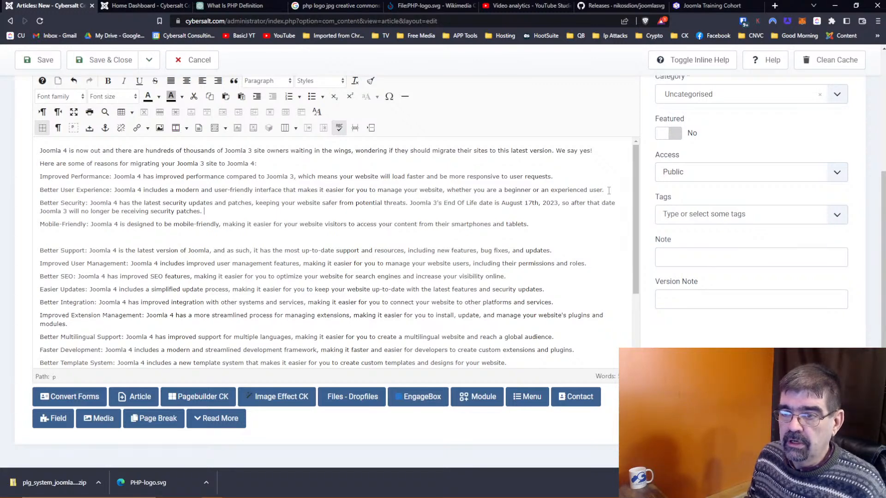
key("ctrl+v")
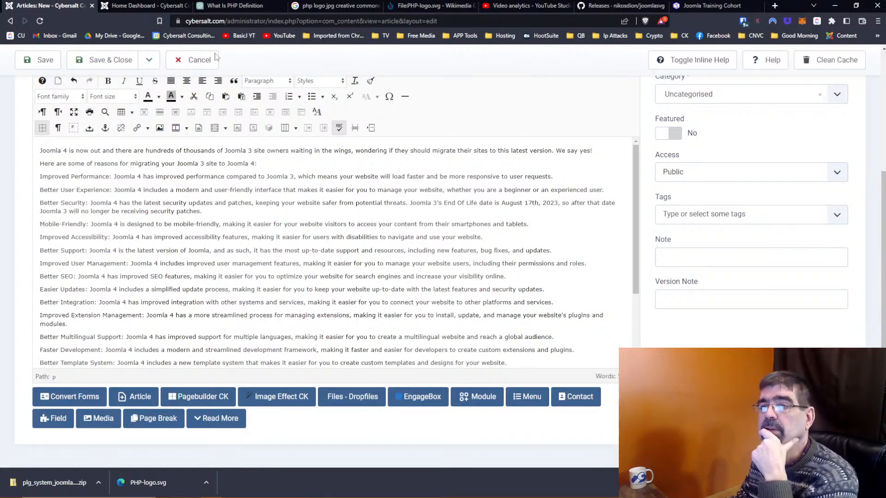
left_click(137, 7)
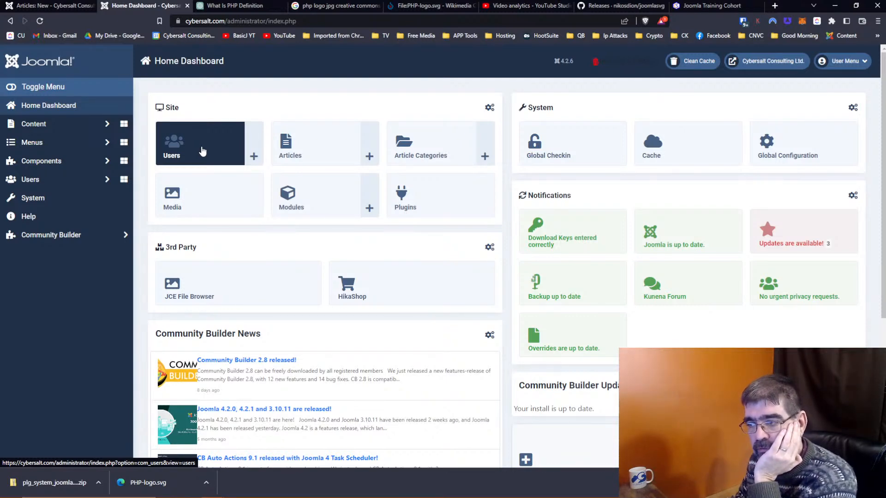
key("ctrl+shift+Tab")
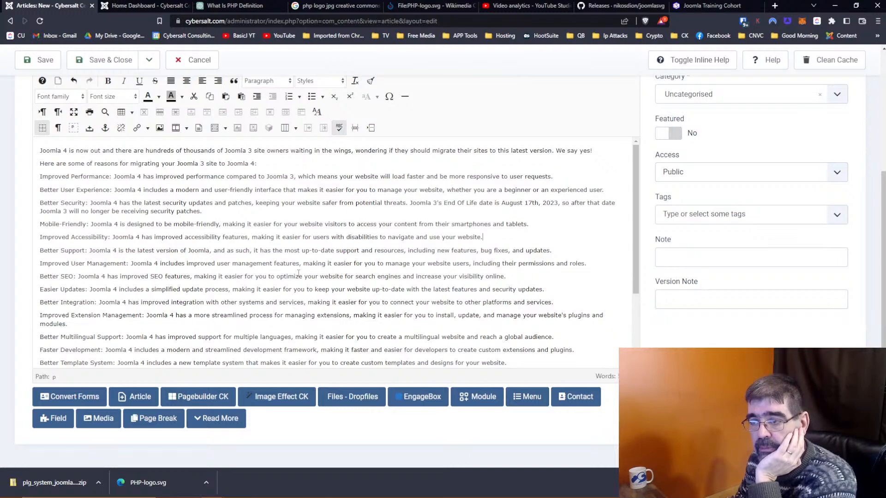
Step: Draft a closing Better SEO sentence about Joomla 4's improved performance
left_click(538, 274)
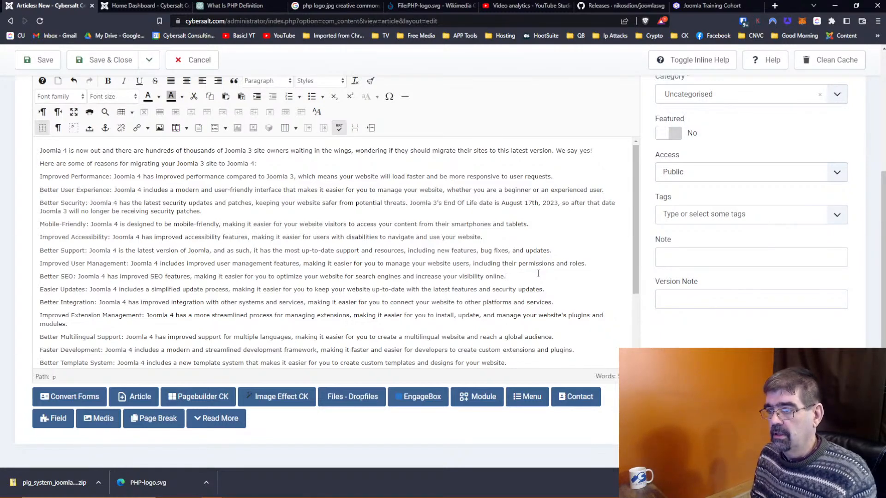
type("the fact that")
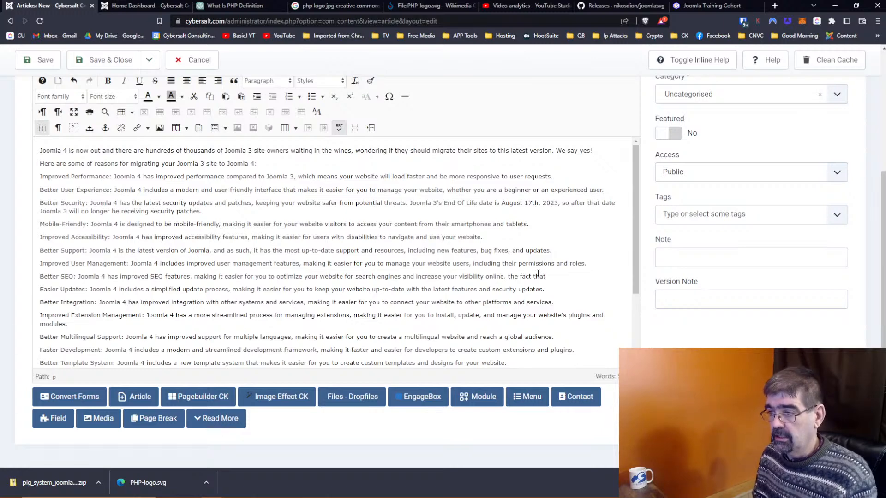
key("BackSpace")
key("BackSpace")
key("BackSpace")
key("BackSpace")
key("BackSpace")
key("BackSpace")
key("BackSpace")
key("BackSpace")
key("BackSpace")
key("BackSpace")
key("BackSpace")
key("BackSpace")
type("T")
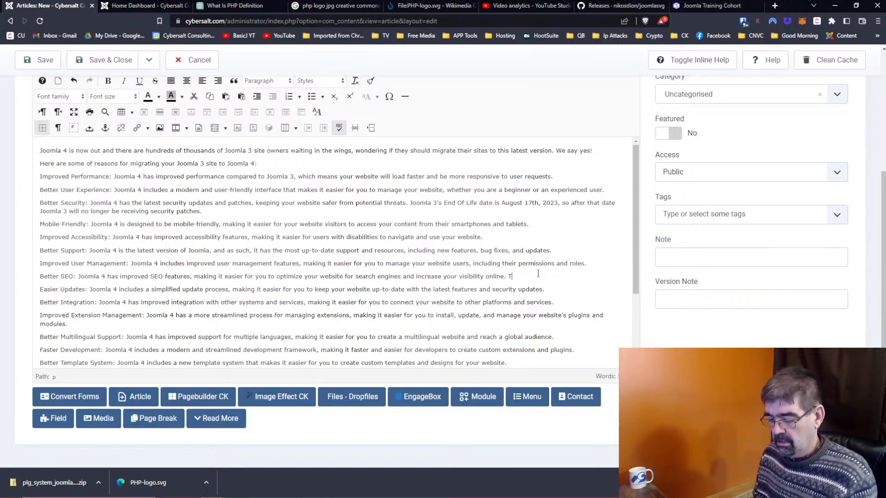
type("he fa")
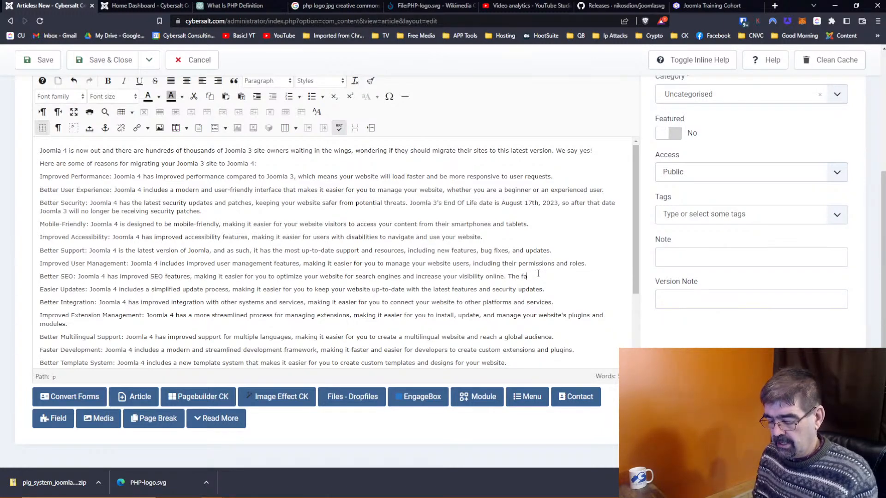
type("ct that Joomla 4 is also")
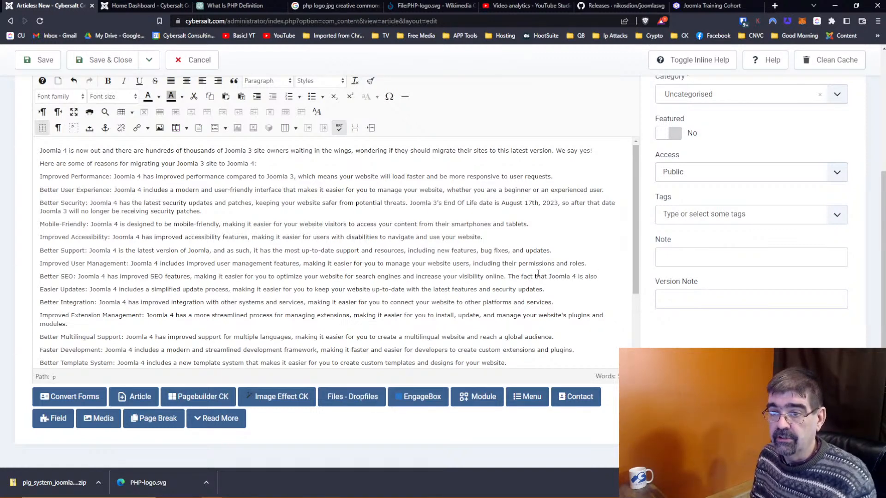
key("BackSpace")
key("BackSpace")
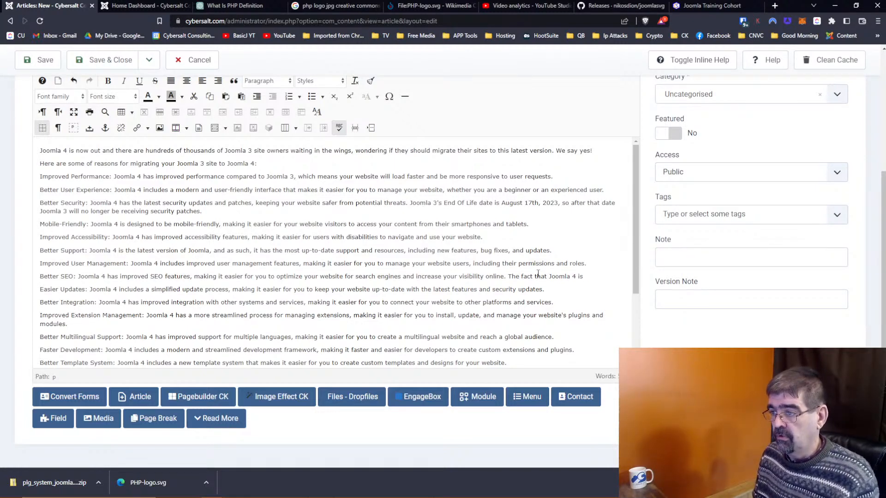
type("has impr")
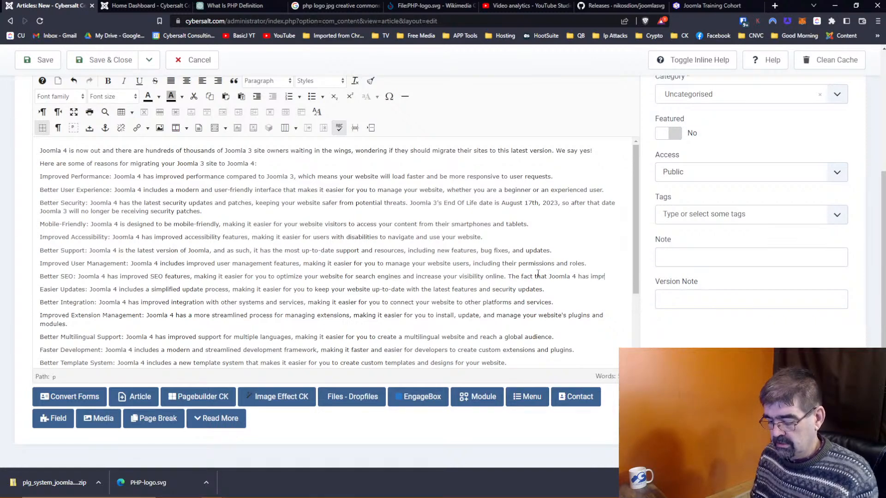
type("oved perfom")
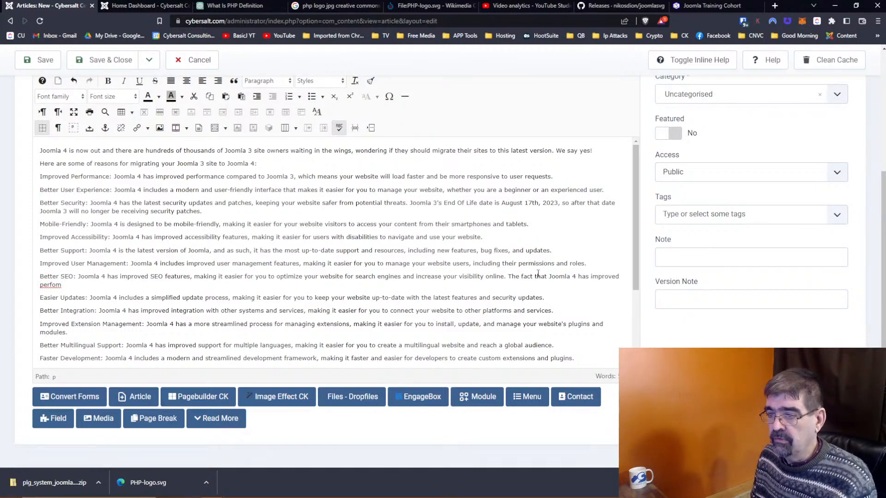
key("BackSpace")
key("BackSpace")
key("BackSpace")
type("formance is another")
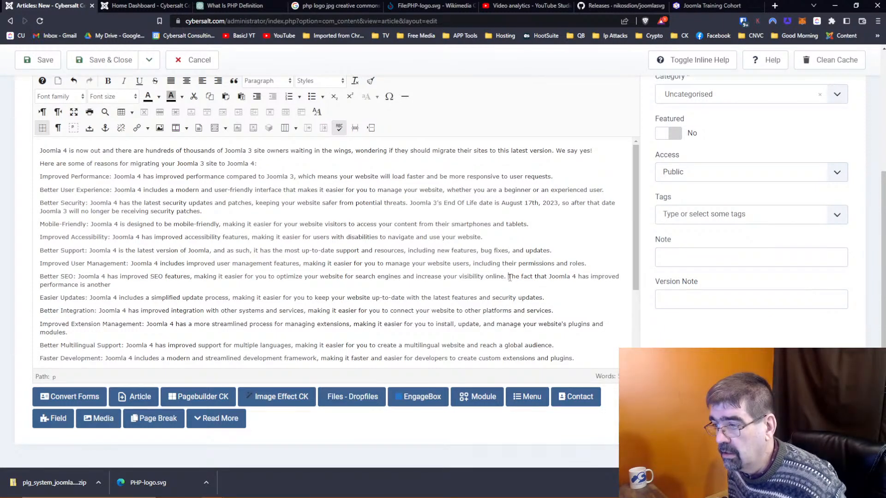
Step: Reword it to 'Joomla 4's improved performance is another factor in J4's better SEO.'
left_click_drag(509, 278, 548, 277)
key("BackSpace")
key("BackSpace")
type("'s")
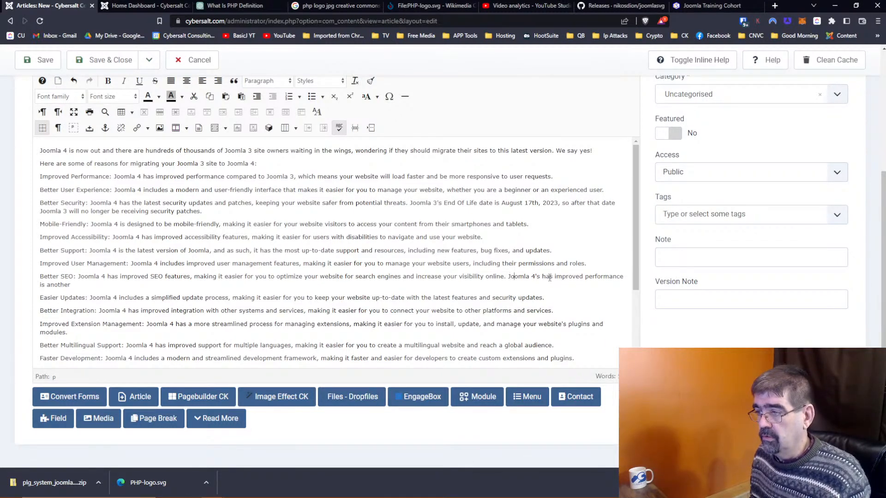
key("Delete")
key("Delete")
key("Delete")
key("Delete")
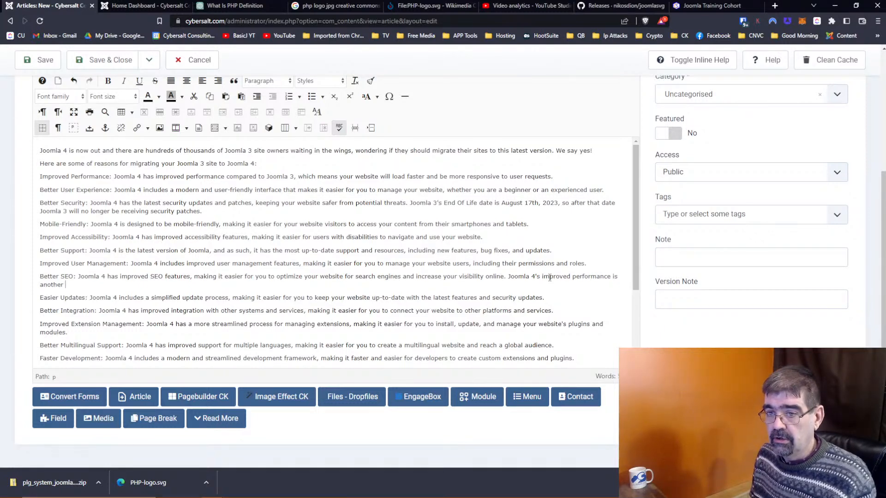
type("factor in the")
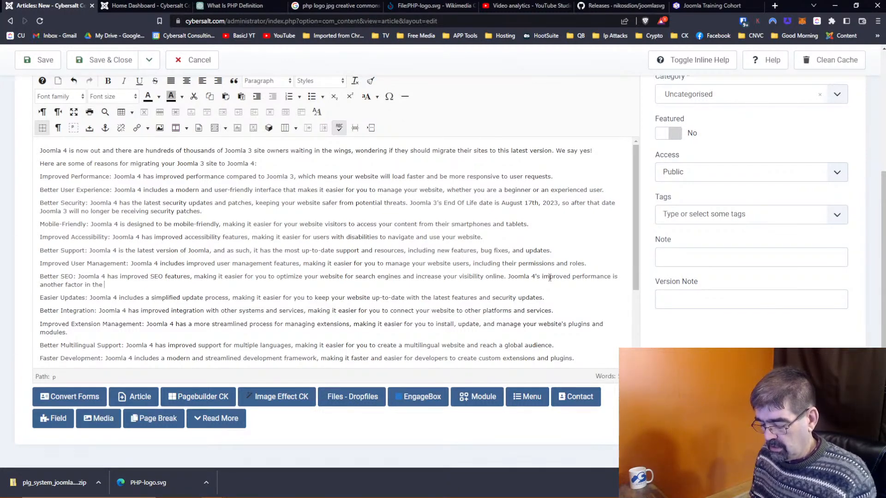
type("better SEO of")
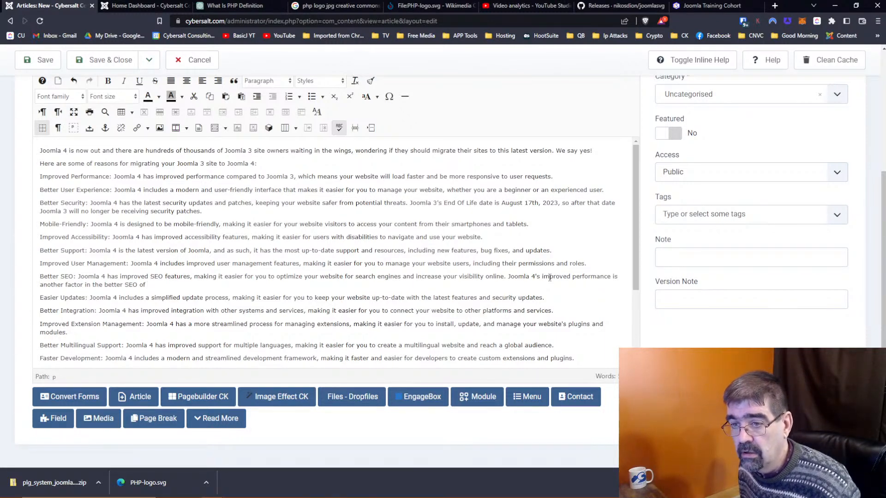
key("ctrl+Left")
key("ctrl+Left")
key("ctrl+Left")
key("ctrl+Left")
type("J4's")
key("Delete")
key("Delete")
key("Delete")
key("Delete")
key("End")
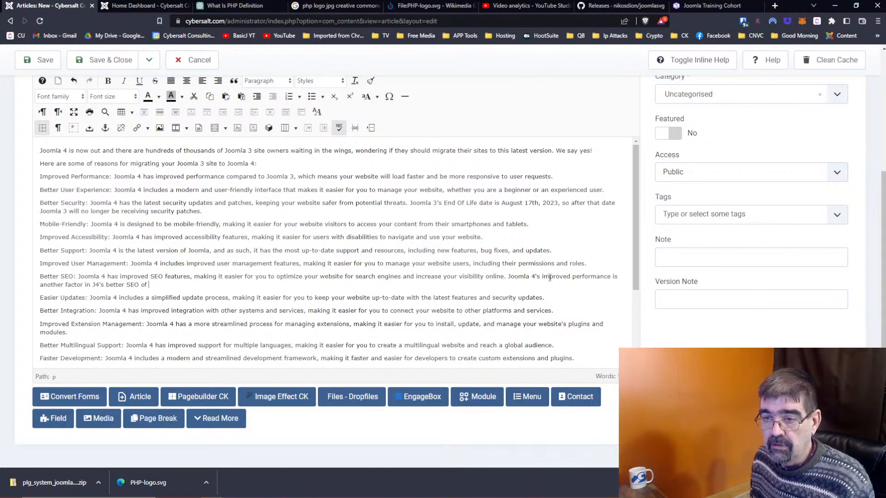
type(".")
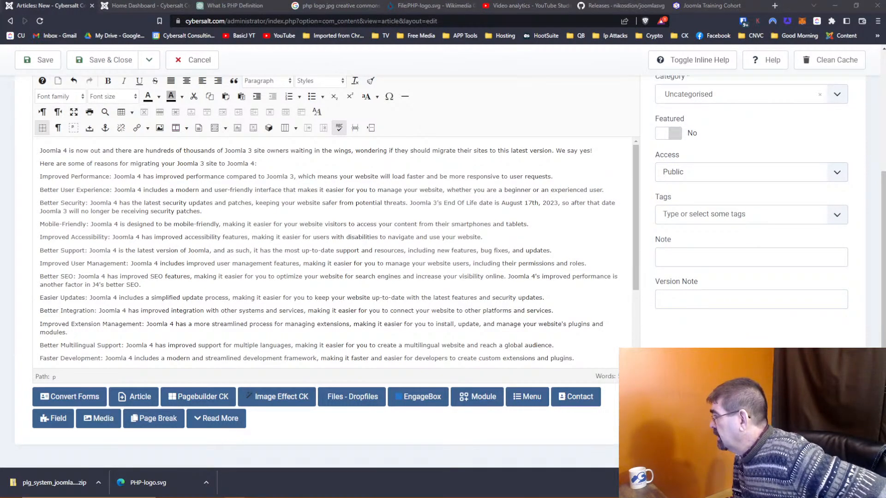
Step: Load cybersalt.com/joomla/jtc, confirm its 404 error, and compare it with the working /jtc page
left_click(752, 4)
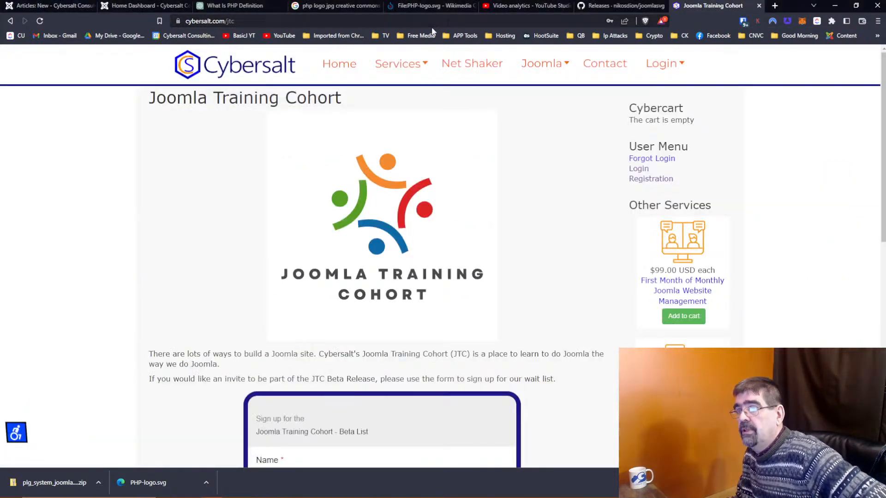
left_click(420, 22)
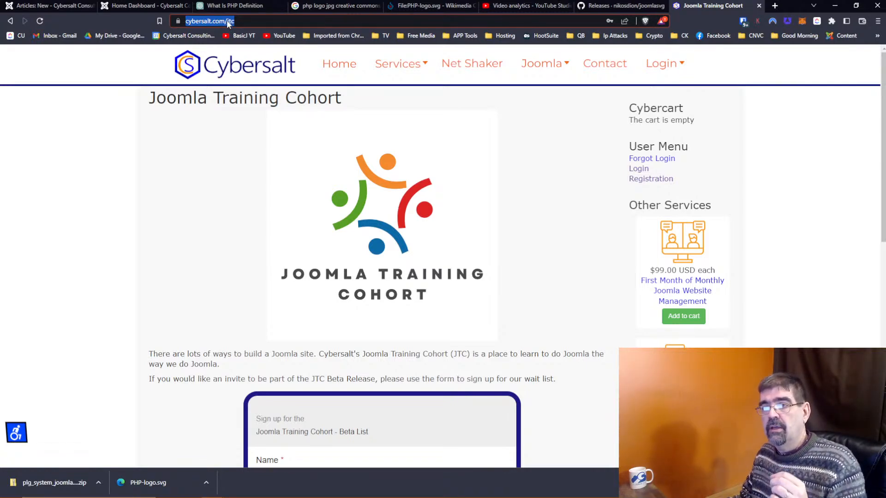
type("cybersalt.com/joomla/jtc")
key("Return")
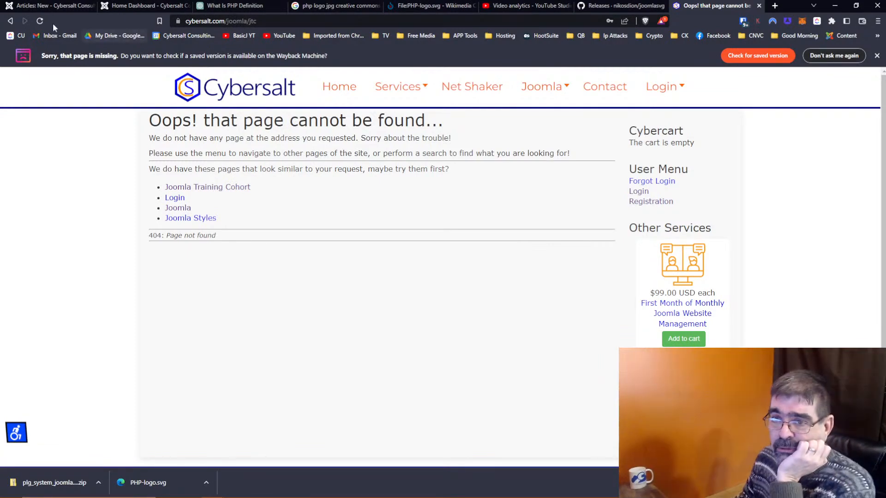
left_click(10, 21)
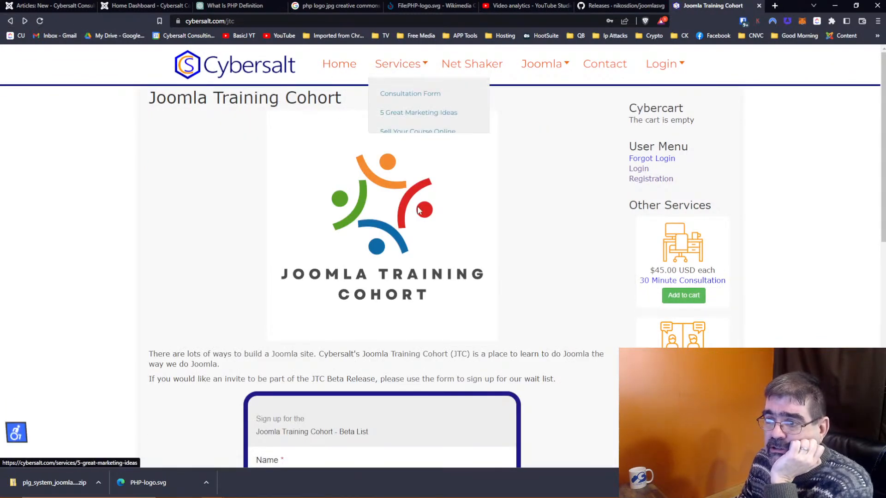
left_click(26, 21)
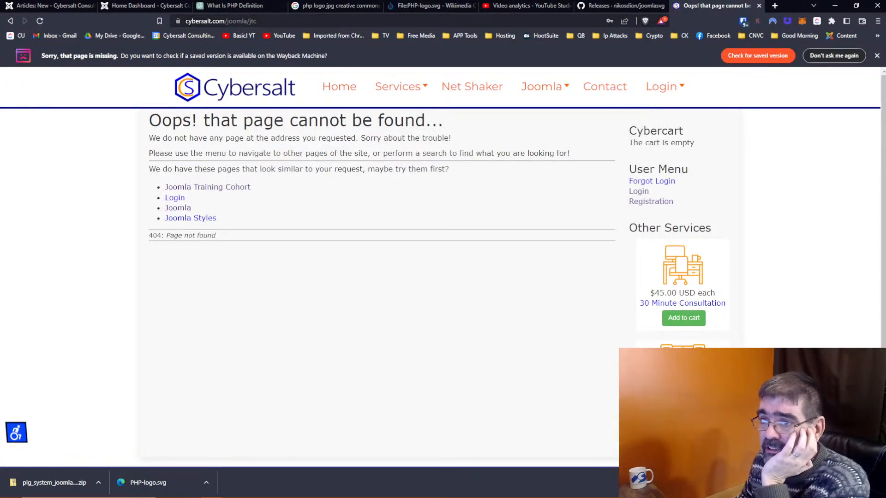
Step: Save the 'Should You Migrate from Joomla 3 to Joomla 4' article as Unpublished
left_click(57, 6)
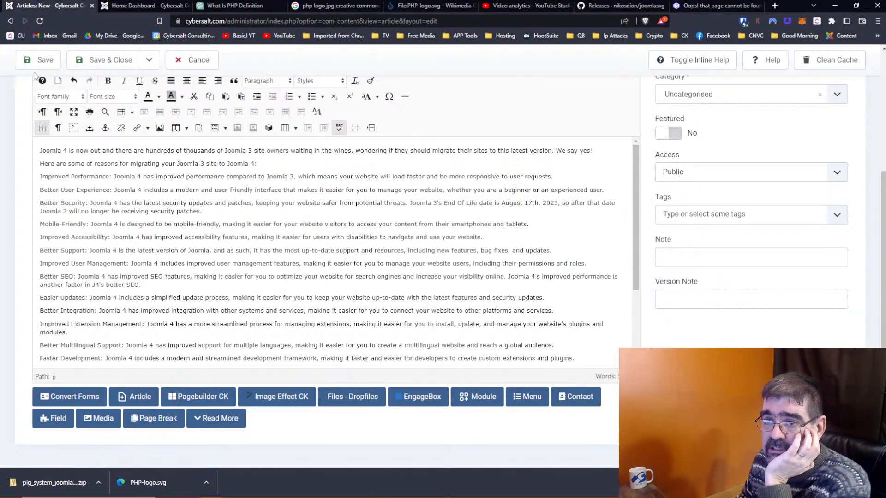
scroll(243, 198, "up", 4)
left_click(728, 226)
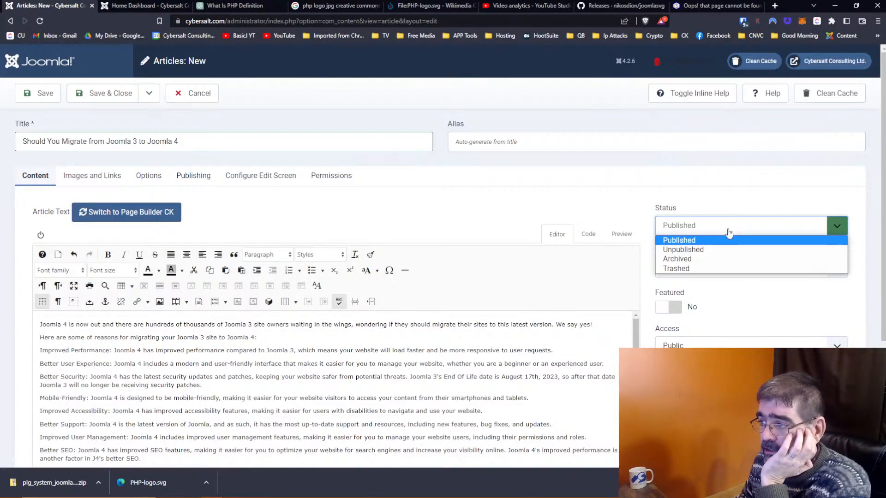
left_click(729, 250)
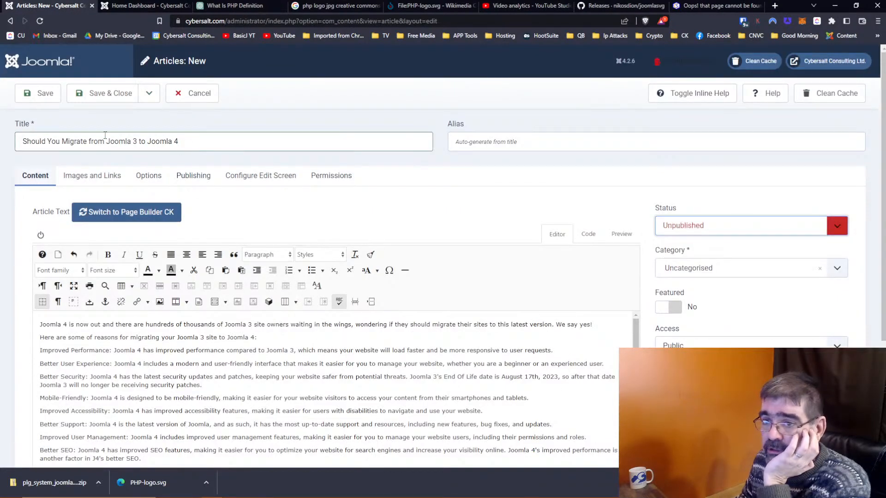
left_click(24, 95)
left_click(136, 5)
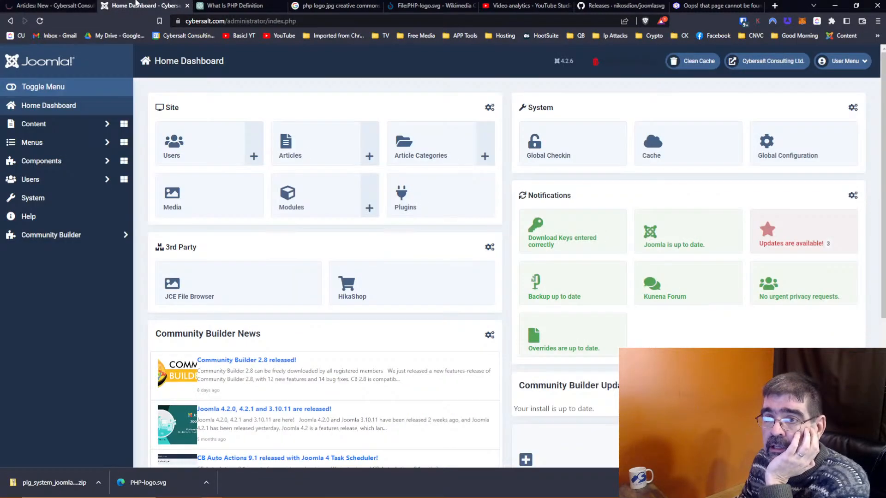
Step: Check the jtc entries in 4SEF's SEF URLs and URL configuration, then open 4SEO
left_click(41, 162)
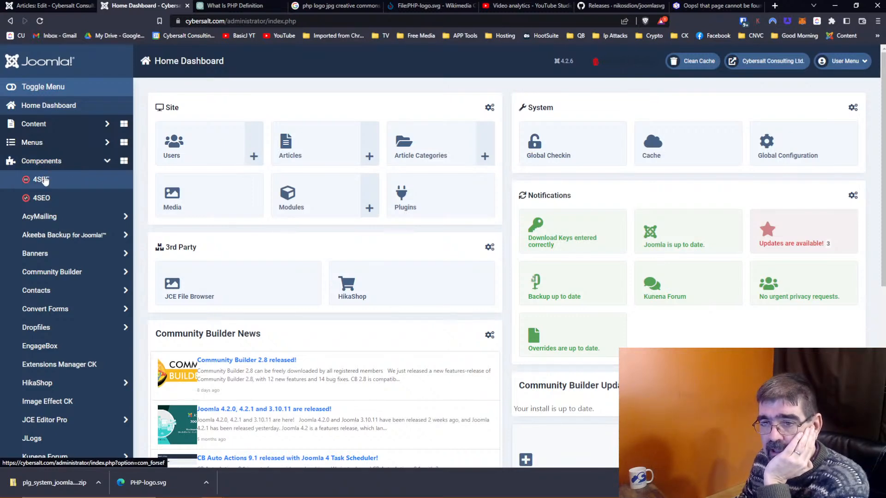
left_click(44, 180)
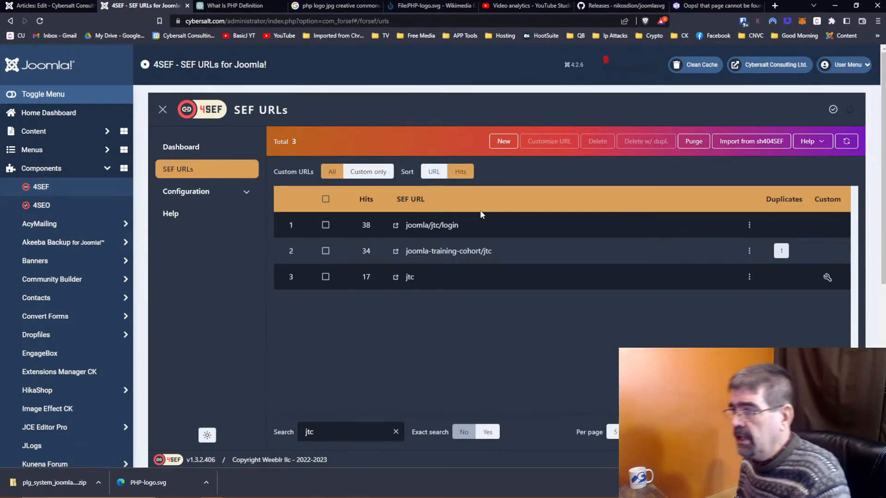
left_click(253, 191)
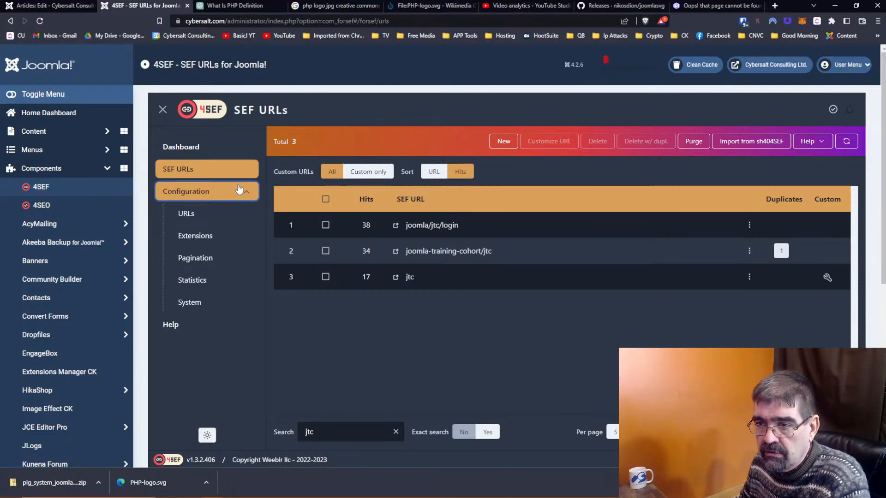
left_click(211, 213)
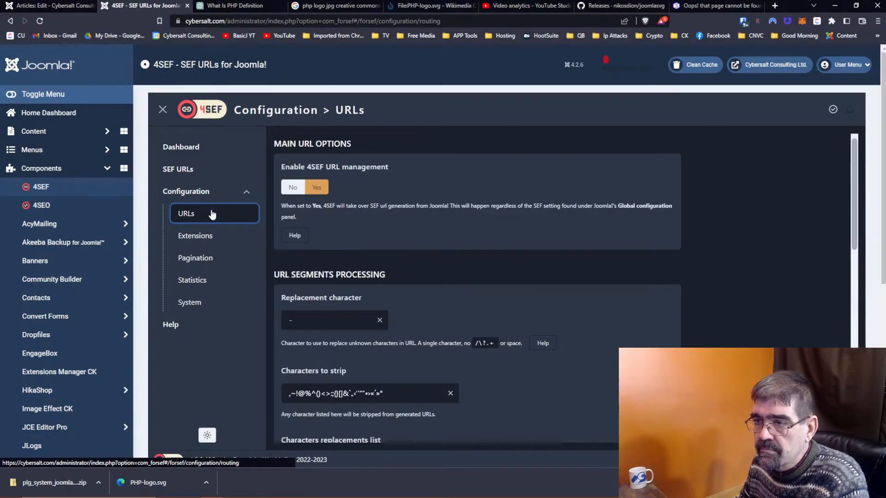
left_click(198, 178)
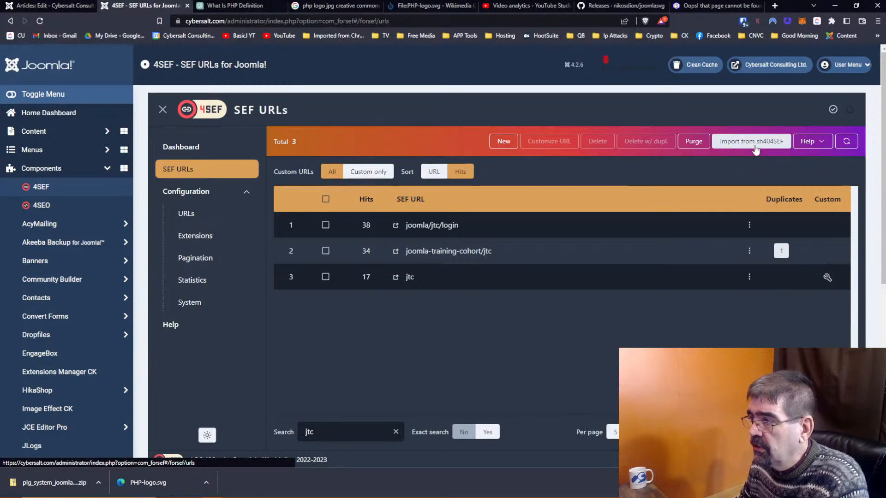
left_click(46, 206)
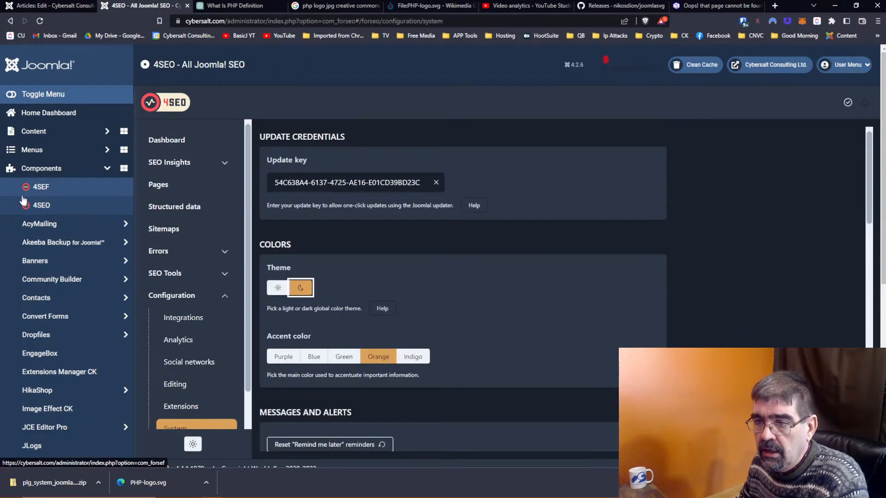
Step: Look over 4SEO's Pages list and settings, then open the Redirects list under SEO Tools
left_click(178, 185)
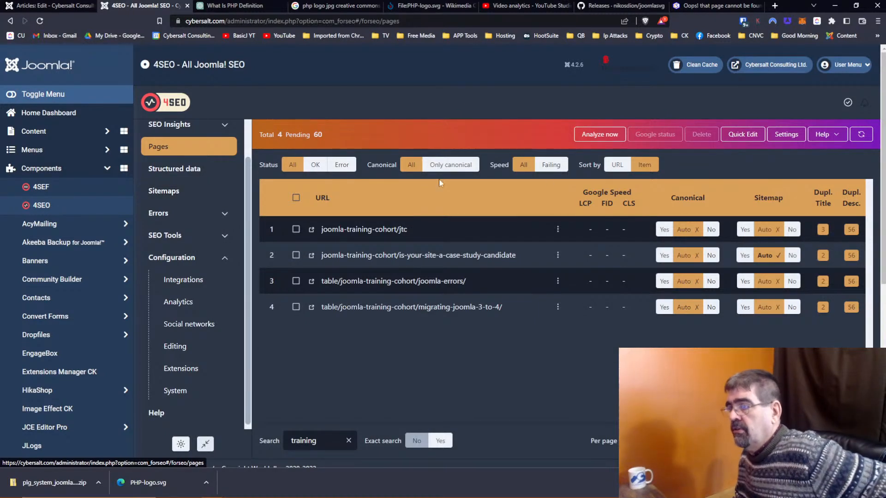
left_click(786, 134)
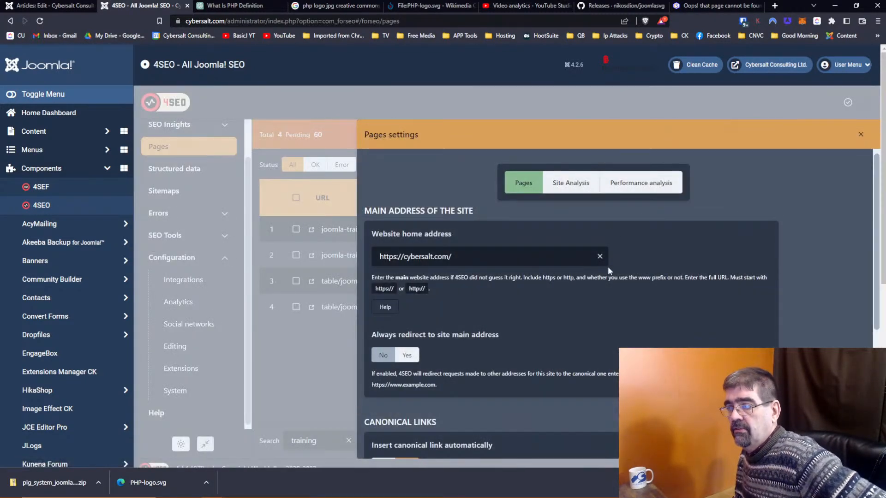
scroll(686, 268, "down", 5)
scroll(685, 267, "up", 5)
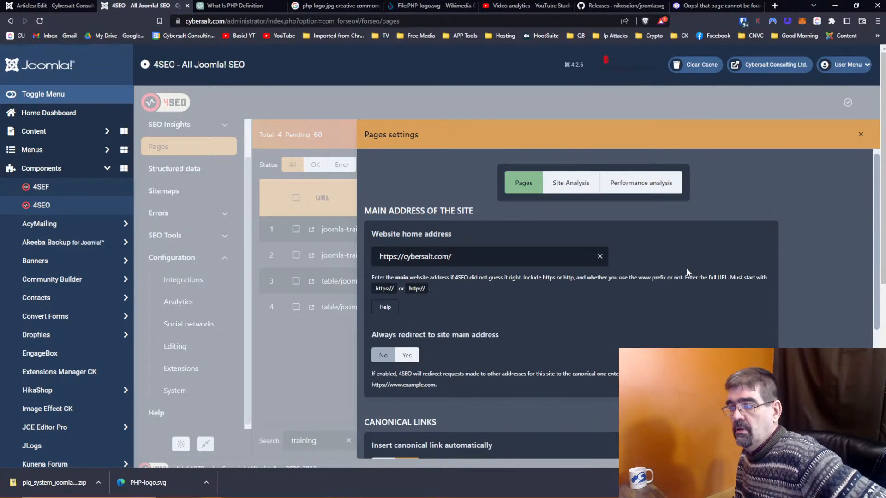
left_click(860, 134)
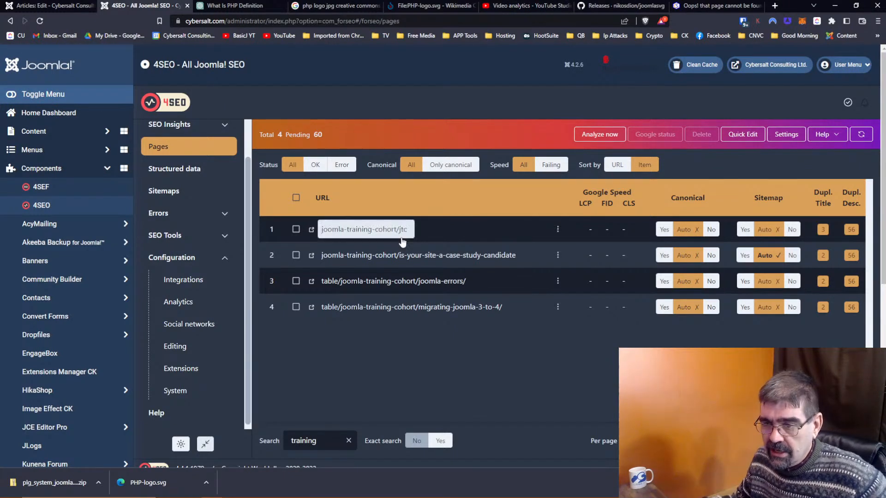
left_click(196, 236)
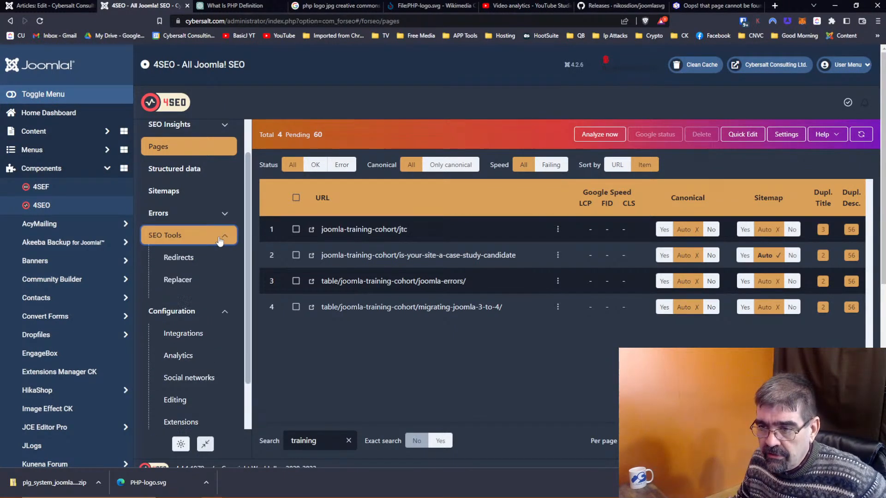
left_click(187, 255)
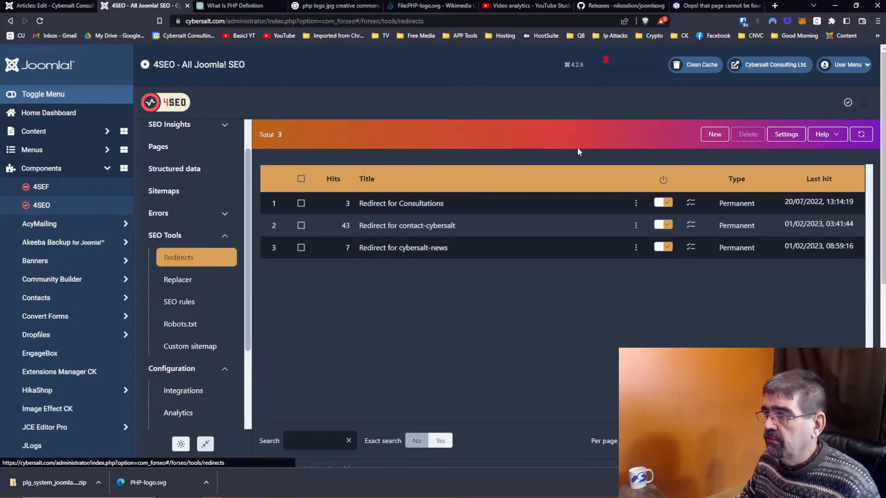
Step: Start a new redirect named 'Redirect for cybersalt.com/joomla/jtc' and bring up the joomla/jtc 404 page
left_click(715, 135)
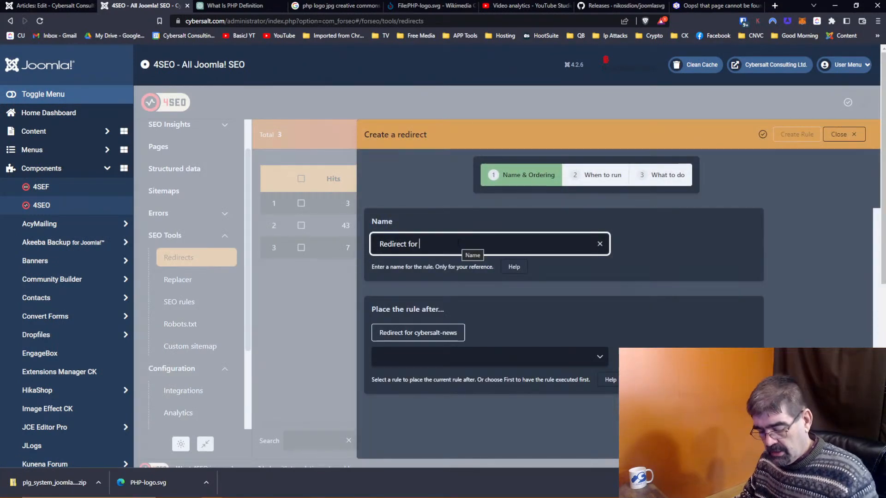
type("cybersalt.com/joomla/jtc")
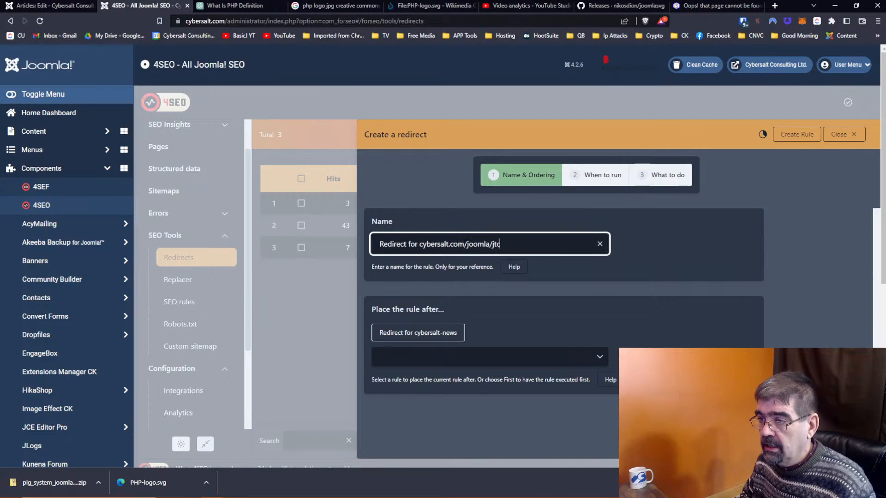
left_click_drag(464, 243, 419, 244)
left_click(712, 5)
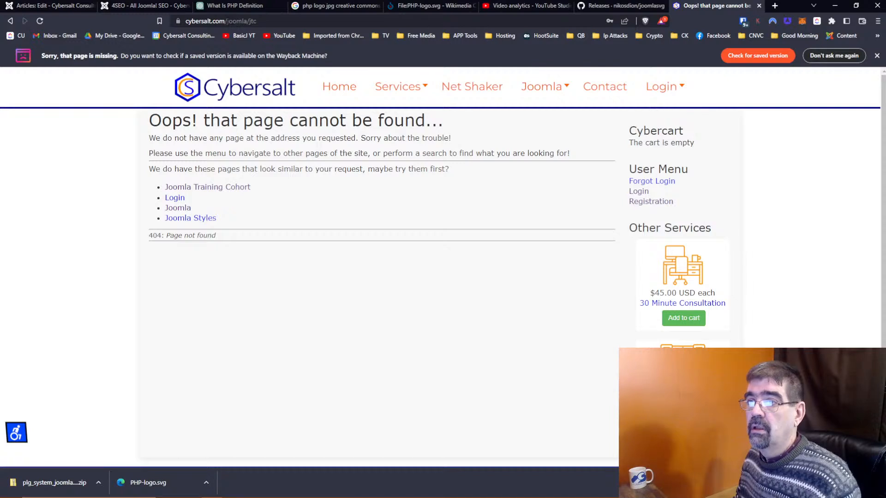
left_click(315, 22)
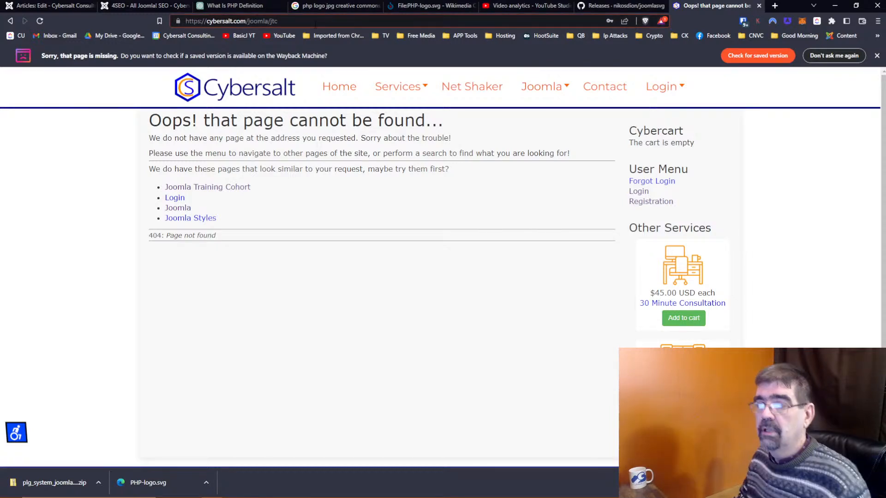
key("Return")
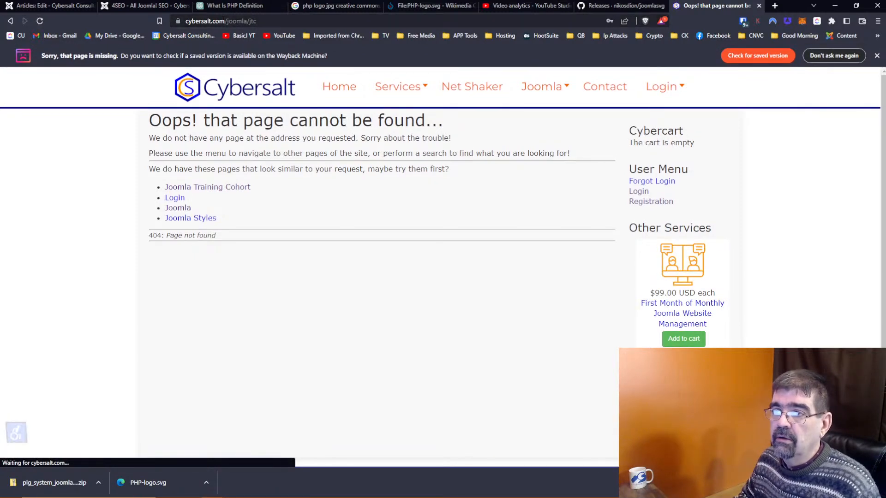
left_click_drag(278, 21, 251, 20)
right_click(251, 21)
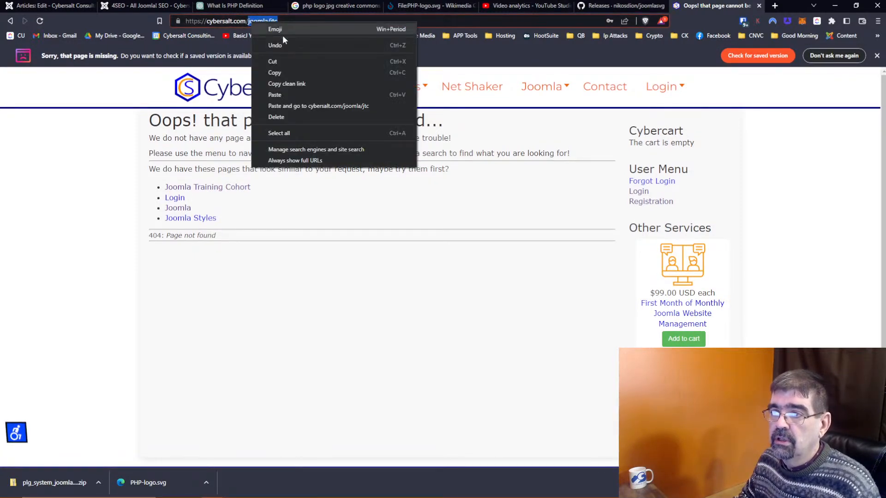
left_click(284, 73)
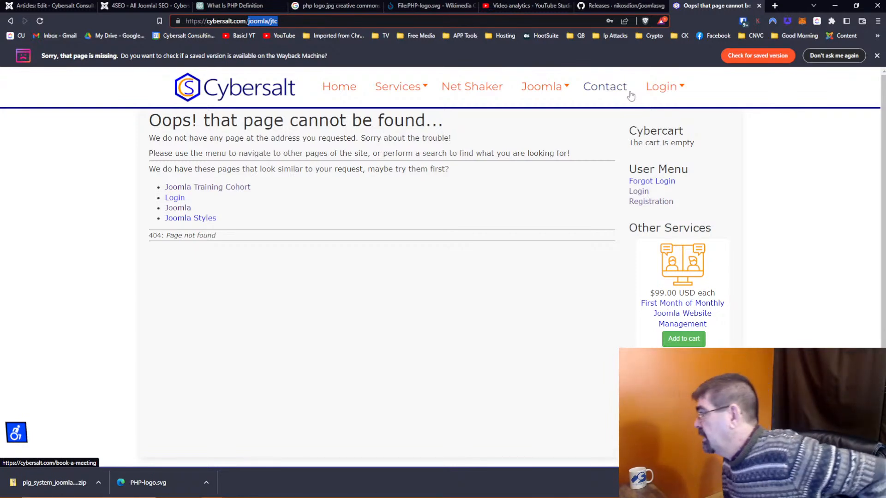
left_click(661, 87)
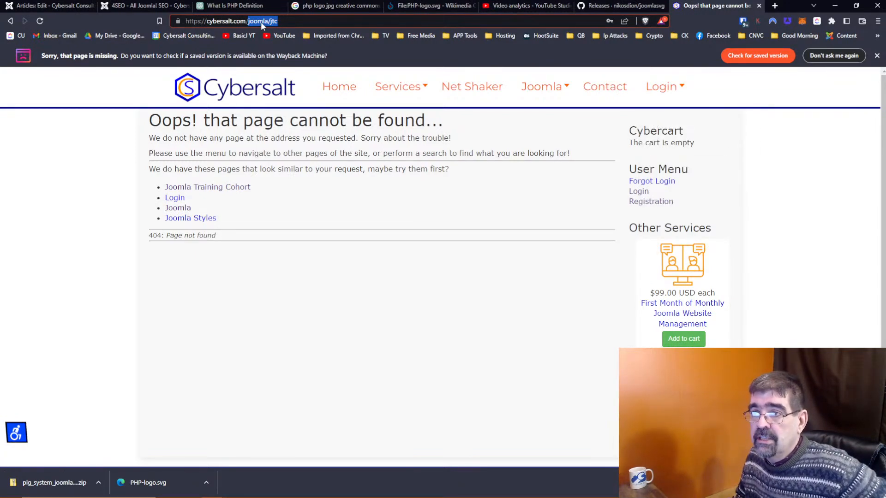
Step: Remove 'cybersalt.com' so the redirect is named 'Redirect for joomla/jtc', then move to When to run
left_click(111, 6)
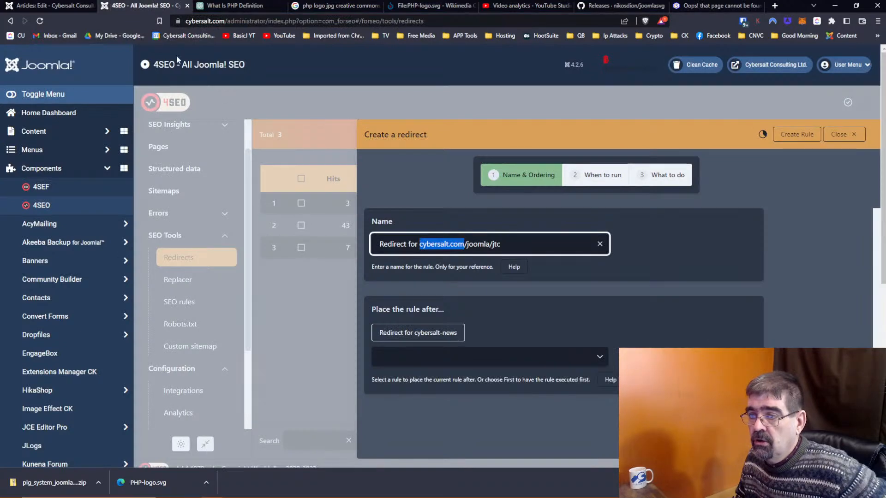
left_click(439, 244)
left_click_drag(419, 243, 501, 244)
left_click(534, 243)
key("Left")
key("Left")
key("Left")
key("Left")
key("Left")
key("Left")
key("Left")
key("Left")
key("Left")
key("Left")
key("Left")
key("Left")
key("Left")
key("Left")
key("Left")
key("Left")
key("Left")
key("Left")
key("Left")
key("Left")
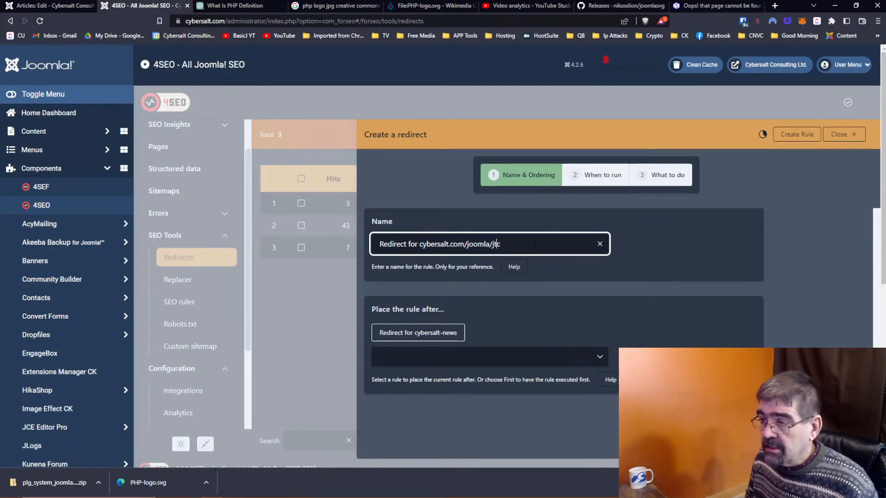
key("Delete")
key("Delete")
key("Delete")
key("Delete")
key("Delete")
key("Delete")
key("Delete")
key("Delete")
key("Delete")
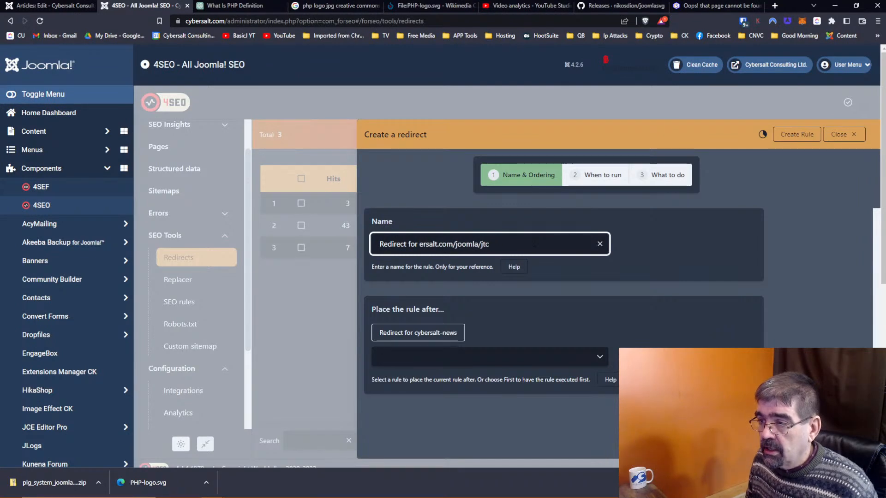
key("Delete")
key("Delete")
key("Delete")
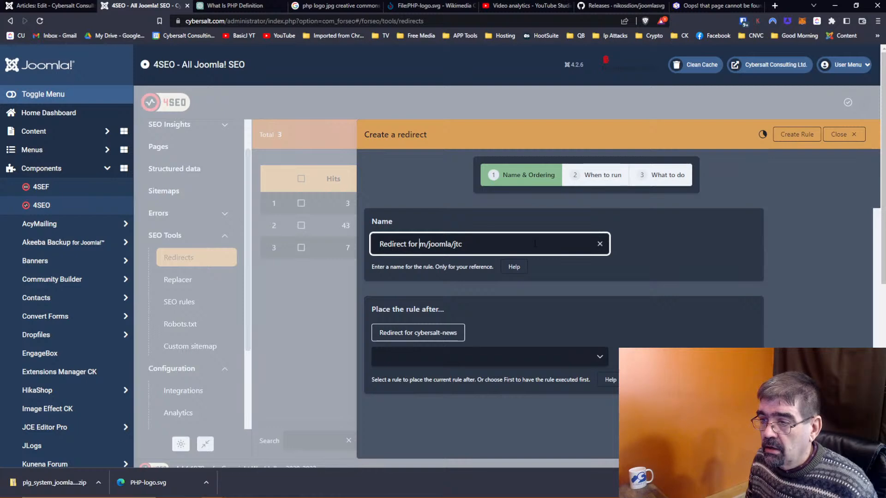
key("Delete")
key("Delete")
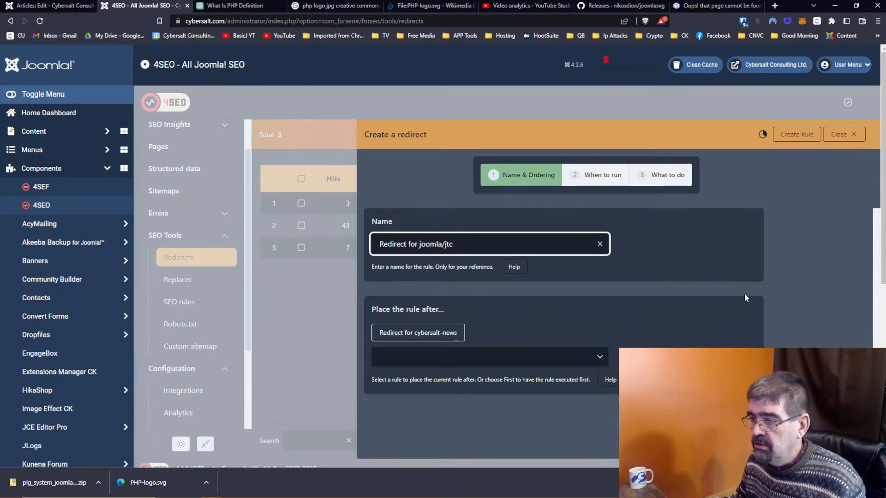
left_click(606, 183)
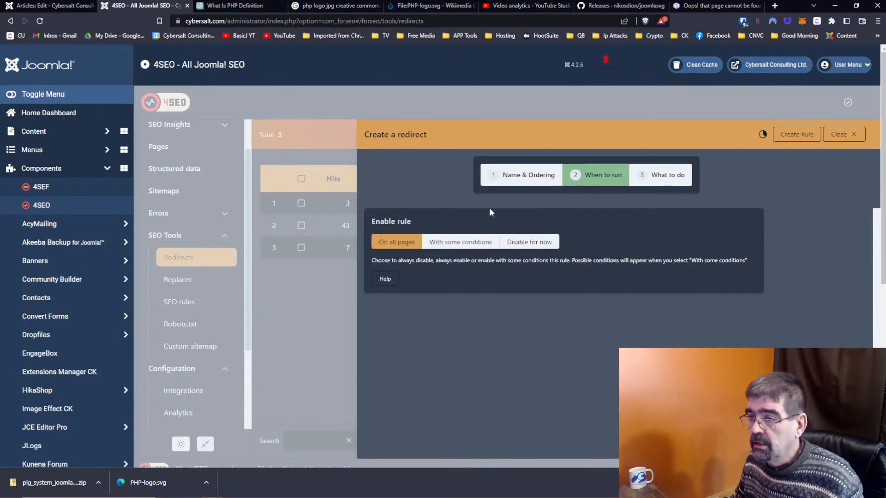
Step: Run the rule with some conditions, only on pages matching /joomla/jtc
left_click(466, 246)
triple_click(434, 343)
type("/joomla/jtc")
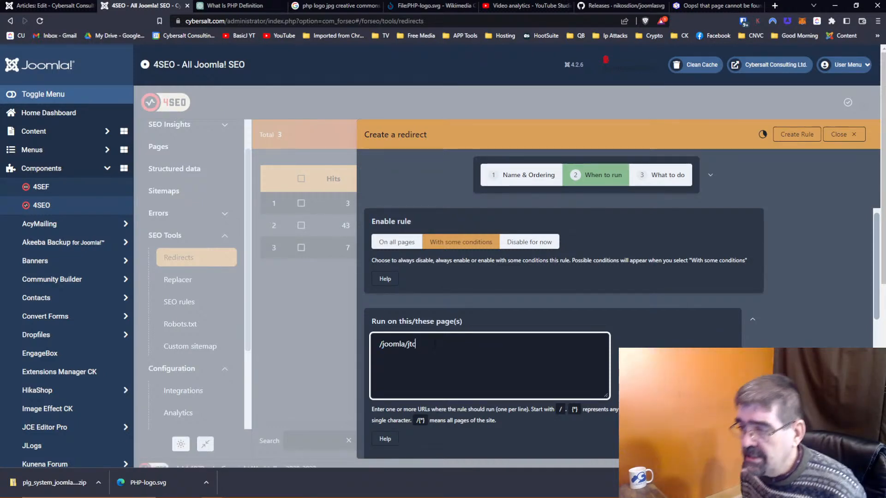
key("Home")
key("Delete")
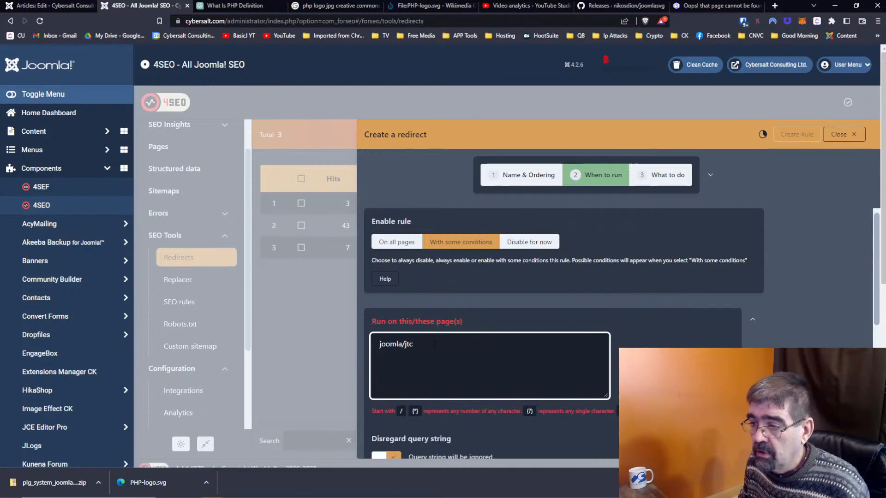
type("/")
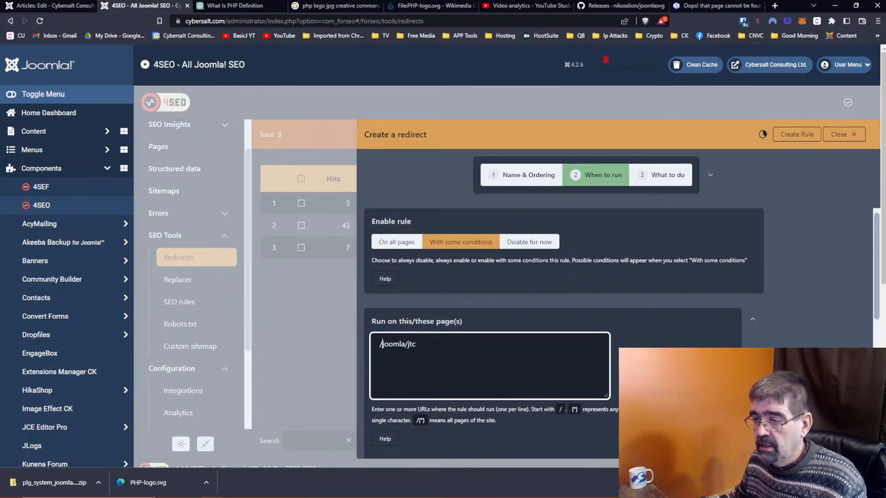
scroll(456, 334, "down", 2)
scroll(456, 334, "up", 2)
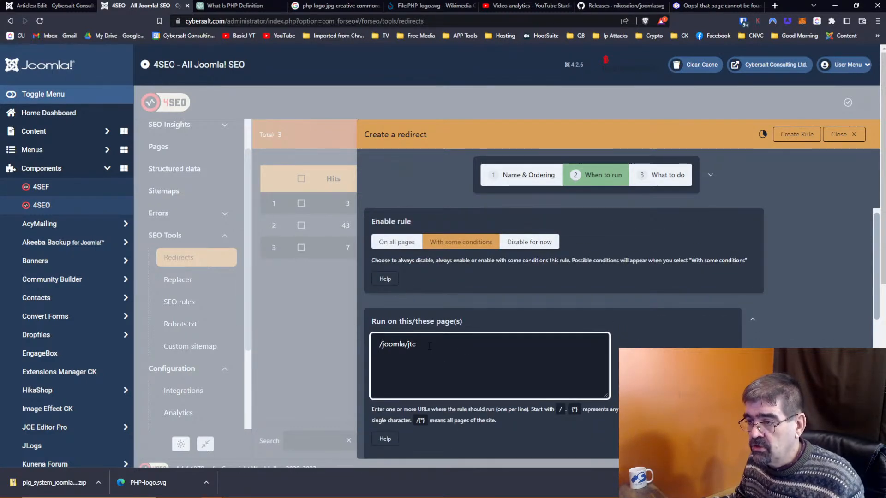
scroll(430, 346, "down", 4)
scroll(430, 345, "down", 4)
scroll(430, 345, "down", 3)
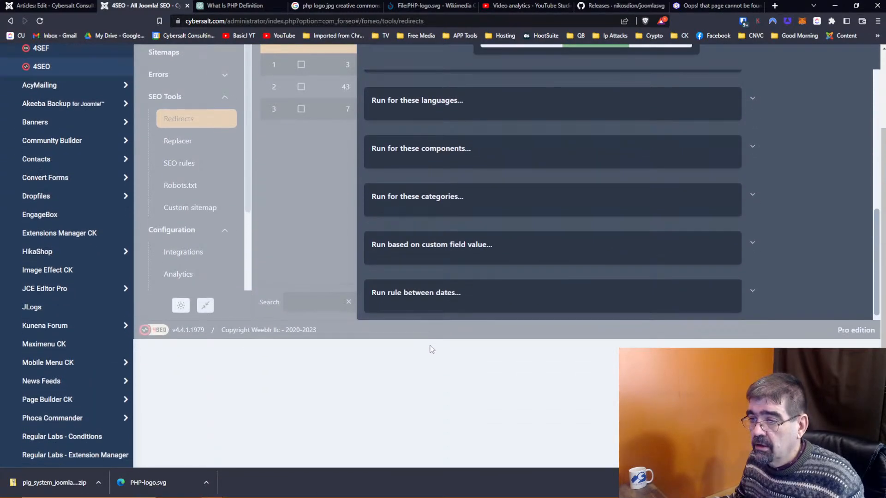
scroll(431, 349, "up", 2)
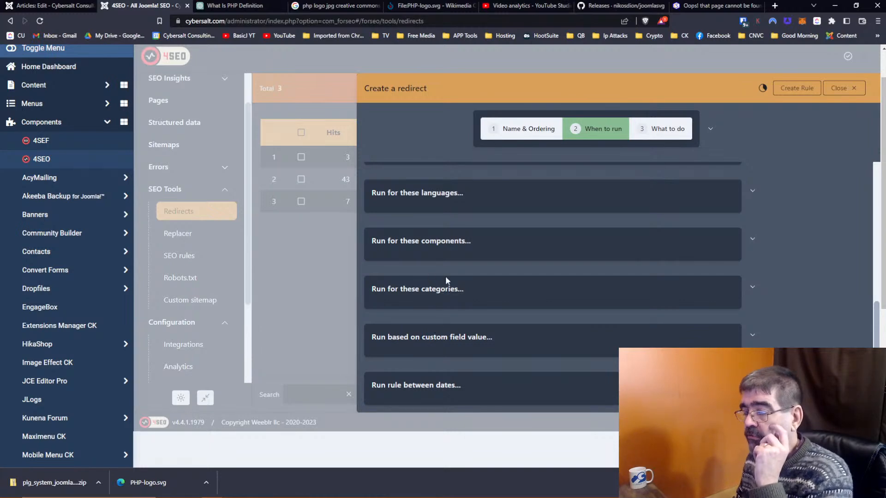
scroll(607, 250, "up", 2)
scroll(530, 199, "up", 1)
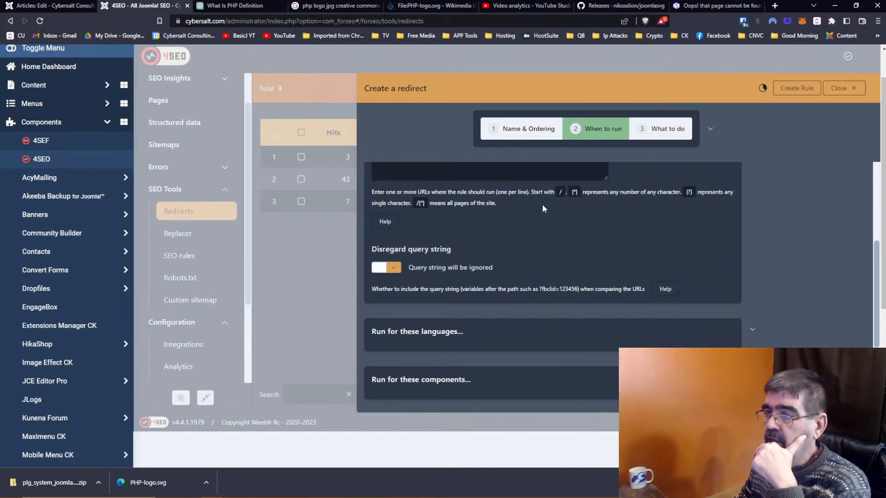
scroll(542, 208, "up", 2)
Step: Under What to do, make the rule permanently redirect to /jtc
left_click(670, 131)
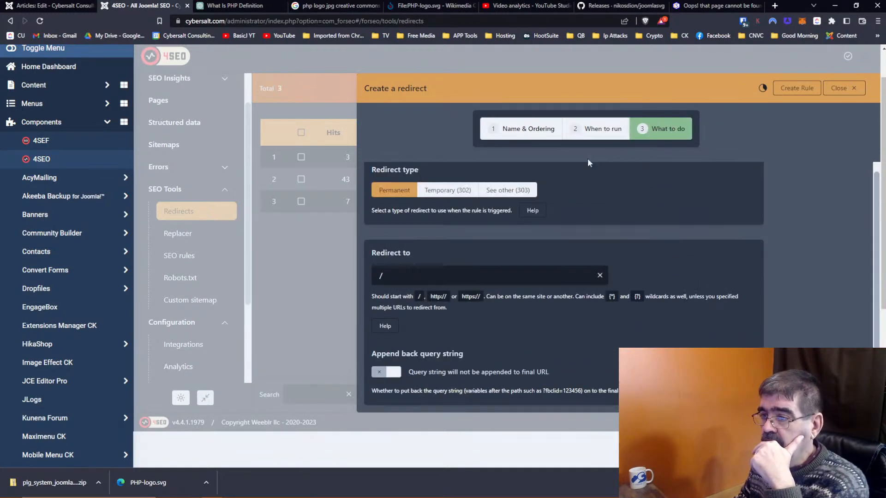
left_click(402, 274)
type("/")
key("ctrl+v")
double_click(403, 275)
key("BackSpace")
key("BackSpace")
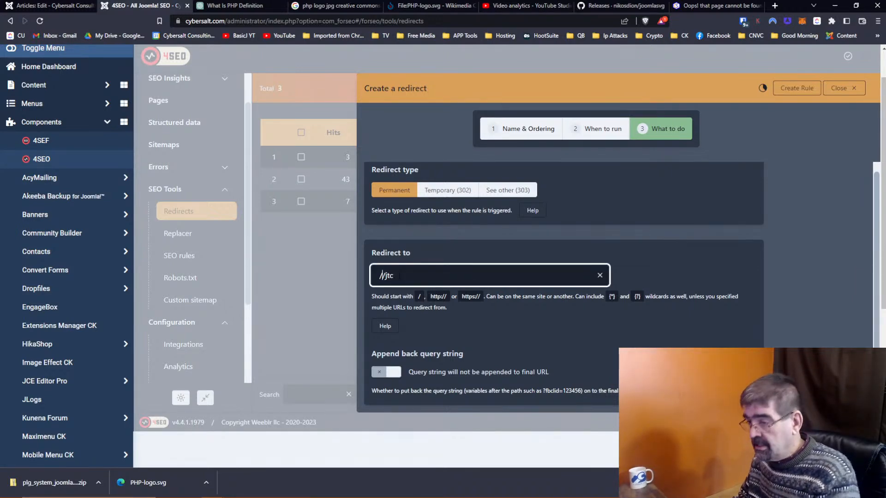
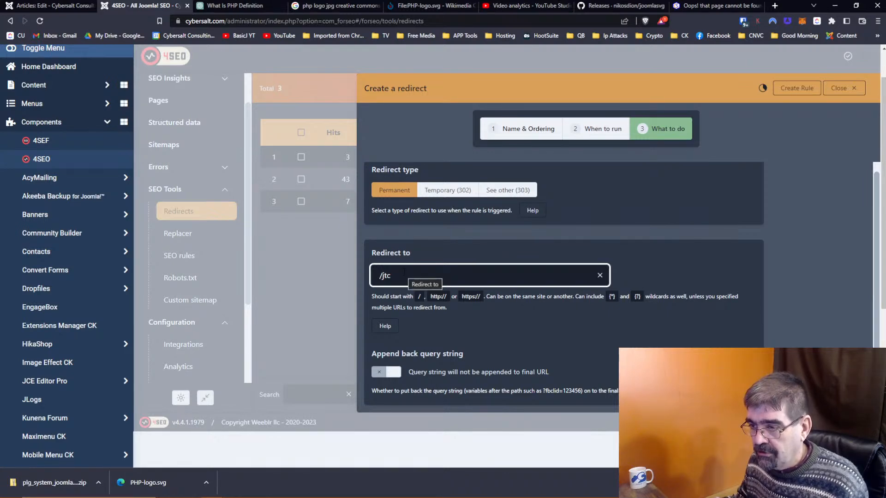
Step: Save the permanent 'Redirect for joomla/jtc' rule pointing to /jtc
scroll(669, 273, "up", 1)
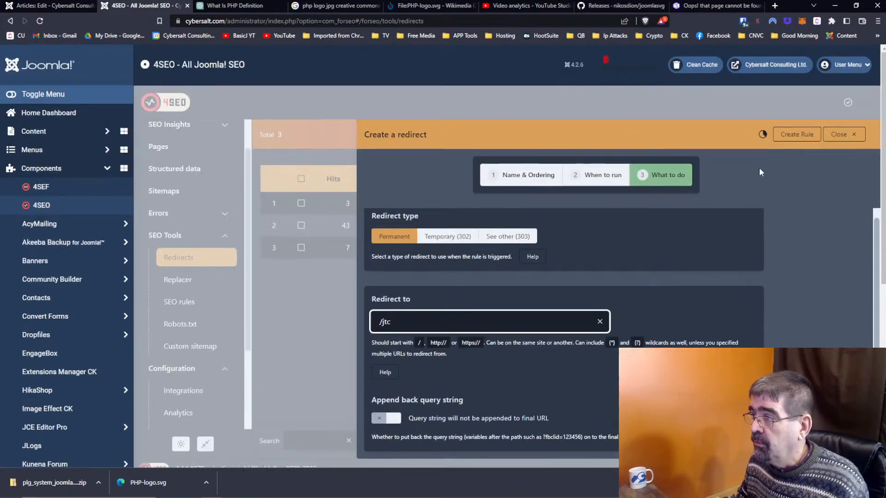
left_click(793, 138)
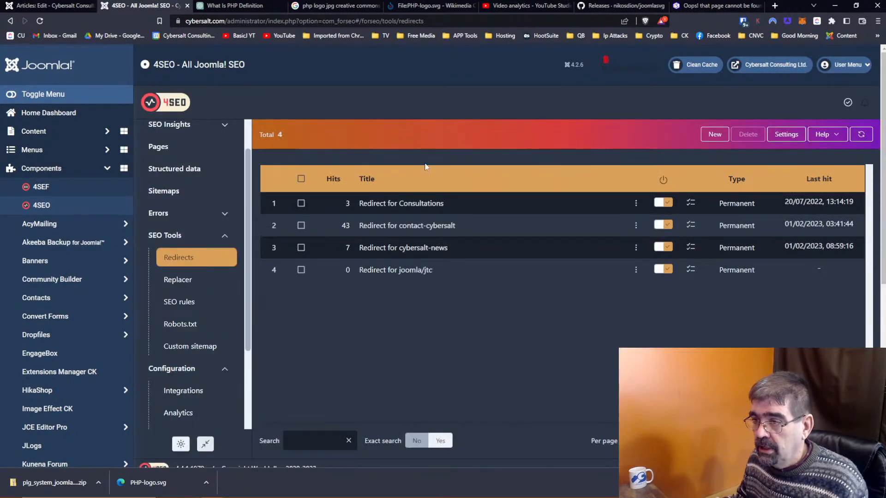
Step: Reload cybersalt.com/joomla/jtc to confirm it lands on the Joomla Training Cohort page
left_click(720, 6)
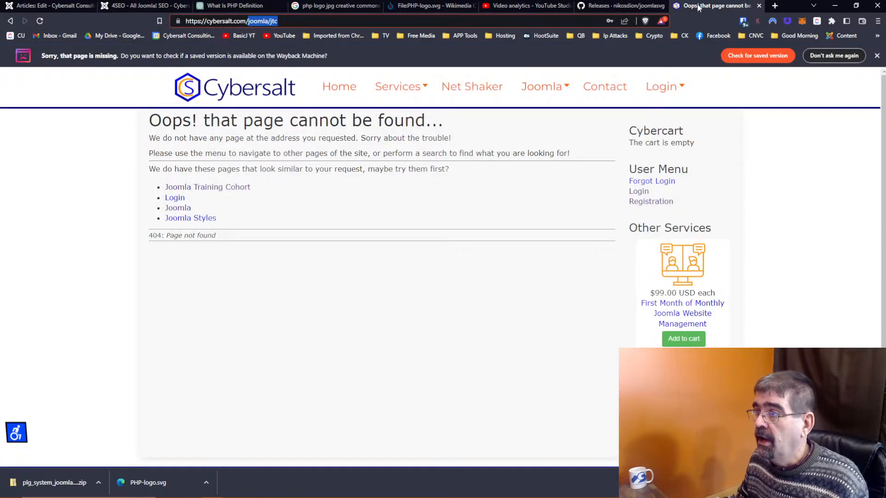
left_click(356, 21)
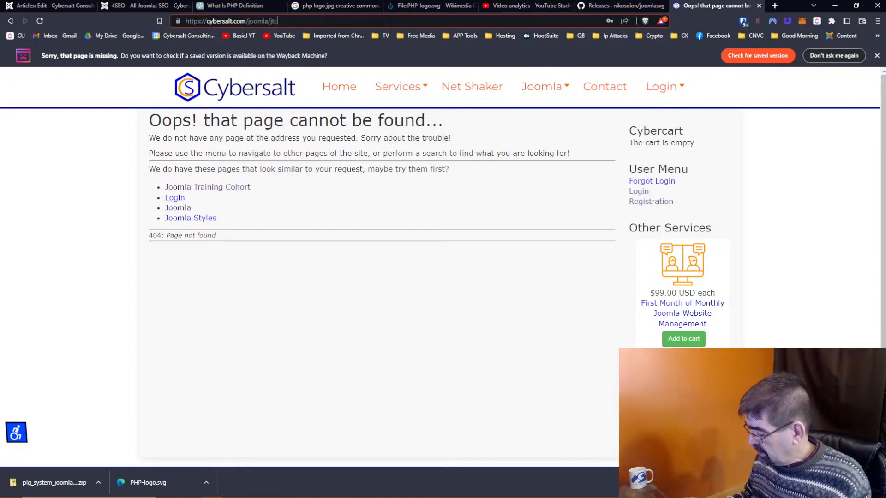
key("Return")
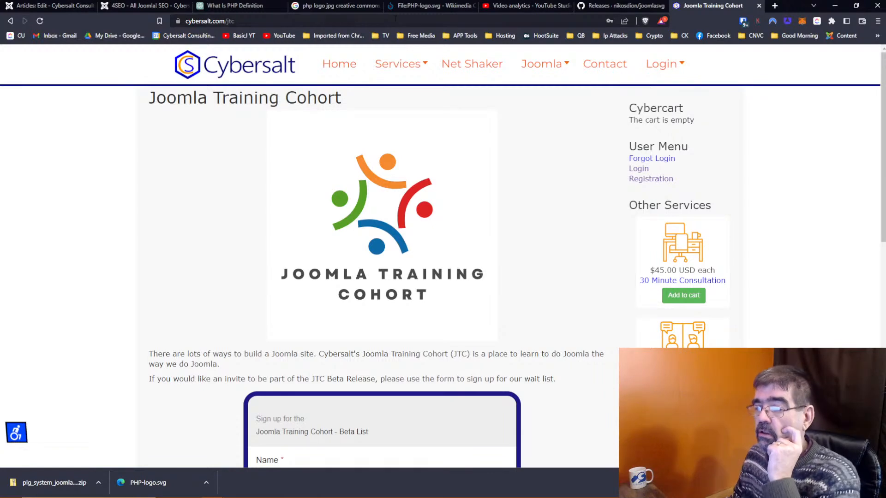
mouse_move(441, 118)
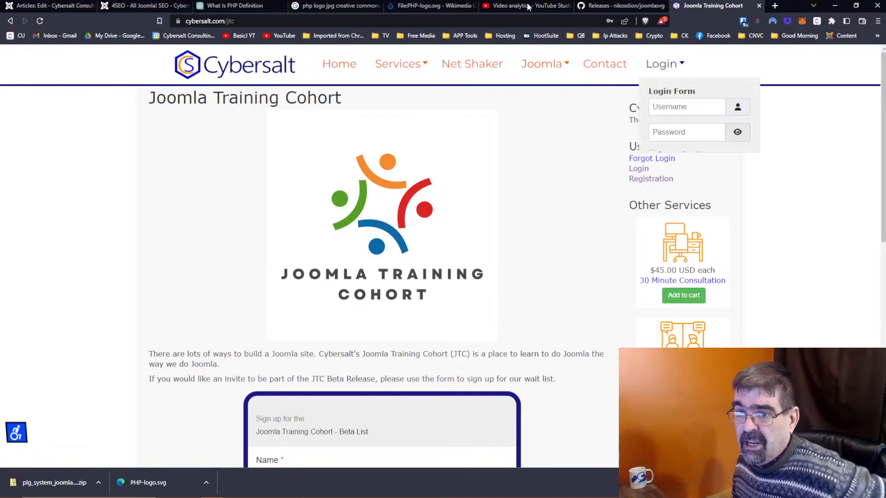
key("ctrl+1")
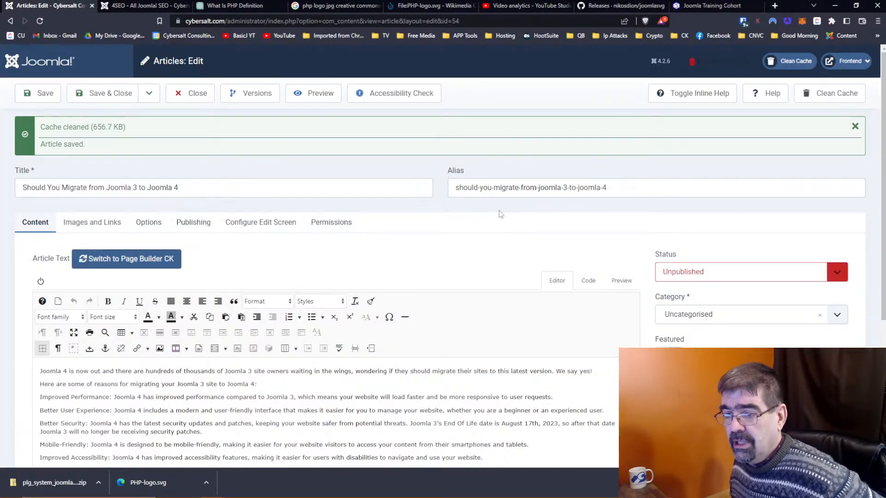
Step: Review the migration article's reasons list in the editor, then open a blank browser tab
scroll(515, 218, "down", 3)
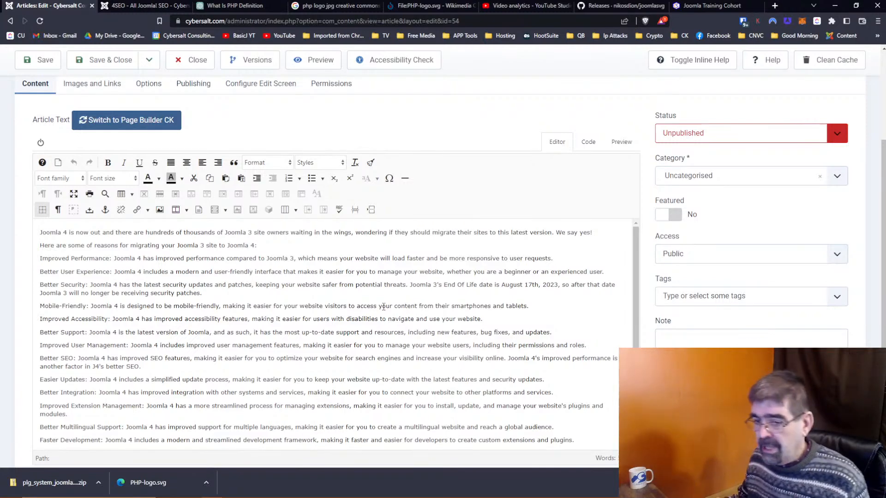
scroll(199, 362, "up", 1)
scroll(198, 362, "up", 3)
scroll(226, 274, "down", 2)
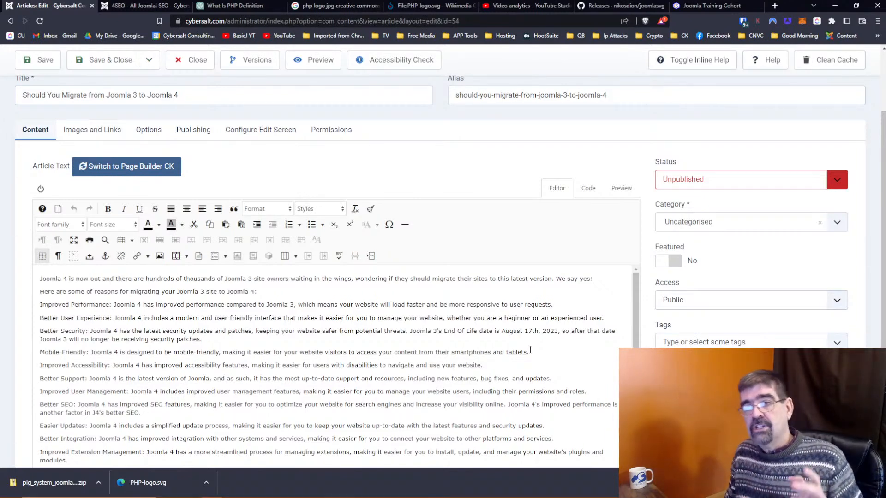
key("ctrl+t")
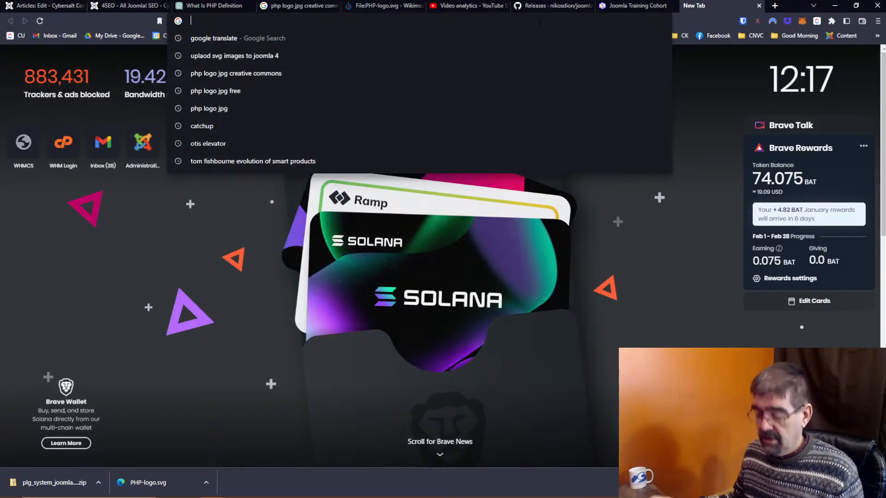
Step: Go to the cybersalt.org administrator login page
type("cybersalt.org")
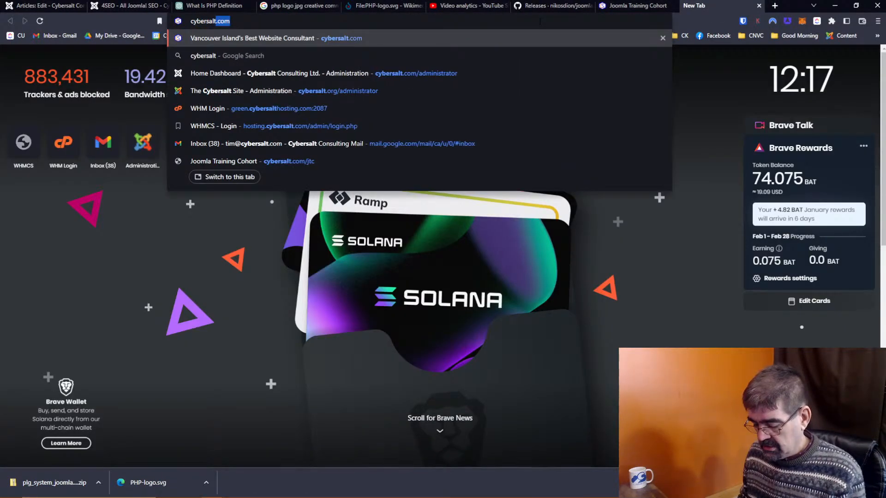
key("Down")
key("Down")
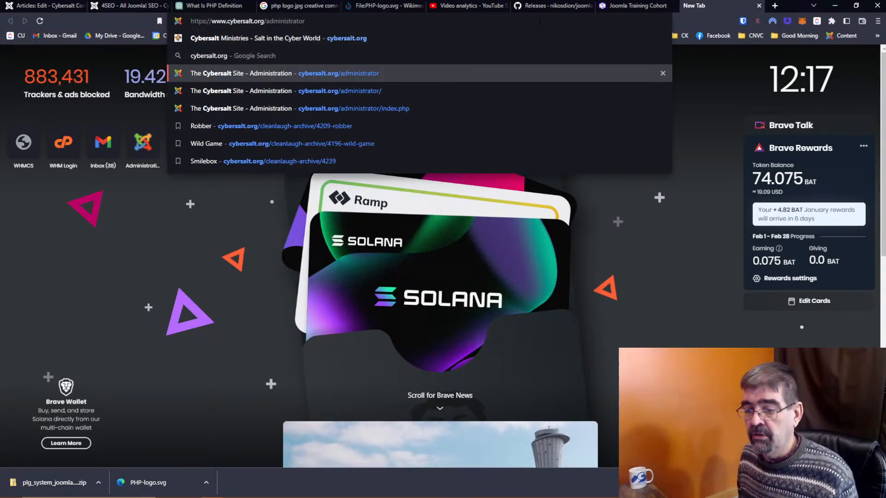
key("Return")
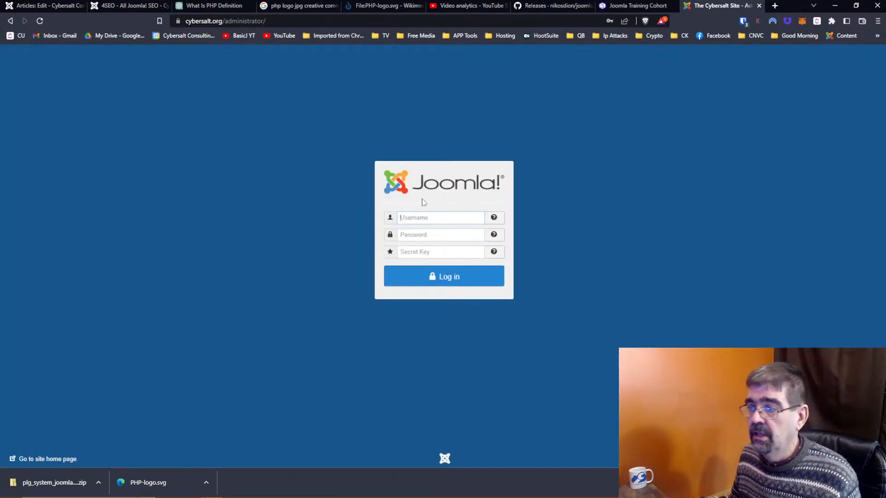
Step: Log in with the saved credentials and open the JSitemap PRO component
left_click(428, 215)
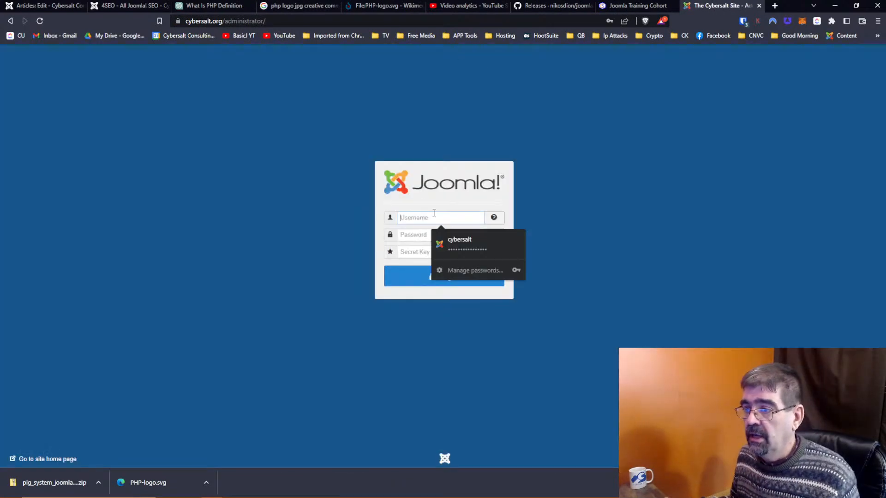
left_click(454, 241)
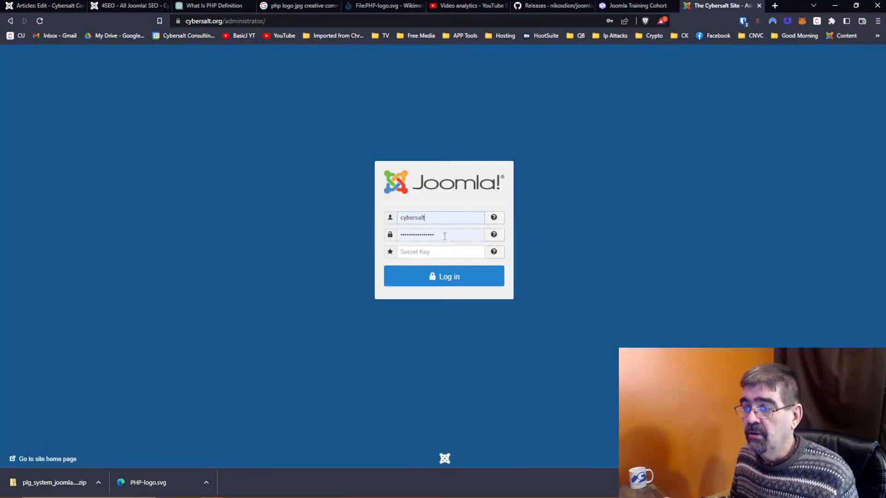
left_click(447, 276)
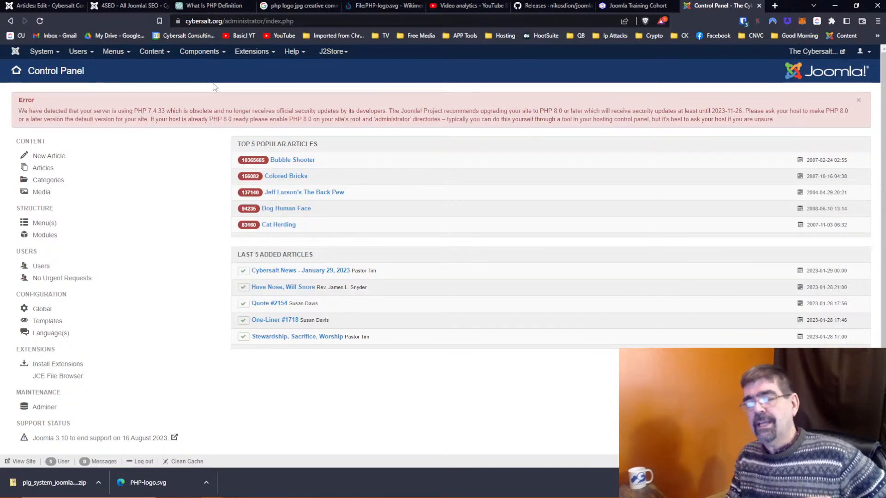
left_click(186, 55)
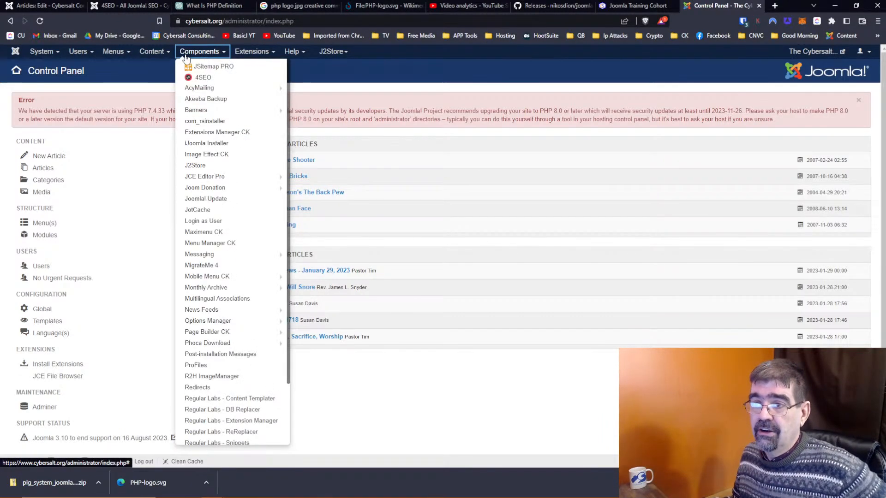
left_click(205, 66)
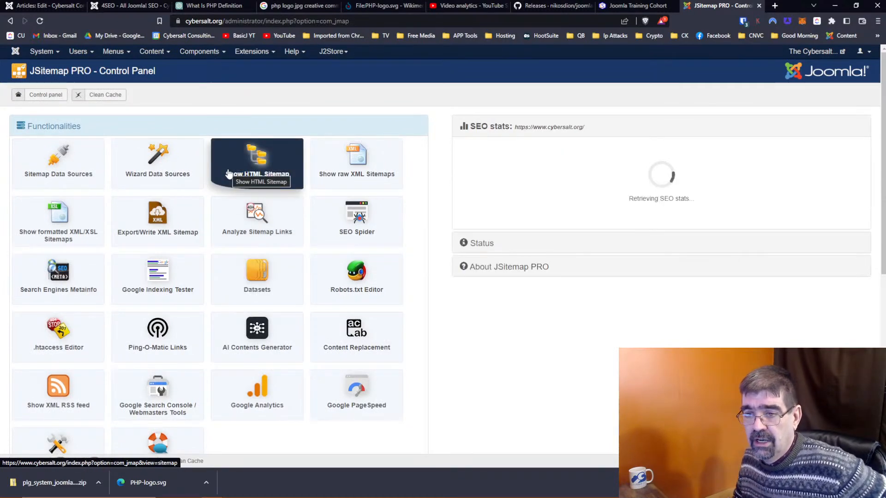
Step: Open the .htaccess Editor and scroll up through the RewriteRule redirects to the security headers
left_click(59, 335)
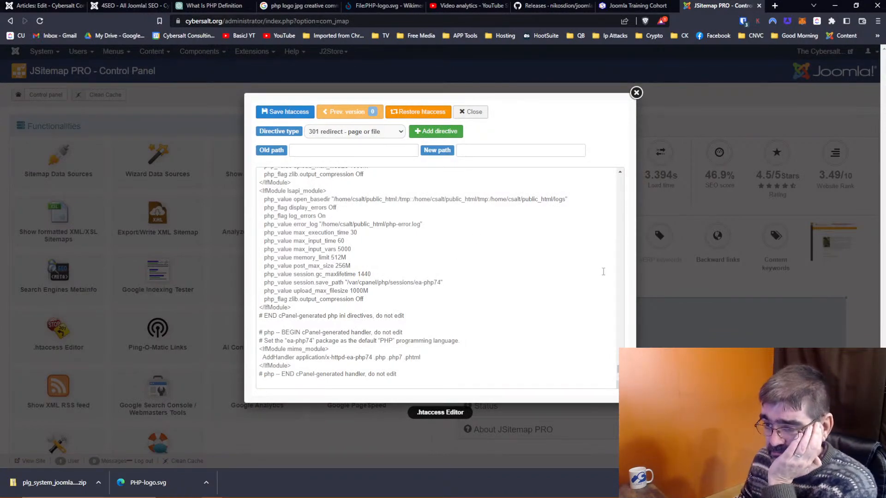
left_click_drag(619, 369, 626, 308)
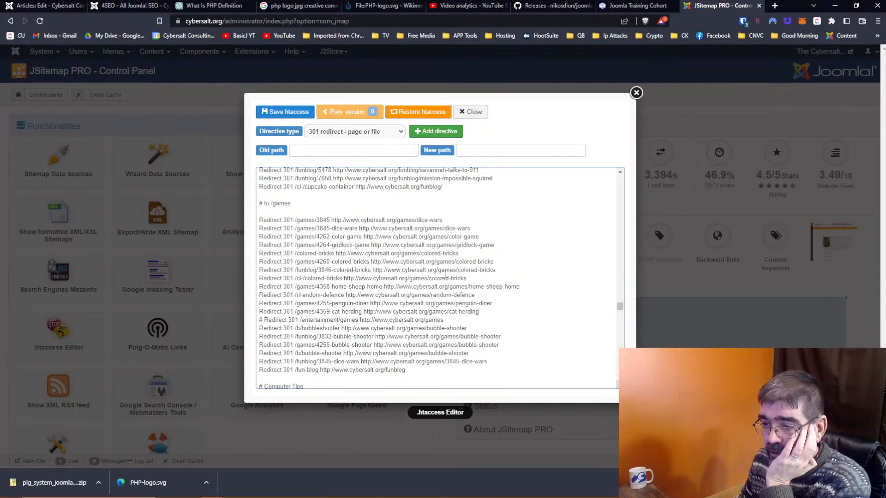
scroll(443, 273, "up", 15)
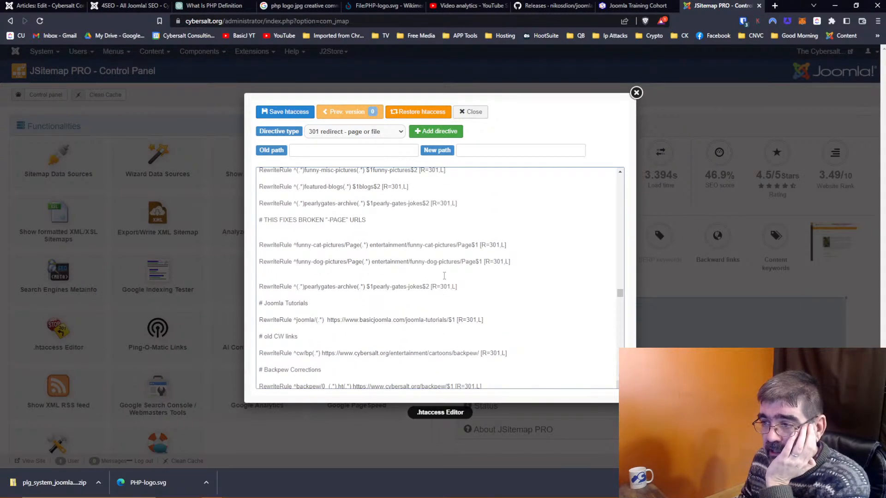
scroll(377, 268, "up", 2)
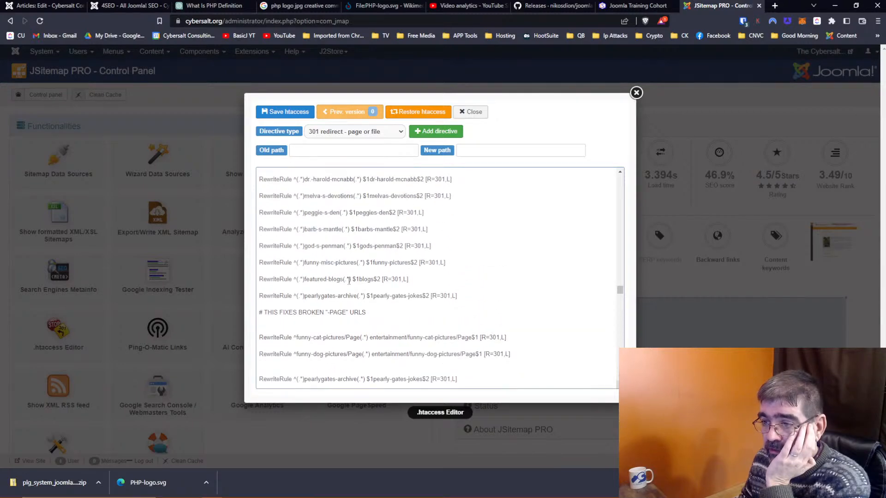
scroll(307, 316, "up", 1)
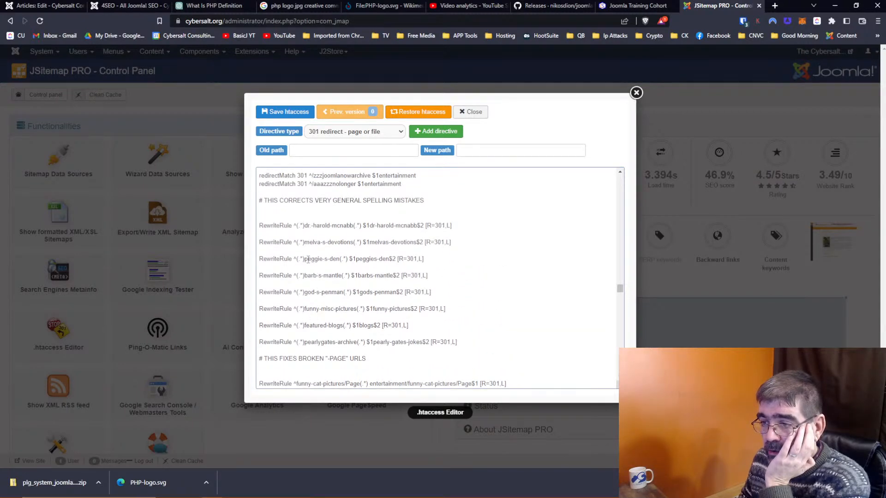
scroll(391, 259, "up", 10)
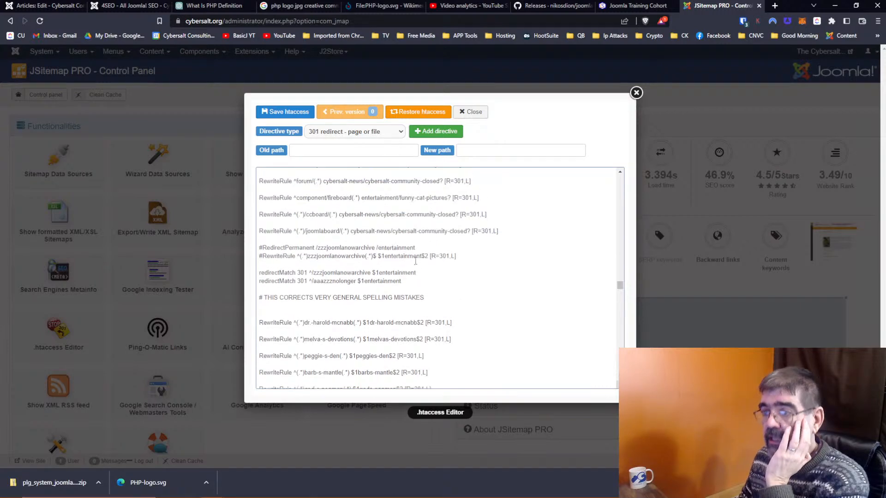
scroll(415, 261, "up", 8)
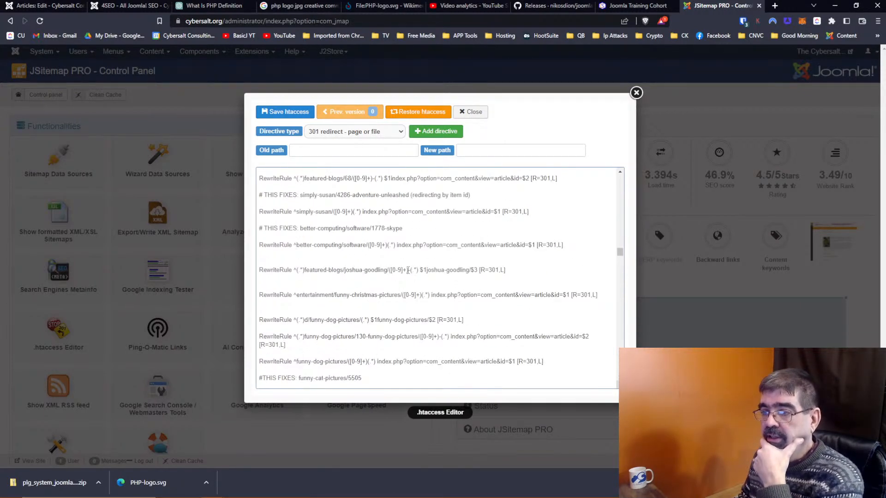
scroll(407, 270, "up", 8)
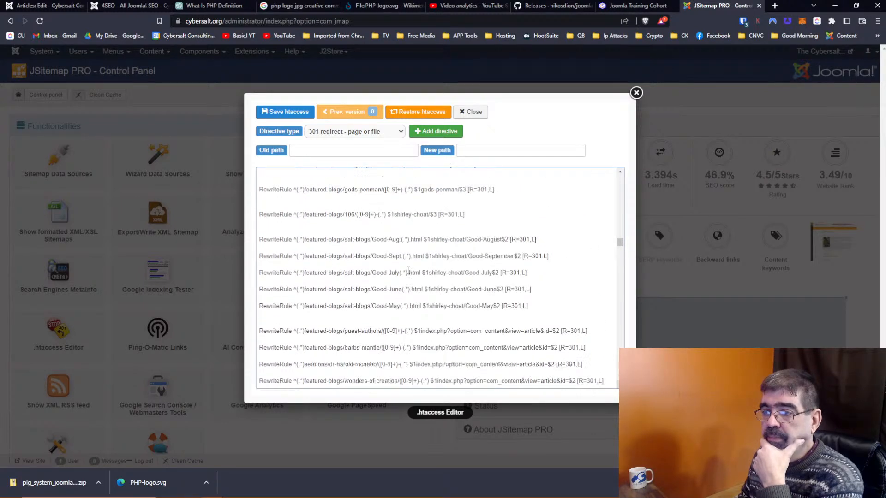
scroll(408, 270, "up", 8)
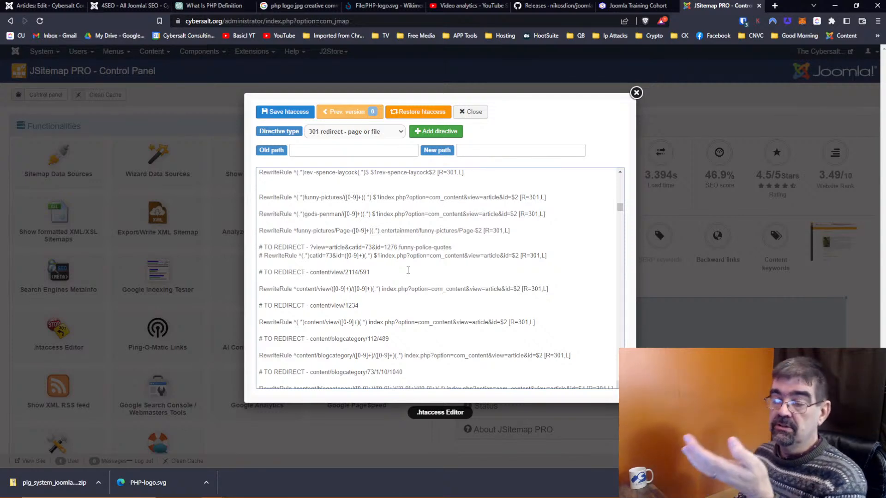
scroll(408, 270, "up", 1)
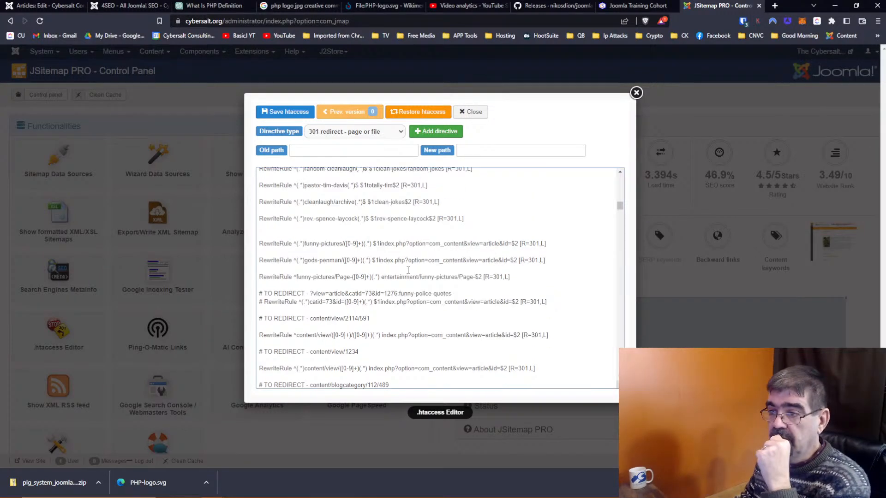
scroll(408, 271, "up", 10)
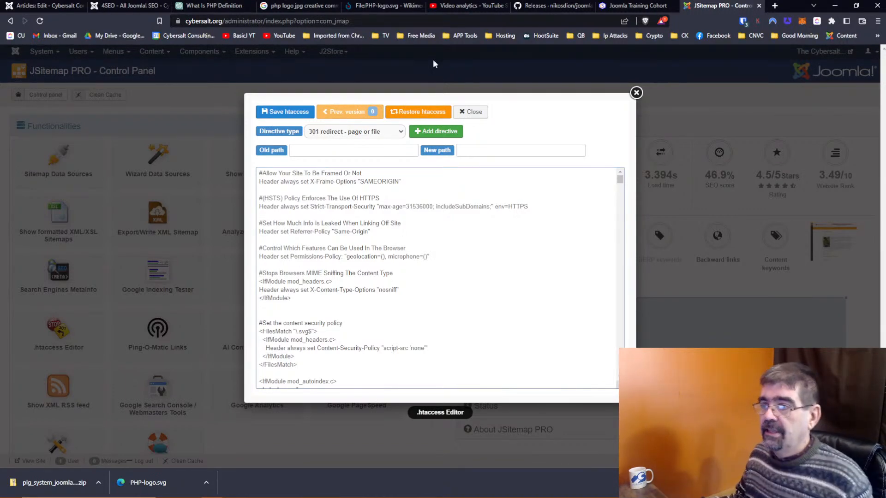
Step: Close the .htaccess Editor without saving any changes
left_click(636, 94)
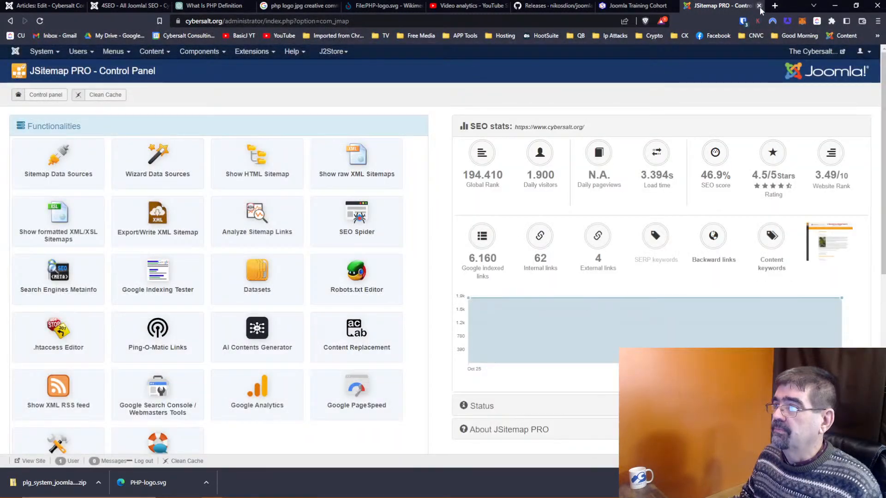
Step: Return to the migration article and make the 'Better Integration:' label bold
left_click(759, 5)
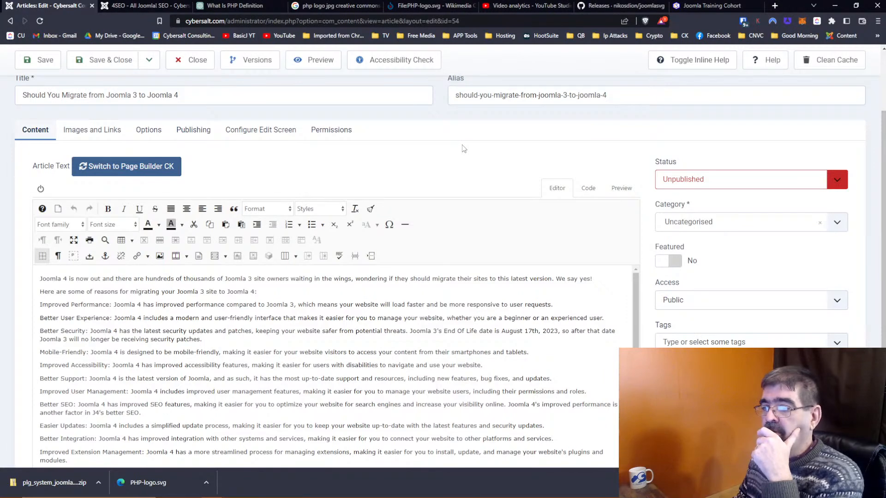
scroll(464, 149, "down", 2)
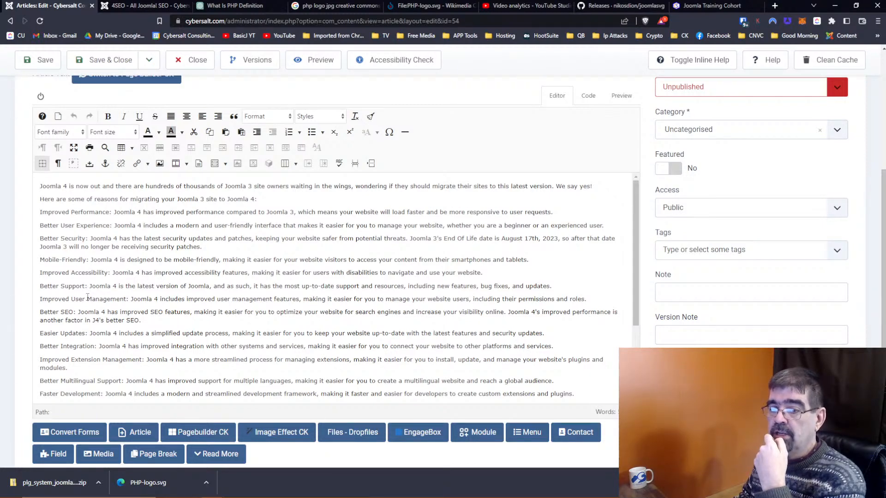
scroll(88, 295, "down", 1)
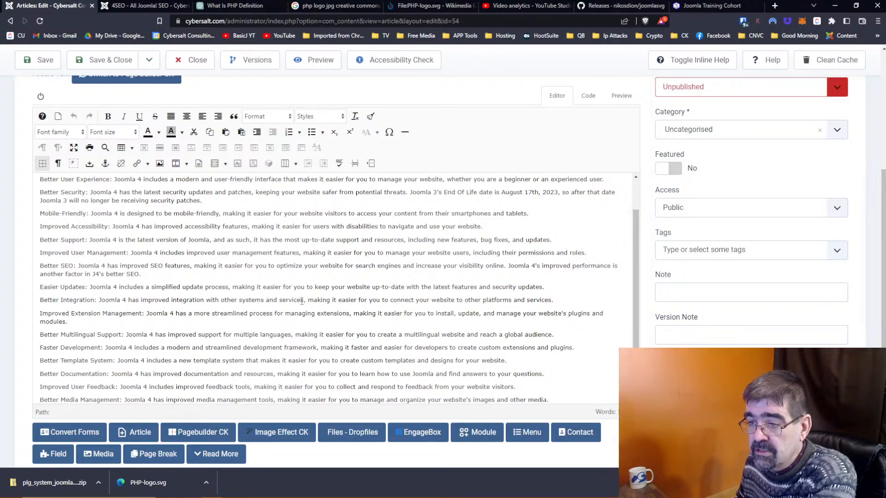
left_click(432, 299)
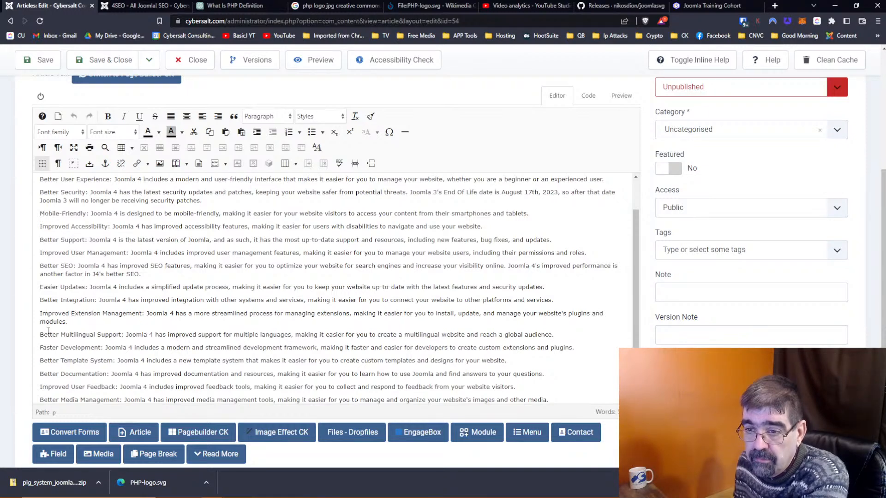
left_click_drag(40, 300, 98, 300)
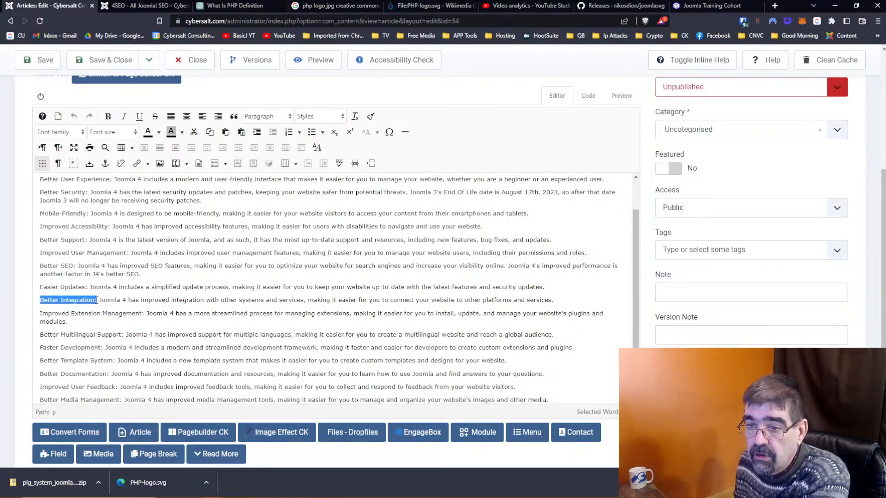
left_click(106, 117)
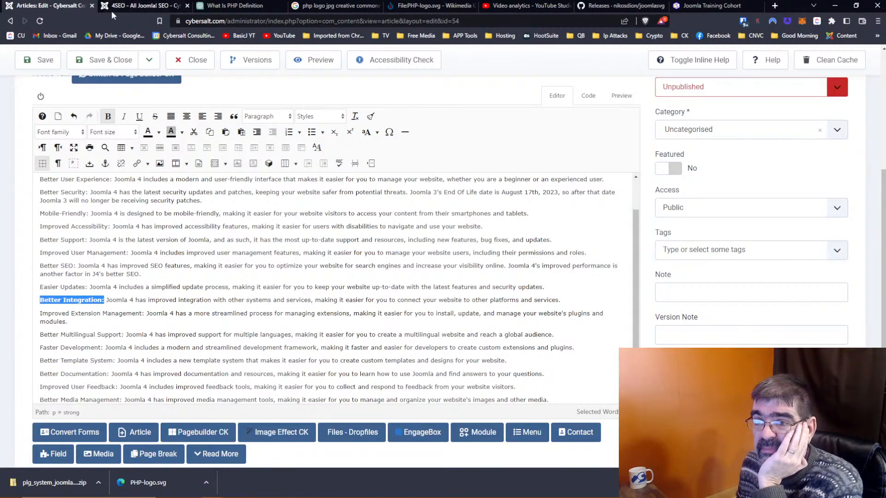
Step: Glance at the 4SEO page, then remove the bold from 'Better Integration:' in the article
left_click(126, 6)
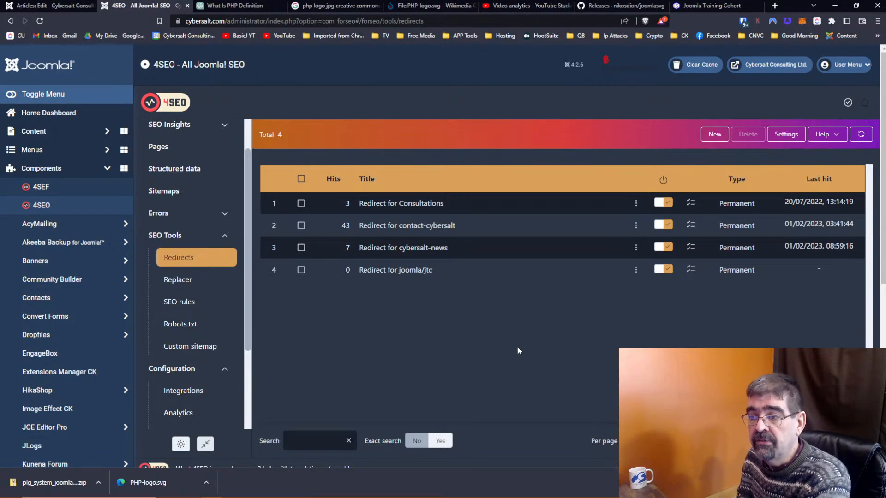
left_click(51, 5)
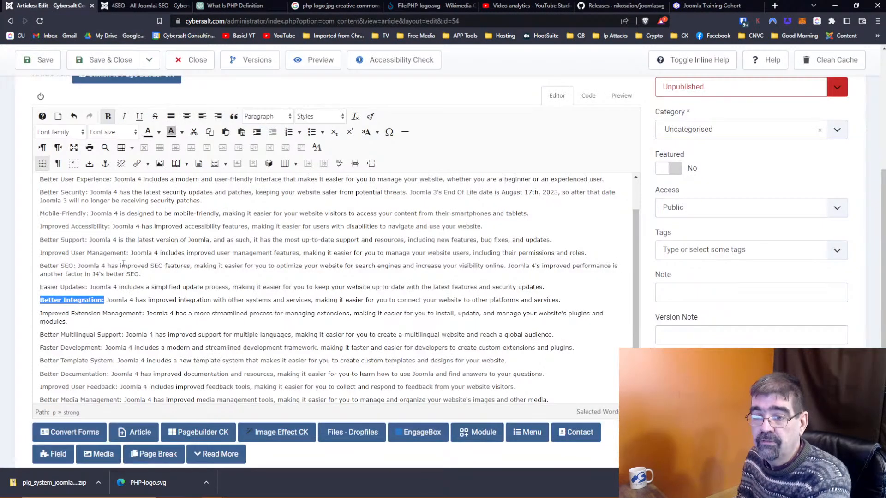
left_click(107, 116)
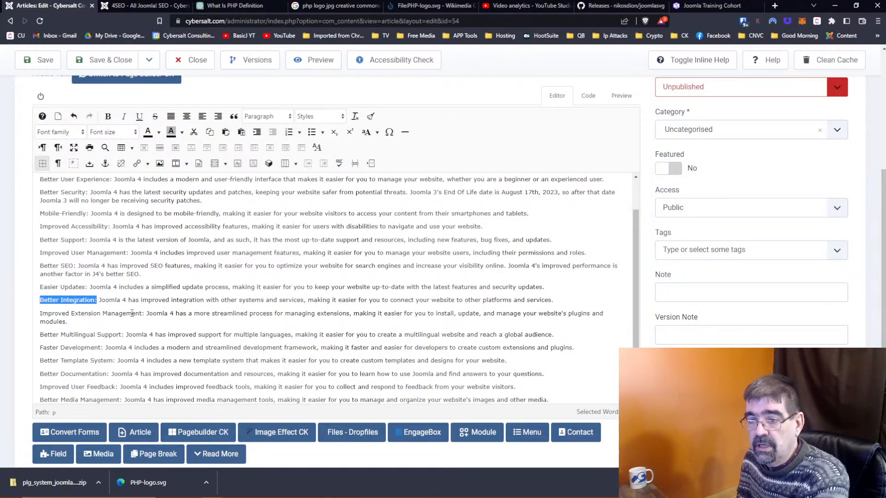
left_click(134, 6)
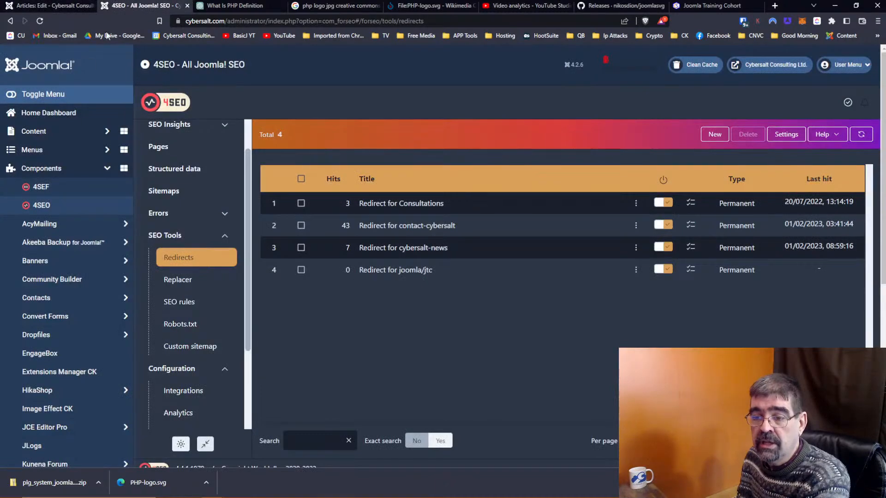
scroll(78, 212, "down", 7)
left_click(52, 422)
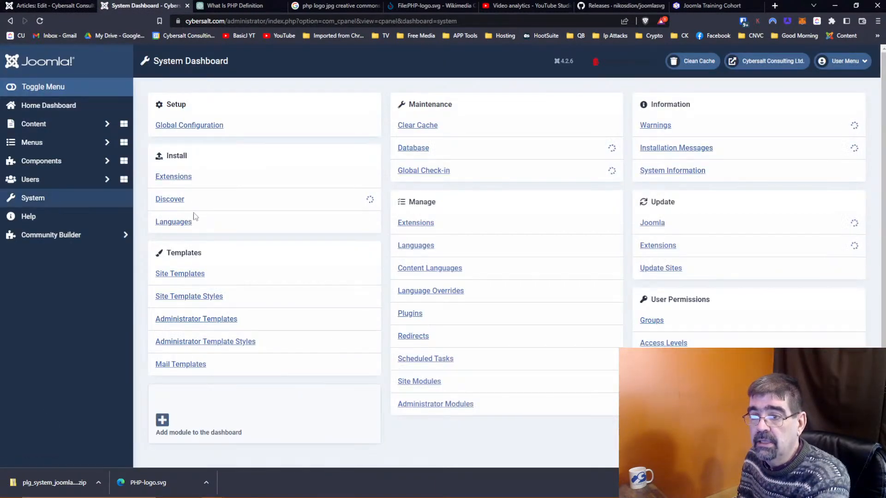
left_click(416, 222)
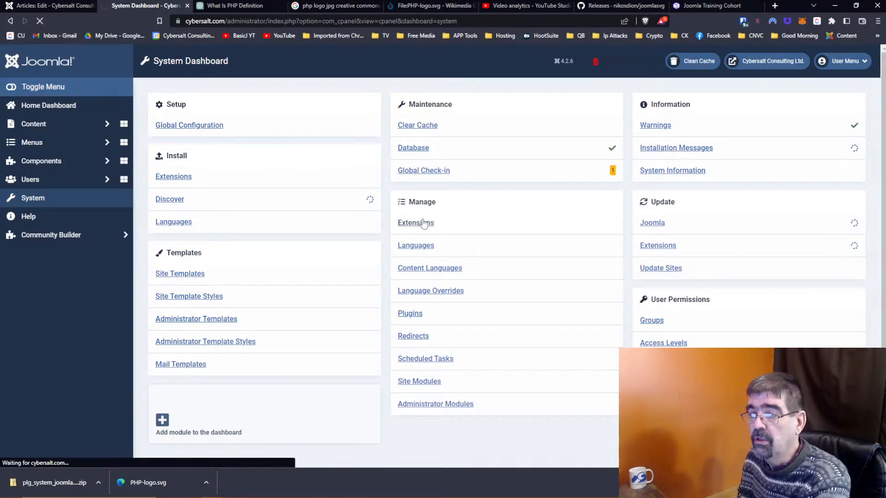
left_click(844, 155)
left_click(844, 155)
left_click(654, 129)
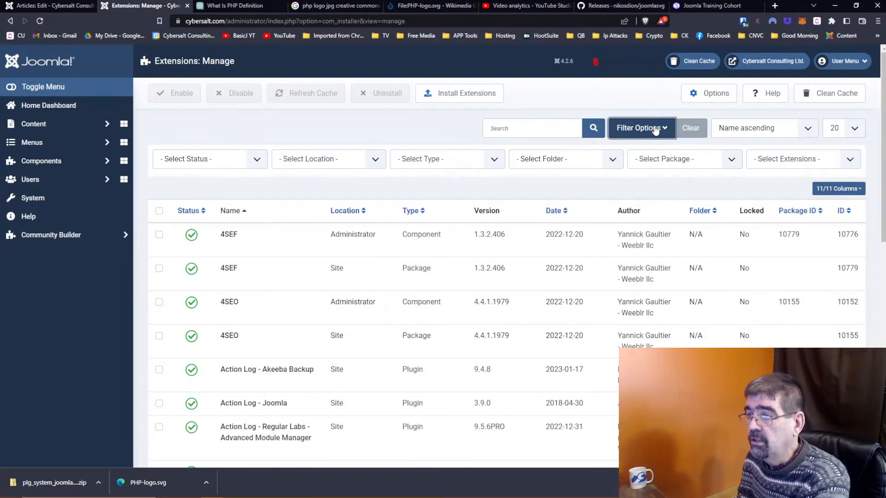
left_click(345, 164)
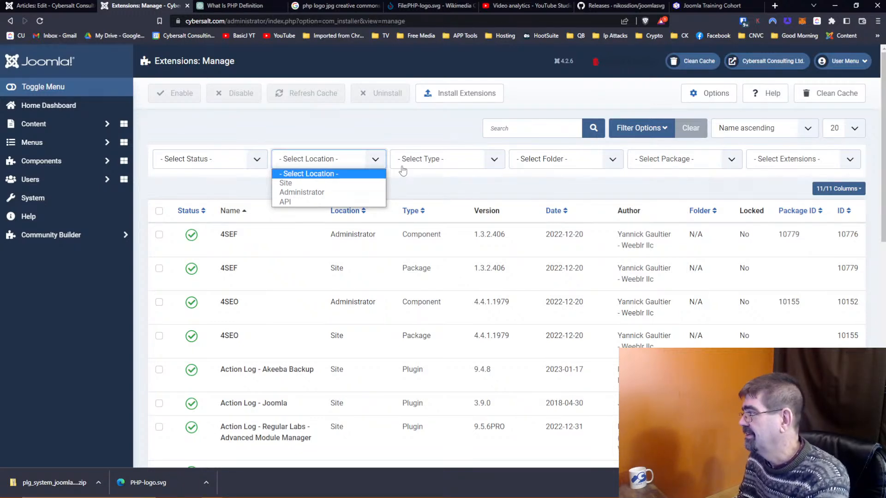
left_click(451, 184)
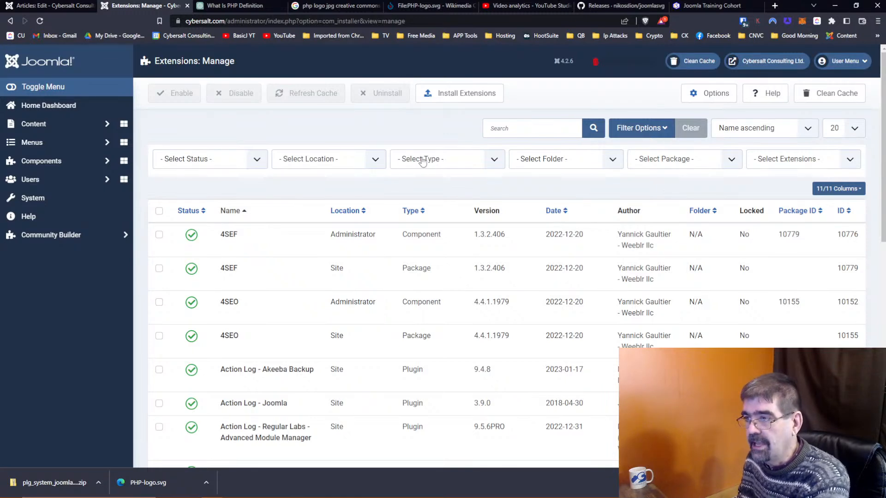
left_click(583, 161)
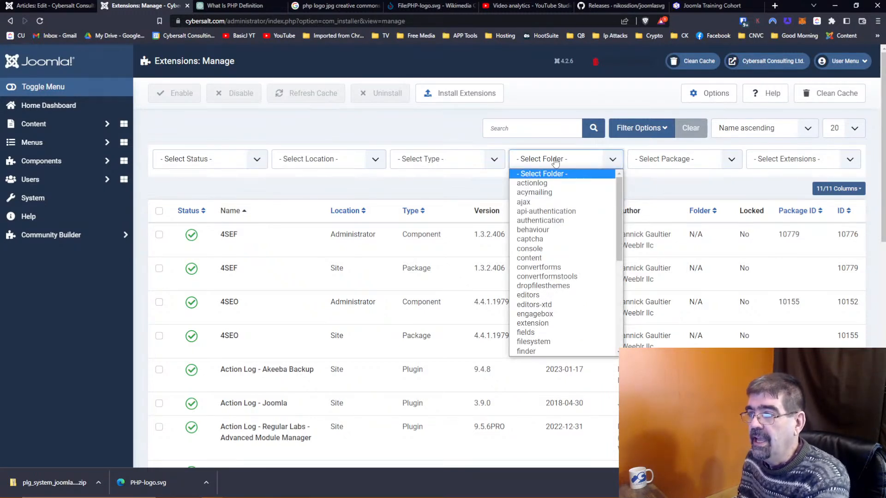
scroll(564, 234, "down", 5)
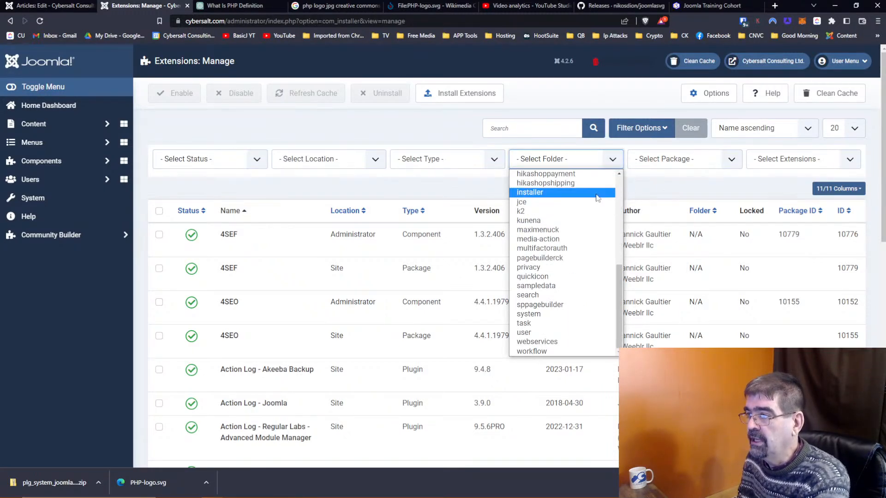
left_click(665, 159)
left_click(666, 158)
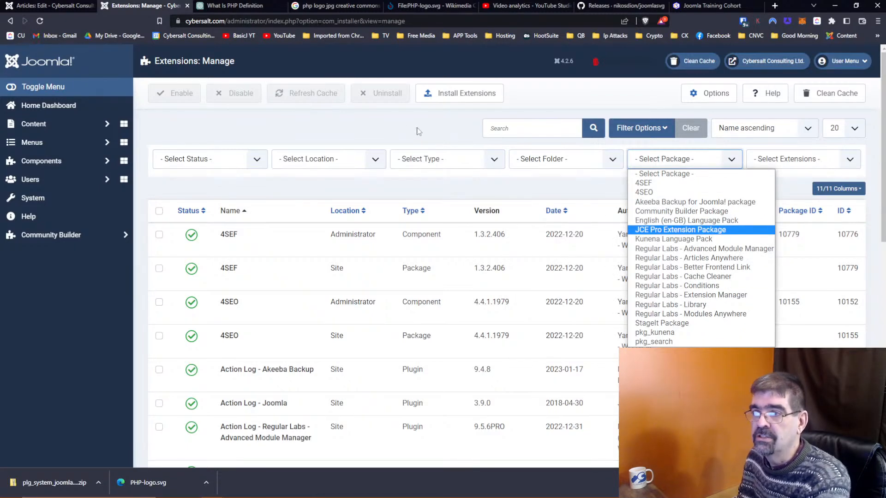
left_click(60, 5)
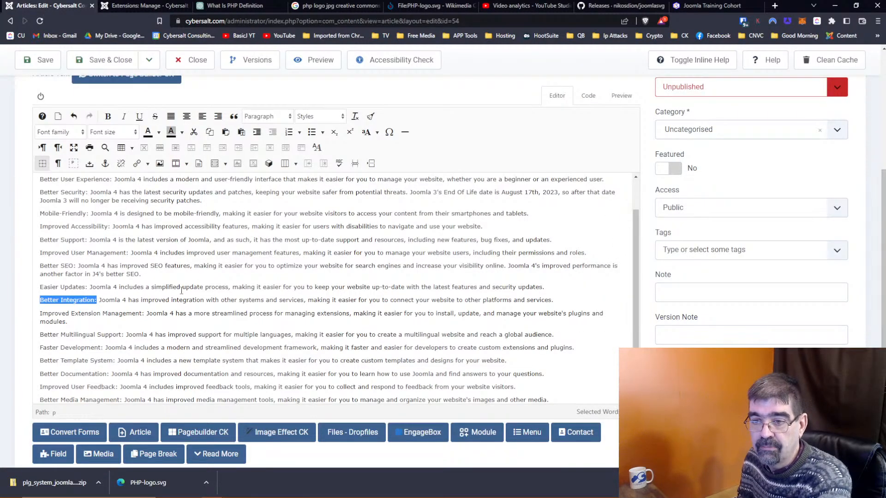
Step: Select the entire Faster Development line in the reasons list and delete it
left_click(104, 313)
scroll(184, 277, "down", 1)
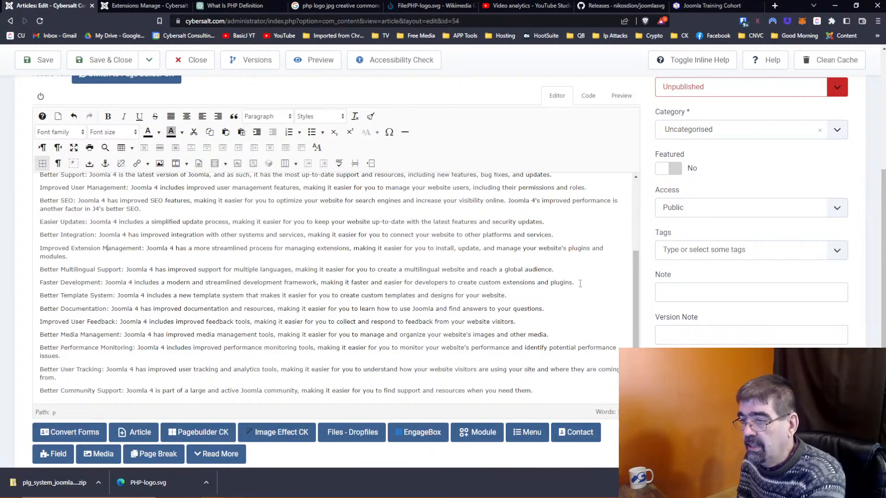
left_click_drag(39, 285, 588, 283)
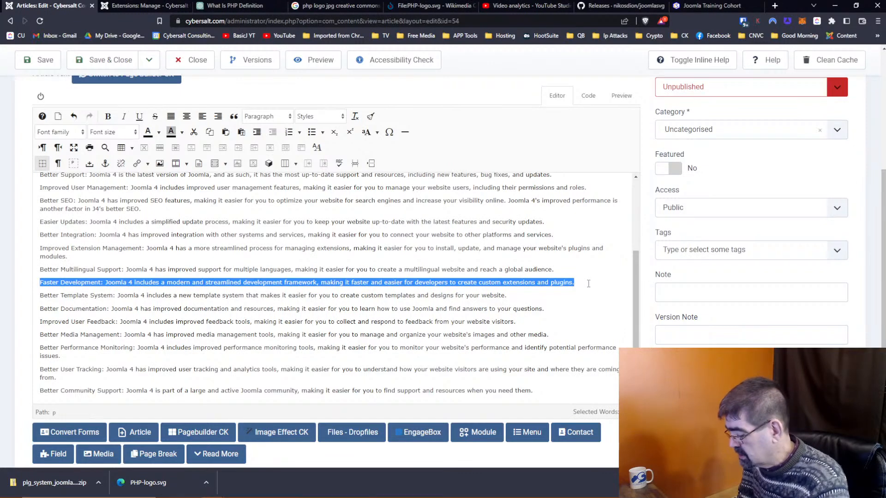
key("Delete")
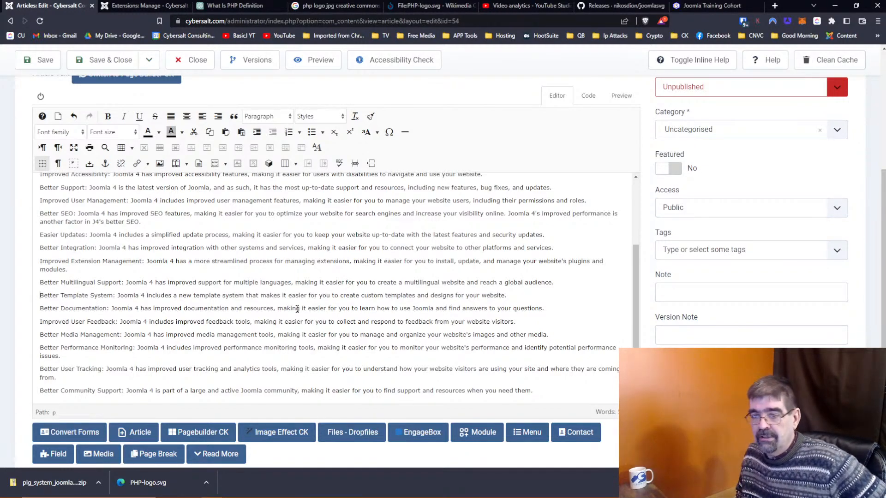
Step: Load docs.joomla.org in the GitHub releases tab
left_click(642, 7)
left_click(513, 20)
type("docs")
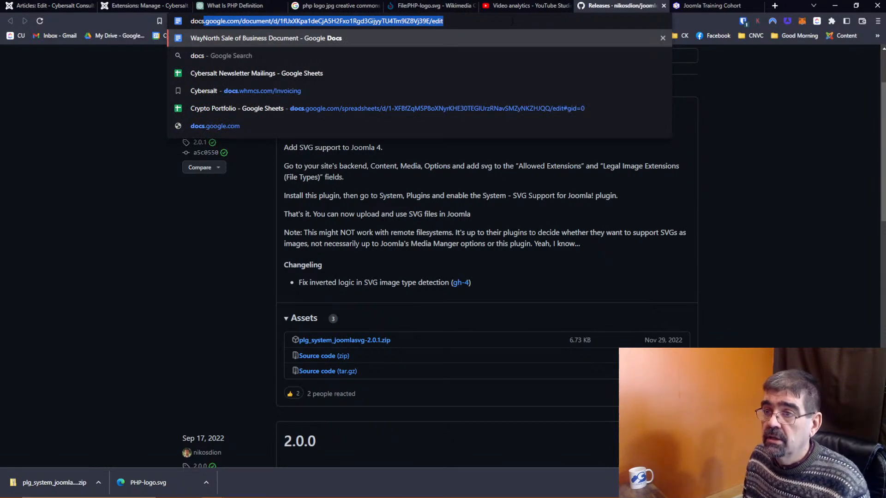
type(".jo")
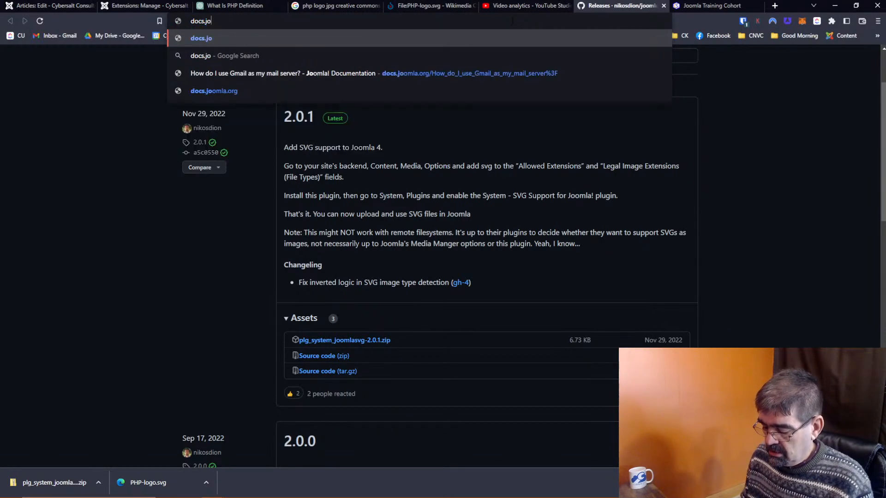
type("omla.org")
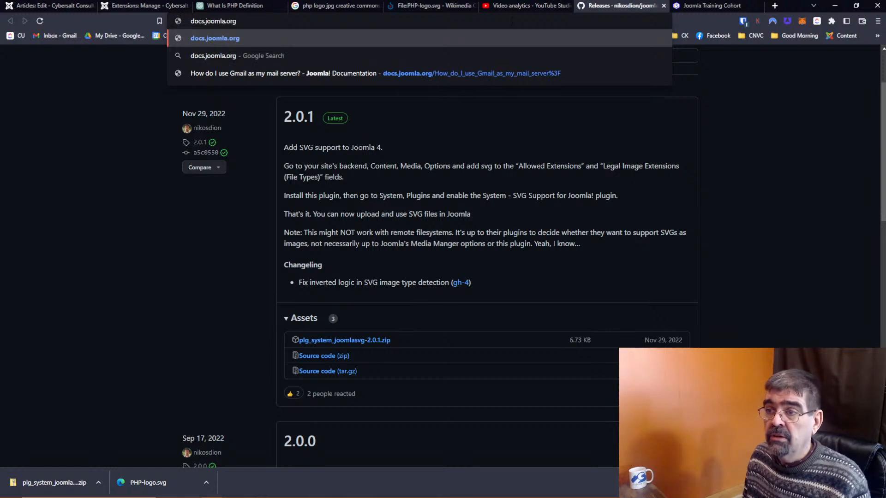
key("Return")
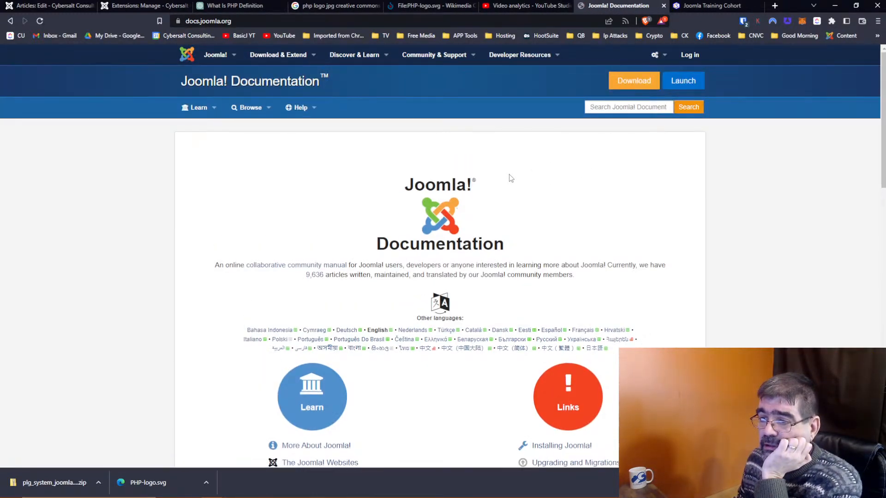
Step: Look through the Content Management documentation page, then return to the docs home page
scroll(511, 178, "down", 2)
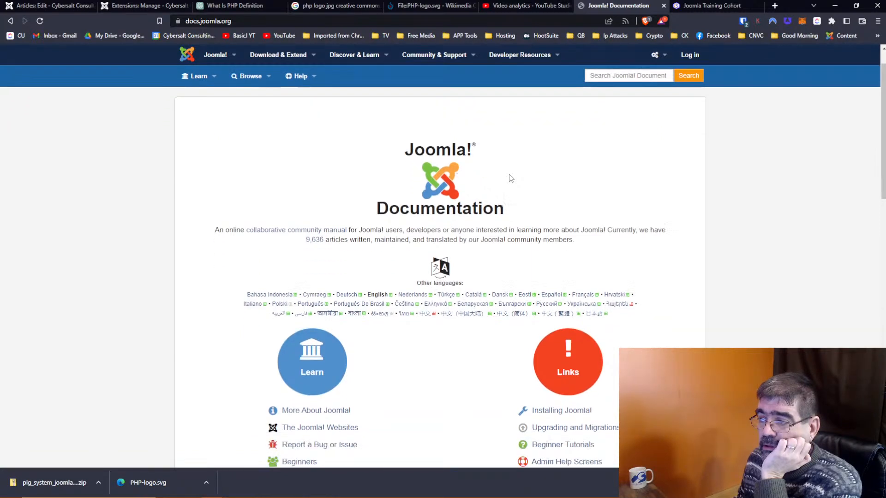
scroll(514, 175, "down", 2)
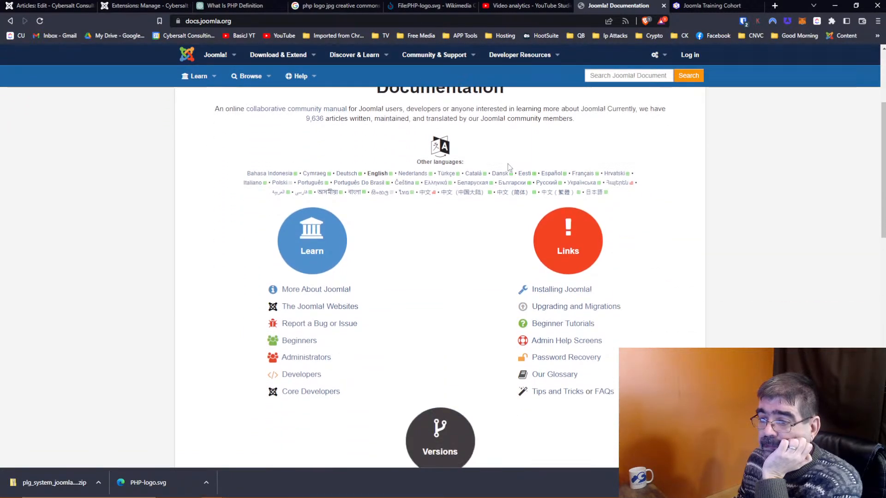
scroll(510, 169, "down", 1)
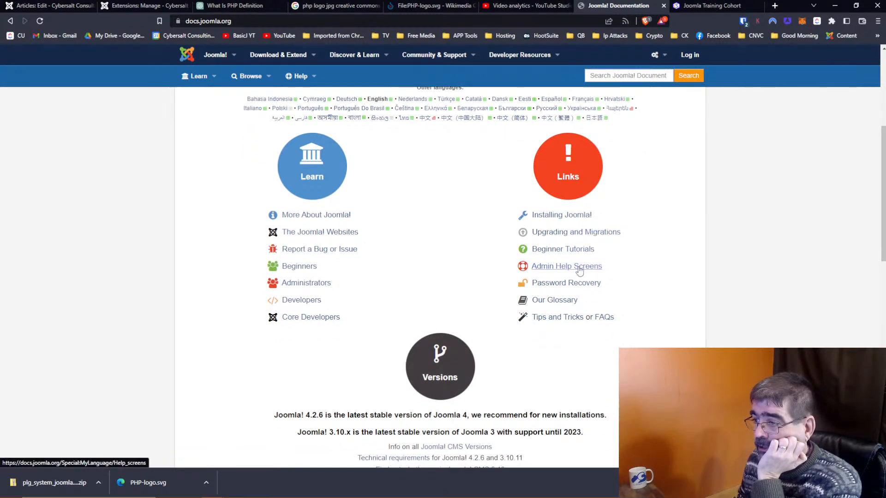
scroll(451, 233, "down", 3)
scroll(451, 233, "down", 5)
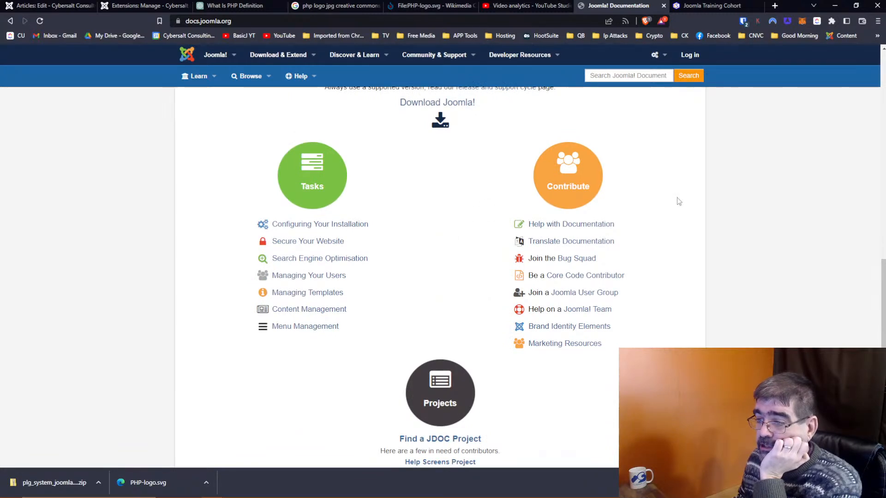
scroll(654, 201, "down", 4)
scroll(477, 231, "up", 2)
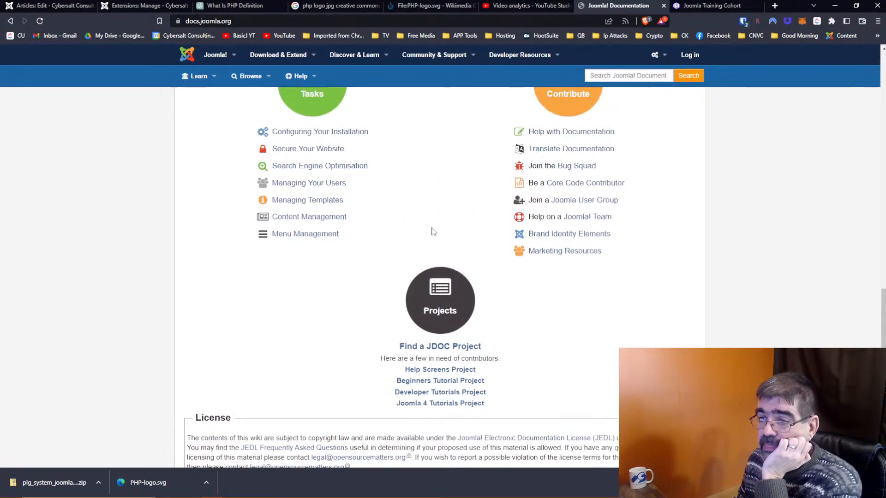
left_click(327, 217)
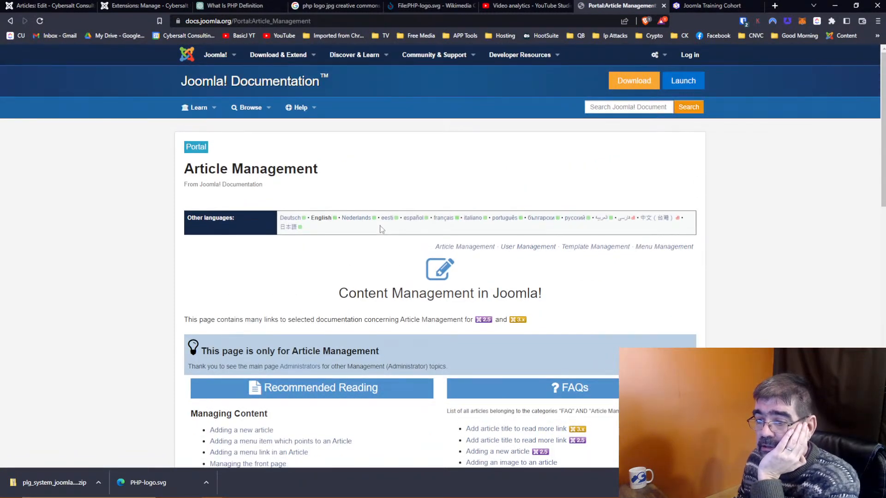
scroll(381, 230, "down", 5)
scroll(381, 229, "up", 4)
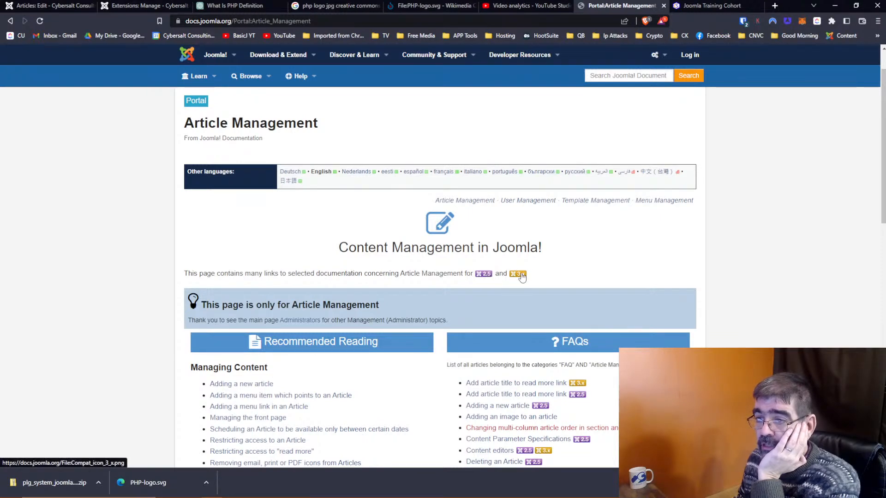
scroll(521, 276, "down", 3)
scroll(521, 276, "down", 5)
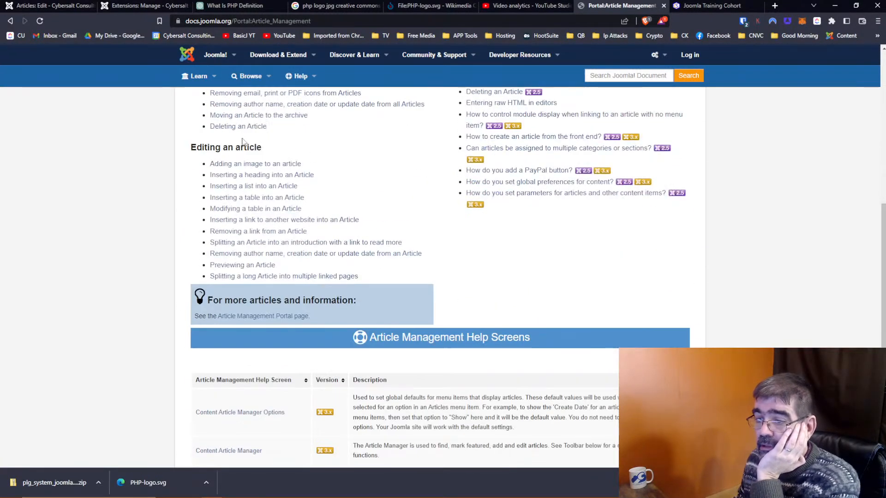
key("alt+Left")
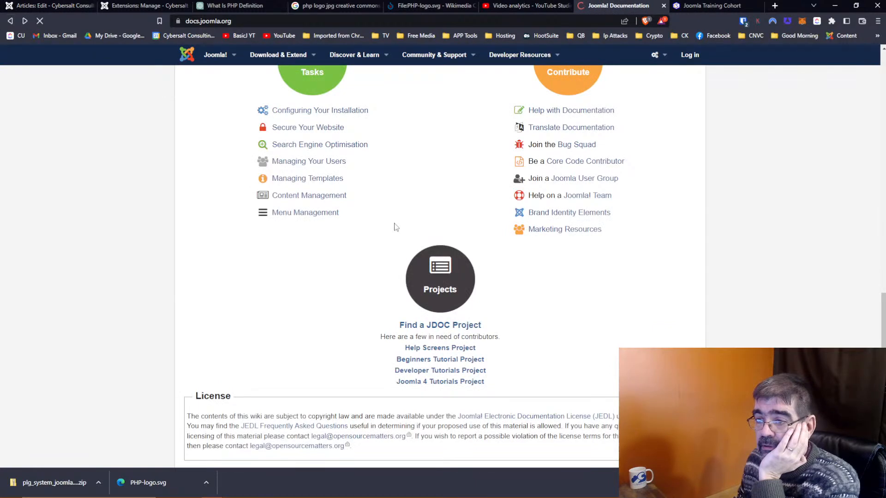
Step: Open the SEO portal's 'Making your site Search Engine Friendly' guide, then return to the article editor
left_click(327, 167)
scroll(411, 209, "down", 3)
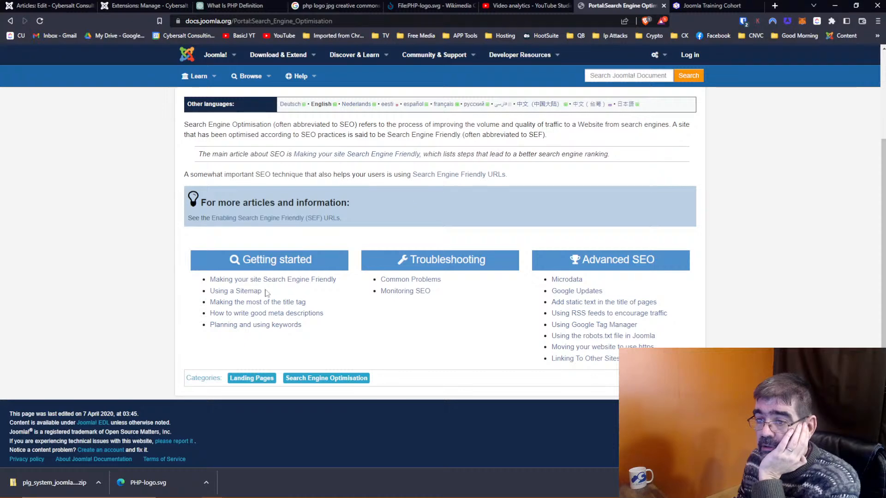
left_click(263, 280)
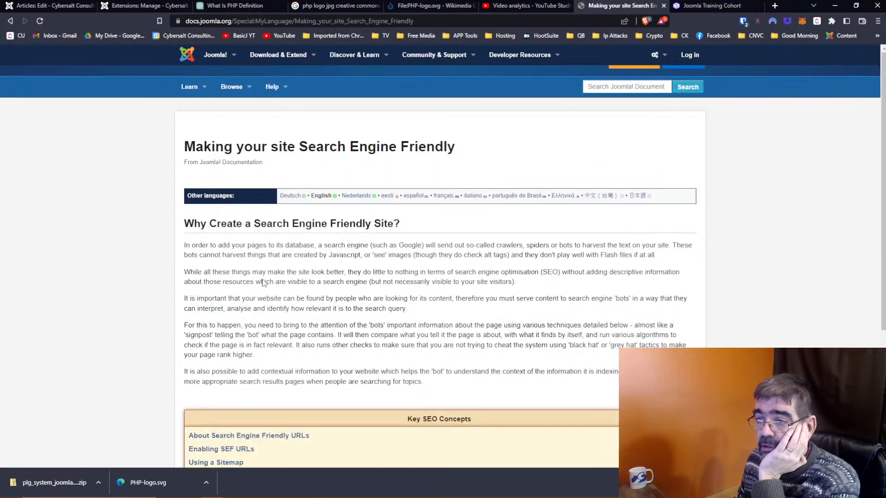
scroll(421, 268, "down", 5)
scroll(421, 269, "up", 5)
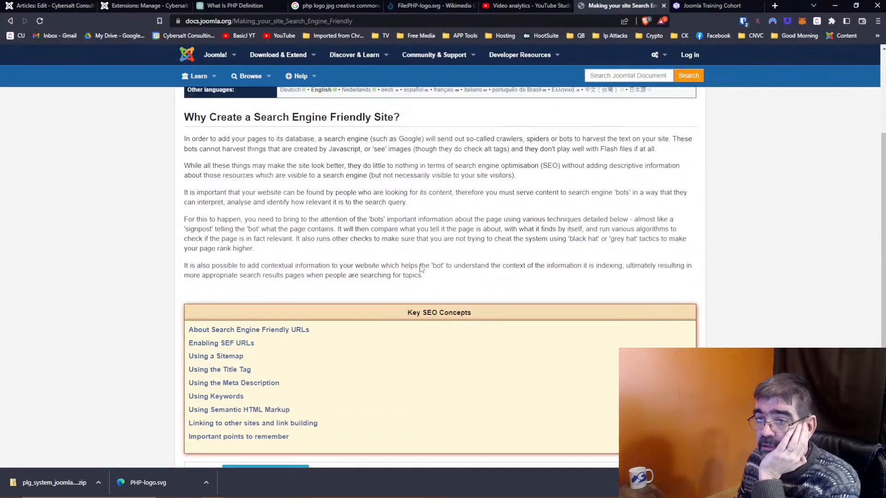
left_click(51, 5)
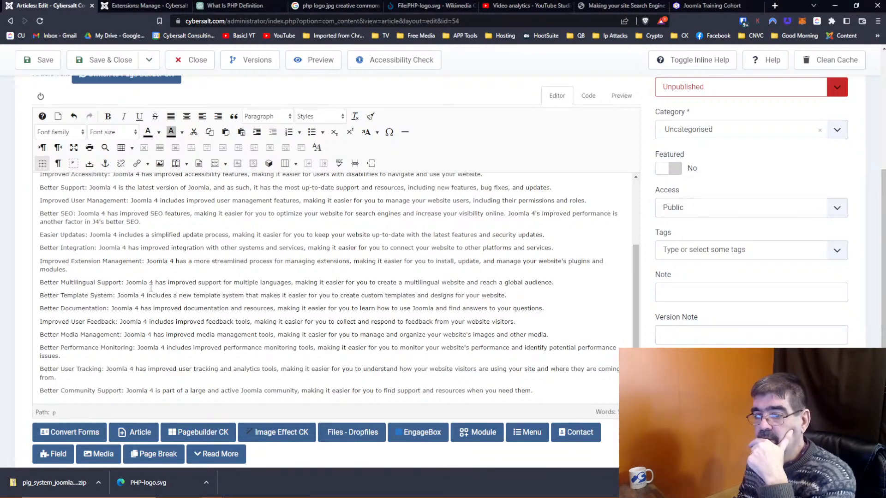
Step: Delete the Better Documentation line from the reasons-to-migrate list
left_click_drag(41, 309, 558, 309)
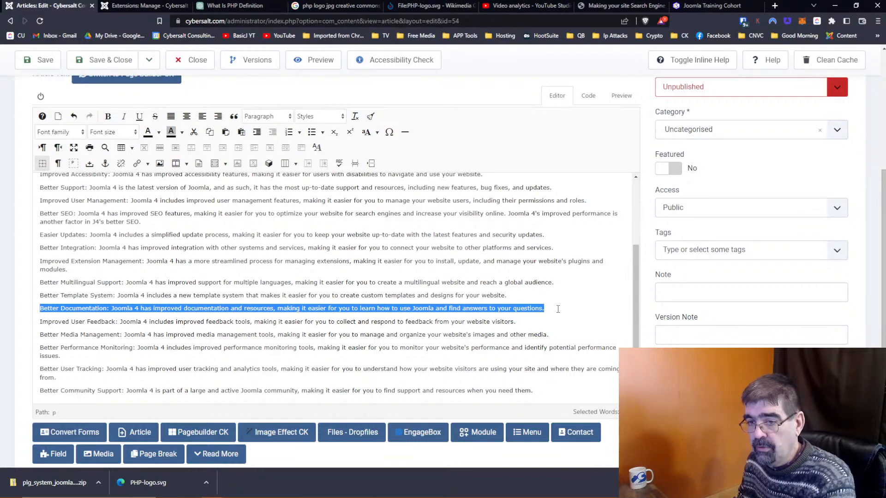
key("Delete")
key("Delete")
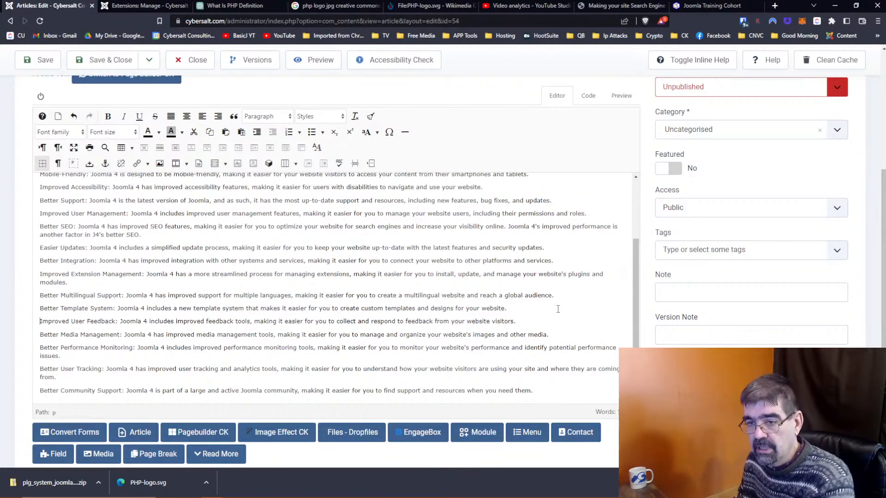
scroll(367, 282, "up", 3)
scroll(367, 282, "down", 3)
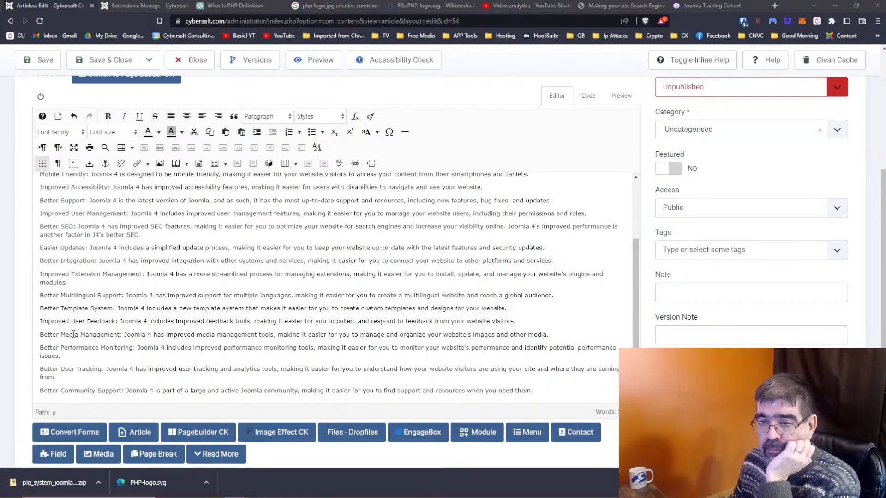
Step: Delete the Better Performance Monitoring paragraph below Better Media Management
left_click_drag(40, 348, 91, 355)
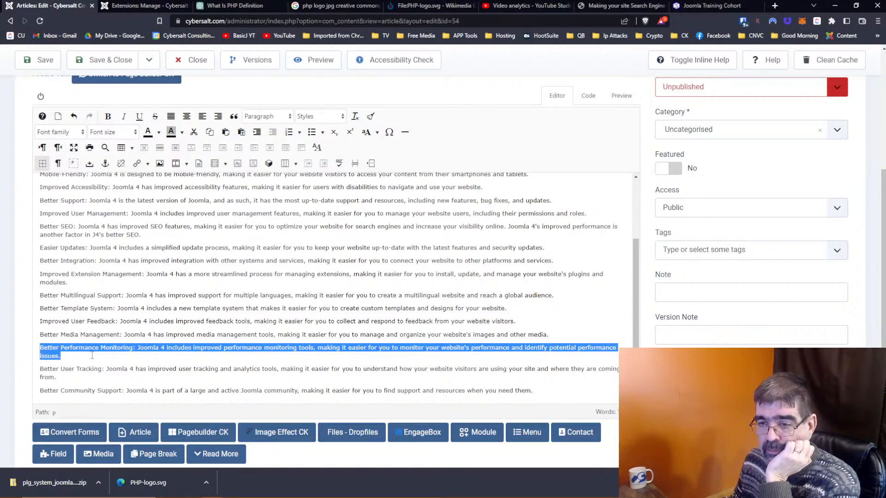
key("Delete")
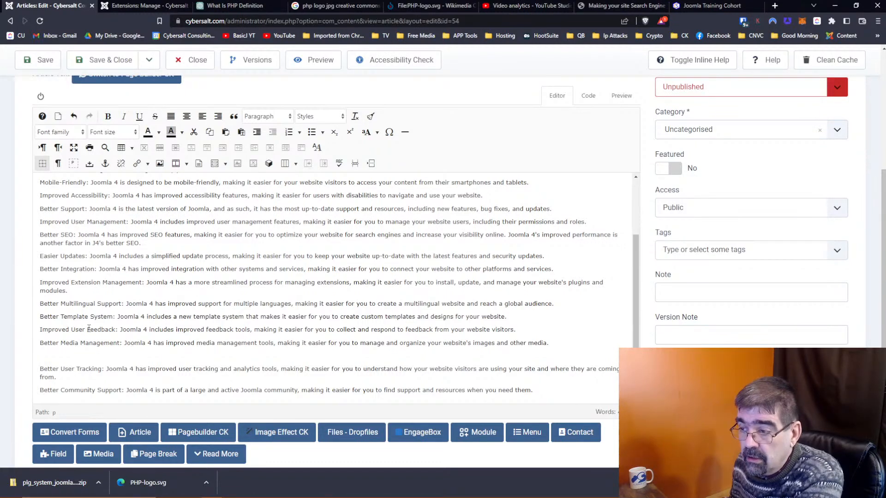
scroll(101, 343, "down", 1)
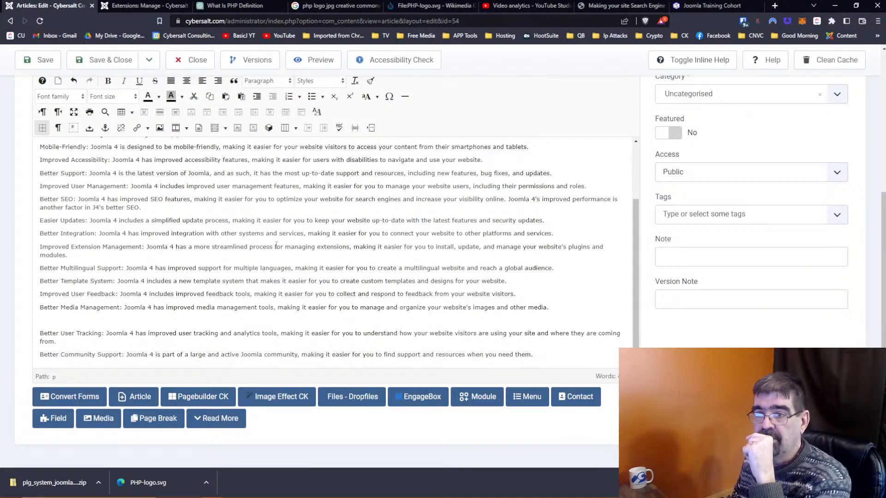
scroll(208, 203, "up", 3)
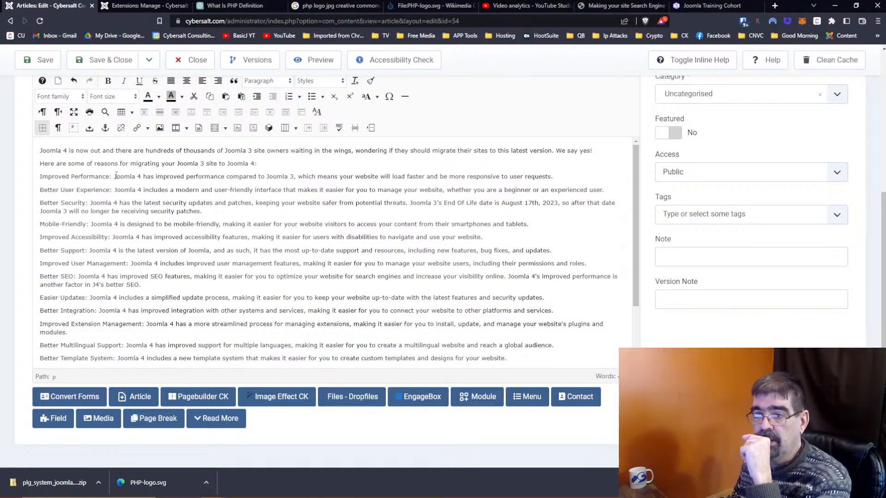
Step: Reword the Improved Performance bullet to open 'Joomla 4 is fast! It has improved performance…'
left_click(116, 175)
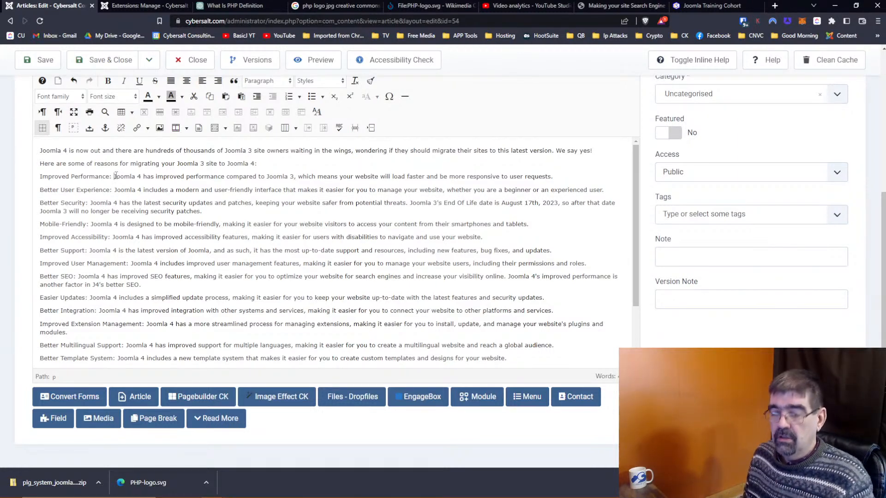
type("Joomla 4 is Fast")
key("BackSpace")
key("BackSpace")
key("BackSpace")
type("fast!")
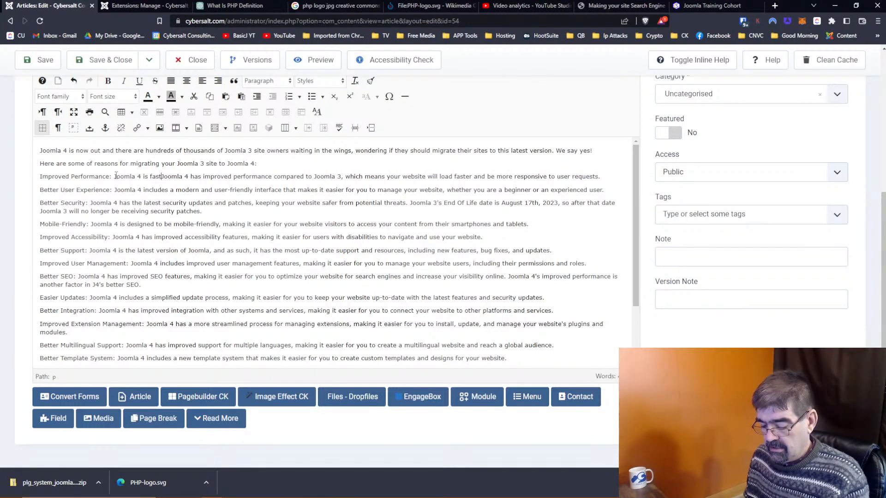
type(" Joomla")
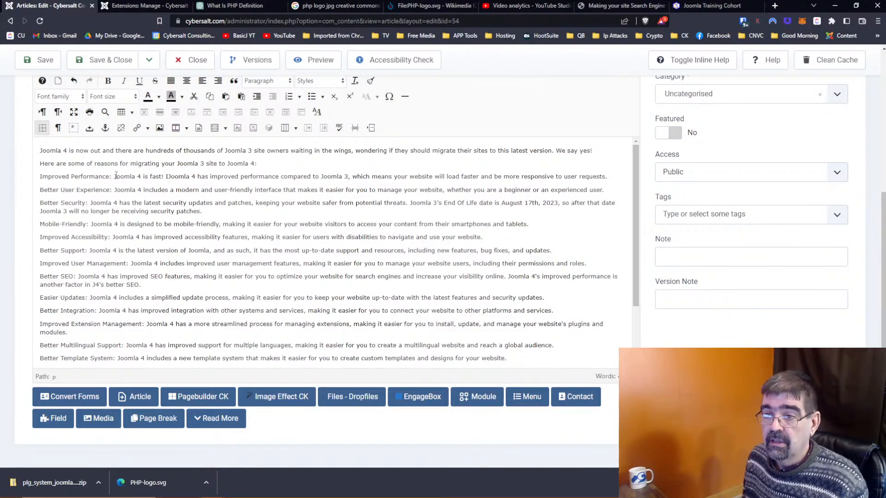
key("Delete")
key("Delete")
key("Delete")
key("Delete")
key("Delete")
key("Delete")
key("Delete")
key("Delete")
type("It")
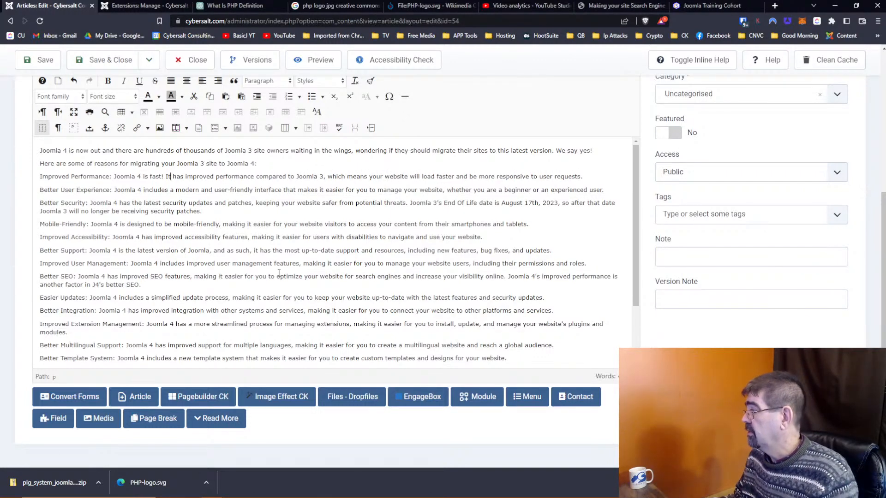
scroll(347, 254, "down", 2)
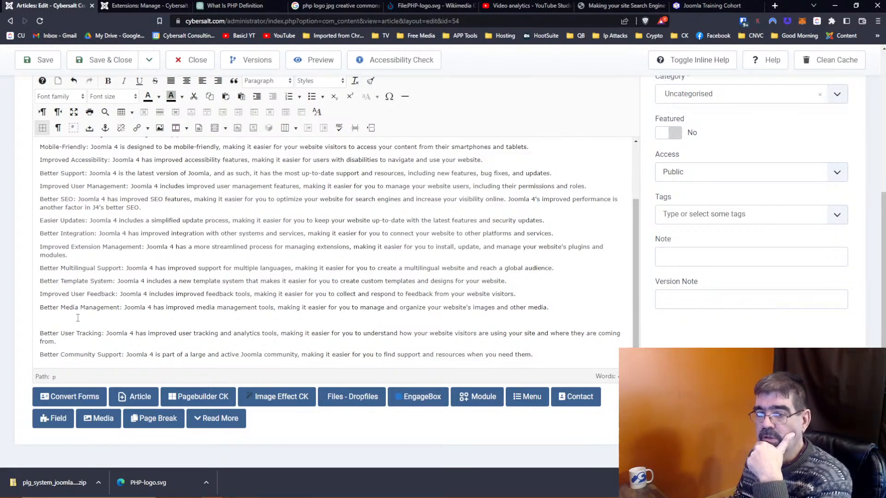
scroll(257, 302, "up", 2)
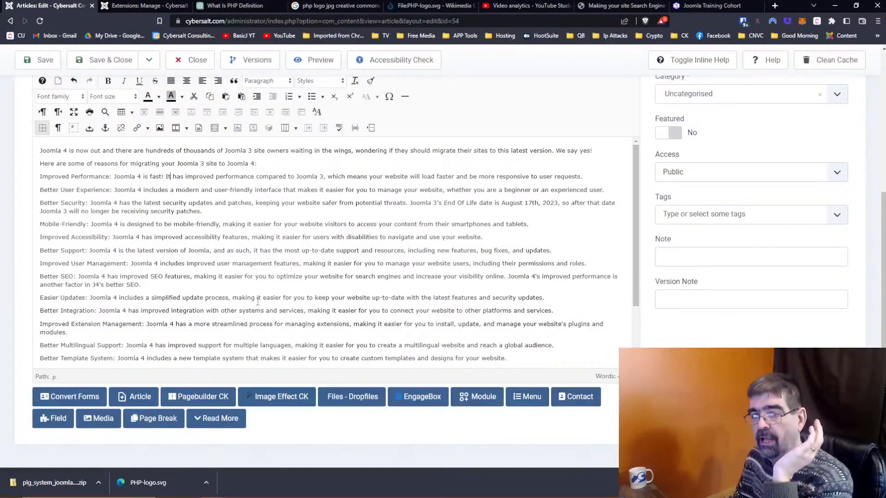
scroll(257, 301, "down", 2)
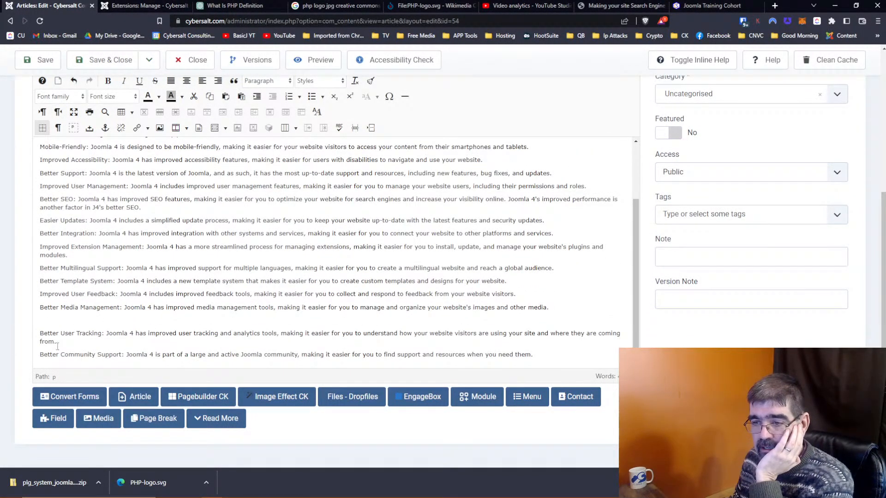
Step: Delete the Better Community Support paragraph, then delete and restore Easier Updates
left_click_drag(40, 355, 550, 356)
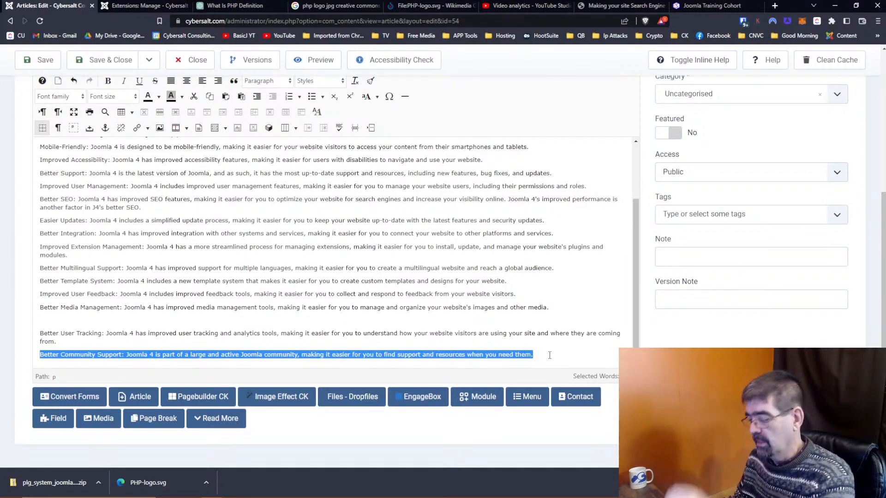
key("BackSpace")
key("BackSpace")
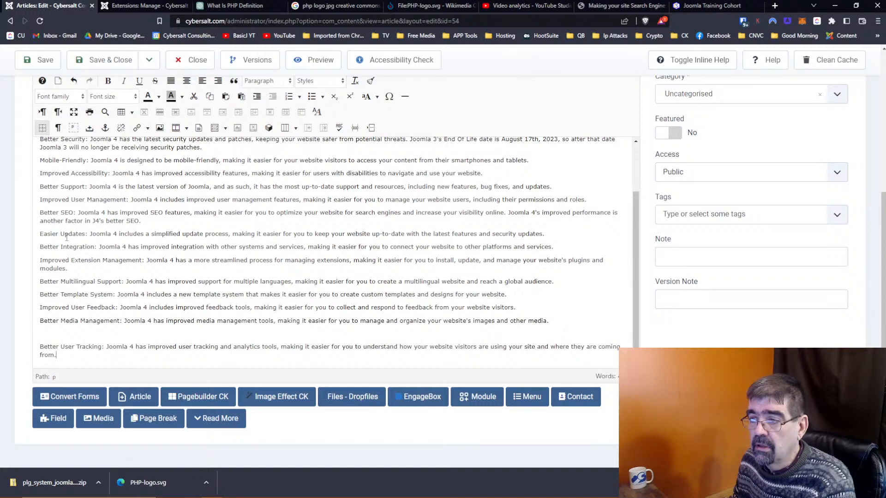
left_click_drag(40, 234, 570, 235)
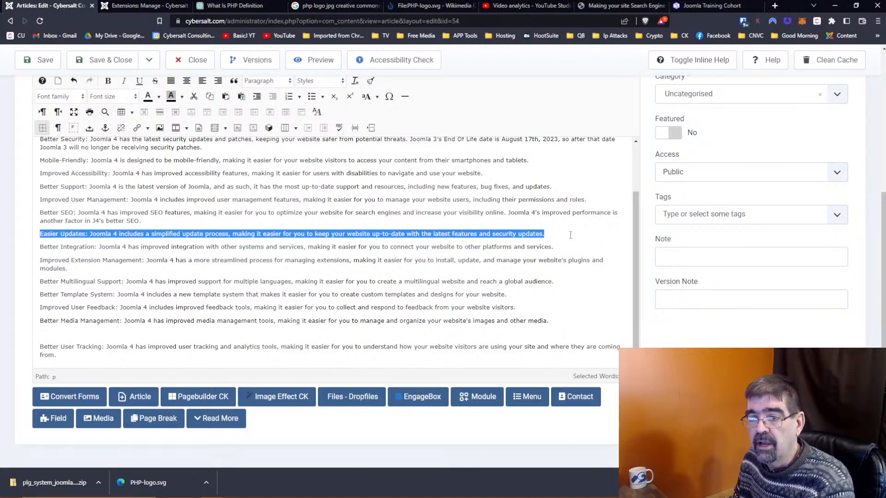
key("Delete")
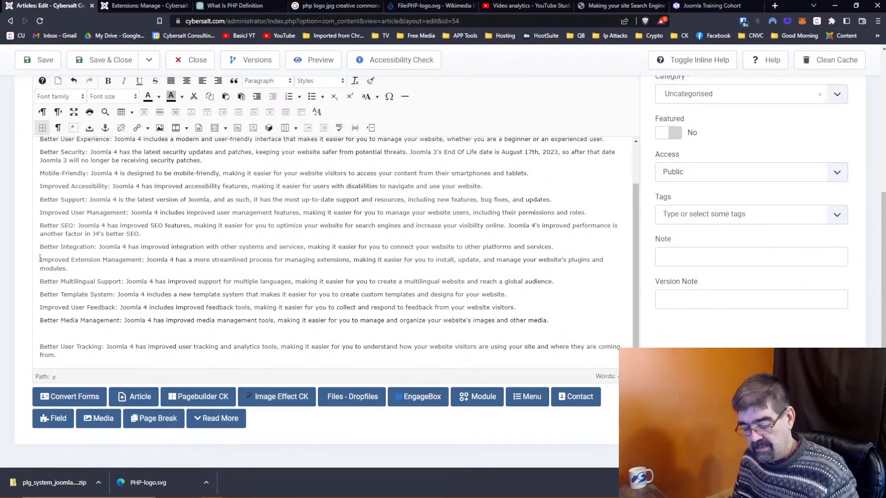
key("ctrl+z")
left_click(123, 251)
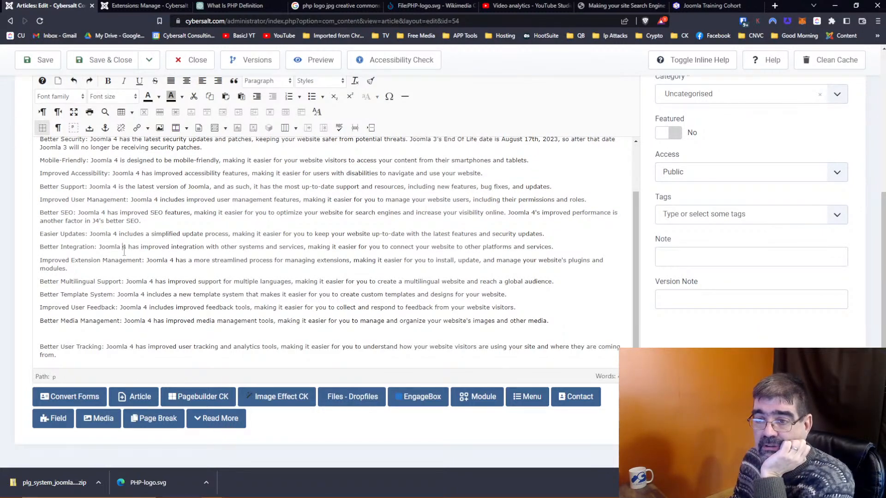
scroll(121, 249, "up", 5)
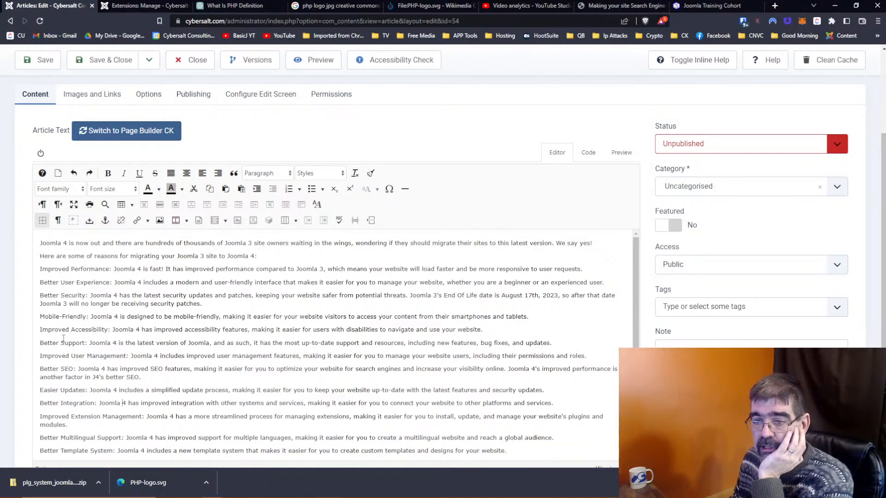
scroll(92, 316, "down", 1)
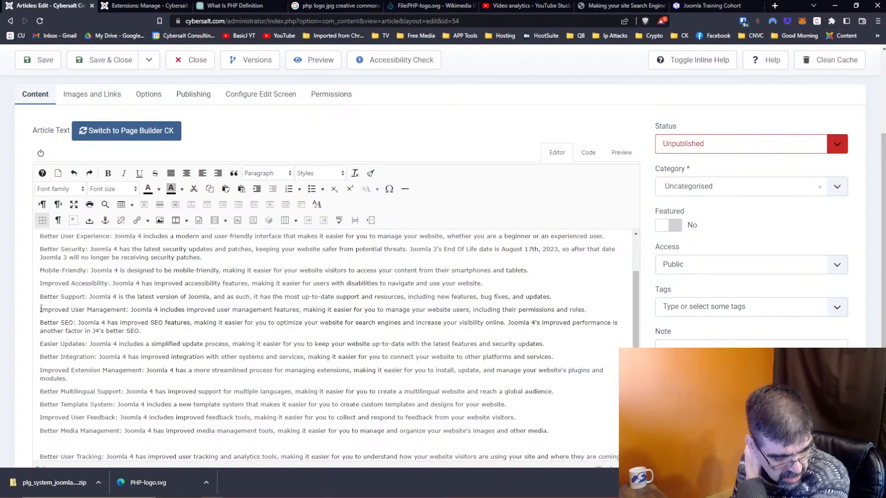
Step: Remove the Easier Updates and Better Template System paragraphs from the reasons list
left_click_drag(40, 309, 596, 309)
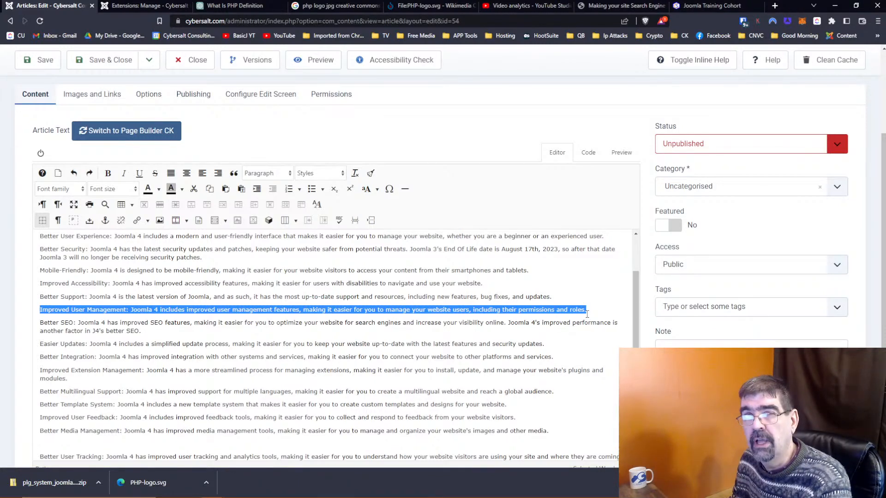
left_click(252, 310)
scroll(72, 311, "down", 1)
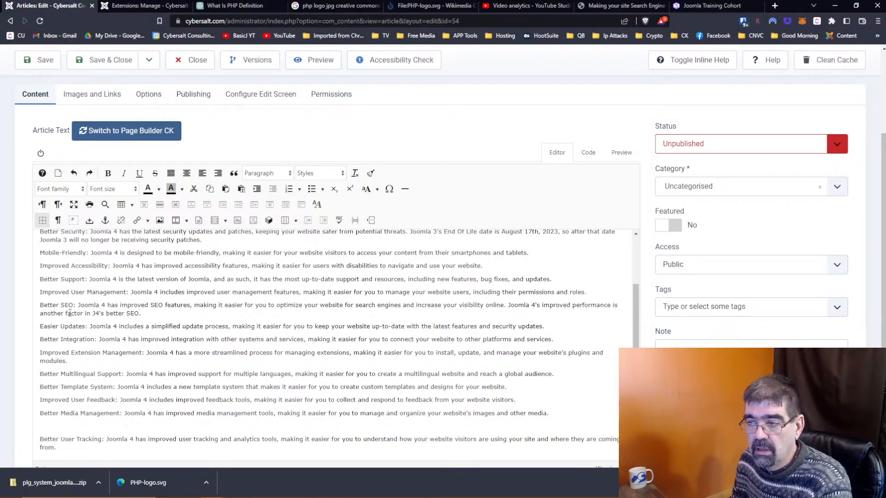
left_click_drag(40, 326, 603, 330)
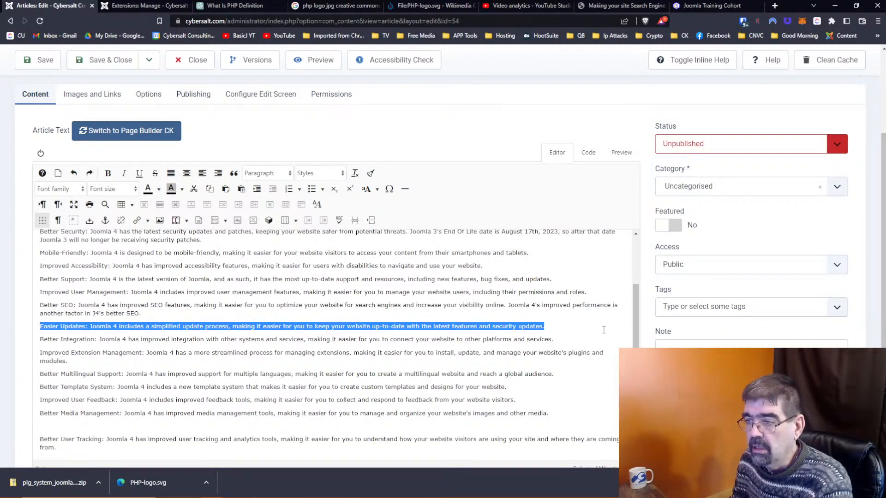
key("Delete")
key("Delete")
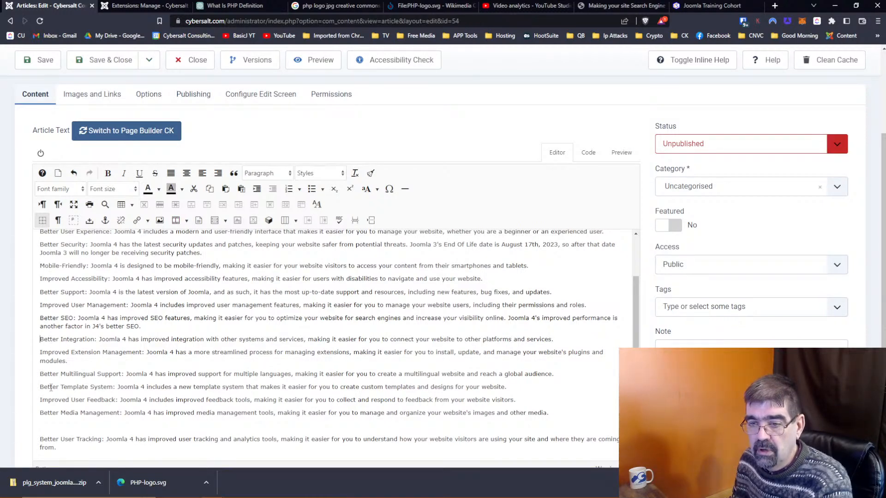
left_click_drag(41, 388, 570, 387)
key("Delete")
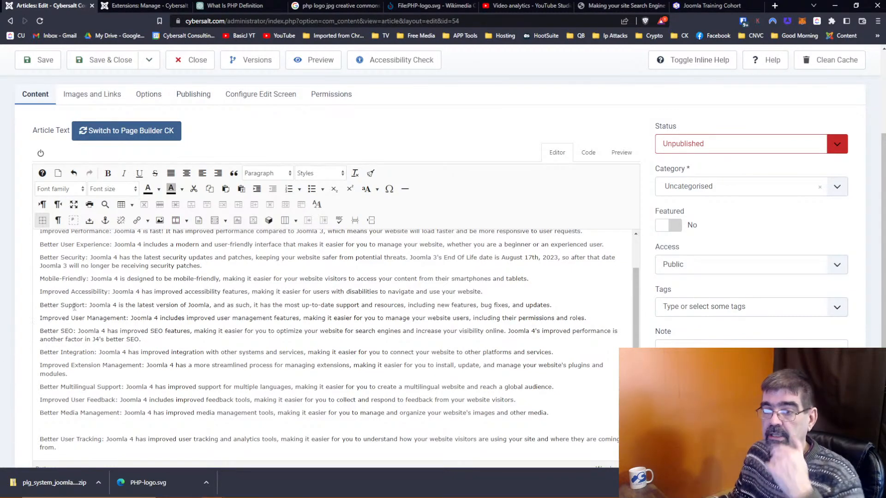
Step: Change the article title to 'Why Migrate from Joomla 3 to Joomla 4'
scroll(199, 336, "up", 1)
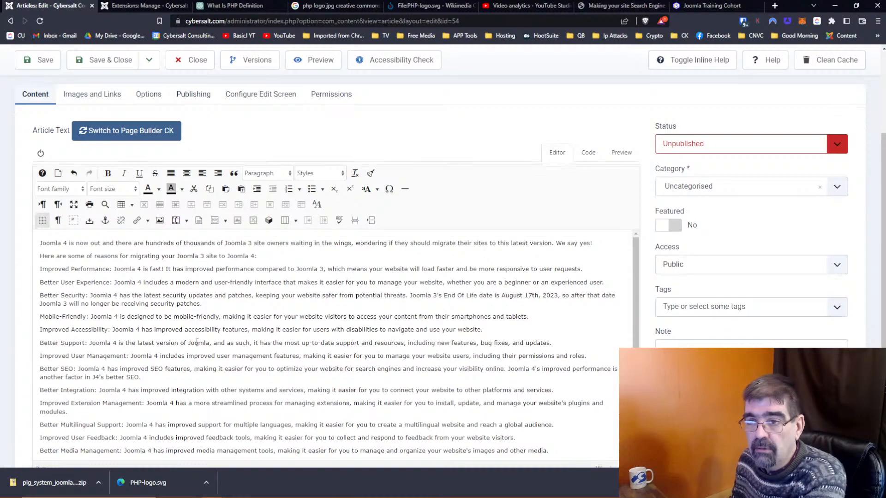
scroll(197, 340, "up", 3)
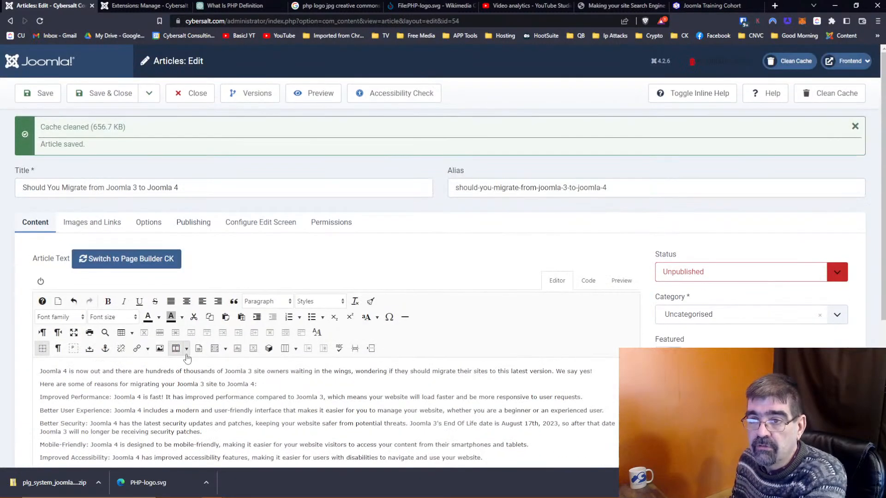
left_click(43, 188)
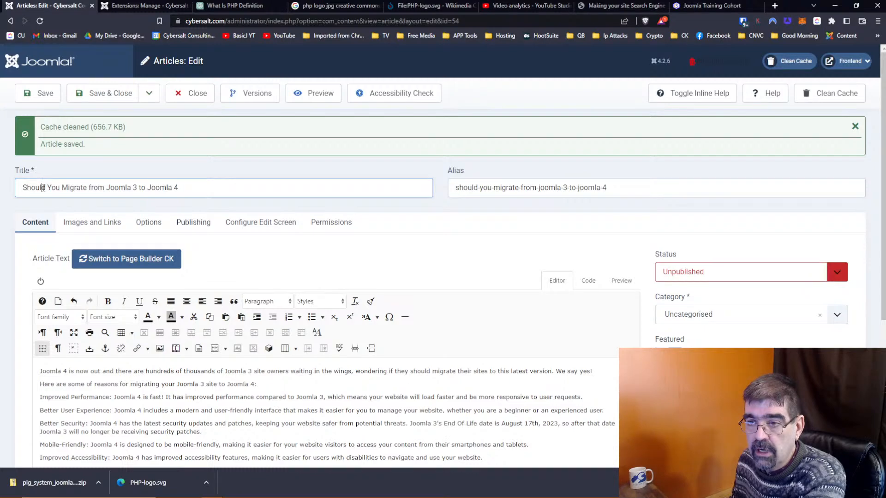
left_click_drag(62, 188, 4, 182)
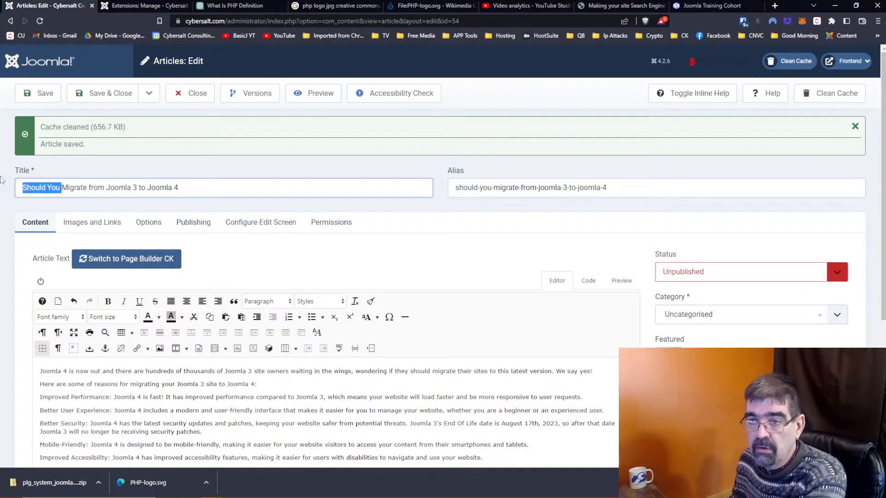
type("Why")
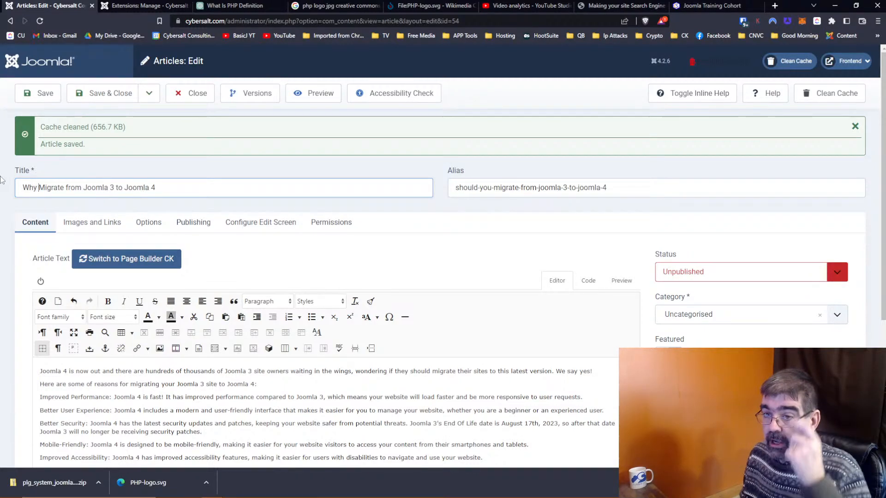
Step: Clear the Alias field so it regenerates from the new title
scroll(378, 262, "down", 2)
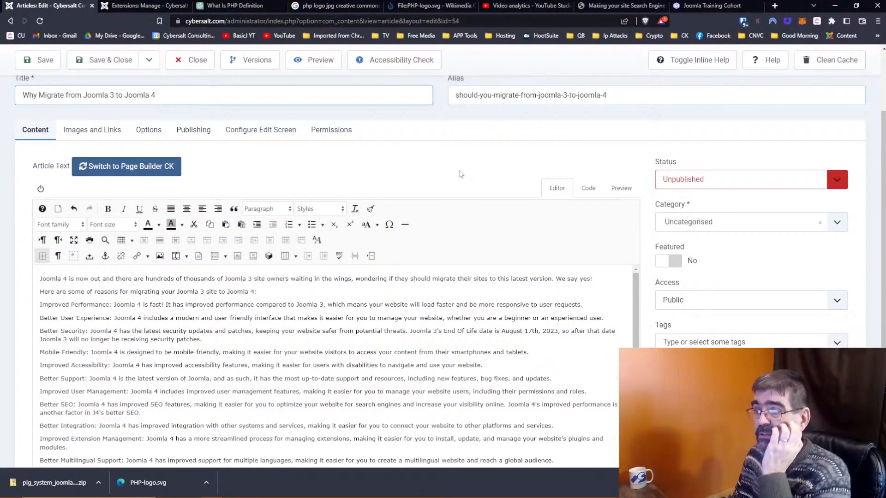
left_click_drag(639, 99, 452, 95)
key("BackSpace")
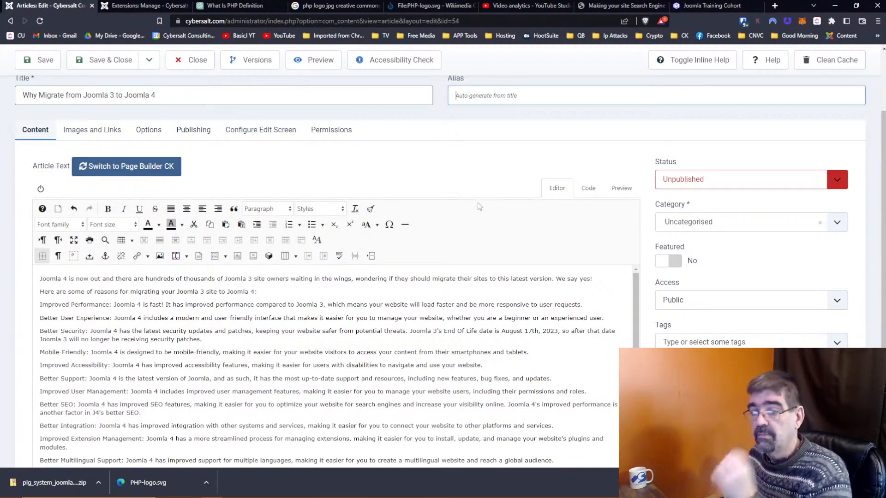
scroll(478, 206, "down", 2)
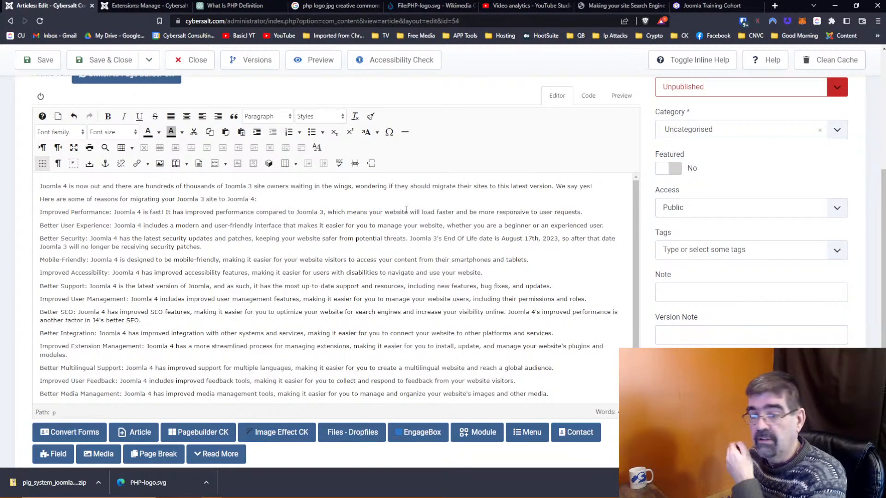
Step: Delete the Improved User Feedback paragraph
scroll(406, 209, "down", 1)
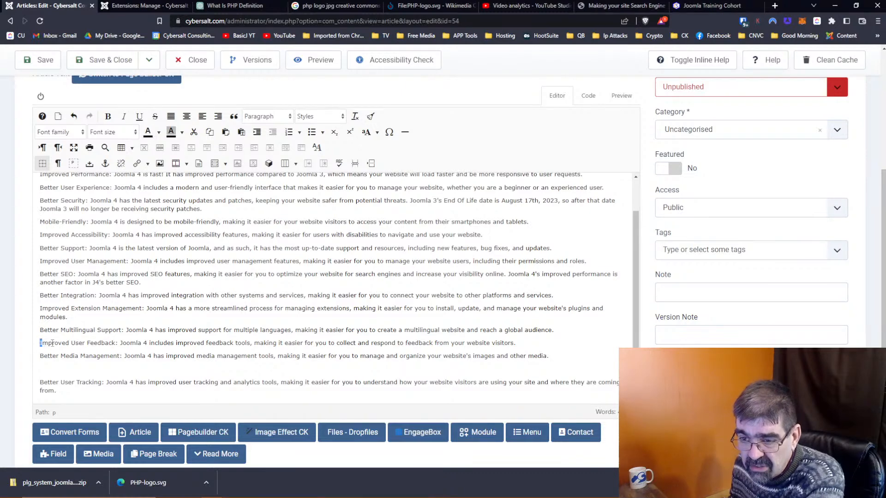
left_click_drag(40, 343, 104, 344)
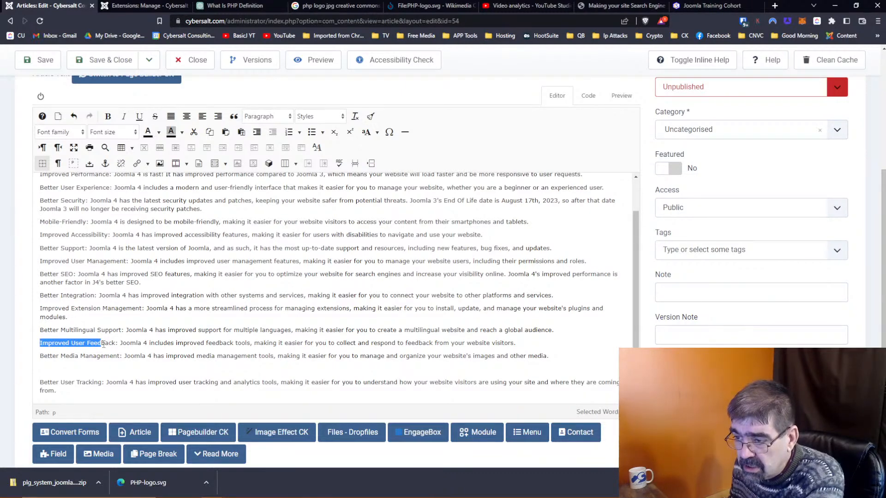
left_click_drag(103, 344, 581, 359)
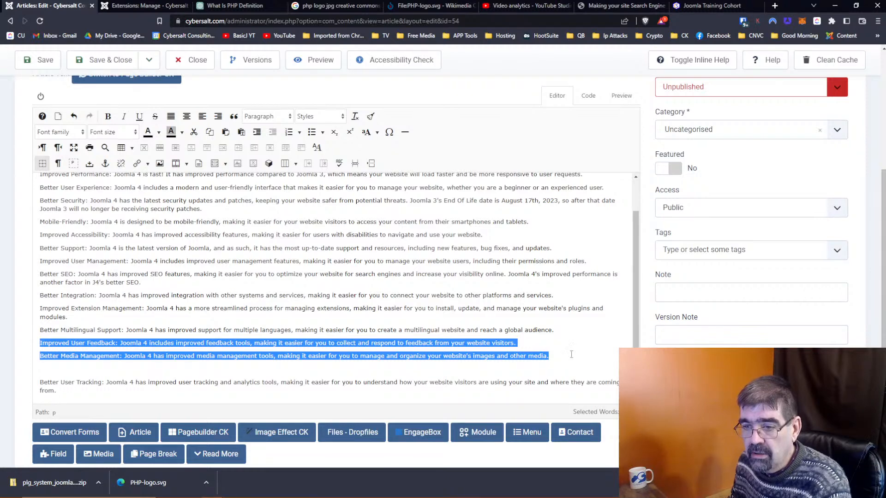
scroll(487, 318, "down", 1)
left_click_drag(516, 307, 14, 313)
key("Delete")
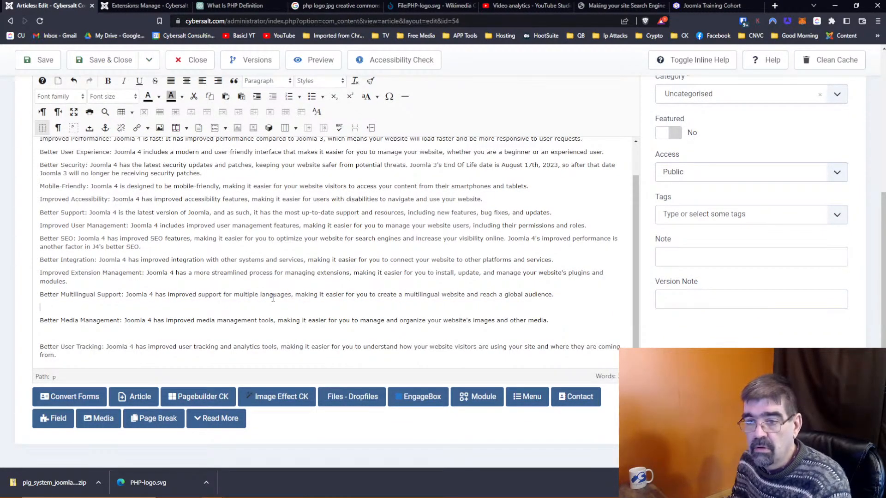
Step: Delete the Better User Tracking paragraph along with its blank line
left_click(41, 332)
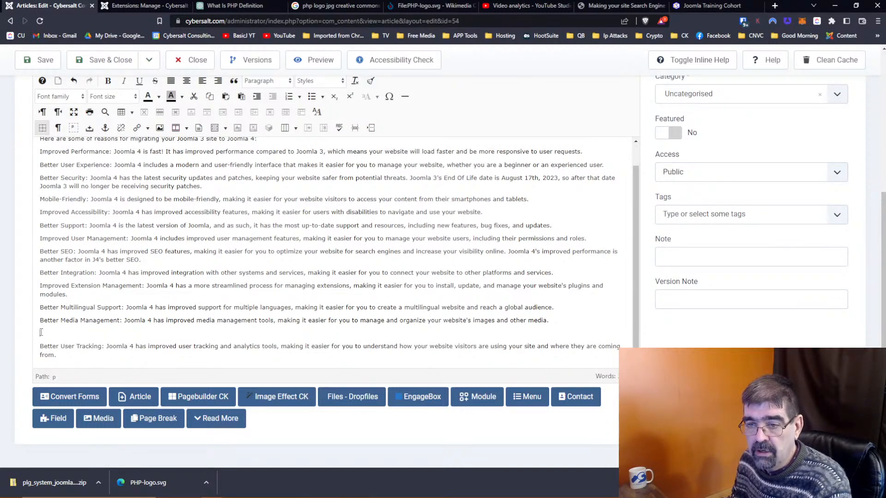
left_click_drag(41, 332, 133, 371)
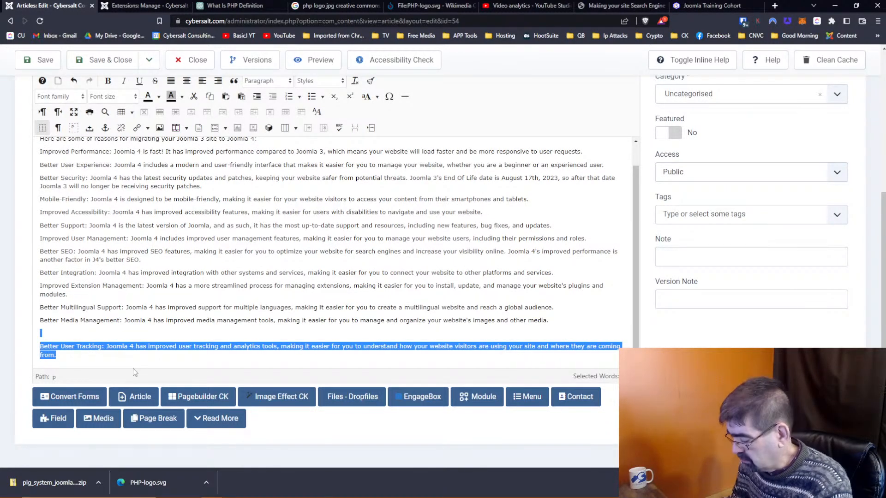
key("Delete")
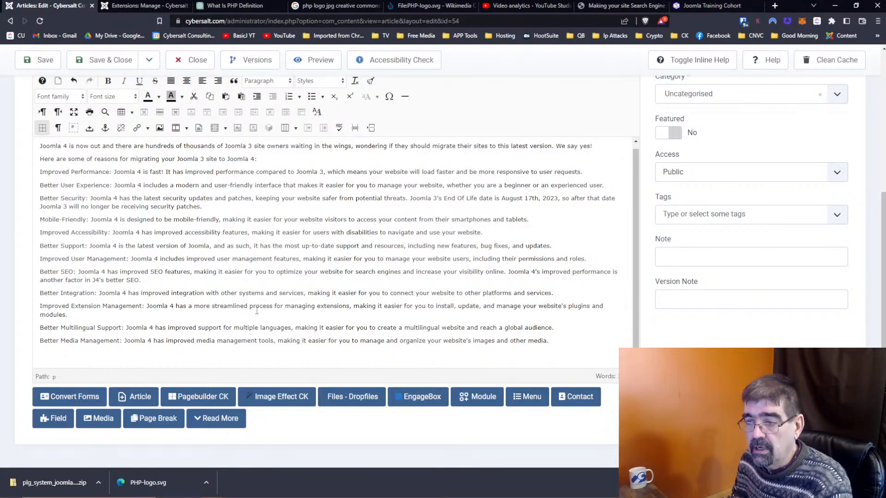
scroll(318, 311, "up", 1)
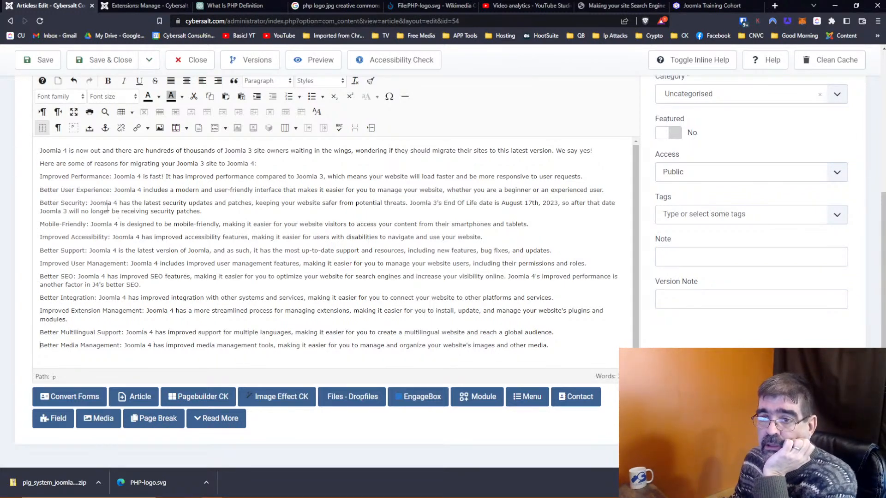
Step: Format the twelve reasons, Improved Performance through Better Media Management, as a bullet list
left_click_drag(39, 176, 556, 340)
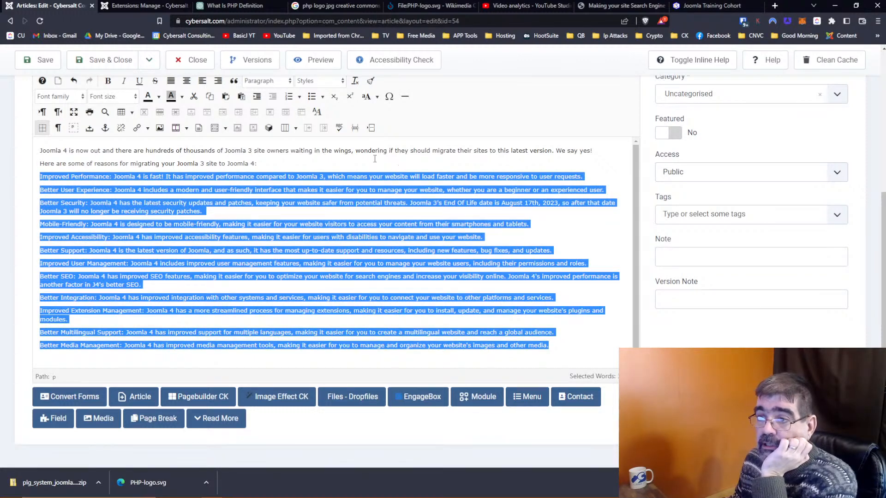
left_click(312, 97)
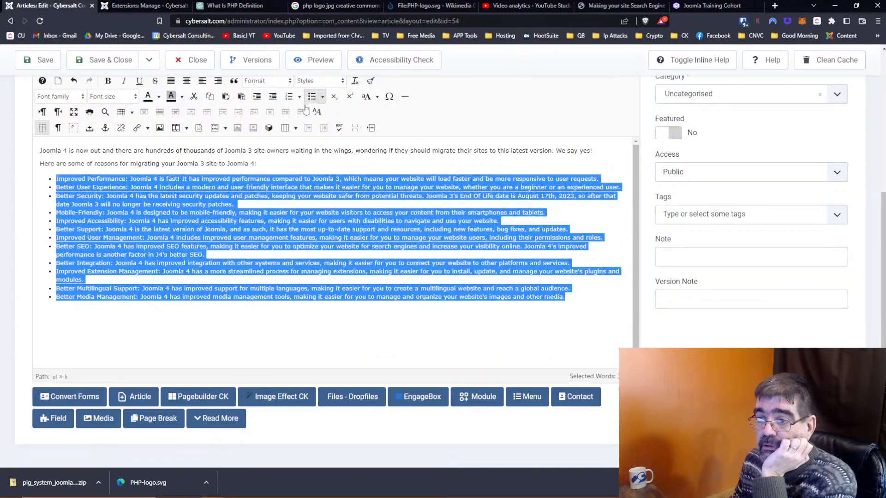
left_click(170, 306)
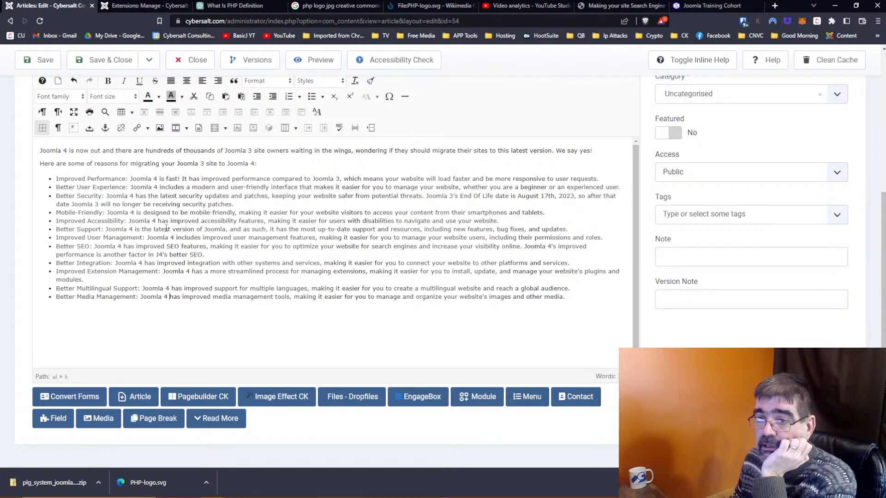
scroll(166, 228, "up", 1)
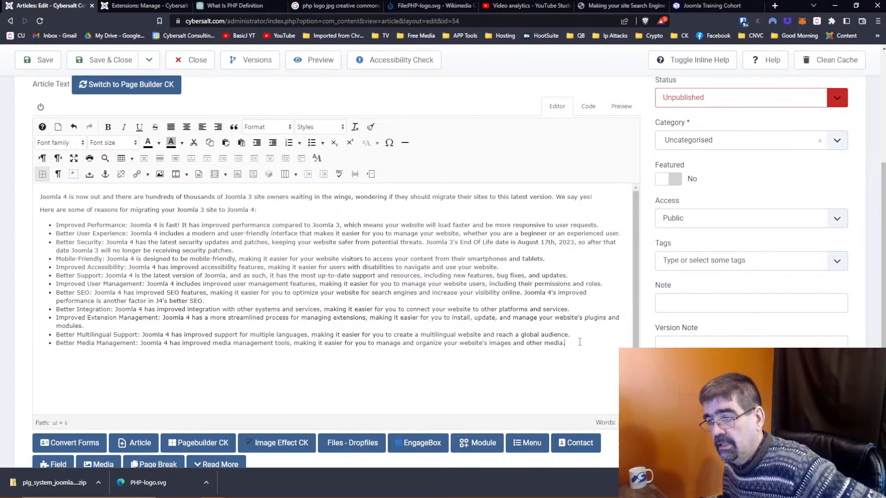
scroll(579, 342, "down", 1)
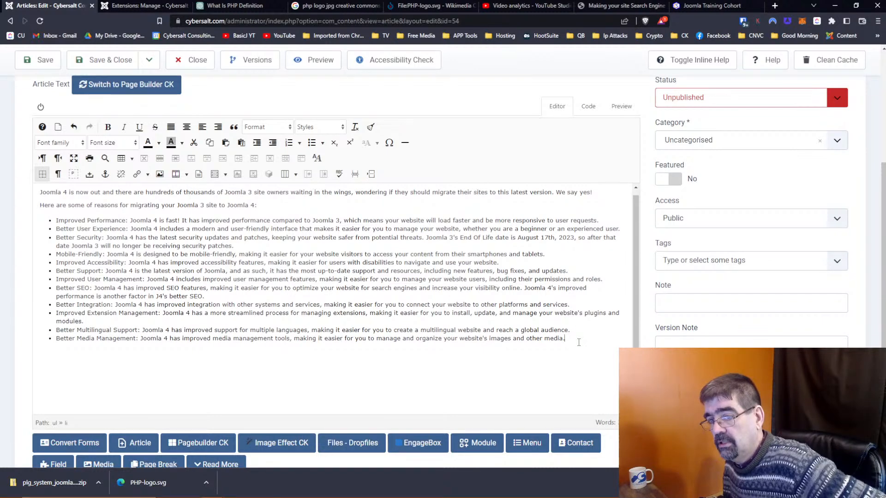
scroll(477, 343, "up", 1)
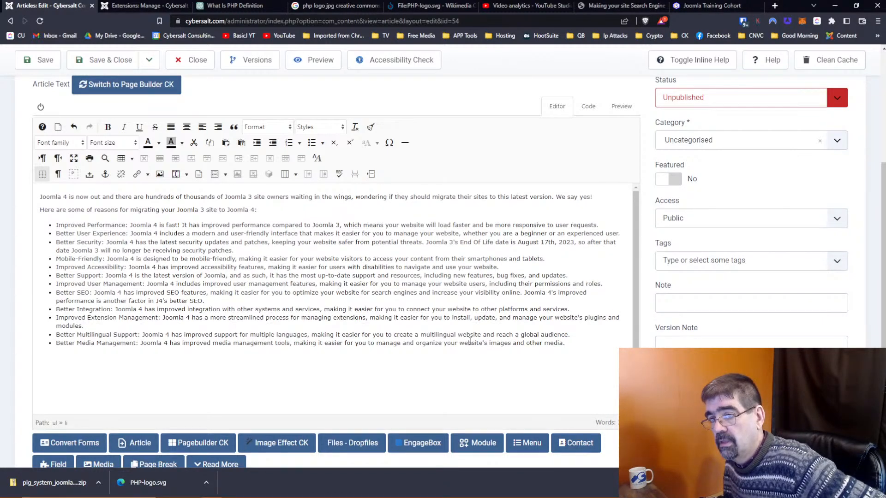
Step: Add a closing paragraph: 'There are other reasons for migrating your Joomla 3 site to Joomla 4…'
key("Return")
key("Return")
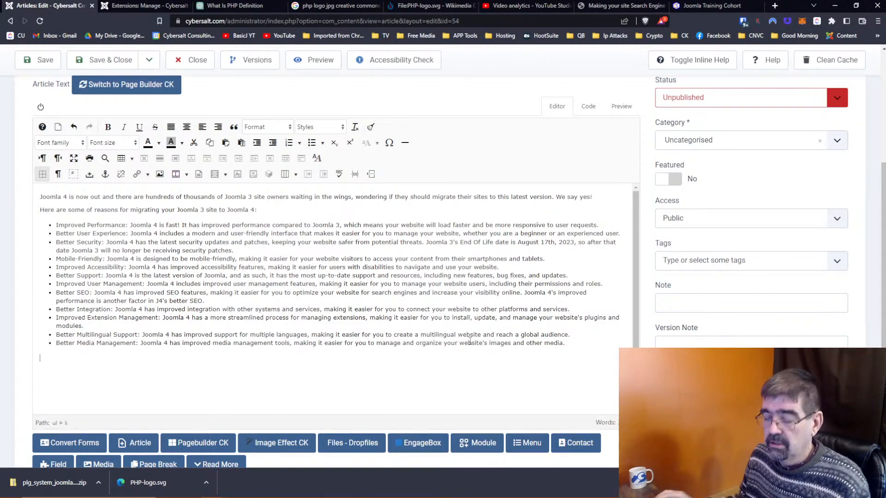
type("There are othe")
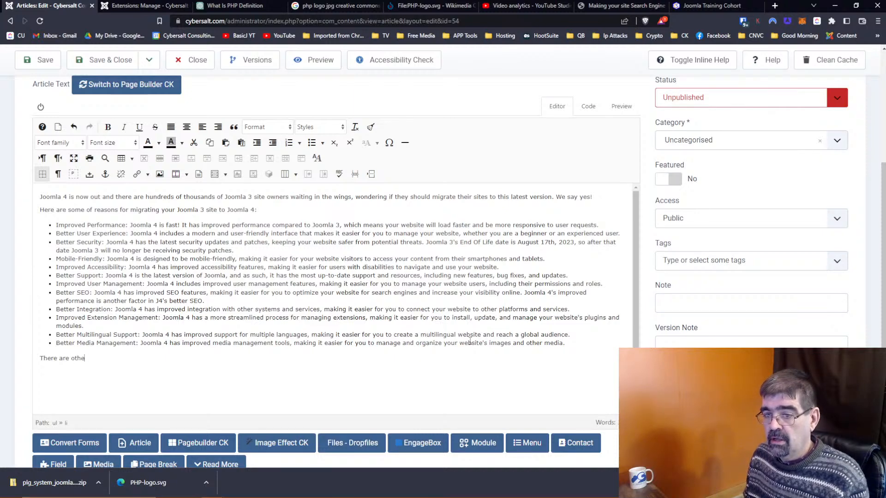
type("r r")
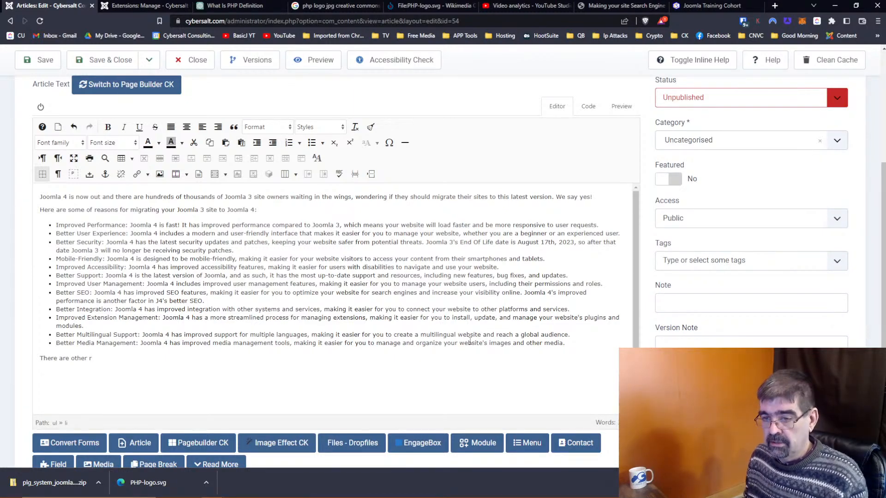
type("esons for")
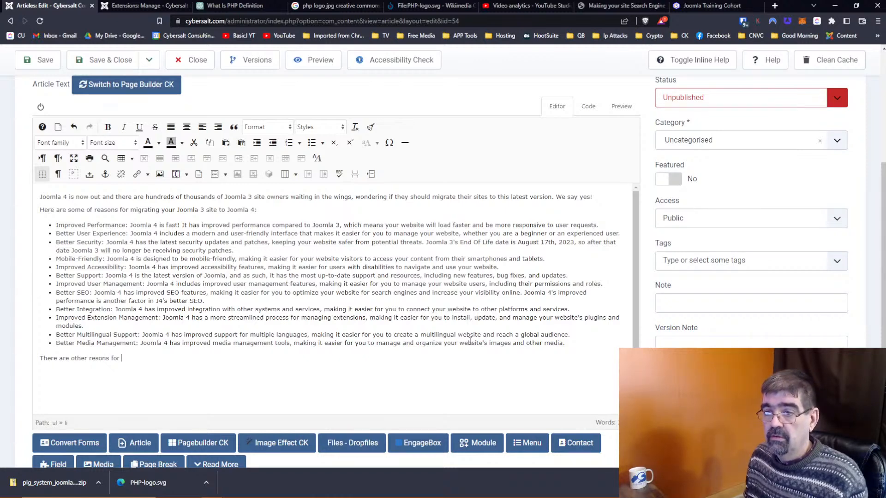
type(" migrating ")
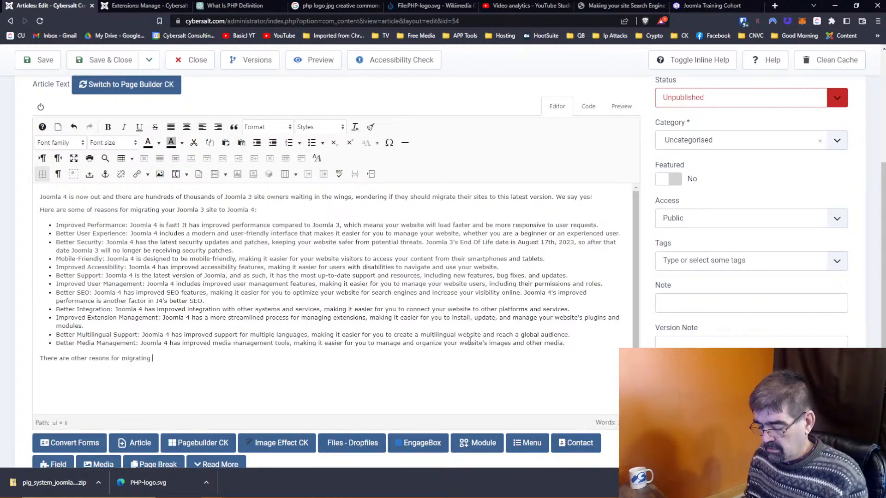
type("yoru Joomla 3 site to Joomla")
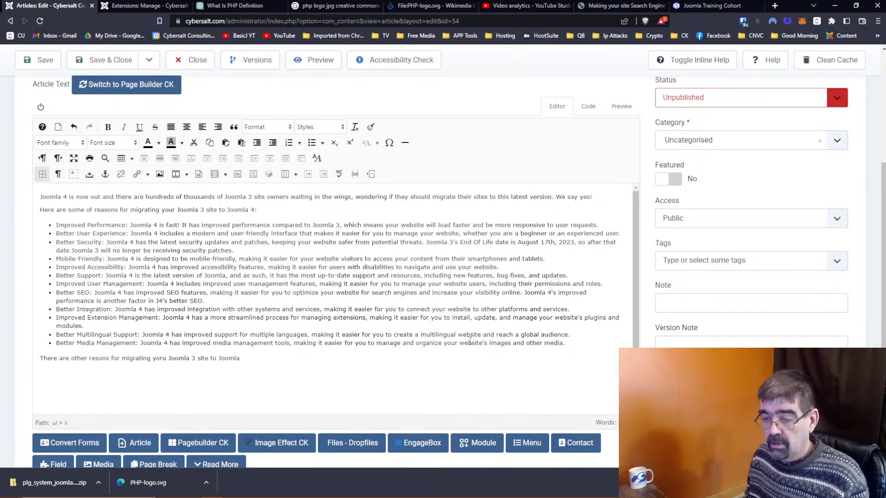
type(" 4,")
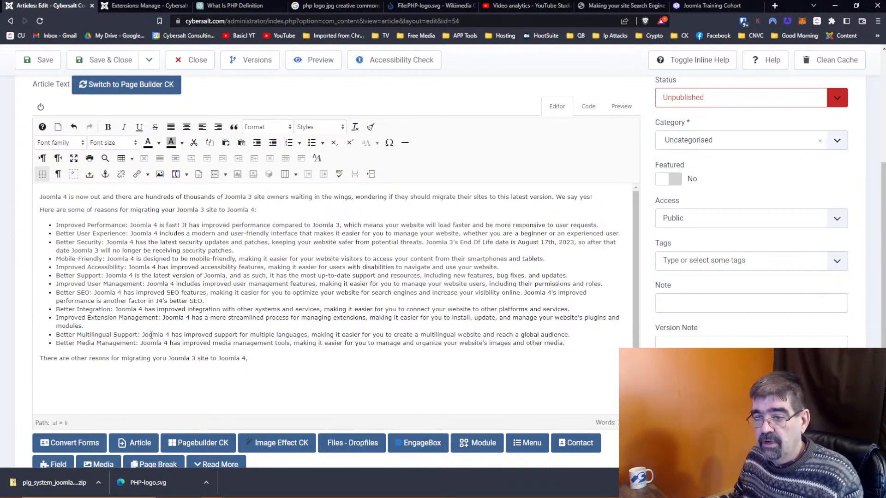
double_click(161, 358)
type("your ")
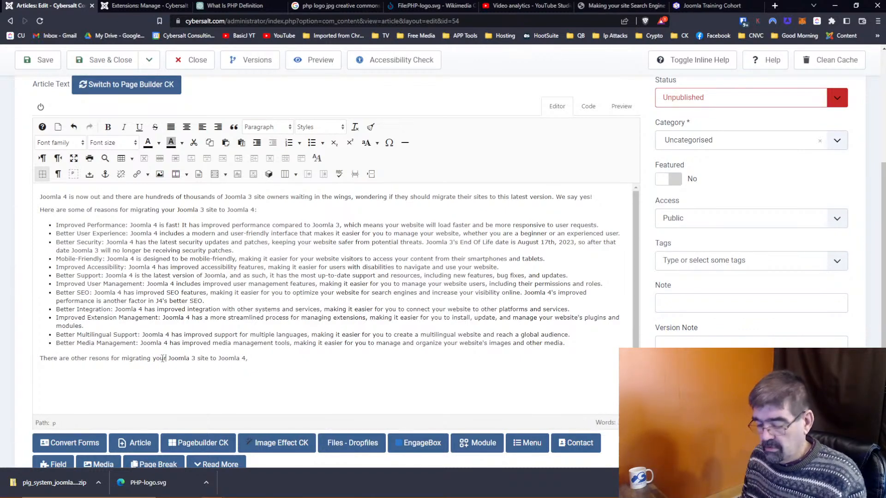
type("but for now")
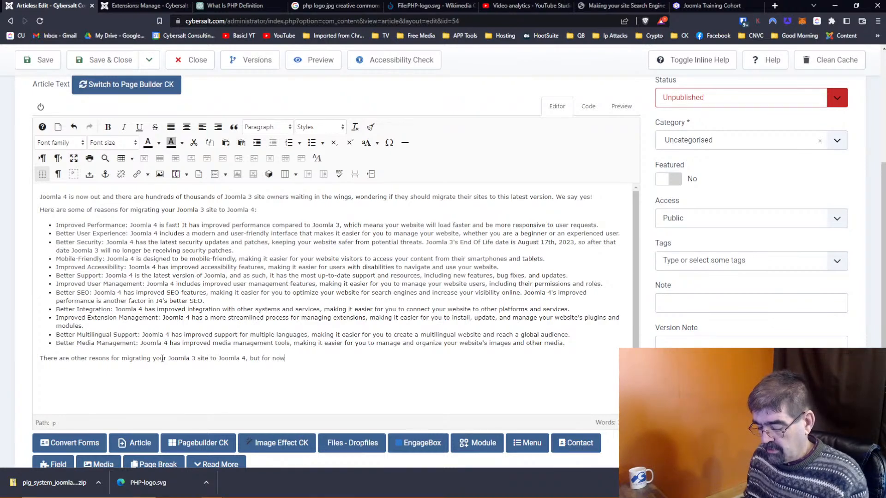
type(" we;")
key("BackSpace")
type("'ll")
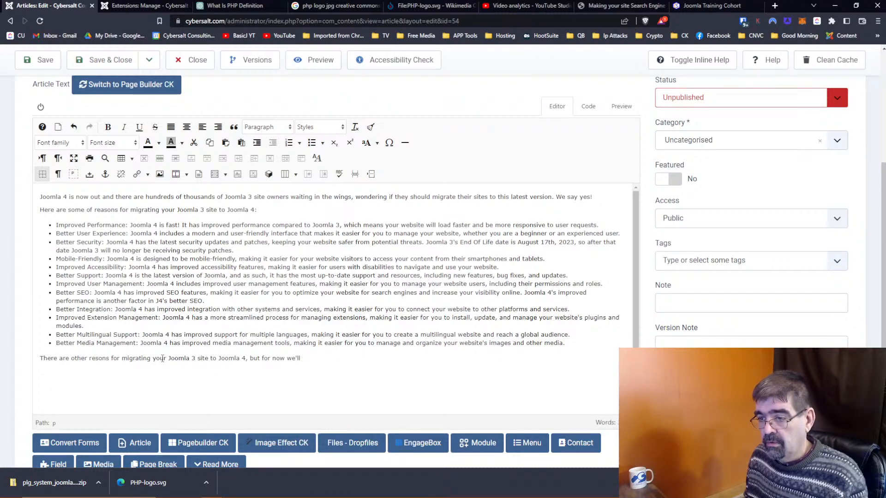
type(" leave it and that and ")
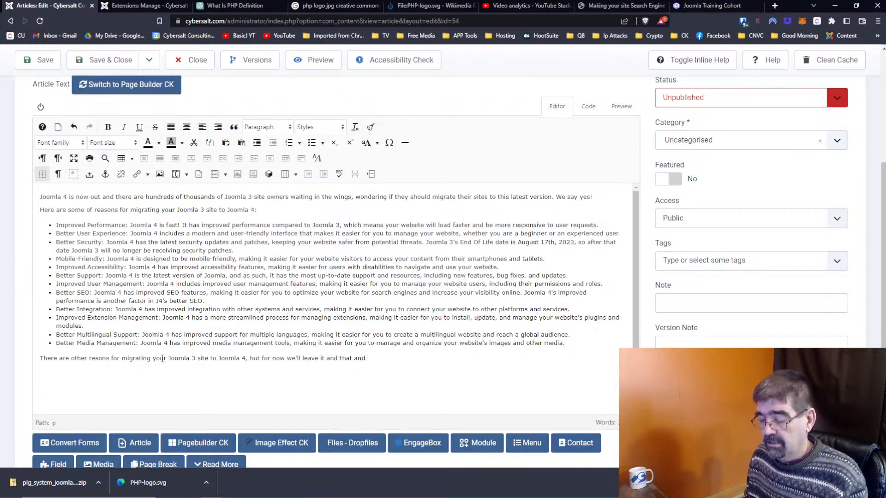
type("say, G")
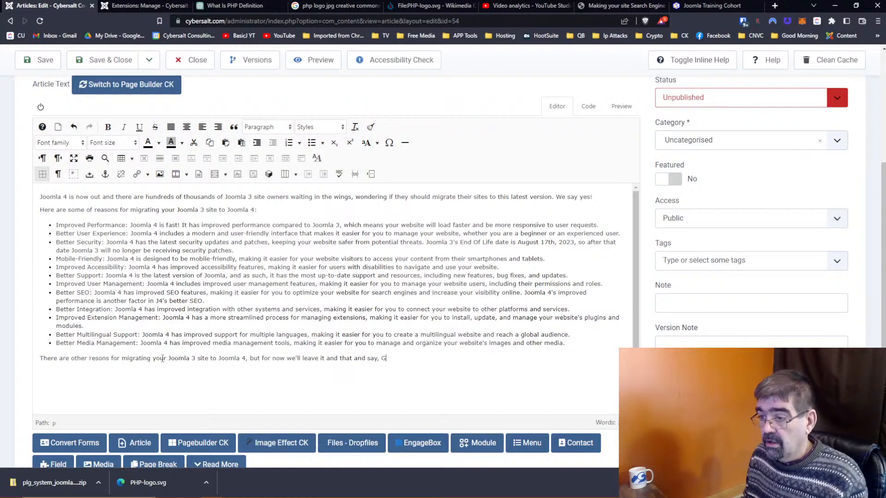
key("BackSpace")
type("\"")
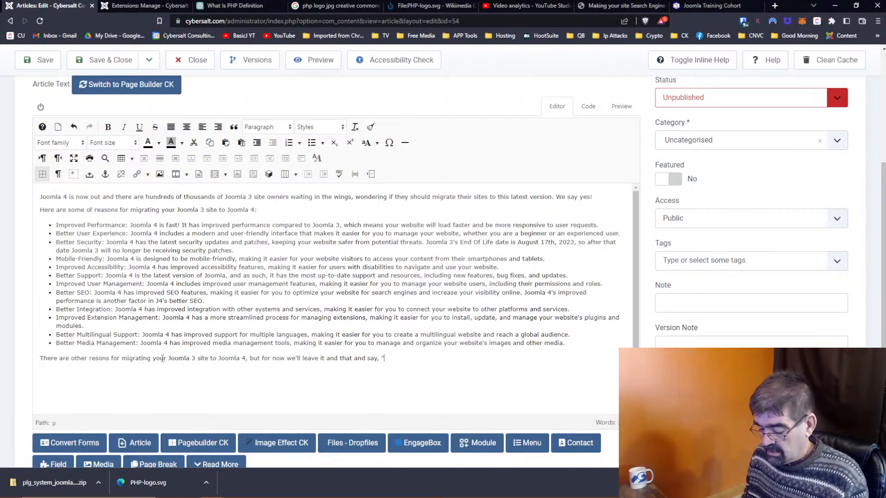
type("go for it")
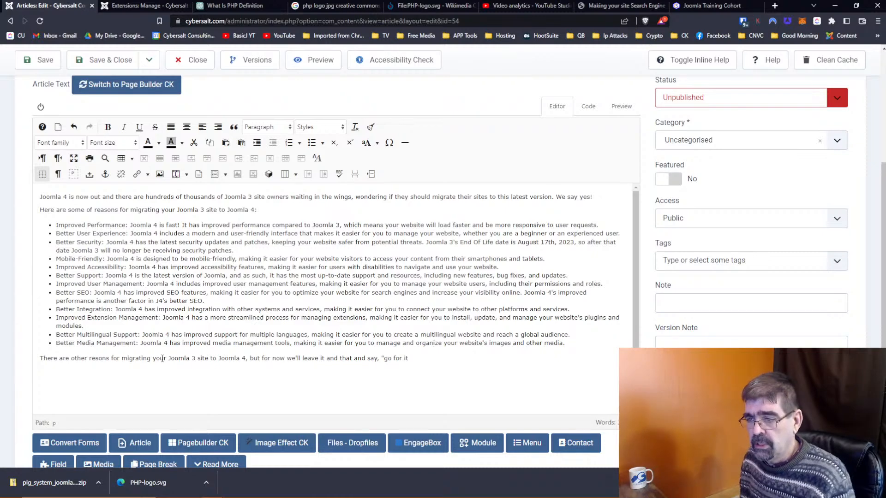
Step: Insert 'just' before 'say', capitalise 'Go for it.' and add 'And remember, if you'
scroll(266, 287, "down", 1)
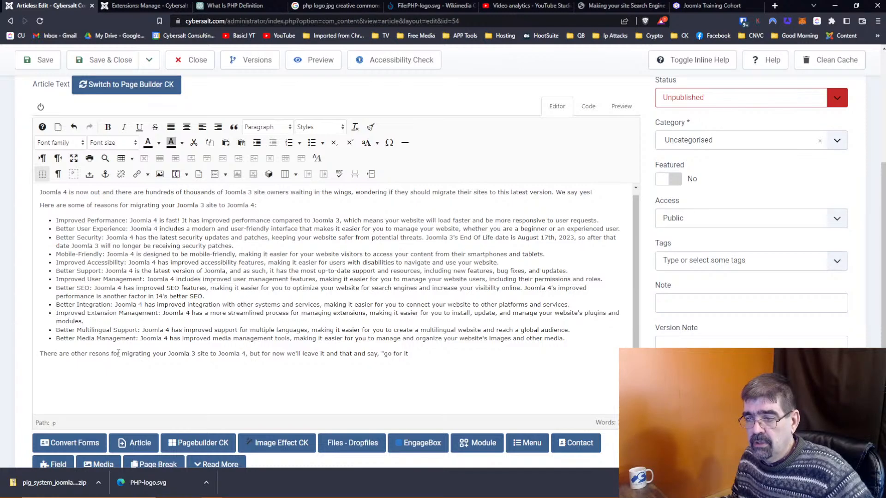
left_click(368, 353)
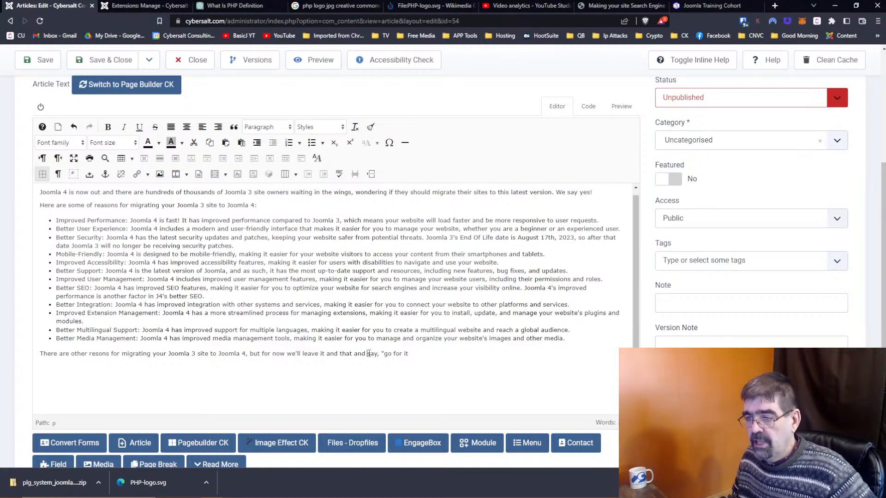
type("just")
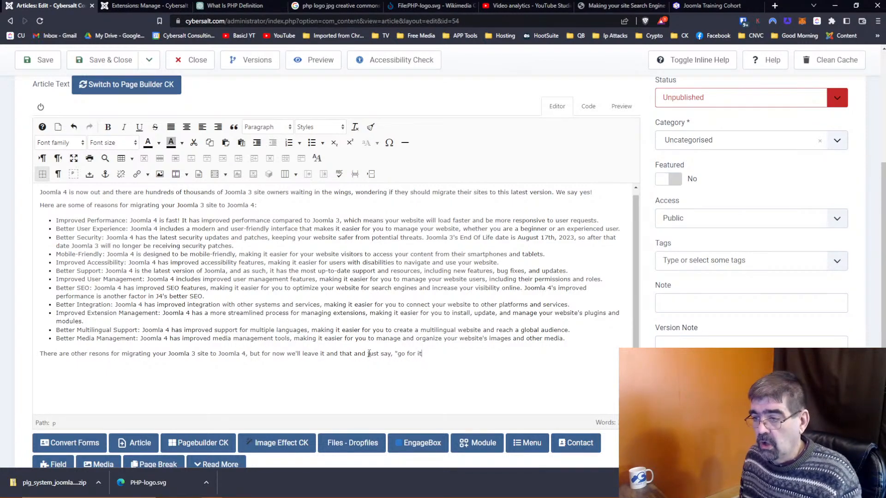
key("BackSpace")
key("BackSpace")
key("BackSpace")
key("BackSpace")
key("BackSpace")
key("BackSpace")
key("BackSpace")
key("BackSpace")
type("Go for it")
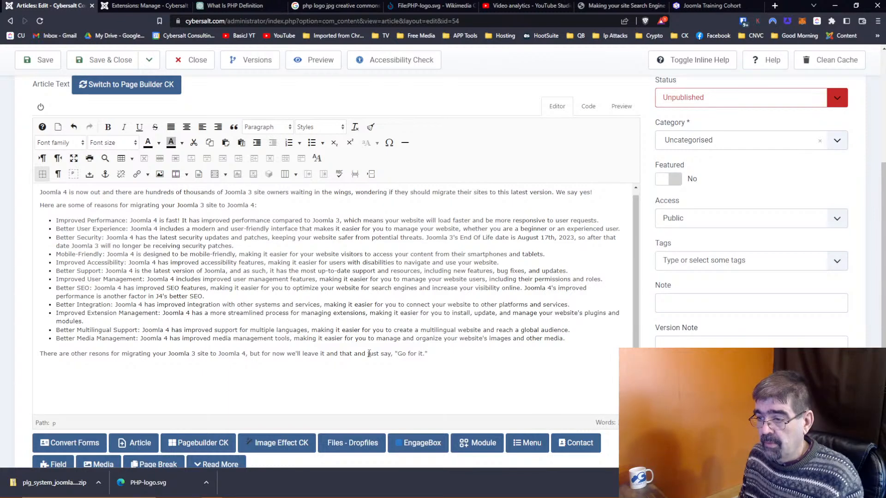
type(".\" And re")
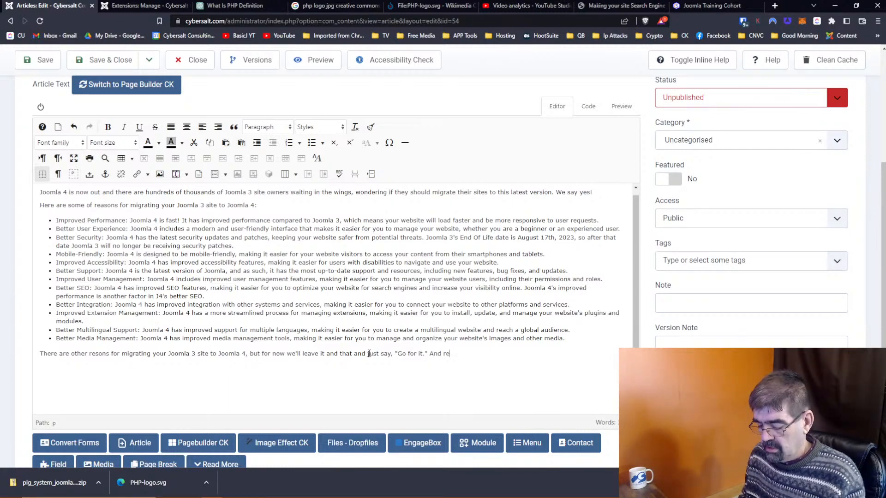
type("mmember, if you")
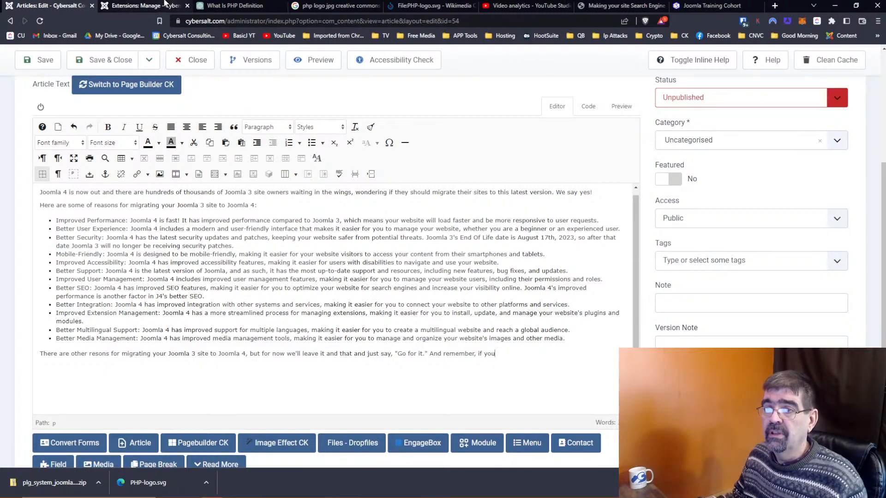
Step: Open the PHP 7.4 is now End of Life (EOL) article in the second tab
left_click(147, 6)
left_click(28, 123)
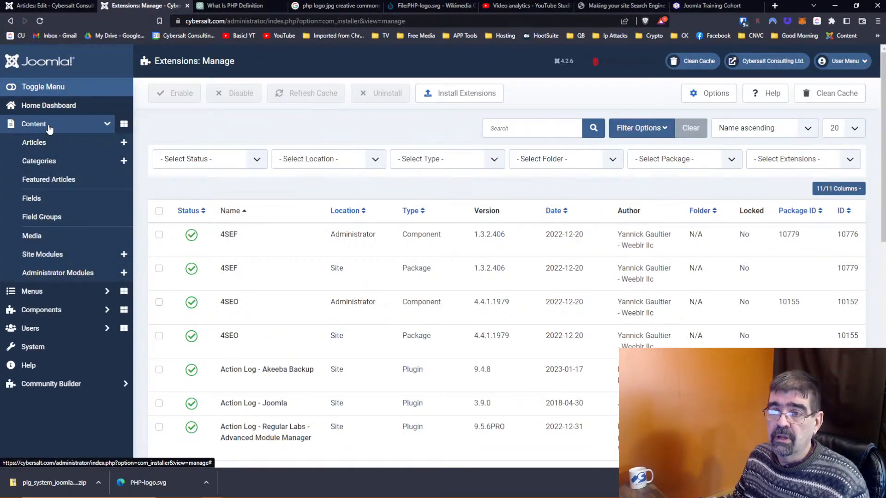
left_click(50, 142)
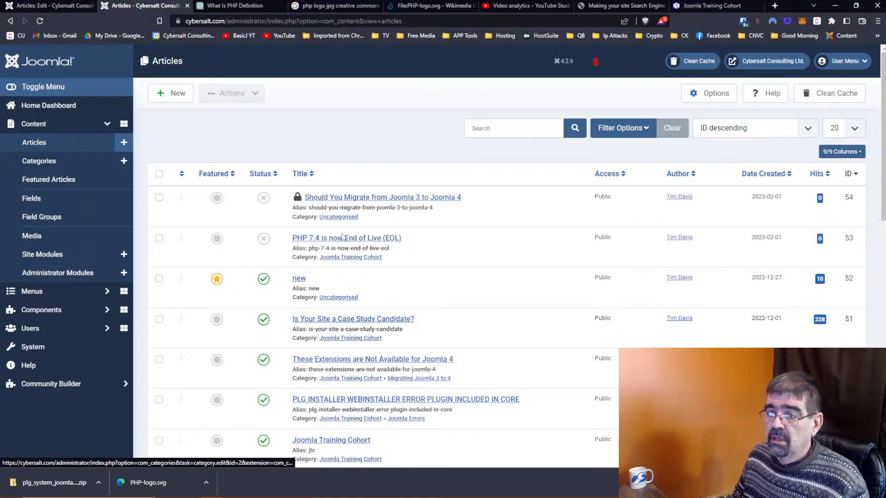
left_click(343, 238)
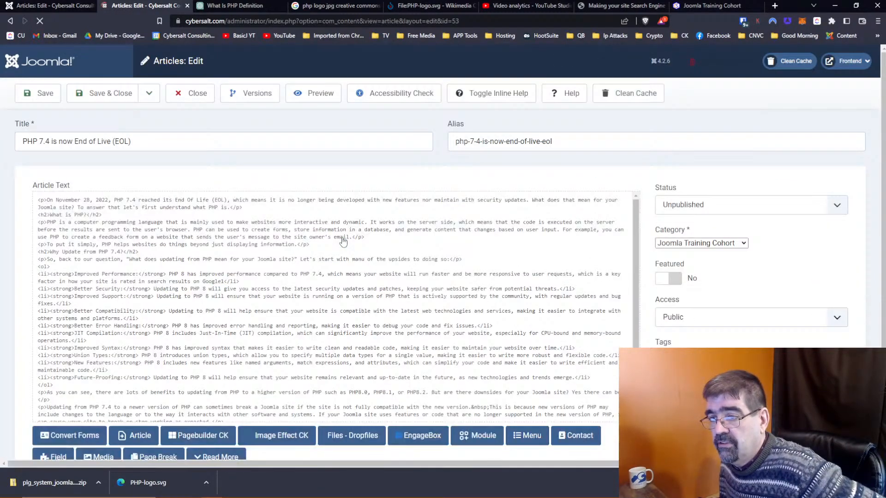
Step: Copy the article's contact-us closing line and return to the migration article
scroll(602, 297, "down", 10)
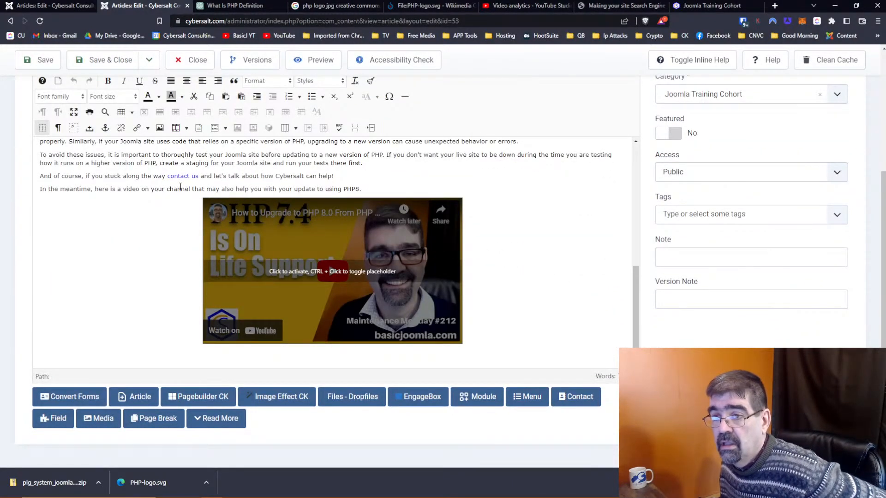
left_click_drag(346, 177, 41, 176)
right_click(60, 175)
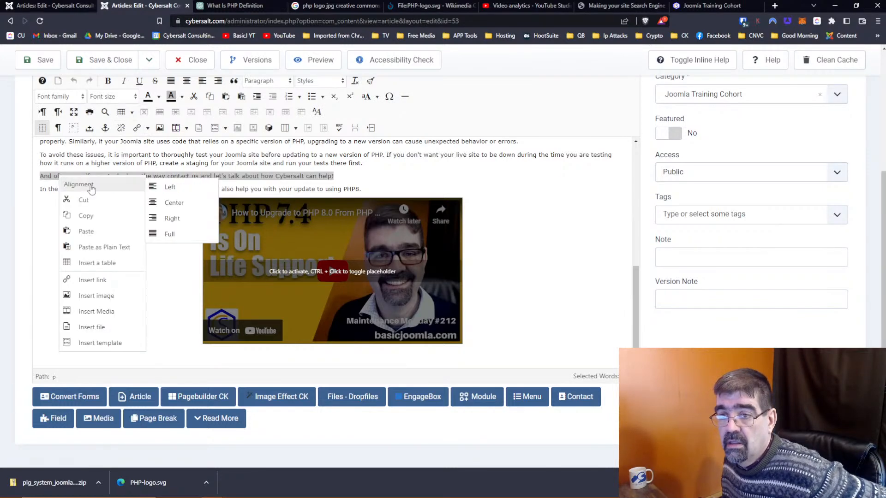
left_click(98, 213)
left_click(62, 5)
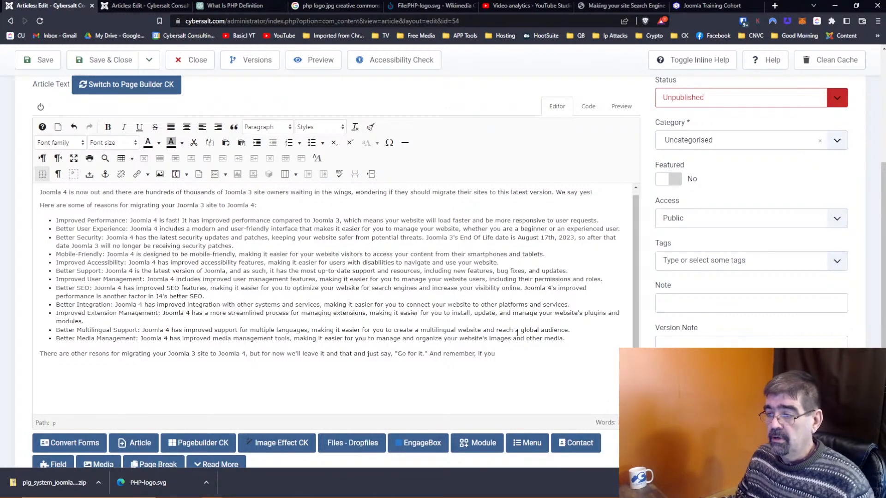
Step: Replace 'if you' with the pasted contact-us sentence, removing 'And of course,'
left_click_drag(479, 354, 504, 350)
key("ctrl+v")
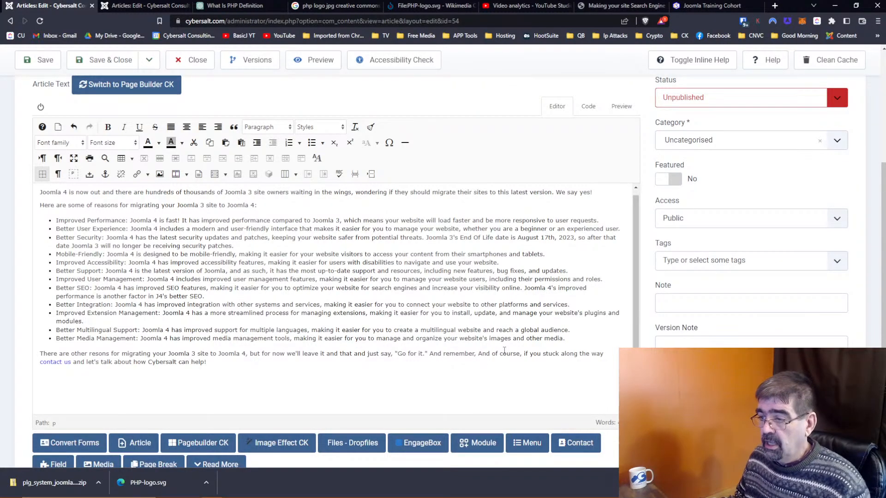
left_click_drag(523, 354, 481, 357)
key("Delete")
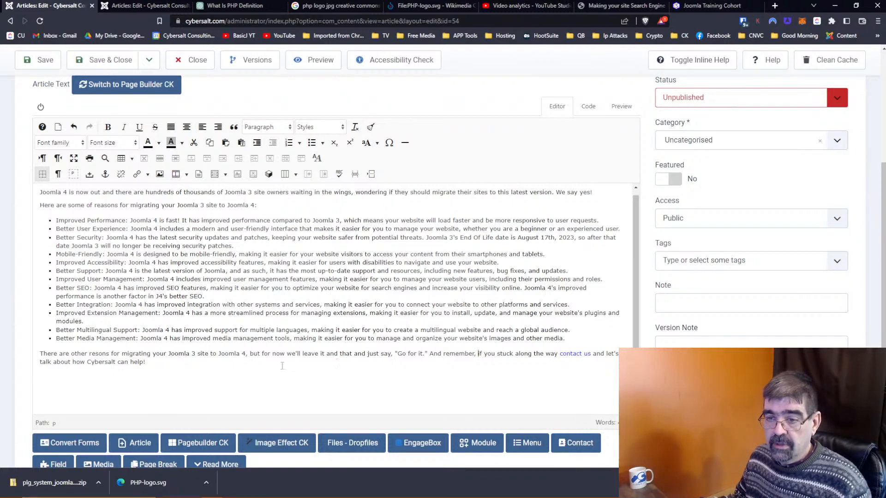
left_click(151, 362)
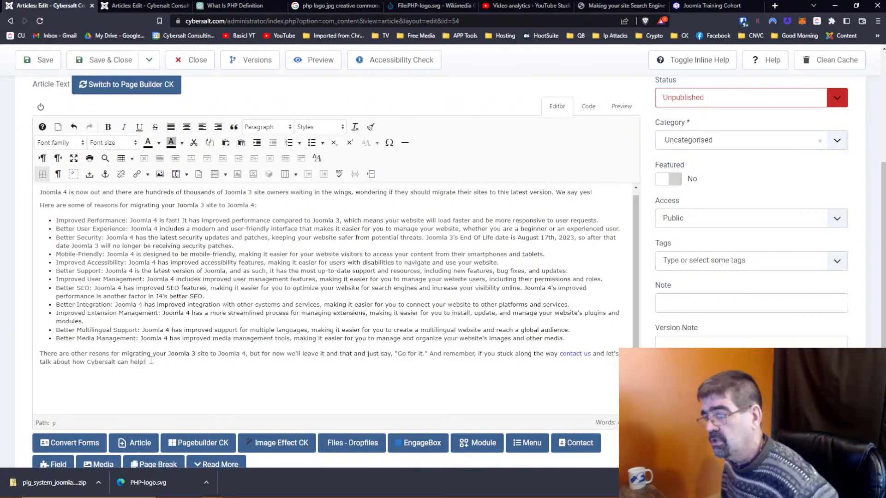
left_click(511, 6)
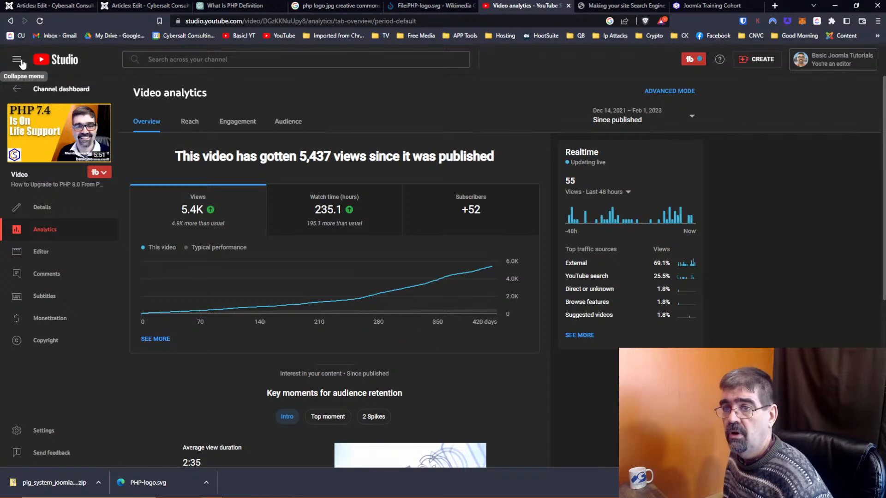
Step: Browse the channel's playlists in YouTube Studio, then return to the Joomla article editor
left_click(20, 95)
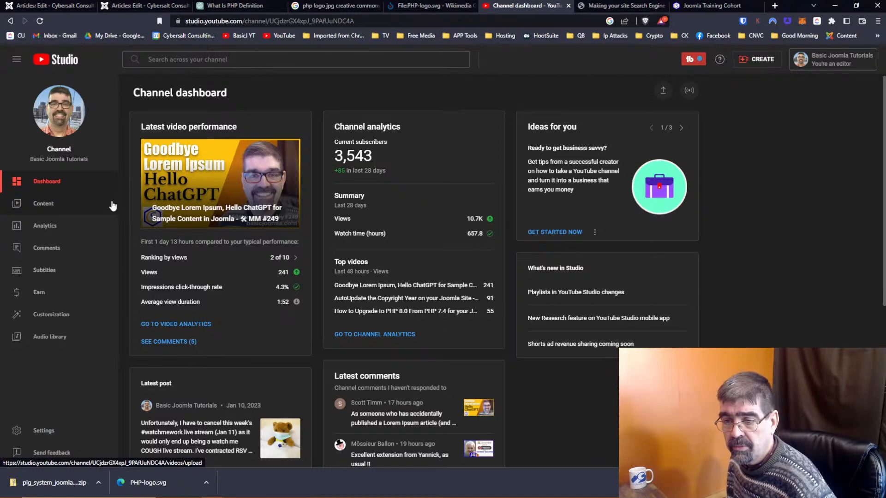
left_click(42, 207)
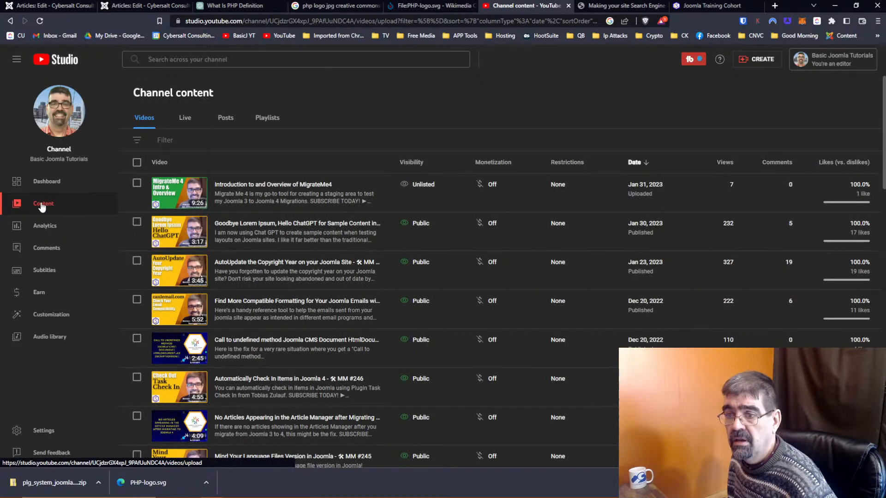
left_click(271, 127)
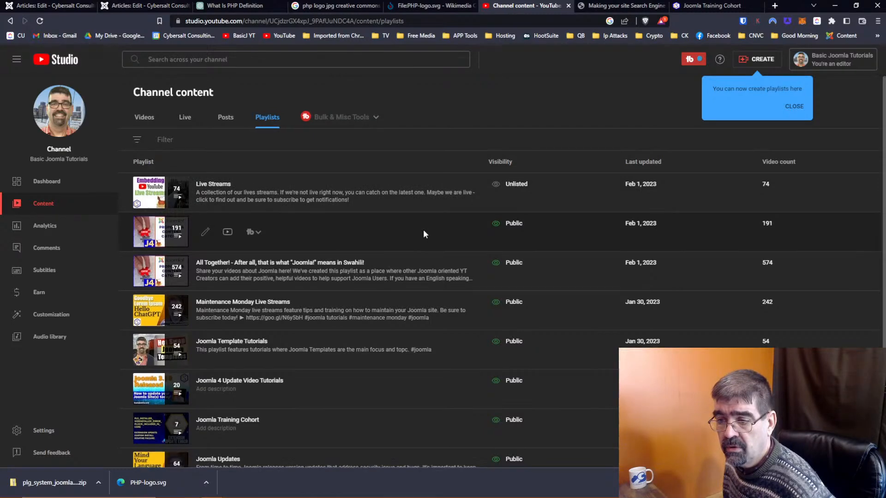
scroll(424, 234, "down", 2)
scroll(422, 229, "down", 1)
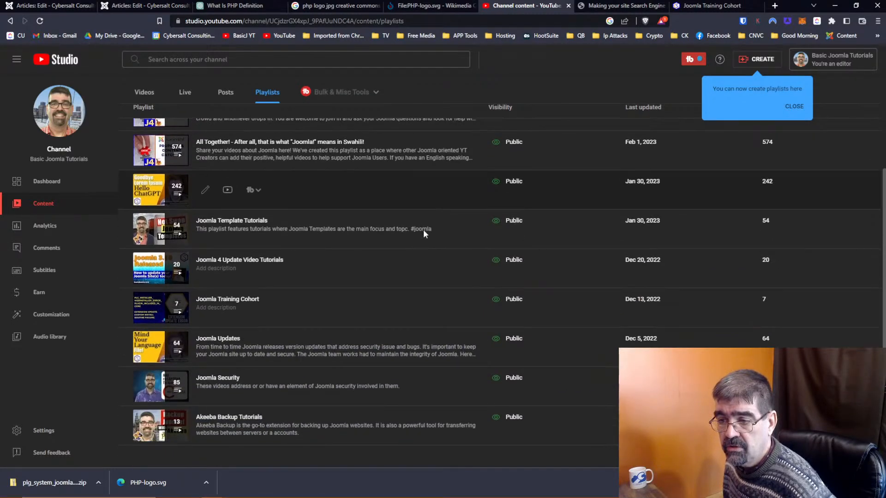
scroll(423, 229, "up", 2)
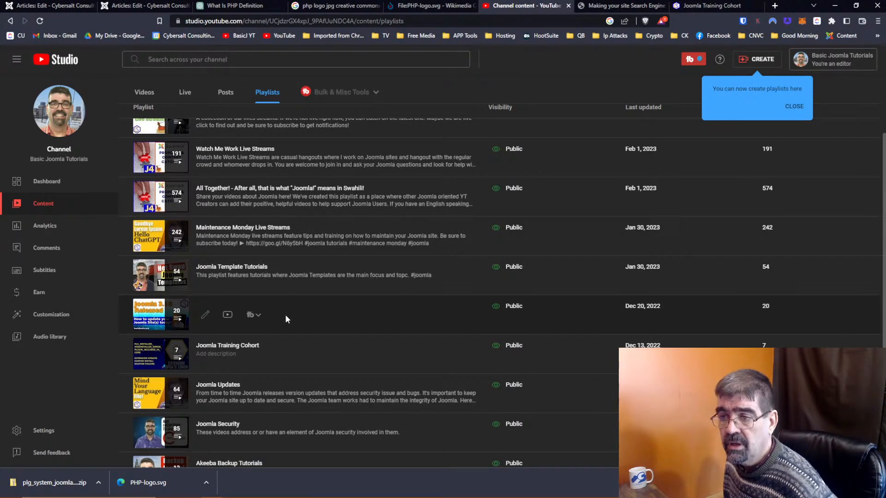
scroll(286, 319, "up", 1)
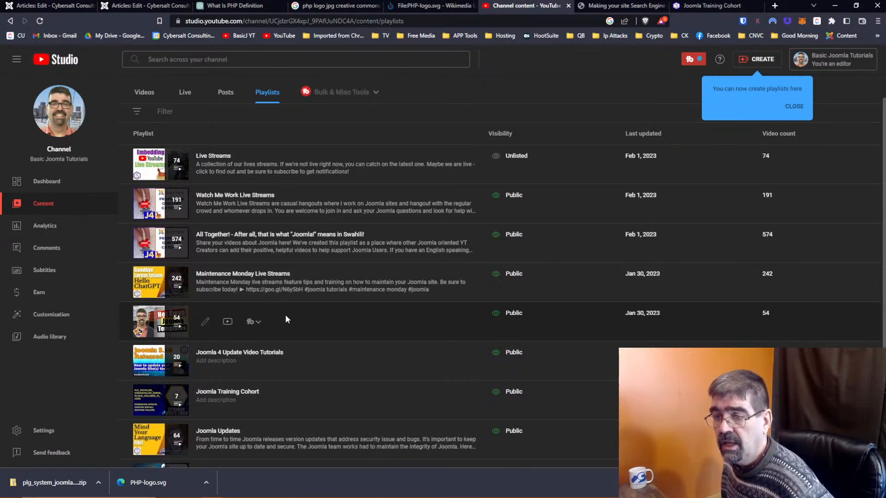
scroll(285, 319, "down", 2)
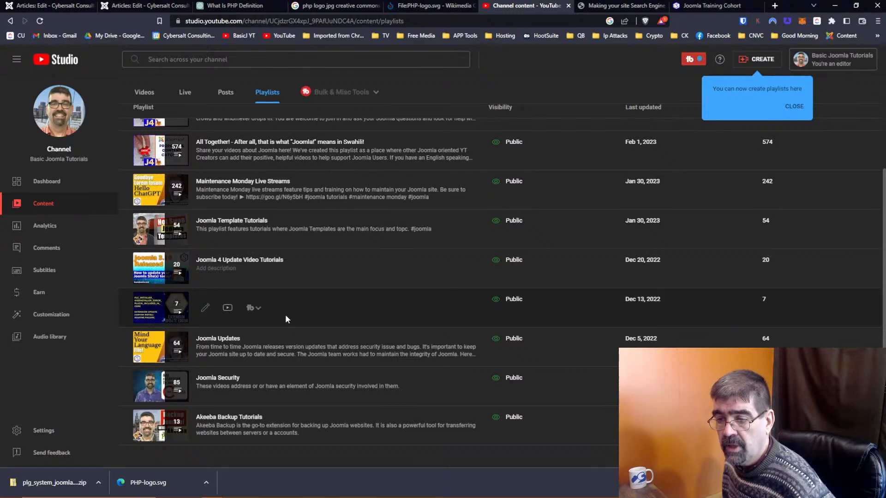
left_click(60, 7)
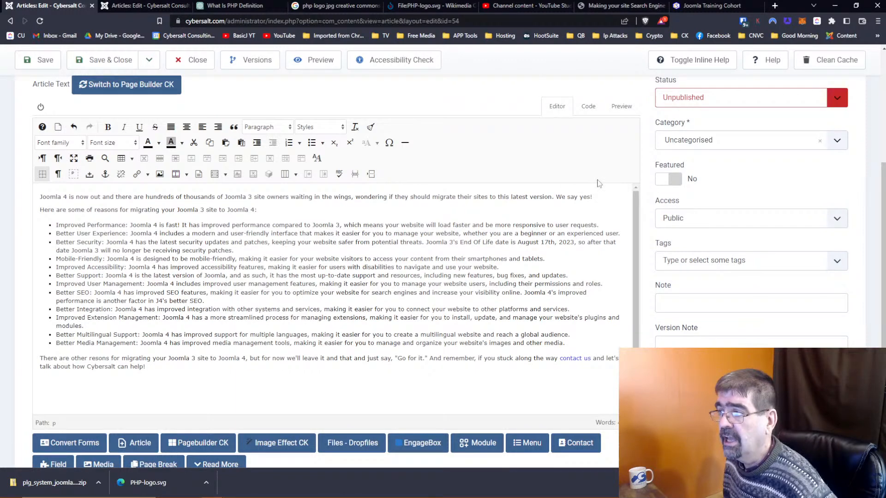
Step: Insert 'be sure to sign up for Cybersalt's Joomla Training Cohort.' before the contact us link
scroll(556, 171, "up", 2)
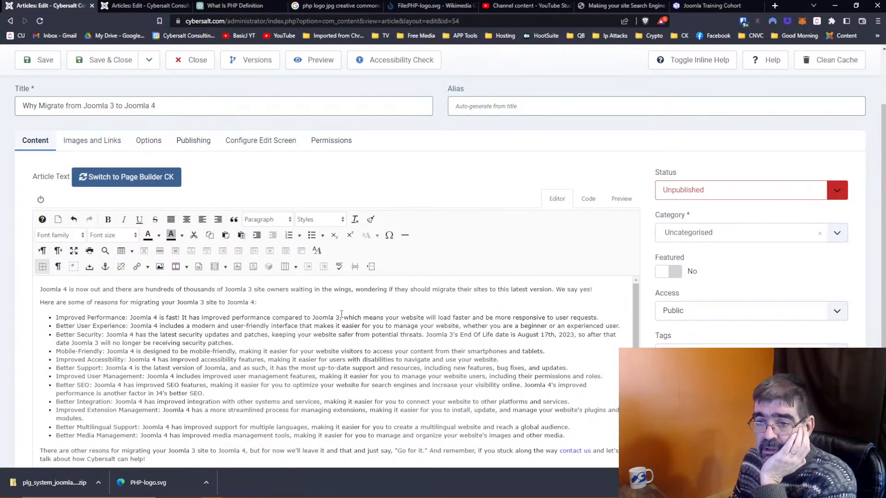
scroll(341, 315, "down", 1)
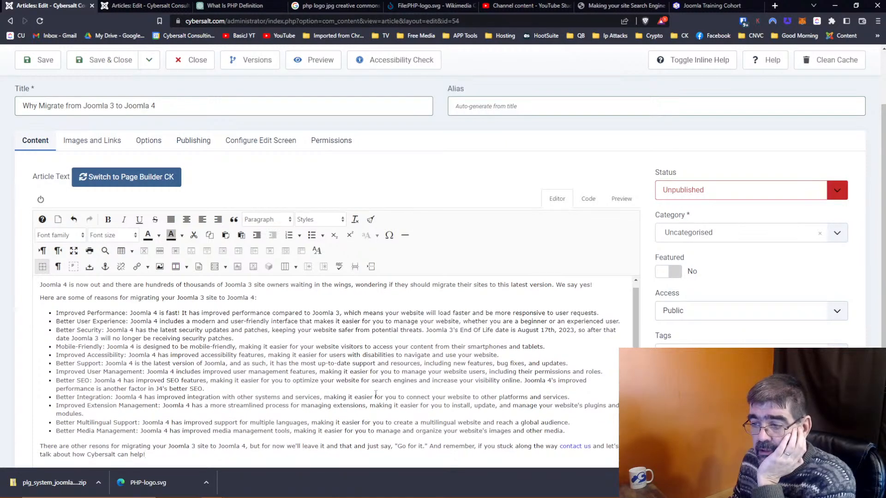
scroll(376, 394, "down", 2)
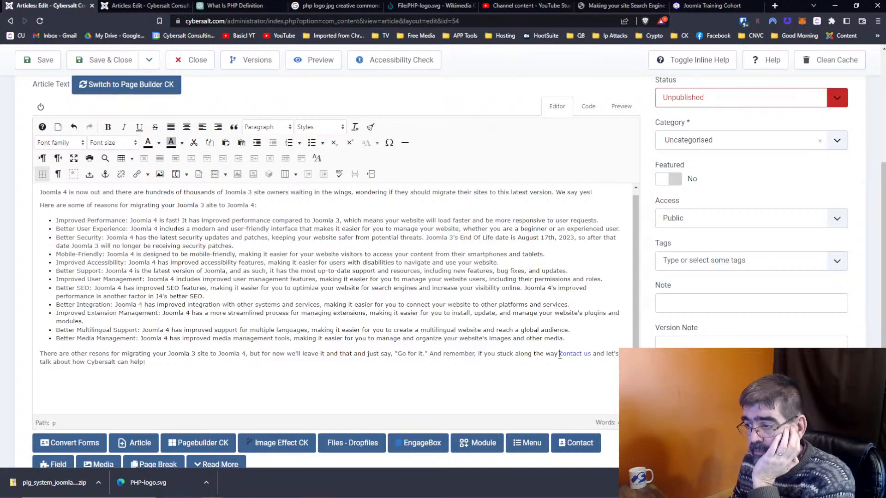
type("be sure ")
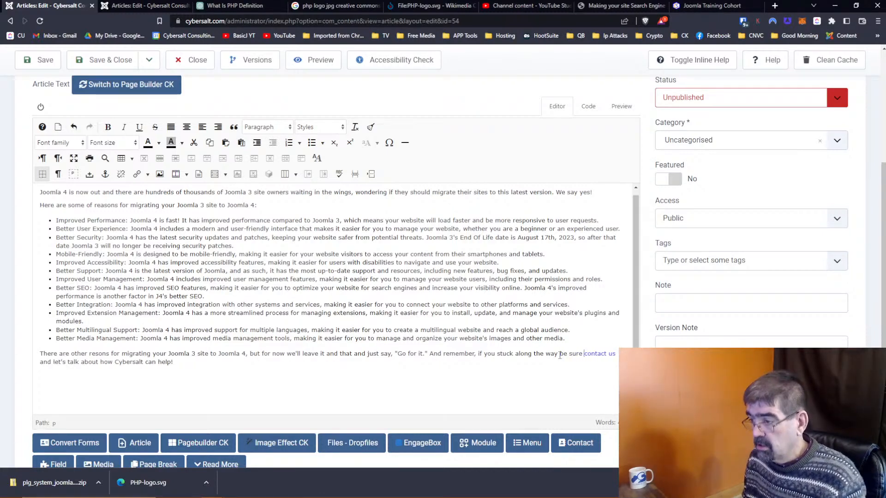
type("sign up for the Joomla")
key("BackSpace")
key("BackSpace")
key("BackSpace")
key("BackSpace")
key("BackSpace")
key("BackSpace")
key("BackSpace")
key("BackSpace")
key("BackSpace")
type("Cybersal;")
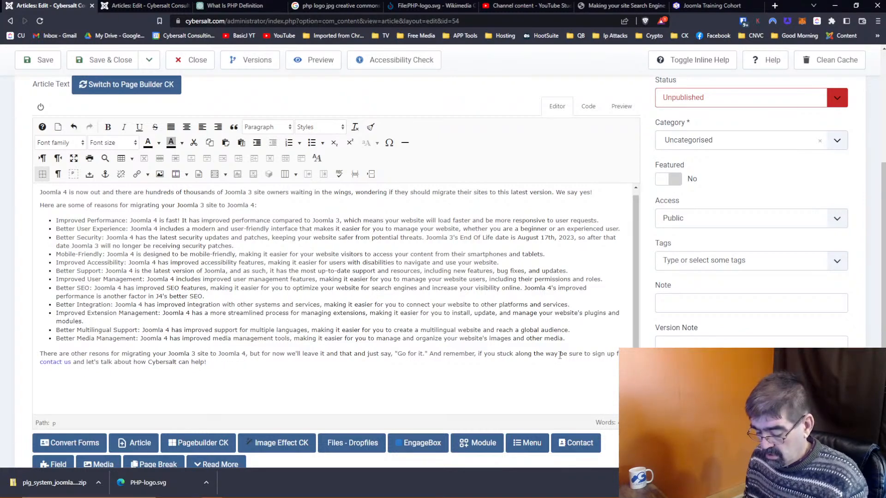
key("BackSpace")
key("BackSpace")
key("BackSpace")
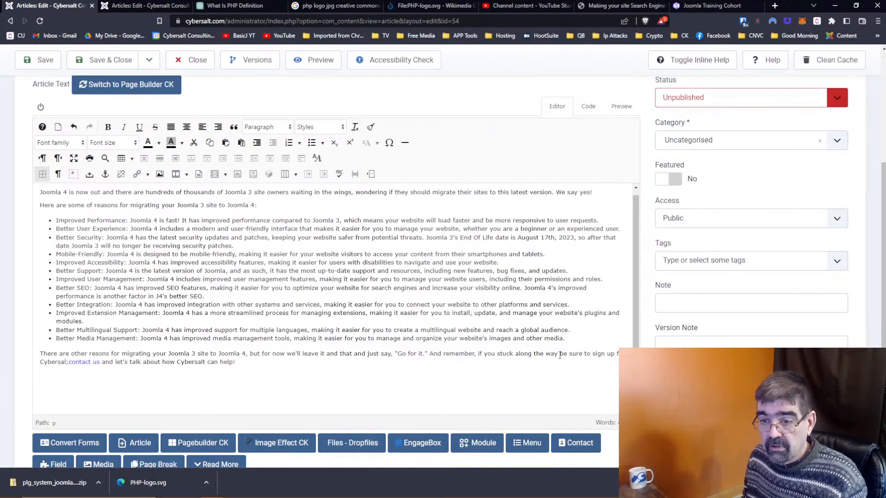
type("lt's Jomla")
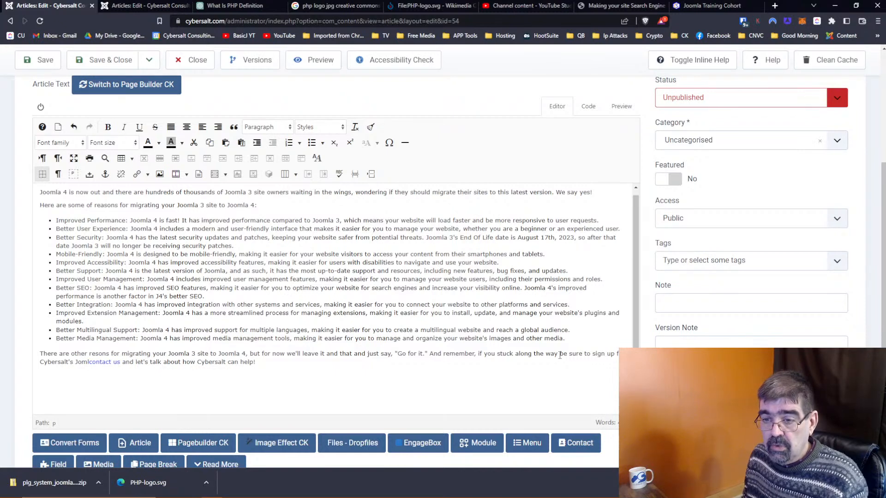
key("BackSpace")
type("a Training")
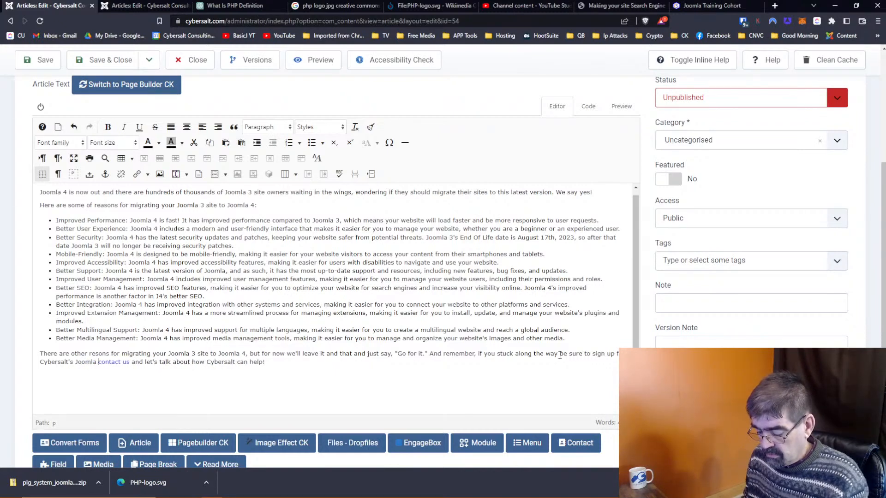
type(" Cohort")
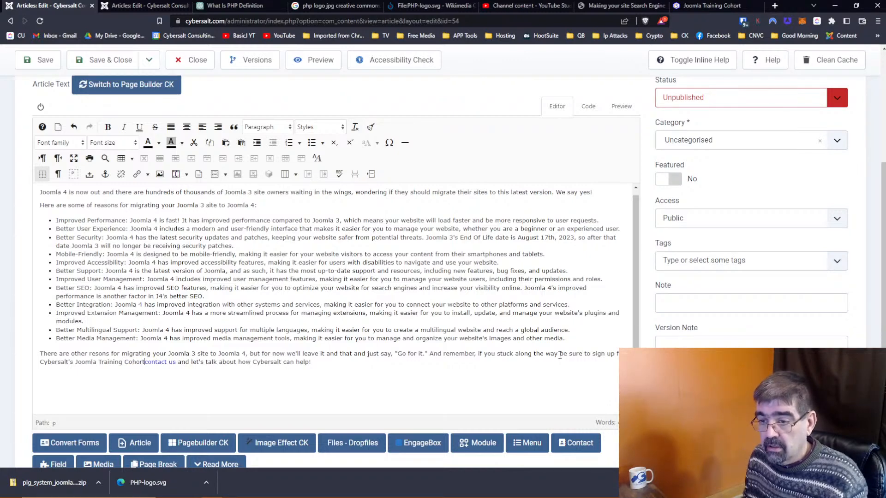
type(".")
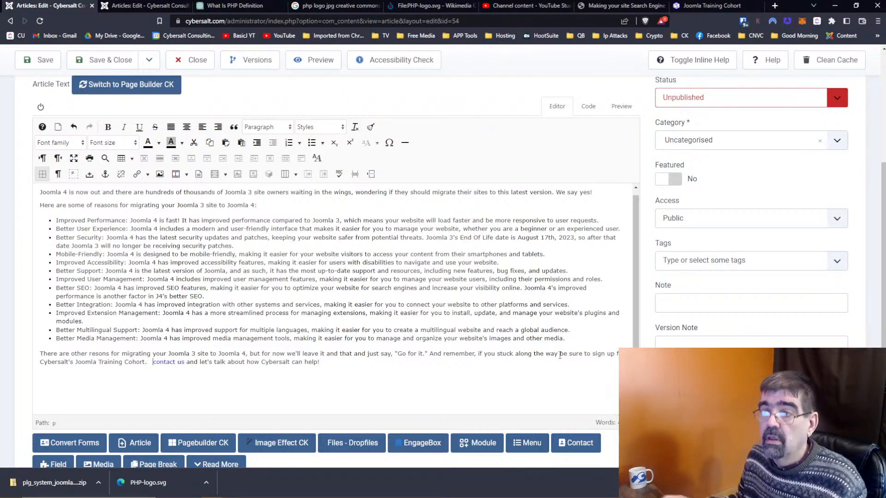
Step: Copy the Joomla Training Cohort page's web address and return to the article editor
left_click(710, 5)
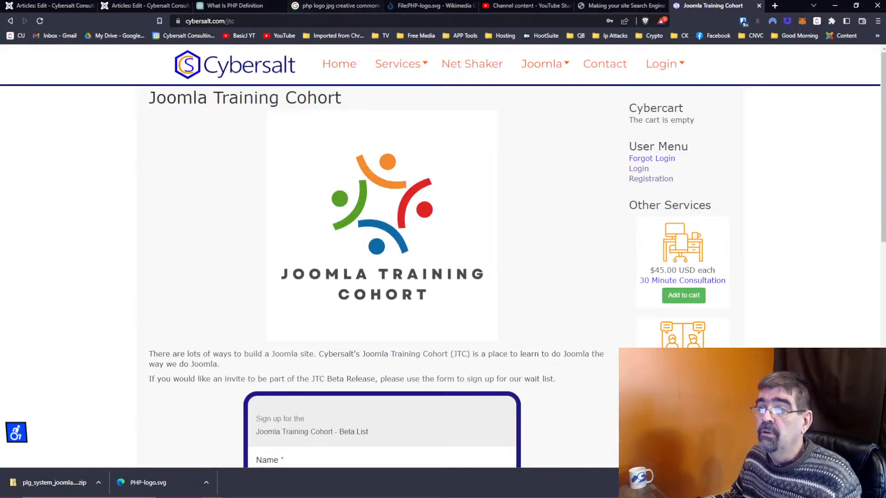
left_click(254, 20)
right_click(254, 22)
left_click(282, 73)
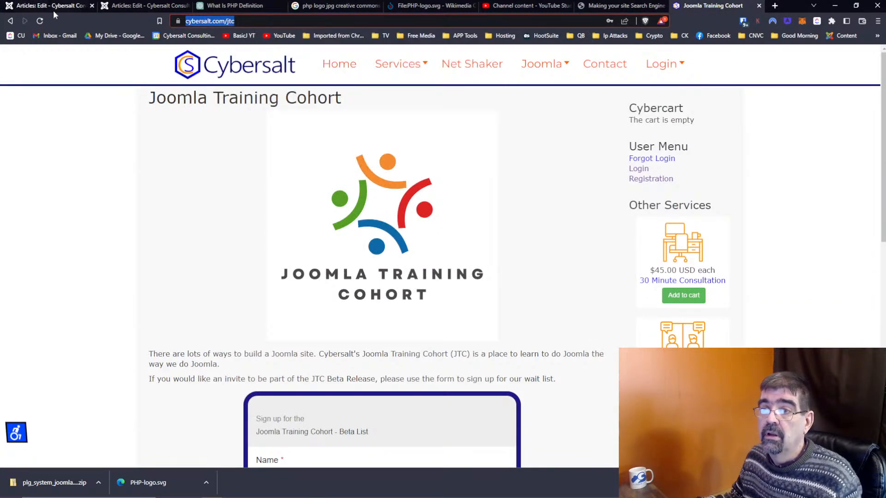
left_click(47, 6)
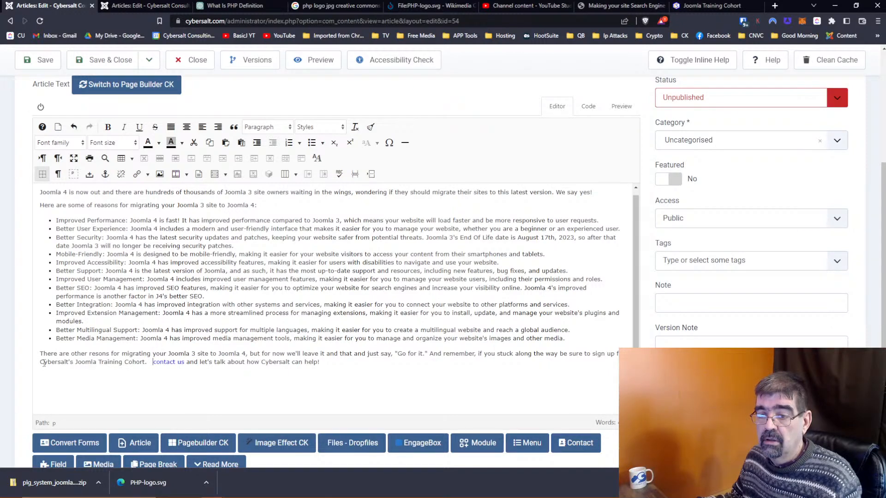
Step: Select 'Cybersalt's Joomla Training Cohort' and search site content for 'cohort' in the Link dialog
left_click_drag(41, 363, 144, 362)
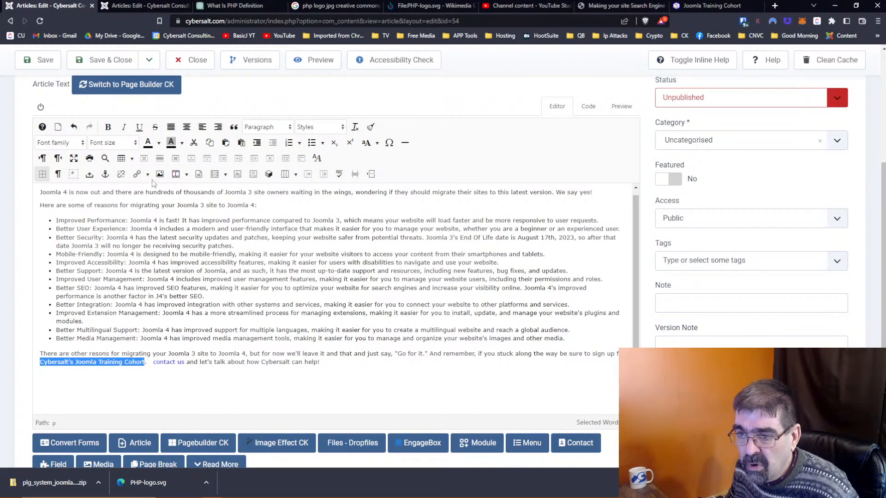
left_click(138, 175)
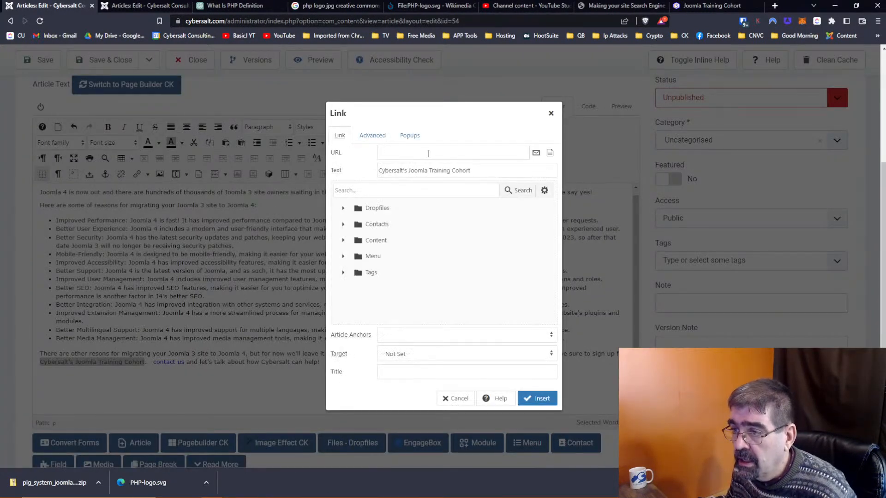
left_click(372, 190)
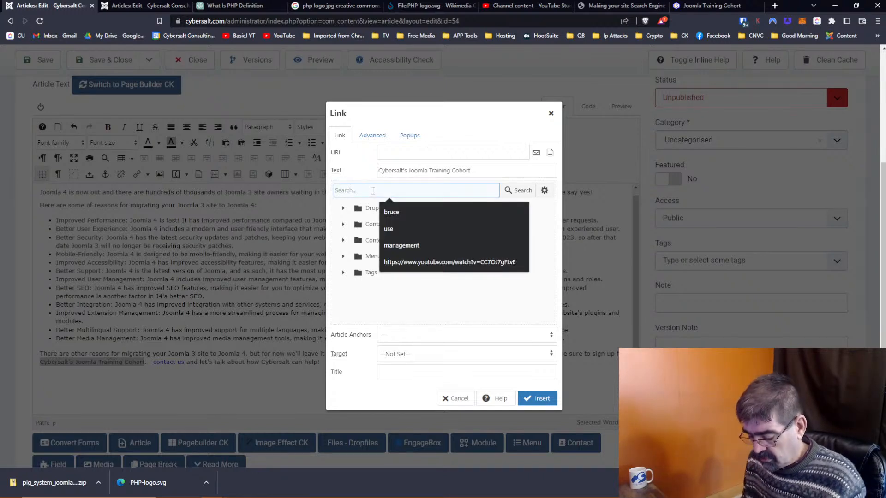
type("chohort")
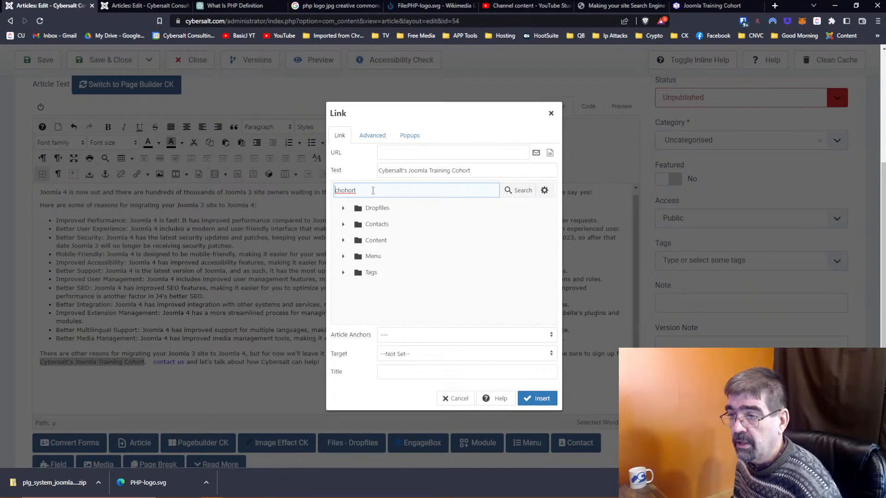
left_click(526, 196)
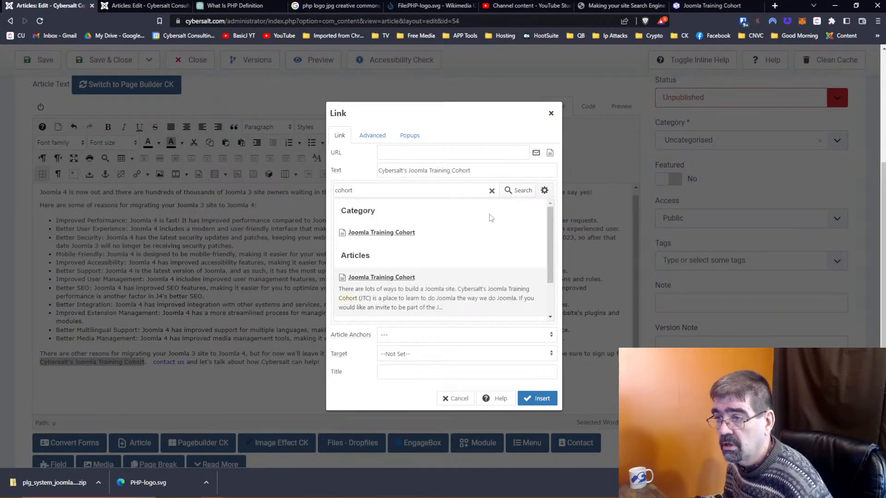
scroll(476, 221, "down", 1)
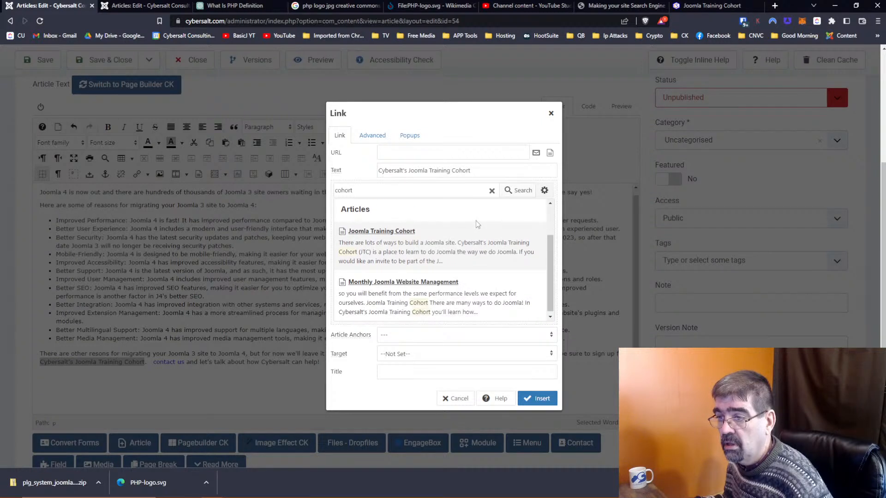
scroll(475, 221, "up", 1)
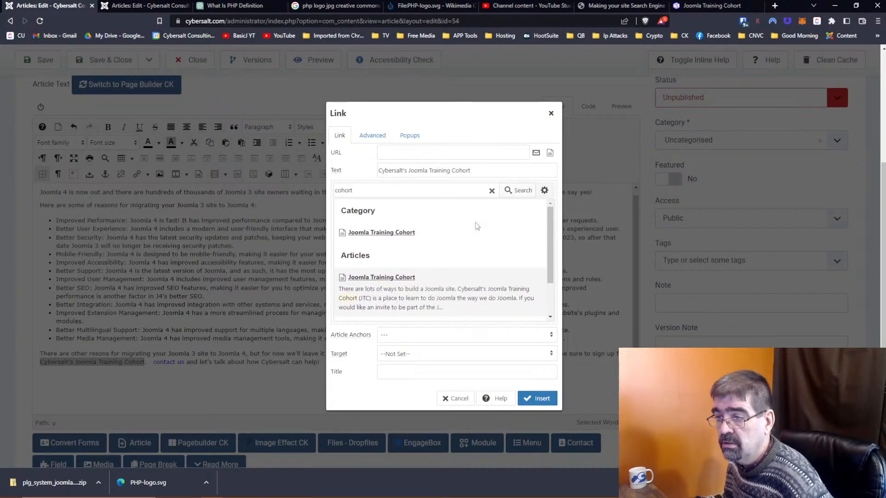
scroll(475, 222, "down", 1)
scroll(475, 223, "up", 1)
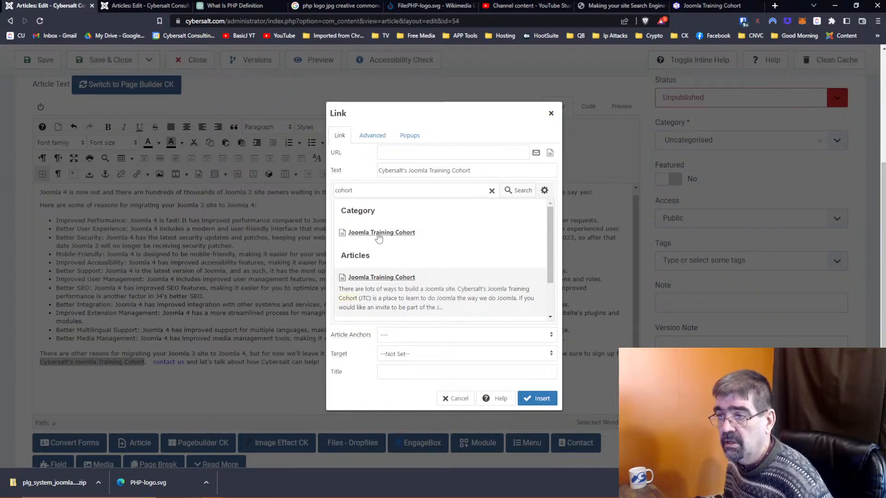
Step: Use the Joomla Training Cohort category as the link target and copy its address
left_click(377, 234)
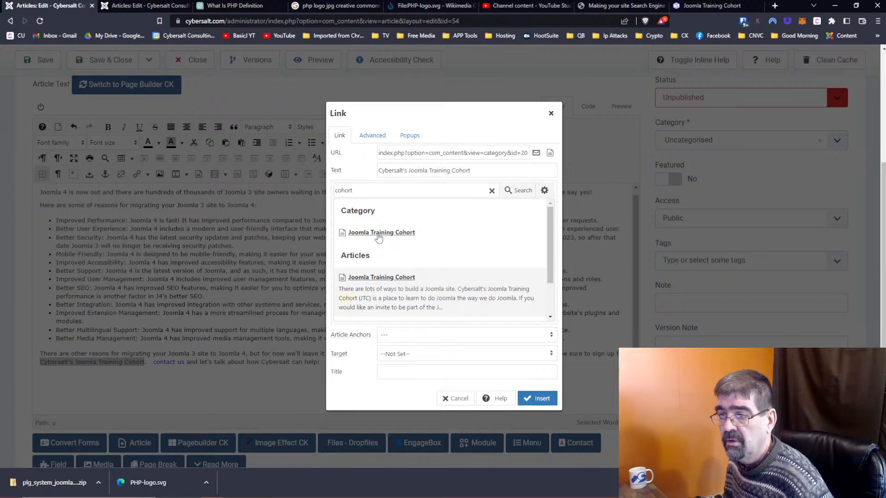
triple_click(443, 154)
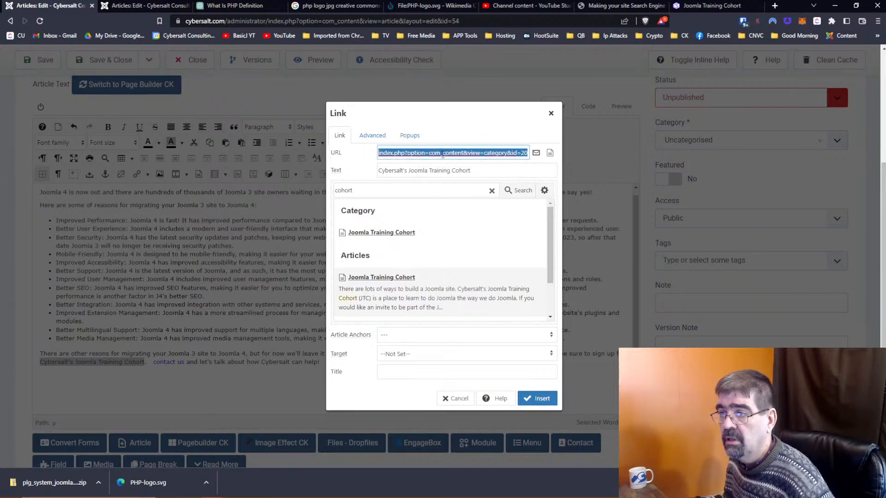
right_click(442, 154)
left_click(465, 188)
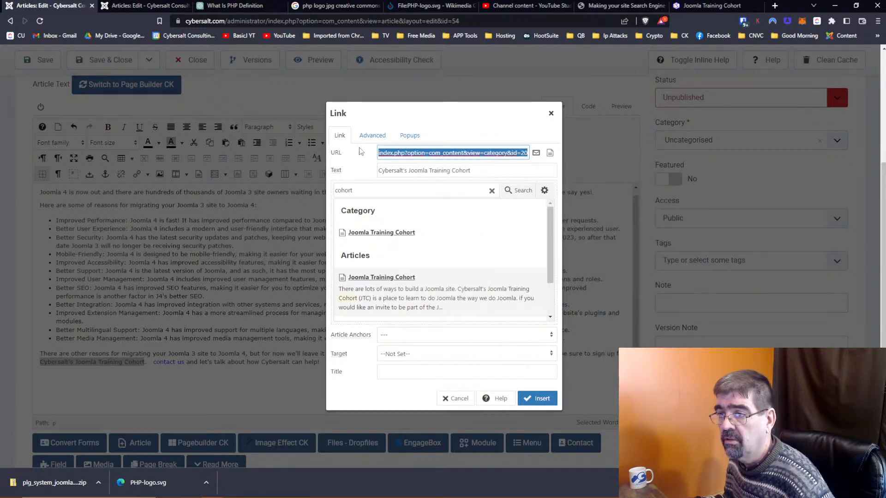
left_click(707, 7)
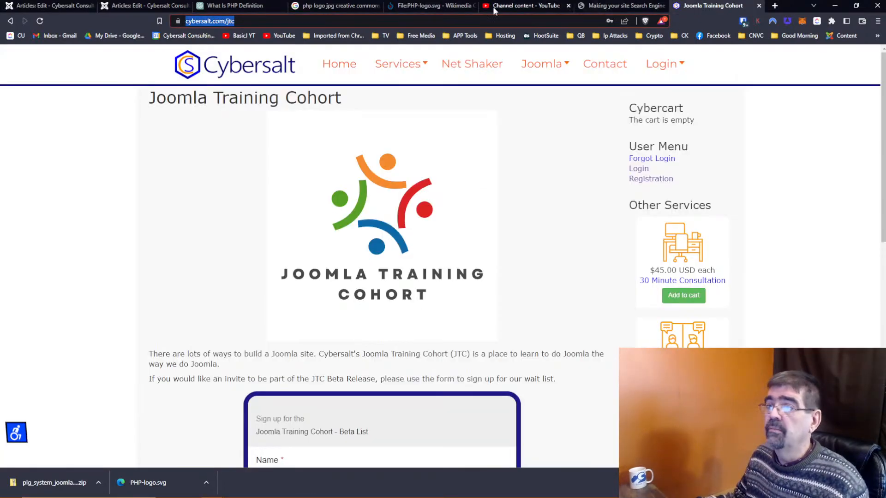
Step: Load the copied category address in the browser to view the cohort page
left_click(267, 21)
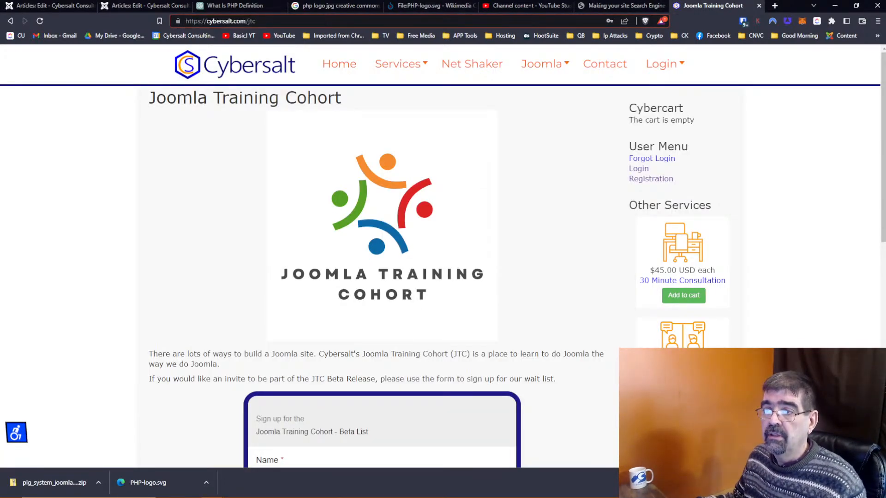
key("ctrl+v")
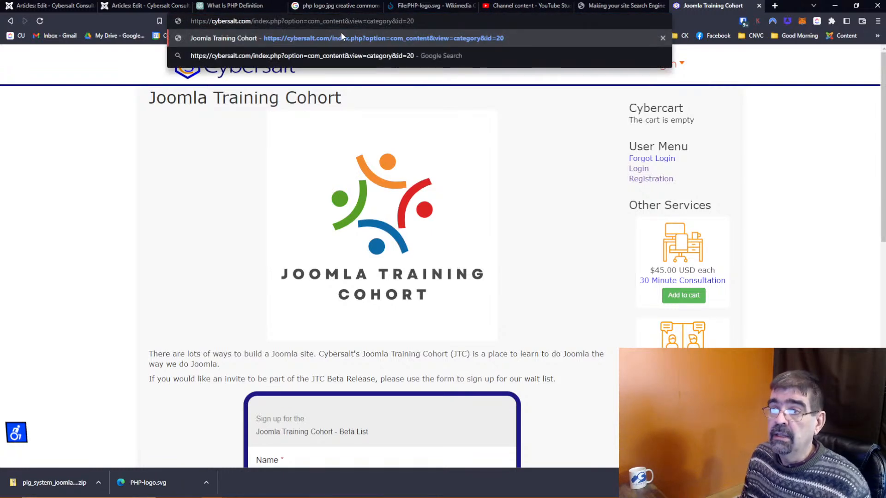
left_click(342, 38)
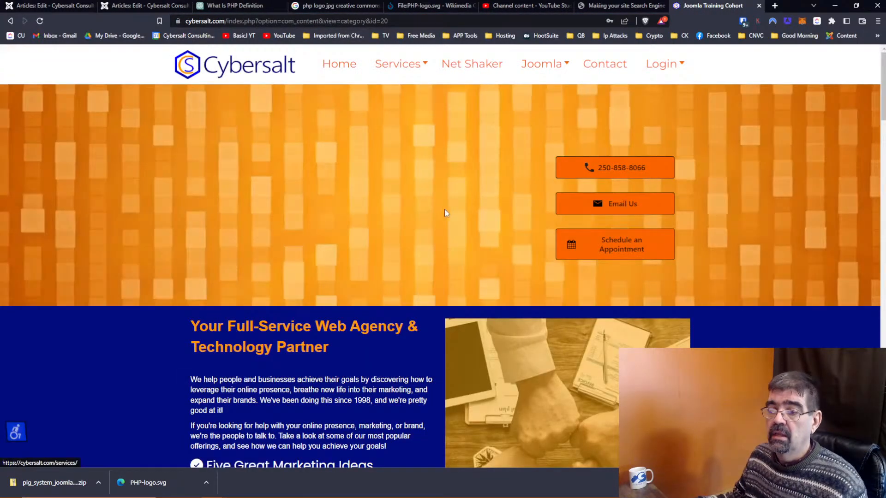
scroll(460, 254, "down", 8)
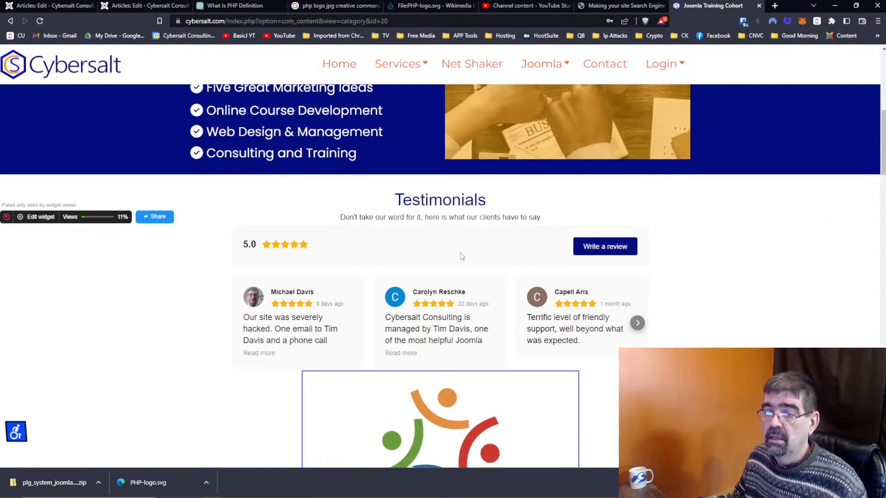
scroll(460, 253, "down", 4)
scroll(460, 253, "up", 6)
scroll(460, 253, "up", 6)
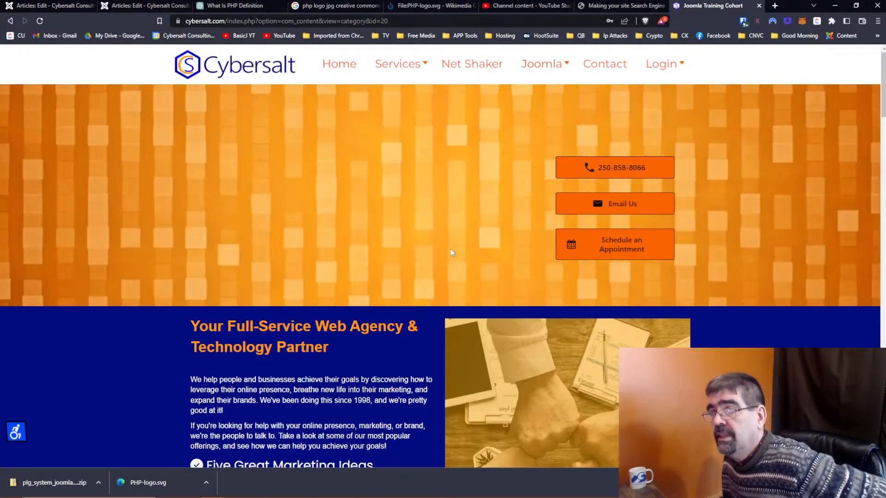
scroll(451, 252, "down", 5)
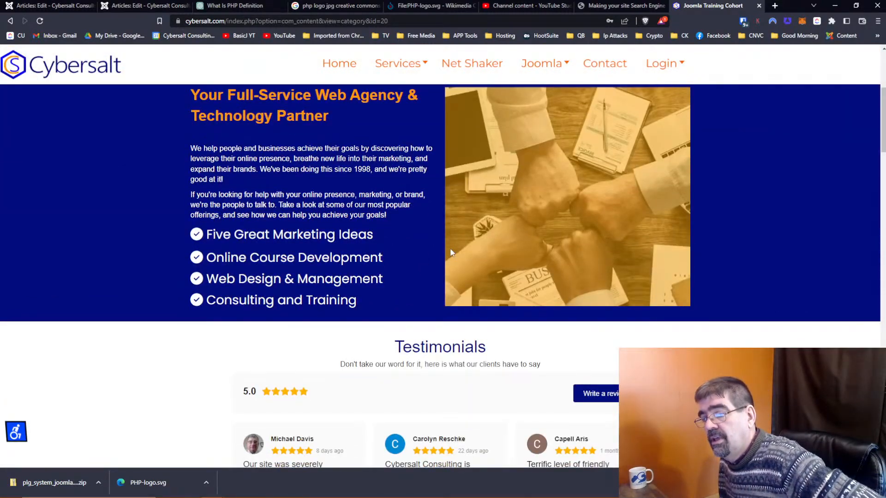
Step: Scroll through the Joomla Training Cohort page, then return to the PHP article editor
scroll(451, 252, "down", 4)
scroll(452, 252, "down", 3)
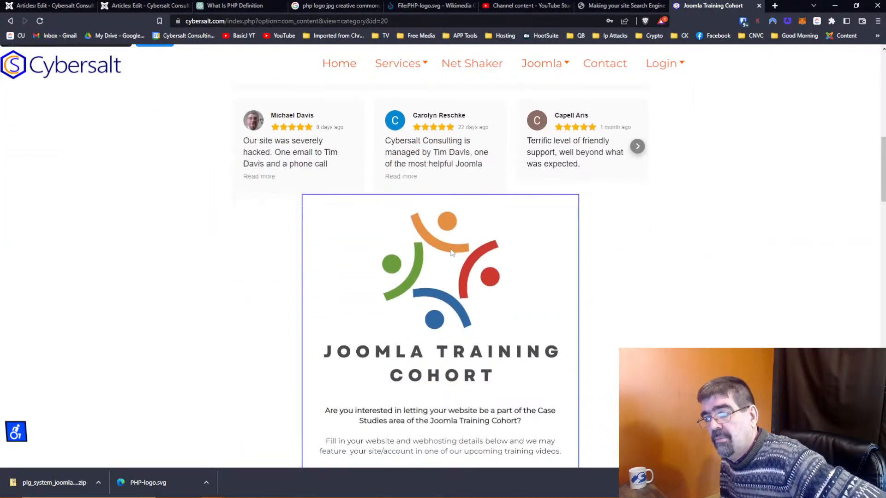
scroll(451, 252, "up", 10)
scroll(451, 249, "down", 9)
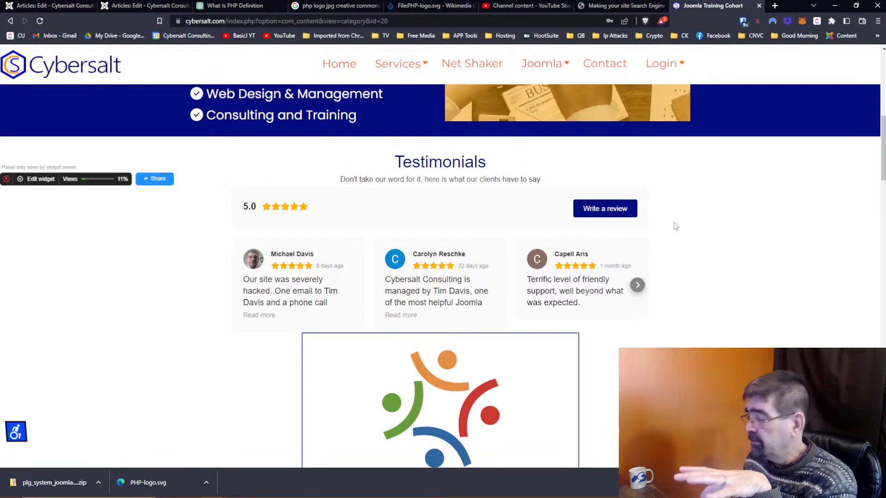
scroll(642, 224, "down", 1)
scroll(641, 221, "up", 6)
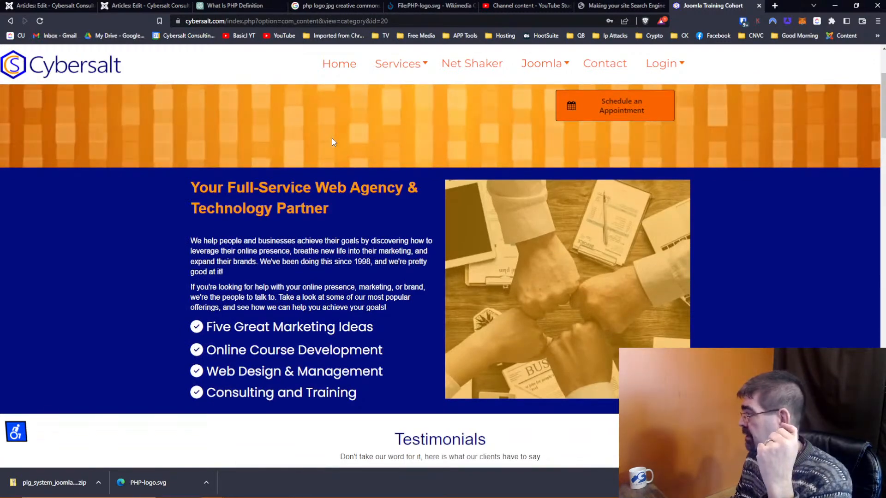
scroll(332, 142, "down", 12)
scroll(334, 145, "down", 2)
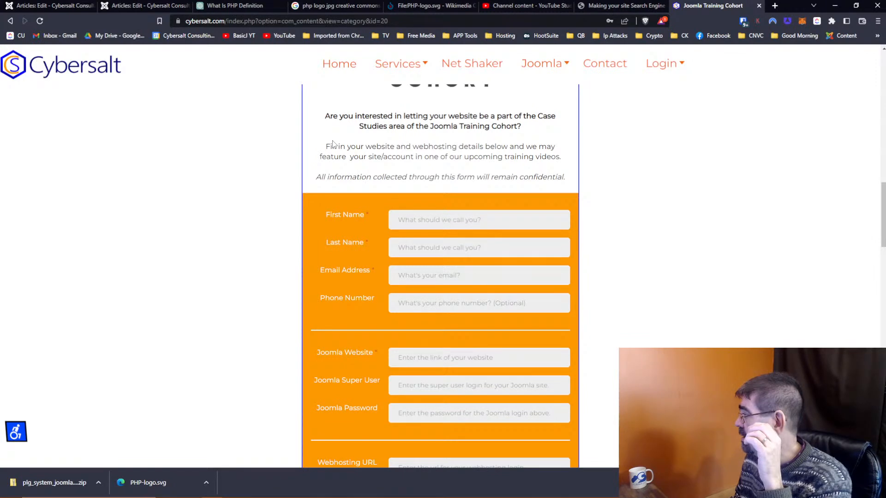
scroll(333, 144, "up", 10)
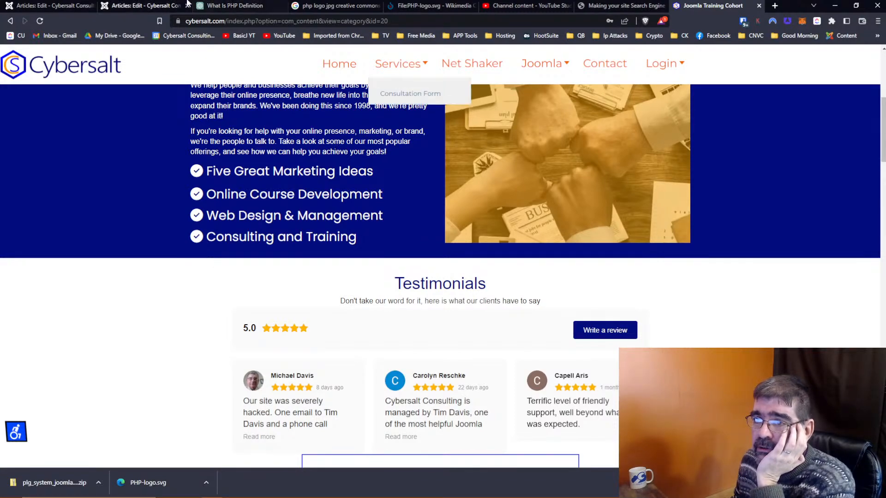
left_click(156, 5)
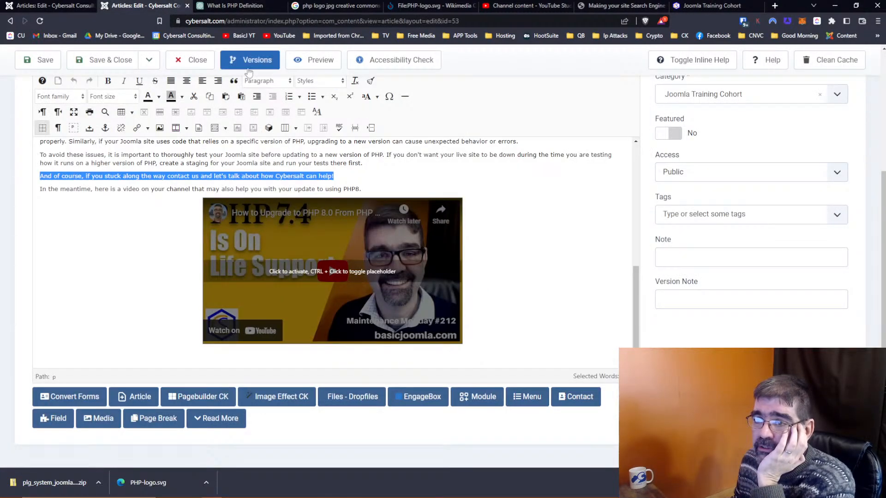
Step: Close the PHP article and open the hidden menu's item list
left_click(210, 70)
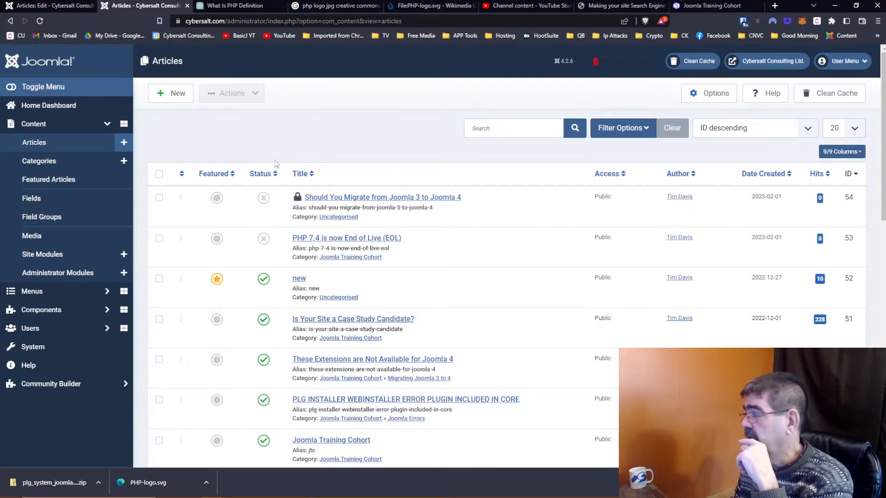
left_click(50, 290)
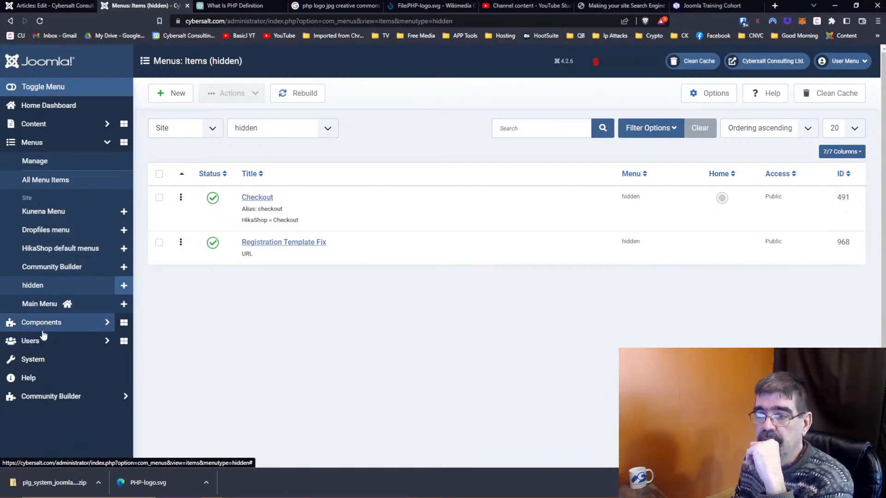
Step: Start a new hidden-menu item titled 'Joomla Training Cohort'
left_click(173, 100)
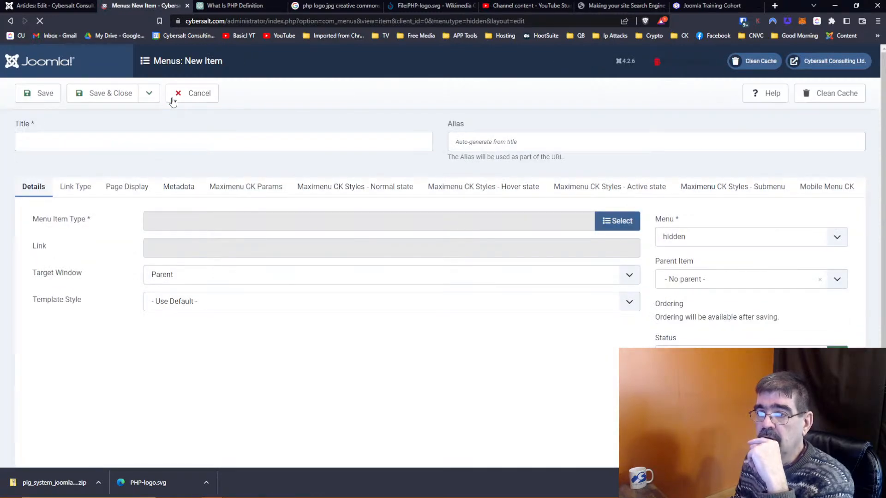
left_click(137, 138)
type("J")
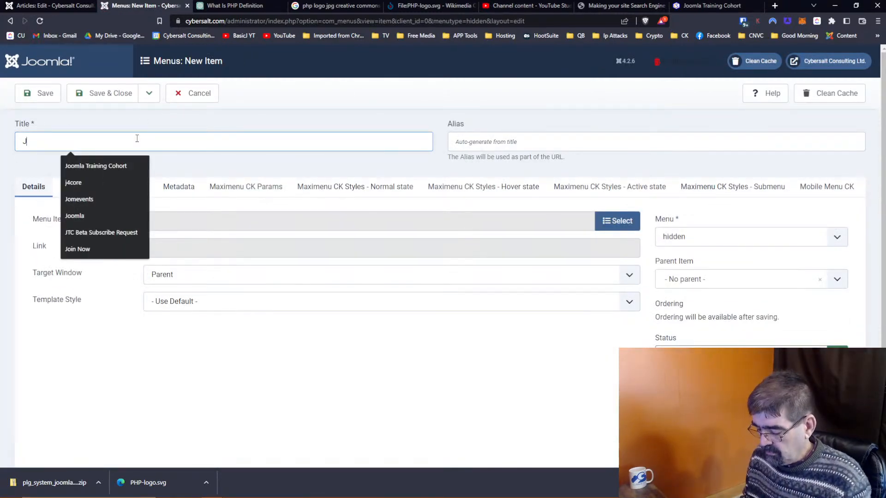
type("oomla ")
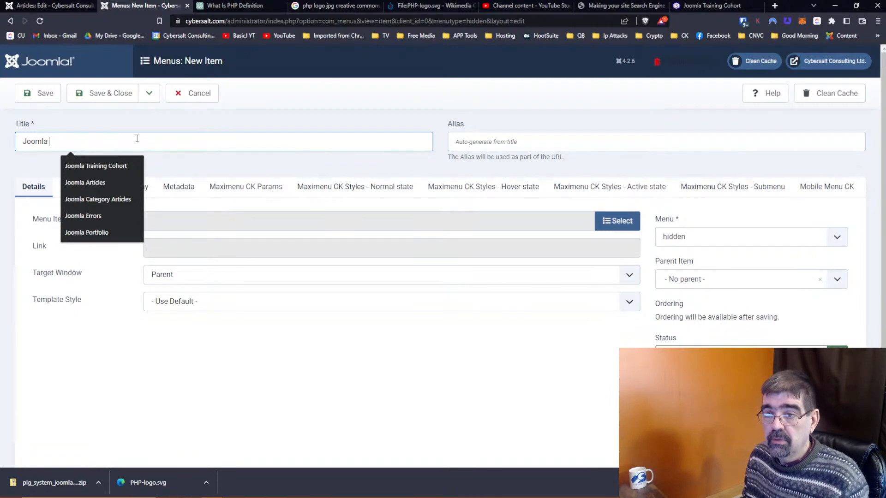
type("Training Cohort")
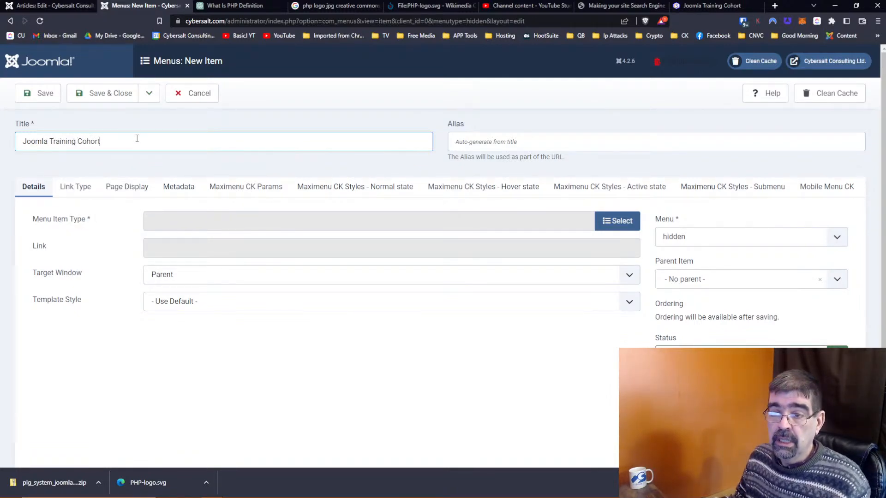
left_click(631, 220)
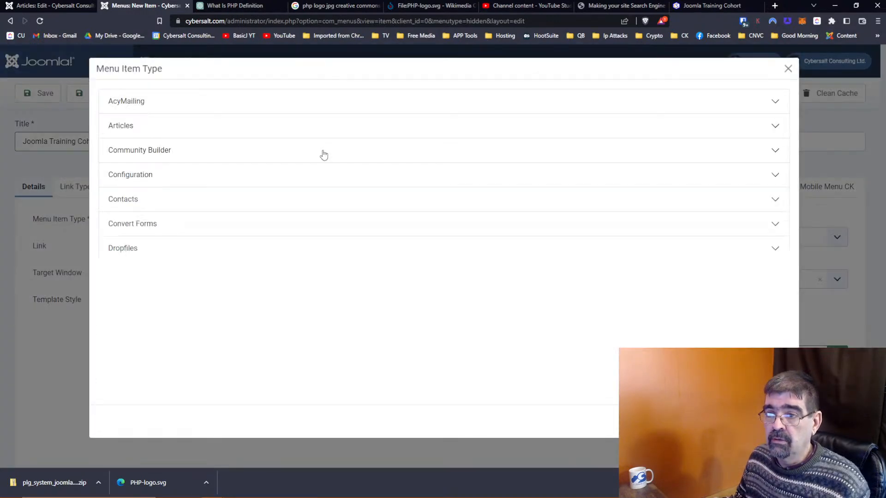
left_click(56, 5)
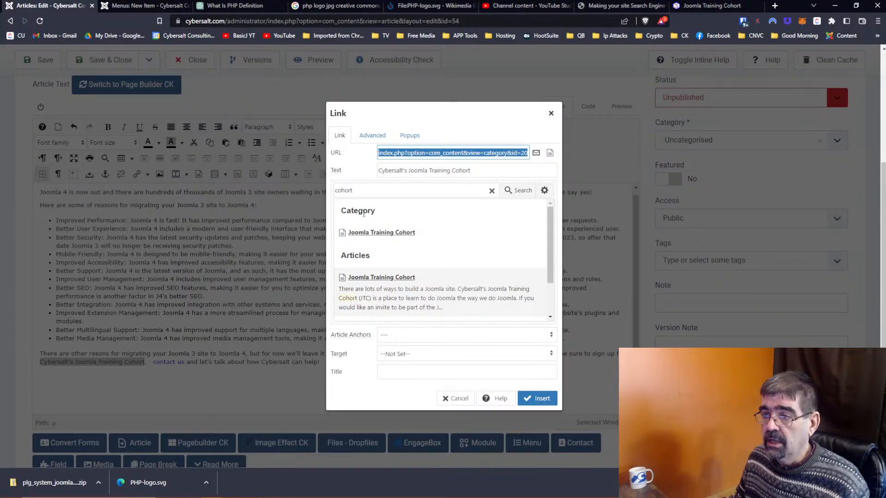
left_click(135, 8)
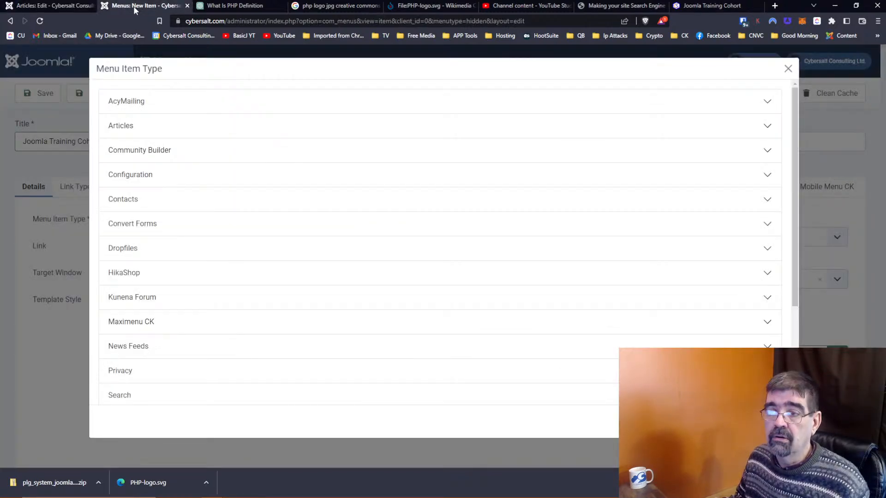
Step: Make it a Category Blog of the Joomla Training Cohort category and save it
left_click(124, 124)
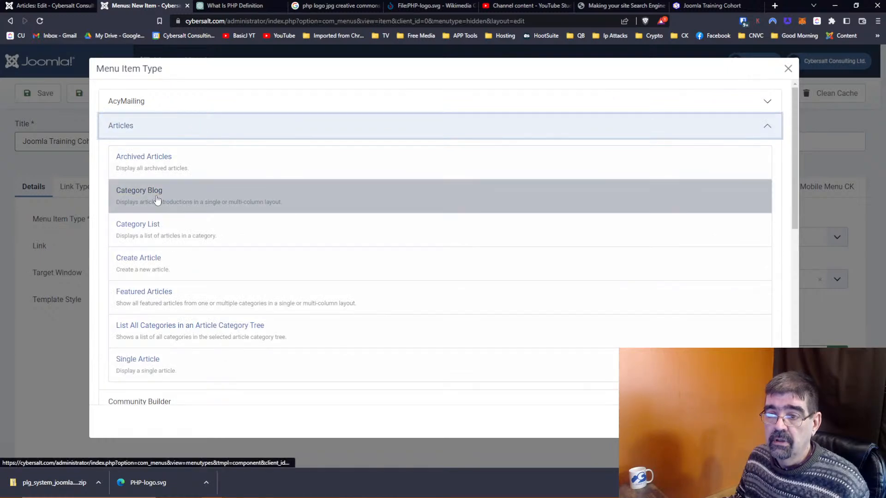
left_click(156, 199)
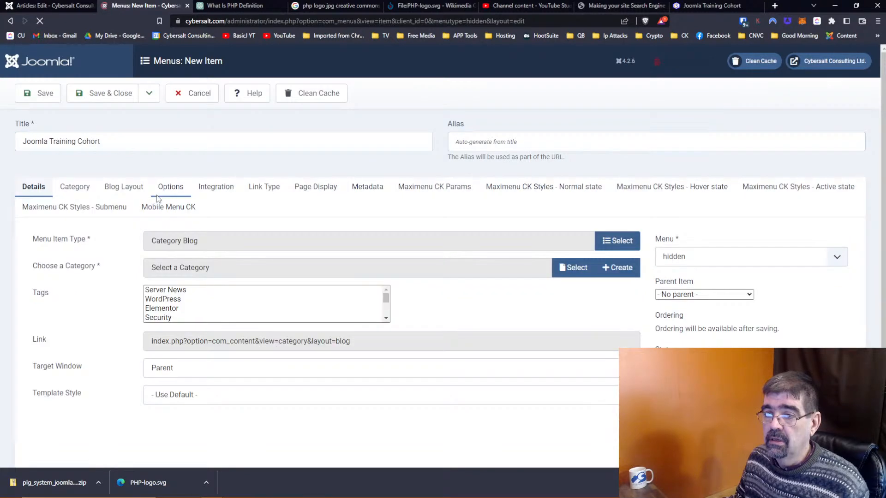
left_click(571, 268)
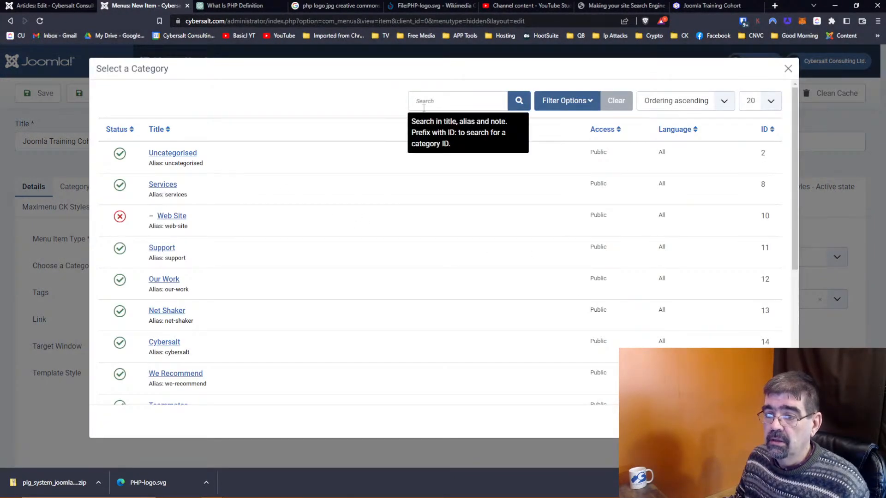
scroll(259, 204, "down", 5)
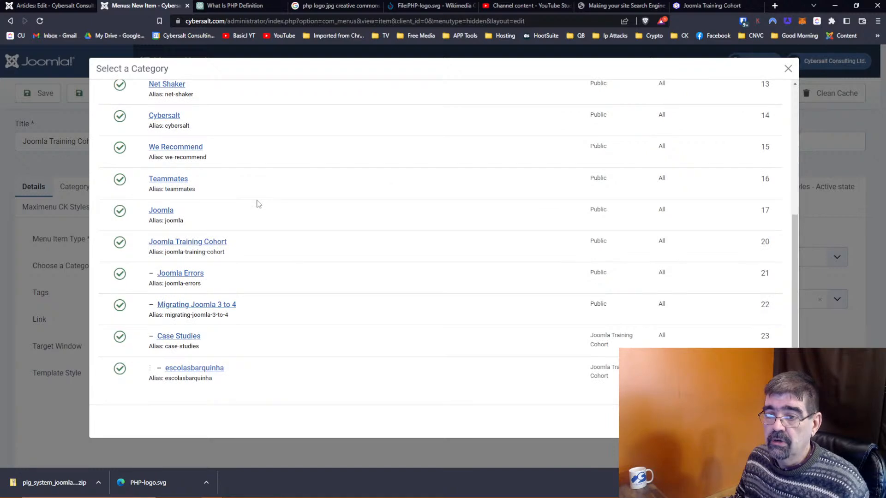
left_click(217, 241)
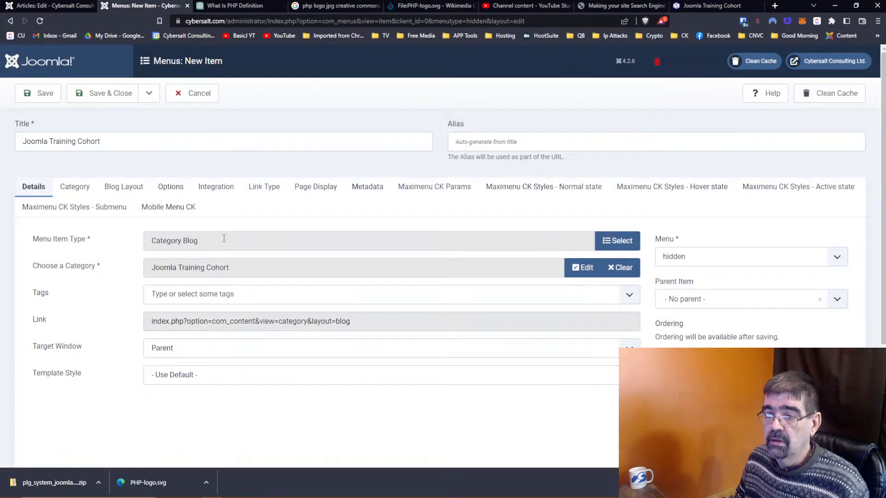
left_click(39, 100)
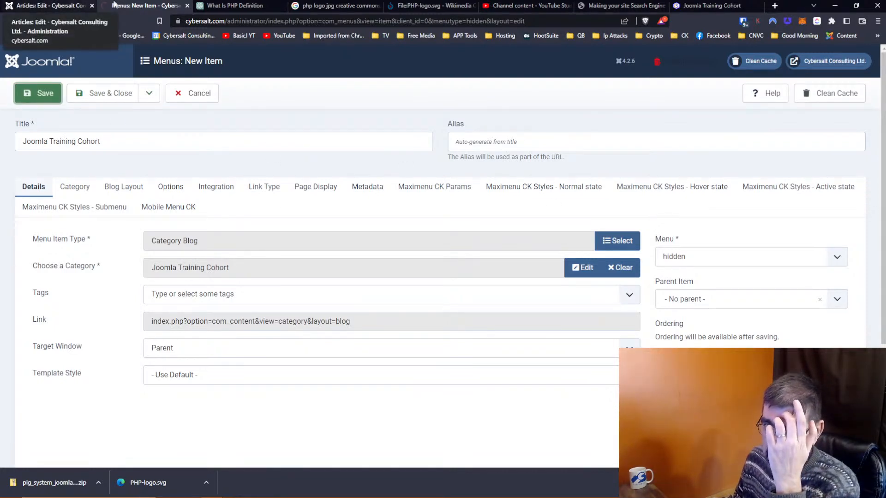
left_click(701, 6)
Step: Reload the public cohort page and check the menu item's link, index.php?option=com_content&view=category&layout=blog&id=20
left_click(382, 20)
key("Return")
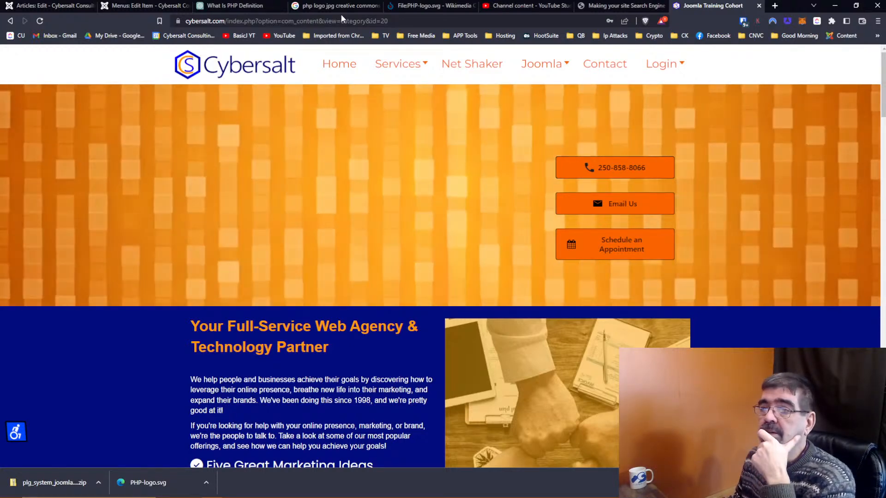
left_click(84, 5)
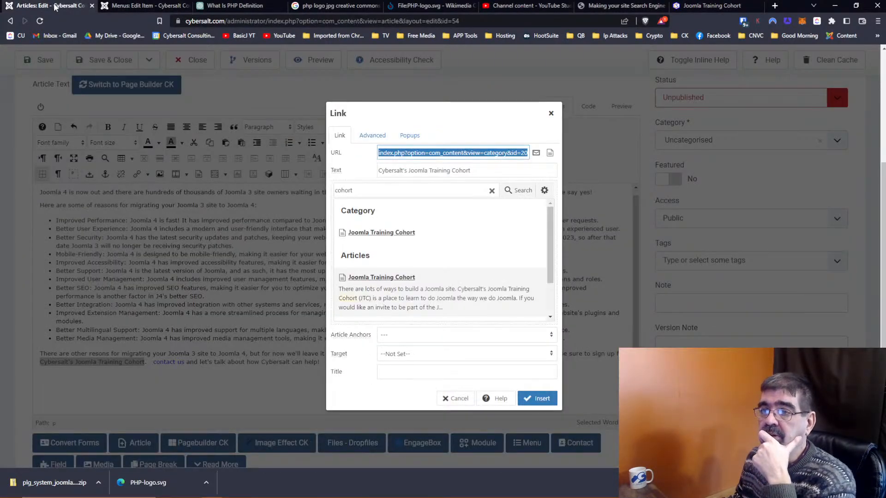
left_click(138, 5)
left_click(236, 365)
double_click(236, 366)
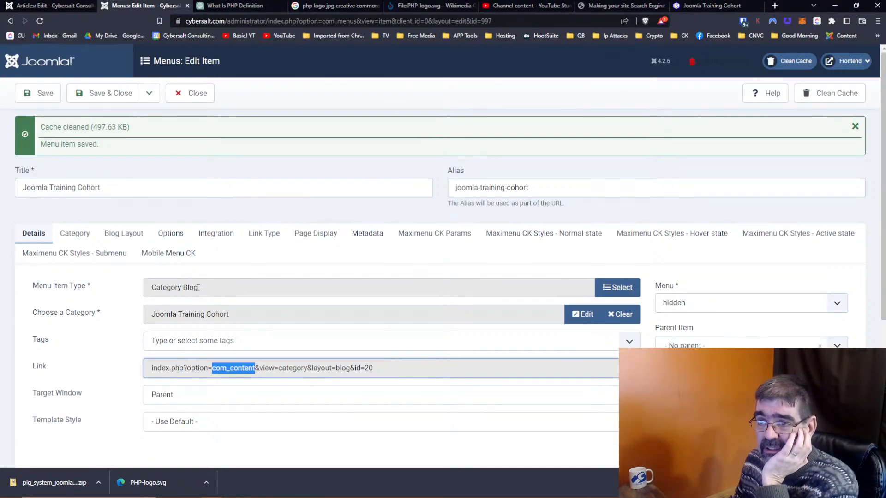
left_click(24, 6)
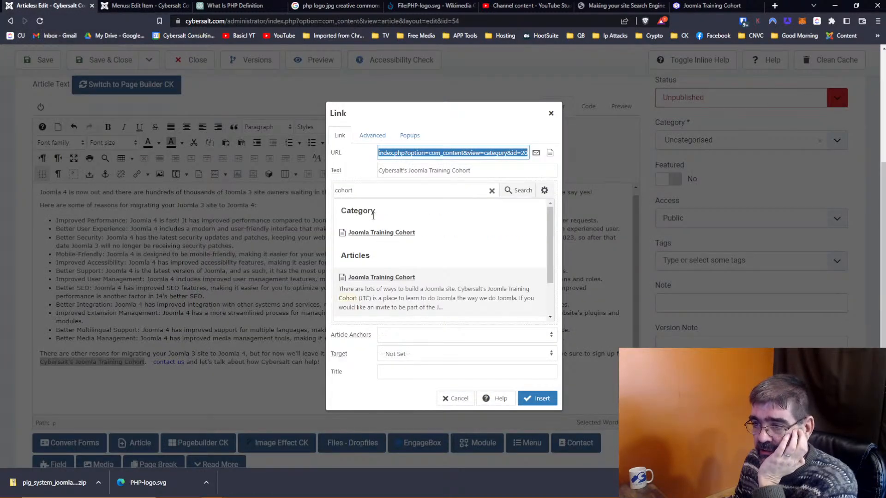
Step: Review the 'cohort' article search results in the link dialog, scrolling until Insert shows
scroll(399, 324, "up", 2)
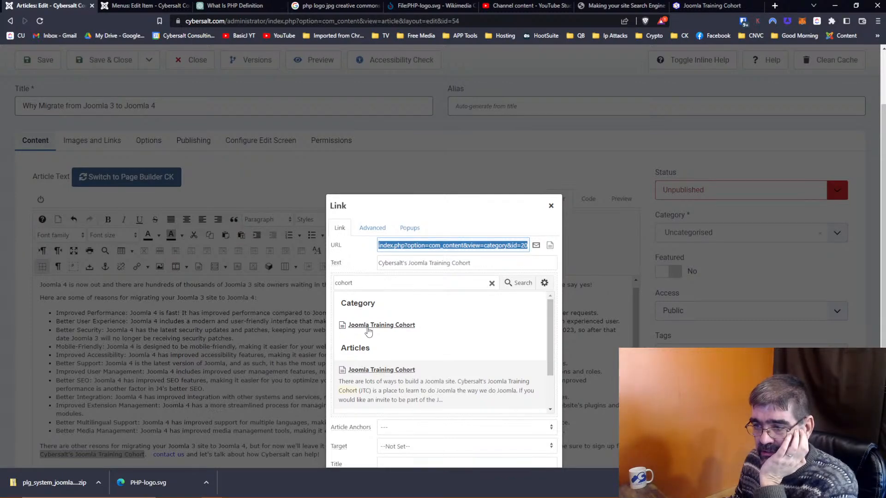
scroll(428, 335, "down", 1)
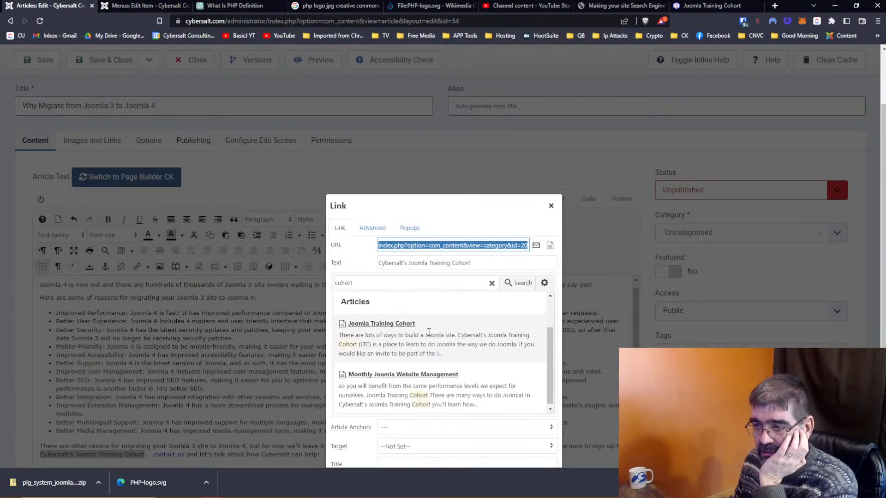
scroll(429, 333, "up", 1)
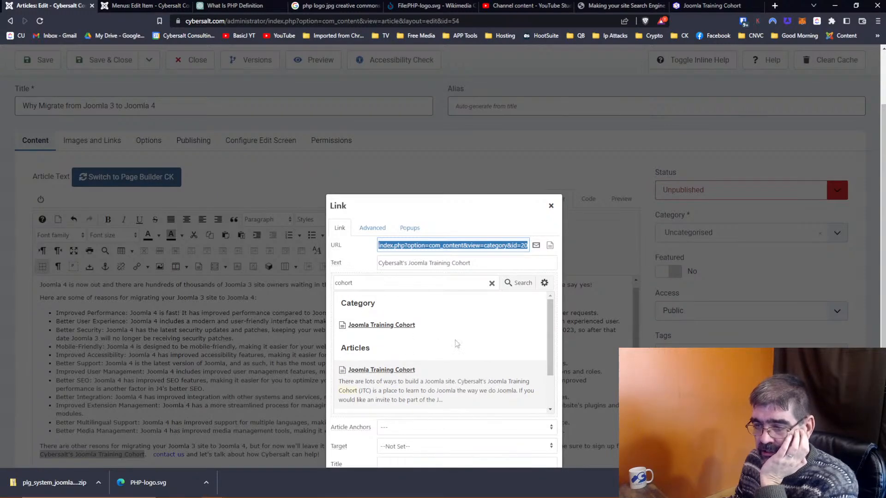
scroll(452, 339, "down", 1)
scroll(397, 328, "up", 1)
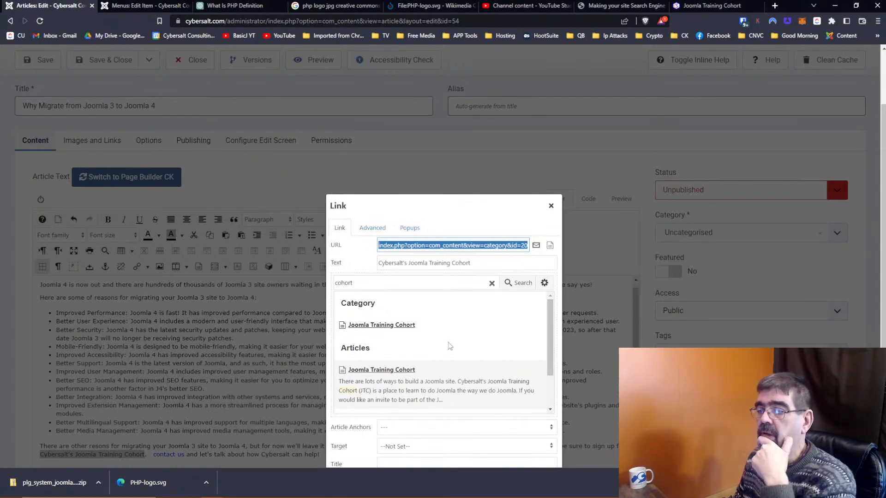
scroll(449, 346, "down", 1)
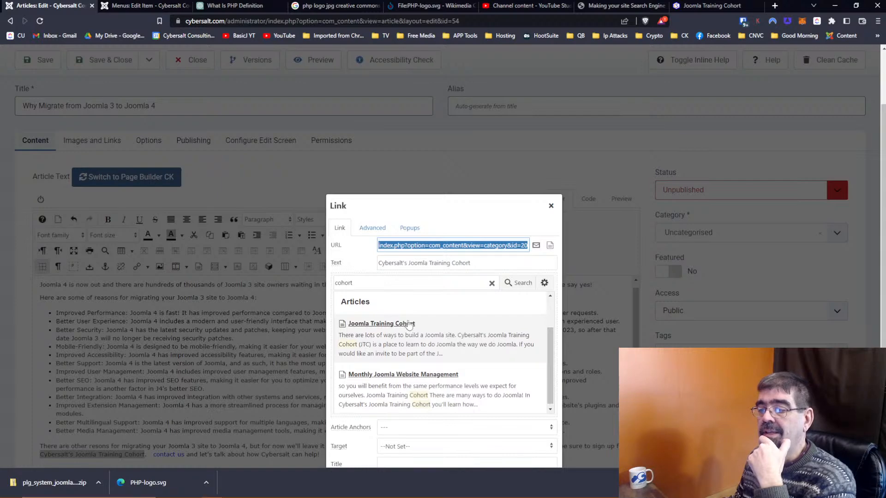
left_click_drag(368, 283, 336, 281)
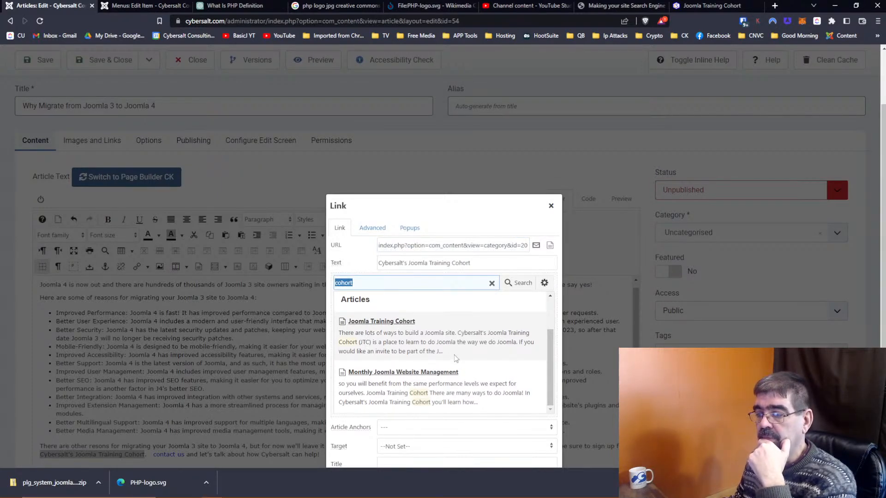
scroll(446, 353, "up", 1)
scroll(374, 344, "down", 1)
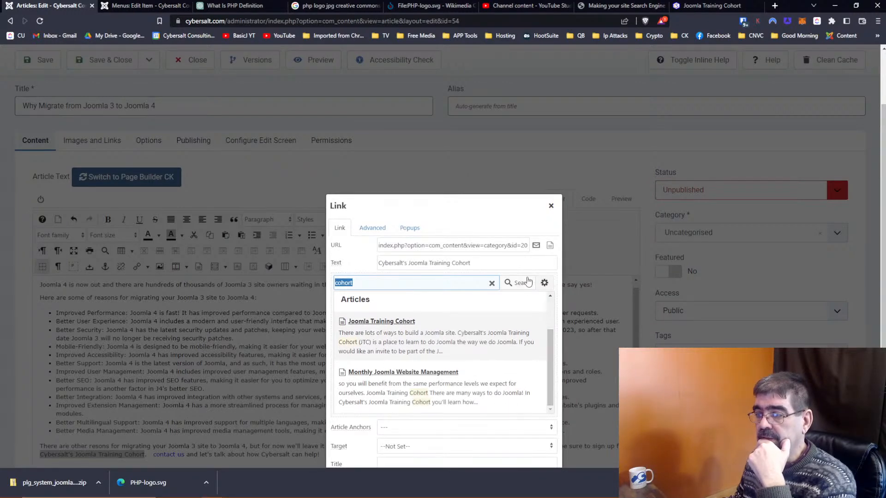
scroll(489, 275, "down", 3)
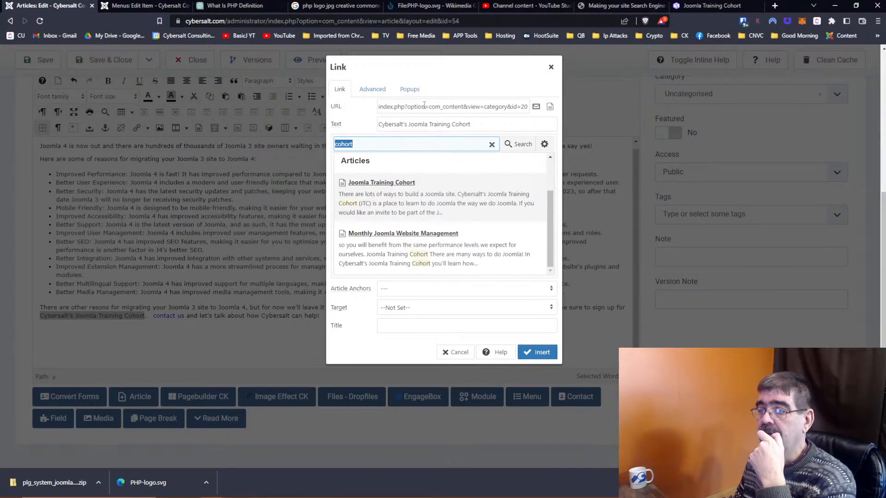
Step: Clear the link search and expand the Main Menu items in the link browser
left_click(492, 144)
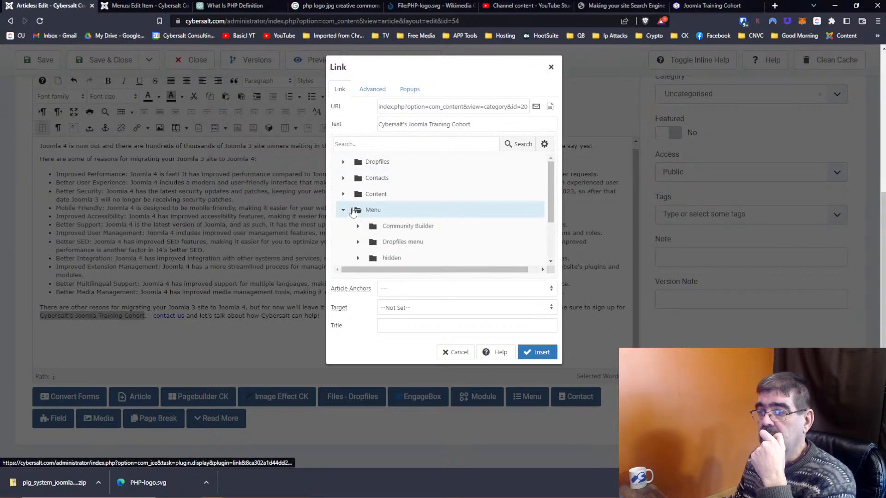
scroll(392, 242, "down", 1)
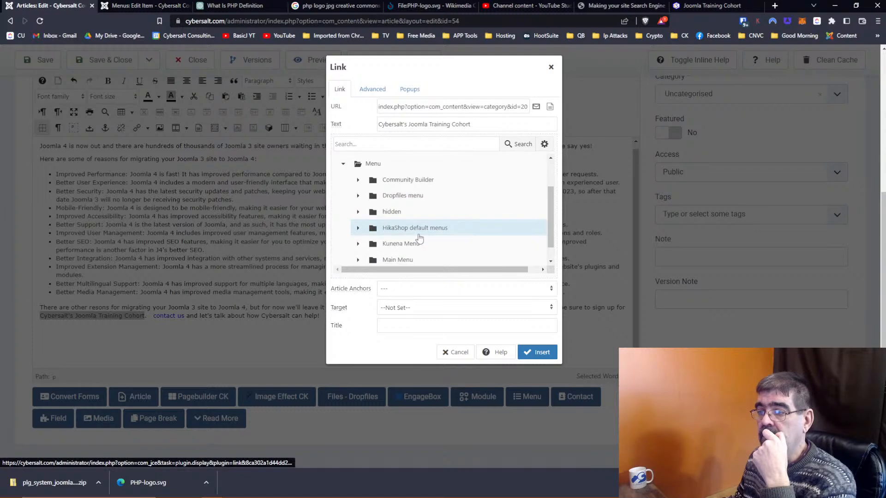
scroll(418, 237, "down", 1)
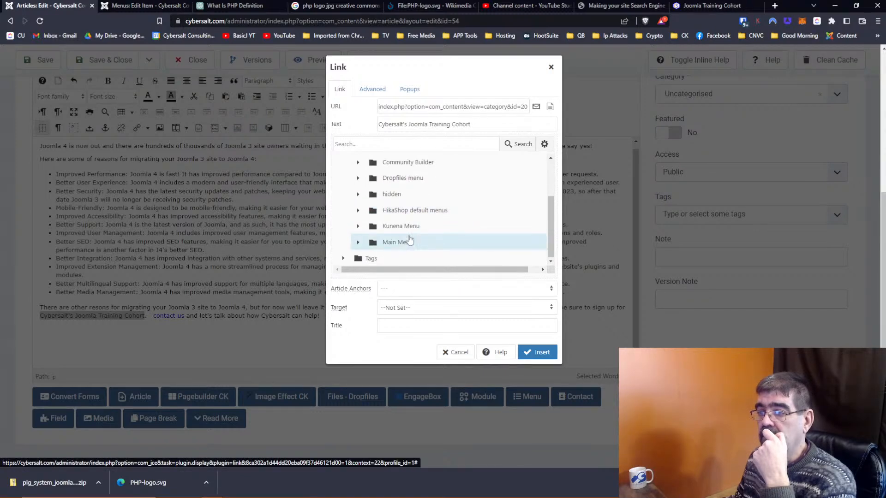
left_click(359, 243)
scroll(454, 212, "down", 3)
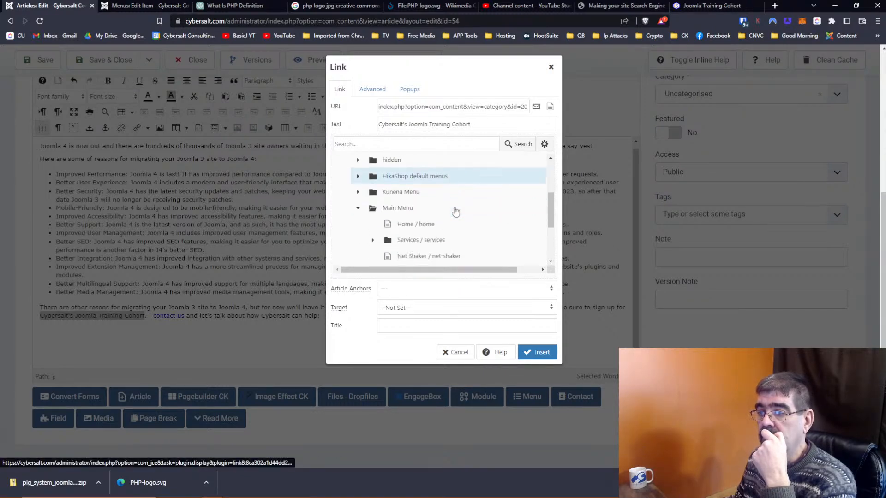
scroll(456, 211, "down", 1)
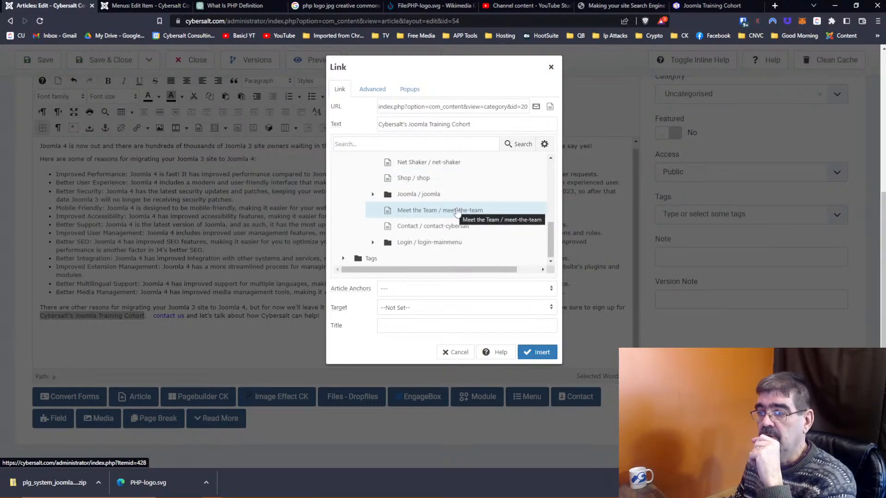
scroll(456, 212, "up", 1)
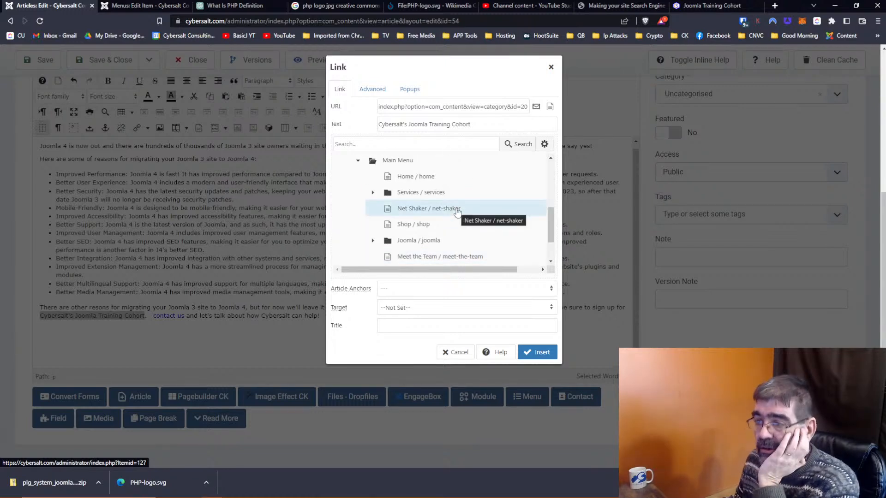
scroll(456, 212, "down", 1)
Step: Point the link at the Joomla Training Cohort menu item, index.php?Itemid=753
left_click(373, 195)
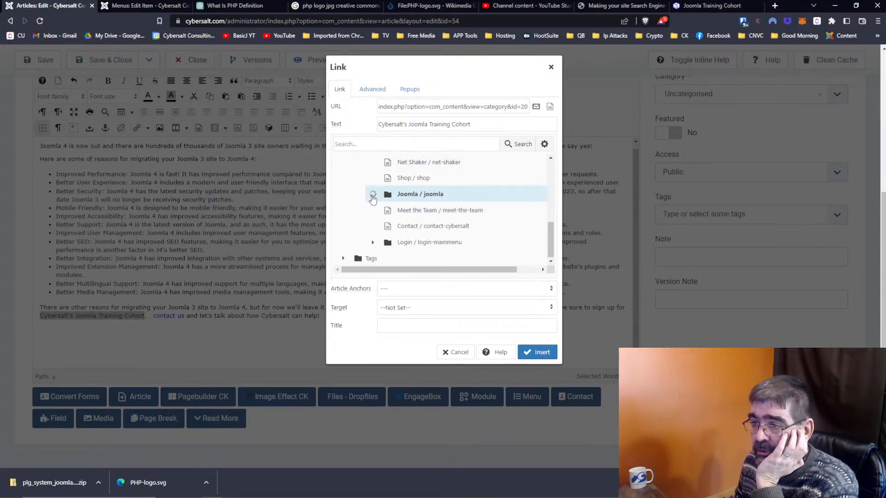
scroll(445, 212, "down", 2)
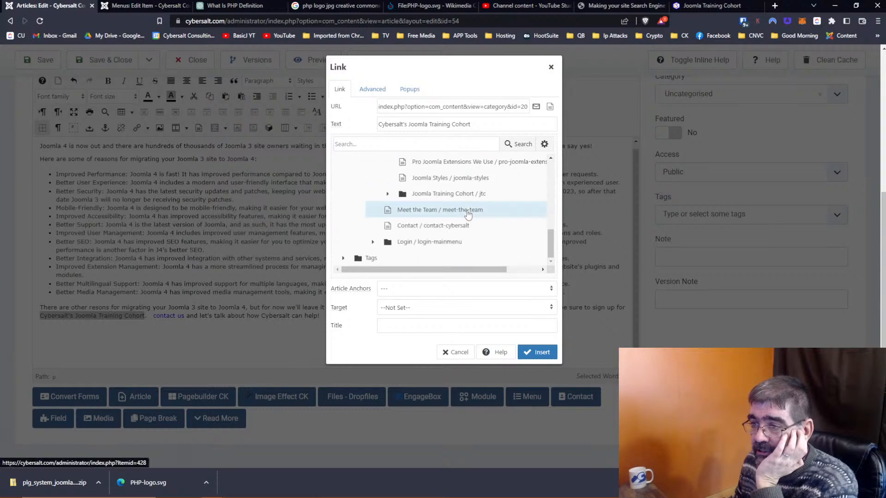
scroll(467, 213, "up", 1)
left_click(438, 241)
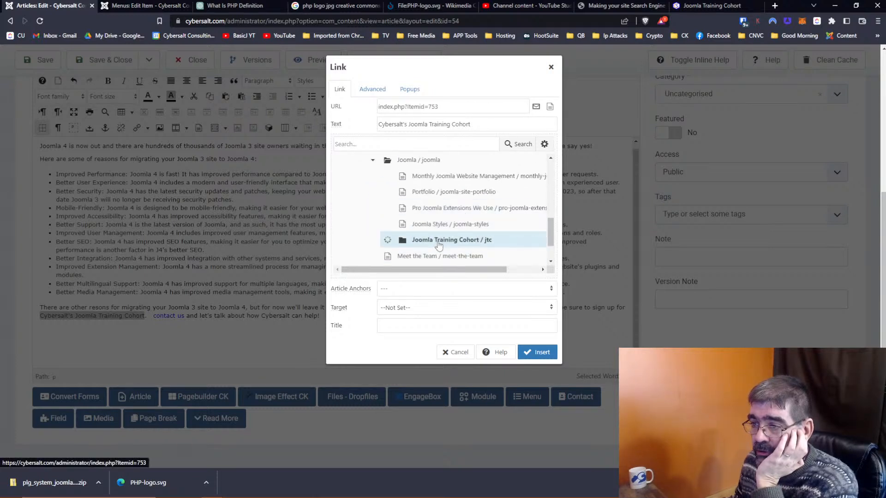
scroll(443, 235, "down", 2)
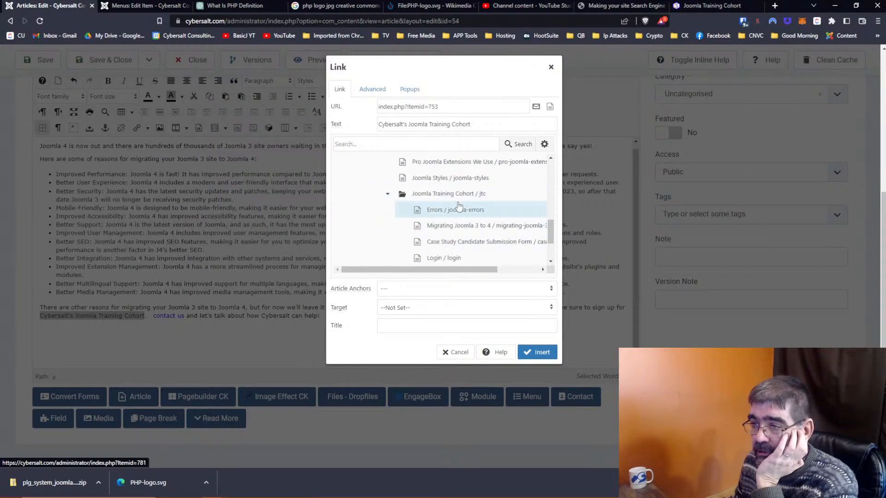
left_click(460, 196)
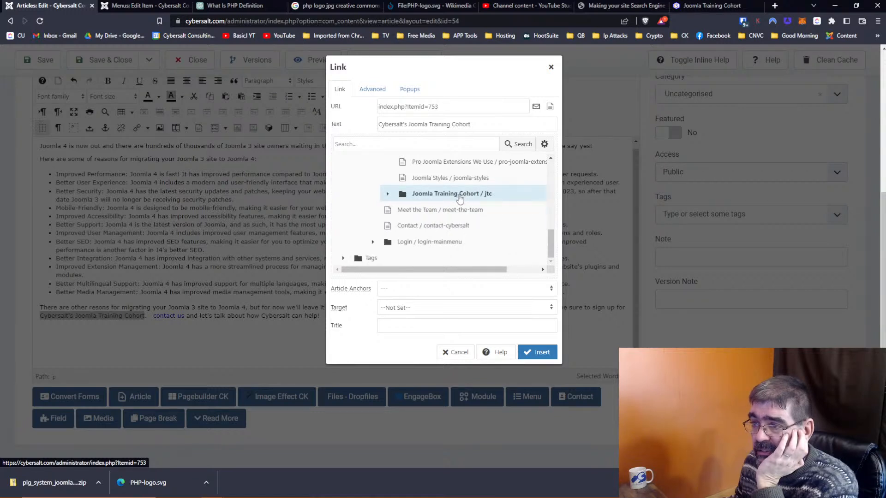
left_click(460, 198)
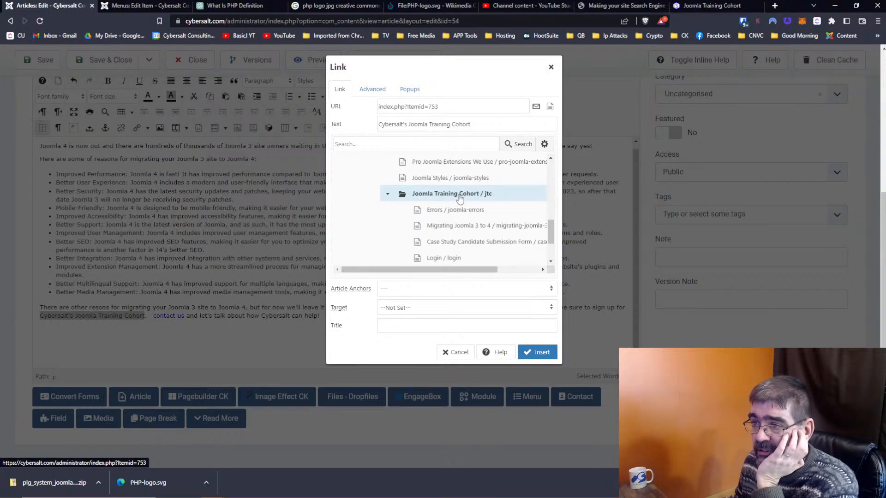
left_click(460, 195)
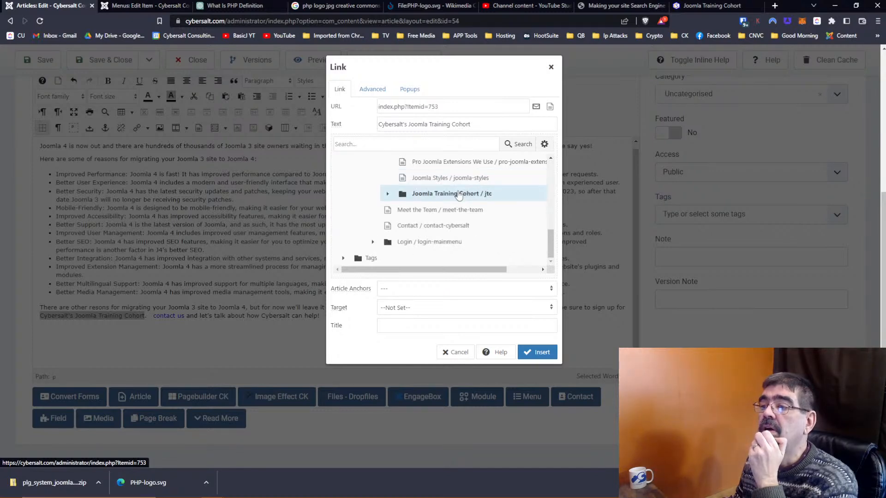
Step: Apply the link and reword the closing sentence to 'if you are looking to learn how to migrate,'
left_click(534, 352)
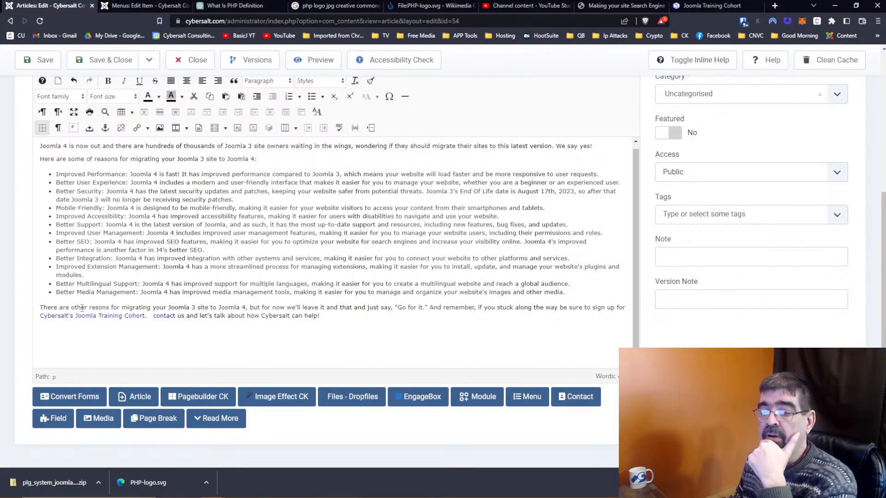
left_click(498, 307)
type("get")
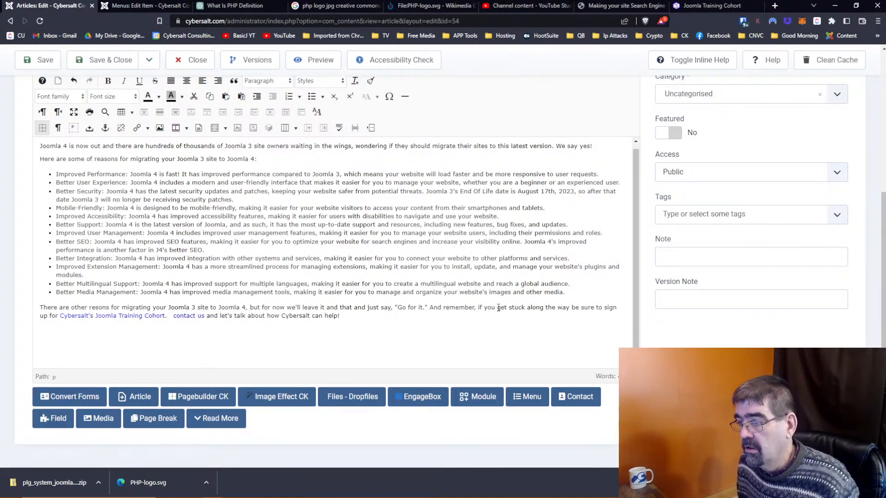
left_click(498, 307)
type("are looking for")
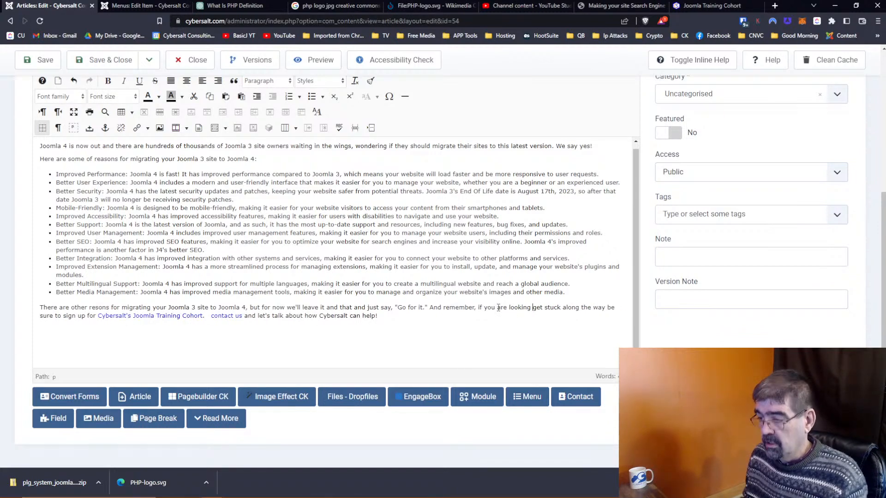
key("BackSpace")
key("BackSpace")
key("BackSpace")
type("to learn how")
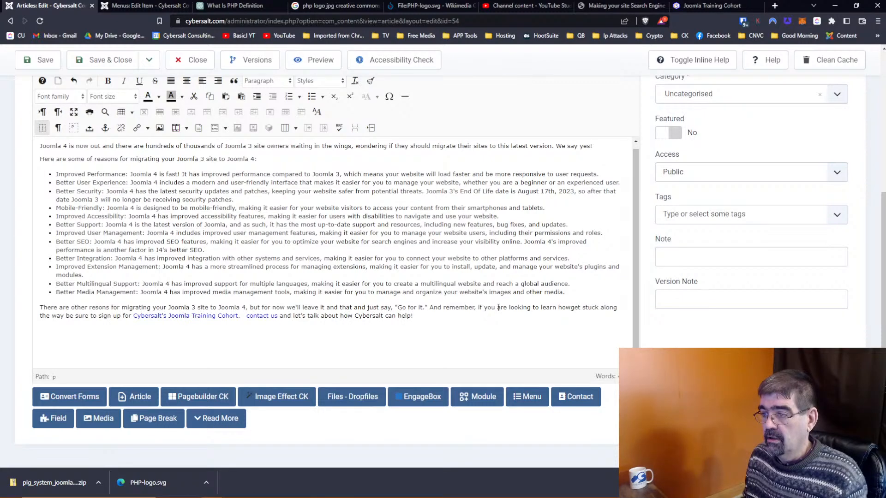
type(" to")
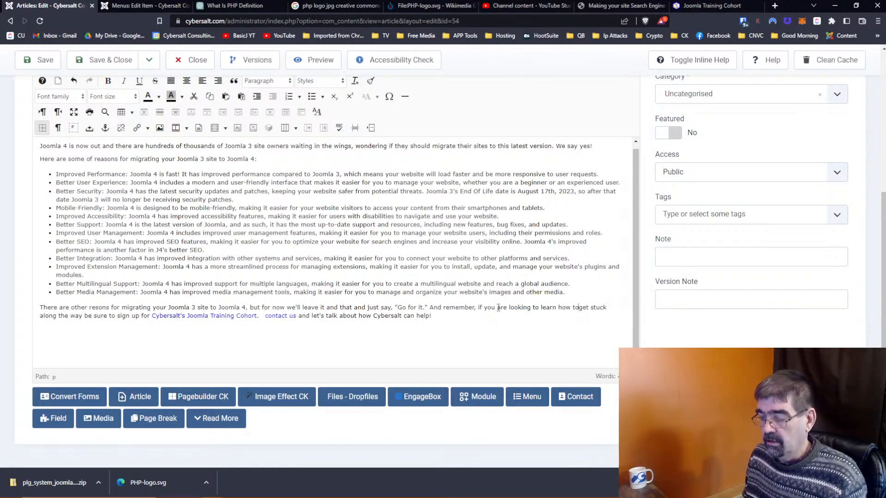
type(" migrate,")
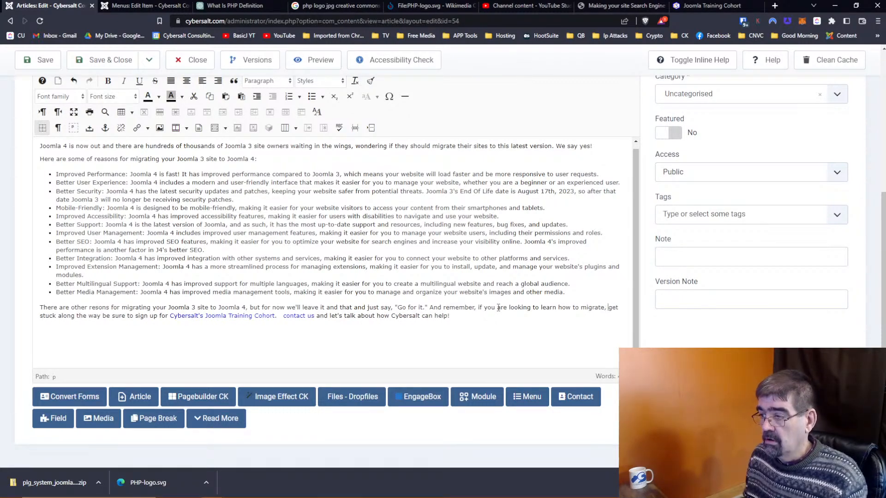
Step: Add 'And as always, if you get stuck' before contact us, fix the spacing, and save
key("Delete")
key("Delete")
key("Delete")
key("Delete")
key("Delete")
key("Delete")
key("Delete")
key("Delete")
key("Delete")
key("Delete")
key("Delete")
key("Delete")
key("Delete")
key("Delete")
key("Delete")
key("Delete")
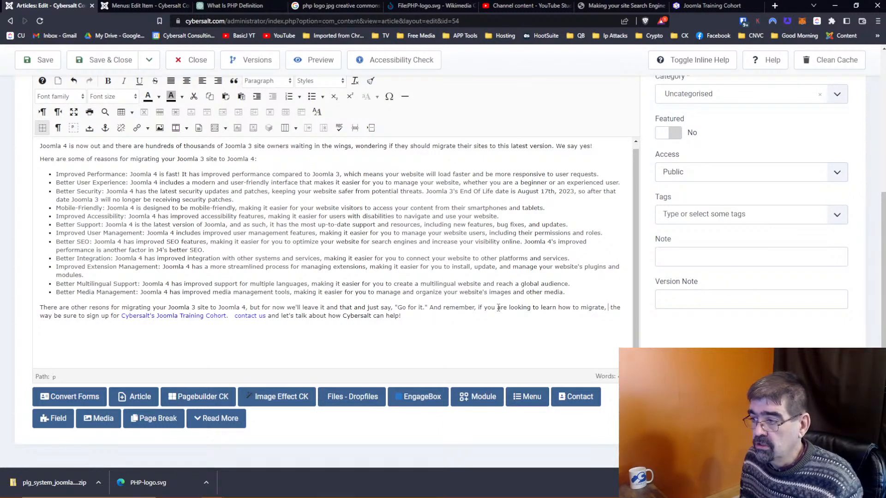
key("Delete")
key("Delete")
key("Delete")
key("Delete")
key("Delete")
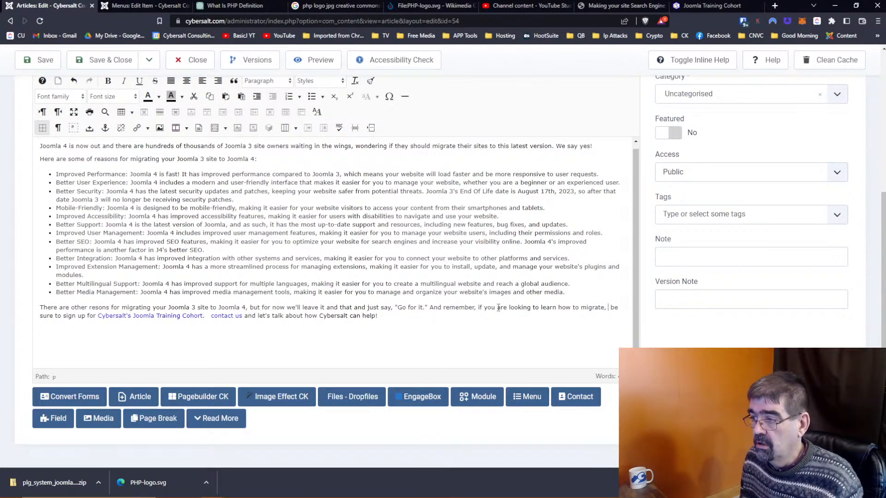
key("Right")
key("Right")
key("Right")
key("Right")
key("Right")
key("Right")
key("Right")
key("Right")
key("Right")
key("Right")
key("Right")
key("Right")
key("Right")
key("Right")
key("Right")
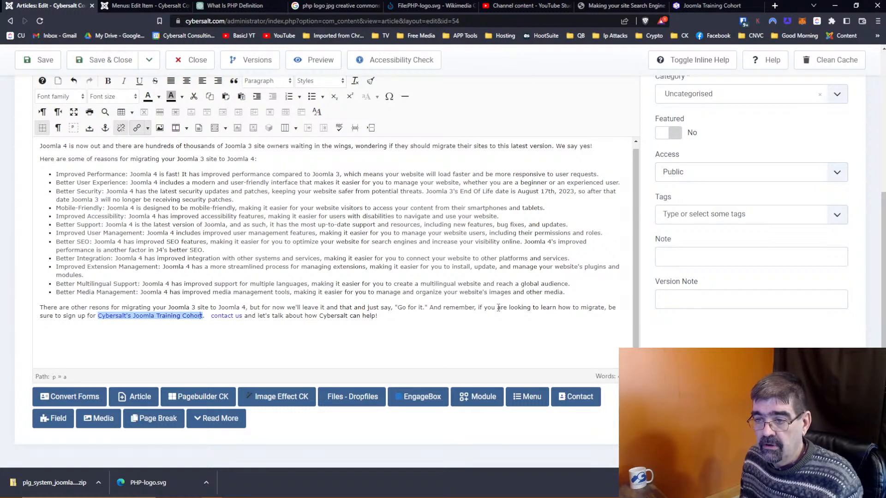
key("Right")
type("And as al")
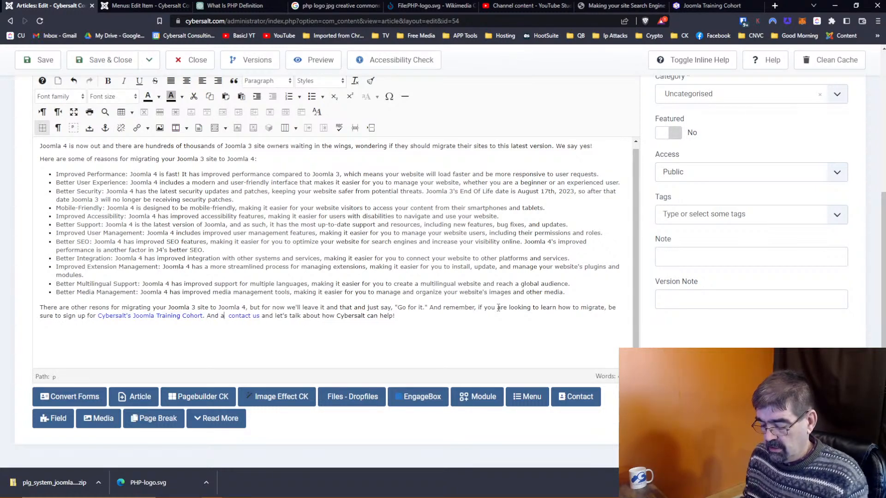
type("ways, if yo")
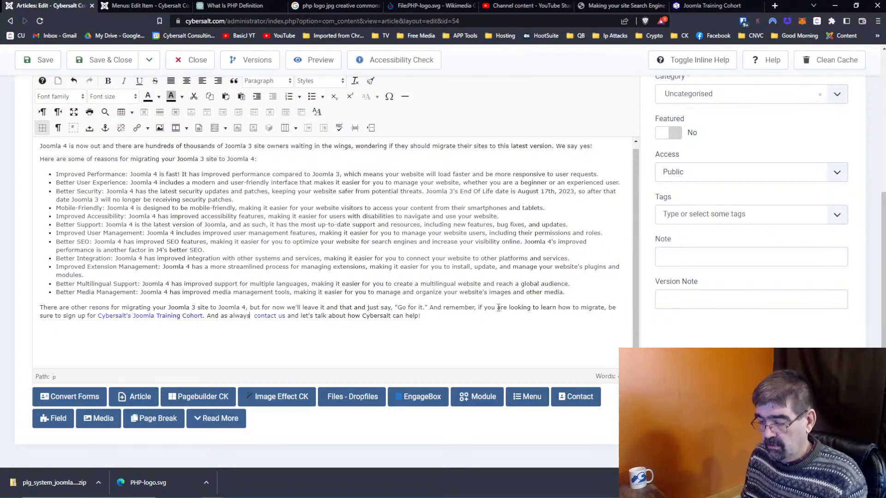
type("u get st")
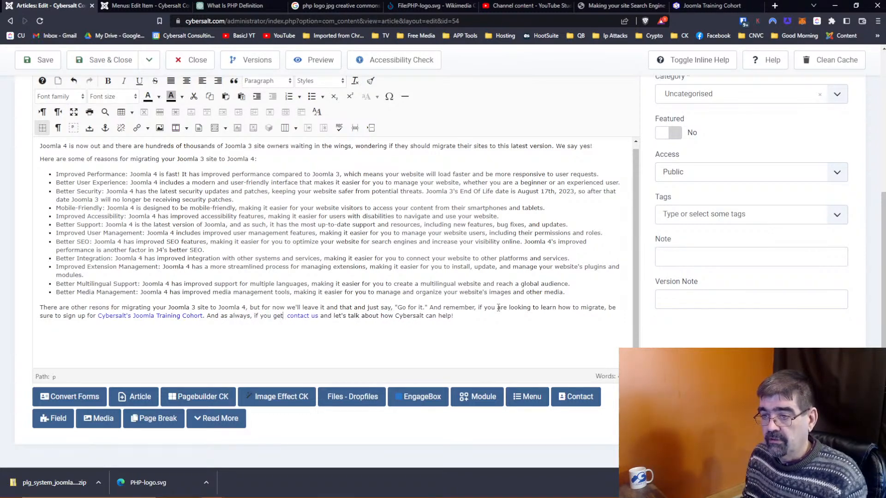
type("uck")
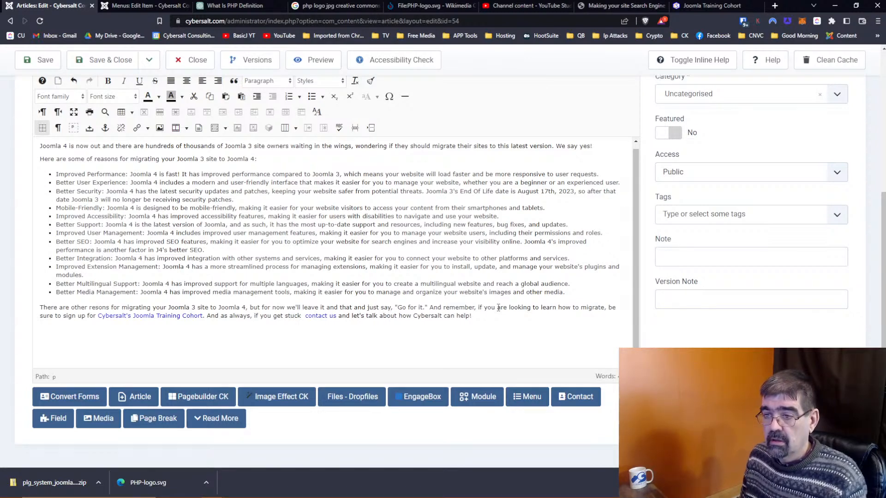
key("BackSpace")
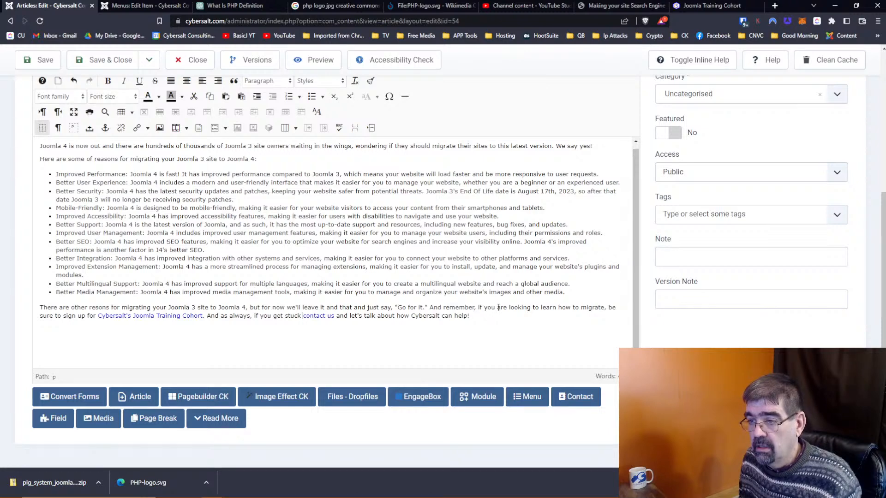
key("Right")
key("Right")
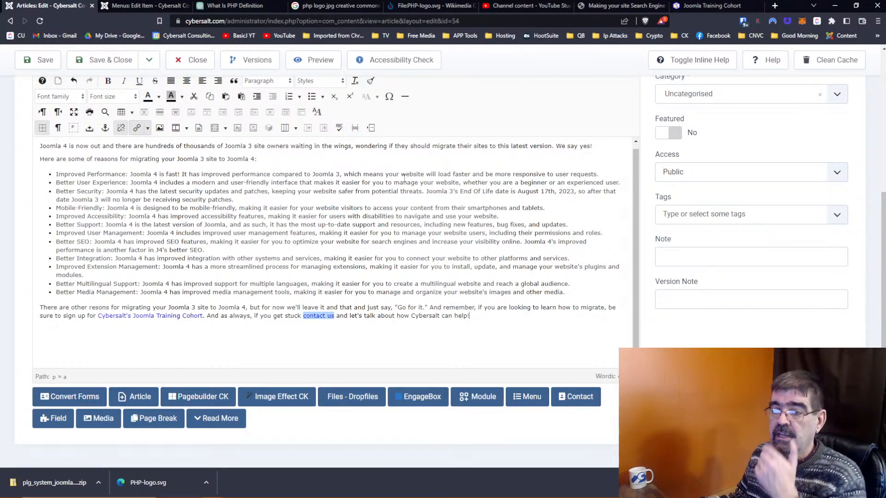
key("ctrl+s")
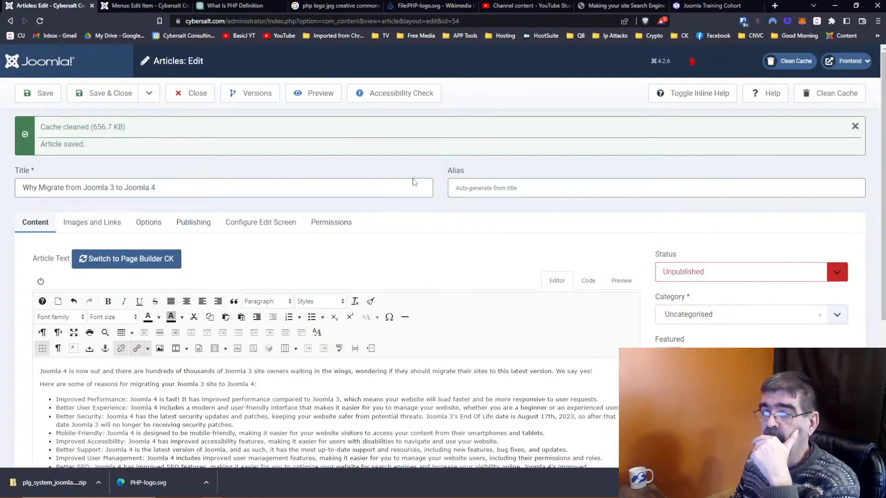
Step: Add a final 'Better Process Management' bullet: Joomla 4's workflow system revolutionizes how your team works together
scroll(415, 189, "down", 4)
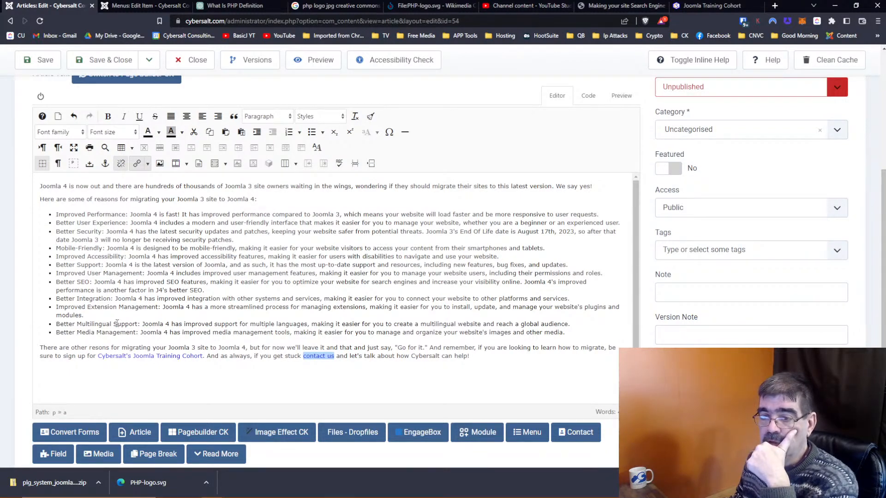
left_click(566, 333)
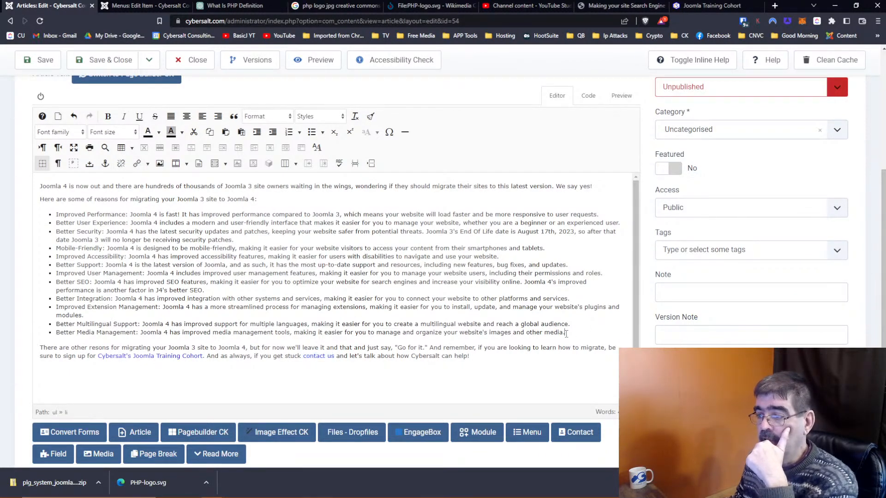
key("Return")
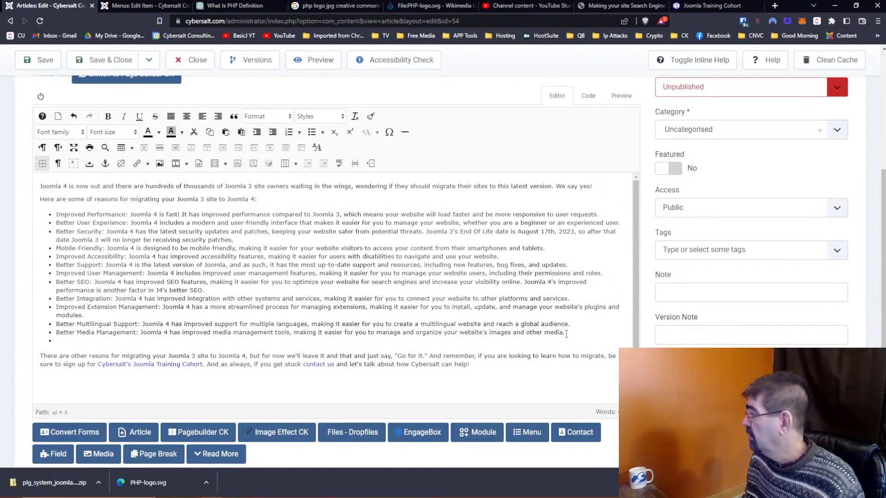
type("Bett")
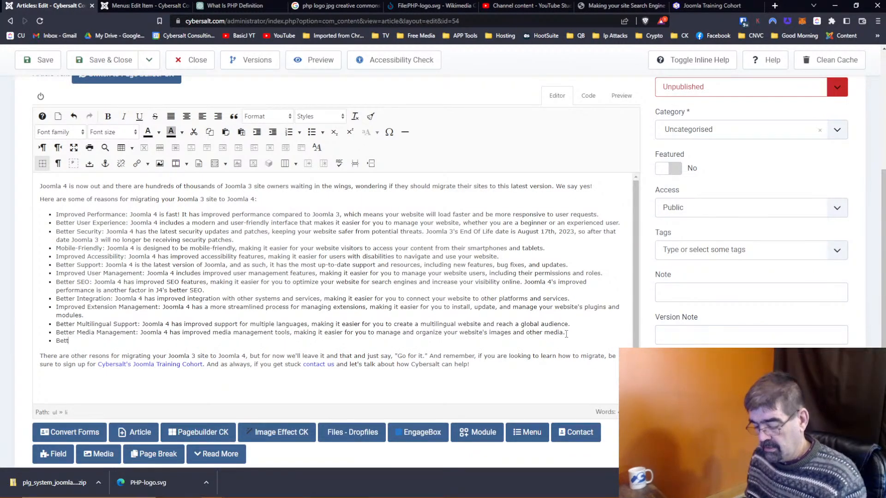
type("er pro")
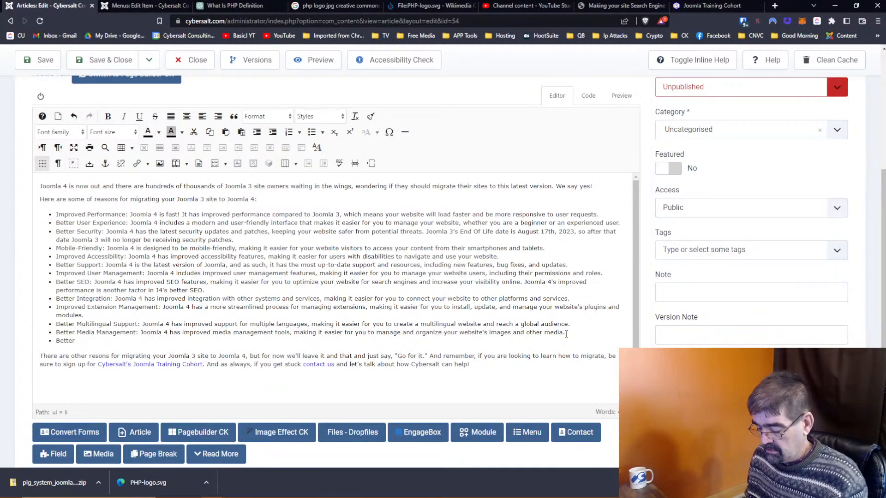
type("cess ma")
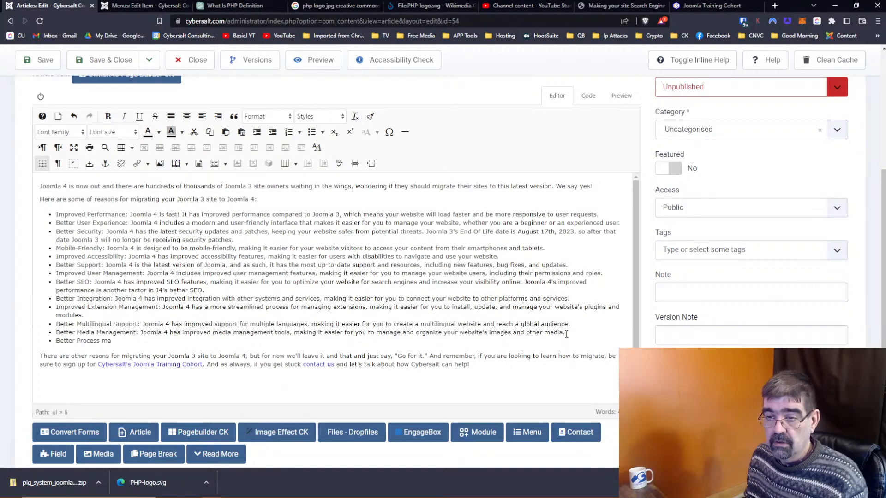
type("Manag")
type("eman")
type("en")
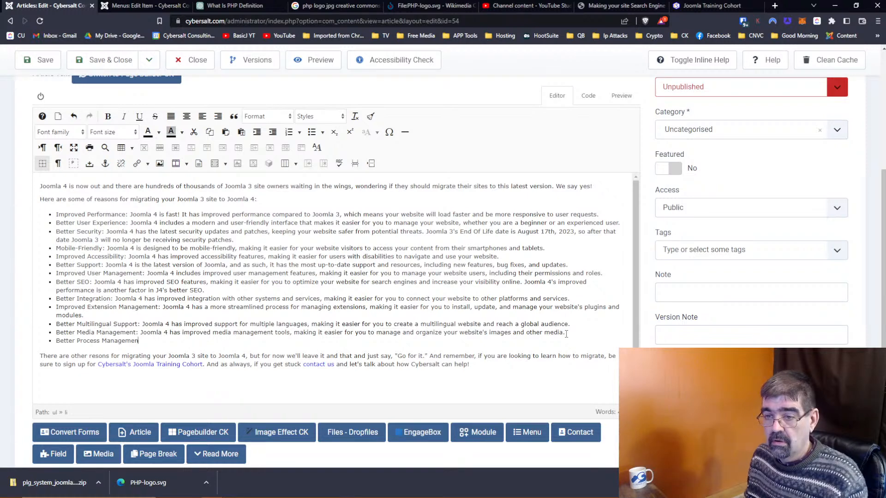
type("t: Joomla 4 ")
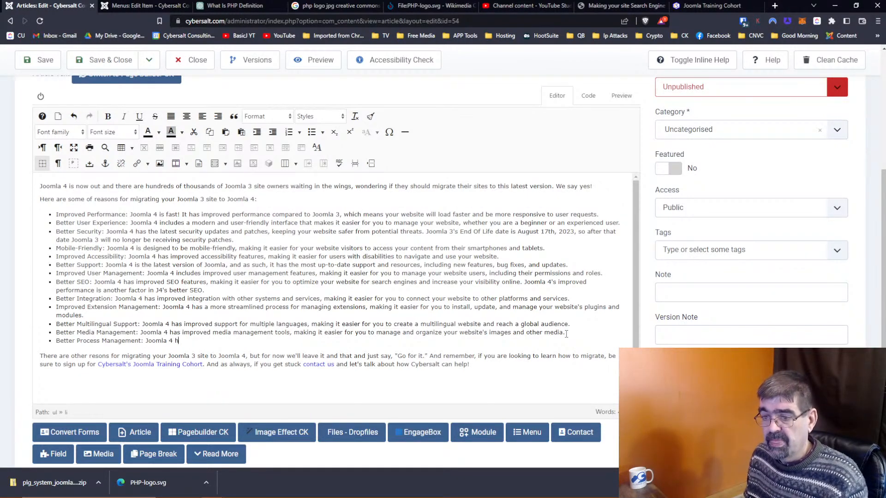
type("has ")
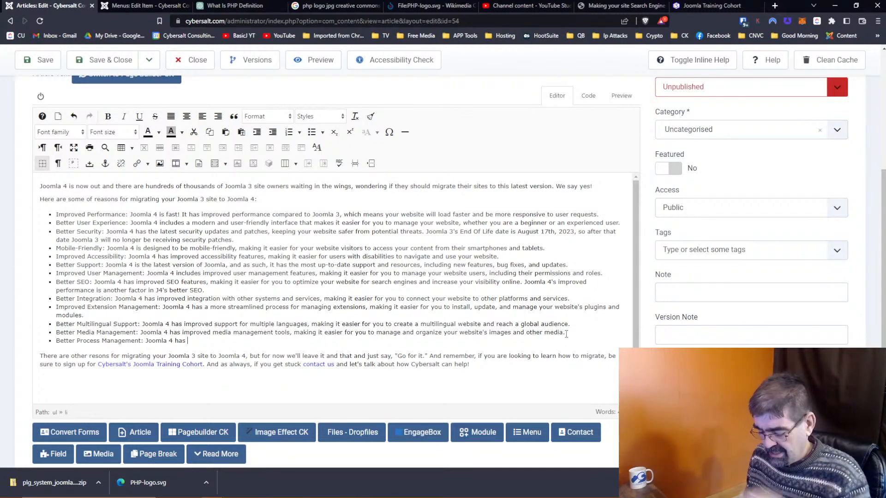
type("a wrokflow man")
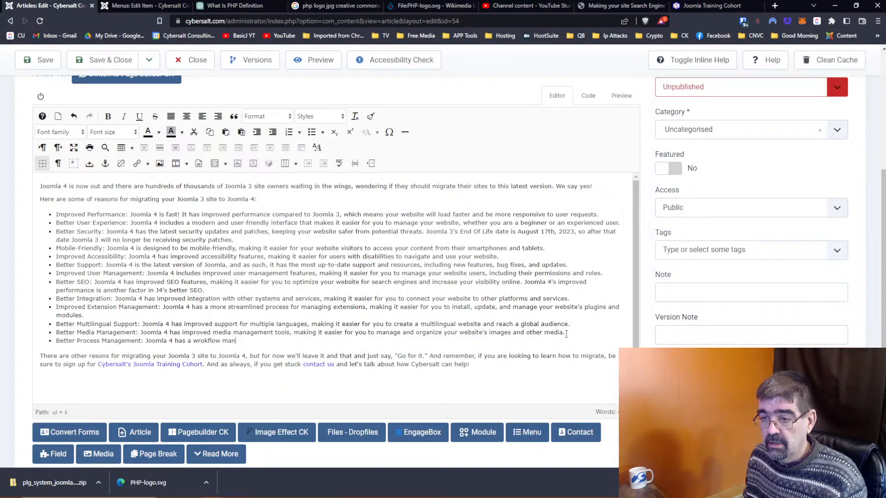
key("BackSpace")
key("BackSpace")
key("BackSpace")
key("BackSpace")
key("BackSpace")
key("BackSpace")
key("BackSpace")
key("BackSpace")
type("orkflow management system whci")
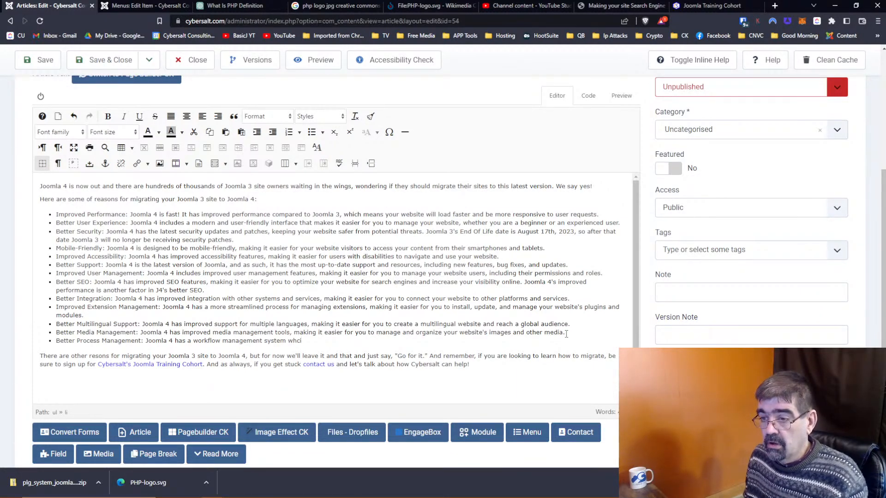
key("BackSpace")
key("BackSpace")
type("ich can revolu")
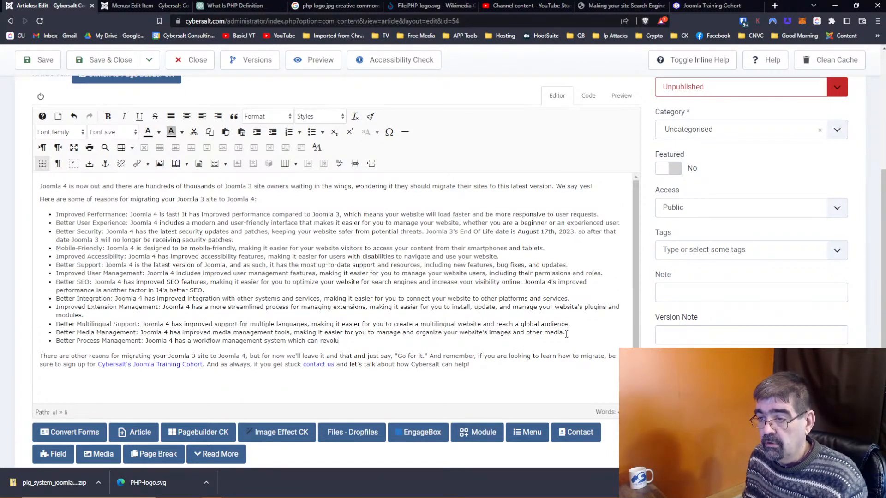
type("tionize how yoru team")
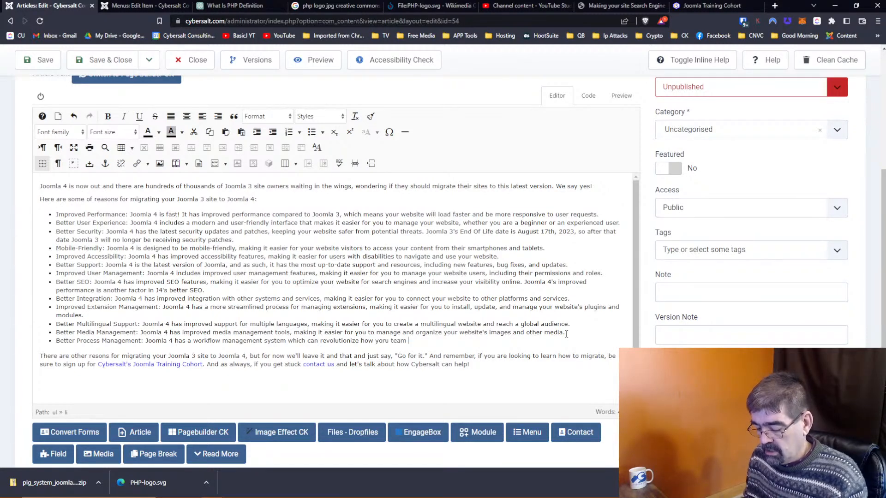
type(" works together on your")
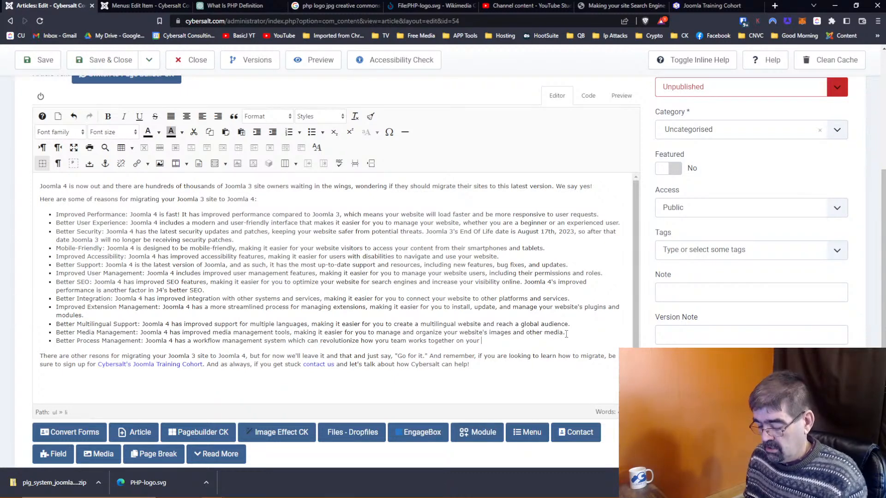
type(" Joomla")
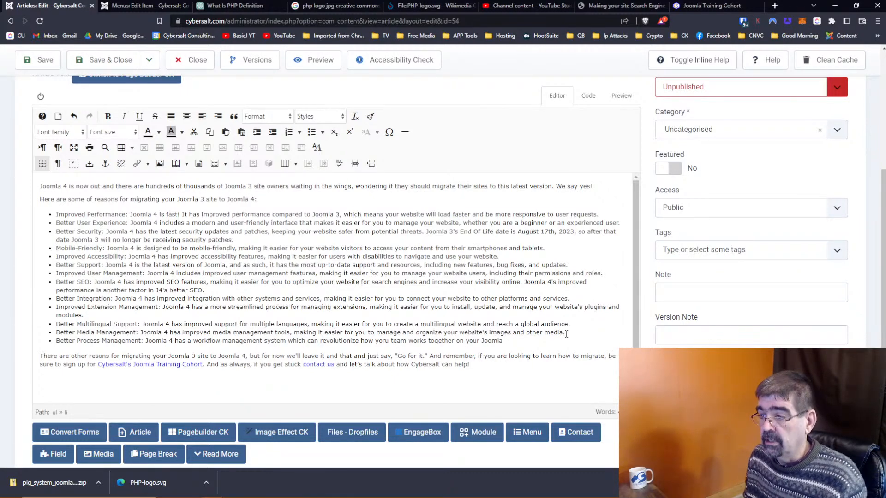
key("BackSpace")
key("BackSpace")
key("BackSpace")
key("BackSpace")
key("BackSpace")
key("BackSpace")
type("website.")
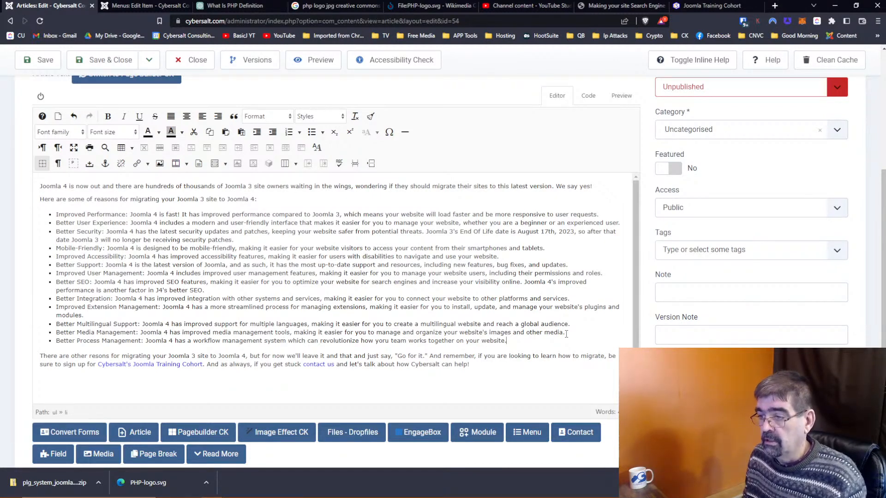
Step: Bold the headings Improved Performance through Better Support, including Better Security, Mobile-Friendly and Improved Accessibility
left_click_drag(56, 214, 129, 215)
left_click(108, 116)
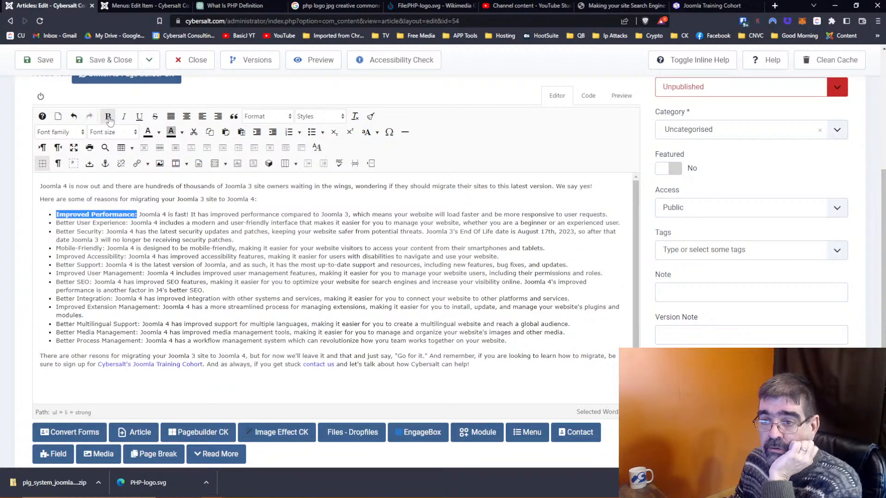
left_click_drag(57, 222, 128, 223)
left_click(108, 116)
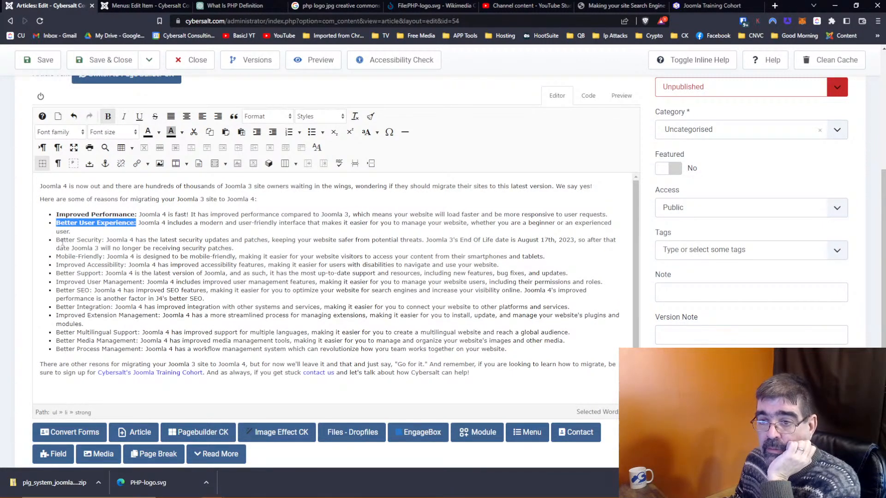
left_click_drag(56, 240, 104, 241)
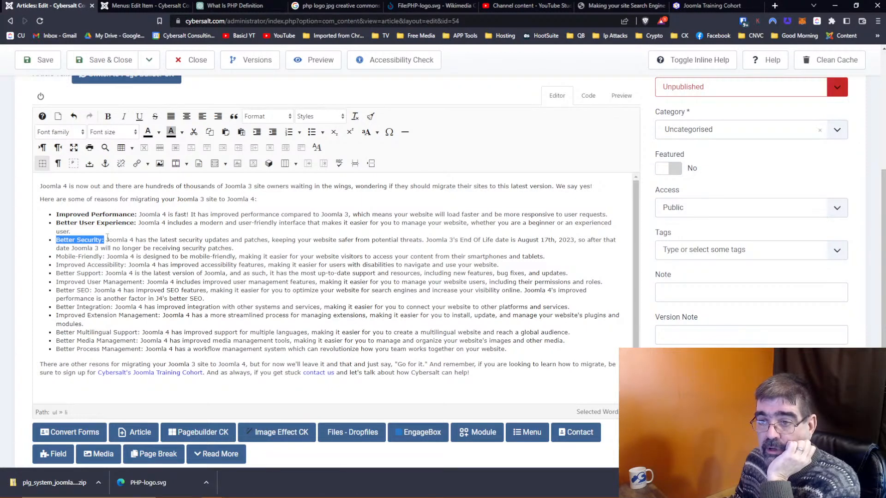
left_click(107, 116)
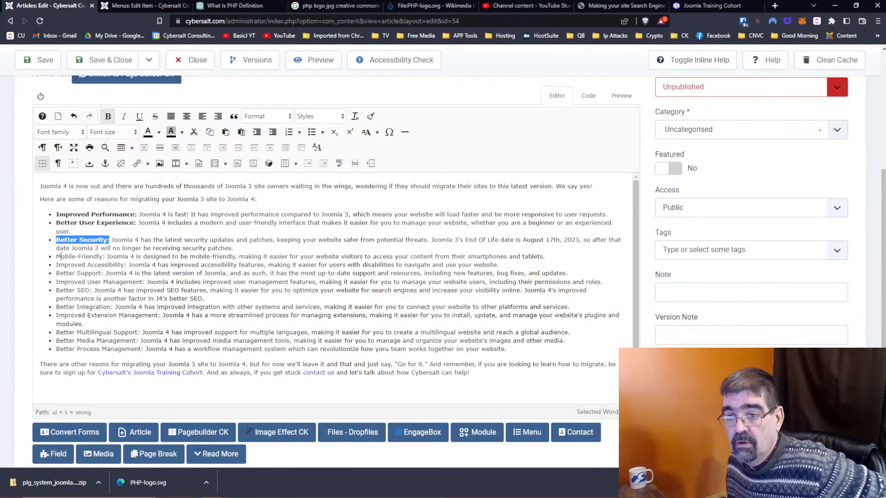
left_click_drag(57, 256, 126, 265)
left_click(108, 116)
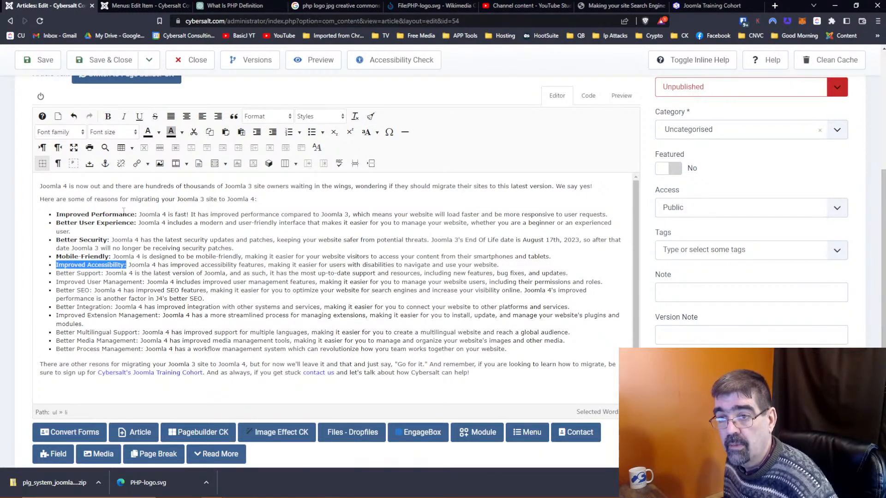
left_click(108, 116)
left_click_drag(57, 274, 145, 281)
left_click(108, 116)
Step: Bold the remaining headings through Better Process Management, and correct 'yoru' to 'your'
left_click(108, 116)
left_click_drag(54, 290, 113, 308)
left_click(109, 116)
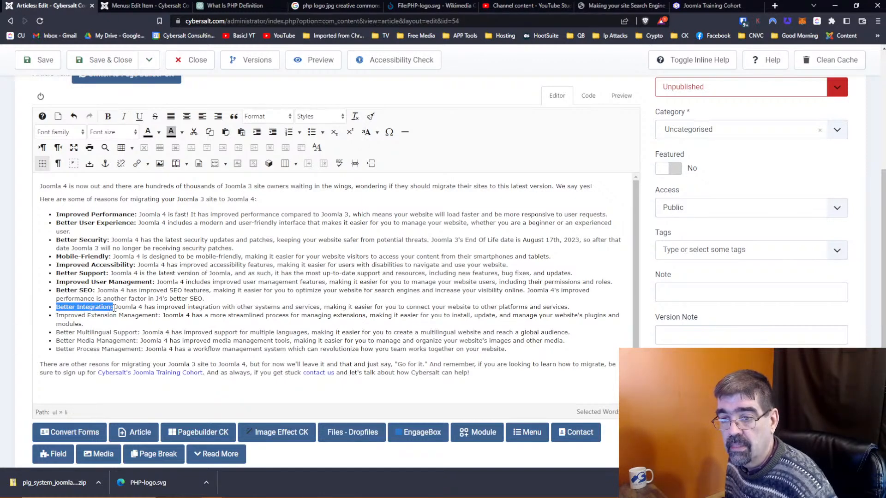
left_click(108, 117)
left_click(57, 317)
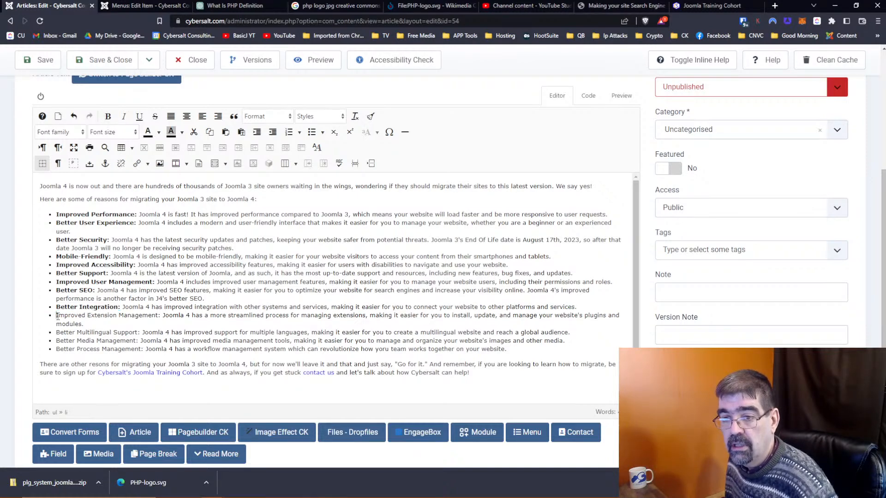
left_click_drag(58, 316, 161, 316)
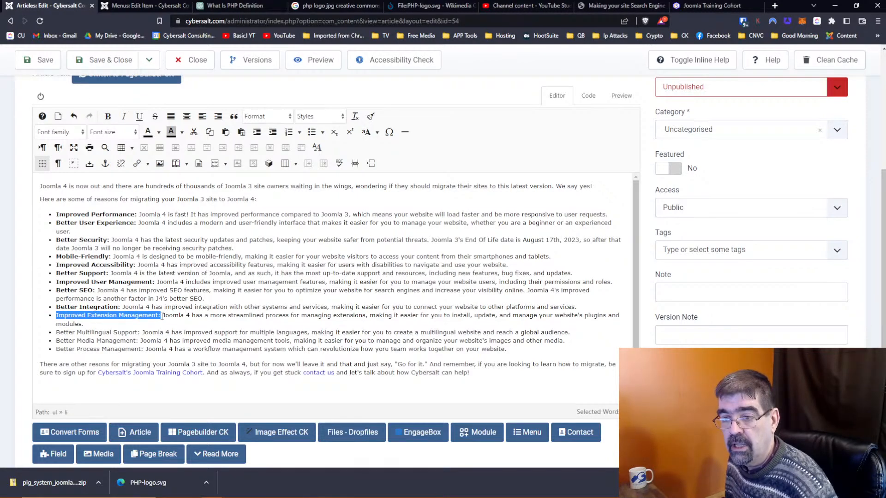
left_click(108, 116)
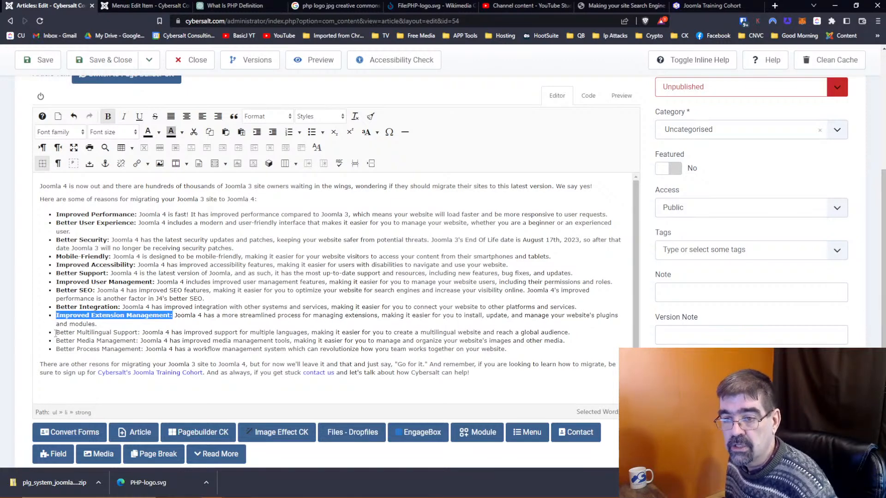
left_click_drag(57, 332, 138, 332)
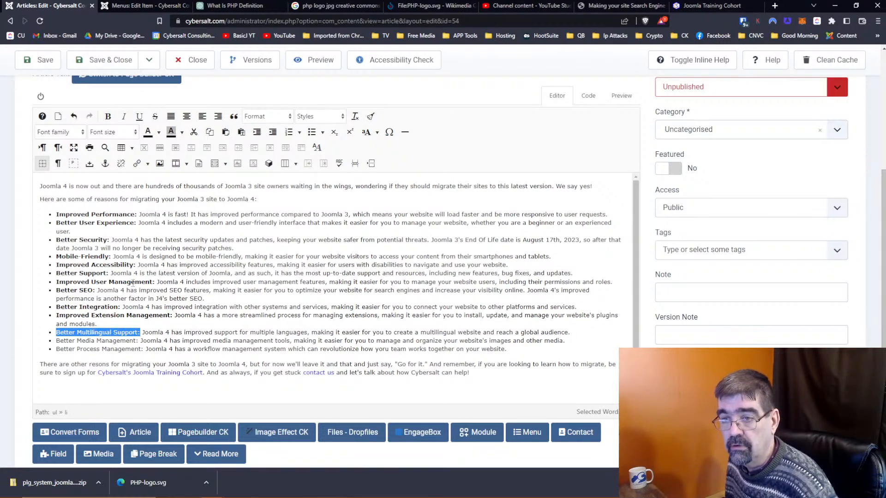
left_click(108, 116)
left_click_drag(57, 341, 138, 341)
left_click(108, 116)
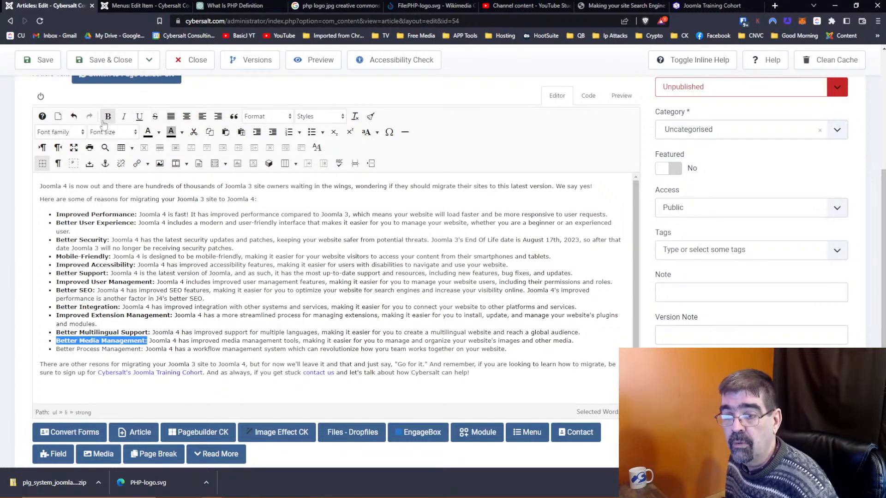
left_click_drag(56, 349, 144, 352)
left_click(108, 117)
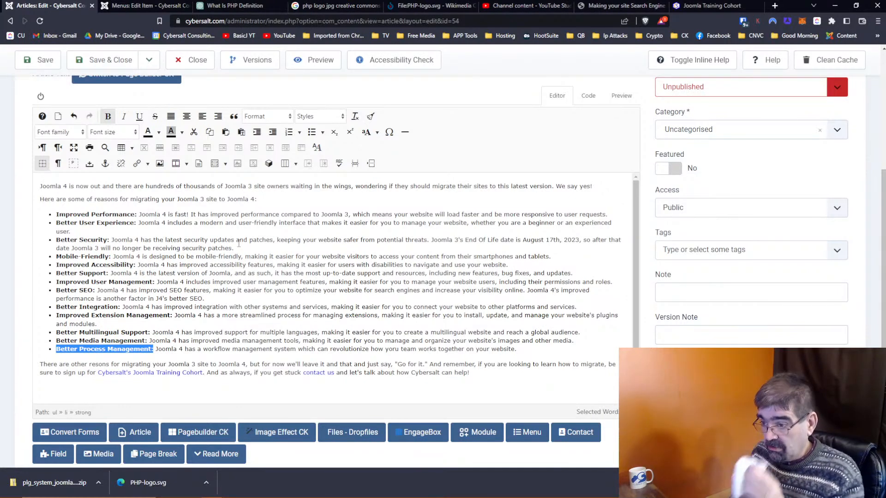
double_click(389, 348)
type("your")
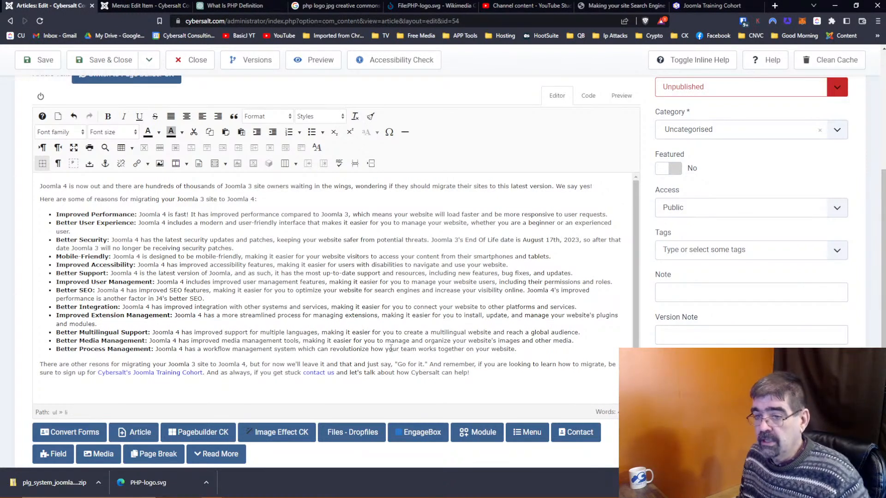
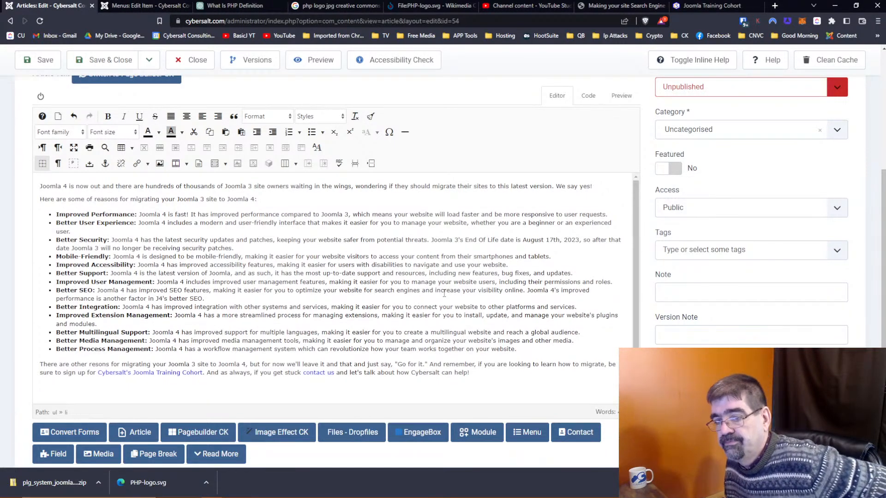
Step: Save the 'Why Migrate from Joomla 3 to Joomla 4' article and close it to the Articles list
scroll(443, 294, "down", 1)
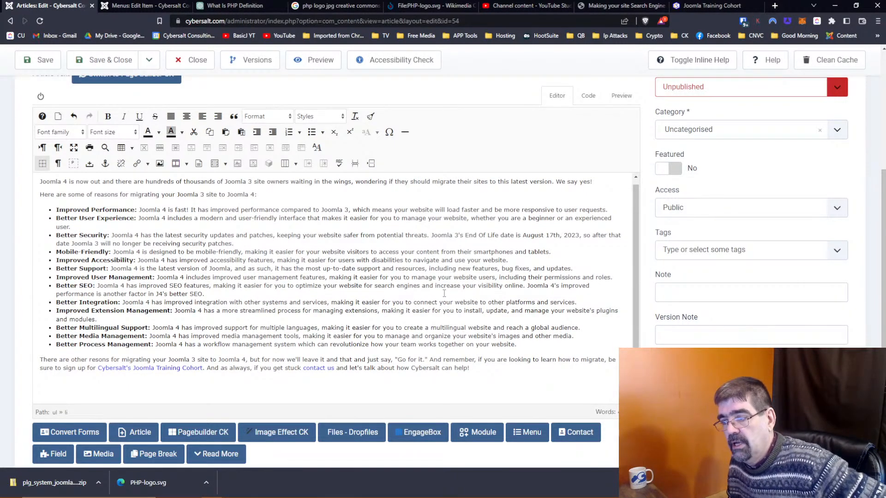
scroll(444, 294, "up", 1)
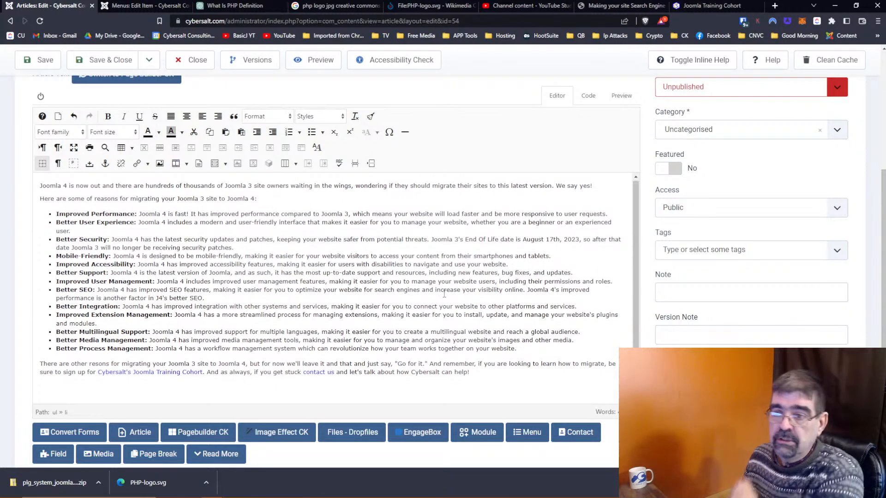
scroll(488, 110, "up", 1)
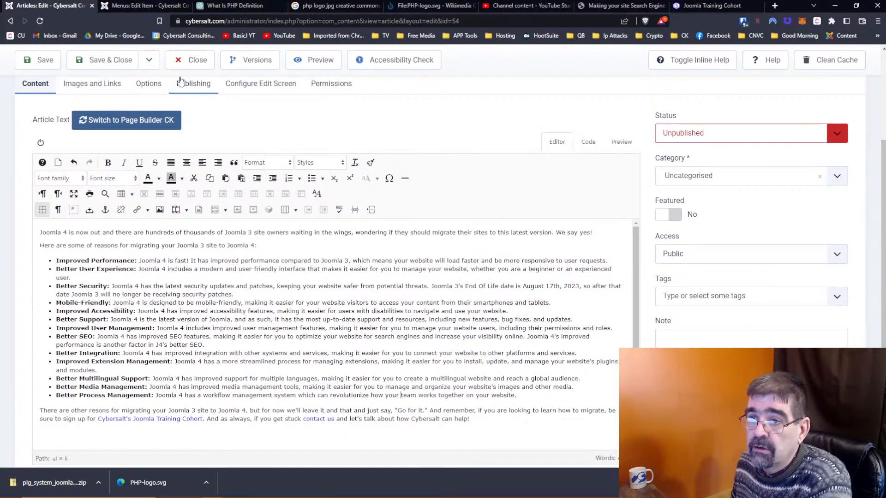
left_click(42, 61)
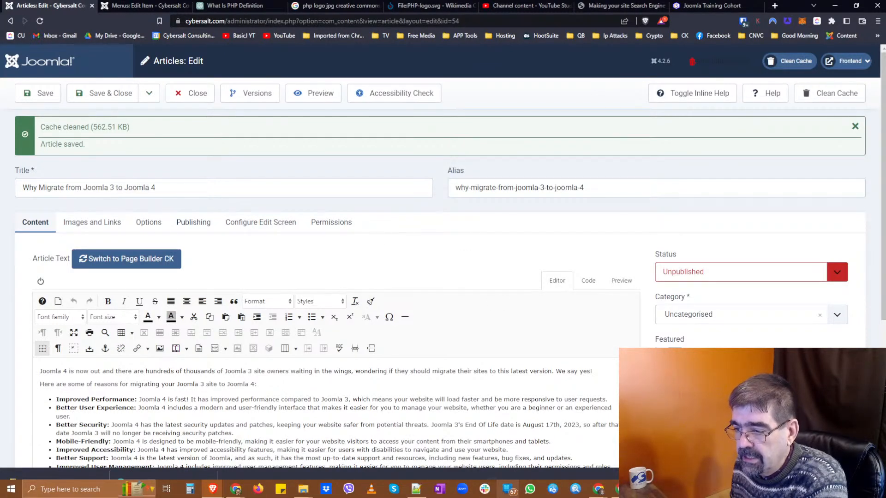
mouse_move(418, 492)
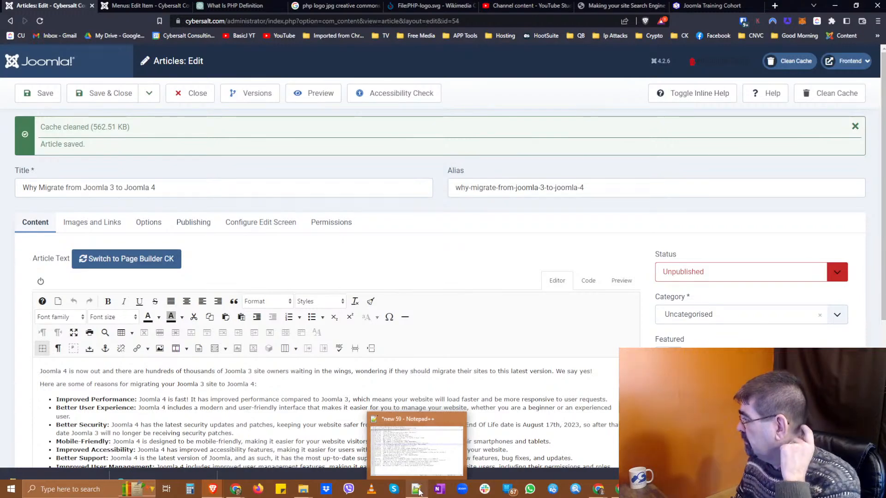
left_click(197, 93)
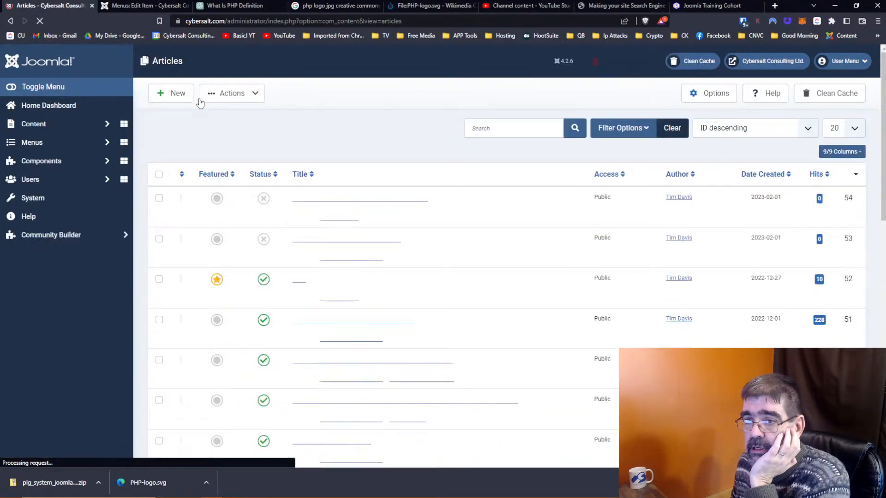
Step: Create a new article titled 'Join Team Cybersalt' with status Unpublished and save it
left_click(175, 100)
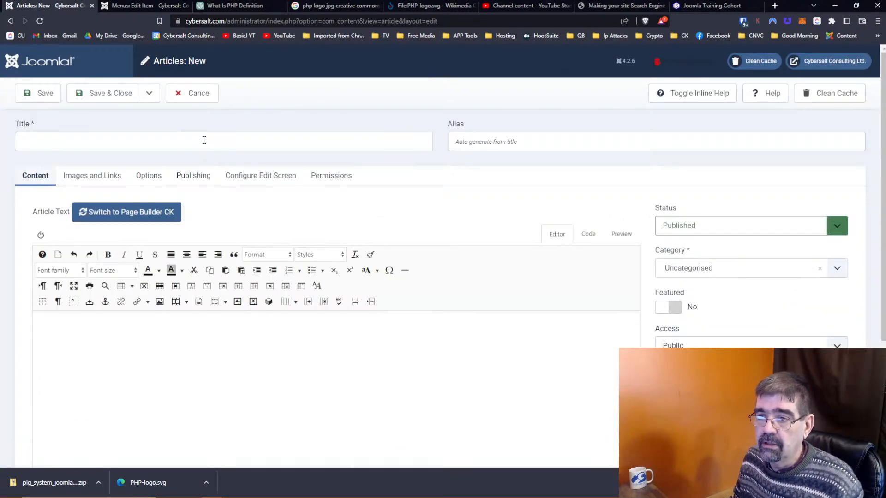
left_click(204, 140)
type("Join Team Cybersalt")
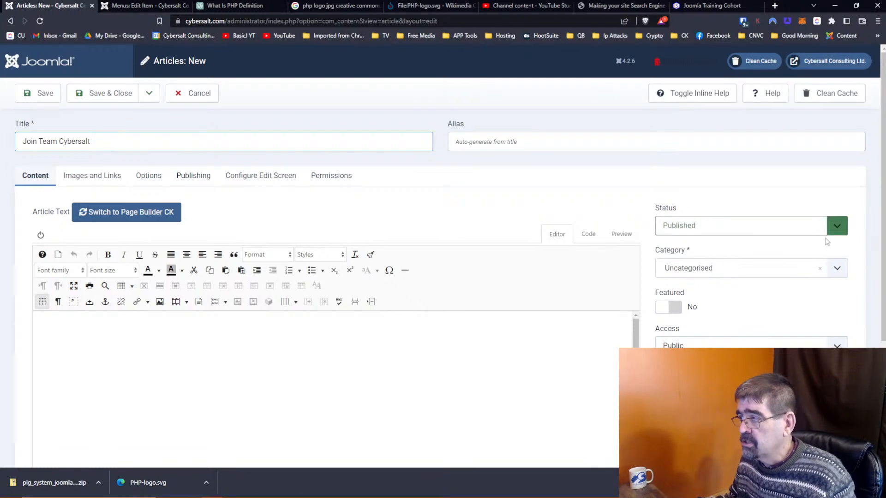
left_click(821, 230)
left_click(783, 251)
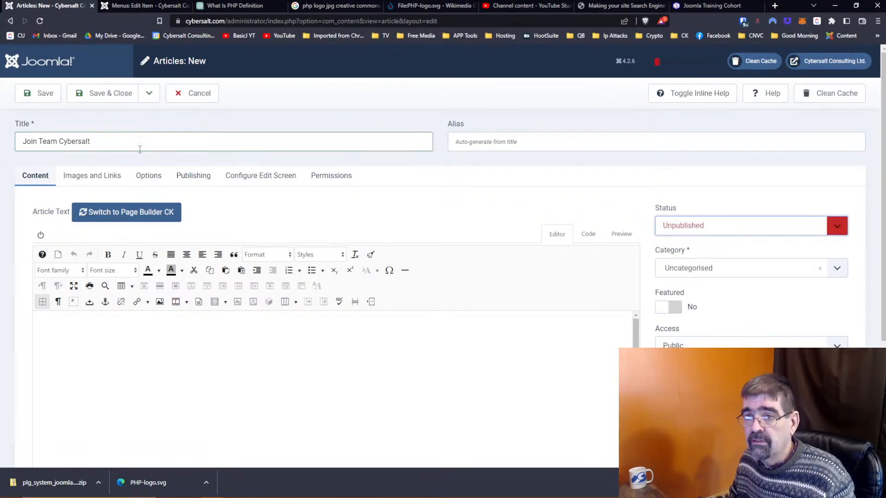
left_click(39, 99)
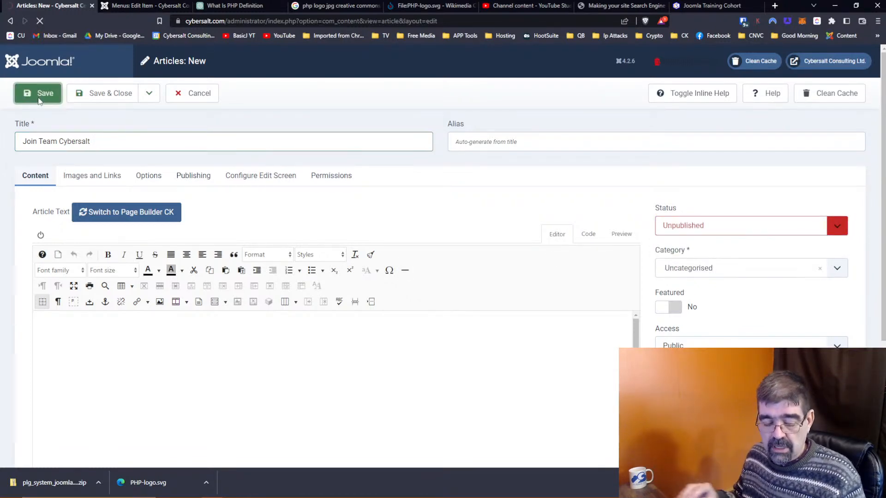